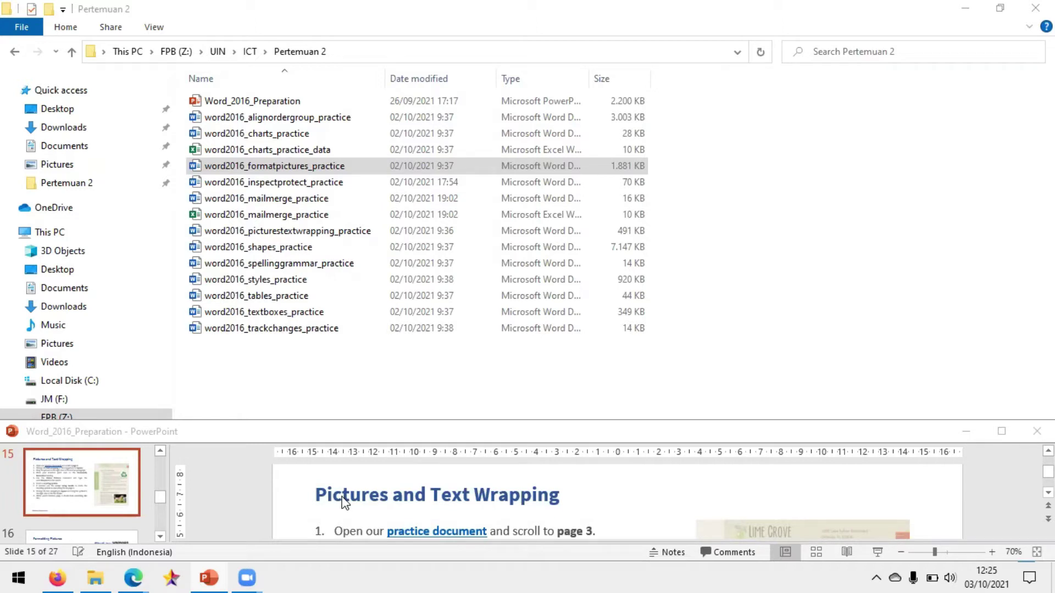
- Browse the presentation's slides and read the first exercise instructions on slide 15, "Pictures and Text Wrapping"
{"action": "left_click", "coordinate": [160, 497]}
{"action": "mouse_move", "coordinate": [160, 495]}
{"action": "left_mouse_down"}
{"action": "mouse_move", "coordinate": [166, 458]}
{"action": "mouse_move", "coordinate": [168, 494]}
{"action": "left_mouse_up"}
{"action": "left_click", "coordinate": [104, 484]}
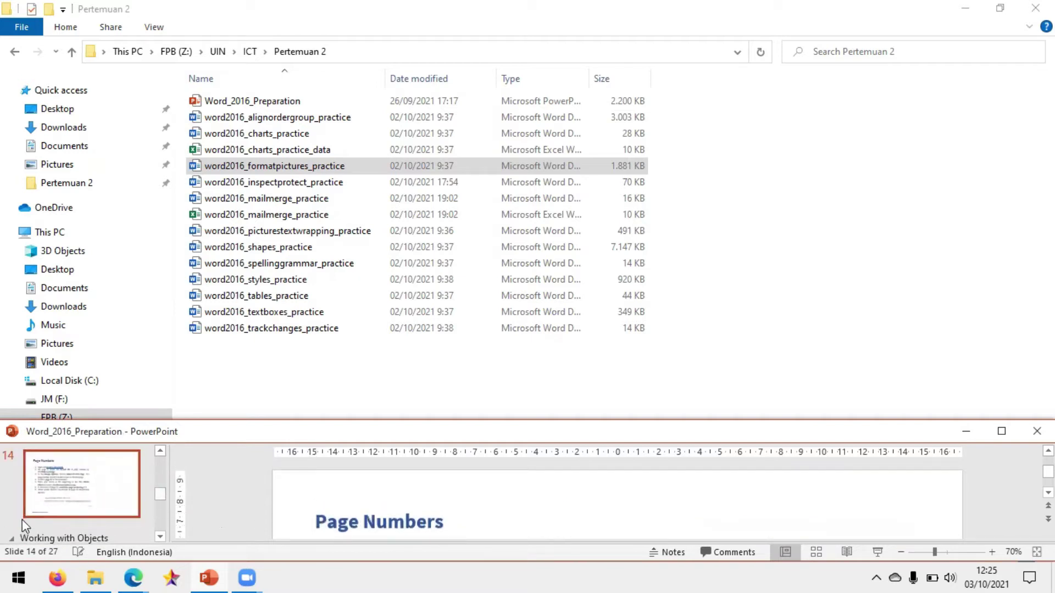
{"action": "scroll", "coordinate": [77, 505], "scroll_direction": "down", "scroll_amount": 1}
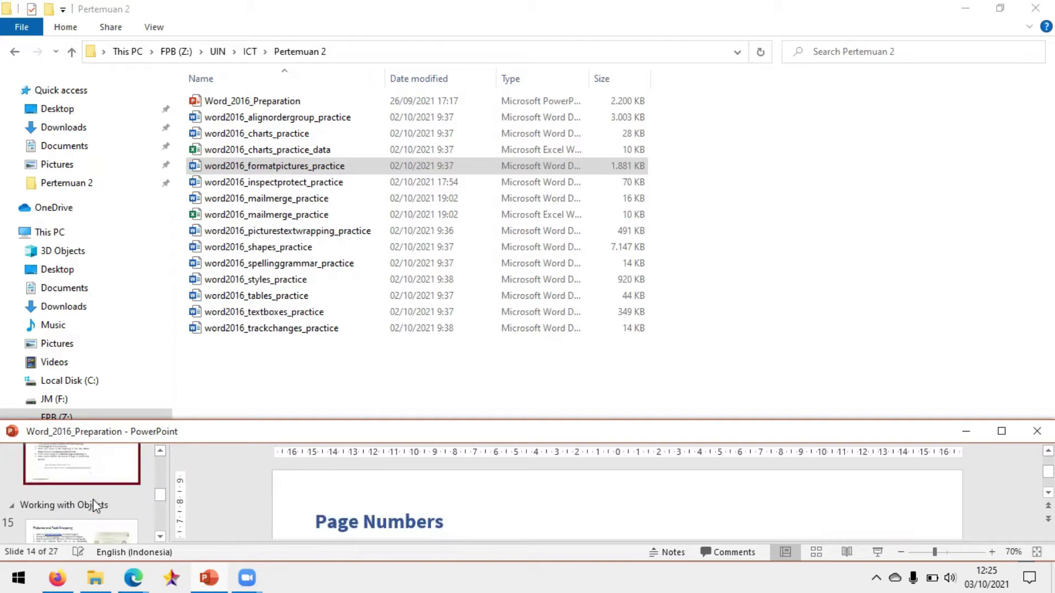
{"action": "left_click", "coordinate": [94, 499]}
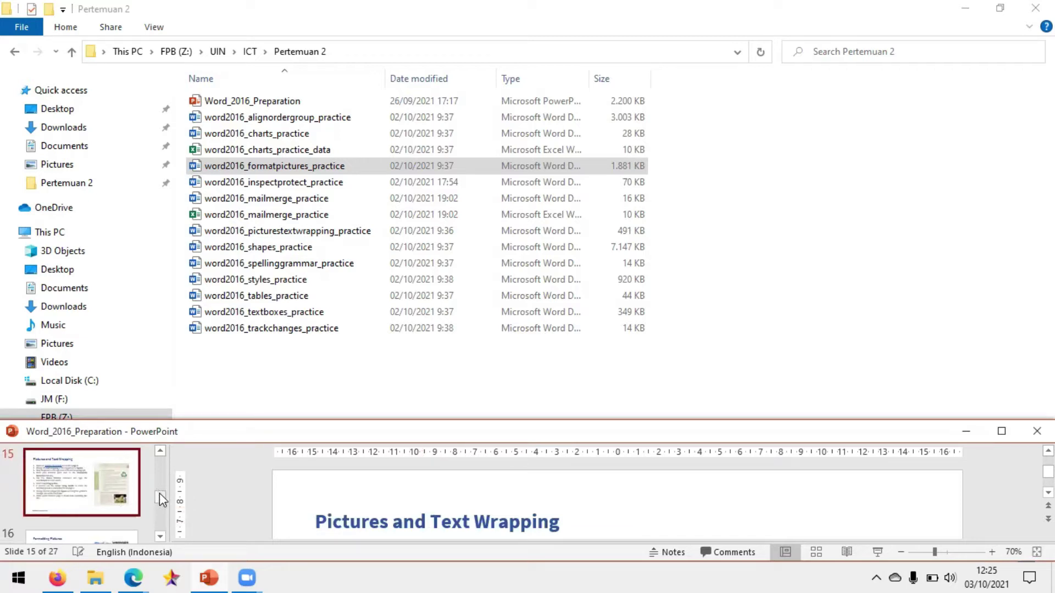
{"action": "scroll", "coordinate": [521, 511], "scroll_direction": "down", "scroll_amount": 1}
{"action": "scroll", "coordinate": [522, 510], "scroll_direction": "down", "scroll_amount": 1}
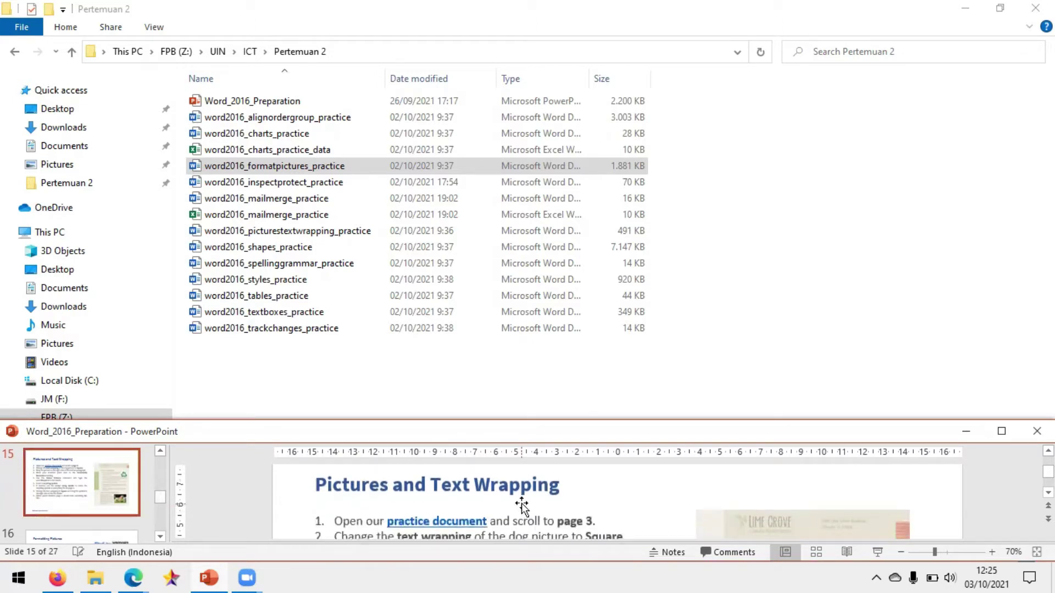
{"action": "scroll", "coordinate": [522, 504], "scroll_direction": "up", "scroll_amount": 1}
{"action": "scroll", "coordinate": [522, 504], "scroll_direction": "down", "scroll_amount": 1}
{"action": "scroll", "coordinate": [455, 498], "scroll_direction": "down", "scroll_amount": 1}
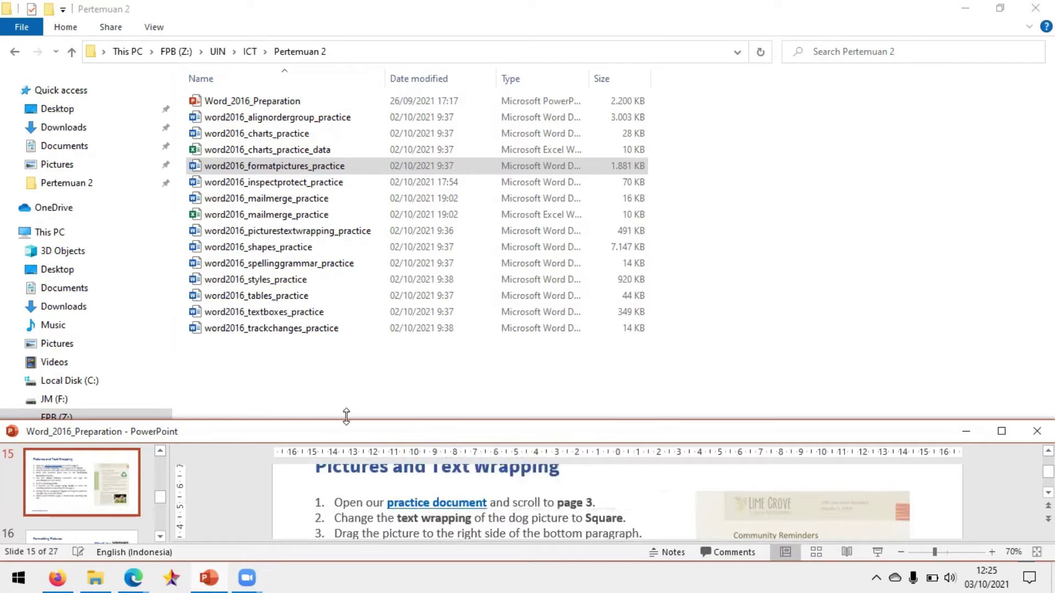
{"action": "scroll", "coordinate": [432, 485], "scroll_direction": "up", "scroll_amount": 1}
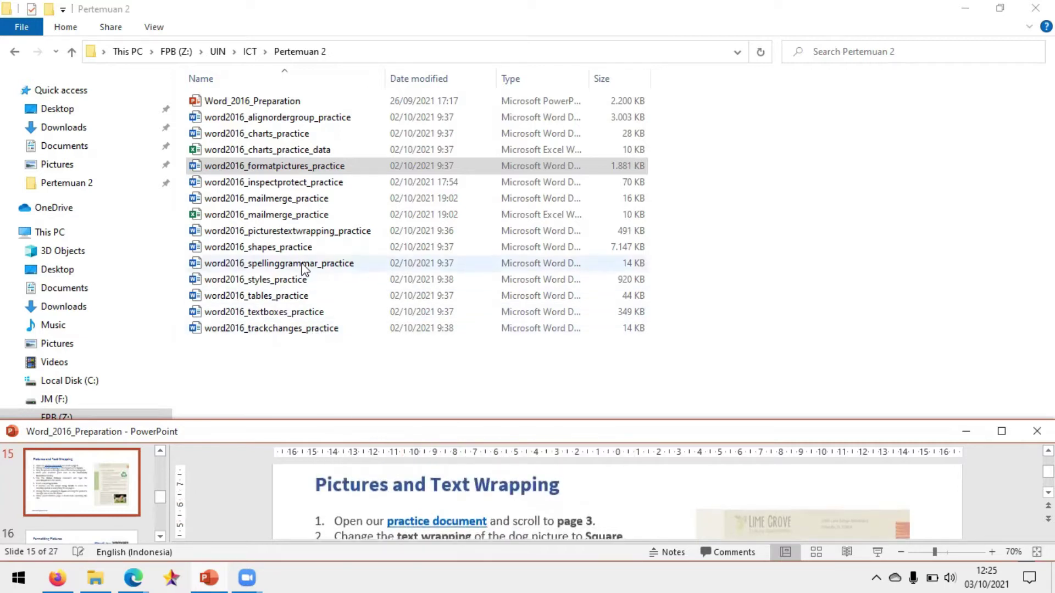
- Open word2016_picturestextwrapping_practice in Word from the Pertemuan 2 folder and bring the PowerPoint exercise instructions back into view beneath it
{"action": "left_click", "coordinate": [308, 233]}
{"action": "double_click", "coordinate": [308, 234]}
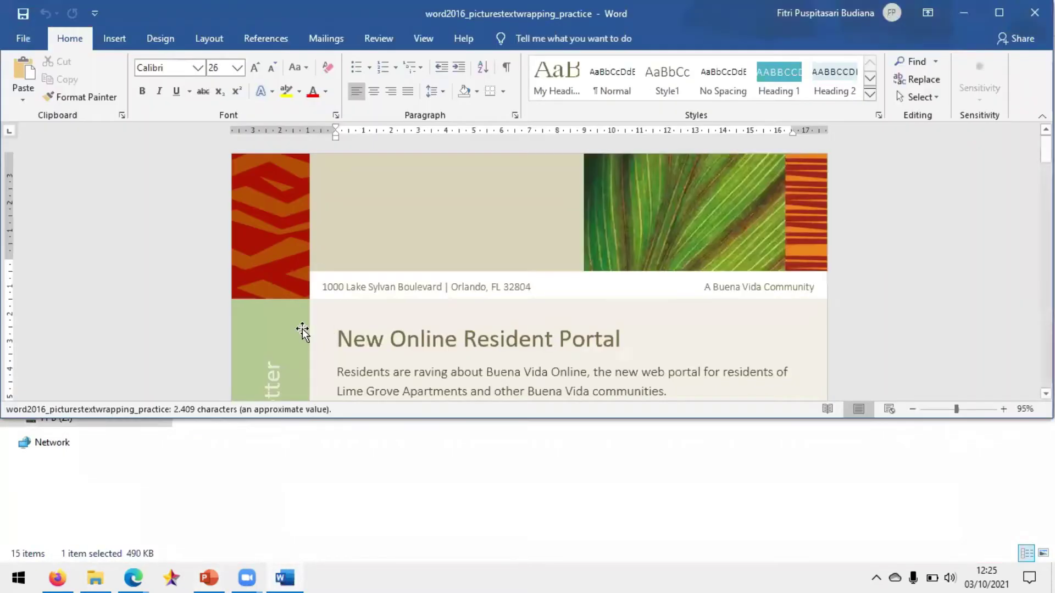
{"action": "left_click", "coordinate": [207, 577]}
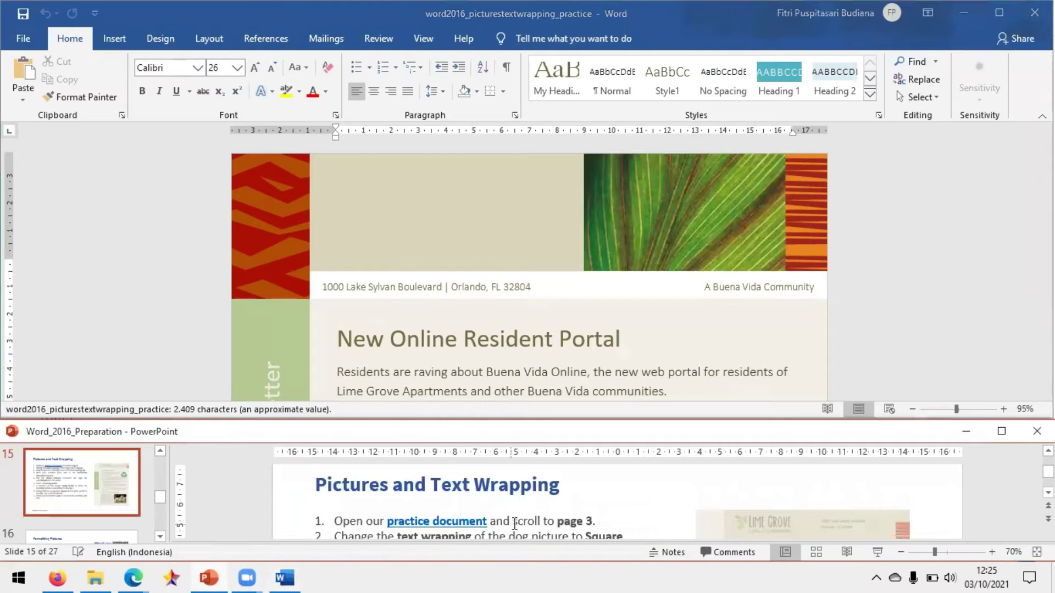
{"action": "scroll", "coordinate": [521, 522], "scroll_direction": "down", "scroll_amount": 3}
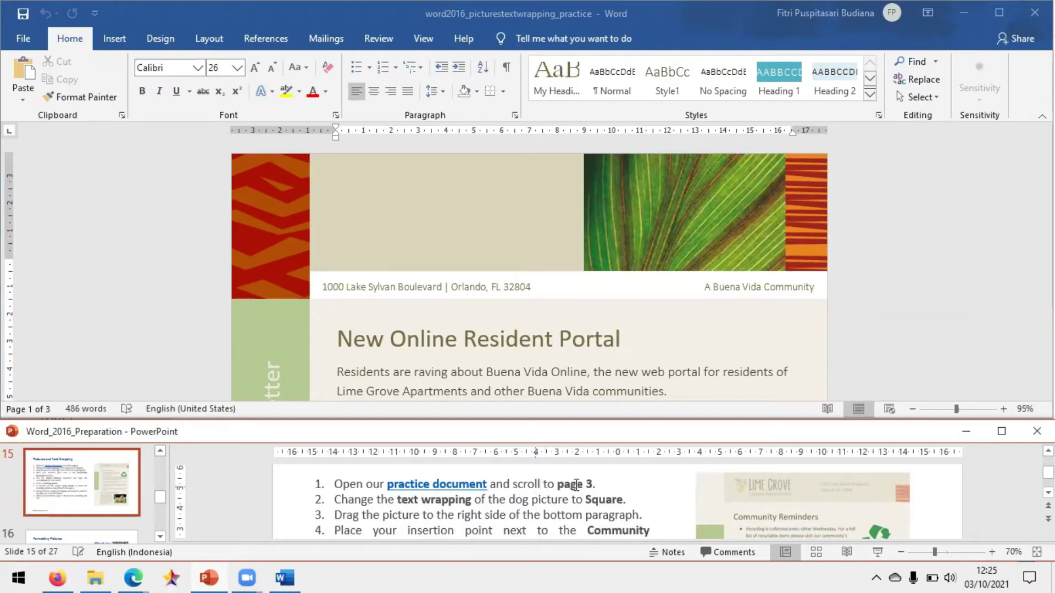
- Go to page 3 of the practice document and place the insertion point in the Community Reminders list
{"action": "left_click", "coordinate": [869, 329]}
{"action": "scroll", "coordinate": [864, 320], "scroll_direction": "down", "scroll_amount": 5}
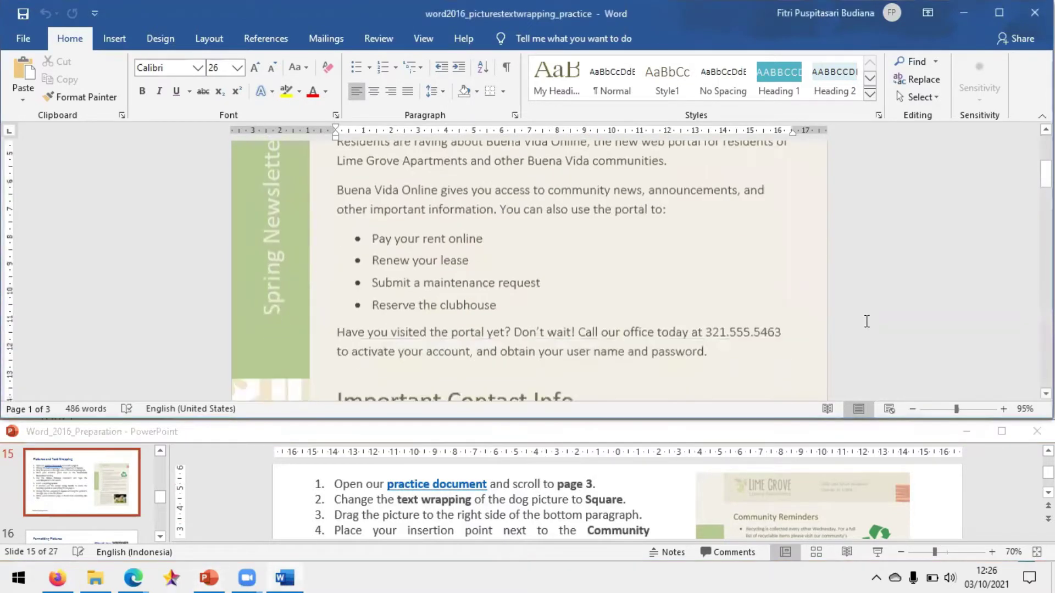
{"action": "left_click_drag", "start_coordinate": [1045, 176], "coordinate": [1045, 318]}
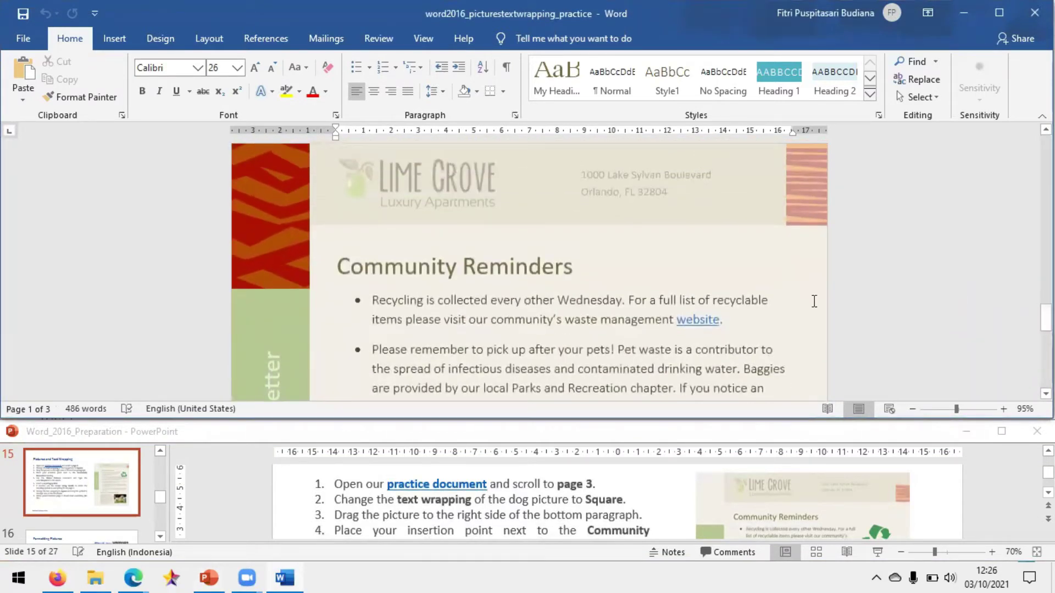
{"action": "left_click", "coordinate": [588, 336]}
- Set the text wrapping of the dog picture under "Dog and Owner Meet & Greet" to Square
{"action": "left_click", "coordinate": [395, 514]}
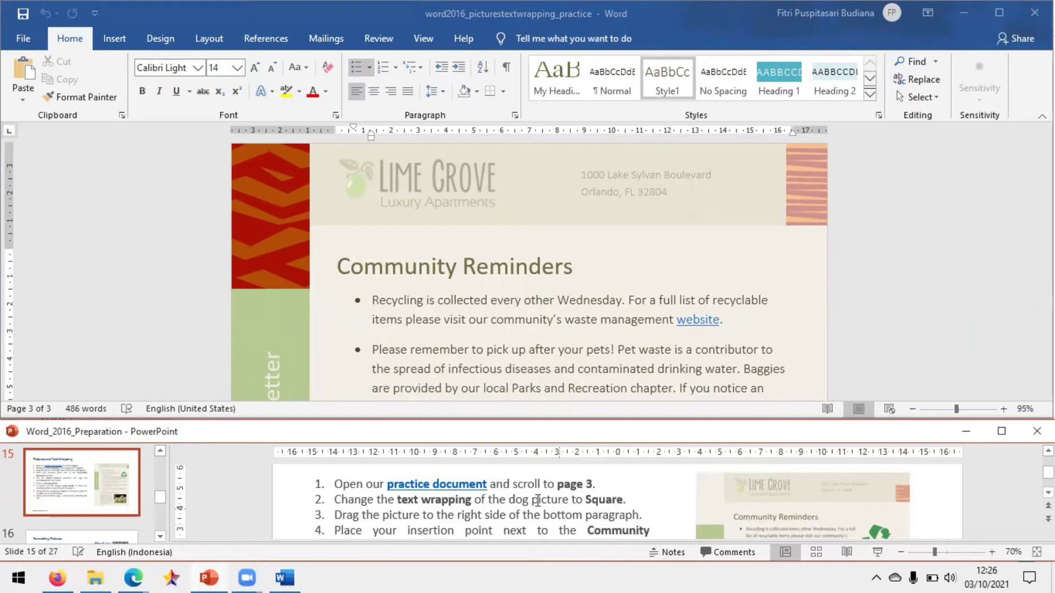
{"action": "left_click", "coordinate": [587, 319]}
{"action": "scroll", "coordinate": [561, 296], "scroll_direction": "down", "scroll_amount": 2}
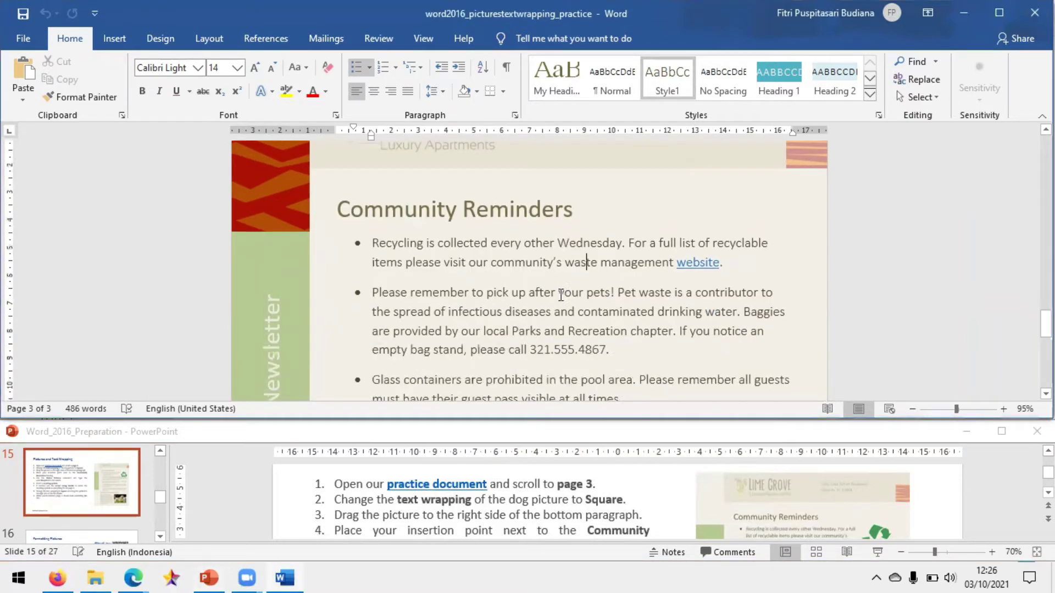
{"action": "scroll", "coordinate": [558, 295], "scroll_direction": "down", "scroll_amount": 10}
{"action": "left_click", "coordinate": [486, 292]}
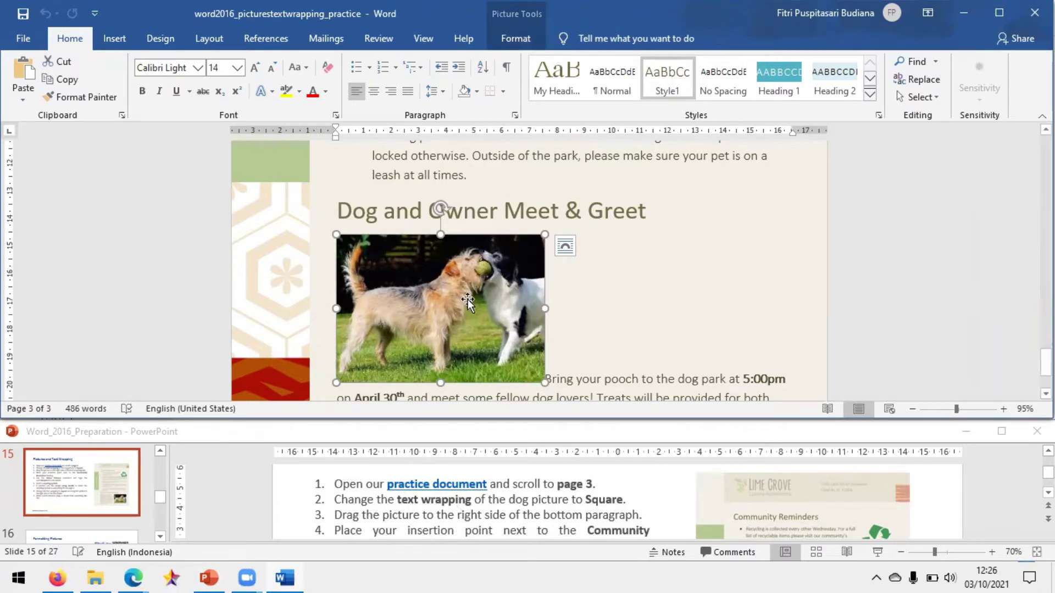
{"action": "left_click", "coordinate": [523, 43]}
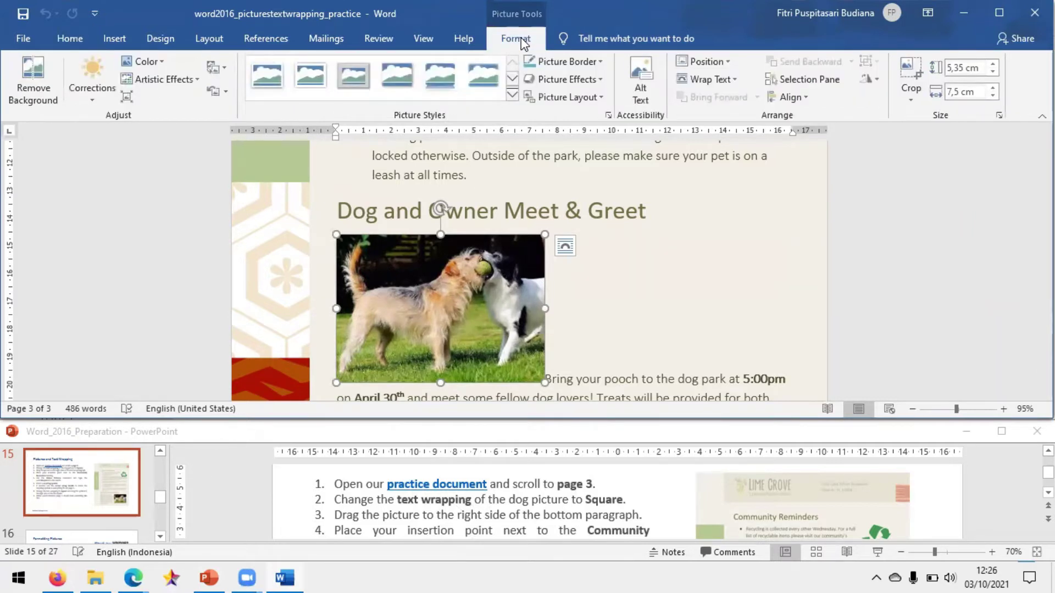
{"action": "left_click", "coordinate": [737, 81]}
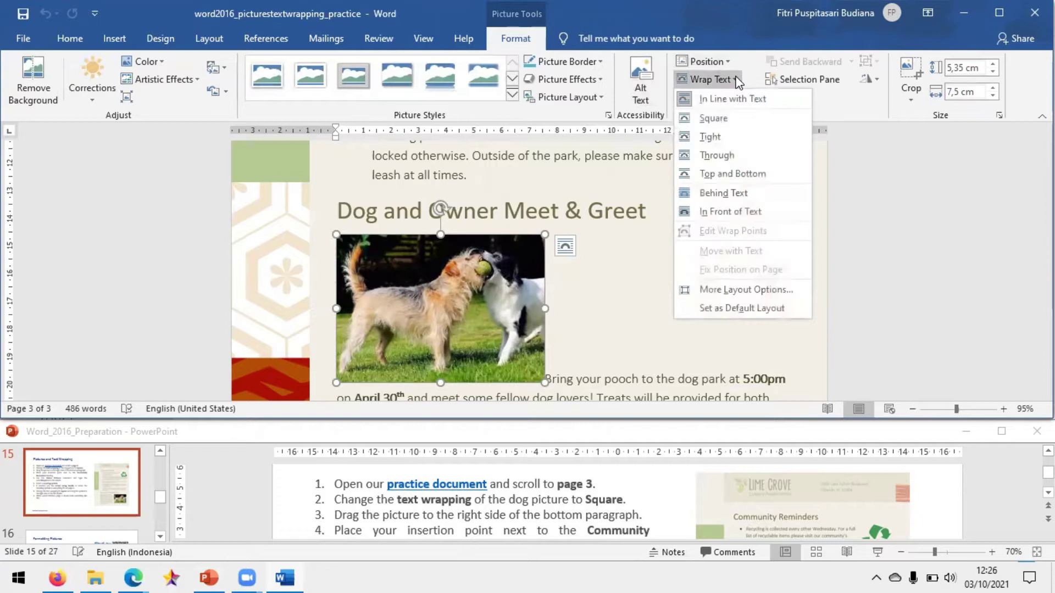
{"action": "left_click", "coordinate": [724, 117]}
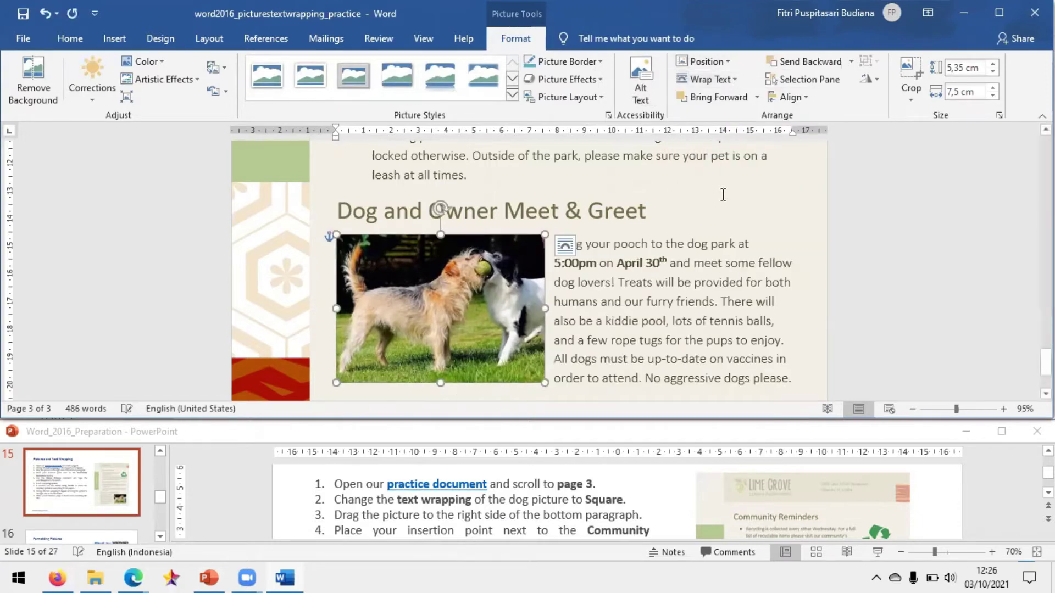
{"action": "left_click", "coordinate": [720, 242]}
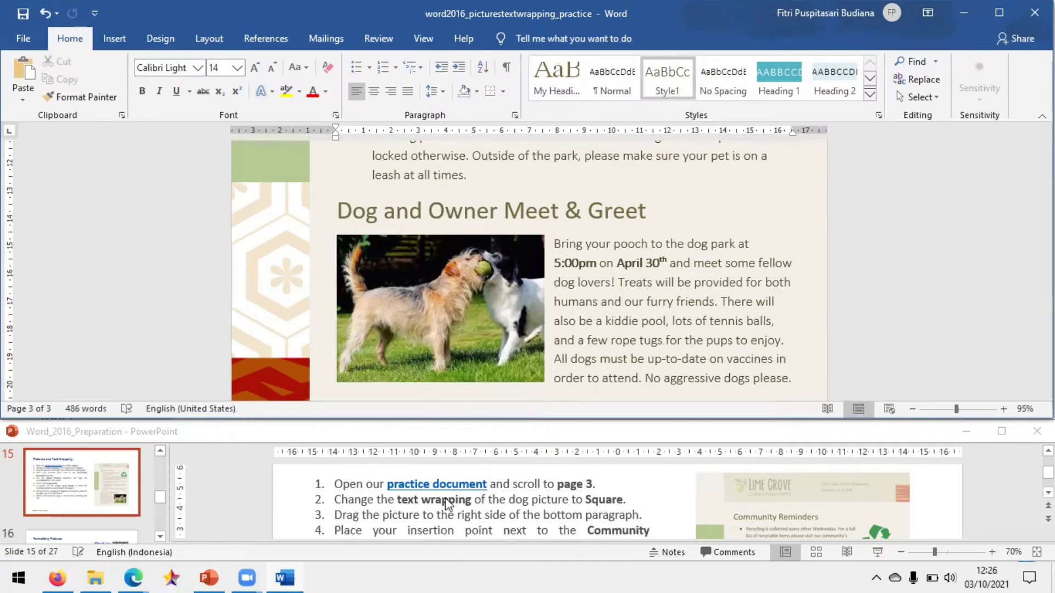
- Move the dog picture to the right side of the paragraph under "Dog and Owner Meet & Greet"
{"action": "scroll", "coordinate": [446, 501], "scroll_direction": "down", "scroll_amount": 1}
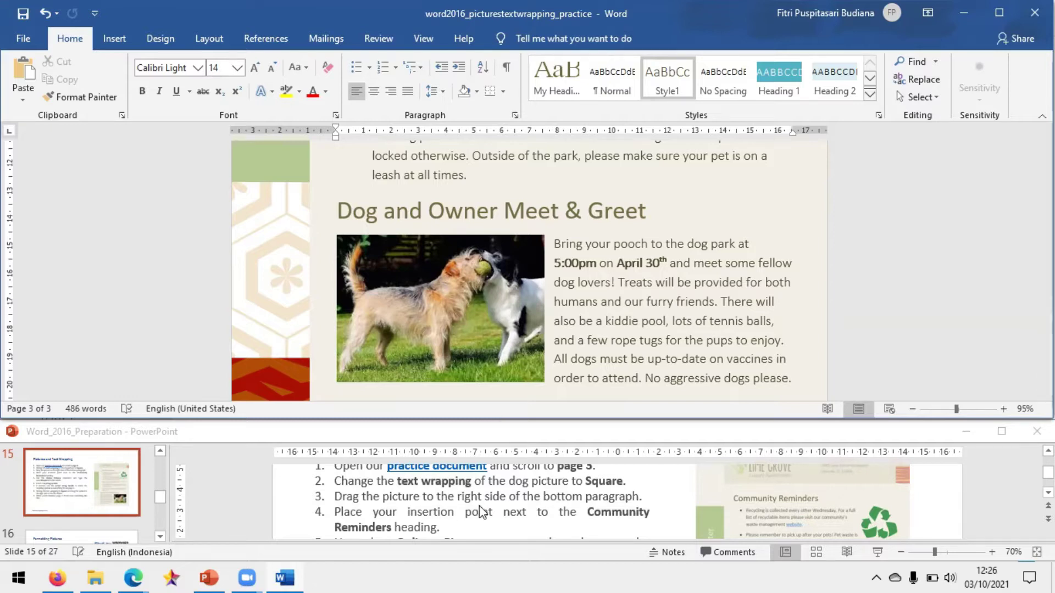
{"action": "left_click", "coordinate": [443, 304]}
{"action": "left_click_drag", "start_coordinate": [443, 304], "coordinate": [676, 298]}
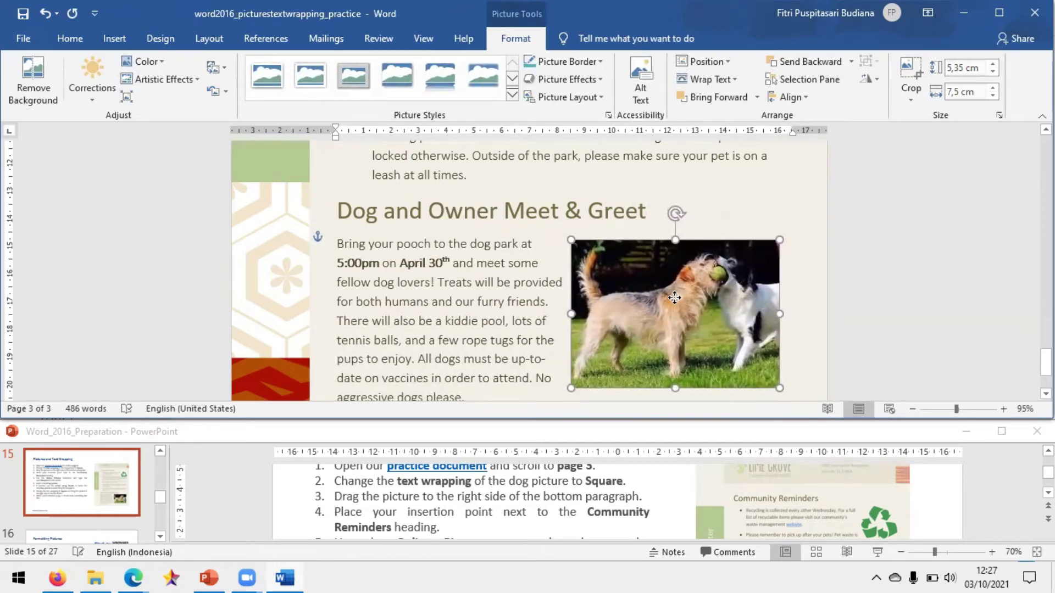
- Read the next exercise instructions and place the insertion point at the end of the "Community Reminders" heading on page 3
{"action": "left_click", "coordinate": [416, 516]}
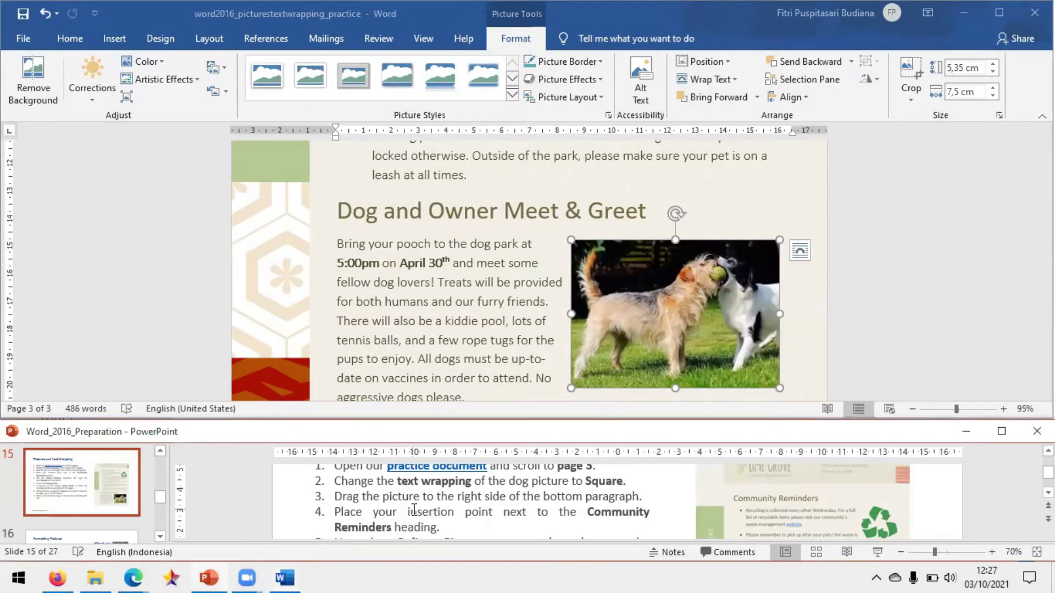
{"action": "scroll", "coordinate": [415, 512], "scroll_direction": "down", "scroll_amount": 1}
{"action": "scroll", "coordinate": [413, 509], "scroll_direction": "down", "scroll_amount": 1}
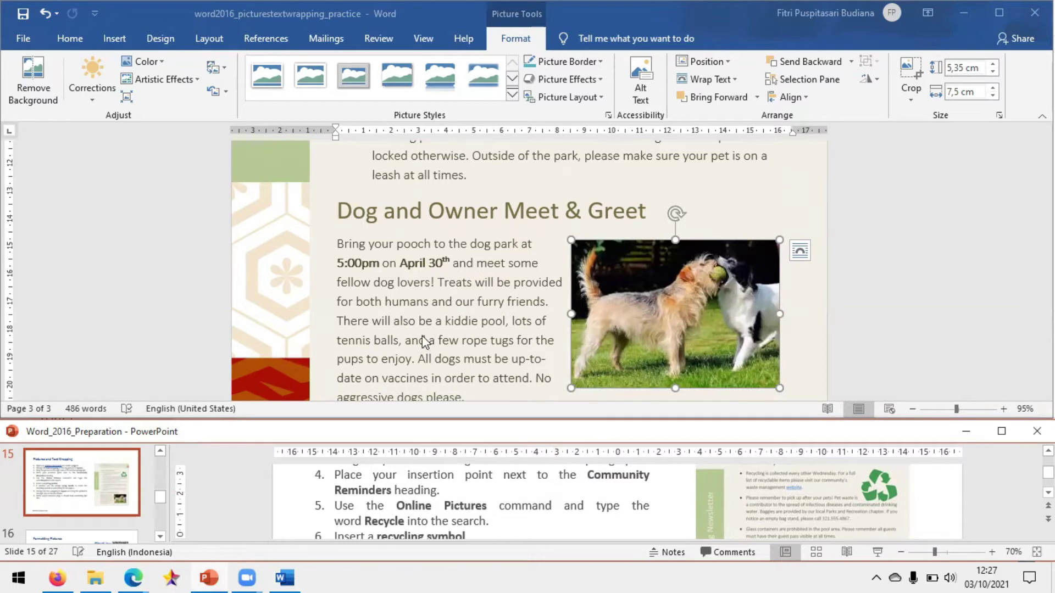
{"action": "scroll", "coordinate": [474, 322], "scroll_direction": "up", "scroll_amount": 1}
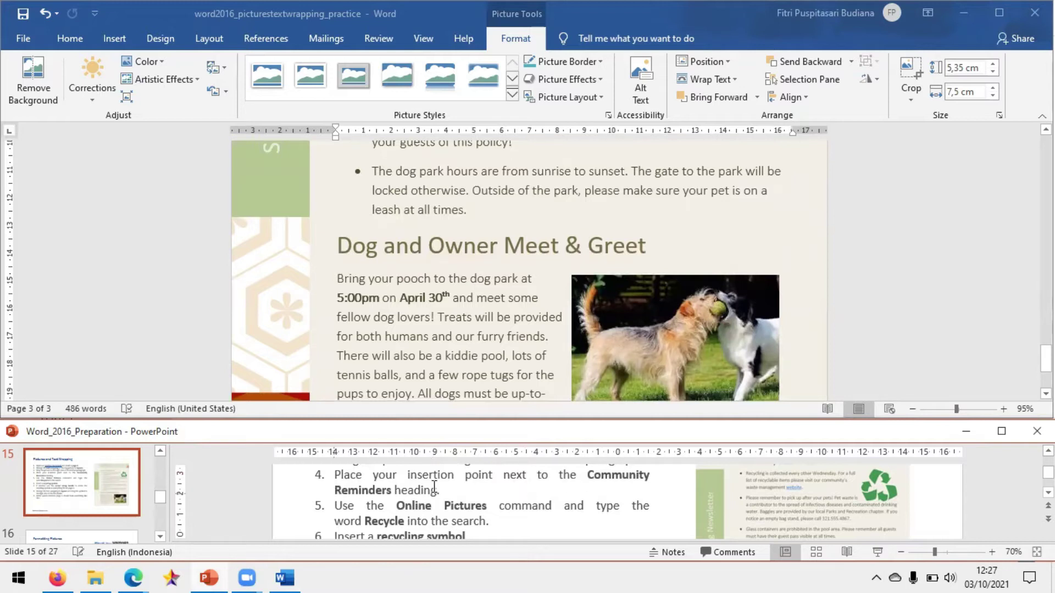
{"action": "scroll", "coordinate": [516, 374], "scroll_direction": "up", "scroll_amount": 8}
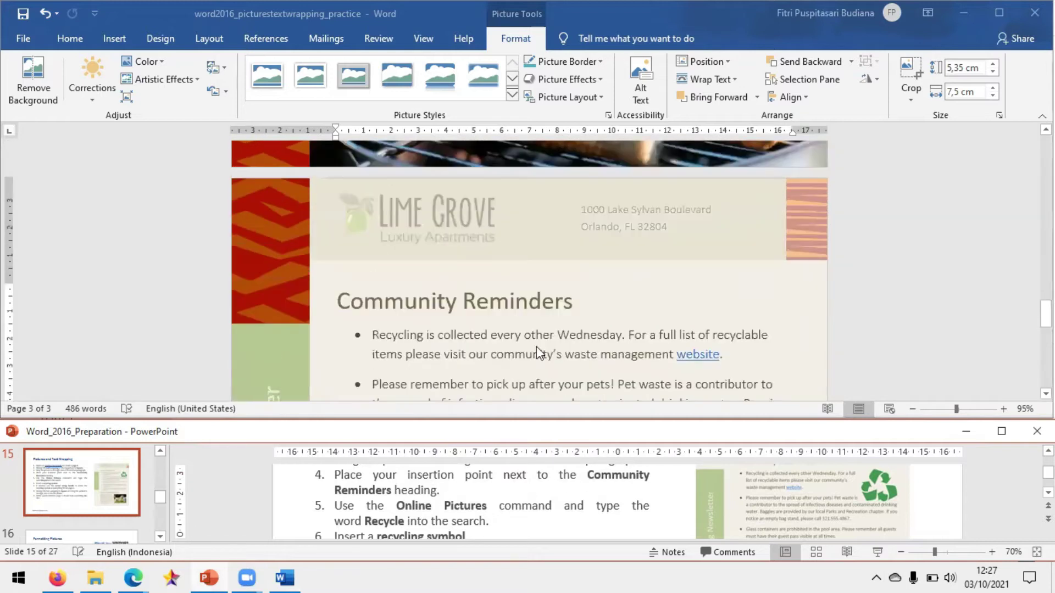
{"action": "left_click", "coordinate": [591, 301]}
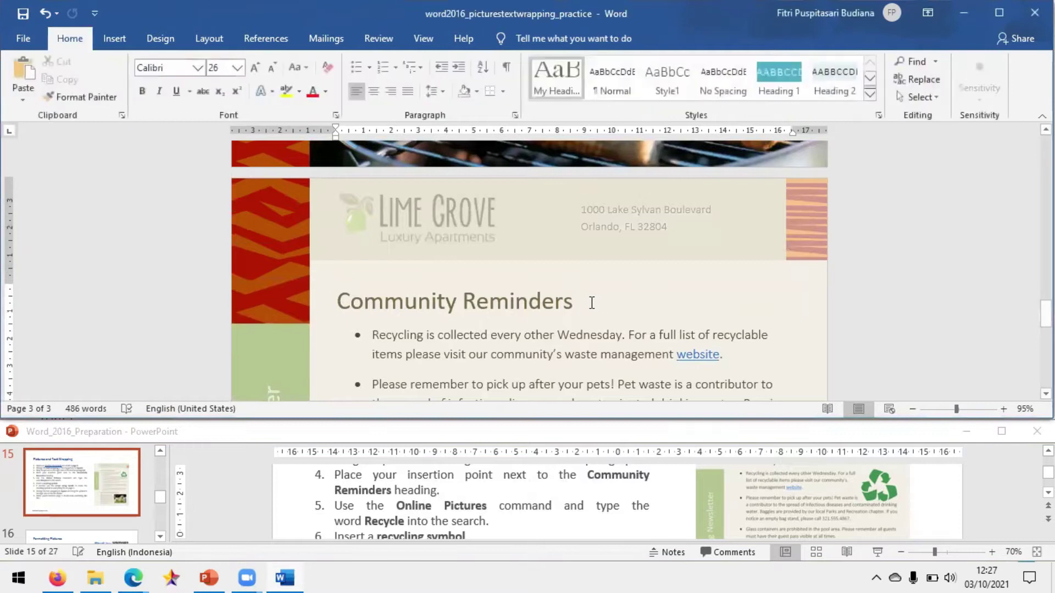
- Search Online Pictures for "recycle"
{"action": "scroll", "coordinate": [511, 503], "scroll_direction": "down", "scroll_amount": 1}
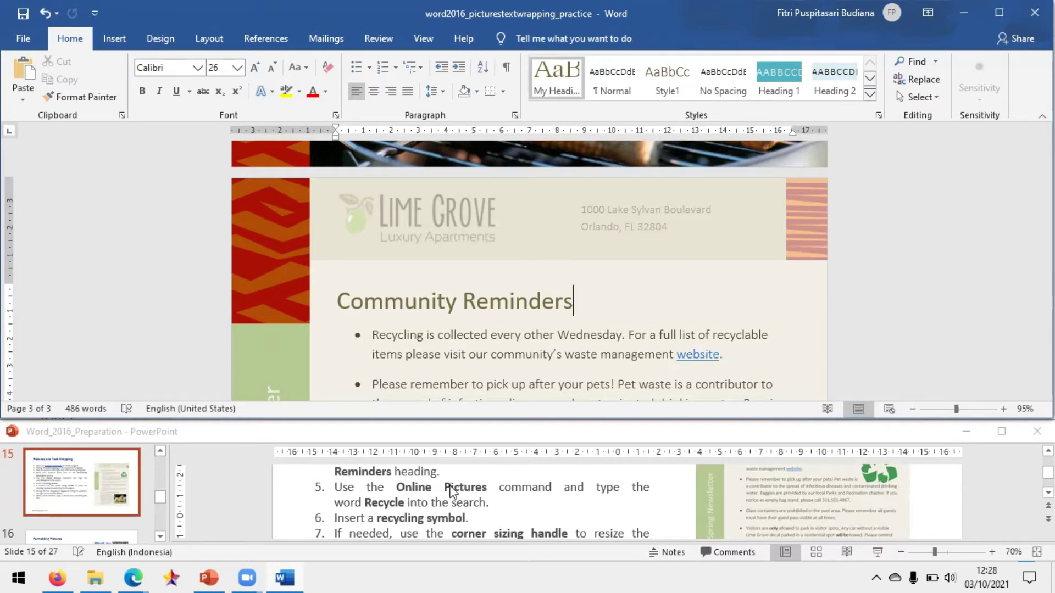
{"action": "left_click", "coordinate": [120, 39]}
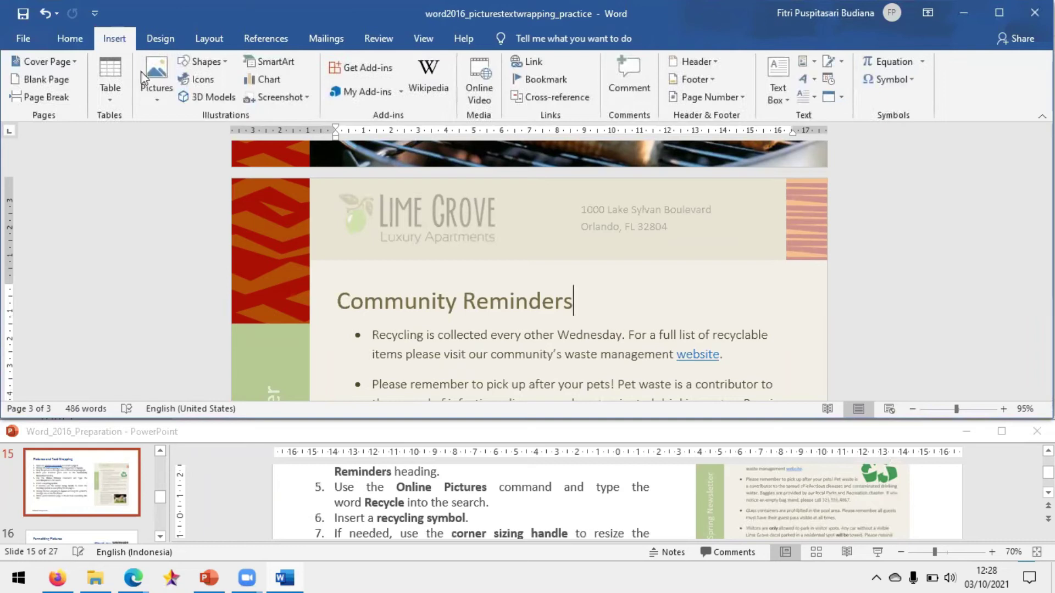
{"action": "left_click", "coordinate": [157, 97]}
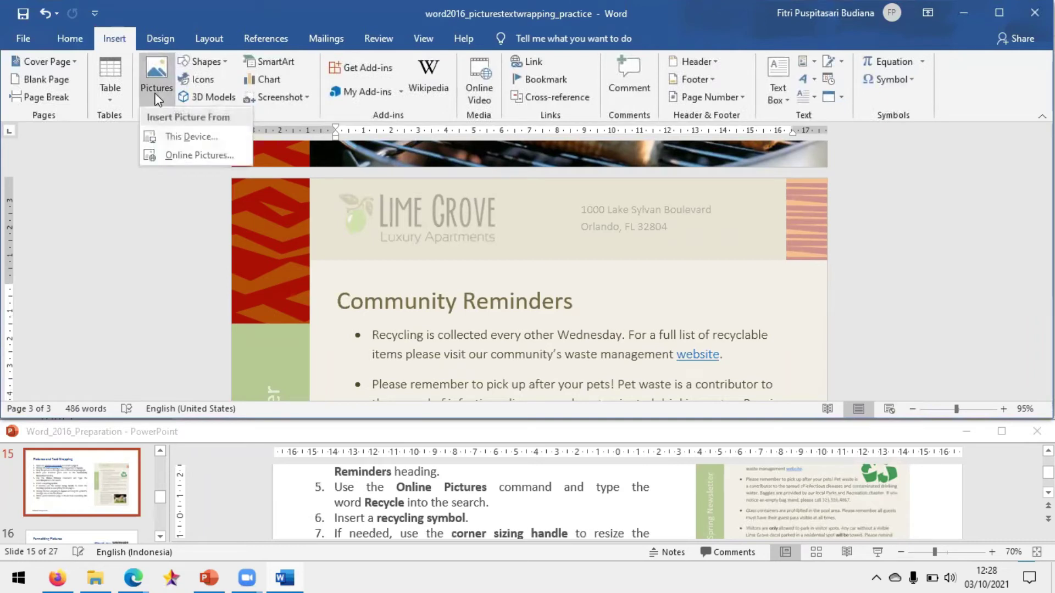
{"action": "left_click", "coordinate": [189, 159]}
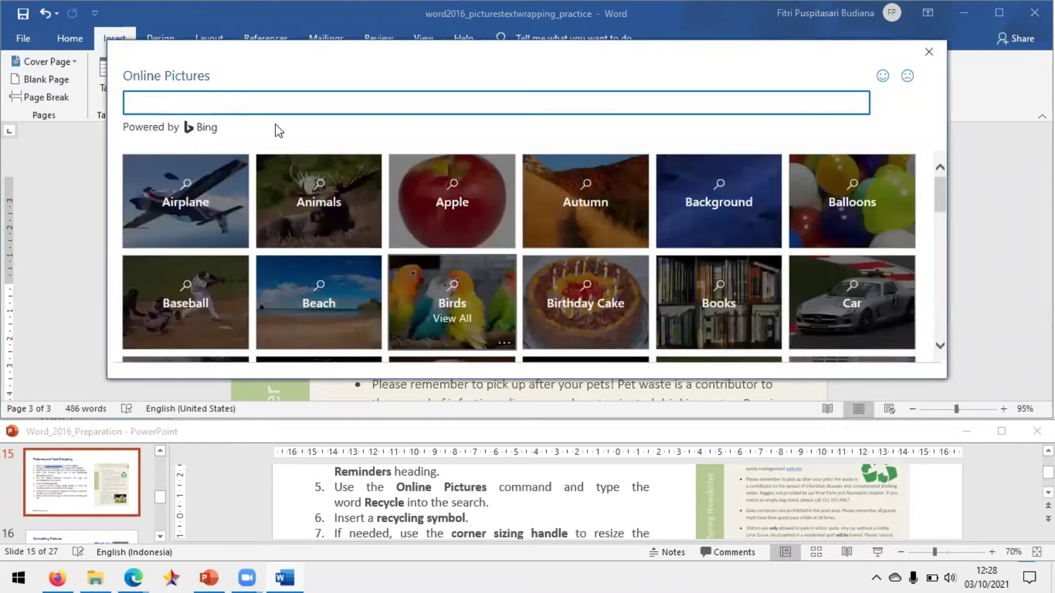
{"action": "type", "text": "recycle"}
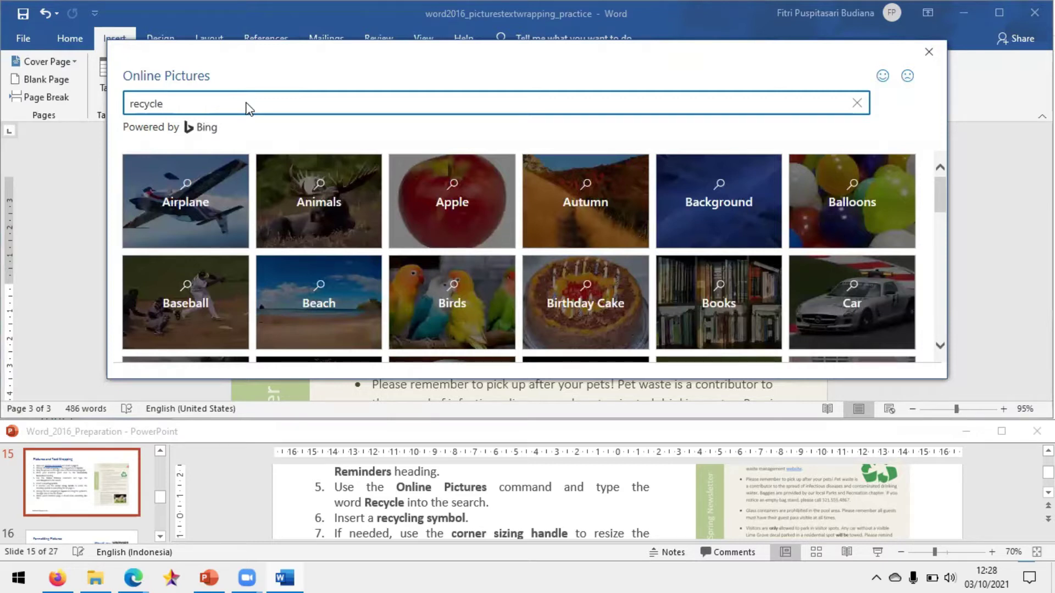
{"action": "key", "text": "Return"}
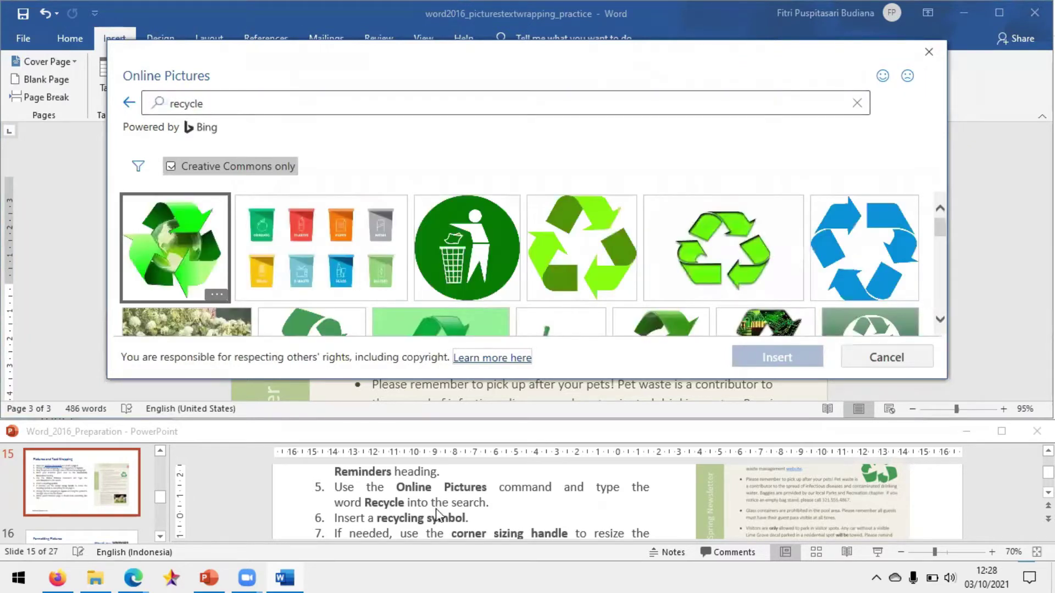
- Insert the plain green three-arrow recycling symbol from the search results at the Community Reminders heading
{"action": "scroll", "coordinate": [418, 518], "scroll_direction": "down", "scroll_amount": 1}
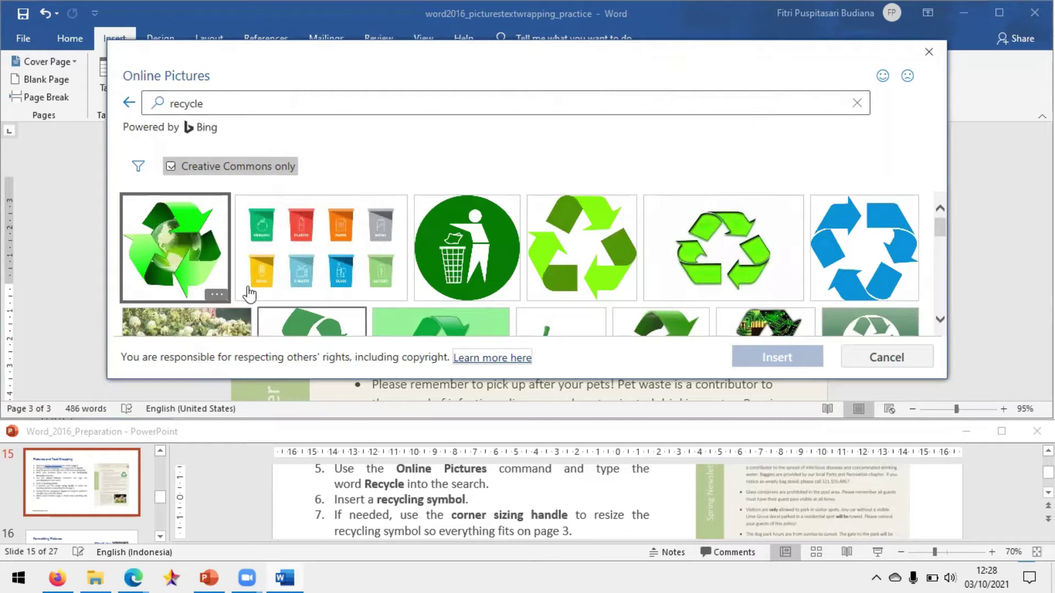
{"action": "scroll", "coordinate": [550, 266], "scroll_direction": "down", "scroll_amount": 1}
{"action": "scroll", "coordinate": [549, 266], "scroll_direction": "down", "scroll_amount": 1}
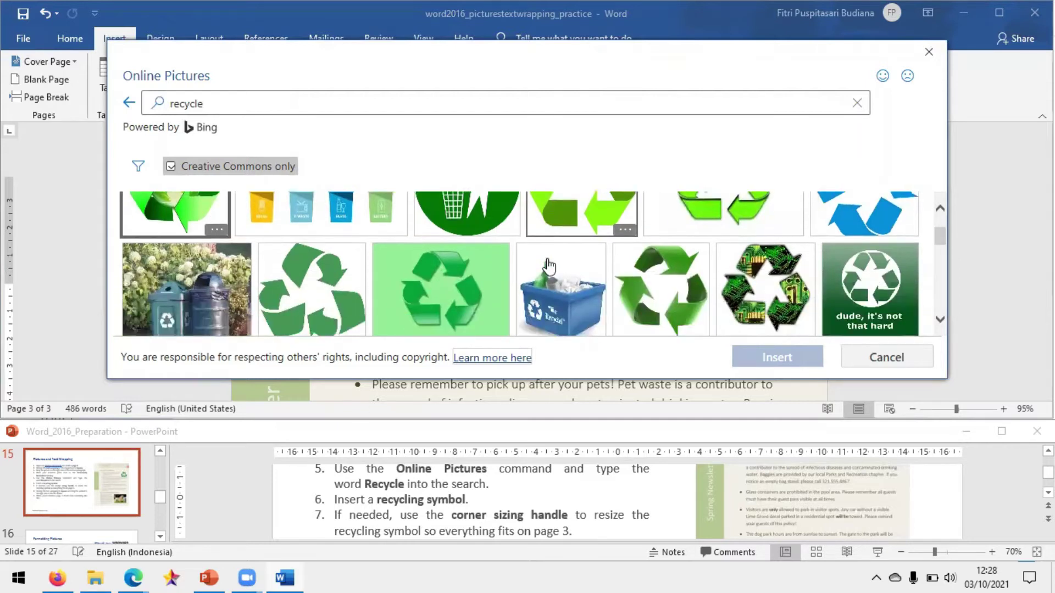
{"action": "left_click", "coordinate": [320, 277]}
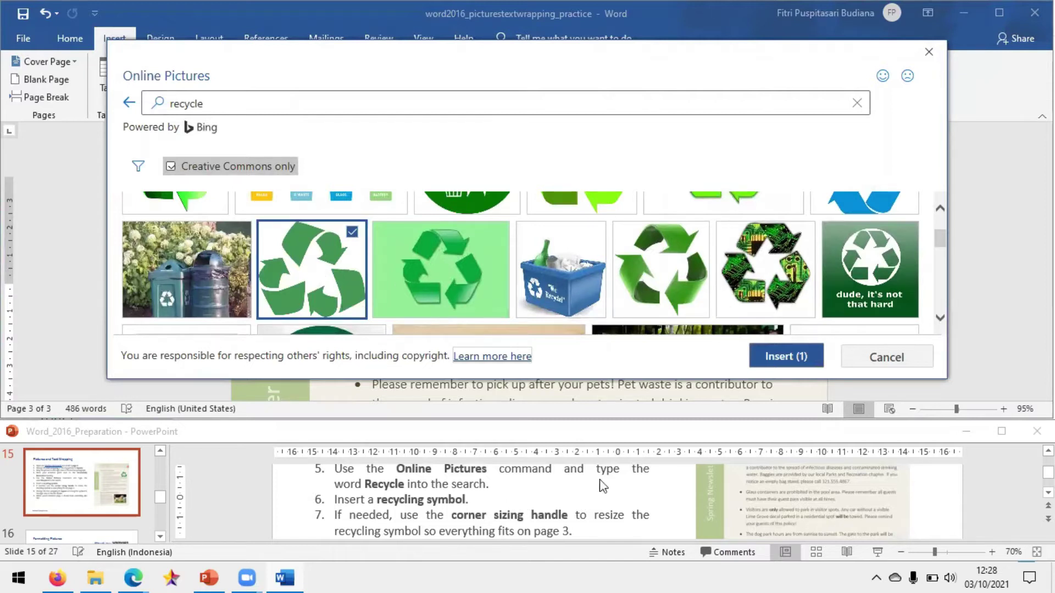
{"action": "left_click", "coordinate": [806, 363]}
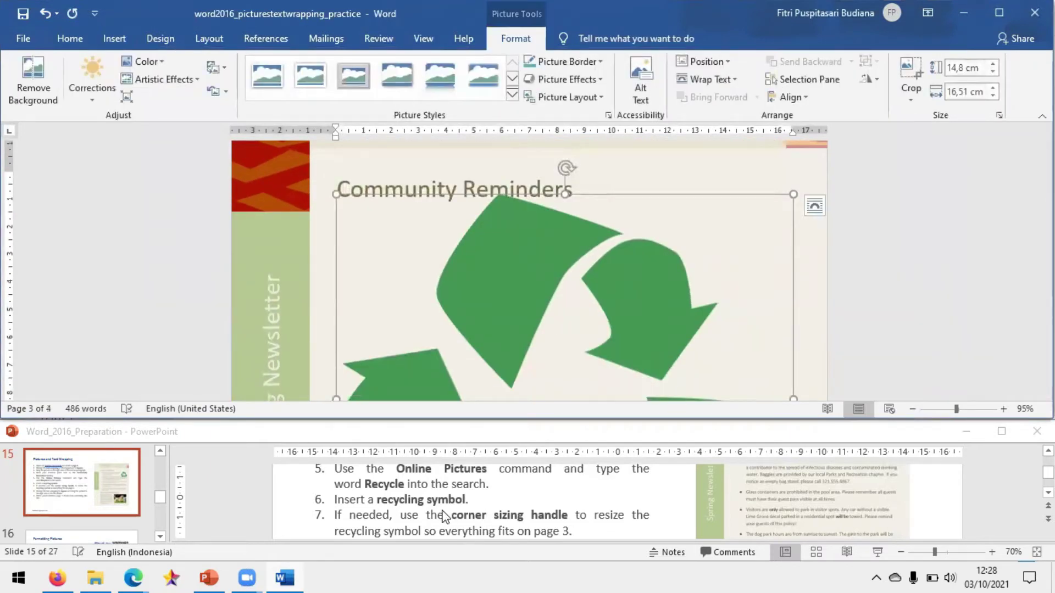
- Resize the recycling symbol proportionally to about 2.88 cm high by 3.22 cm wide so everything fits on page 3
{"action": "scroll", "coordinate": [434, 516], "scroll_direction": "down", "scroll_amount": 1}
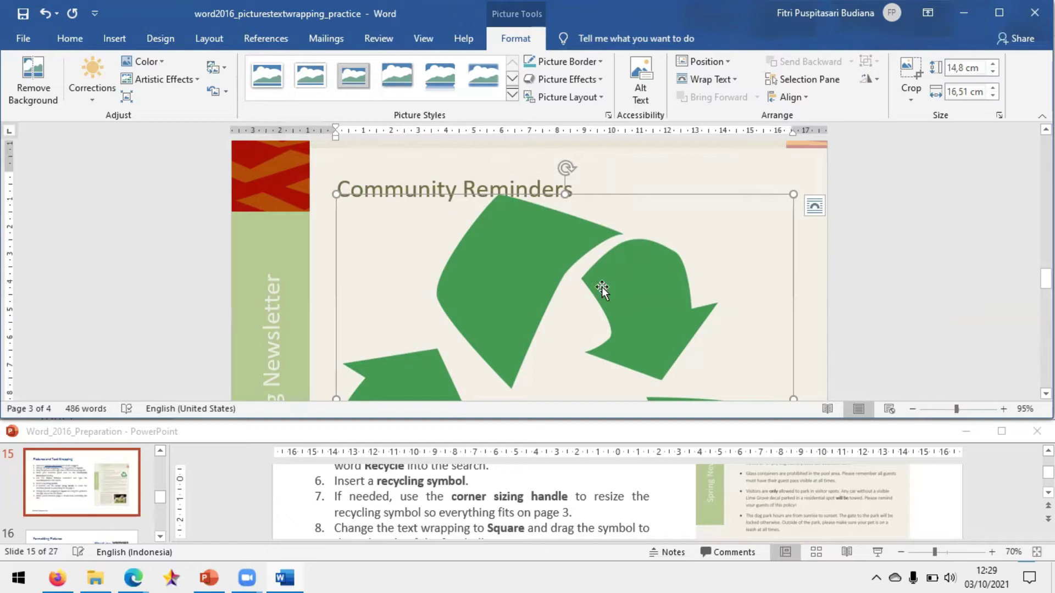
{"action": "left_click", "coordinate": [924, 326]}
{"action": "scroll", "coordinate": [924, 326], "scroll_direction": "down", "scroll_amount": 5}
{"action": "left_click_drag", "start_coordinate": [957, 409], "coordinate": [935, 411]}
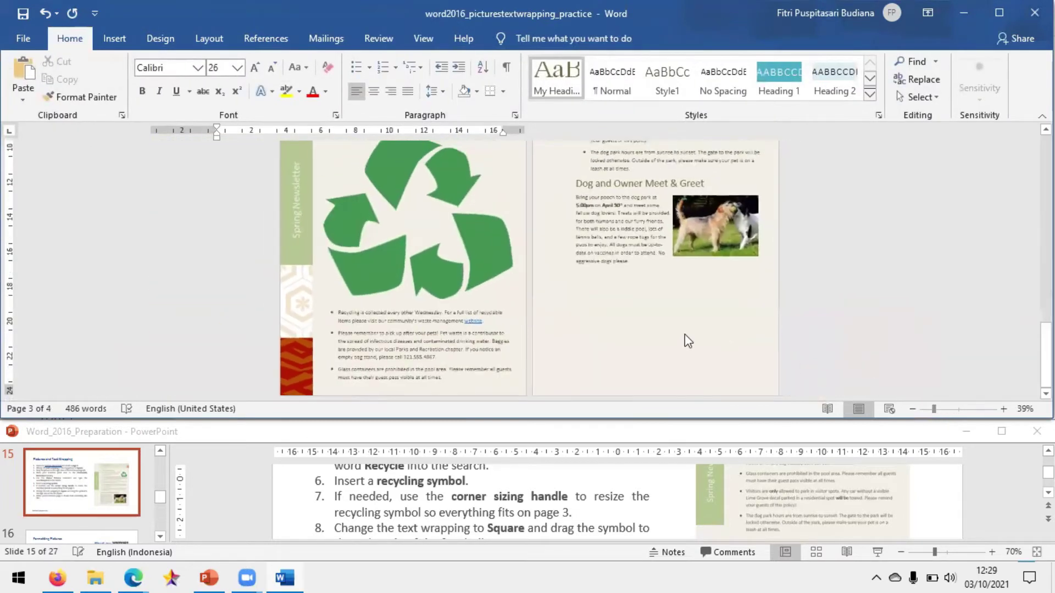
{"action": "left_click", "coordinate": [699, 257]}
{"action": "left_click_drag", "start_coordinate": [760, 314], "coordinate": [609, 180]}
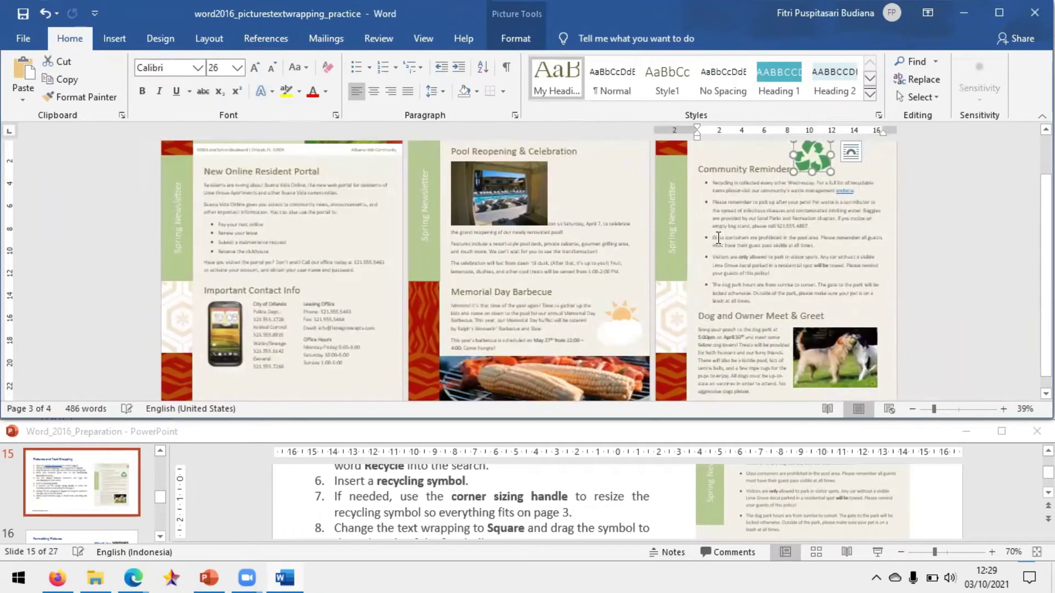
{"action": "left_click", "coordinate": [954, 409]}
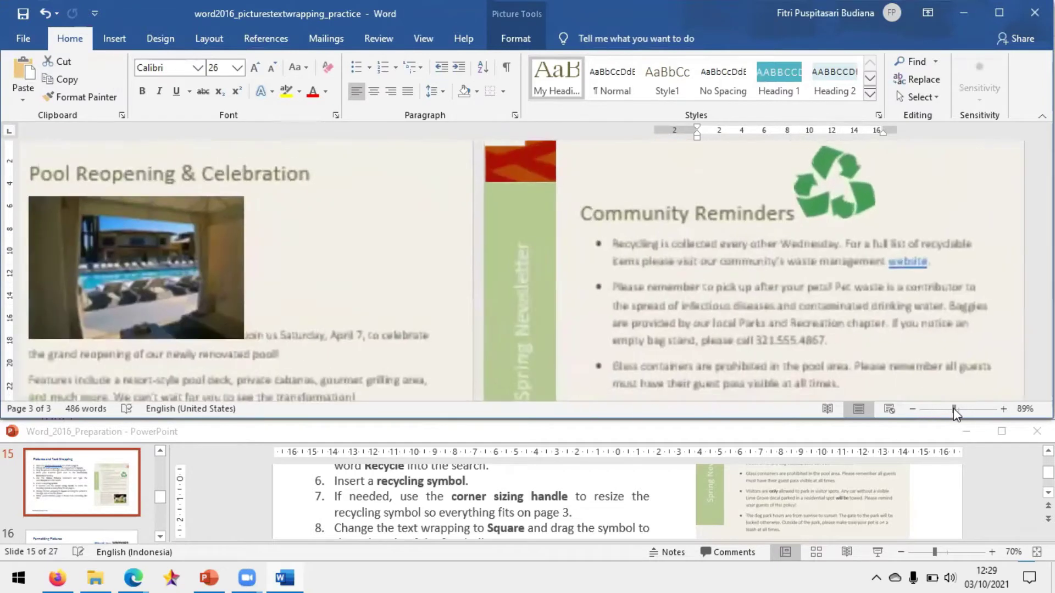
{"action": "scroll", "coordinate": [737, 369], "scroll_direction": "up", "scroll_amount": 1}
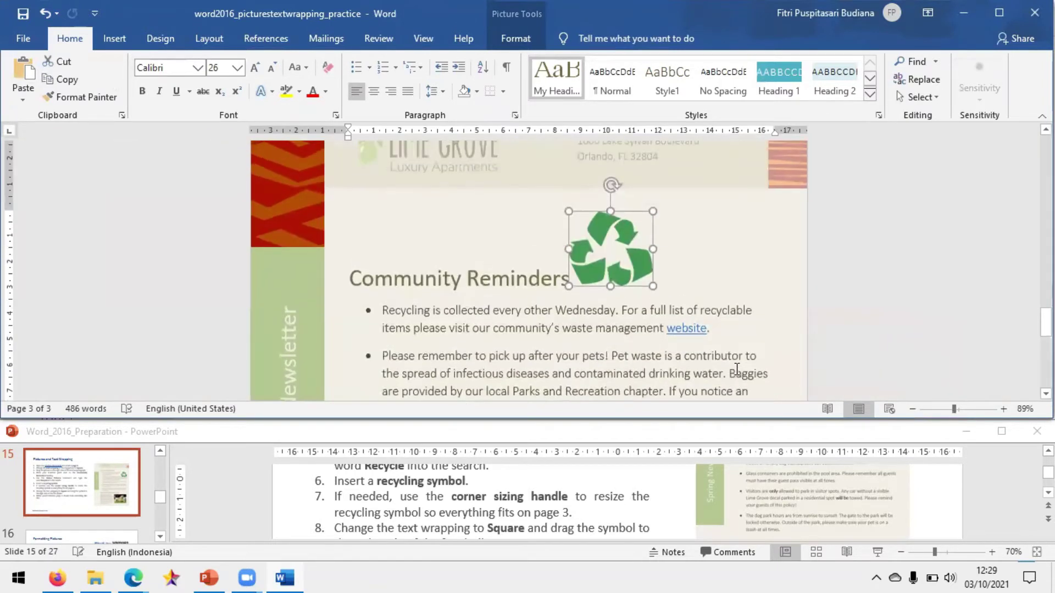
- Set the recycling symbol's text wrapping to Square and move it to the right side of the first Community Reminders bullet
{"action": "left_click", "coordinate": [557, 503]}
{"action": "scroll", "coordinate": [557, 502], "scroll_direction": "down", "scroll_amount": 1}
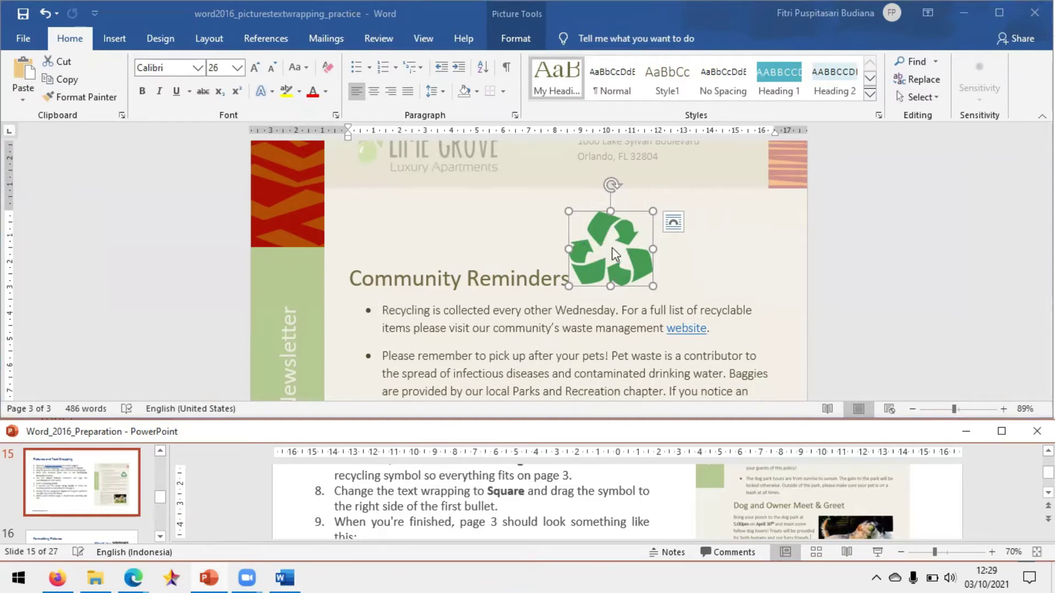
{"action": "left_click", "coordinate": [519, 38]}
{"action": "left_click", "coordinate": [519, 39]}
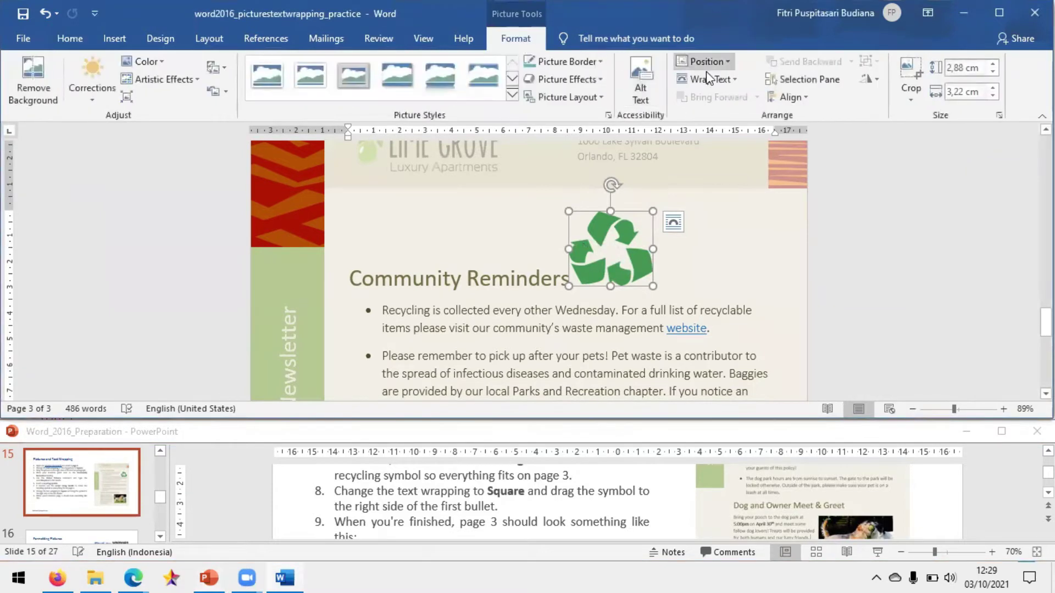
{"action": "left_click", "coordinate": [737, 80]}
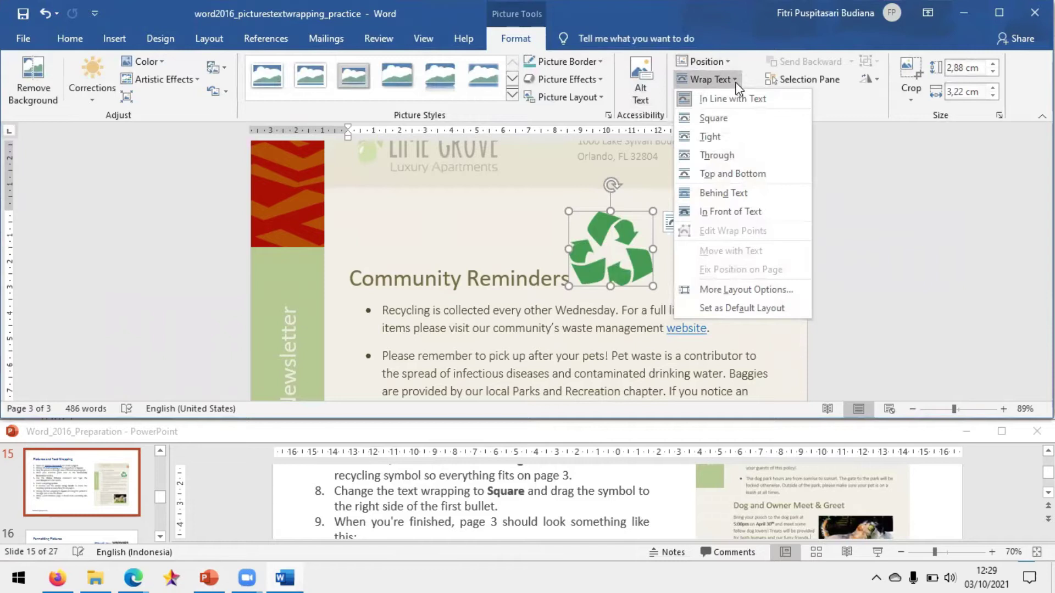
{"action": "left_click", "coordinate": [713, 118]}
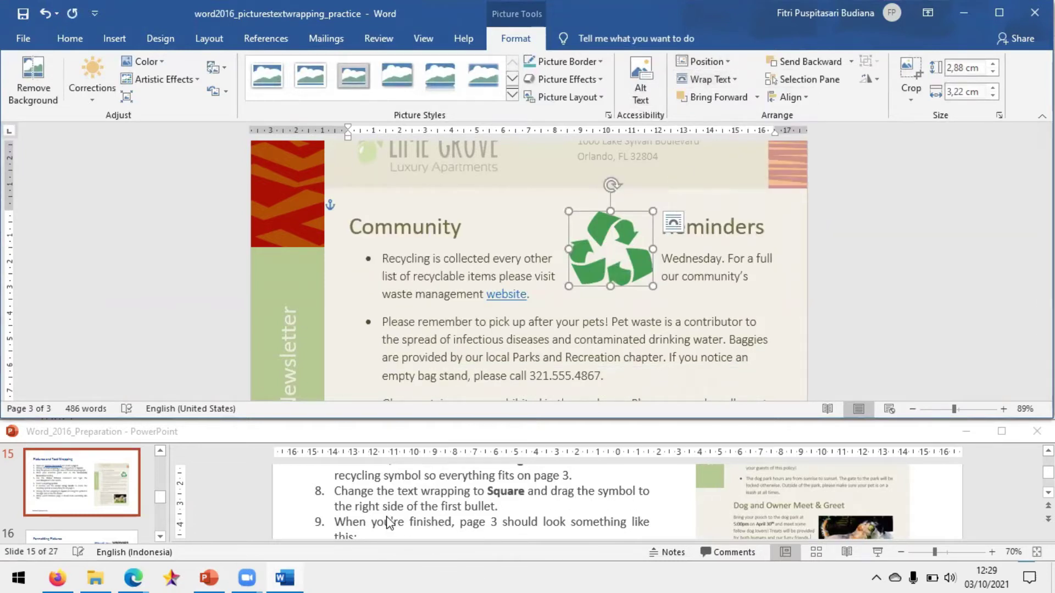
{"action": "left_click_drag", "start_coordinate": [606, 248], "coordinate": [723, 266]}
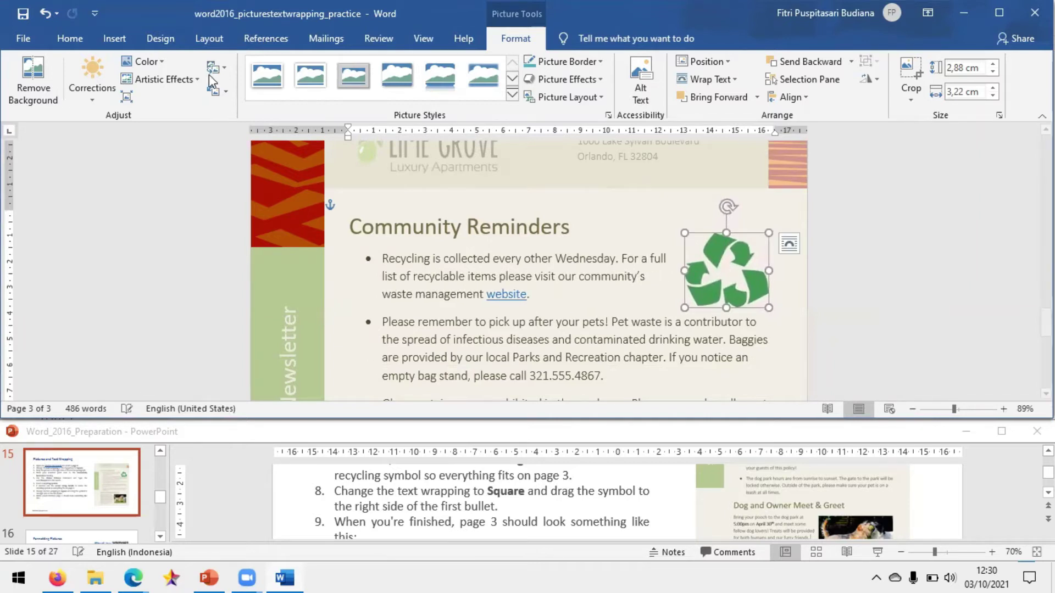
- Compare the finished page 3 with the sample page shown on the exercise slide
{"action": "left_click", "coordinate": [576, 512]}
{"action": "scroll", "coordinate": [576, 513], "scroll_direction": "down", "scroll_amount": 1}
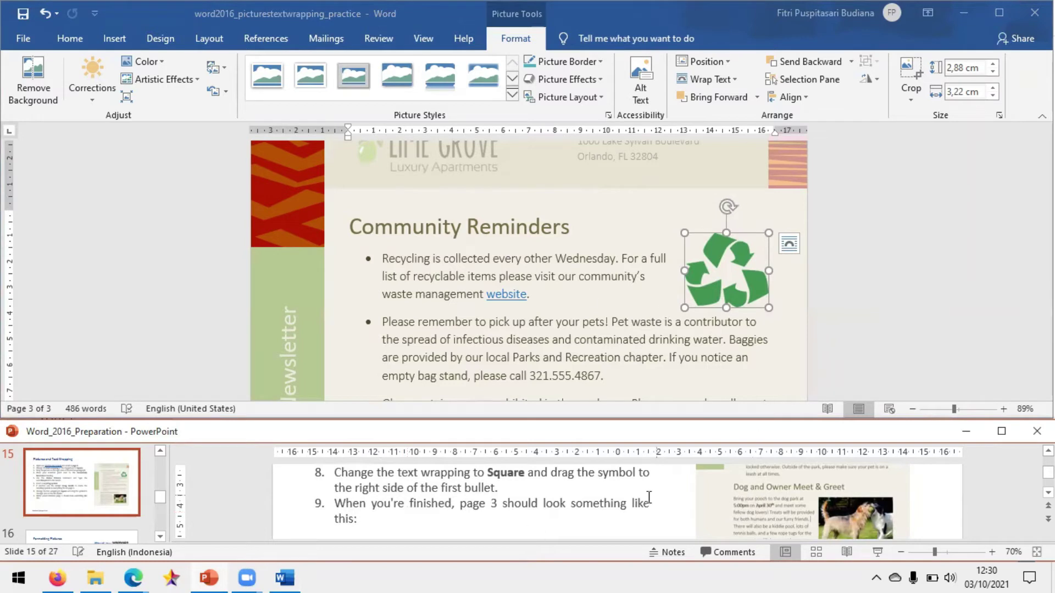
{"action": "scroll", "coordinate": [820, 508], "scroll_direction": "up", "scroll_amount": 5}
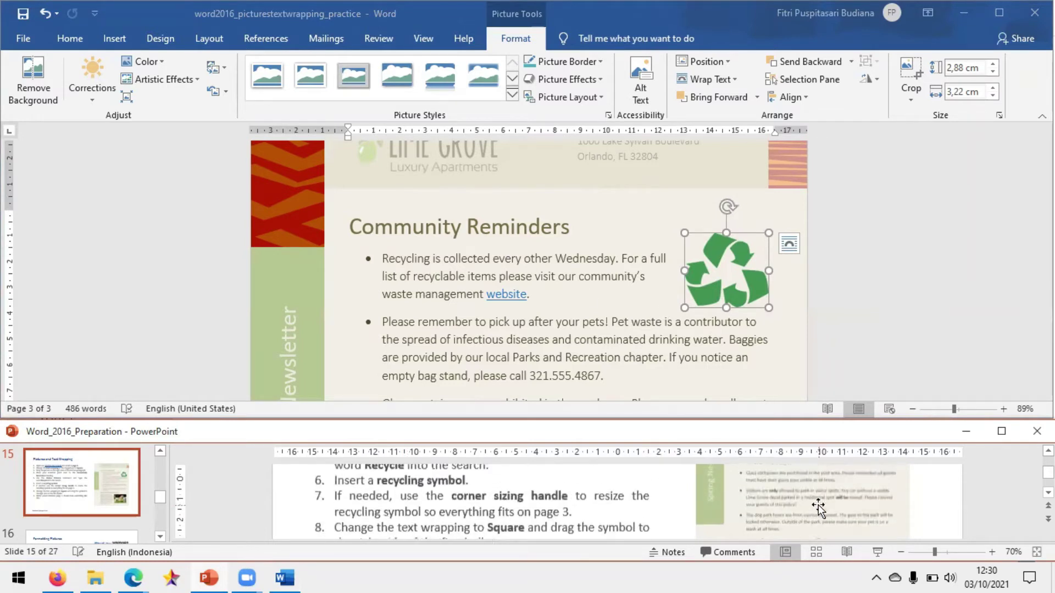
{"action": "scroll", "coordinate": [819, 508], "scroll_direction": "down", "scroll_amount": 5}
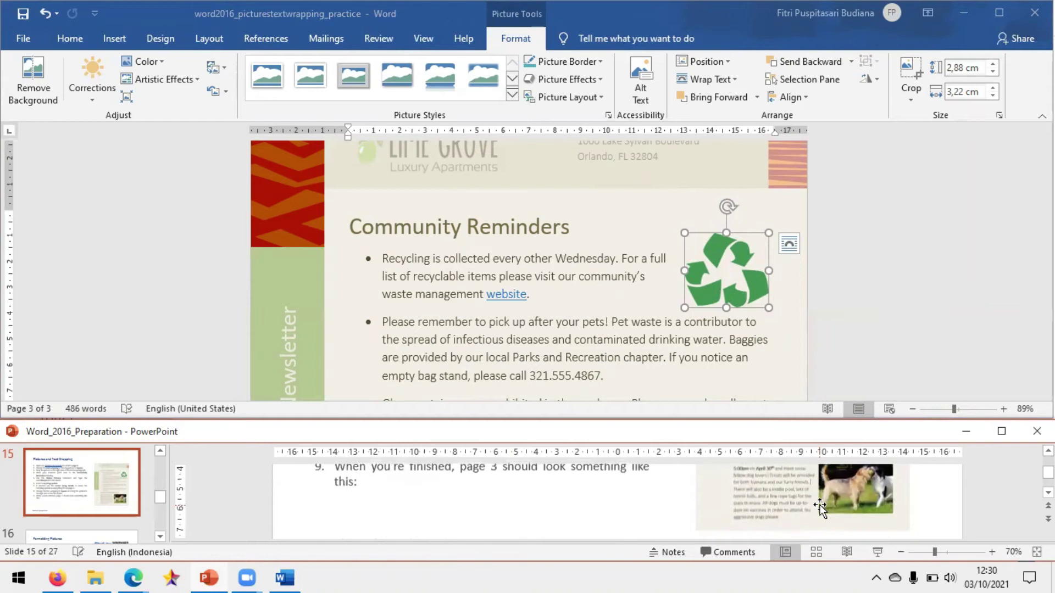
{"action": "scroll", "coordinate": [862, 342], "scroll_direction": "down", "scroll_amount": 10}
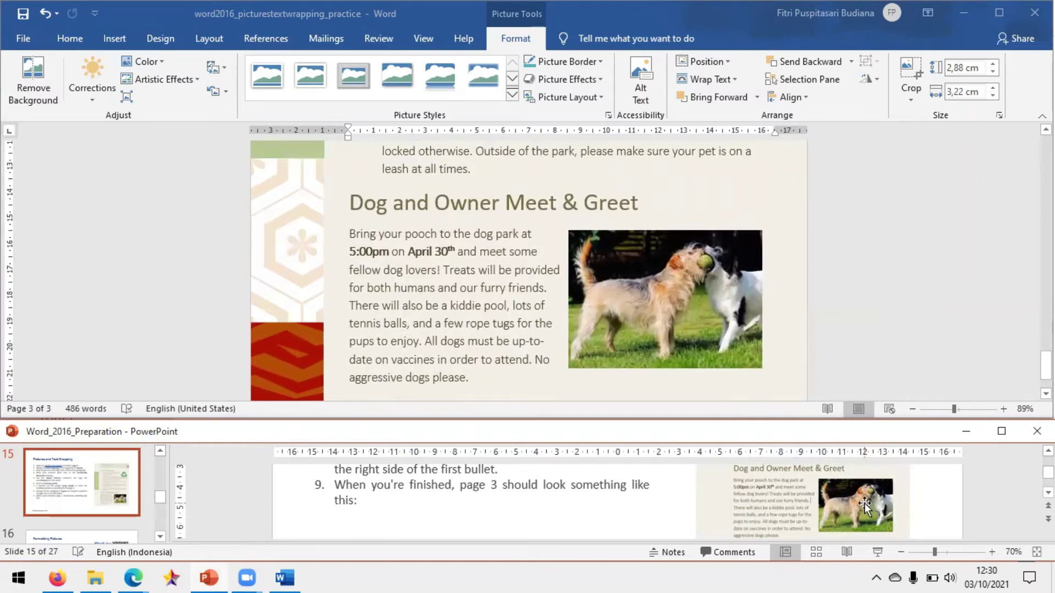
{"action": "scroll", "coordinate": [865, 503], "scroll_direction": "up", "scroll_amount": 5}
{"action": "scroll", "coordinate": [865, 503], "scroll_direction": "up", "scroll_amount": 1}
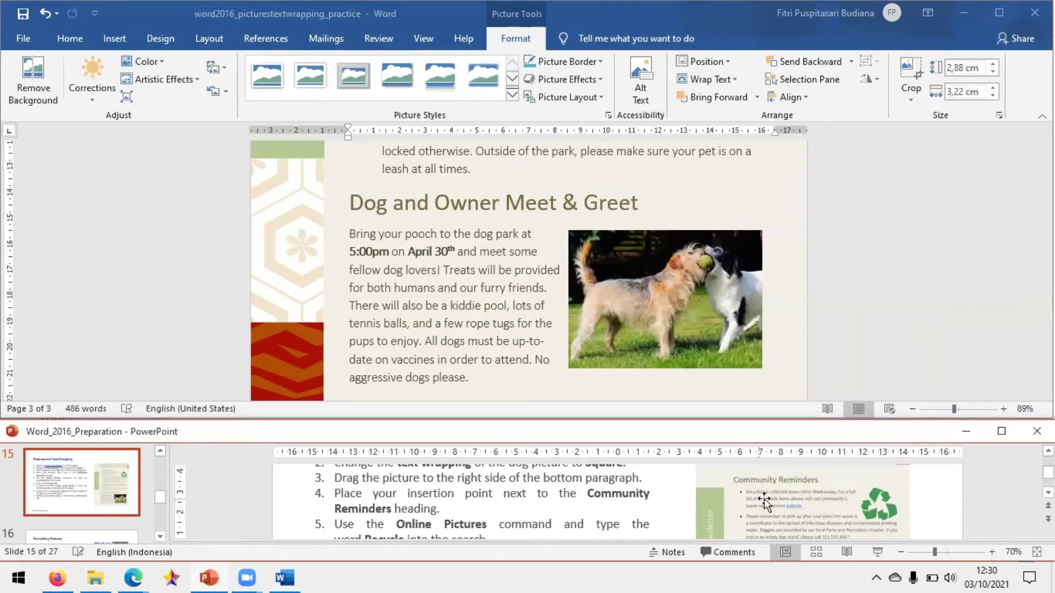
{"action": "scroll", "coordinate": [796, 305], "scroll_direction": "down", "scroll_amount": 5}
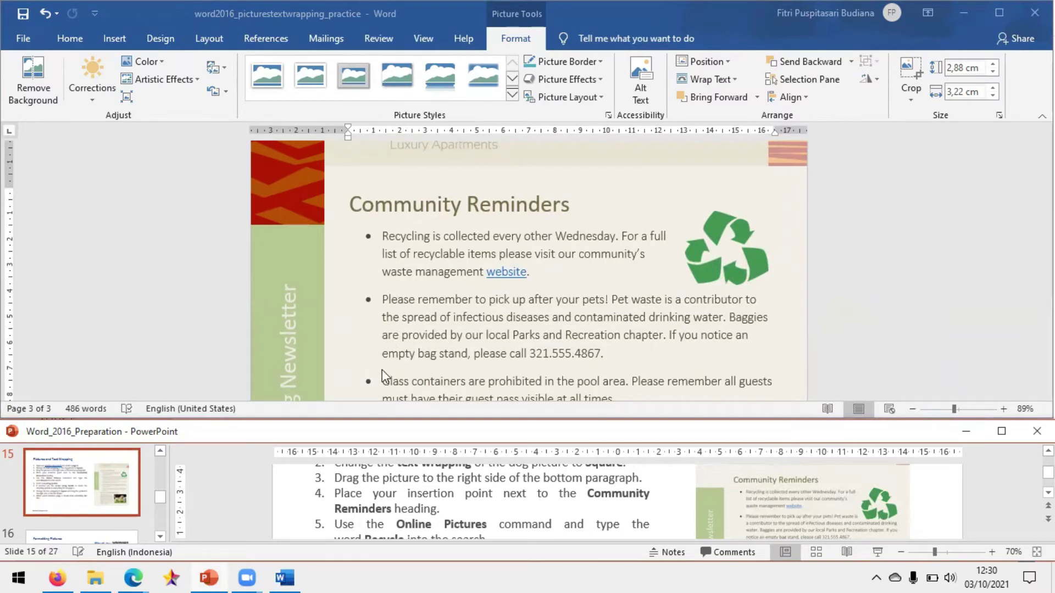
{"action": "scroll", "coordinate": [104, 497], "scroll_direction": "down", "scroll_amount": 2}
- Show the Formatting Pictures exercise on slide 16 and close the text wrapping practice document without saving
{"action": "left_click", "coordinate": [104, 498]}
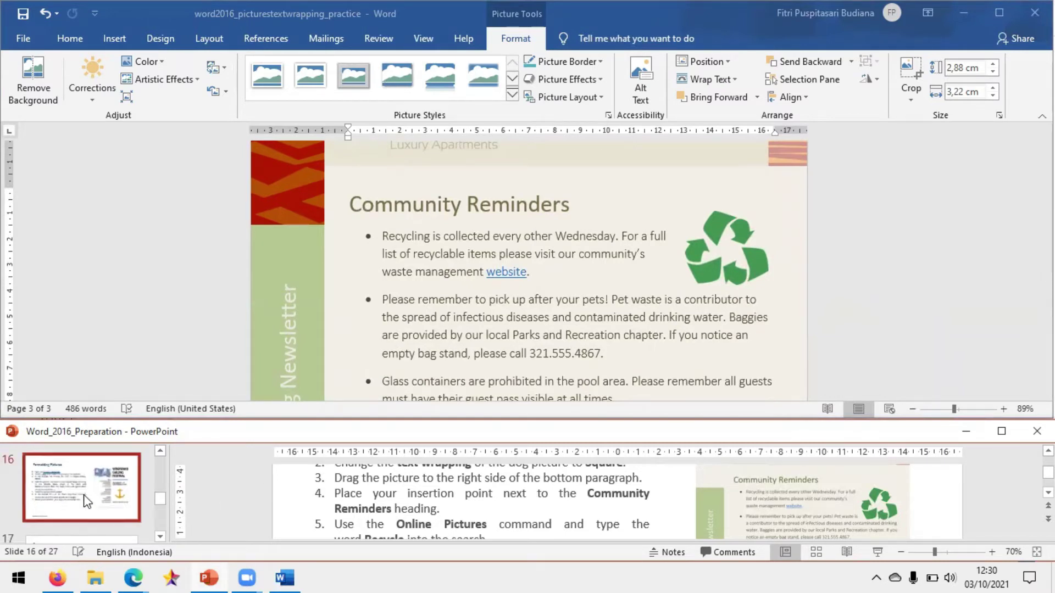
{"action": "scroll", "coordinate": [378, 492], "scroll_direction": "up", "scroll_amount": 3}
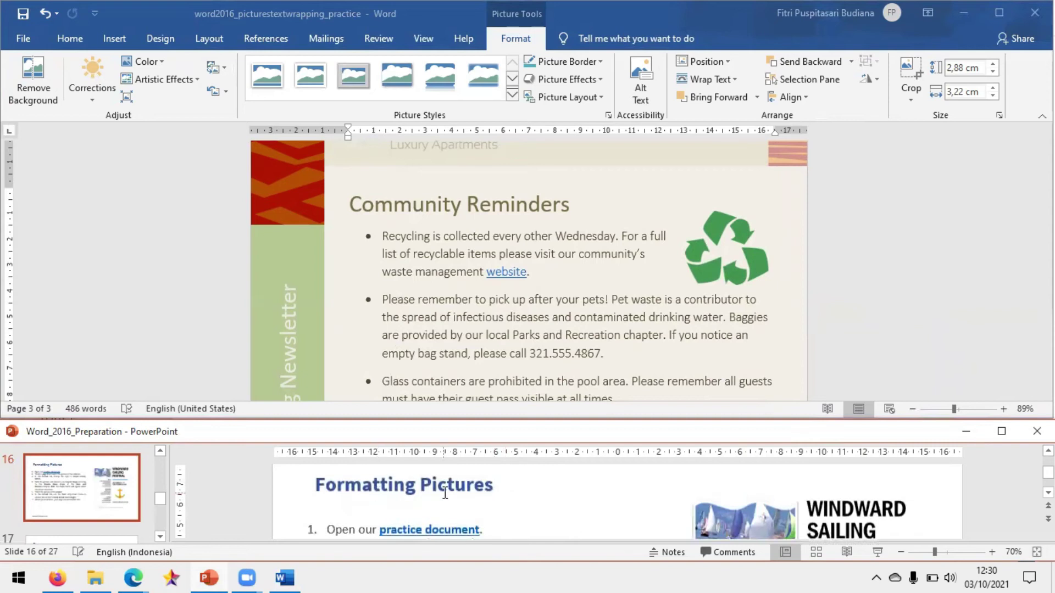
{"action": "left_click", "coordinate": [714, 231]}
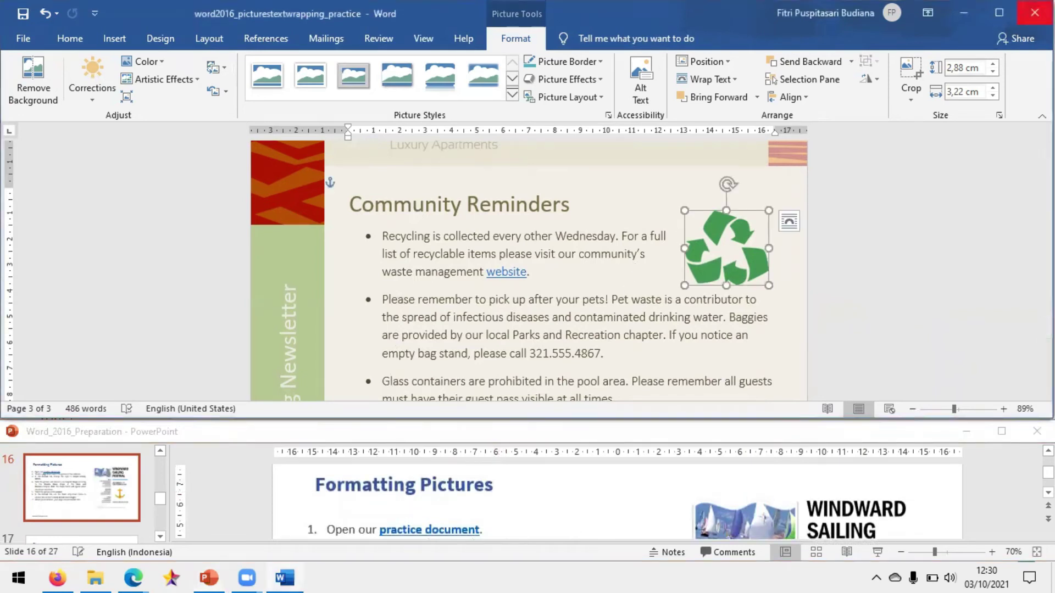
{"action": "left_click", "coordinate": [1034, 12]}
{"action": "left_click", "coordinate": [527, 315]}
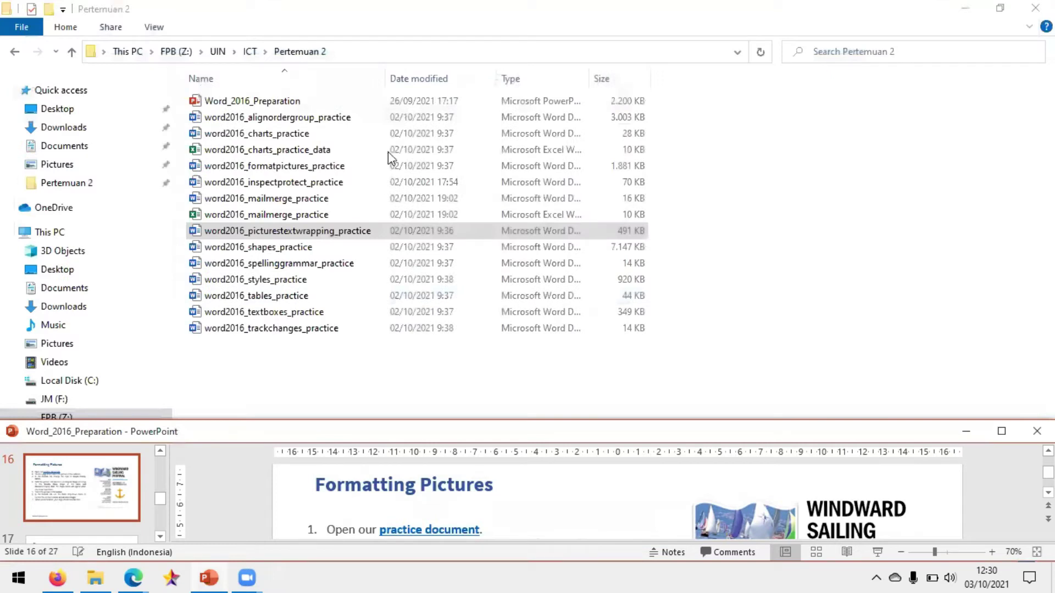
- Open word2016_formatpictures_practice from the Pertemuan 2 folder and bring the PowerPoint exercise instructions back into view
{"action": "double_click", "coordinate": [301, 166]}
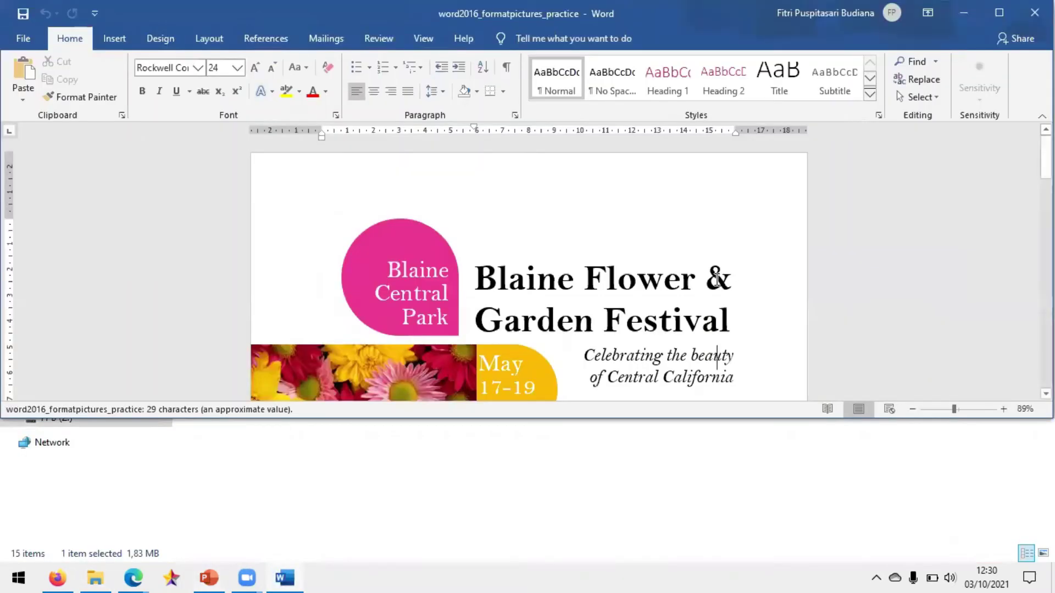
{"action": "left_click", "coordinate": [212, 577]}
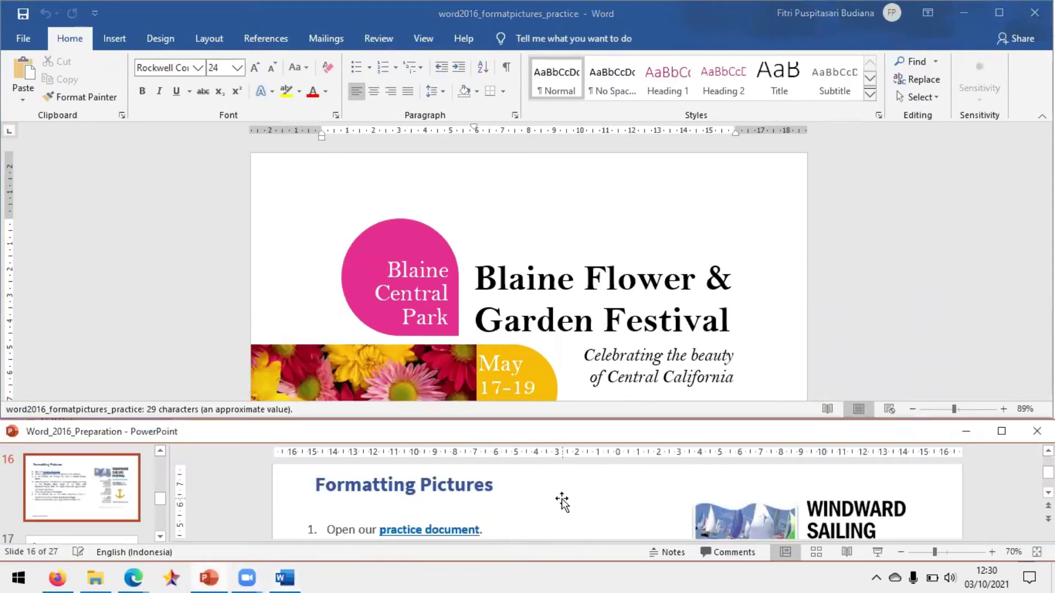
{"action": "scroll", "coordinate": [561, 499], "scroll_direction": "down", "scroll_amount": 2}
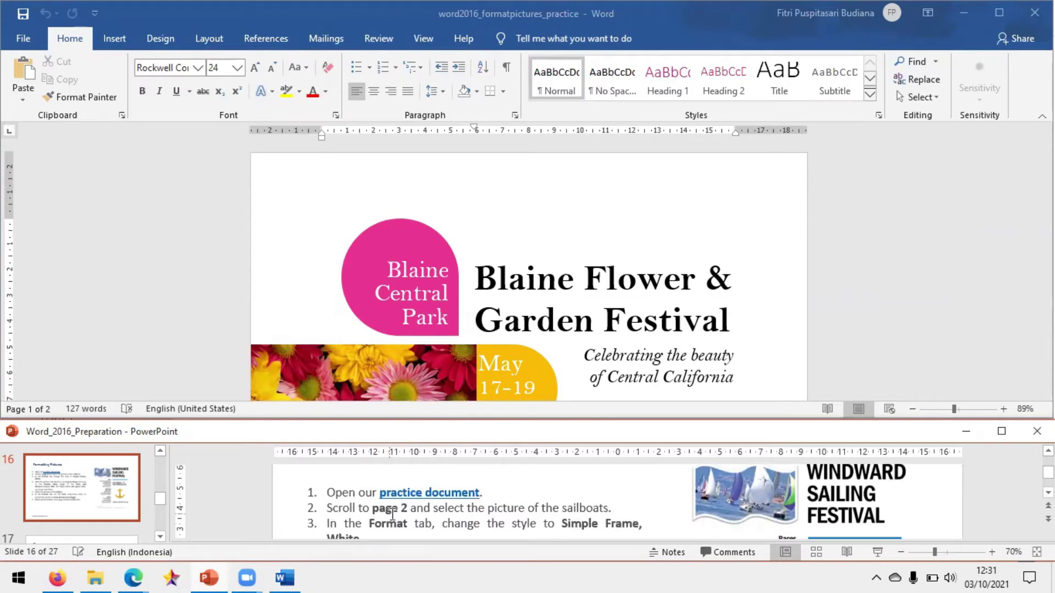
- Select the picture of the sailboats on page 2 of the Word practice document
{"action": "left_click", "coordinate": [806, 309]}
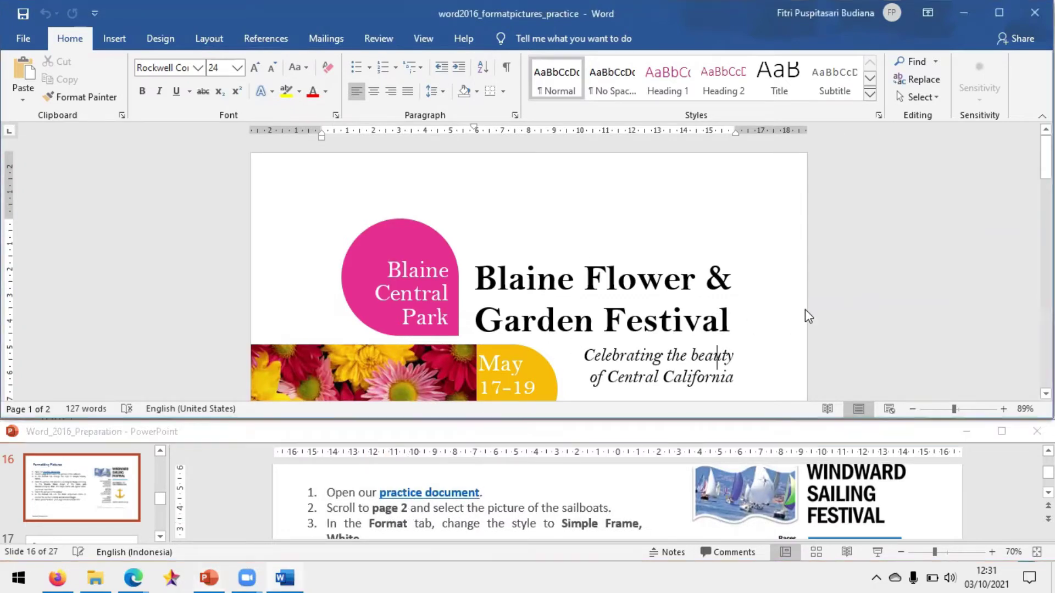
{"action": "scroll", "coordinate": [806, 308], "scroll_direction": "down", "scroll_amount": 15}
{"action": "scroll", "coordinate": [806, 309], "scroll_direction": "down", "scroll_amount": 4}
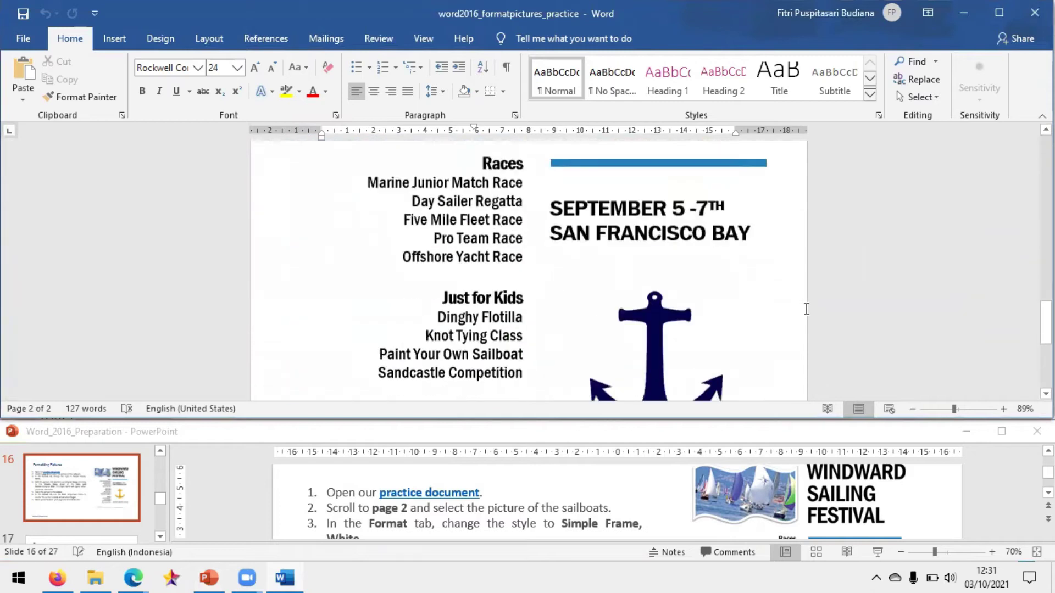
{"action": "scroll", "coordinate": [805, 306], "scroll_direction": "up", "scroll_amount": 4}
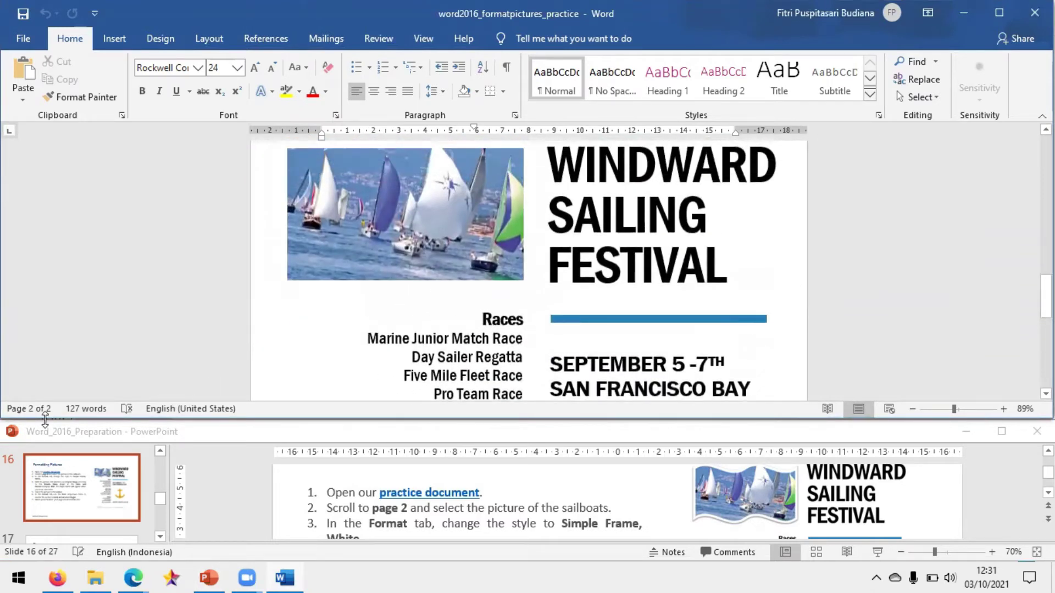
{"action": "left_click", "coordinate": [495, 528]}
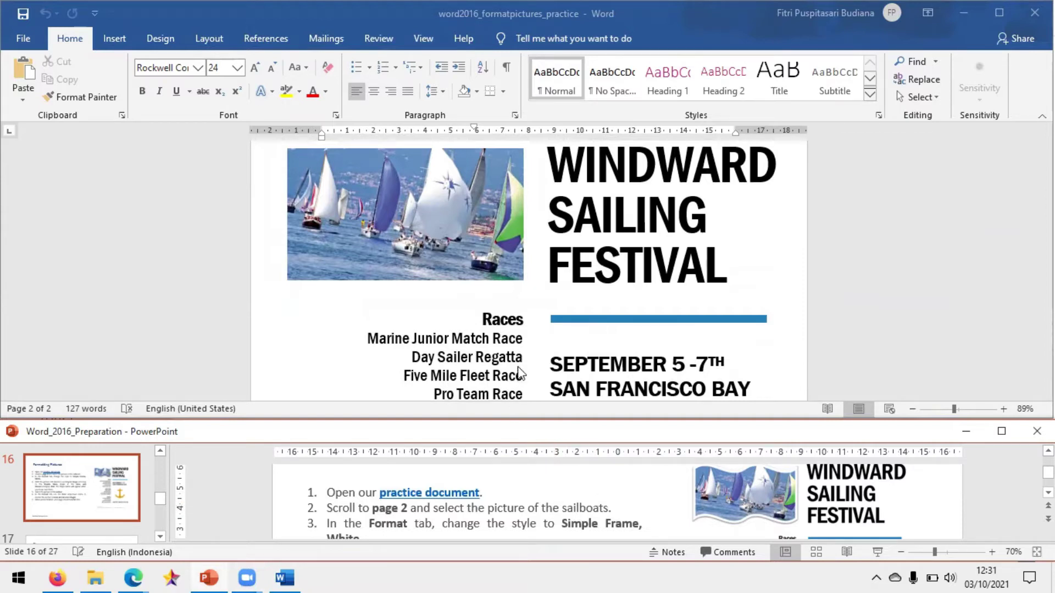
{"action": "scroll", "coordinate": [504, 329], "scroll_direction": "up", "scroll_amount": 1}
{"action": "left_click", "coordinate": [478, 270]}
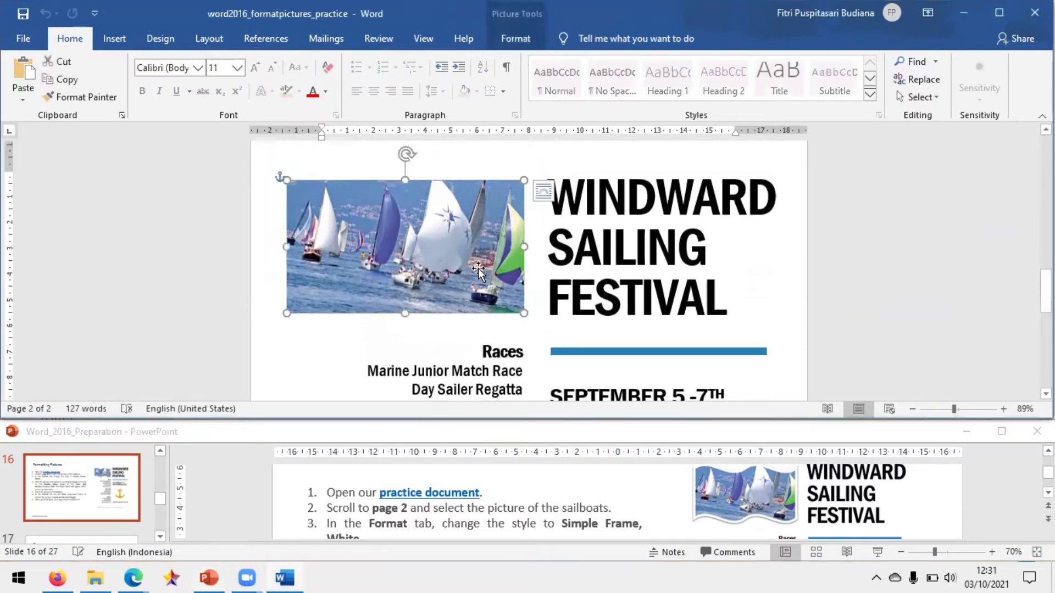
- Apply the Simple Frame, White picture style to the sailboats picture
{"action": "scroll", "coordinate": [356, 510], "scroll_direction": "down", "scroll_amount": 1}
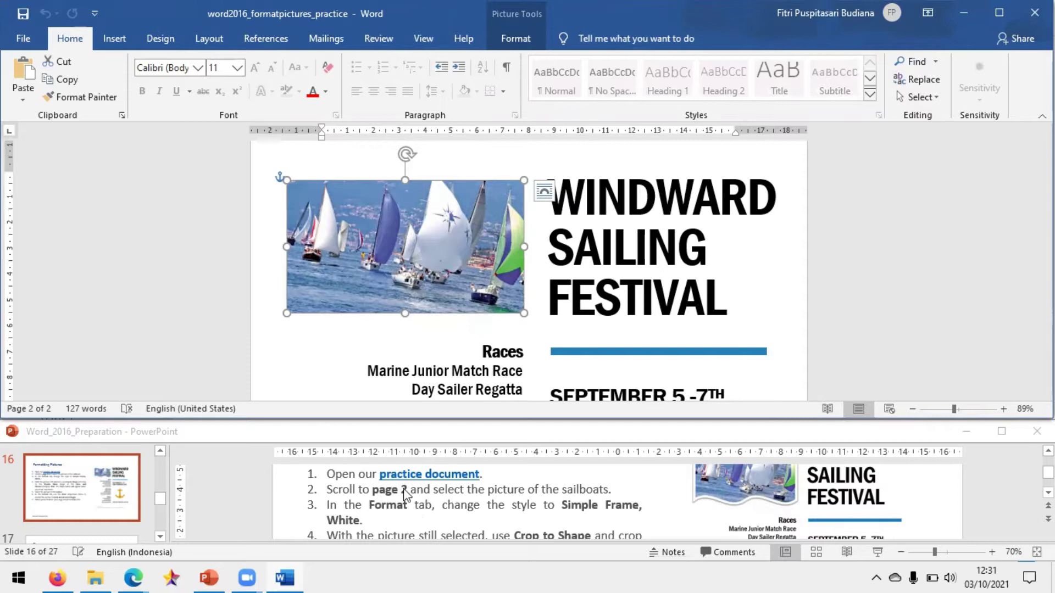
{"action": "left_click", "coordinate": [525, 41]}
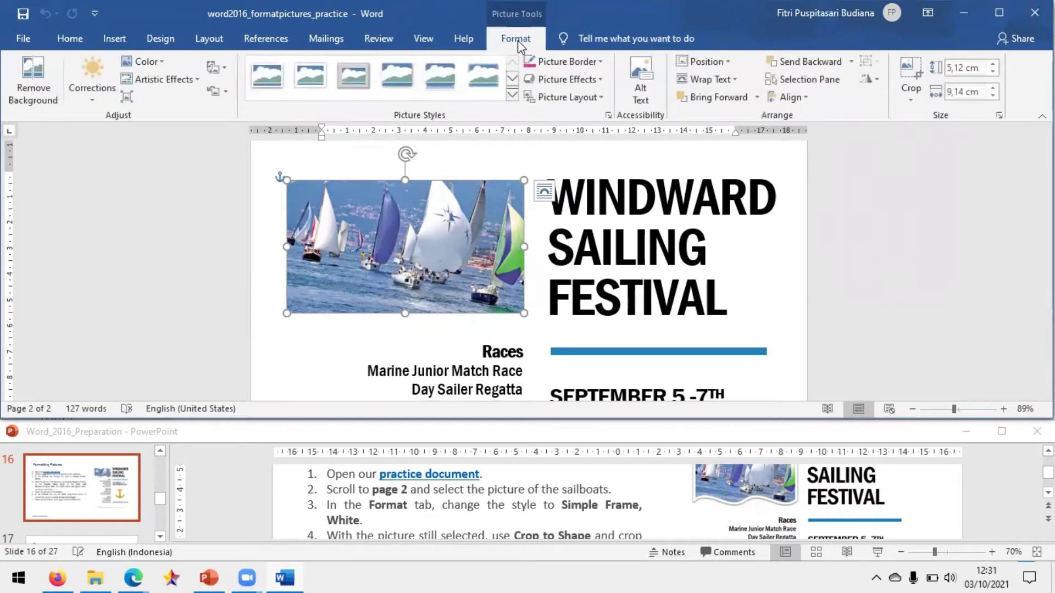
{"action": "left_click", "coordinate": [512, 95]}
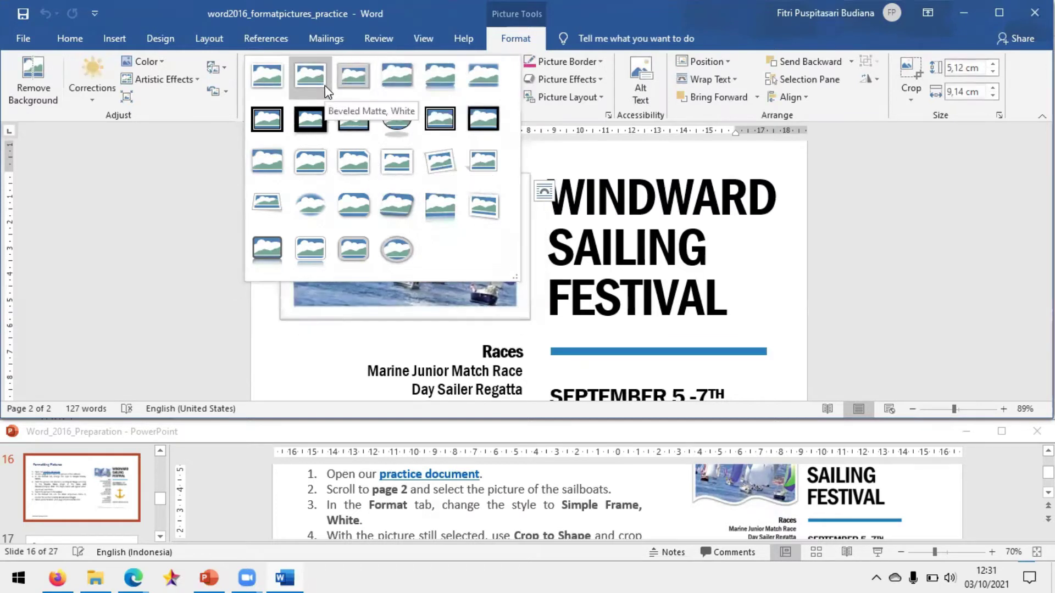
{"action": "left_click", "coordinate": [279, 88]}
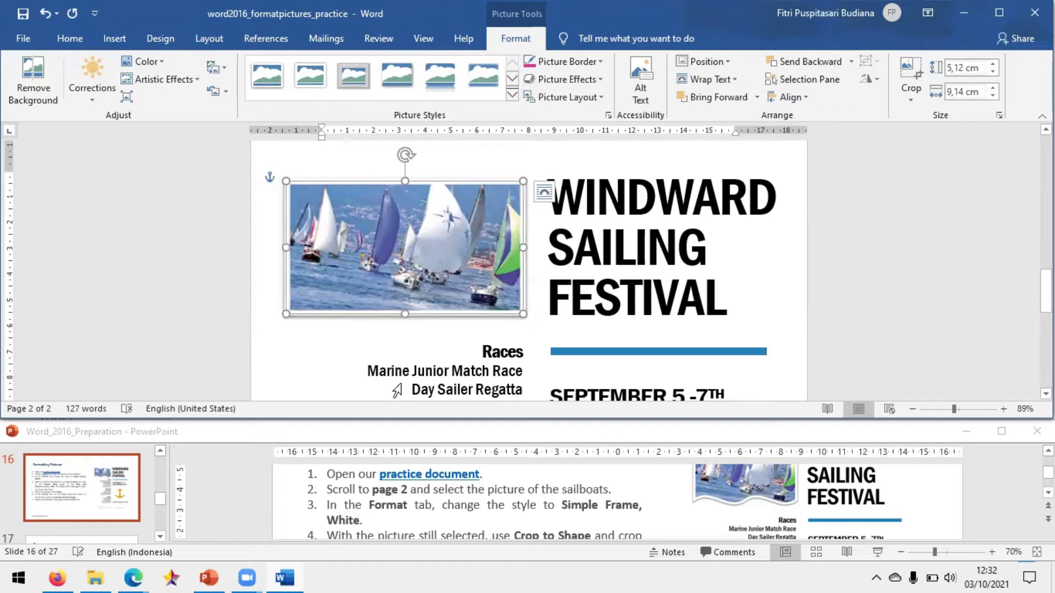
- Crop the sailboats picture to the Double Wave shape from the Stars and Banners category
{"action": "scroll", "coordinate": [461, 523], "scroll_direction": "down", "scroll_amount": 1}
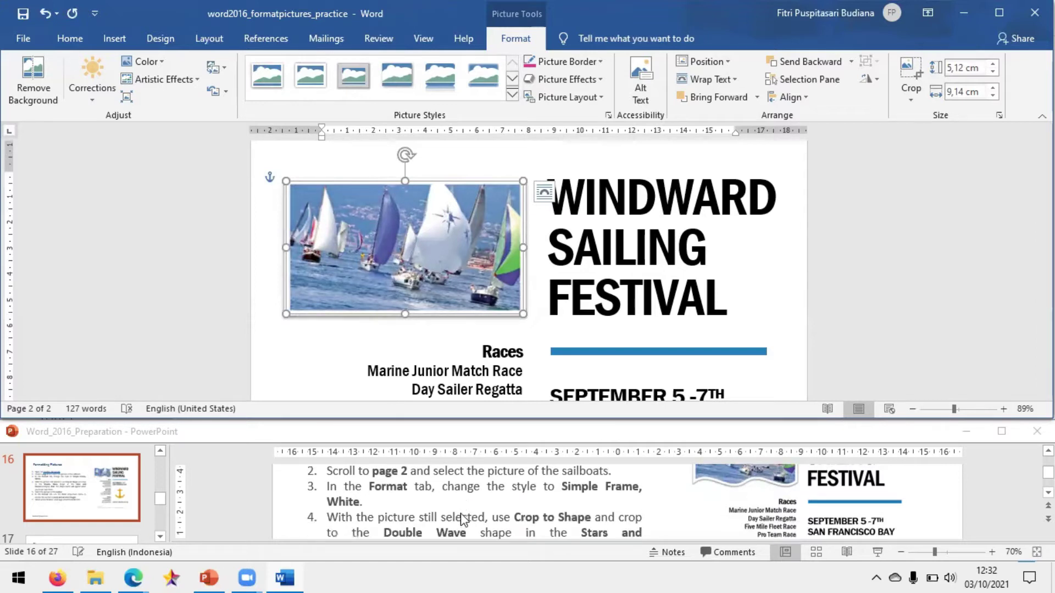
{"action": "scroll", "coordinate": [464, 519], "scroll_direction": "down", "scroll_amount": 1}
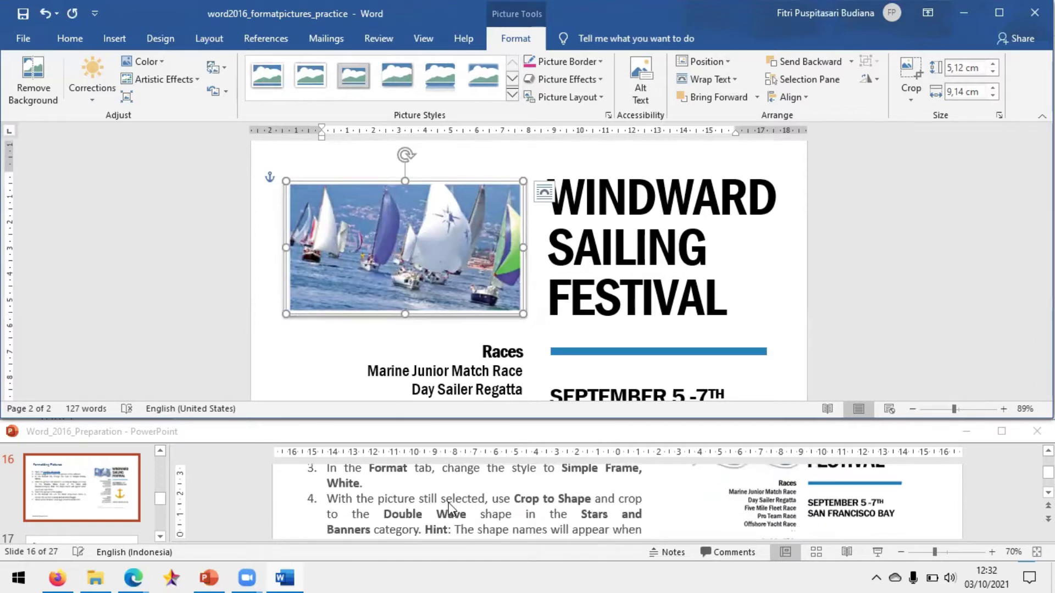
{"action": "scroll", "coordinate": [449, 509], "scroll_direction": "down", "scroll_amount": 1}
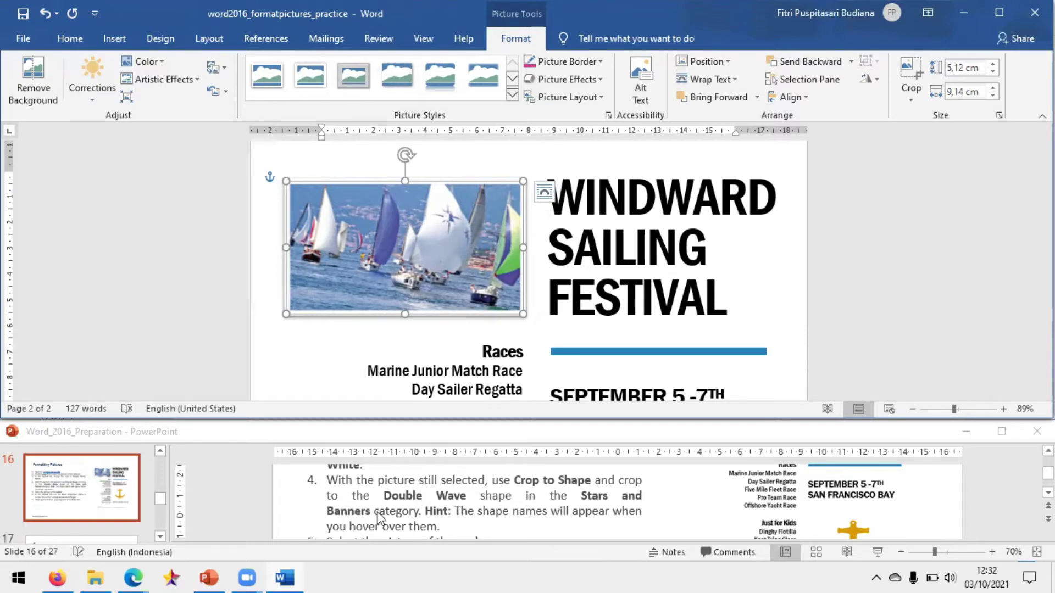
{"action": "left_click", "coordinate": [473, 516]}
{"action": "scroll", "coordinate": [453, 504], "scroll_direction": "down", "scroll_amount": 1}
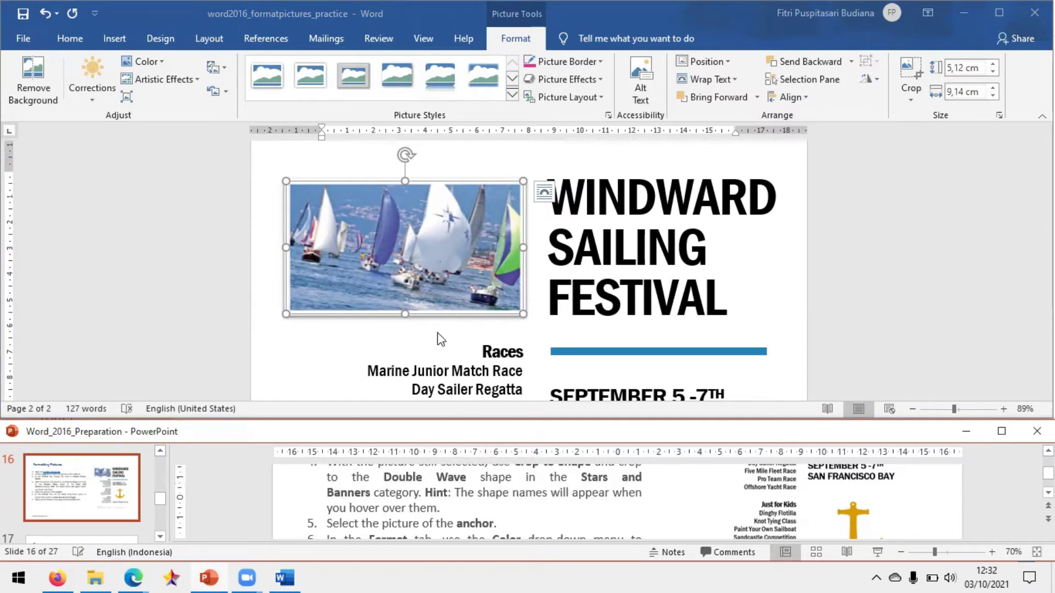
{"action": "left_click", "coordinate": [423, 259]}
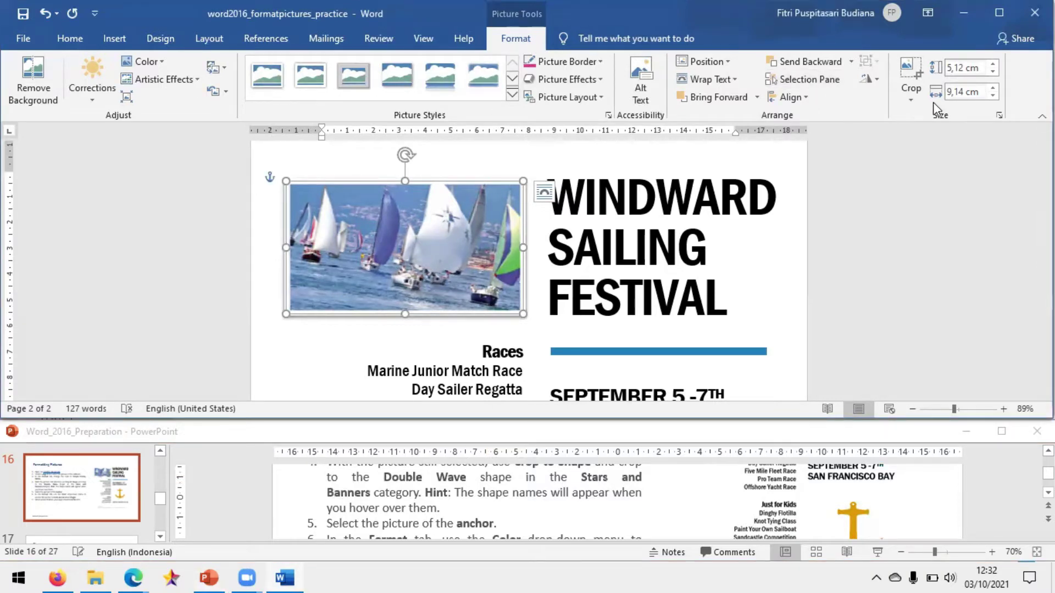
{"action": "left_click", "coordinate": [913, 98]}
{"action": "mouse_move", "coordinate": [994, 137]}
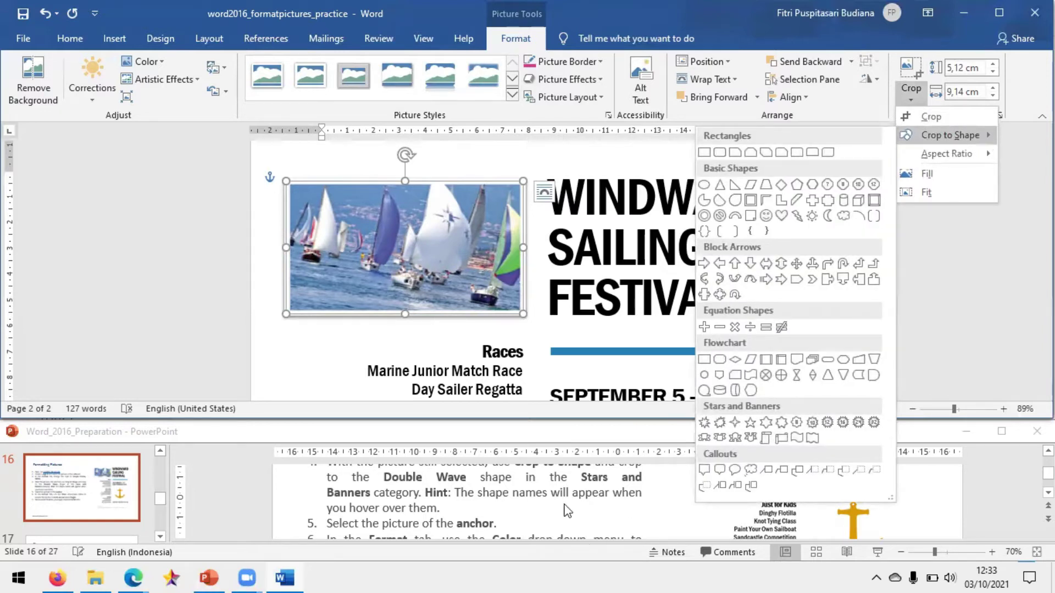
{"action": "scroll", "coordinate": [569, 513], "scroll_direction": "up", "scroll_amount": 1}
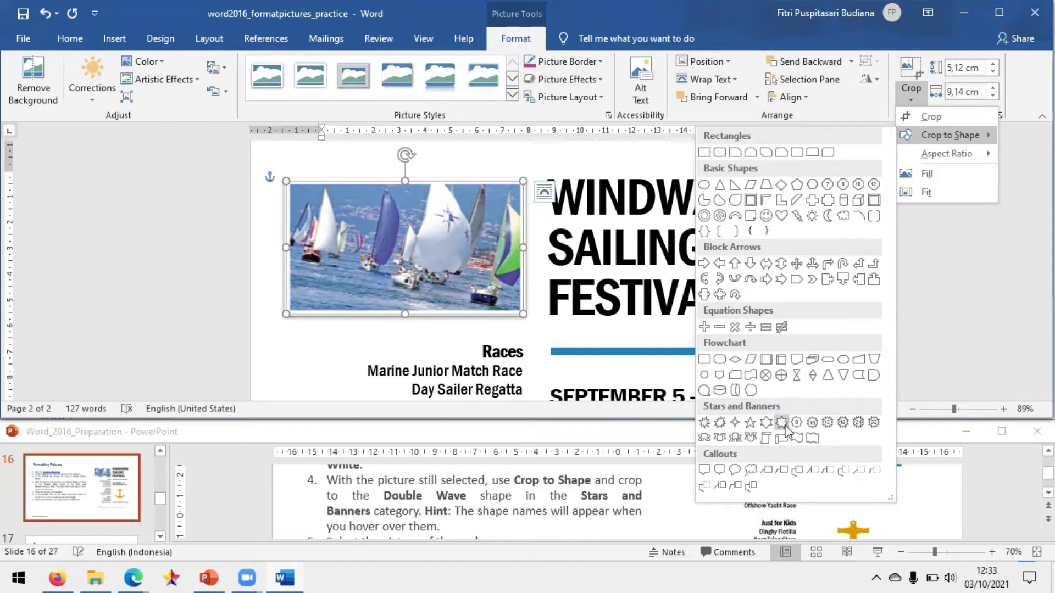
{"action": "left_click", "coordinate": [813, 436]}
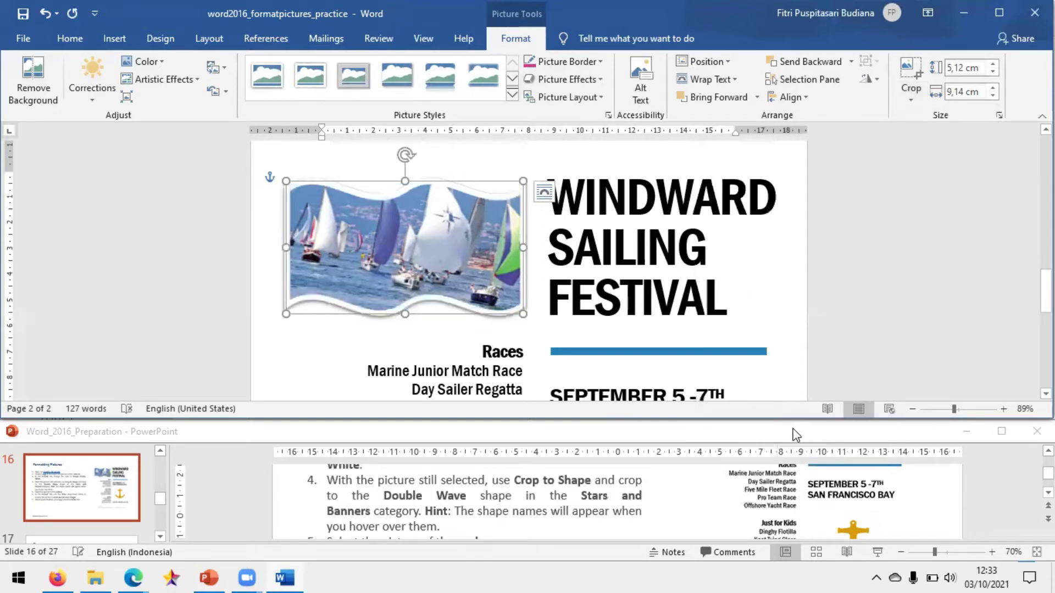
{"action": "left_click", "coordinate": [444, 330]}
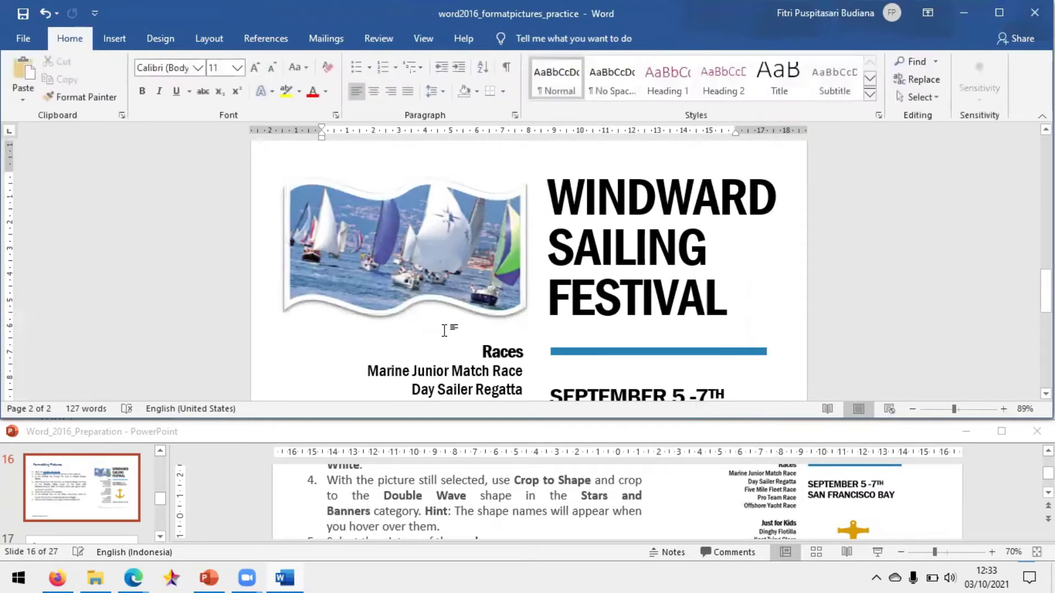
- Recolor the anchor picture on page 2 to Gold, Accent color 2 Light
{"action": "scroll", "coordinate": [478, 528], "scroll_direction": "down", "scroll_amount": 1}
{"action": "scroll", "coordinate": [478, 528], "scroll_direction": "down", "scroll_amount": 1}
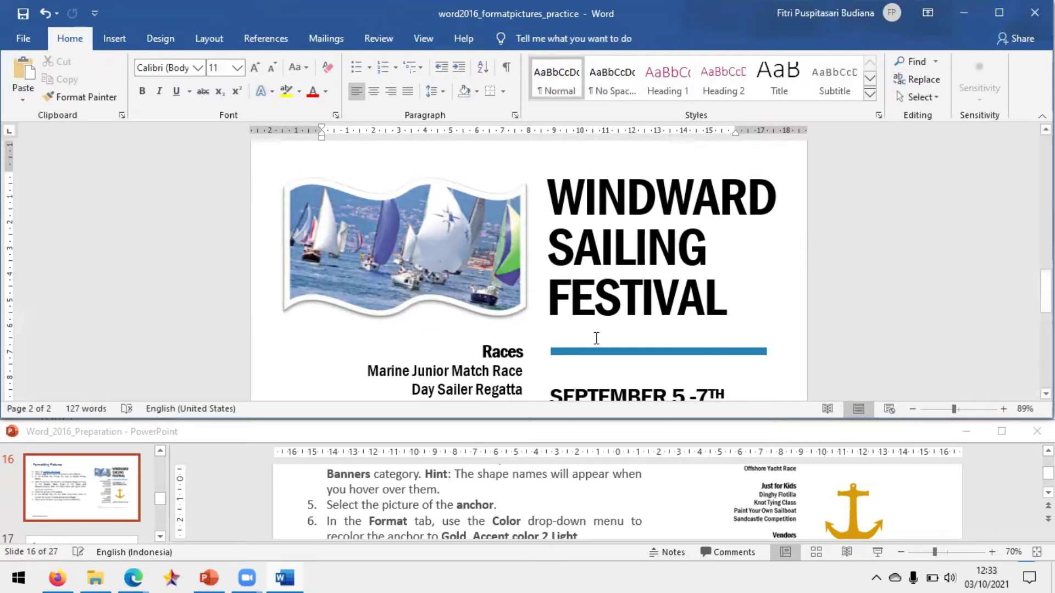
{"action": "scroll", "coordinate": [596, 337], "scroll_direction": "down", "scroll_amount": 5}
{"action": "scroll", "coordinate": [504, 360], "scroll_direction": "down", "scroll_amount": 2}
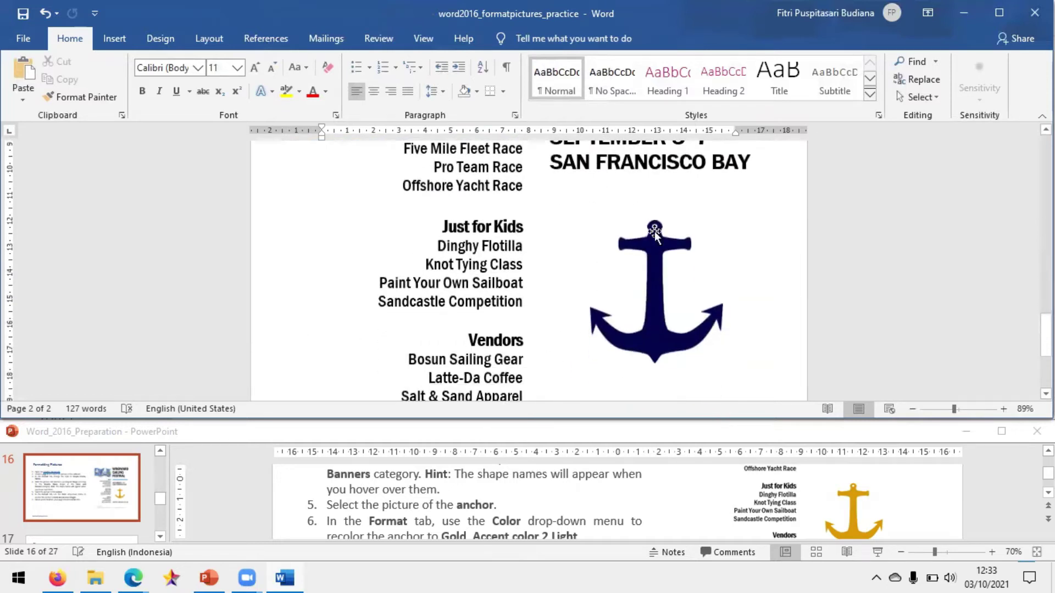
{"action": "scroll", "coordinate": [651, 270], "scroll_direction": "down", "scroll_amount": 2}
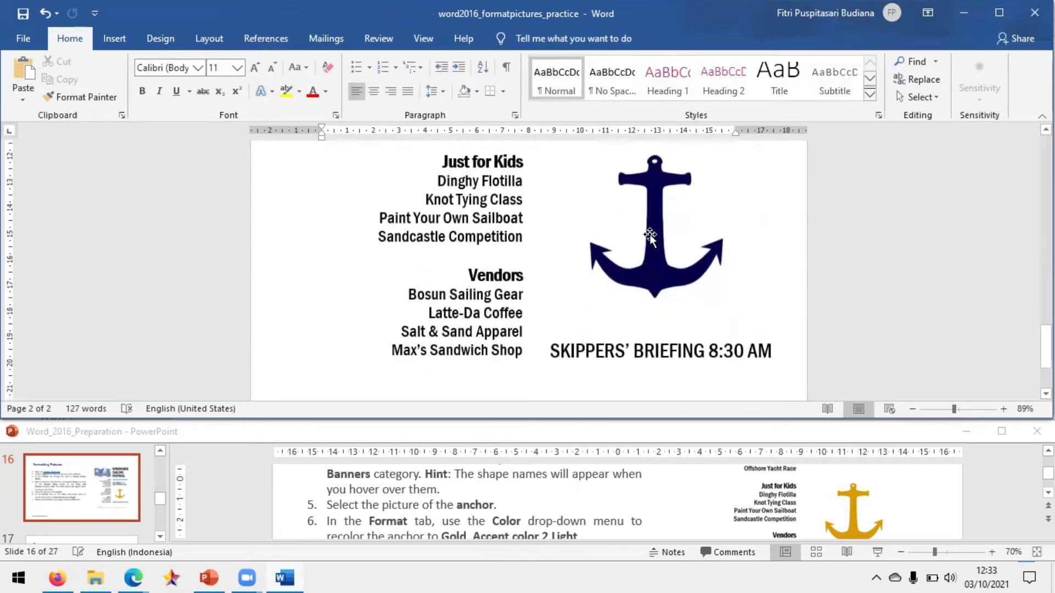
{"action": "left_click", "coordinate": [650, 234]}
{"action": "scroll", "coordinate": [500, 513], "scroll_direction": "down", "scroll_amount": 1}
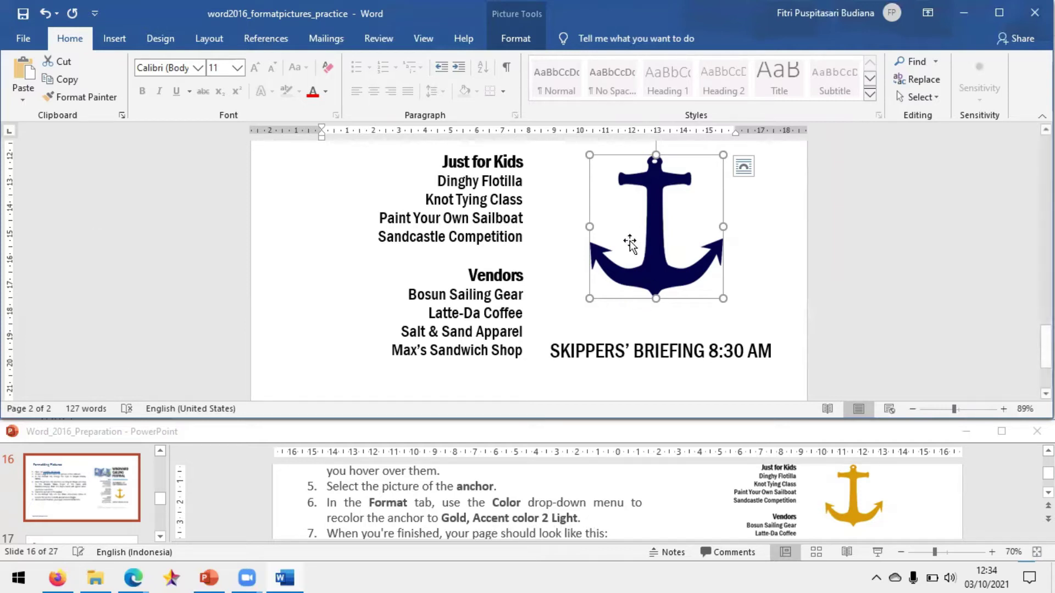
{"action": "left_click", "coordinate": [524, 38]}
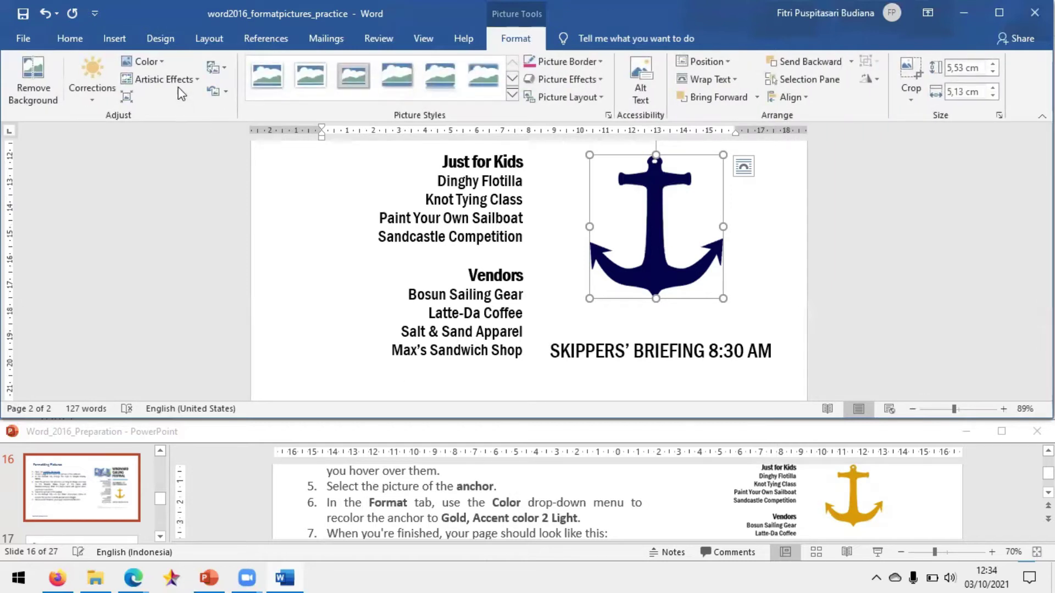
{"action": "left_click", "coordinate": [163, 67]}
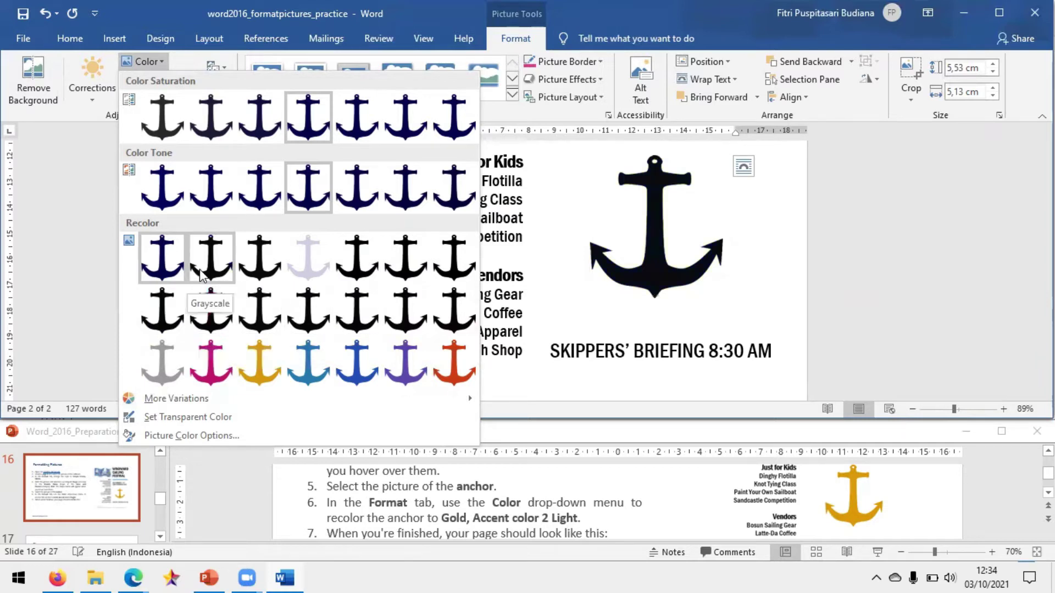
{"action": "left_click", "coordinate": [269, 369]}
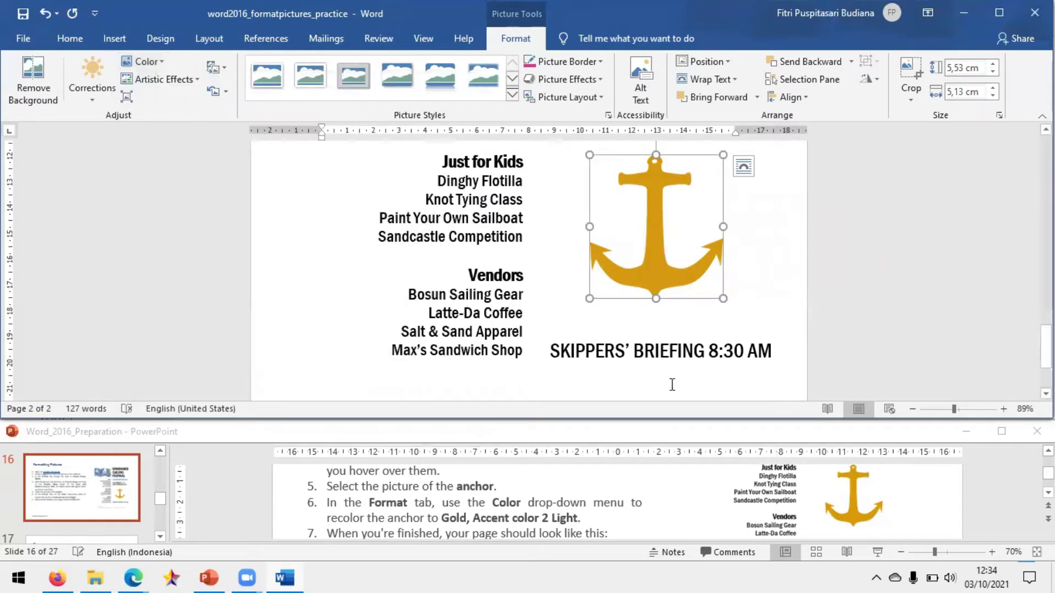
- Compare the formatted sailboats and anchor pictures in the document with the finished example on the exercise slide
{"action": "left_click", "coordinate": [566, 494]}
{"action": "scroll", "coordinate": [511, 492], "scroll_direction": "down", "scroll_amount": 1}
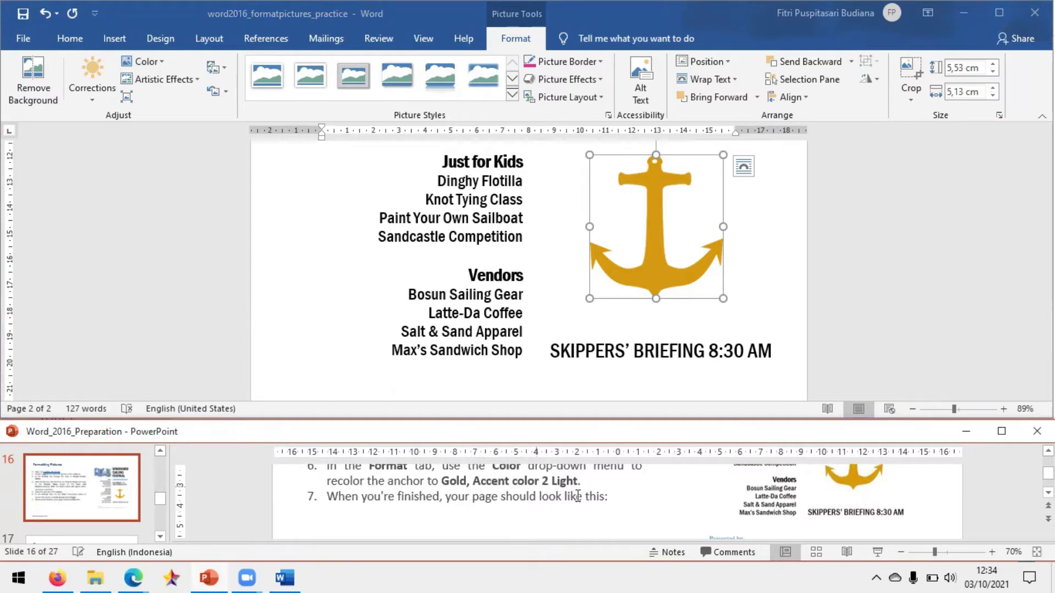
{"action": "scroll", "coordinate": [684, 504], "scroll_direction": "up", "scroll_amount": 3}
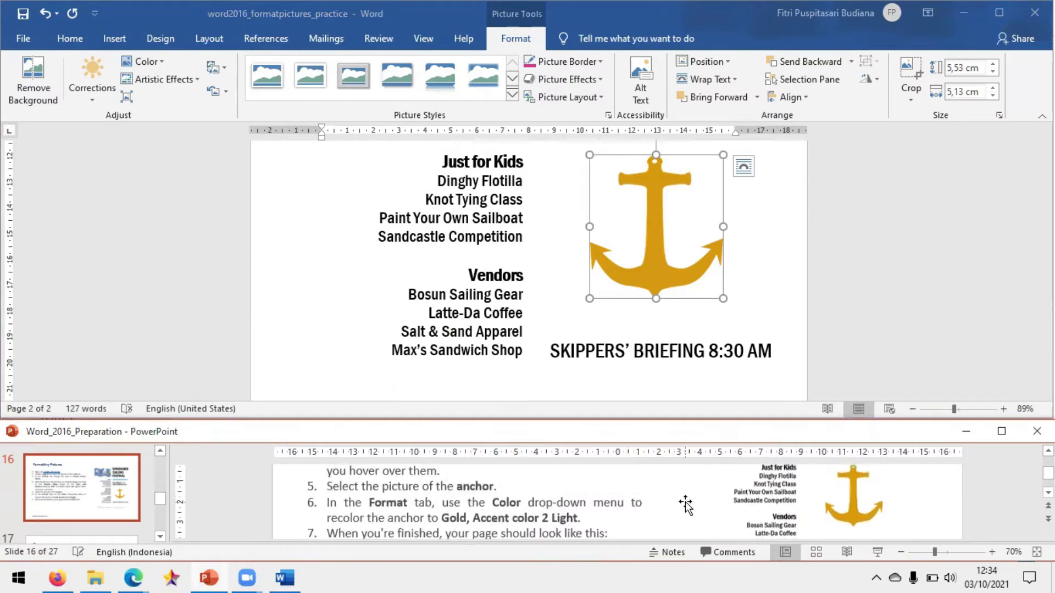
{"action": "scroll", "coordinate": [685, 504], "scroll_direction": "up", "scroll_amount": 4}
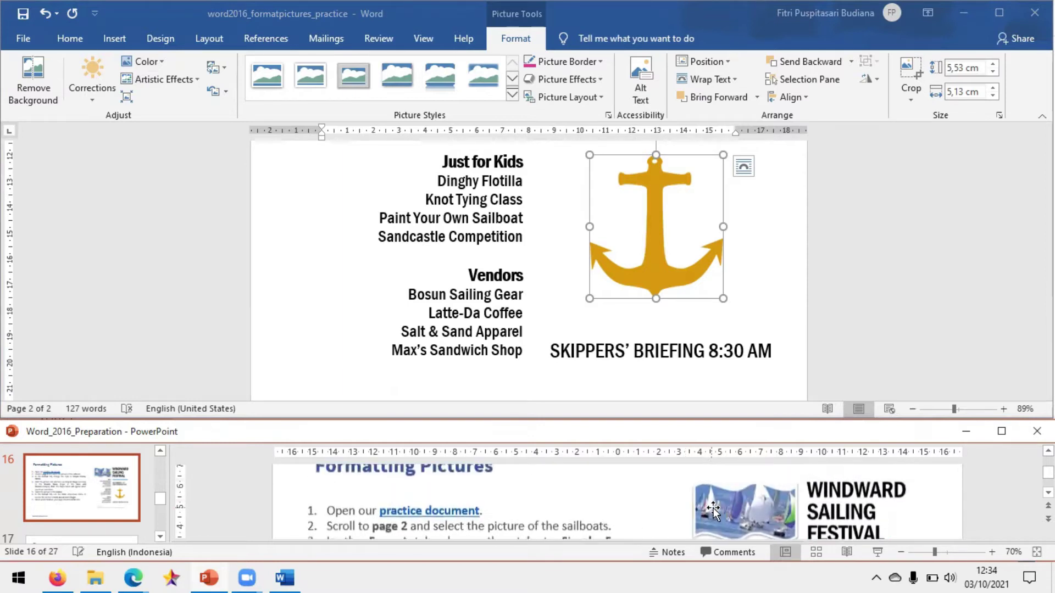
{"action": "left_click", "coordinate": [514, 316]}
{"action": "scroll", "coordinate": [511, 312], "scroll_direction": "up", "scroll_amount": 8}
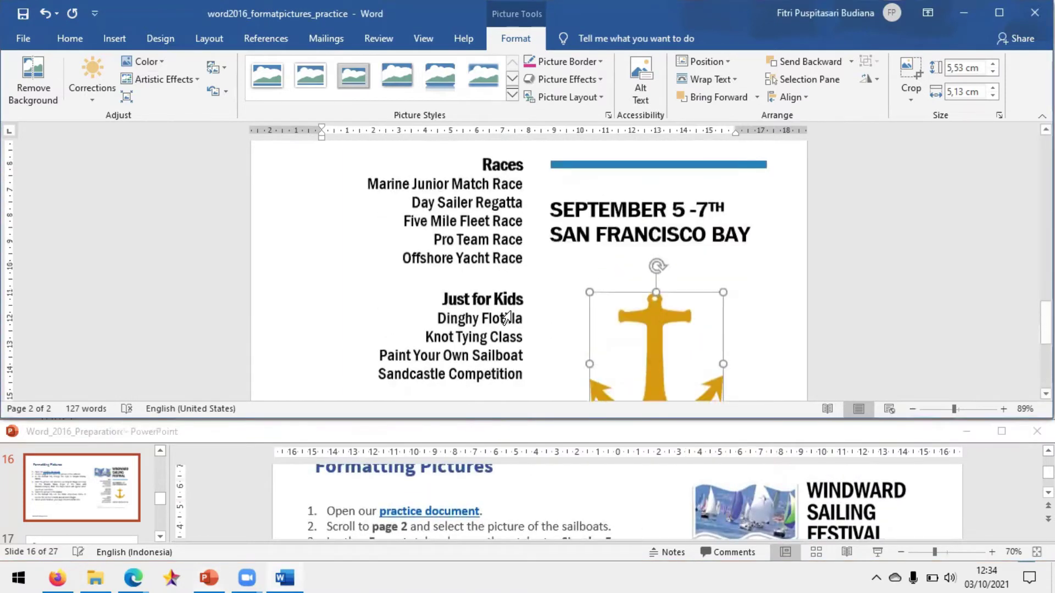
{"action": "scroll", "coordinate": [765, 499], "scroll_direction": "down", "scroll_amount": 1}
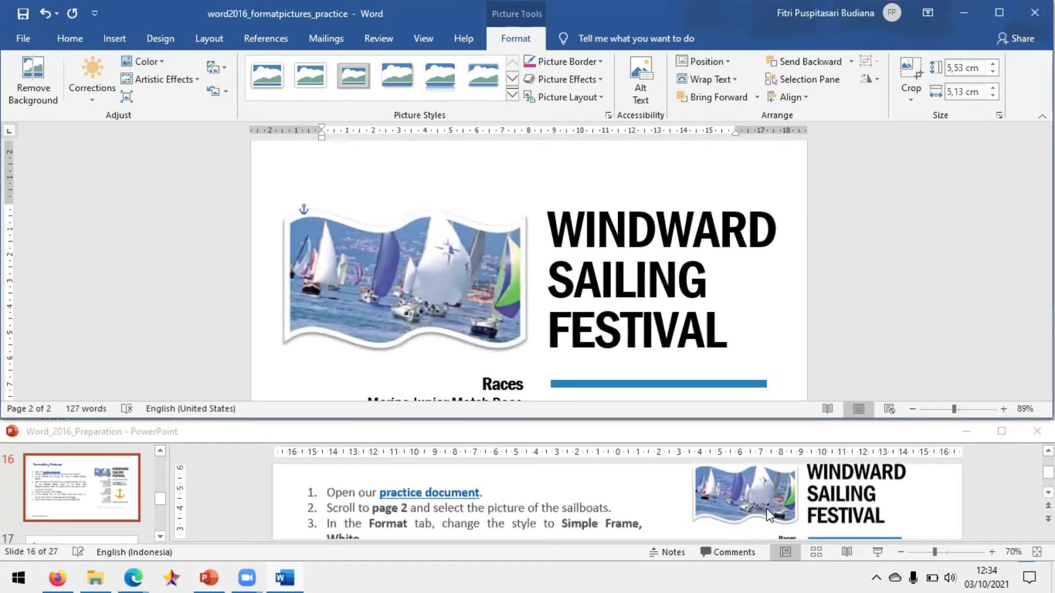
{"action": "scroll", "coordinate": [817, 519], "scroll_direction": "down", "scroll_amount": 5}
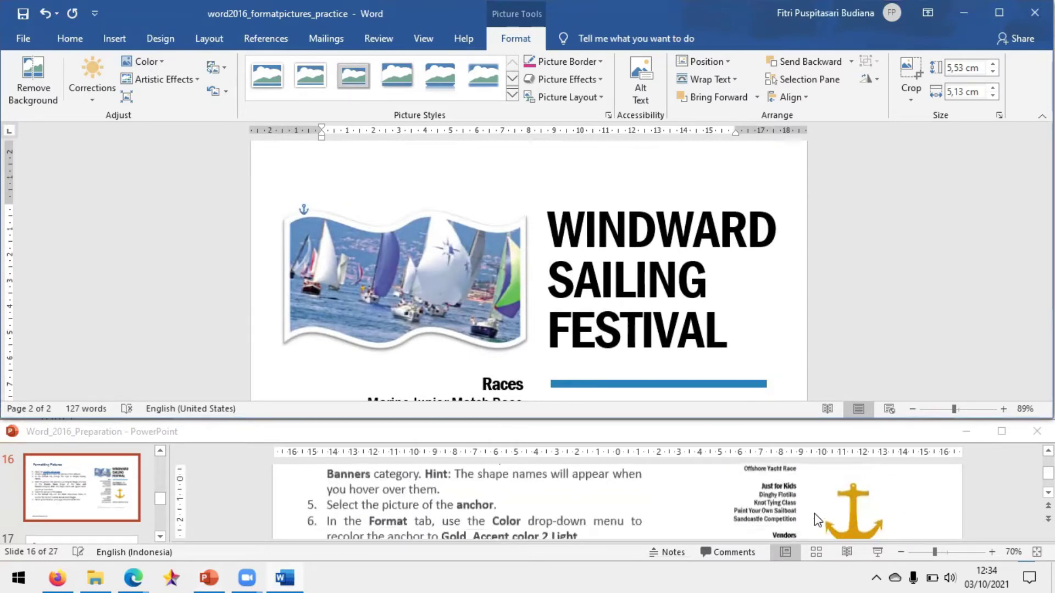
{"action": "scroll", "coordinate": [862, 501], "scroll_direction": "up", "scroll_amount": 1}
{"action": "left_click", "coordinate": [735, 297]}
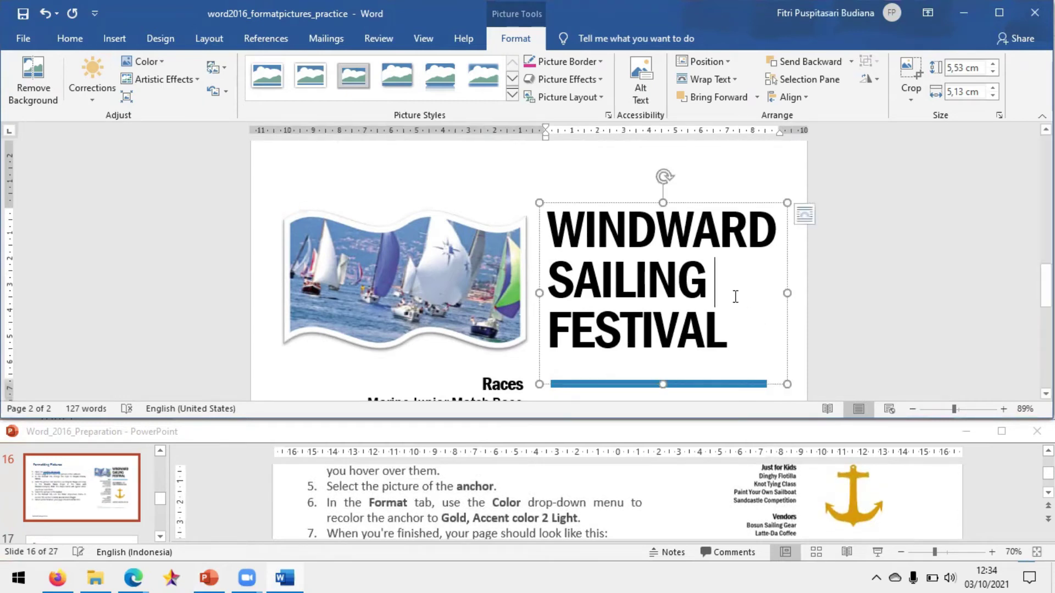
{"action": "scroll", "coordinate": [735, 297], "scroll_direction": "down", "scroll_amount": 9}
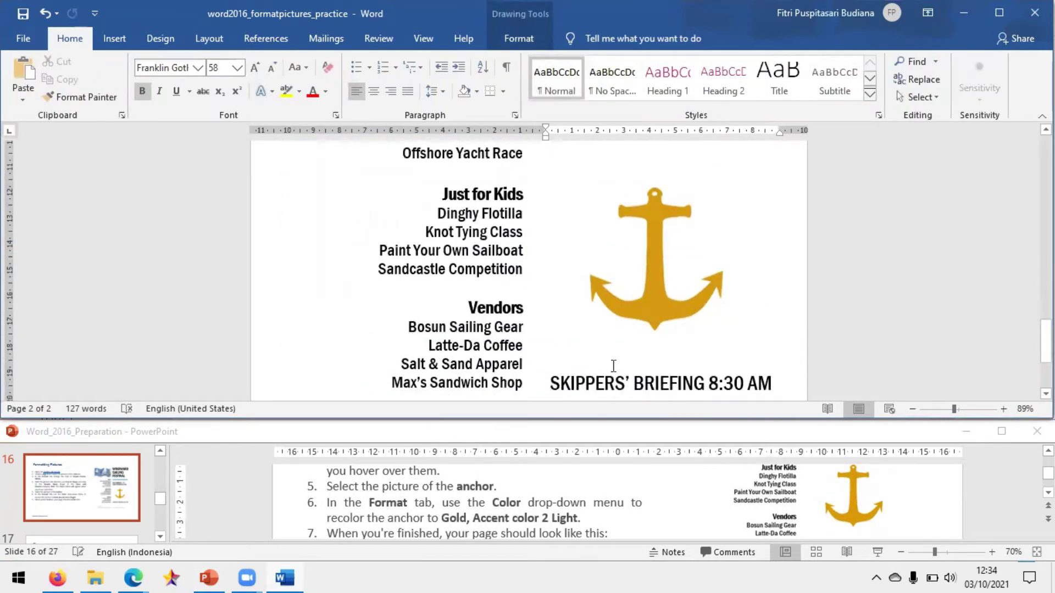
{"action": "scroll", "coordinate": [841, 489], "scroll_direction": "up", "scroll_amount": 1}
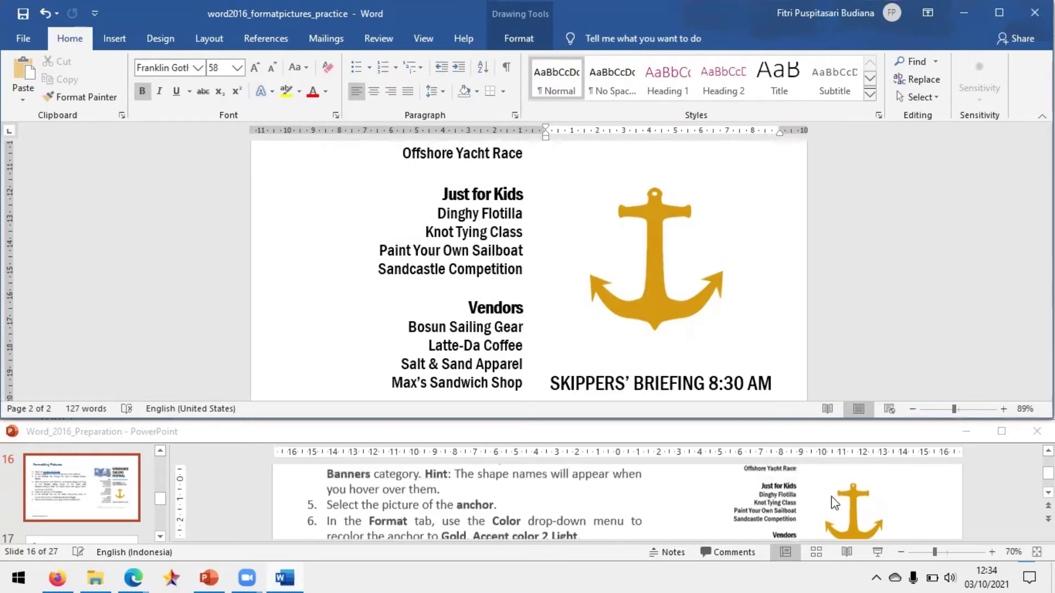
- Show the Shapes exercise on slide 17 and close the format pictures practice document without saving
{"action": "left_click", "coordinate": [524, 510]}
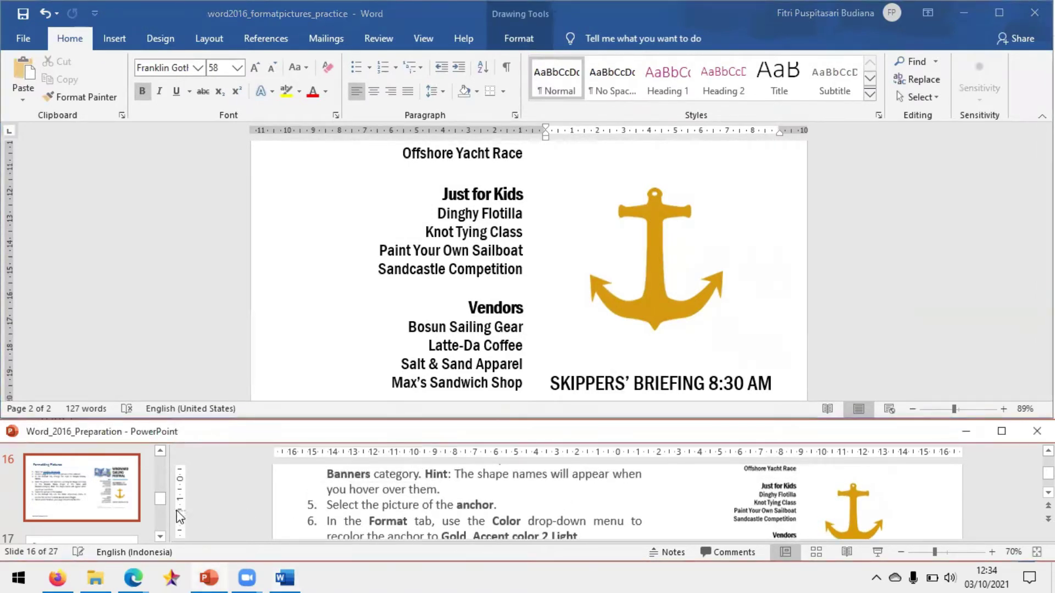
{"action": "scroll", "coordinate": [110, 507], "scroll_direction": "down", "scroll_amount": 1}
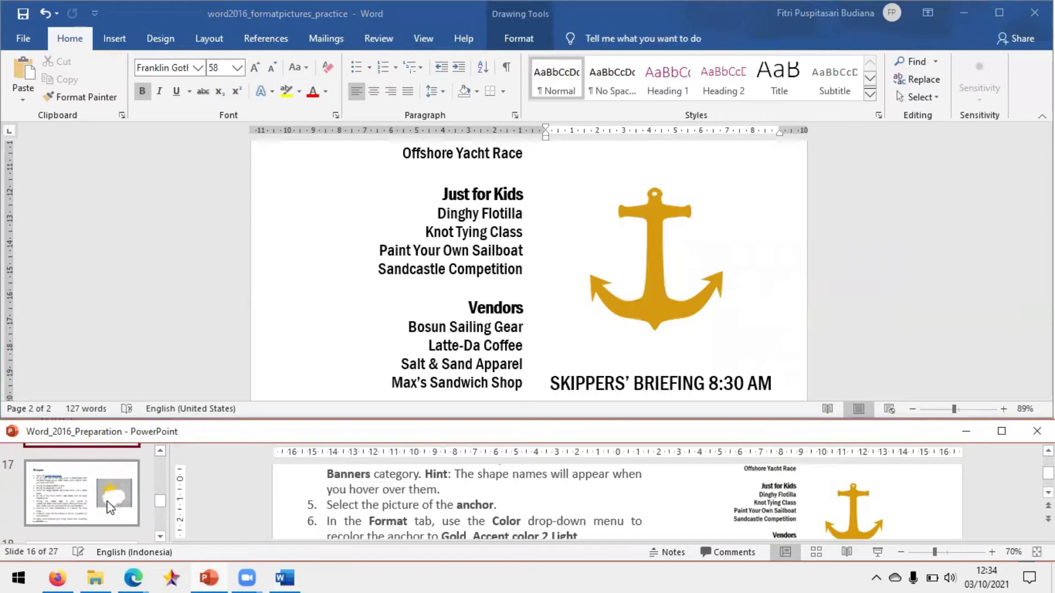
{"action": "left_click", "coordinate": [76, 493]}
{"action": "scroll", "coordinate": [491, 510], "scroll_direction": "up", "scroll_amount": 4}
{"action": "scroll", "coordinate": [491, 509], "scroll_direction": "up", "scroll_amount": 3}
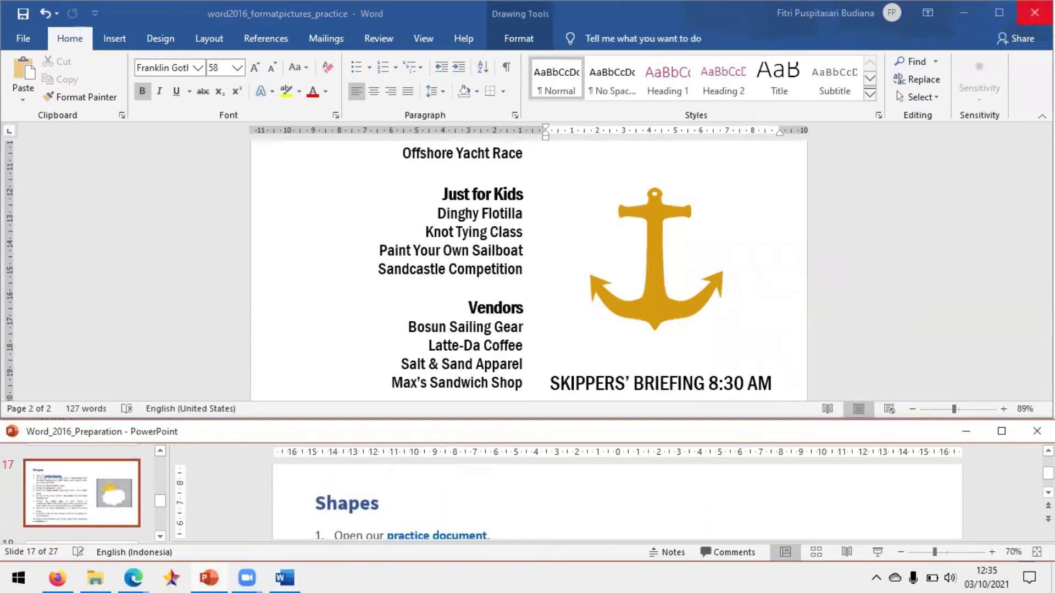
{"action": "left_click", "coordinate": [1034, 12]}
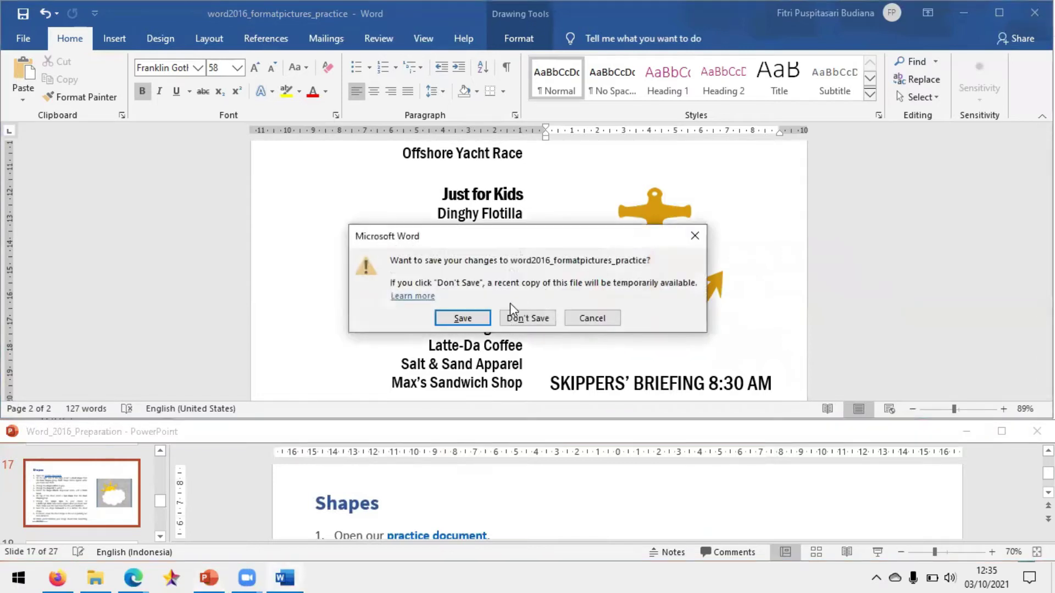
{"action": "left_click", "coordinate": [537, 315]}
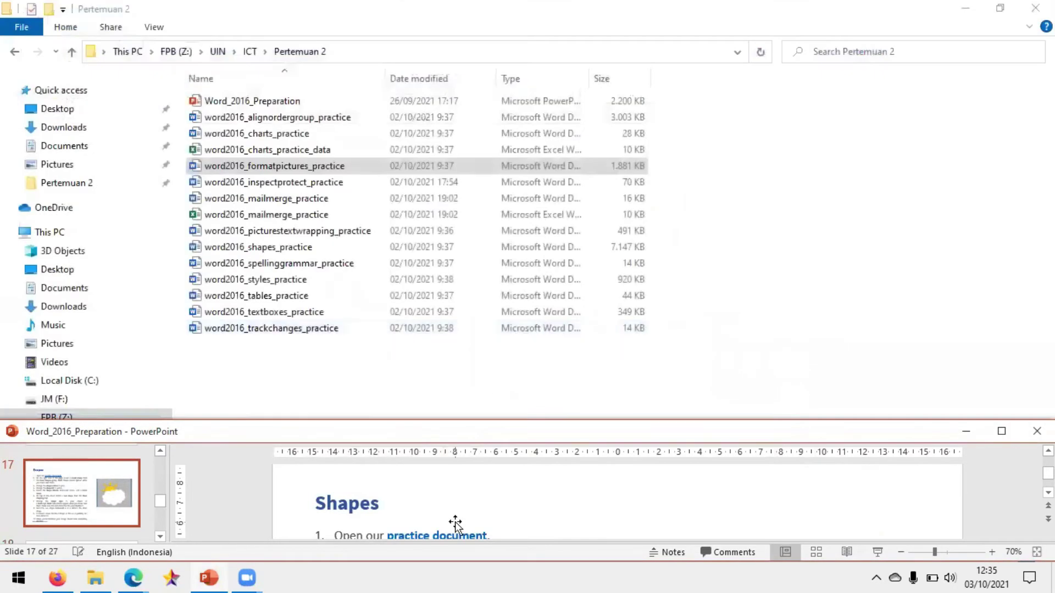
- Open word2016_shapes_practice from the Pertemuan 2 folder and bring the Shapes instructions in PowerPoint back into view
{"action": "scroll", "coordinate": [445, 522], "scroll_direction": "down", "scroll_amount": 1}
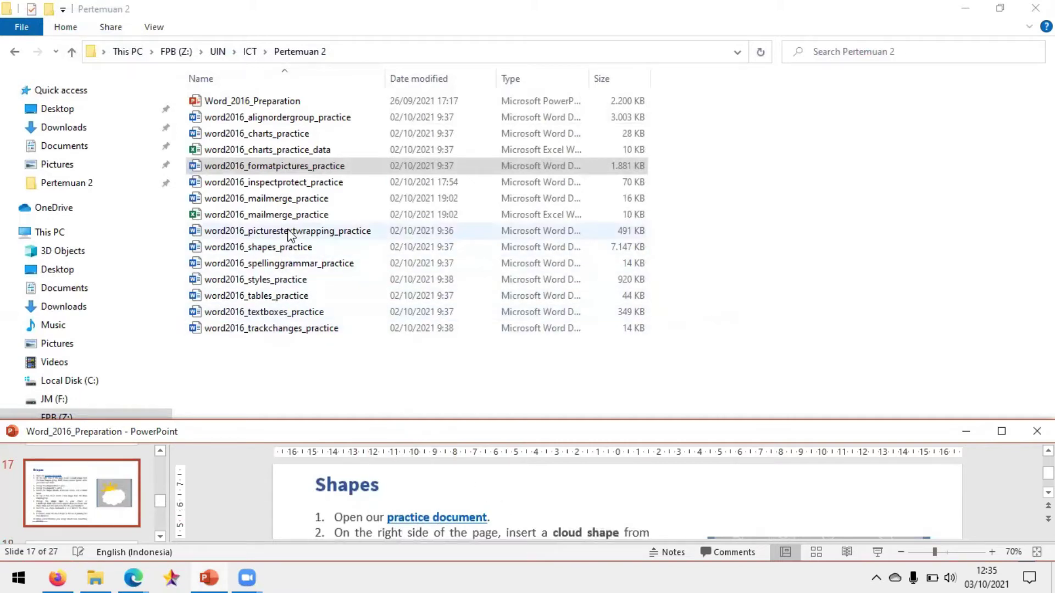
{"action": "double_click", "coordinate": [287, 250]}
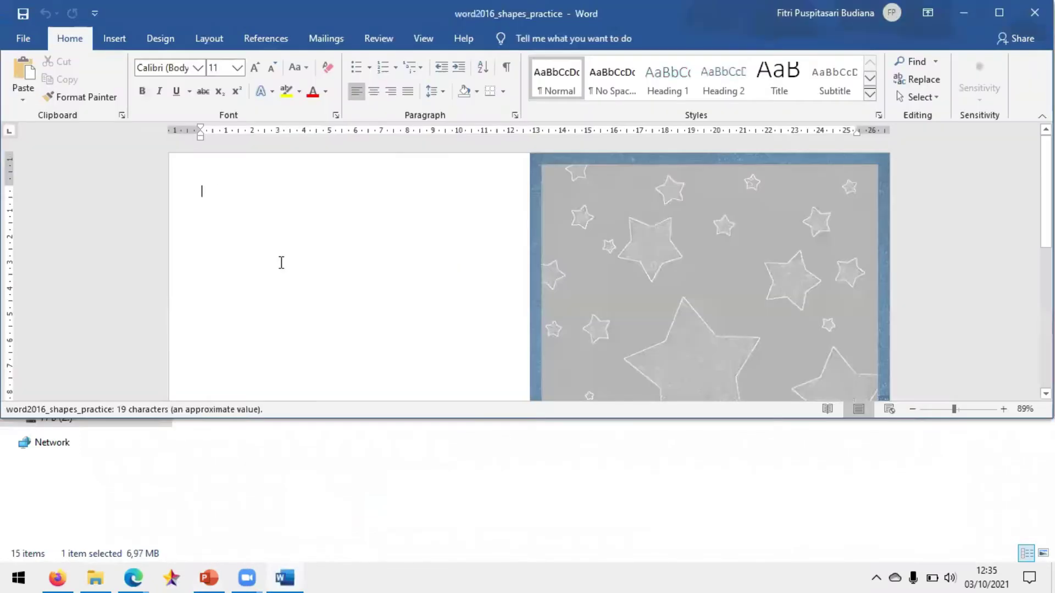
{"action": "left_click", "coordinate": [284, 577]}
{"action": "left_click", "coordinate": [284, 577]}
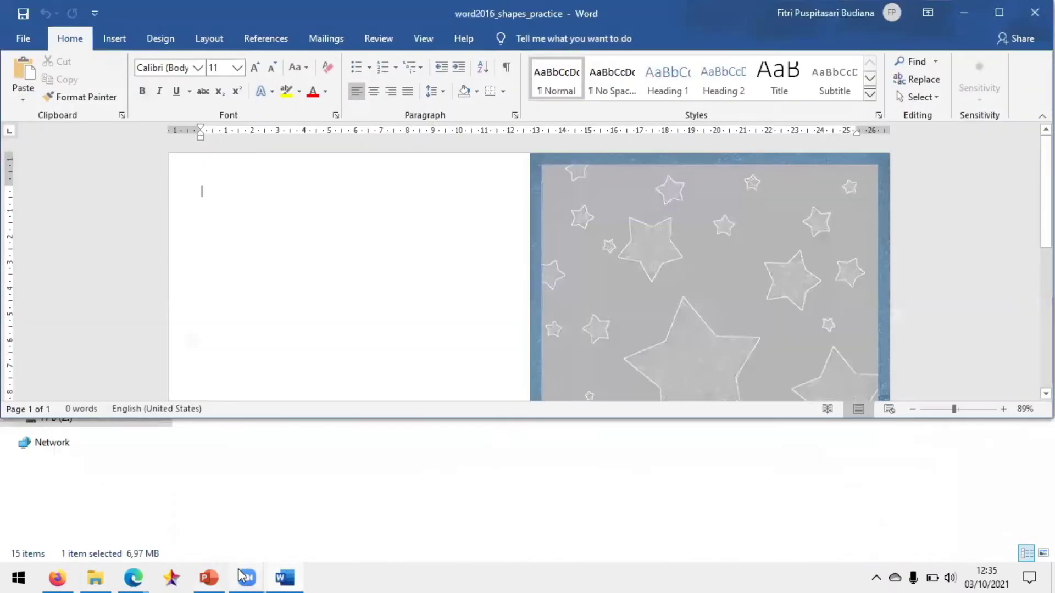
{"action": "left_click", "coordinate": [209, 577]}
{"action": "scroll", "coordinate": [531, 527], "scroll_direction": "down", "scroll_amount": 3}
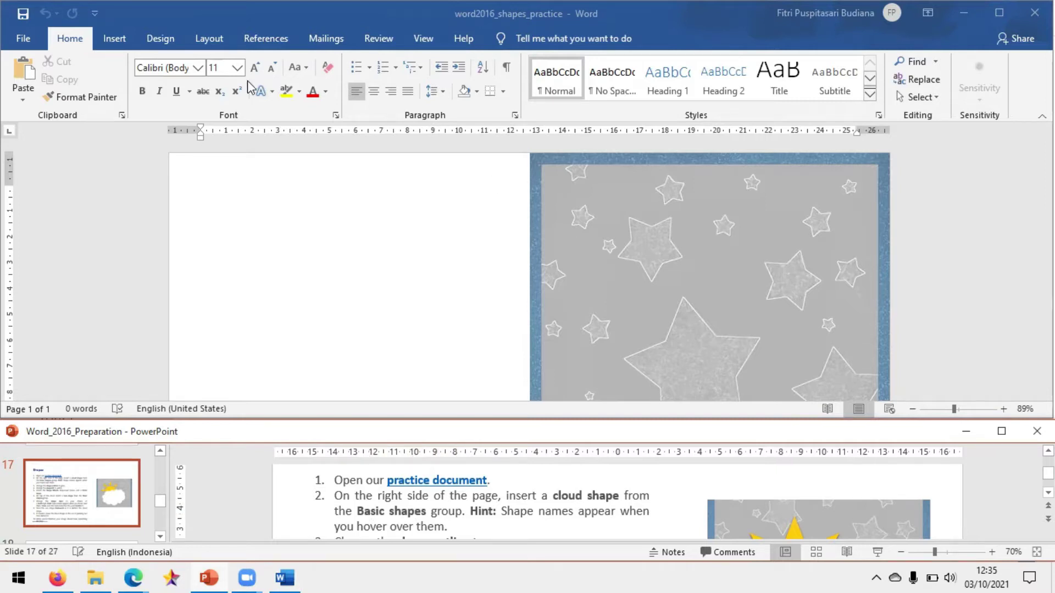
- Insert a cloud from the basic shapes, about 6.07 cm wide and 4.18 cm high, on the starry picture at the page's right side
{"action": "left_click", "coordinate": [124, 41]}
{"action": "left_click", "coordinate": [124, 38]}
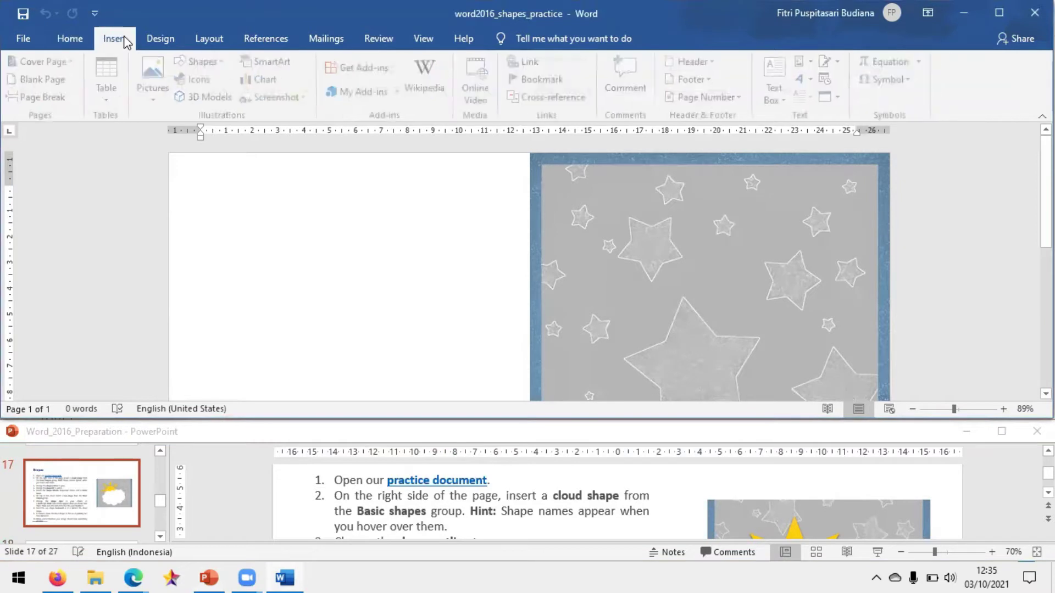
{"action": "left_click", "coordinate": [222, 62]}
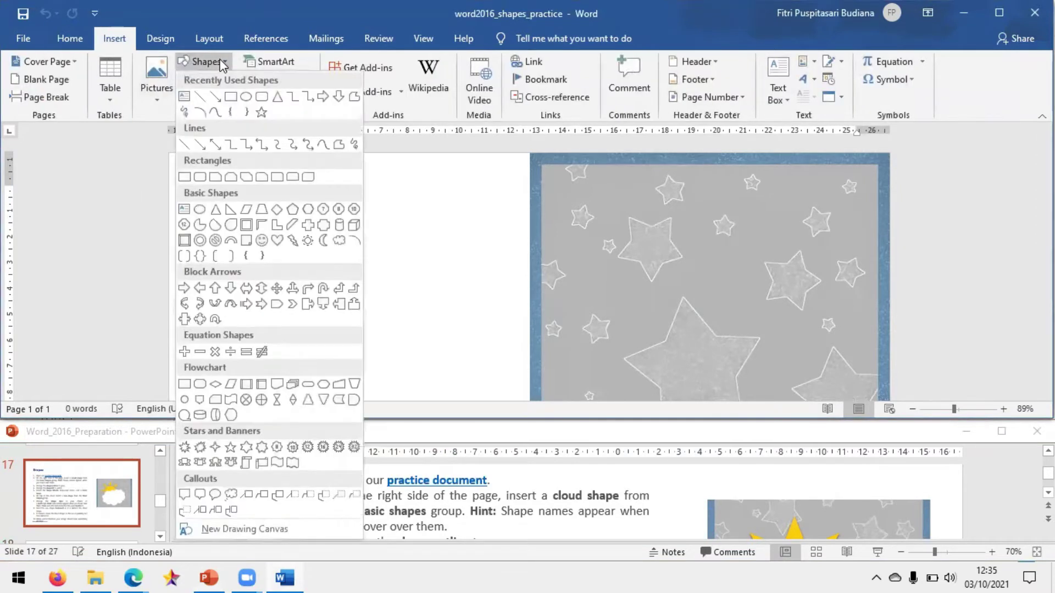
{"action": "left_click", "coordinate": [344, 239]}
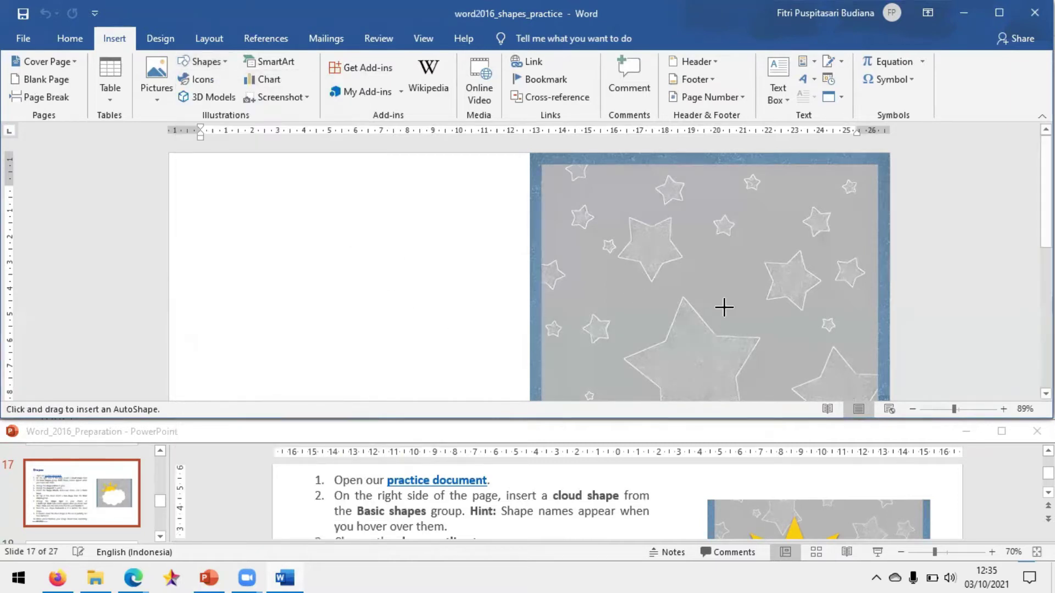
{"action": "mouse_move", "coordinate": [645, 275]}
{"action": "left_mouse_down"}
{"action": "mouse_move", "coordinate": [683, 306]}
{"action": "mouse_move", "coordinate": [789, 351]}
{"action": "mouse_move", "coordinate": [804, 384]}
{"action": "left_mouse_up"}
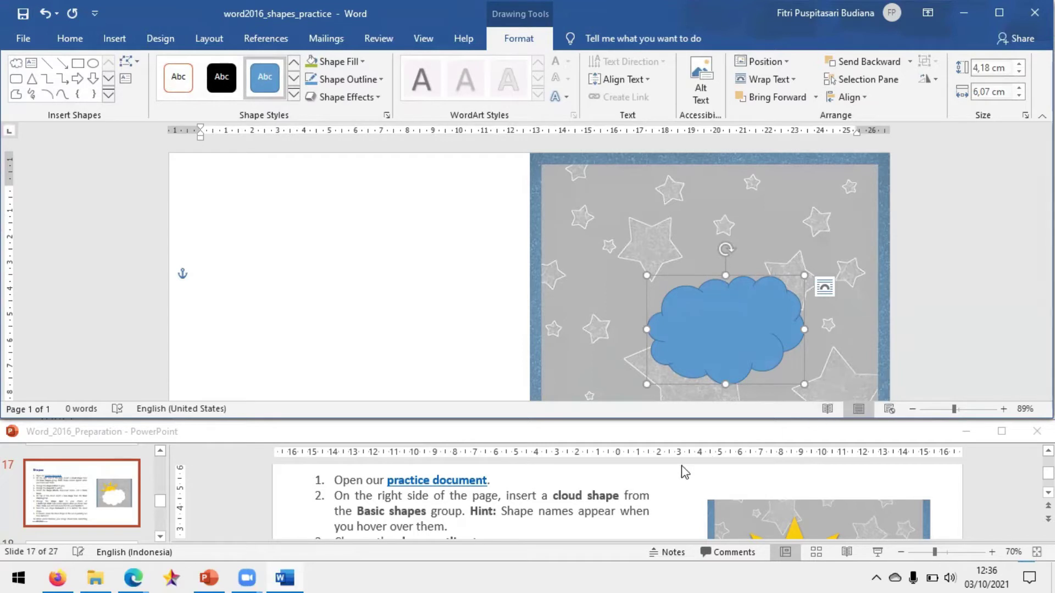
{"action": "left_click", "coordinate": [502, 356]}
- Set the cloud's outline to a custom dark gray chosen from the standard color palette
{"action": "scroll", "coordinate": [543, 476], "scroll_direction": "down", "scroll_amount": 3}
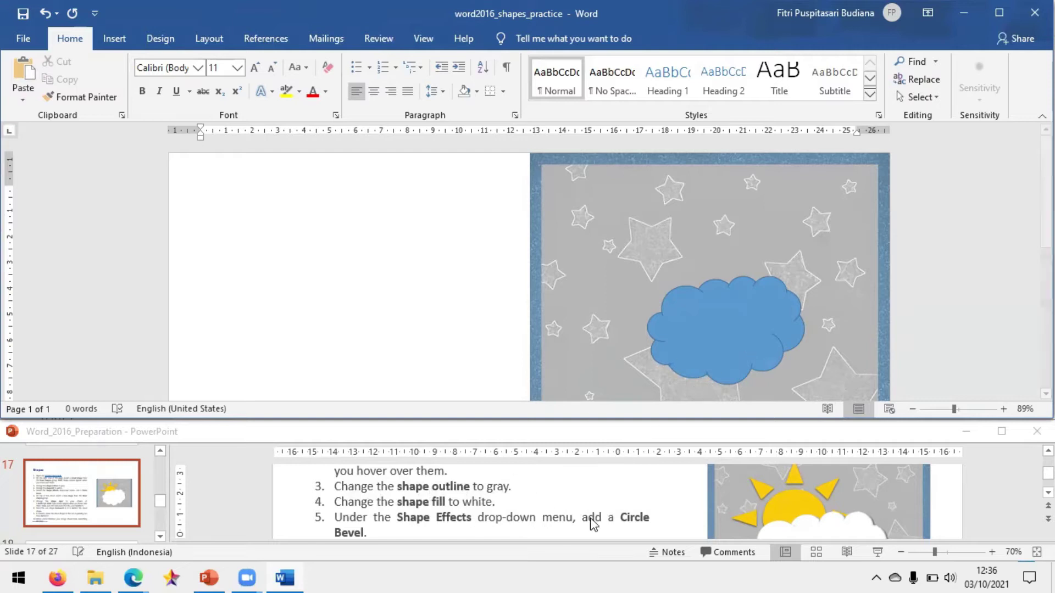
{"action": "left_click", "coordinate": [736, 336]}
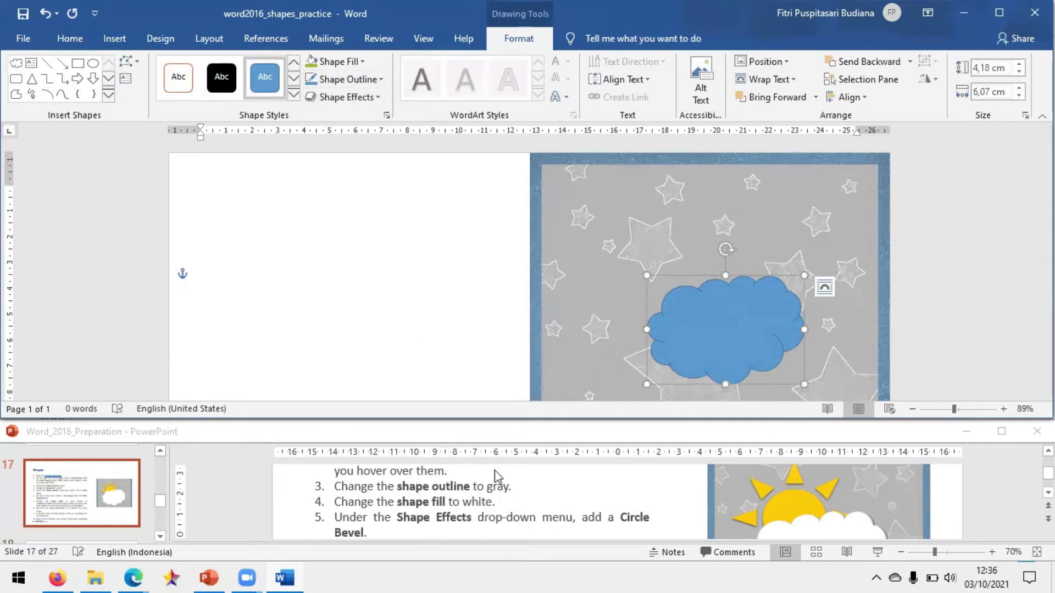
{"action": "left_click", "coordinate": [379, 79]}
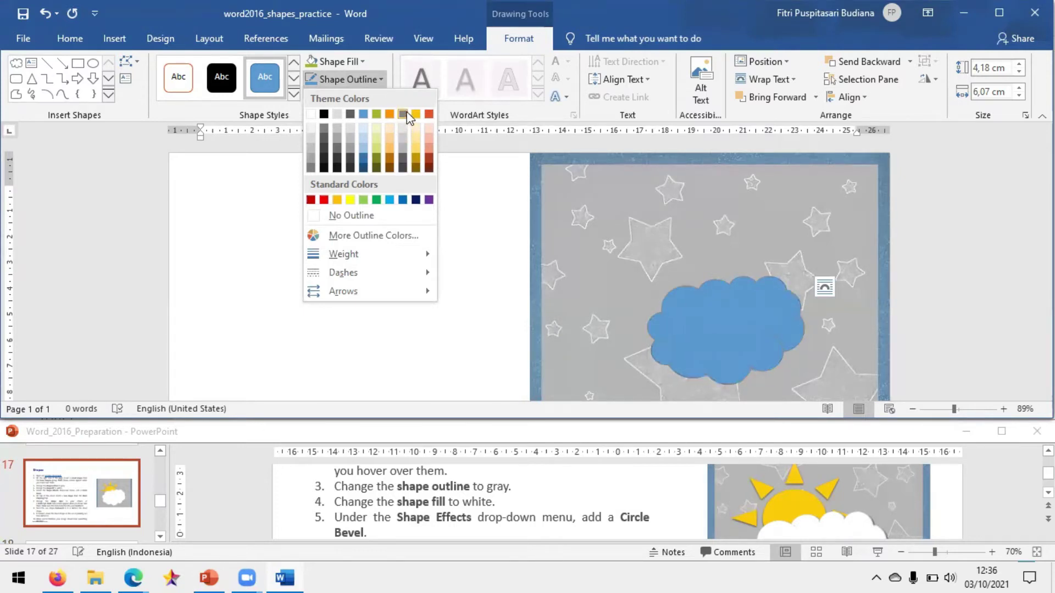
{"action": "left_click", "coordinate": [336, 236]}
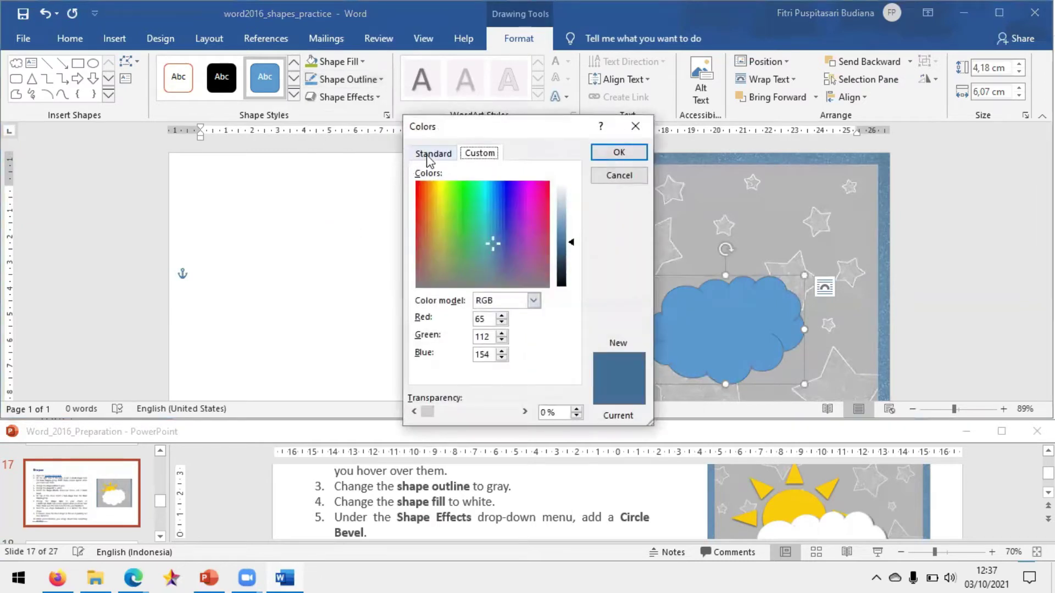
{"action": "left_click", "coordinate": [430, 155]}
{"action": "left_click", "coordinate": [493, 322]}
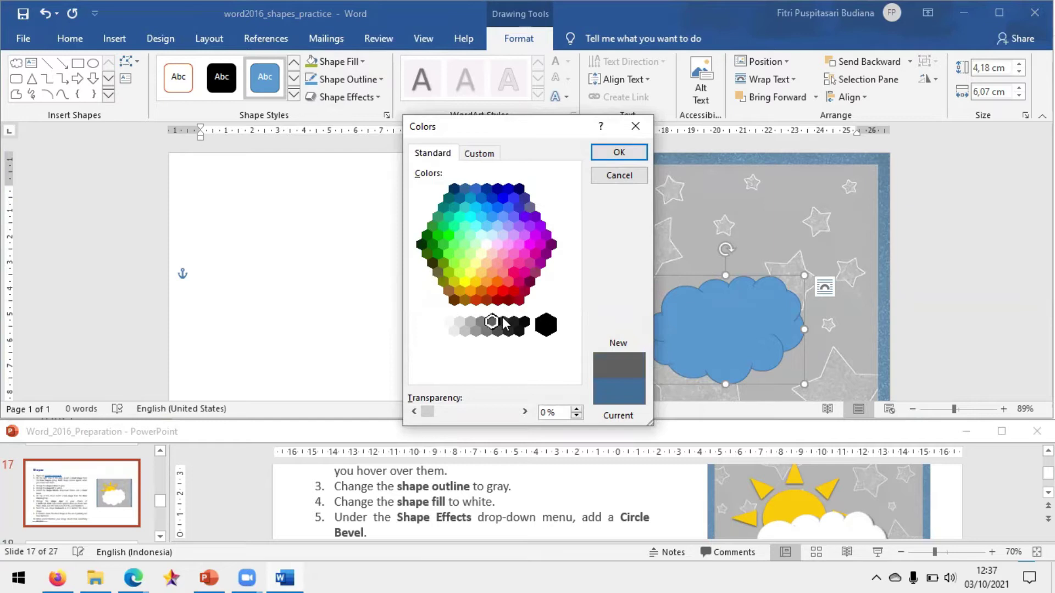
{"action": "left_click", "coordinate": [610, 152]}
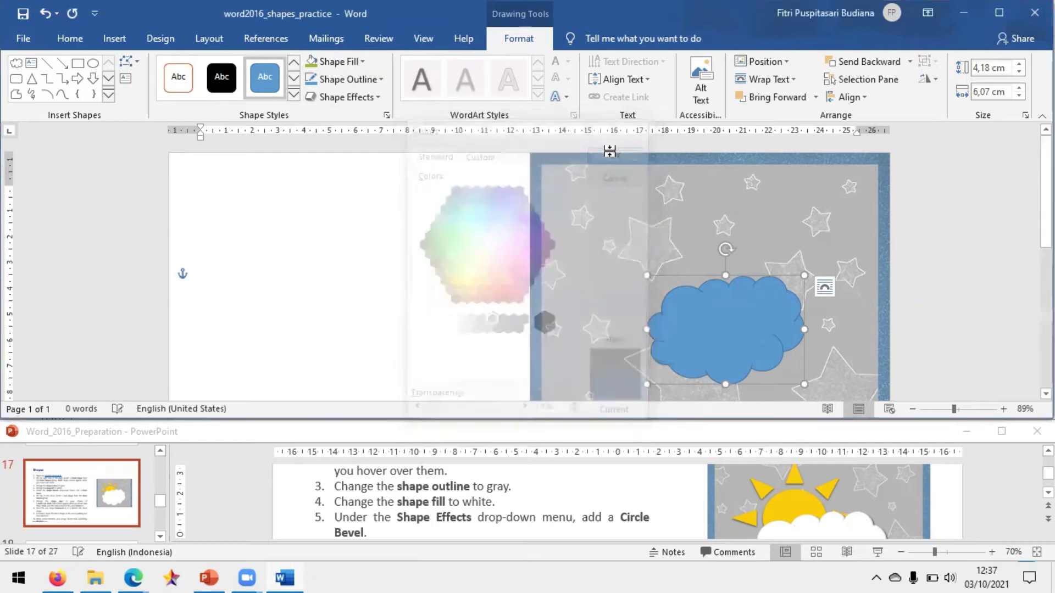
- Change the cloud's outline to a lighter medium gray from the standard color palette
{"action": "left_click", "coordinate": [378, 79]}
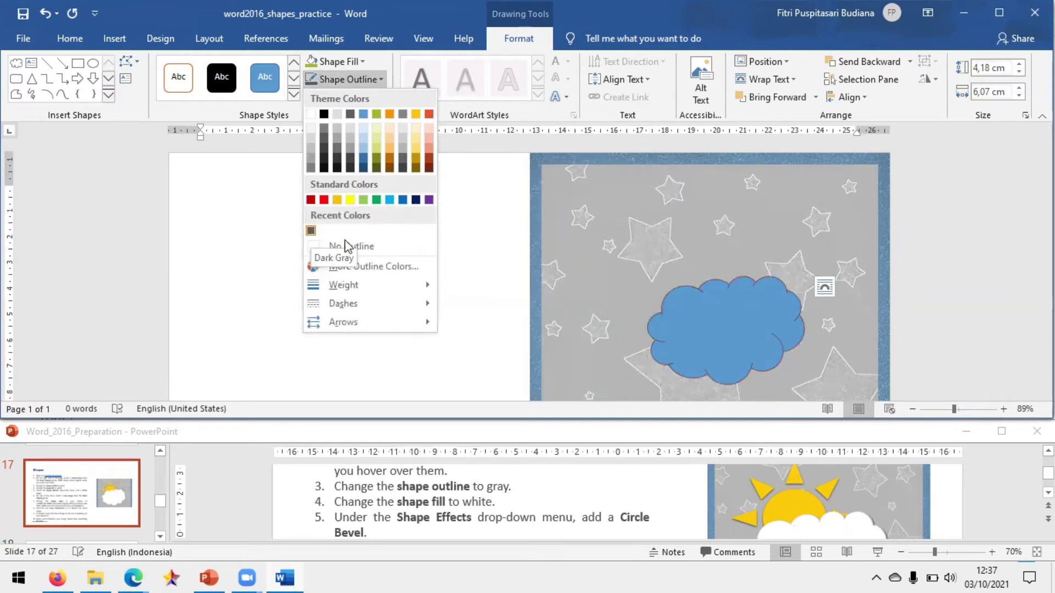
{"action": "left_click", "coordinate": [398, 269]}
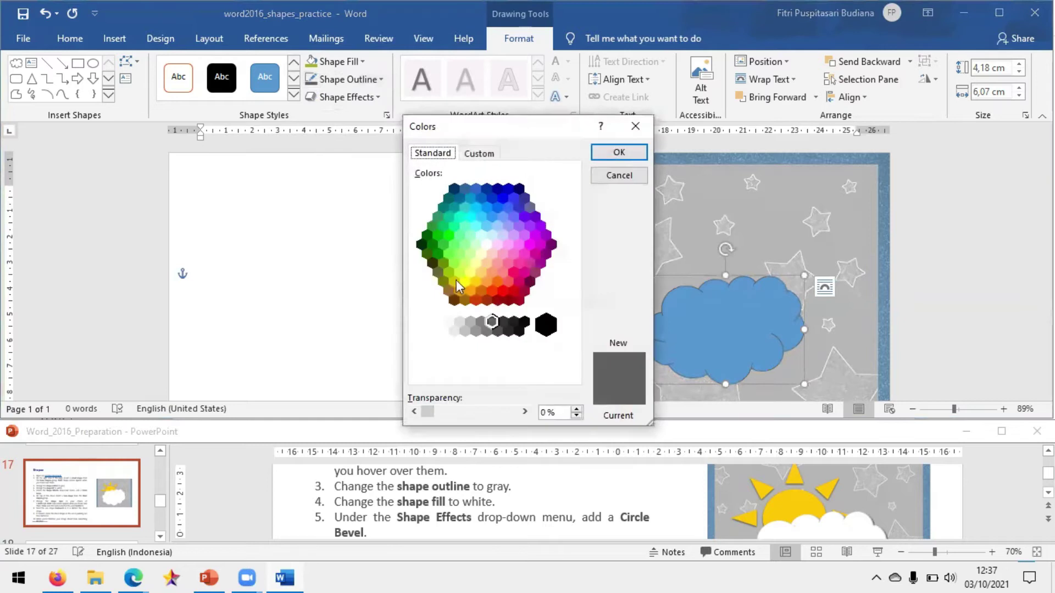
{"action": "left_click", "coordinate": [481, 321]}
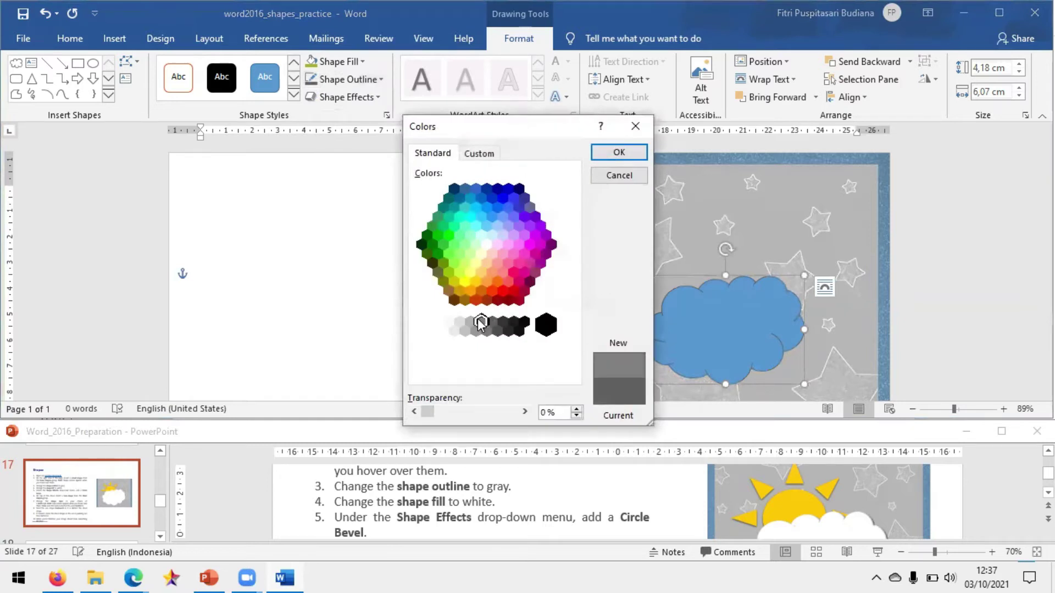
{"action": "left_click", "coordinate": [617, 152]}
{"action": "left_click", "coordinate": [377, 83]}
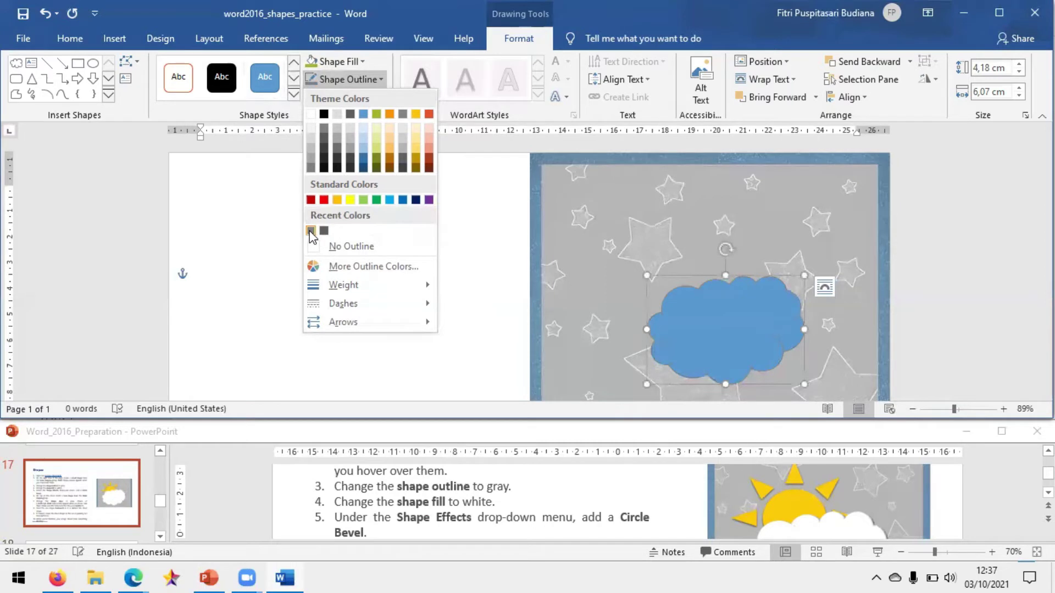
{"action": "key", "text": "Escape"}
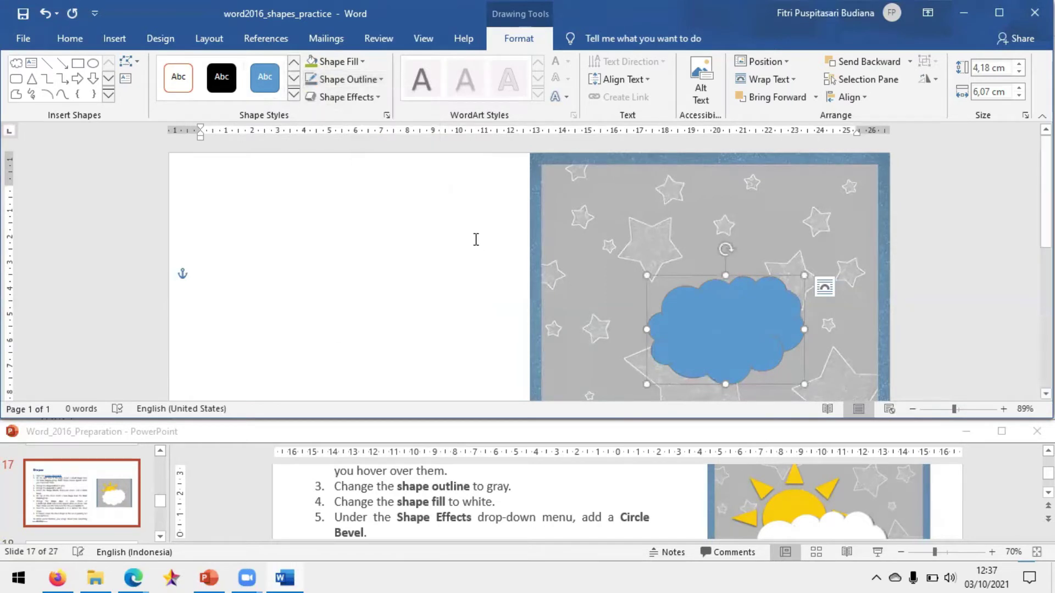
- Fill the cloud with white, using the custom RGB color 255, 255, 255
{"action": "left_click", "coordinate": [376, 500]}
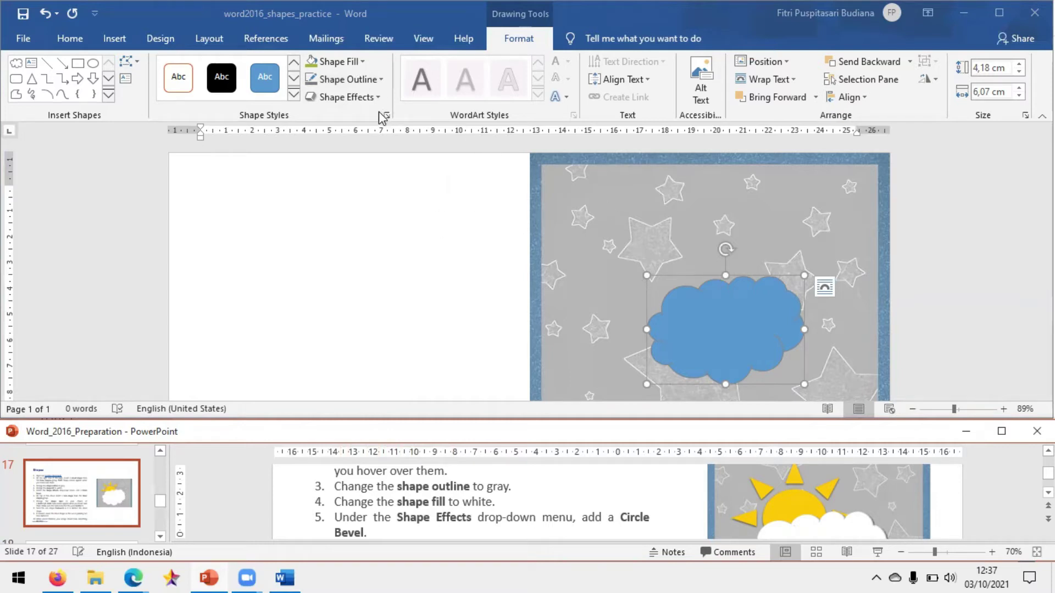
{"action": "left_click", "coordinate": [378, 64]}
{"action": "left_click", "coordinate": [363, 62]}
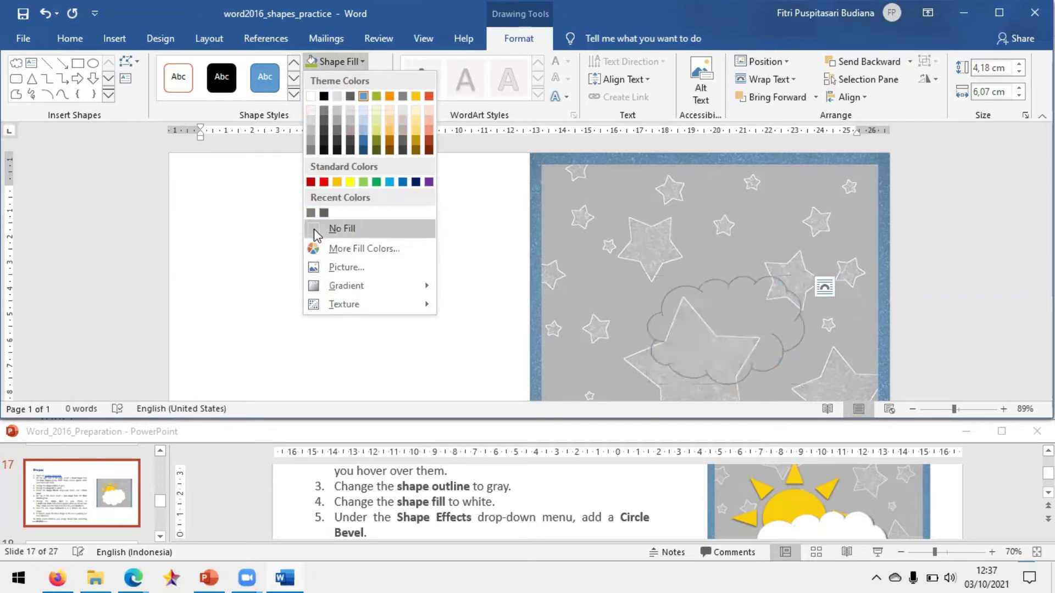
{"action": "left_click", "coordinate": [391, 248]}
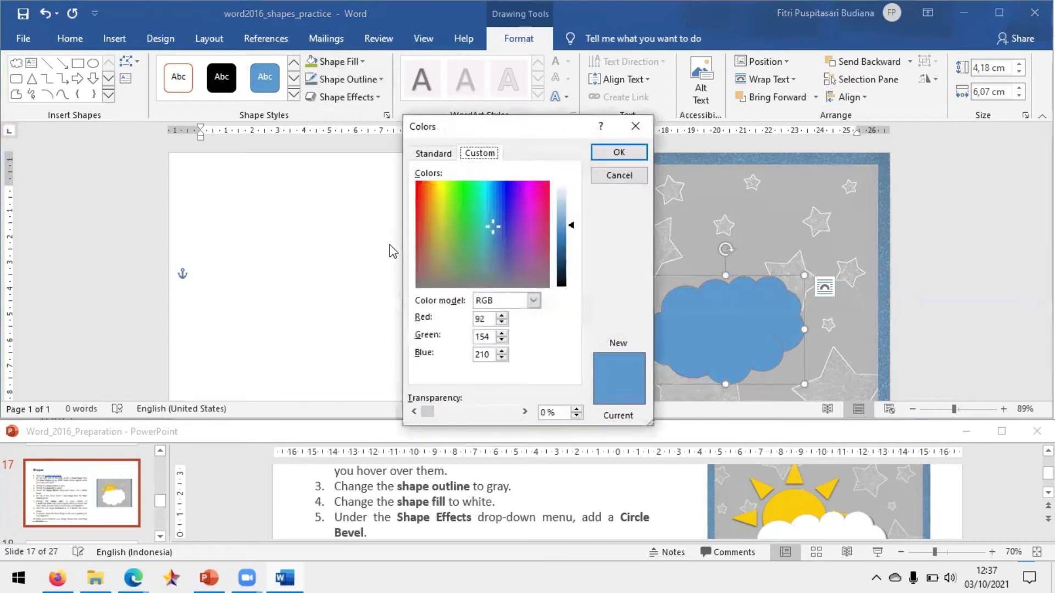
{"action": "left_click", "coordinate": [437, 155]}
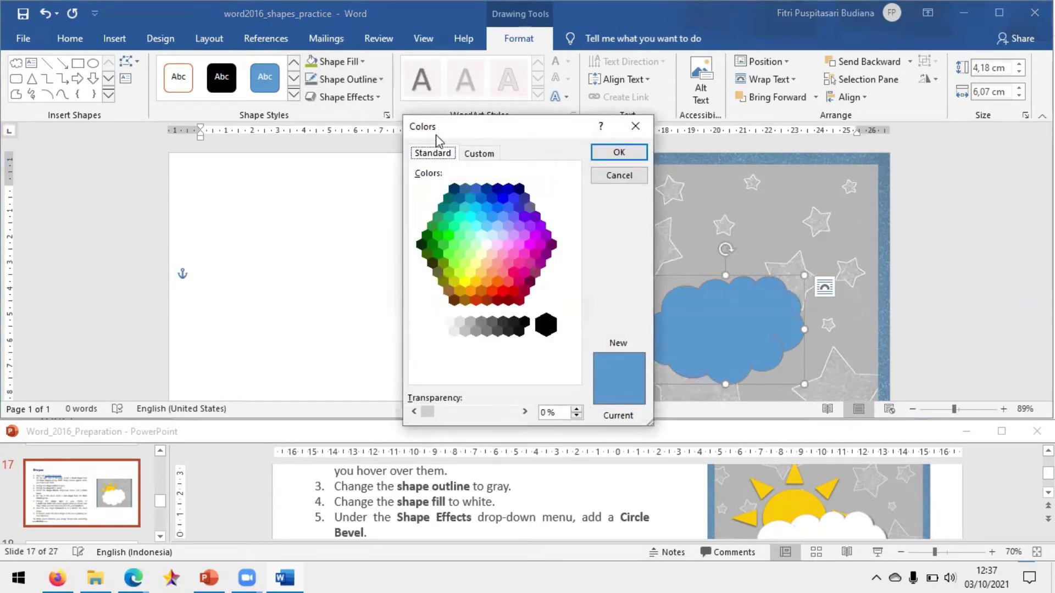
{"action": "left_click", "coordinate": [478, 154]}
{"action": "left_click_drag", "start_coordinate": [572, 226], "coordinate": [574, 165]}
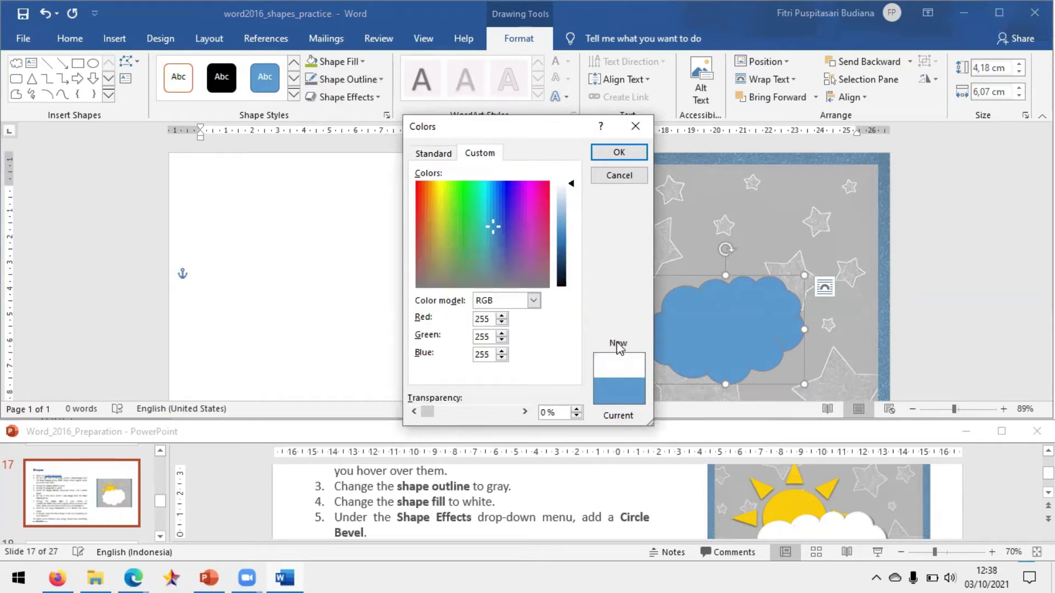
{"action": "left_click", "coordinate": [630, 155]}
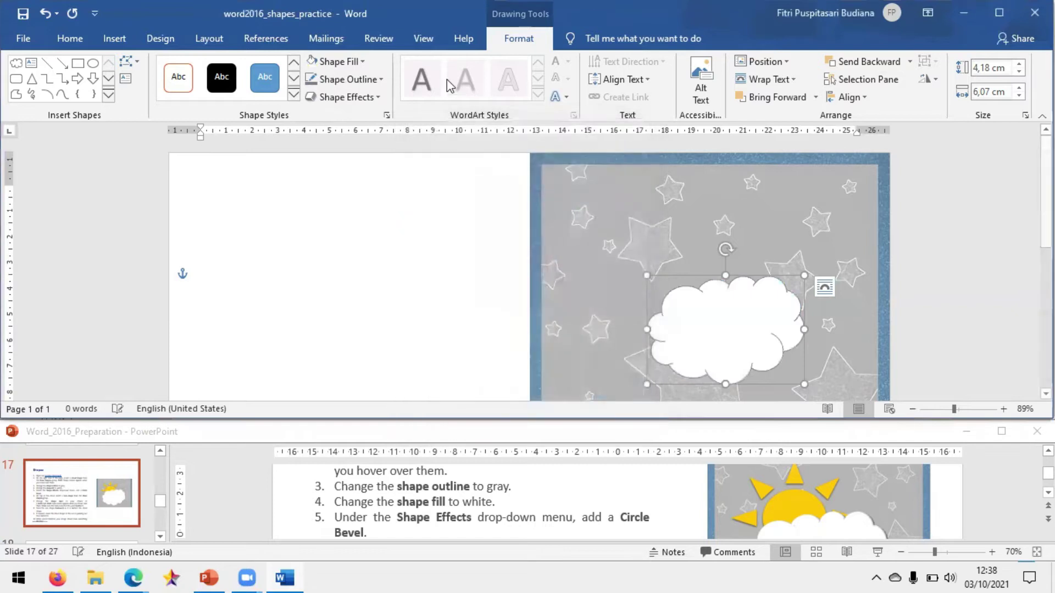
{"action": "left_click", "coordinate": [364, 61]}
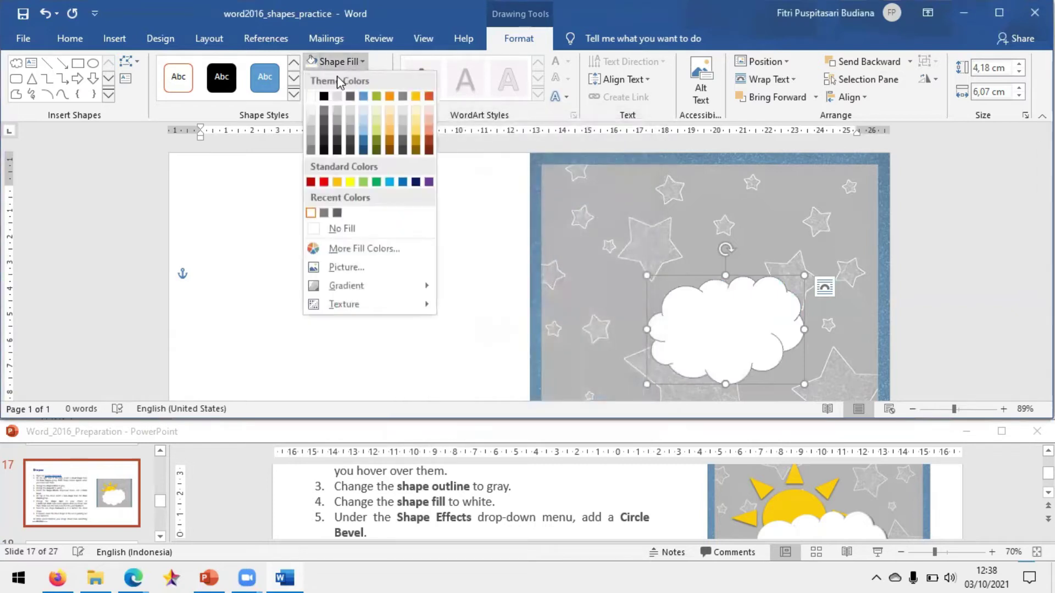
{"action": "left_click", "coordinate": [310, 220]}
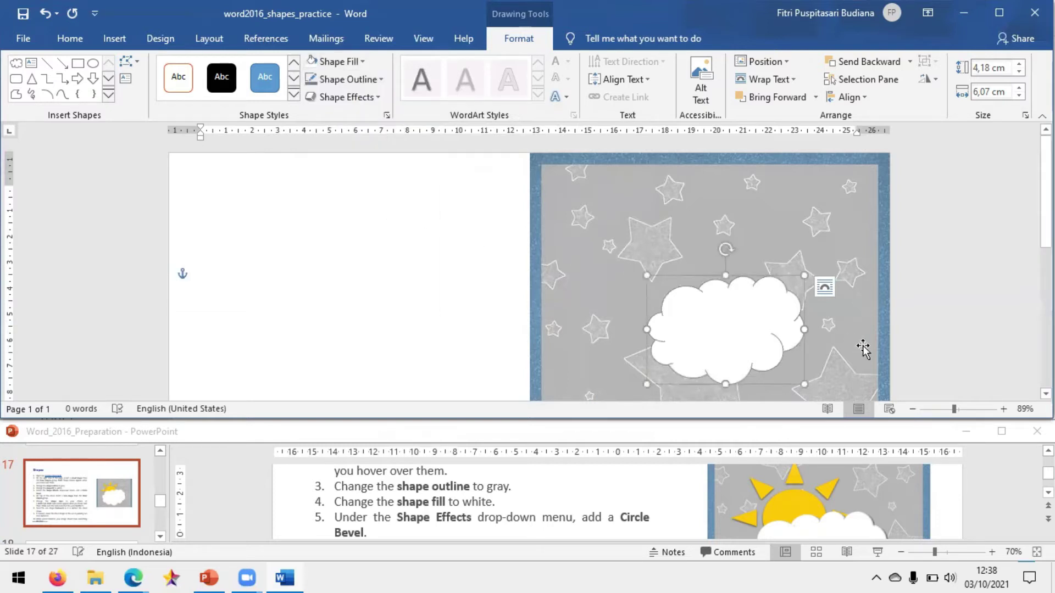
- Apply a Circle bevel effect to the cloud shape
{"action": "left_click", "coordinate": [483, 487]}
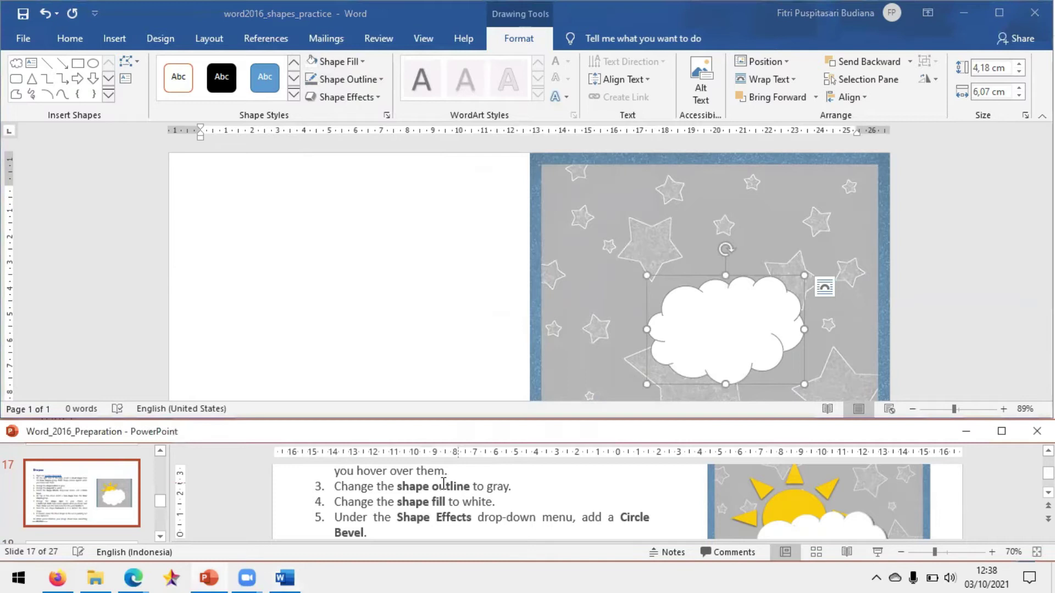
{"action": "scroll", "coordinate": [436, 486], "scroll_direction": "down", "scroll_amount": 1}
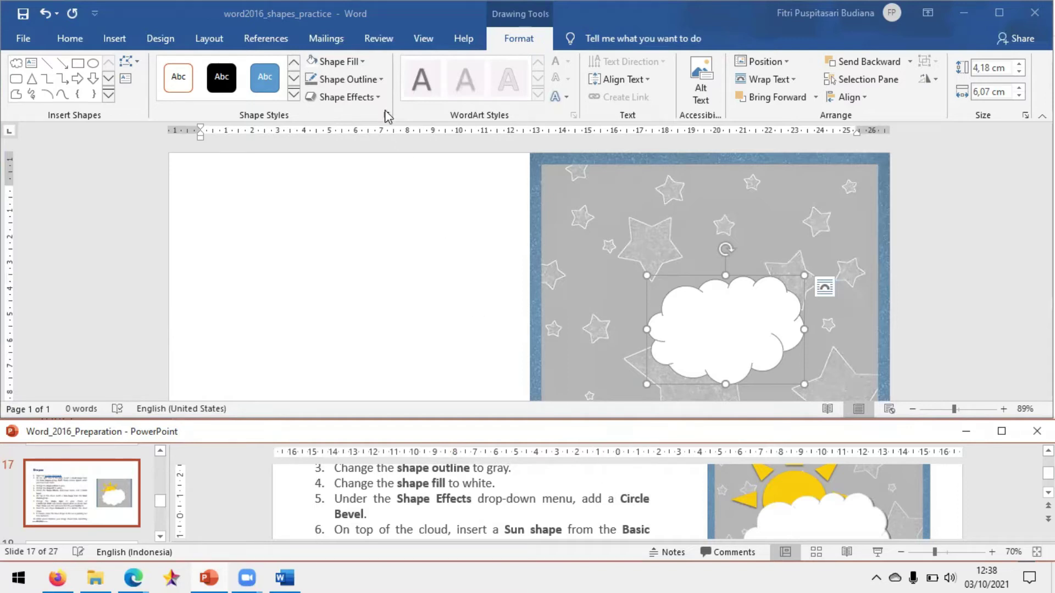
{"action": "left_click", "coordinate": [363, 110]}
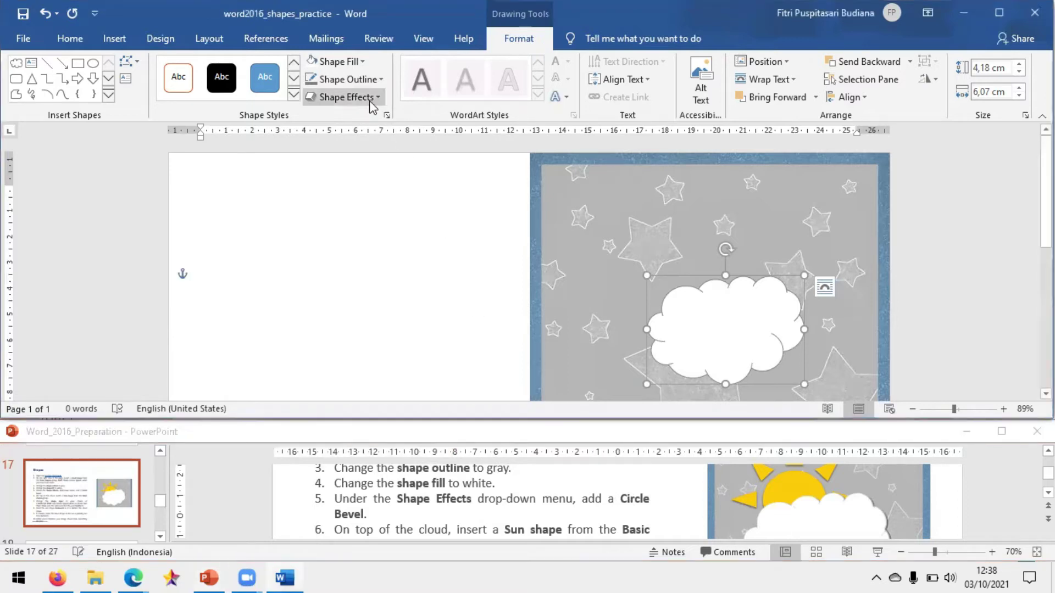
{"action": "left_click", "coordinate": [378, 98]}
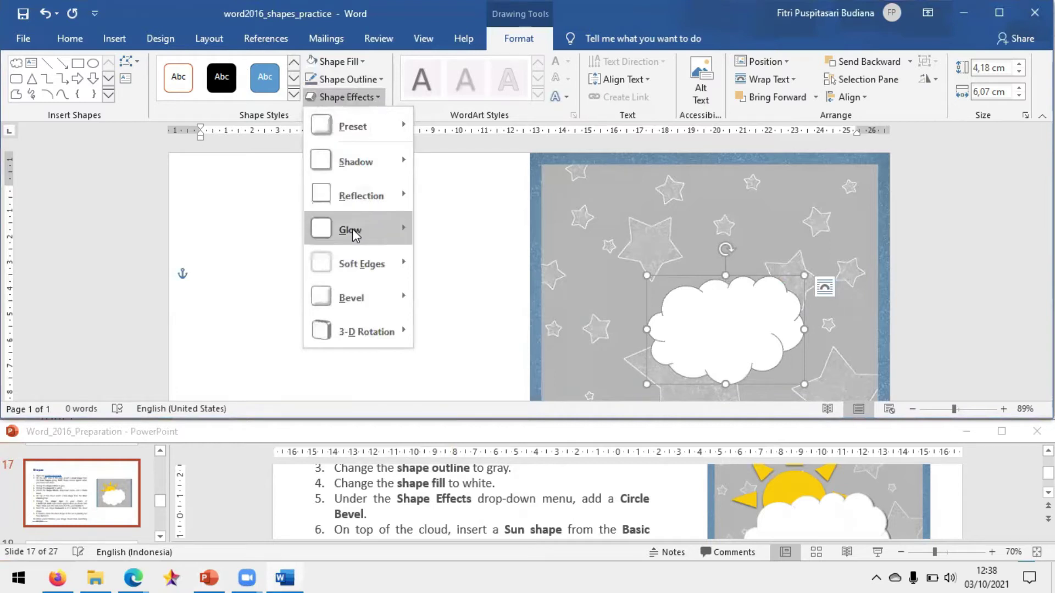
{"action": "mouse_move", "coordinate": [347, 295]}
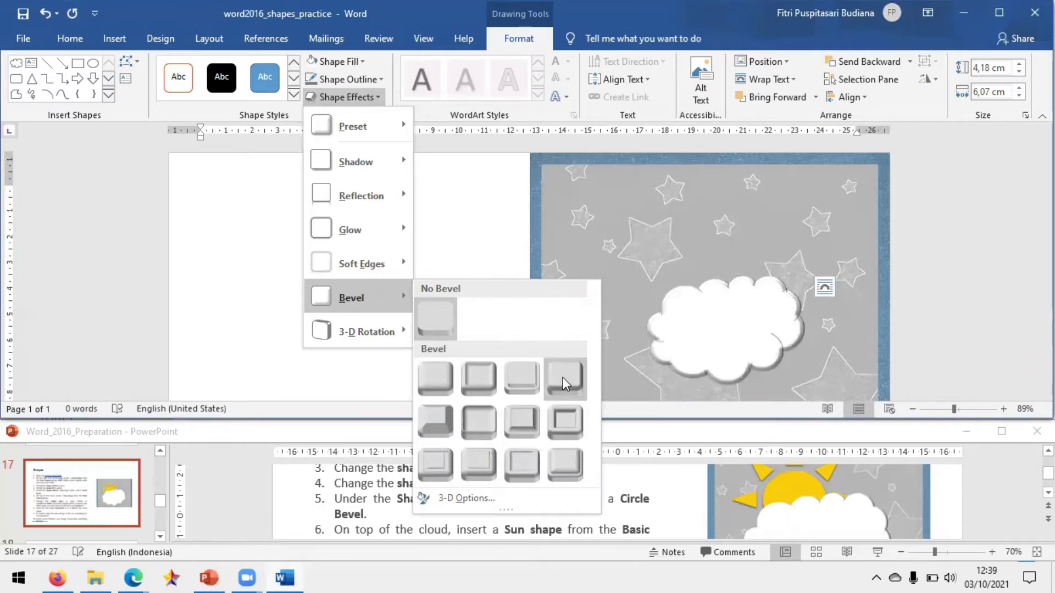
{"action": "left_click", "coordinate": [434, 370]}
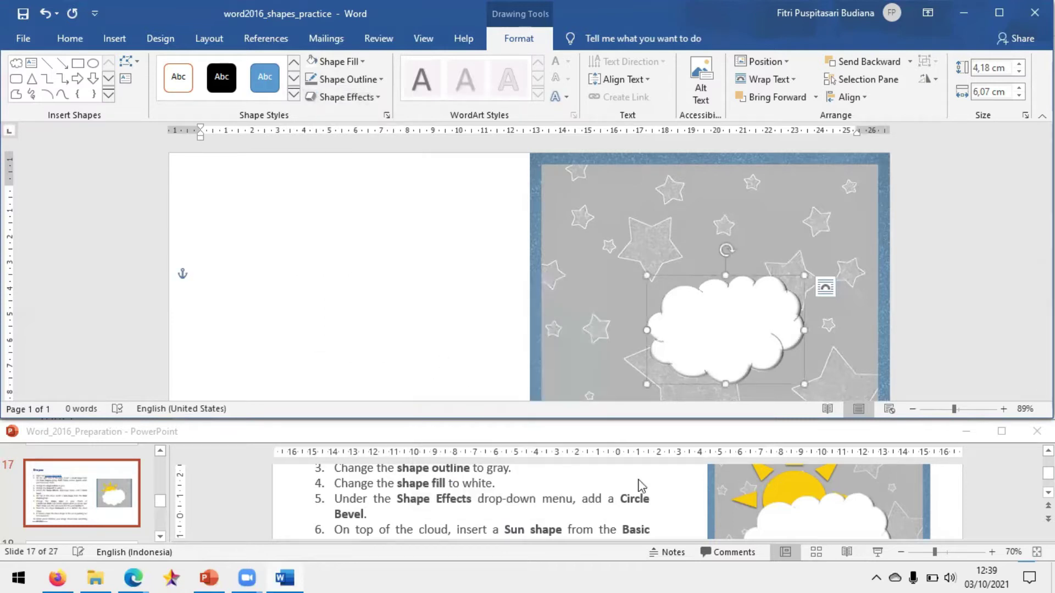
- Insert a sun from the basic shapes above the cloud, about 4.21 cm wide and 3.88 cm high
{"action": "scroll", "coordinate": [484, 495], "scroll_direction": "down", "scroll_amount": 1}
{"action": "scroll", "coordinate": [483, 493], "scroll_direction": "down", "scroll_amount": 1}
{"action": "left_click", "coordinate": [379, 501]}
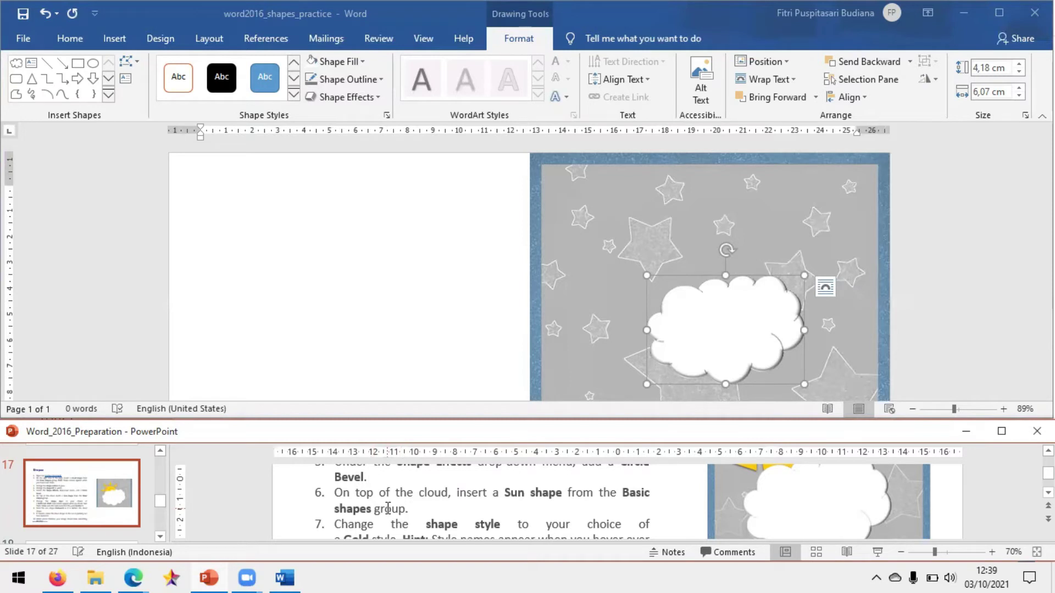
{"action": "left_click", "coordinate": [578, 287]}
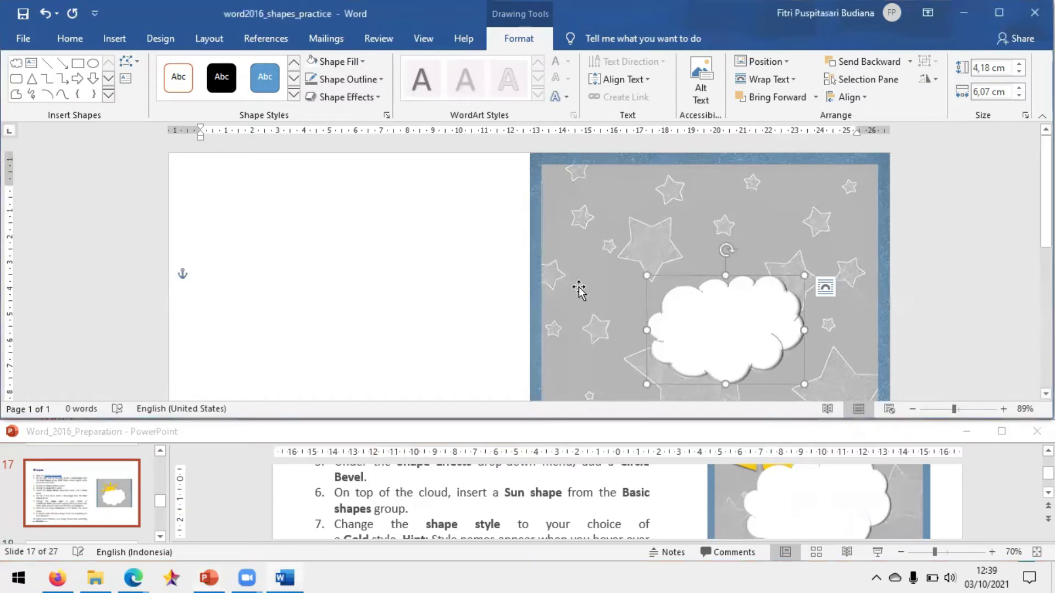
{"action": "left_click", "coordinate": [445, 291]}
{"action": "left_click", "coordinate": [103, 42]}
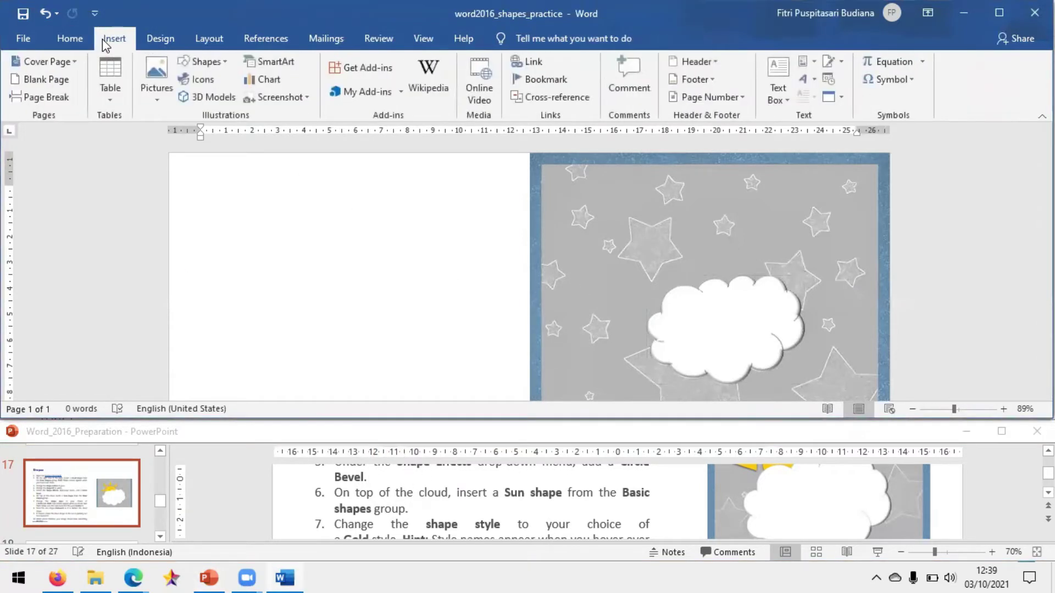
{"action": "left_click", "coordinate": [224, 63]}
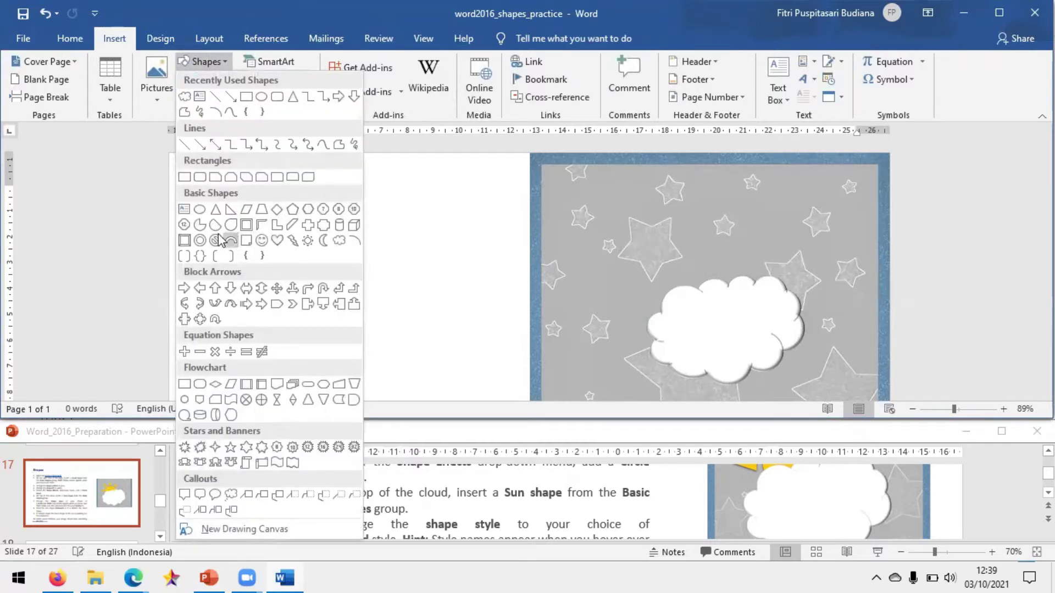
{"action": "left_click", "coordinate": [309, 242]}
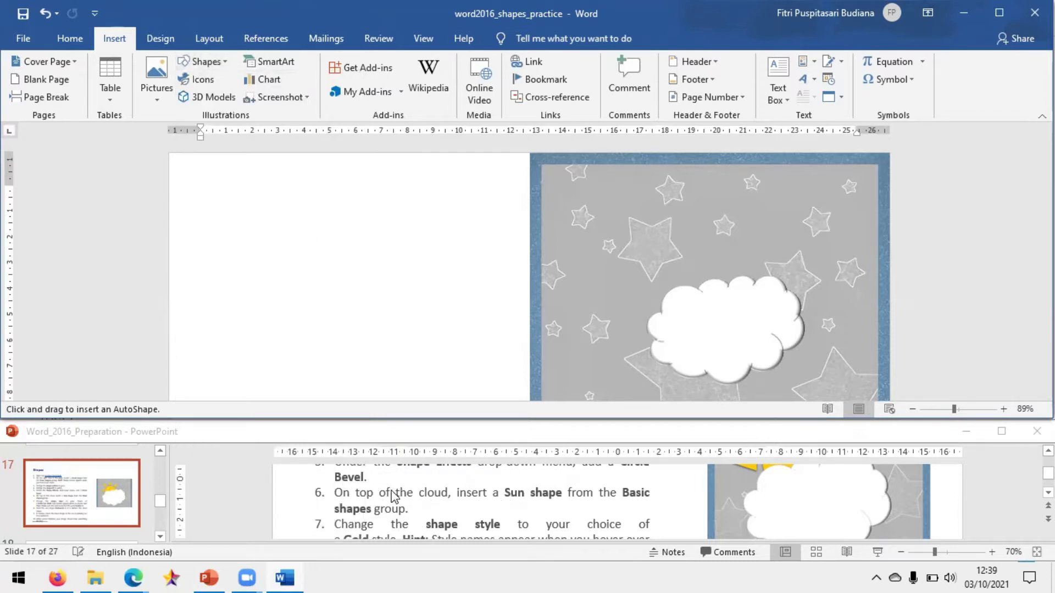
{"action": "mouse_move", "coordinate": [619, 186]}
{"action": "left_mouse_down"}
{"action": "mouse_move", "coordinate": [718, 266]}
{"action": "mouse_move", "coordinate": [727, 287]}
{"action": "mouse_move", "coordinate": [728, 278]}
{"action": "left_mouse_up"}
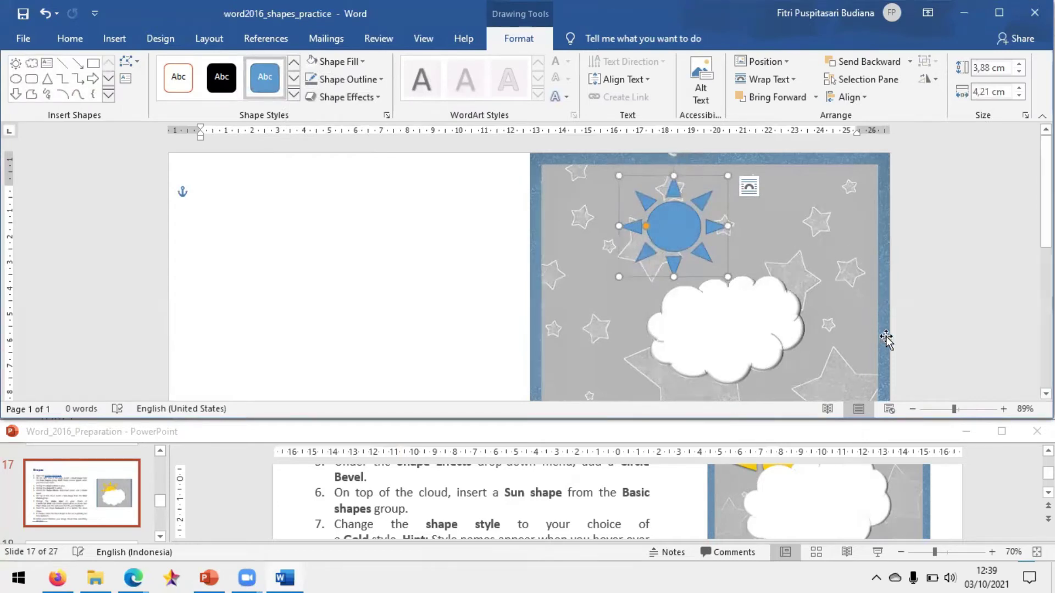
- Check the shape style instruction on slide 17 and fill the sun with the theme color Gold, Accent 5
{"action": "left_click", "coordinate": [522, 520]}
{"action": "scroll", "coordinate": [520, 514], "scroll_direction": "down", "scroll_amount": 1}
{"action": "scroll", "coordinate": [519, 514], "scroll_direction": "down", "scroll_amount": 1}
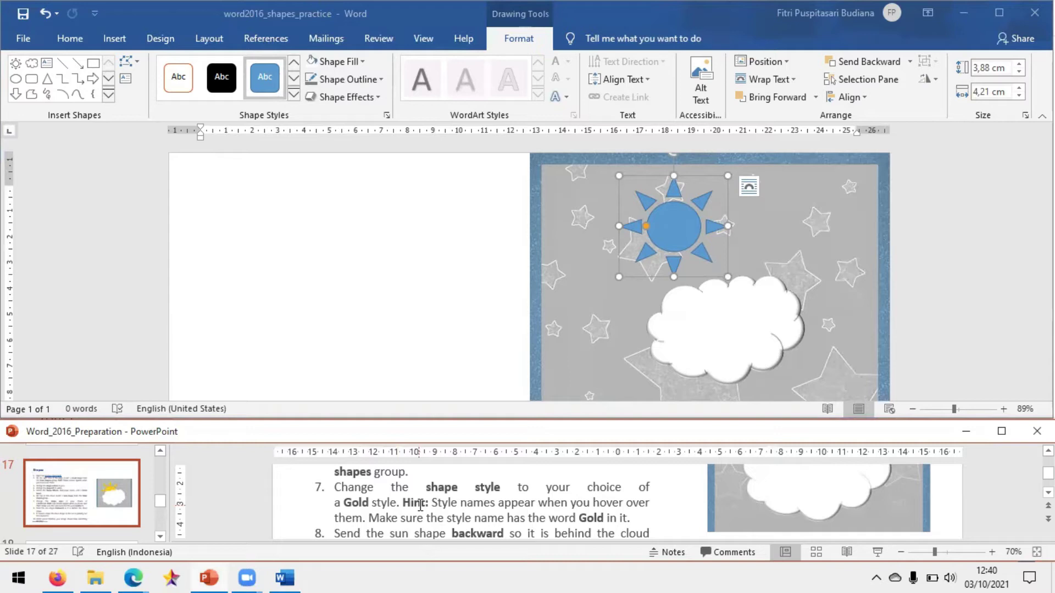
{"action": "scroll", "coordinate": [420, 504], "scroll_direction": "down", "scroll_amount": 1}
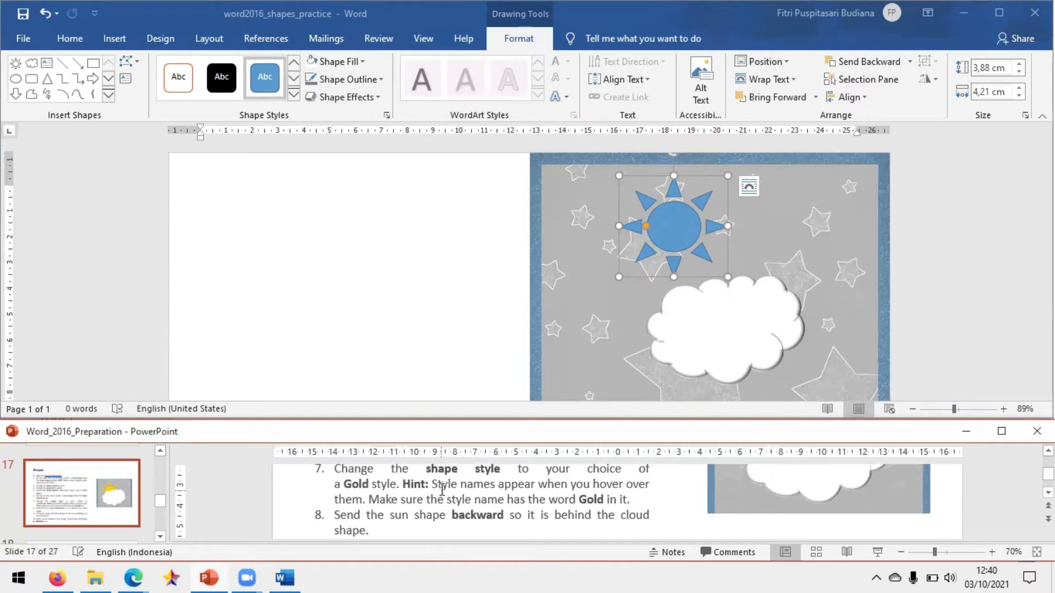
{"action": "left_click", "coordinate": [600, 500]}
{"action": "double_click", "coordinate": [595, 500]}
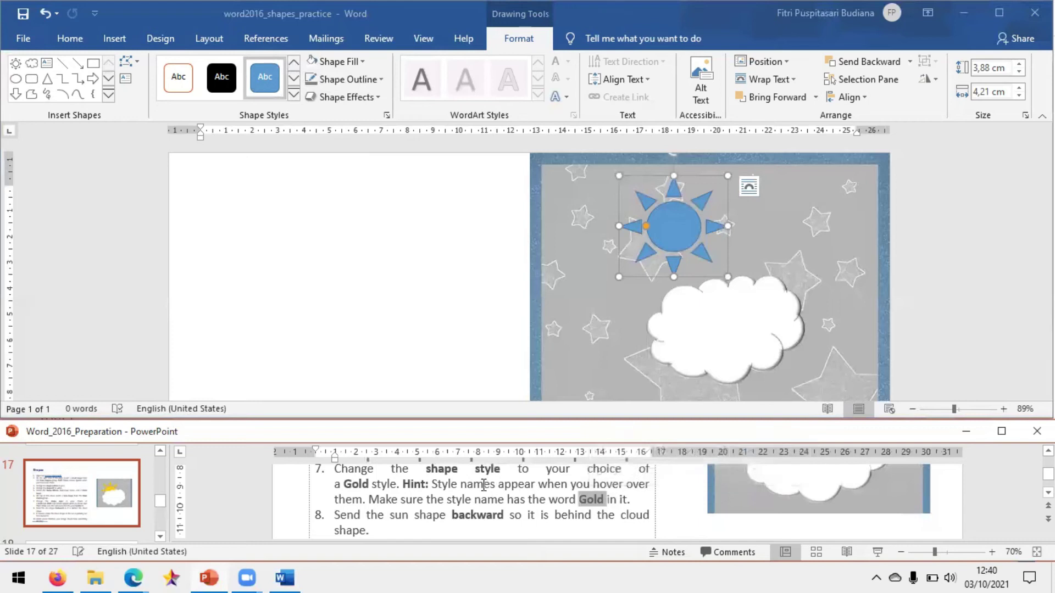
{"action": "left_click", "coordinate": [672, 212]}
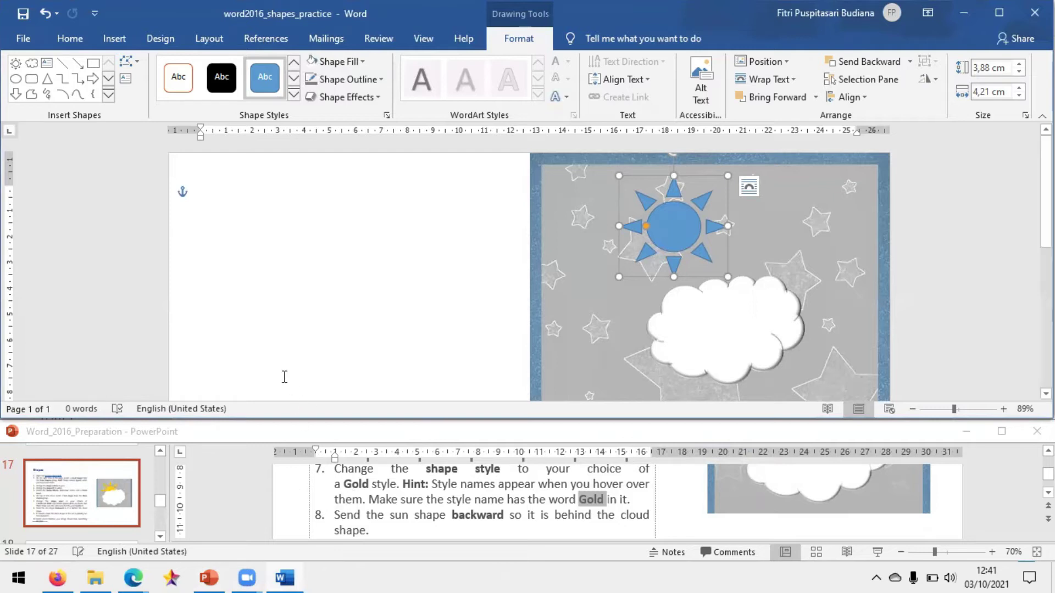
{"action": "left_click", "coordinate": [363, 61]}
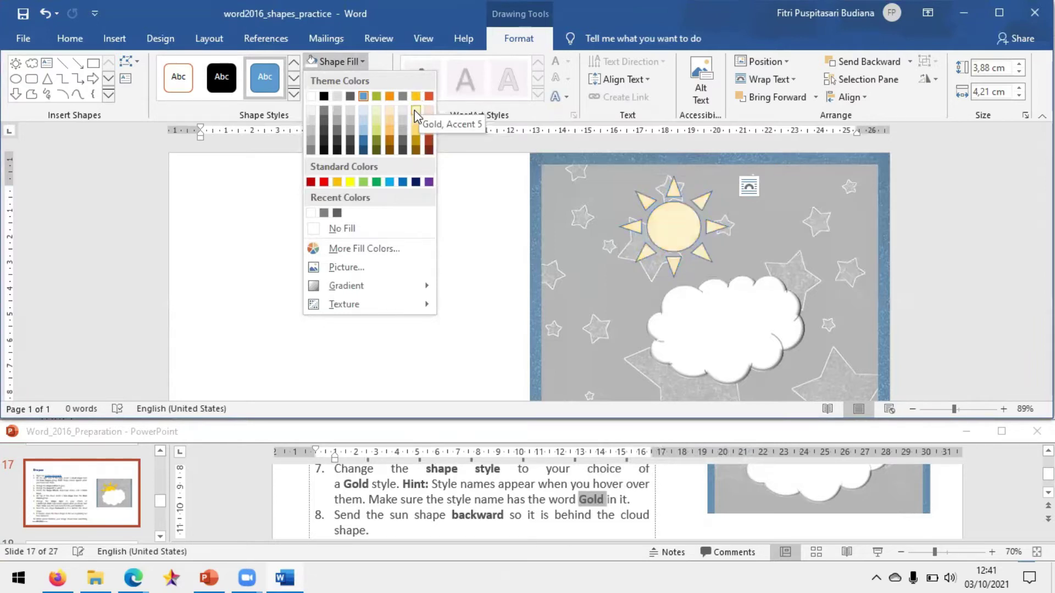
{"action": "left_click", "coordinate": [416, 96]}
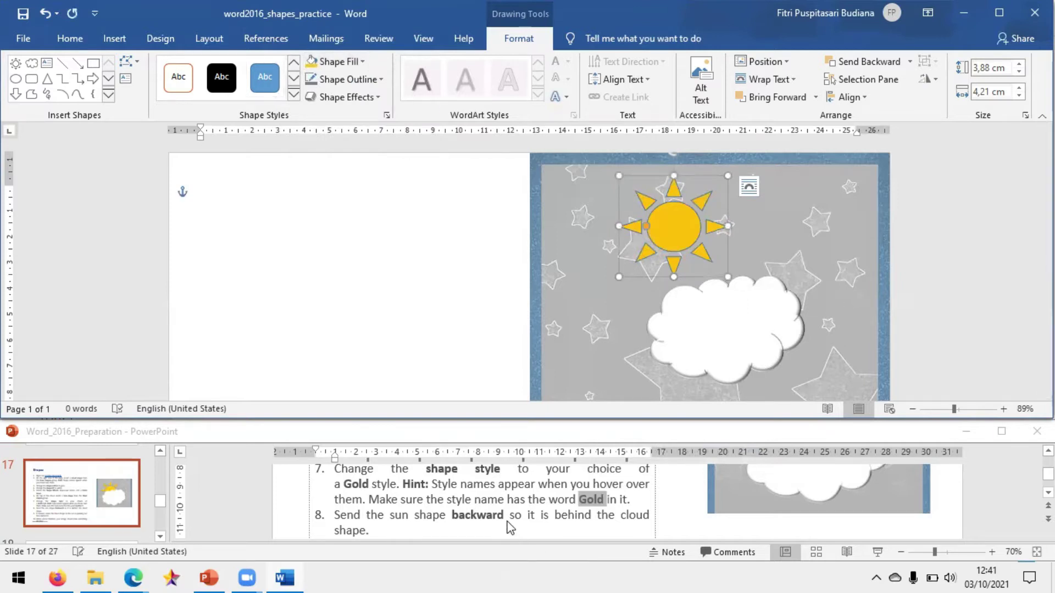
- Send the sun backward and move it down so its lower part sits behind the cloud
{"action": "scroll", "coordinate": [510, 525], "scroll_direction": "down", "scroll_amount": 1}
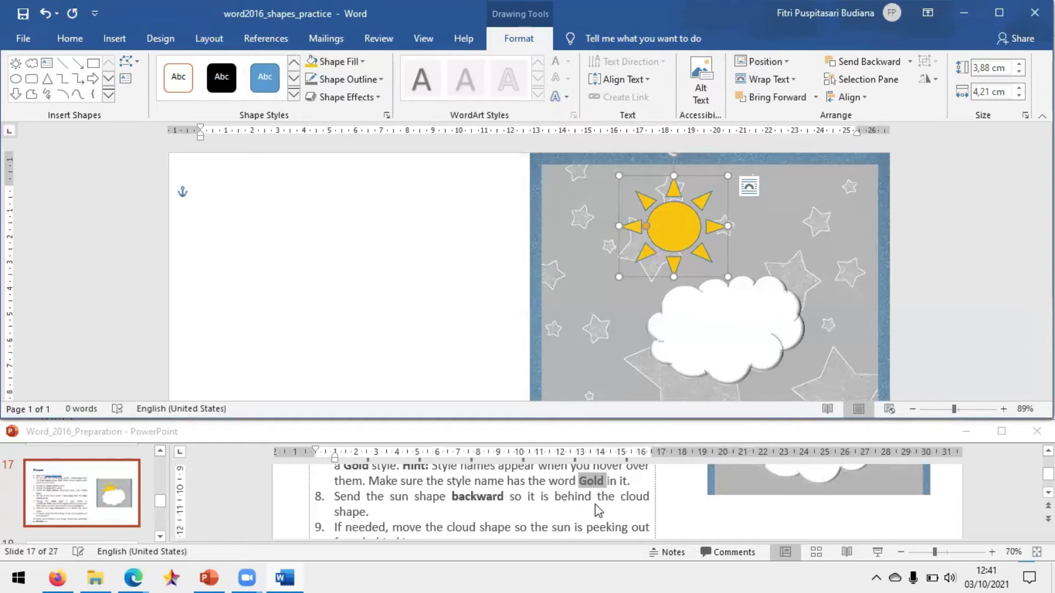
{"action": "left_click", "coordinate": [537, 510]}
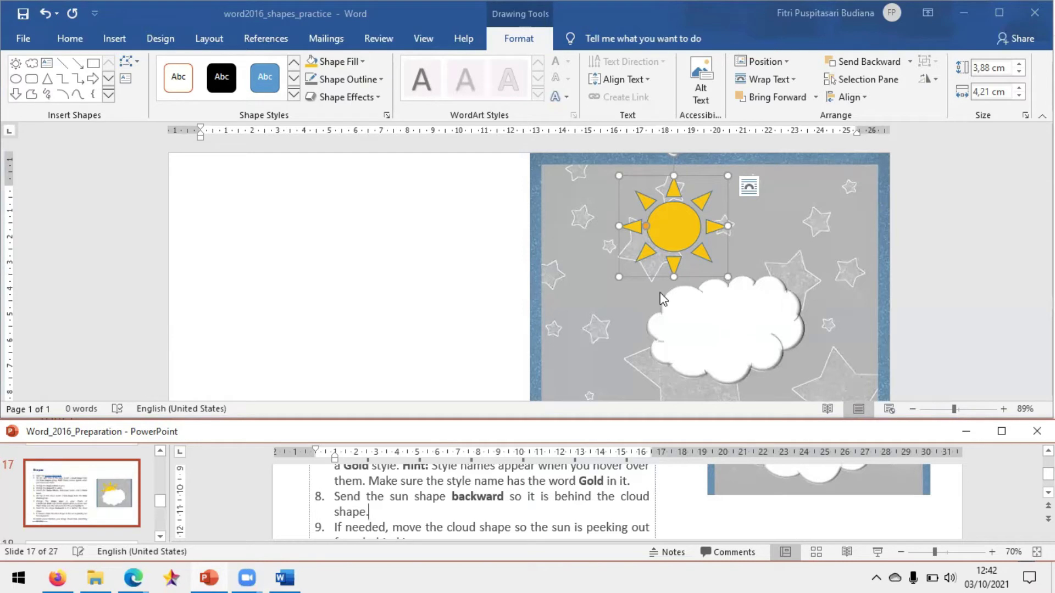
{"action": "left_click", "coordinate": [866, 64]}
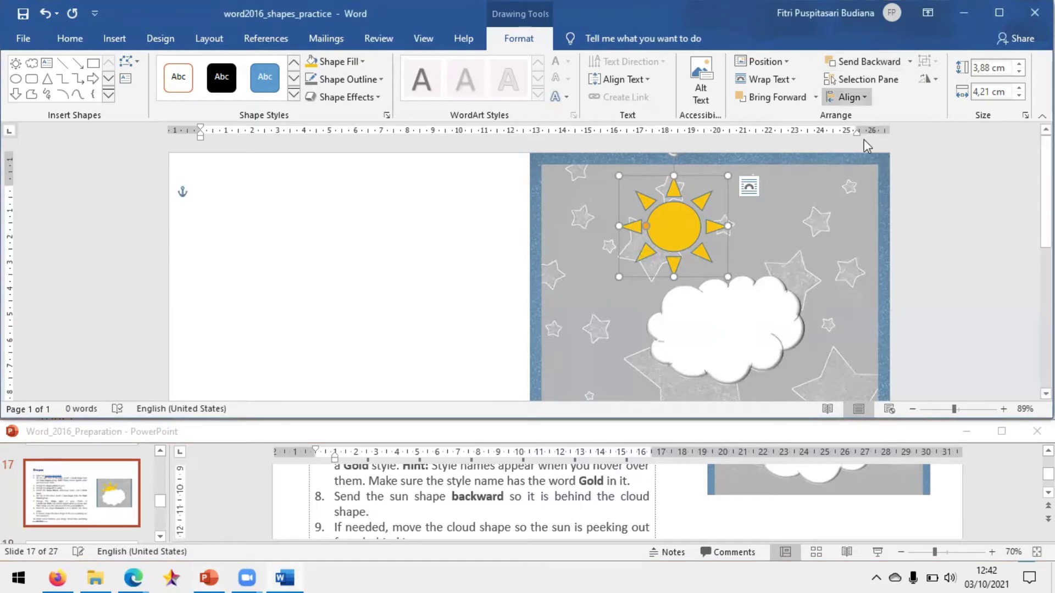
{"action": "left_click_drag", "start_coordinate": [687, 215], "coordinate": [711, 264]}
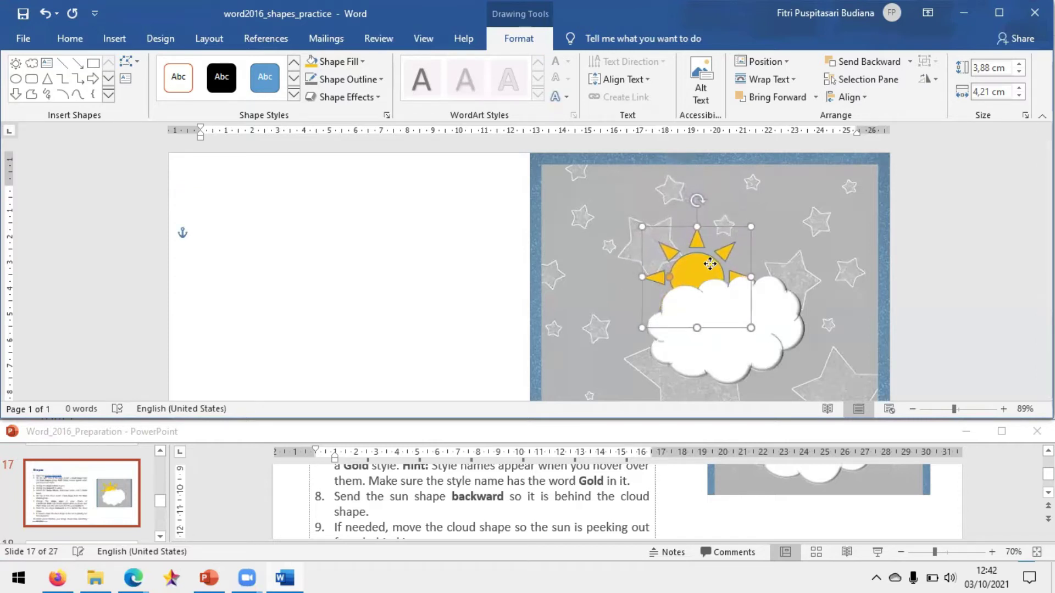
{"action": "left_click_drag", "start_coordinate": [710, 265], "coordinate": [713, 263]}
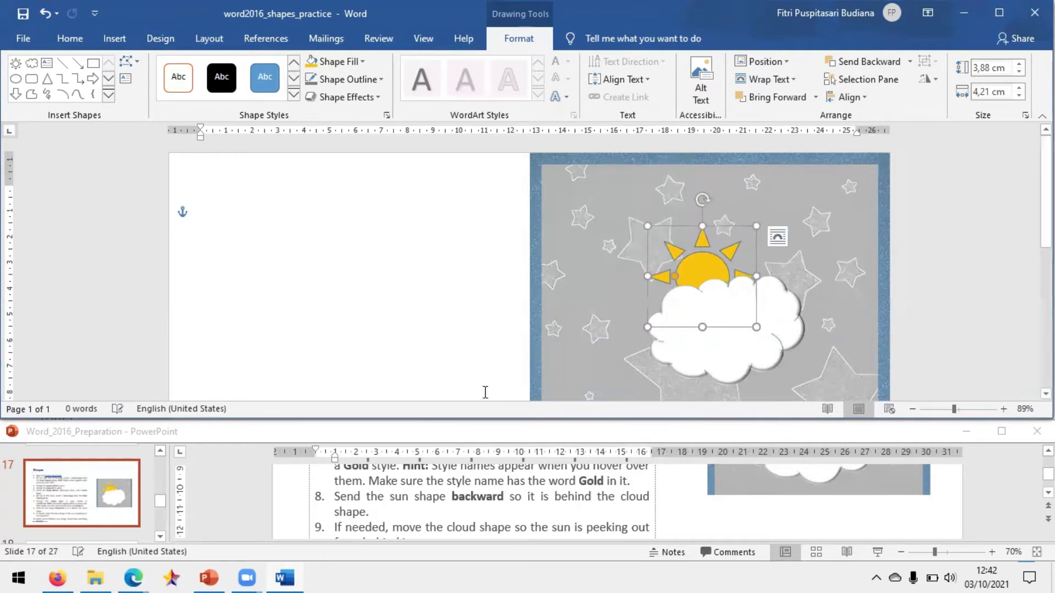
- Reposition the sun slightly up and the cloud over its lower part so the sun peeks out from behind
{"action": "scroll", "coordinate": [508, 498], "scroll_direction": "down", "scroll_amount": 2}
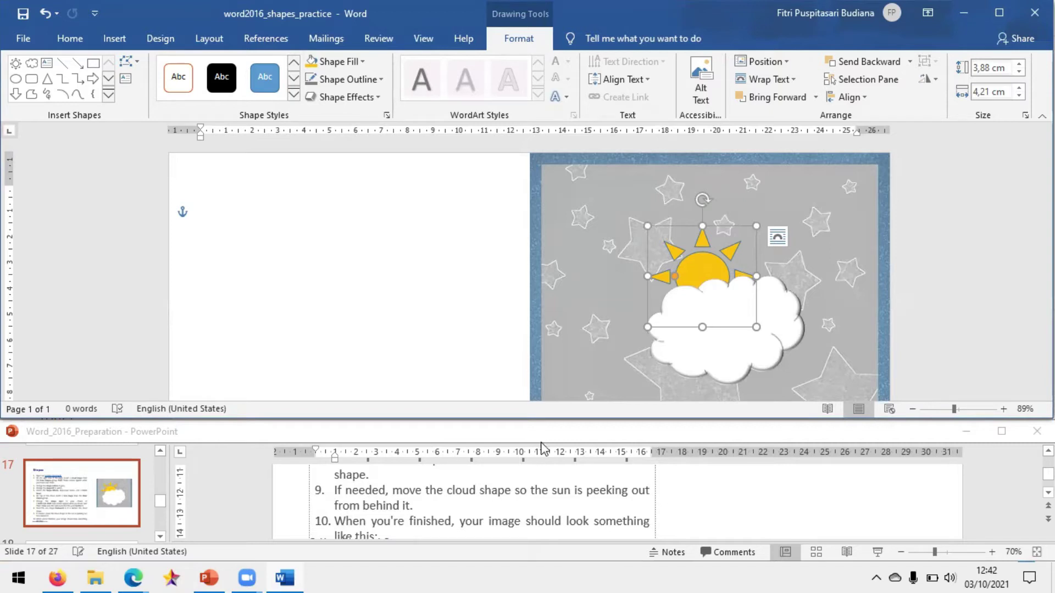
{"action": "left_click_drag", "start_coordinate": [713, 280], "coordinate": [692, 250]}
{"action": "left_click", "coordinate": [734, 344]}
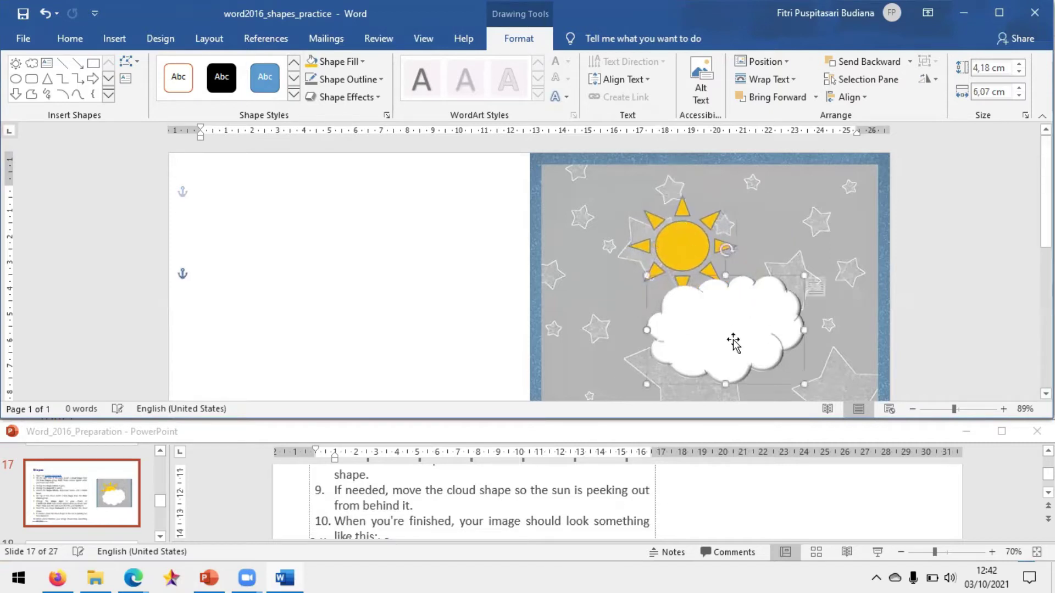
{"action": "left_click_drag", "start_coordinate": [725, 325], "coordinate": [710, 309]}
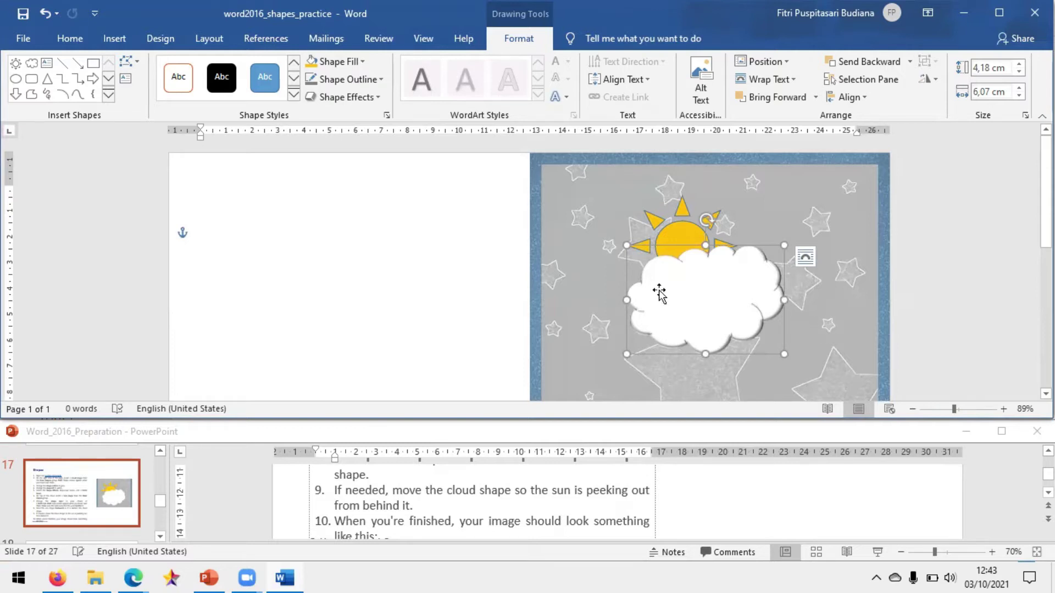
{"action": "left_click", "coordinate": [459, 265]}
- Compare the finished picture with the sample image on slide 17, and go to the Text Boxes exercise on slide 18
{"action": "scroll", "coordinate": [470, 497], "scroll_direction": "down", "scroll_amount": 1}
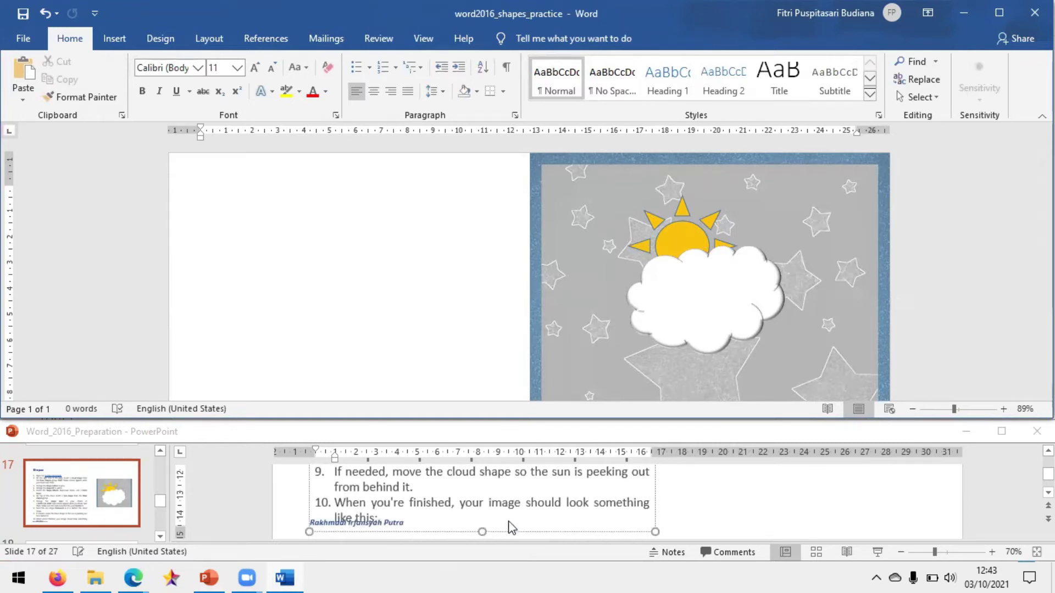
{"action": "scroll", "coordinate": [750, 510], "scroll_direction": "up", "scroll_amount": 3}
{"action": "scroll", "coordinate": [756, 514], "scroll_direction": "up", "scroll_amount": 5}
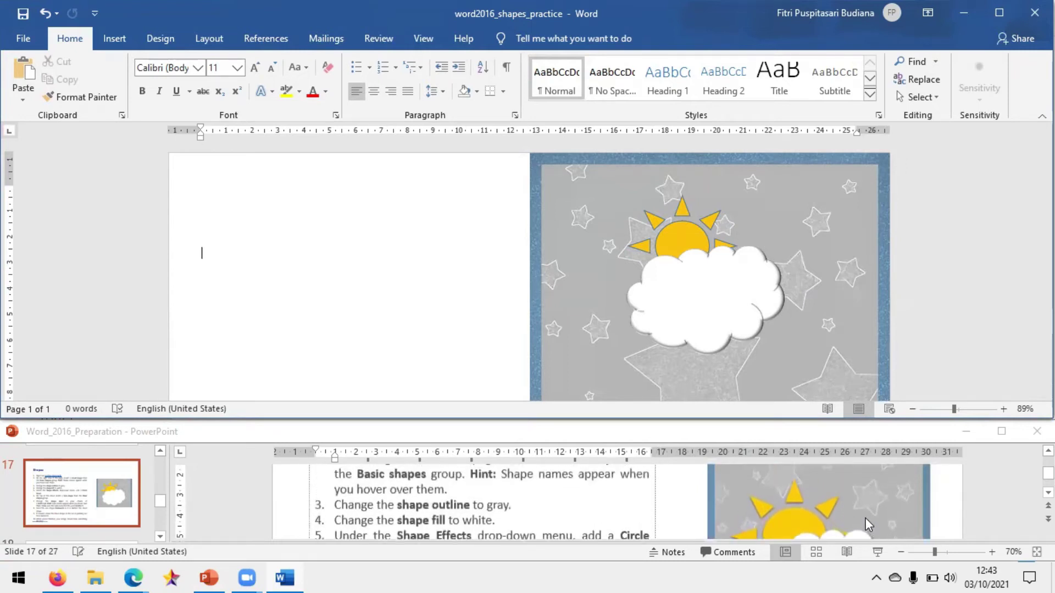
{"action": "scroll", "coordinate": [865, 518], "scroll_direction": "down", "scroll_amount": 2}
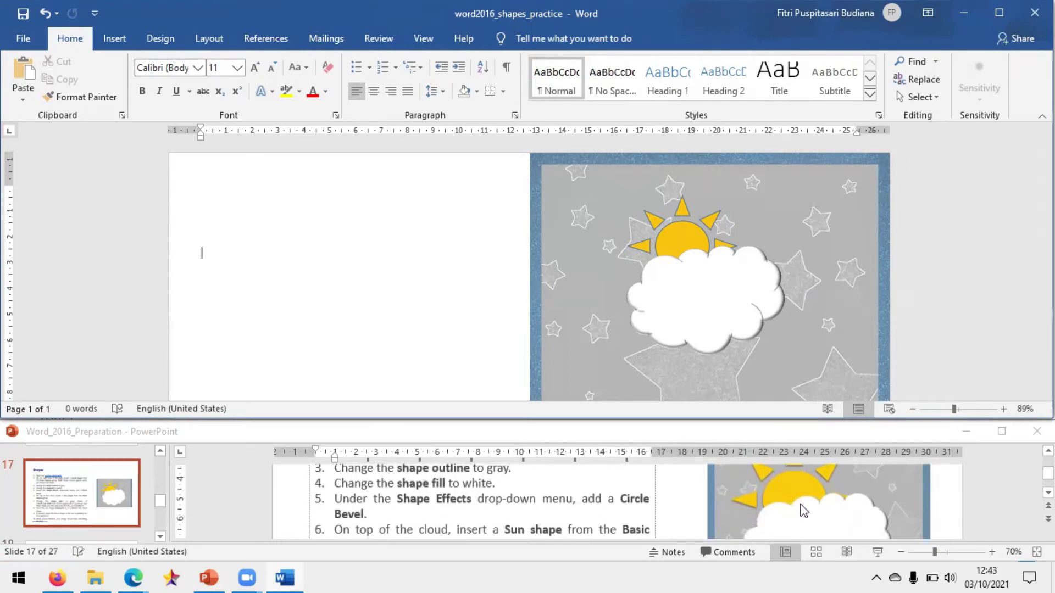
{"action": "scroll", "coordinate": [803, 511], "scroll_direction": "up", "scroll_amount": 1}
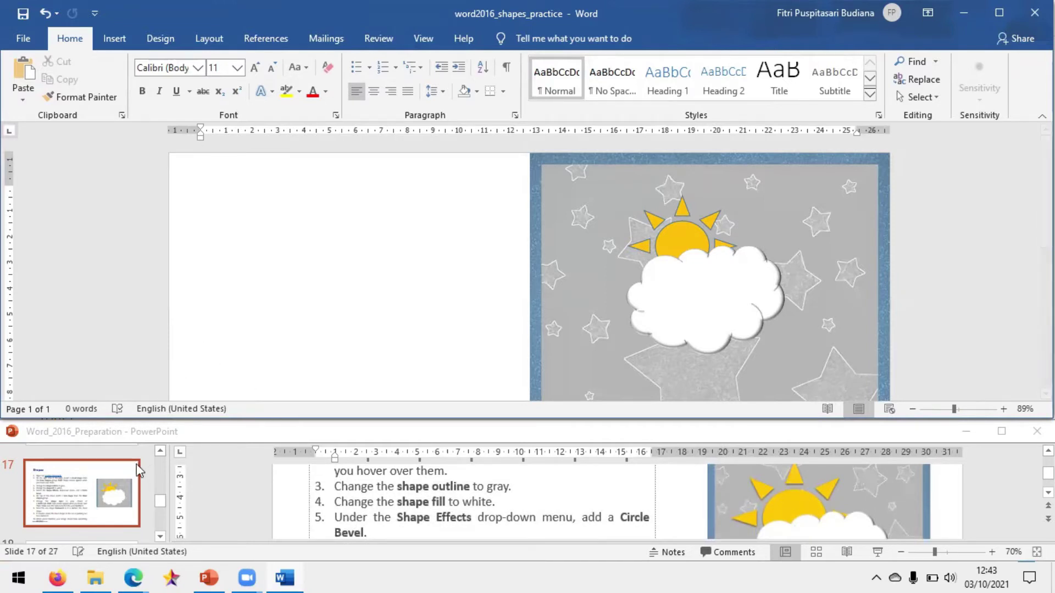
{"action": "scroll", "coordinate": [123, 477], "scroll_direction": "down", "scroll_amount": 2}
{"action": "left_click", "coordinate": [95, 482]}
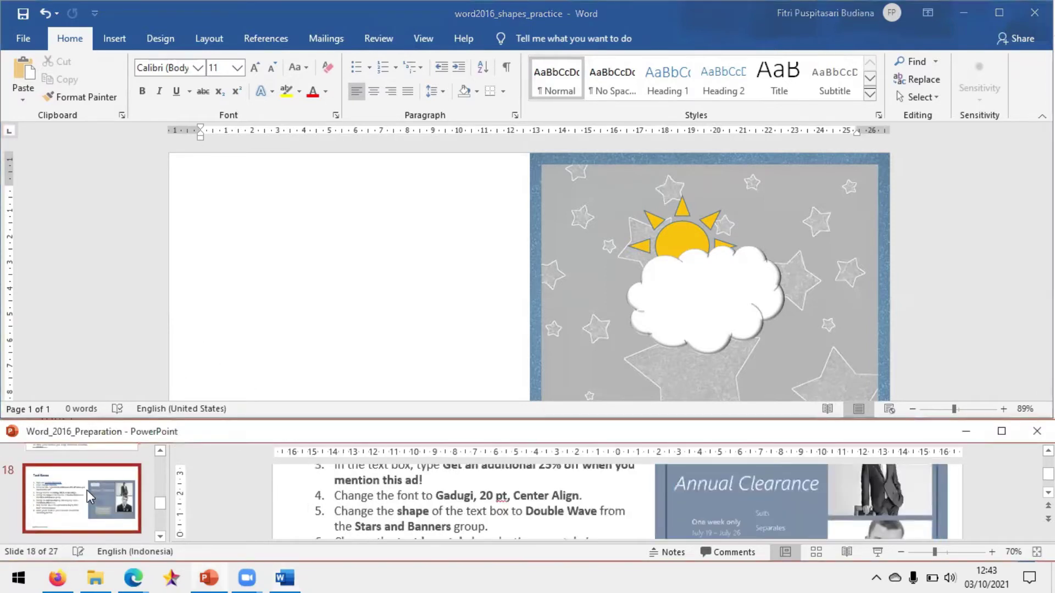
{"action": "scroll", "coordinate": [323, 494], "scroll_direction": "up", "scroll_amount": 3}
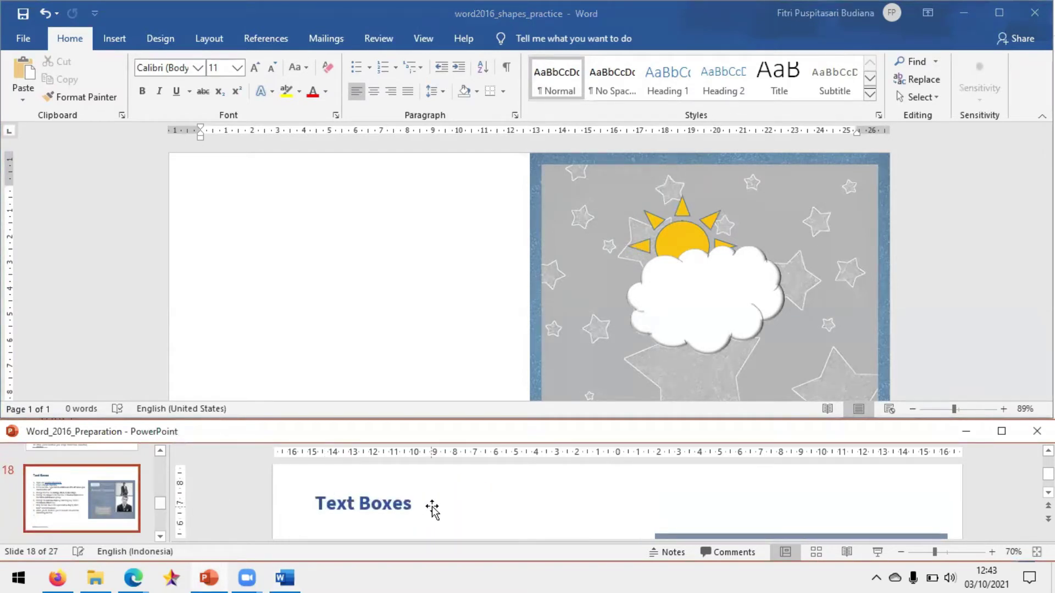
- Close the shapes document without saving and open word2016_textboxes_practice alongside the PowerPoint instructions
{"action": "left_click", "coordinate": [1035, 12]}
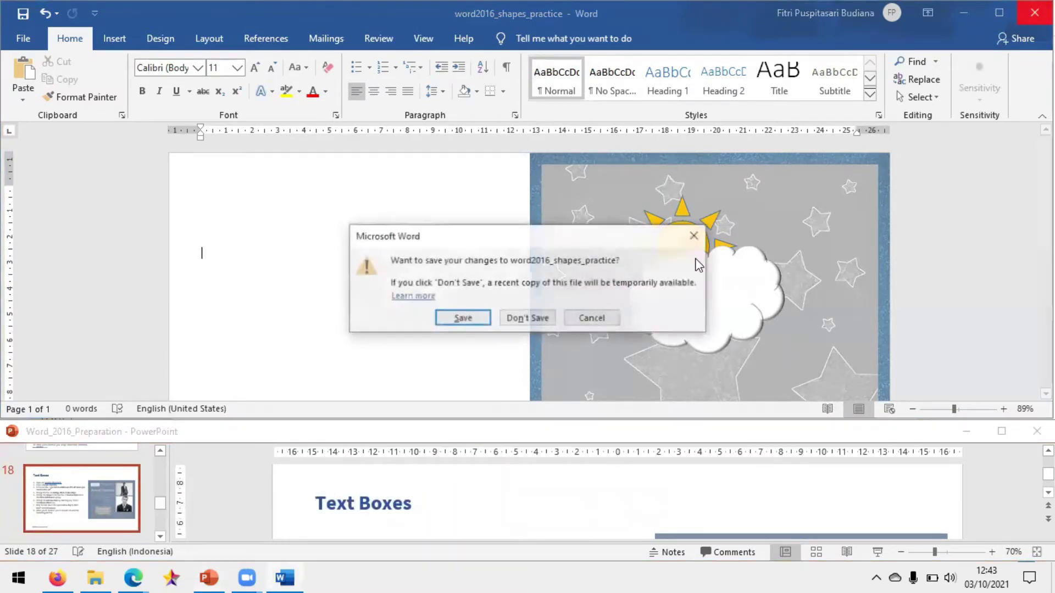
{"action": "left_click", "coordinate": [529, 316]}
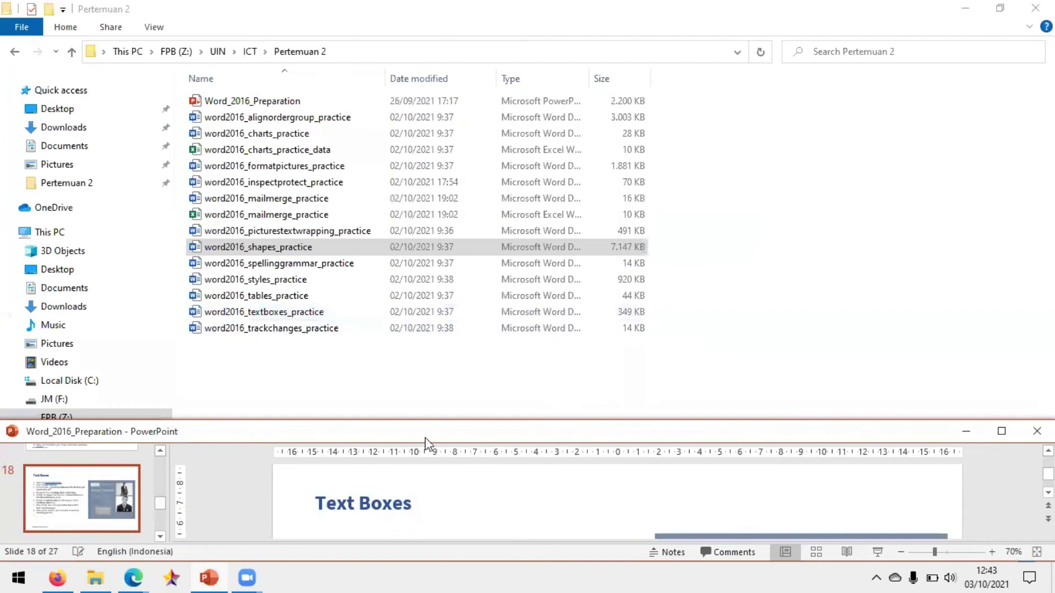
{"action": "scroll", "coordinate": [459, 474], "scroll_direction": "down", "scroll_amount": 3}
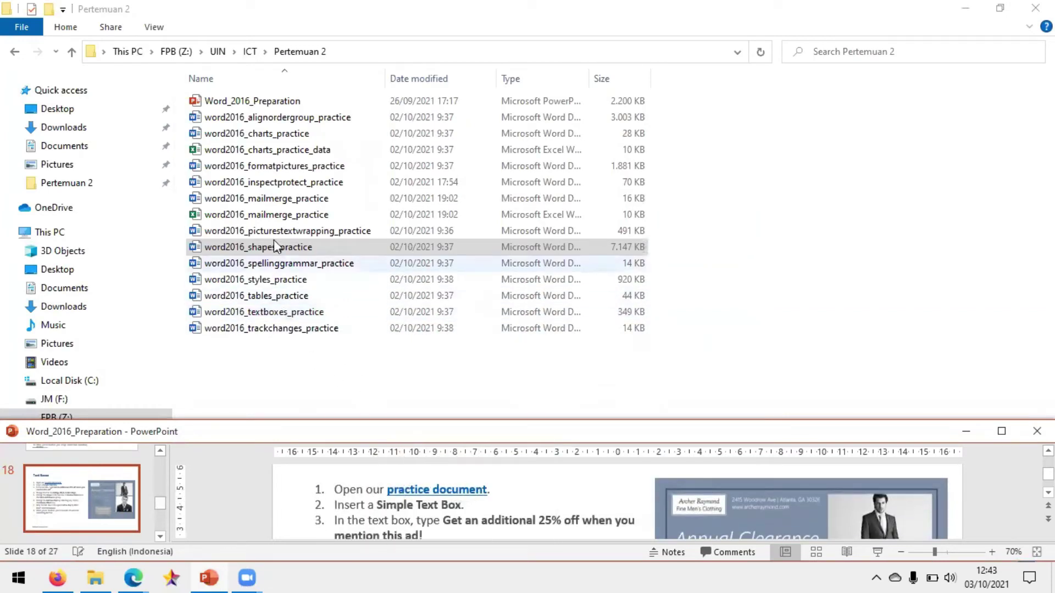
{"action": "double_click", "coordinate": [278, 312]}
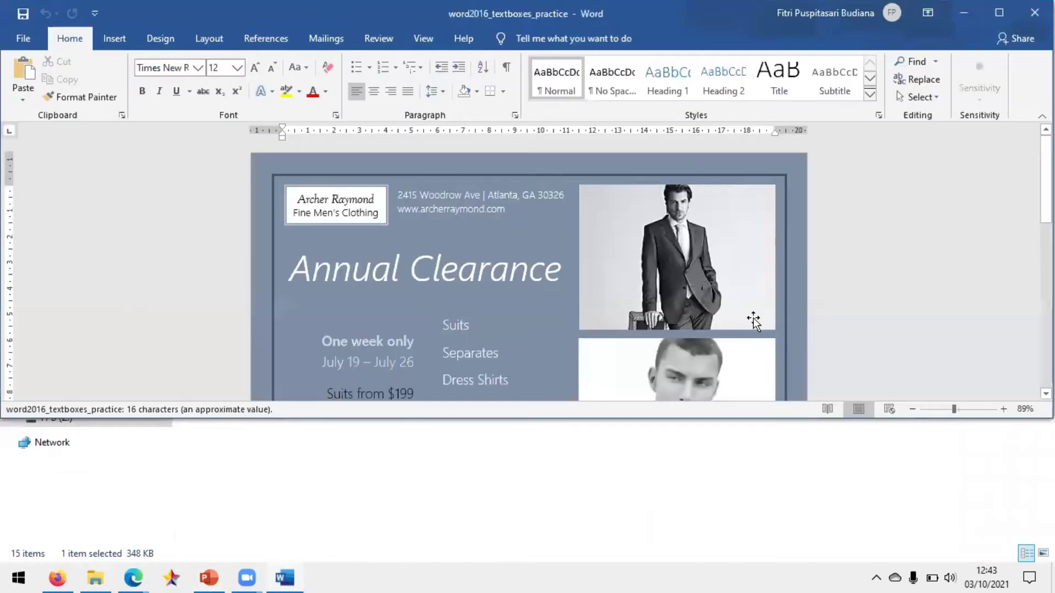
{"action": "left_click", "coordinate": [210, 577]}
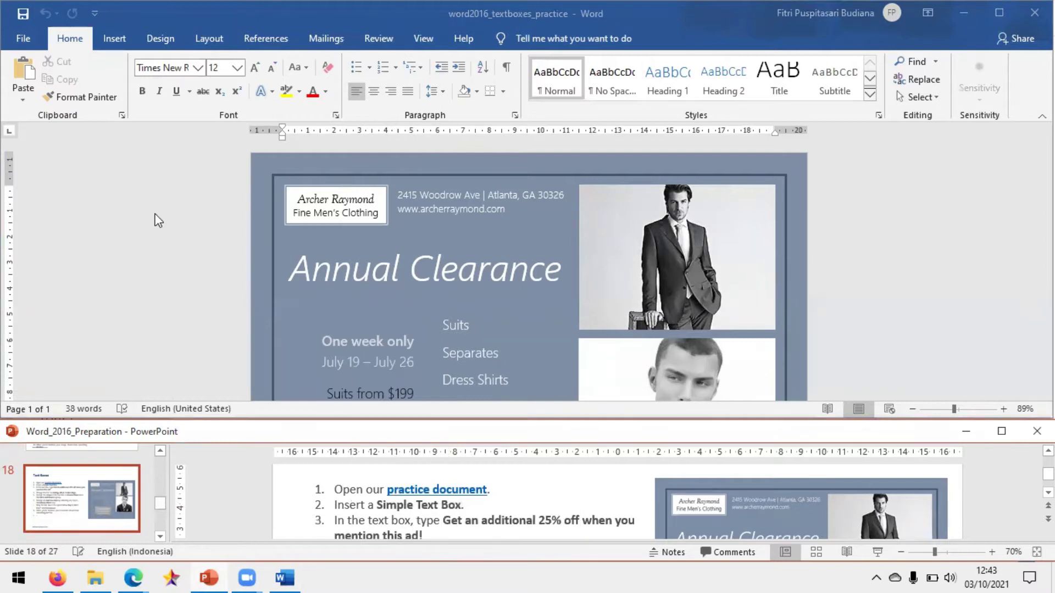
- Insert a Simple Text Box from the built-in gallery into the Annual Clearance flyer
{"action": "left_click", "coordinate": [118, 40]}
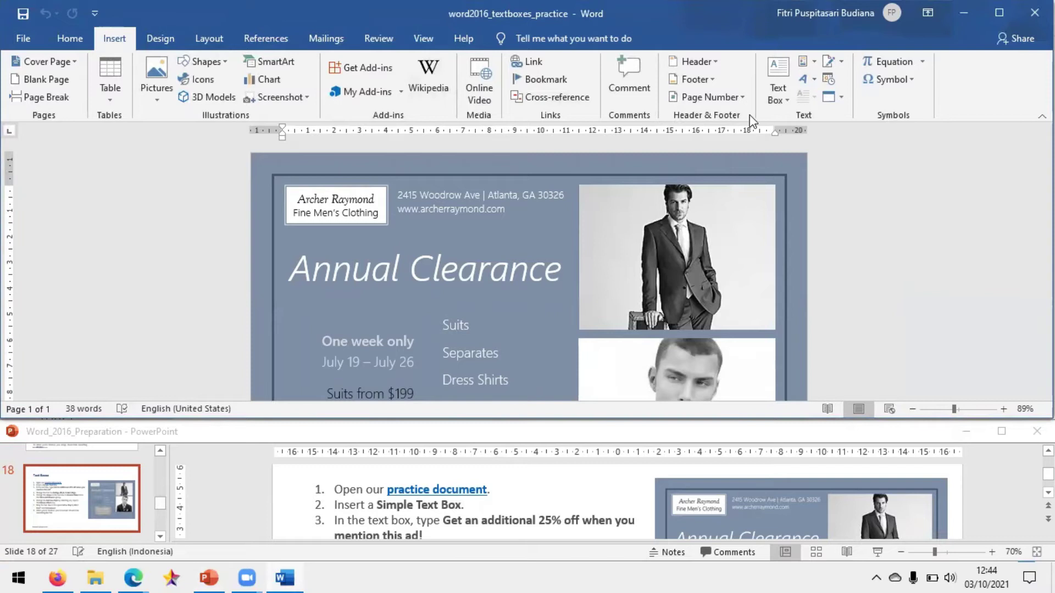
{"action": "left_click", "coordinate": [776, 98]}
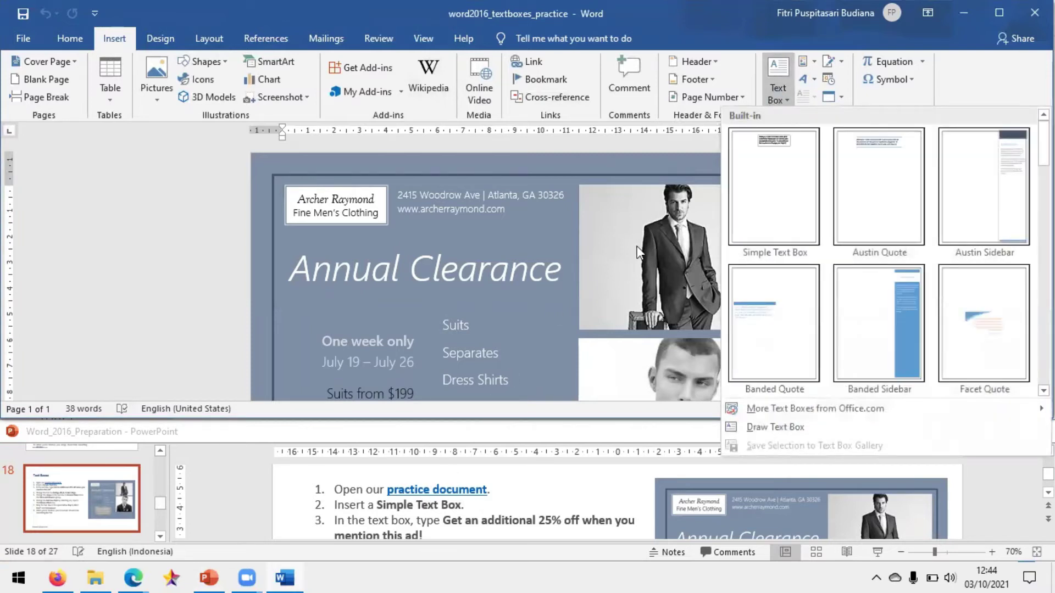
{"action": "left_click", "coordinate": [790, 189]}
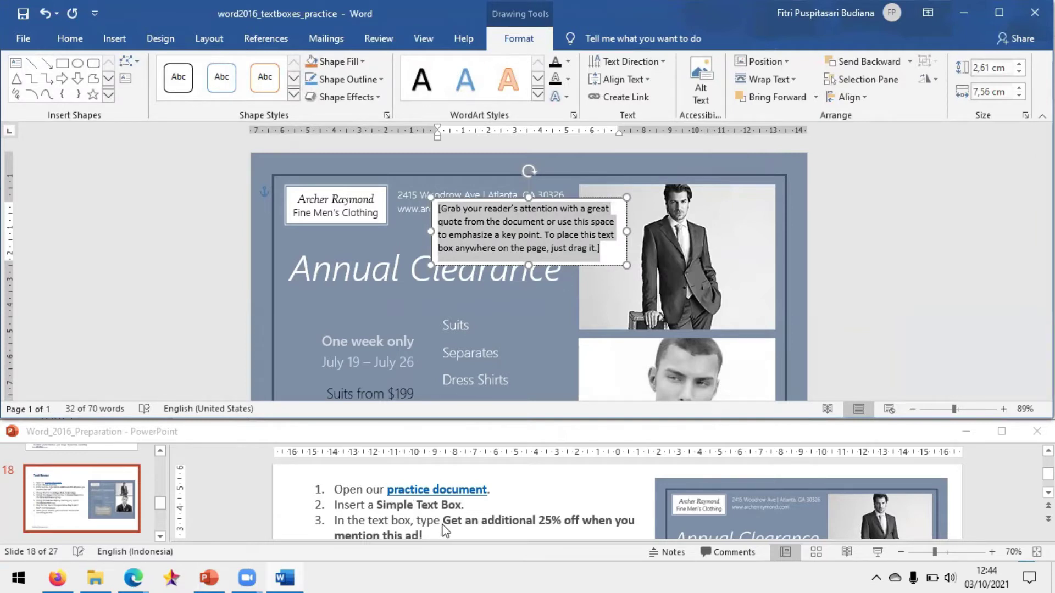
- Replace the text box's placeholder with "Get an Additional 25% off when you mention this ad!"
{"action": "scroll", "coordinate": [444, 525], "scroll_direction": "down", "scroll_amount": 1}
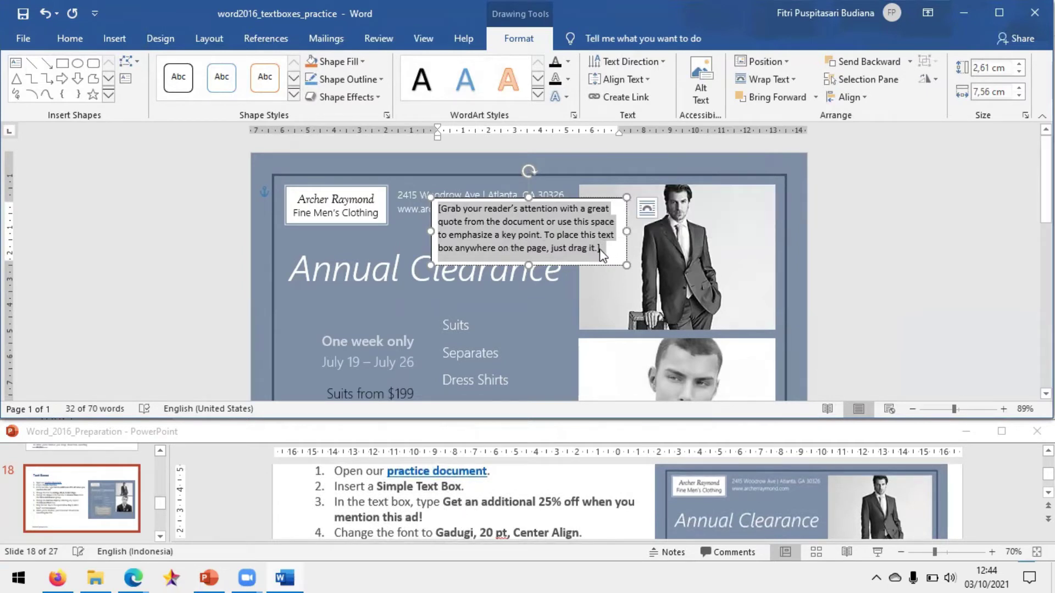
{"action": "key", "text": "Delete"}
{"action": "type", "text": "Get an Additional"}
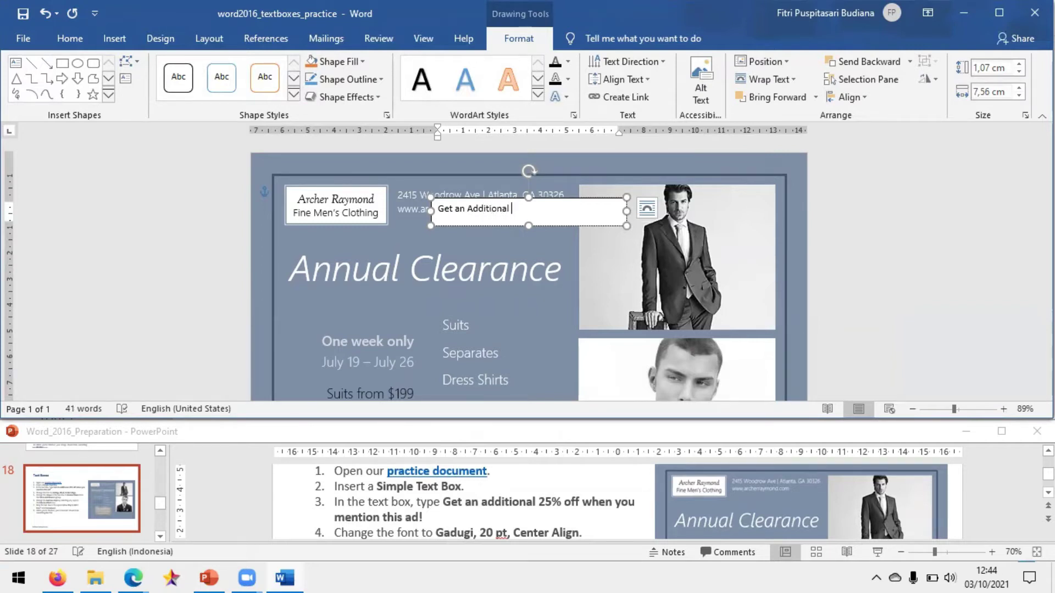
{"action": "type", "text": "25% off when you me"}
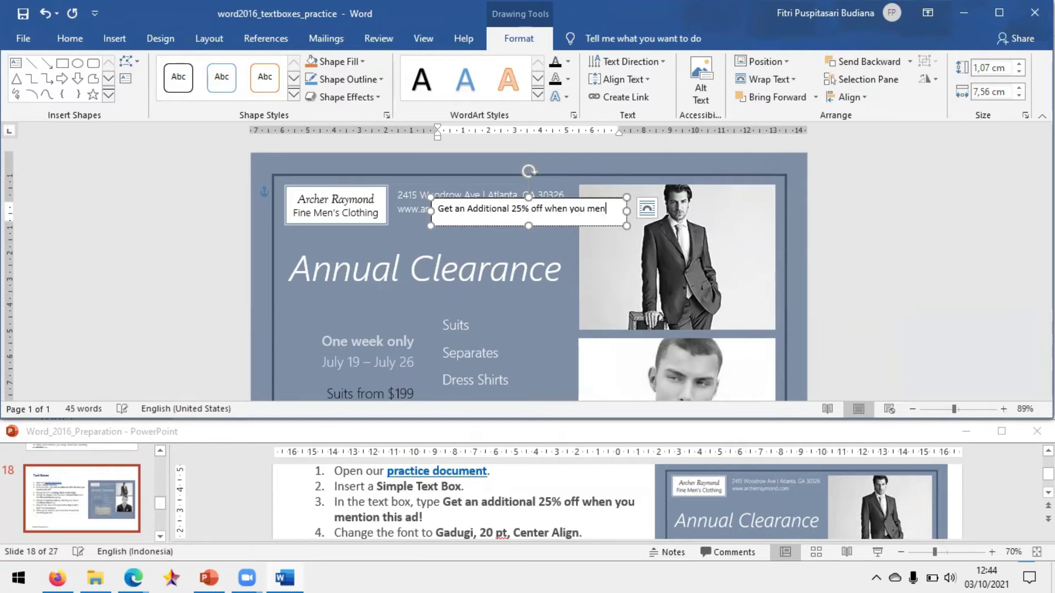
{"action": "type", "text": "n this ad!"}
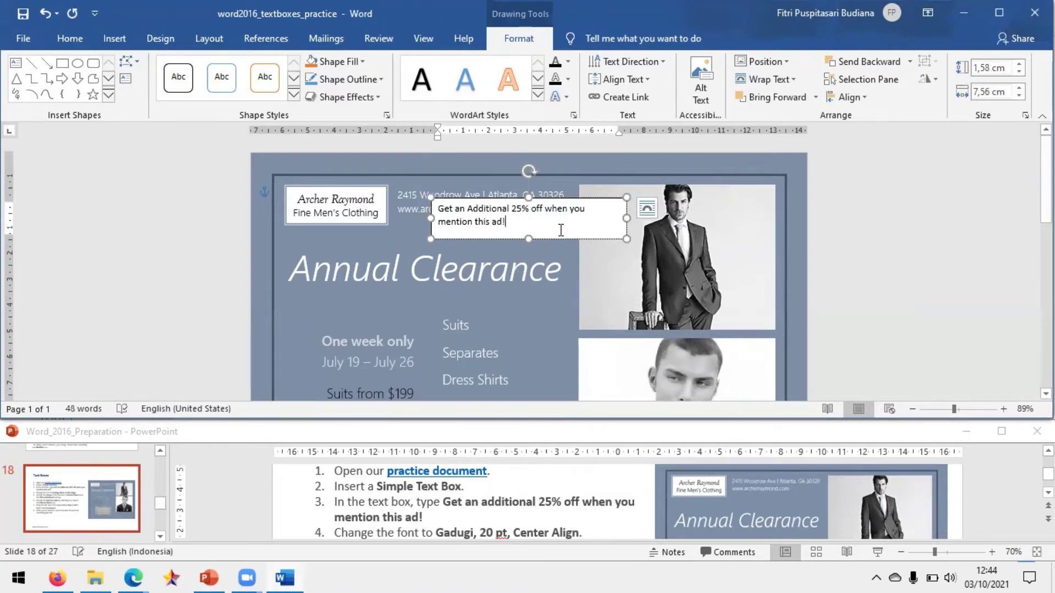
- Change the font of the "Get an Additional 25% off" text to Gadugi
{"action": "scroll", "coordinate": [438, 495], "scroll_direction": "down", "scroll_amount": 1}
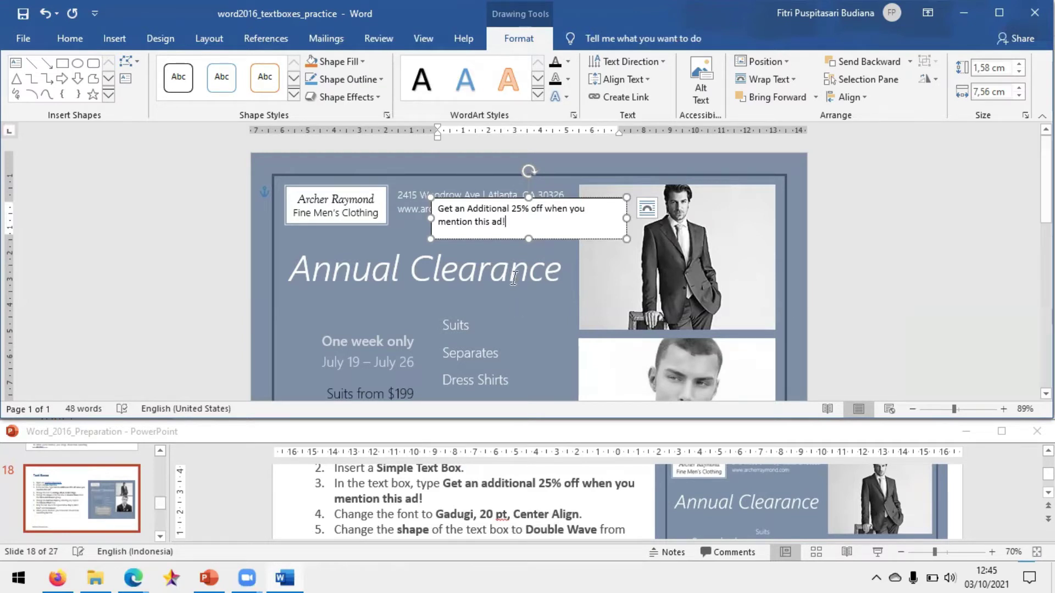
{"action": "left_click_drag", "start_coordinate": [518, 223], "coordinate": [436, 204]}
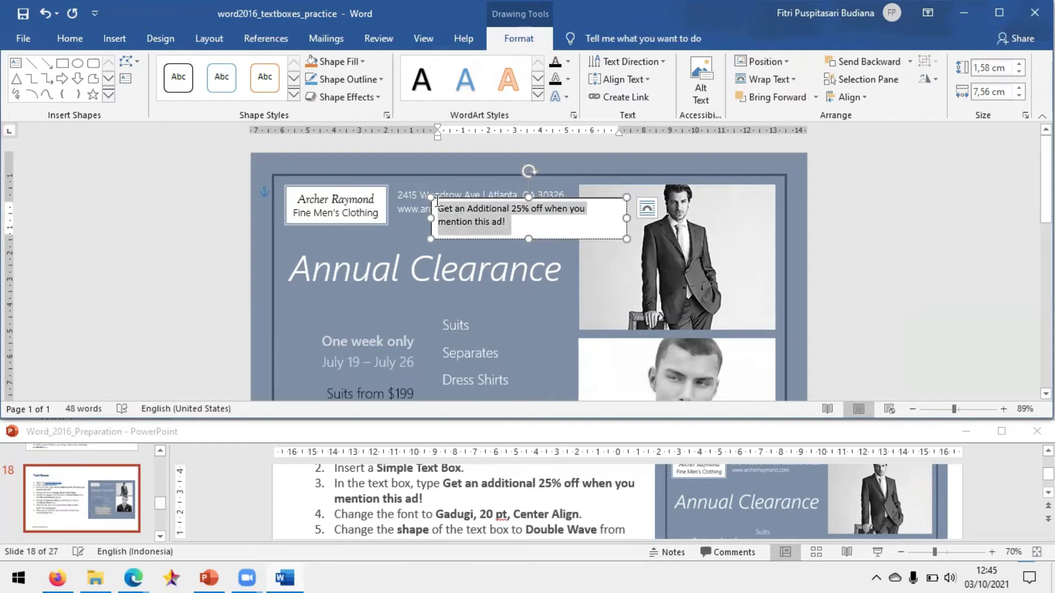
{"action": "left_click", "coordinate": [70, 39]}
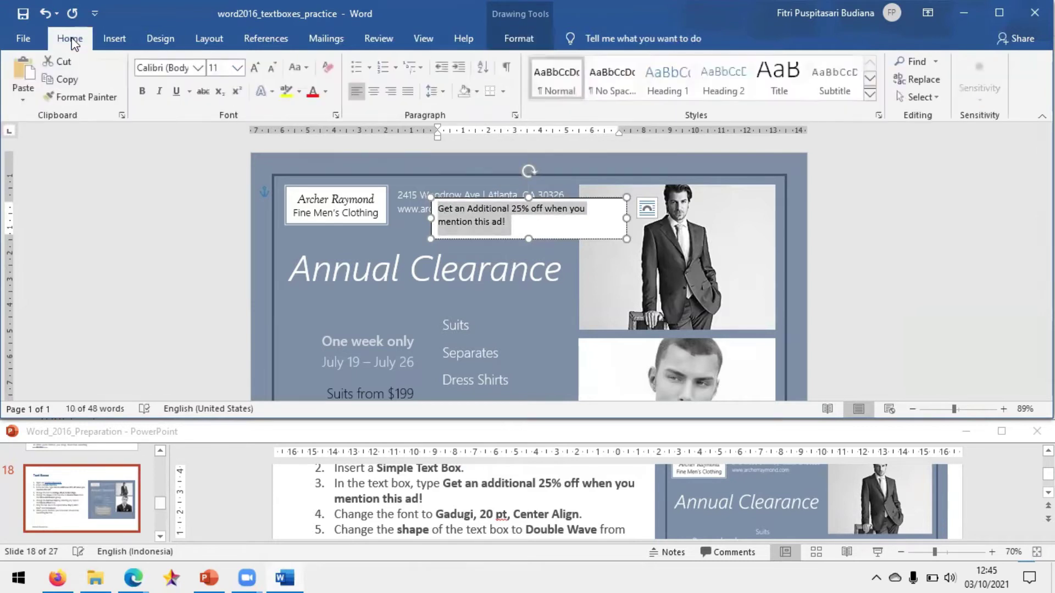
{"action": "left_click", "coordinate": [196, 69]}
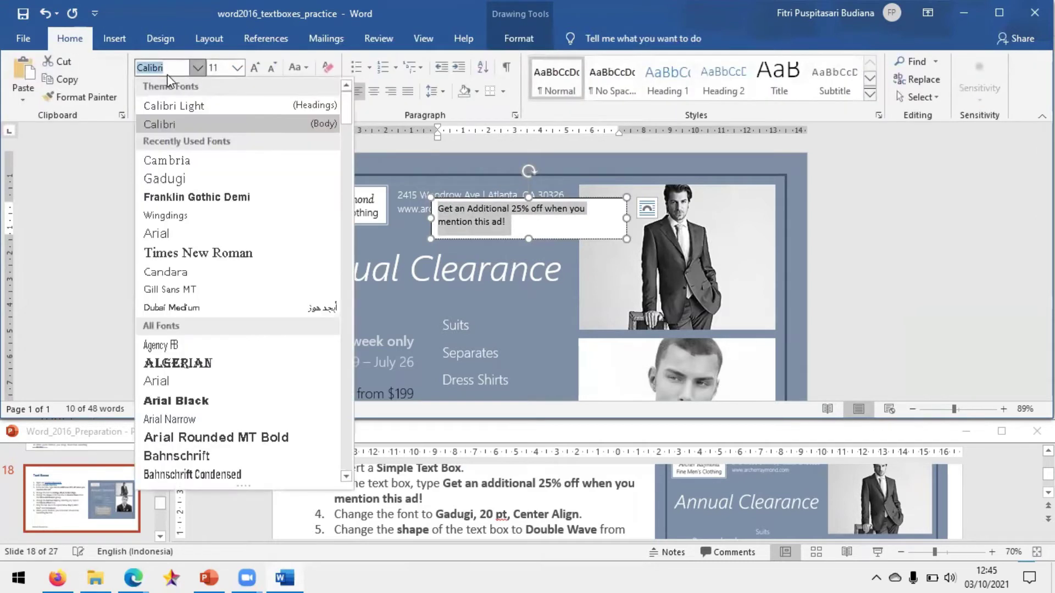
{"action": "type", "text": "Gadugio\\"}
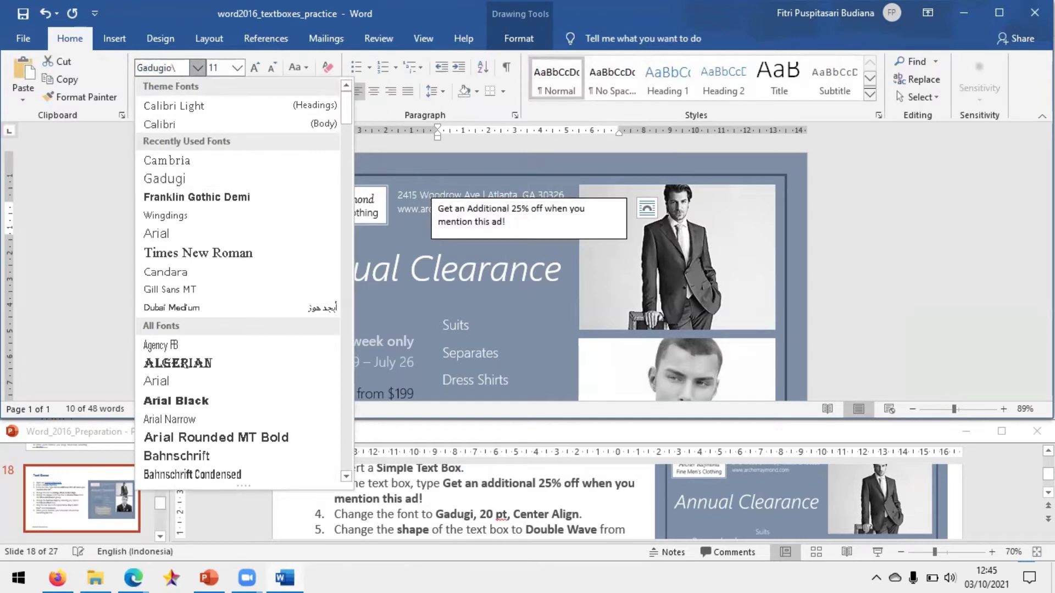
{"action": "key", "text": "BackSpace"}
{"action": "left_click", "coordinate": [187, 183]}
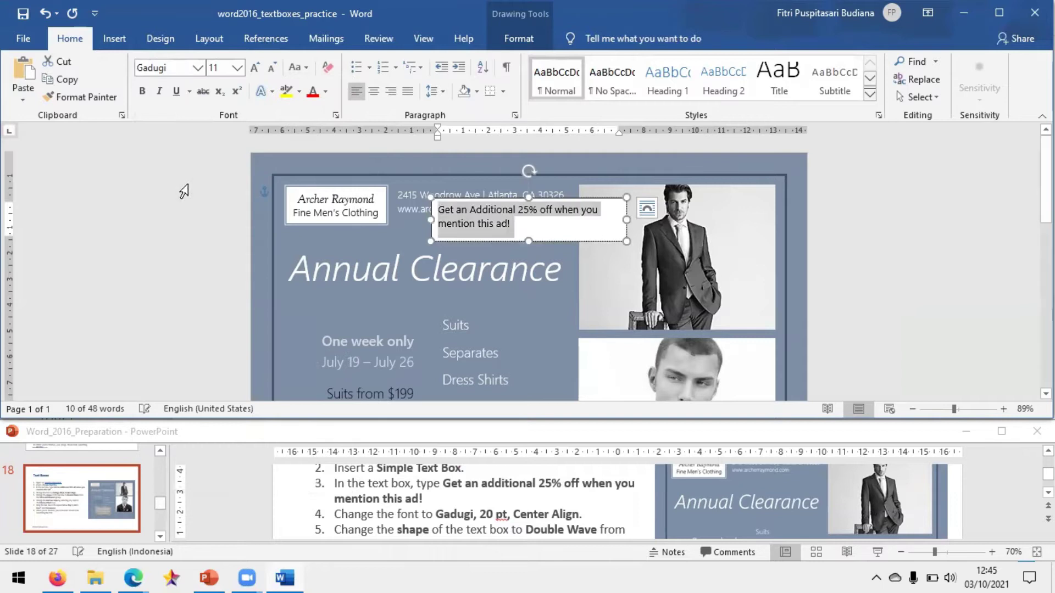
- Set the text box's text to 20 pt and center it
{"action": "left_click", "coordinate": [237, 68]}
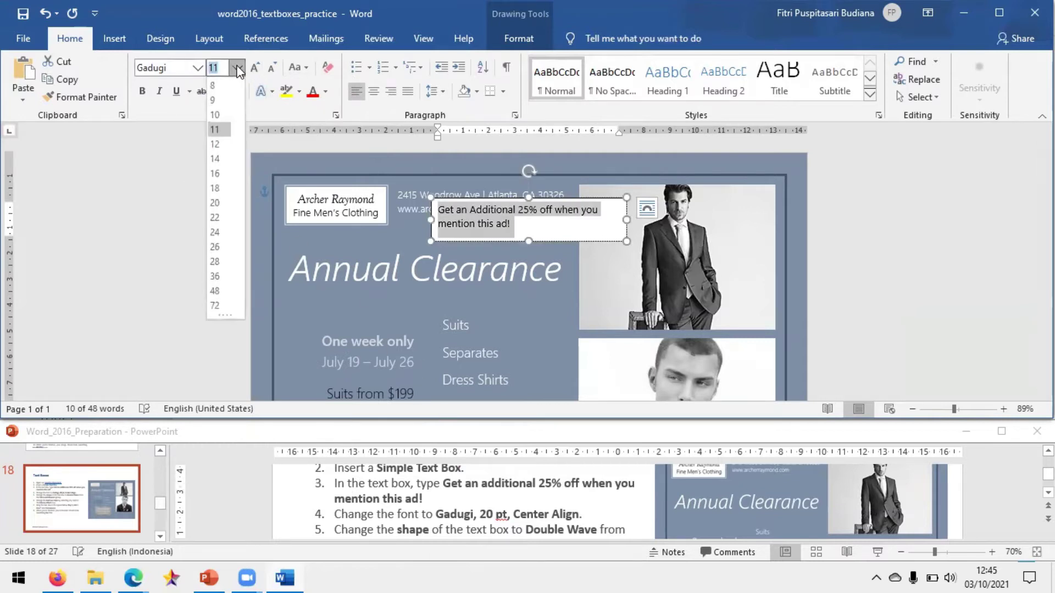
{"action": "left_click", "coordinate": [217, 203]}
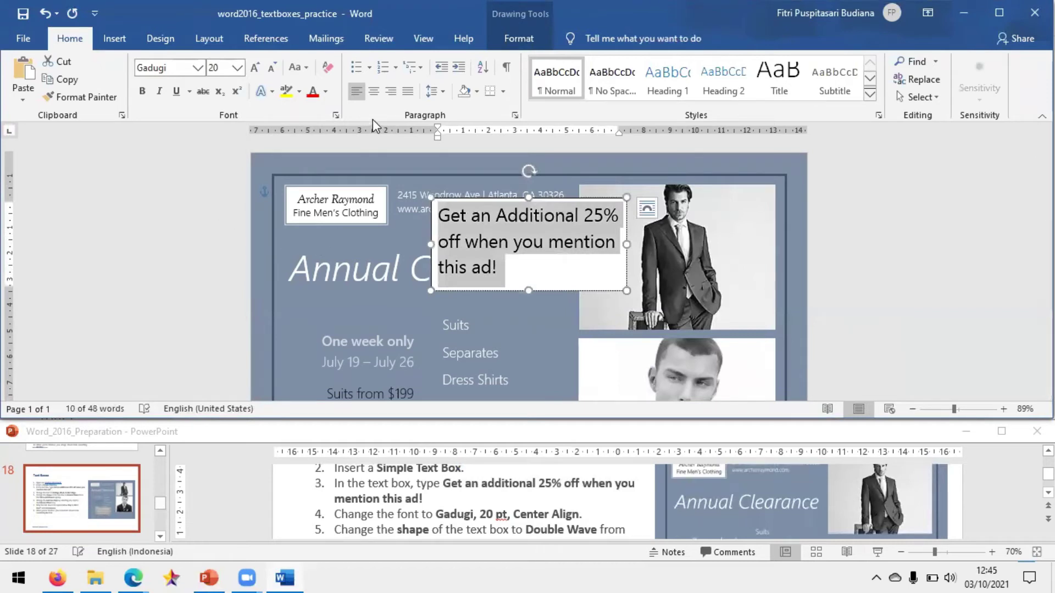
{"action": "left_click", "coordinate": [375, 99]}
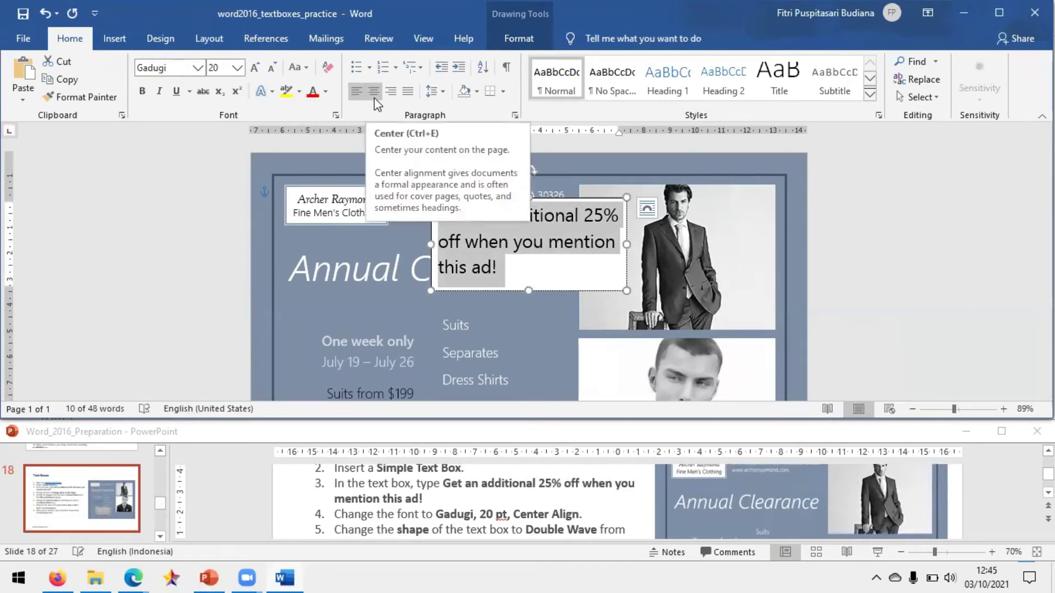
{"action": "left_click", "coordinate": [377, 104]}
- Change the text box's shape to Double Wave from the Stars and Banners group
{"action": "left_click", "coordinate": [563, 516]}
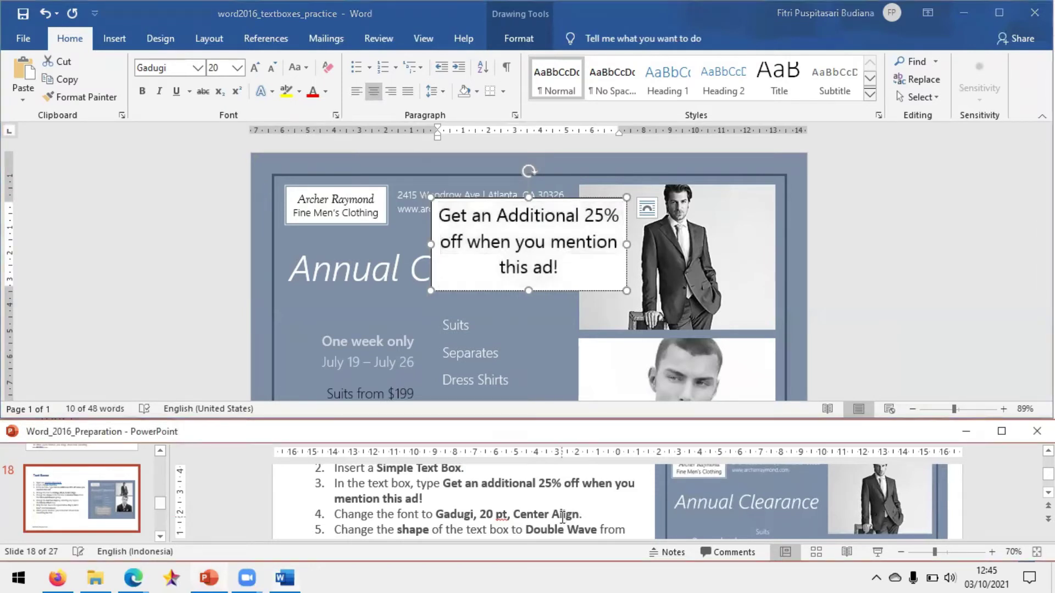
{"action": "scroll", "coordinate": [563, 516], "scroll_direction": "down", "scroll_amount": 2}
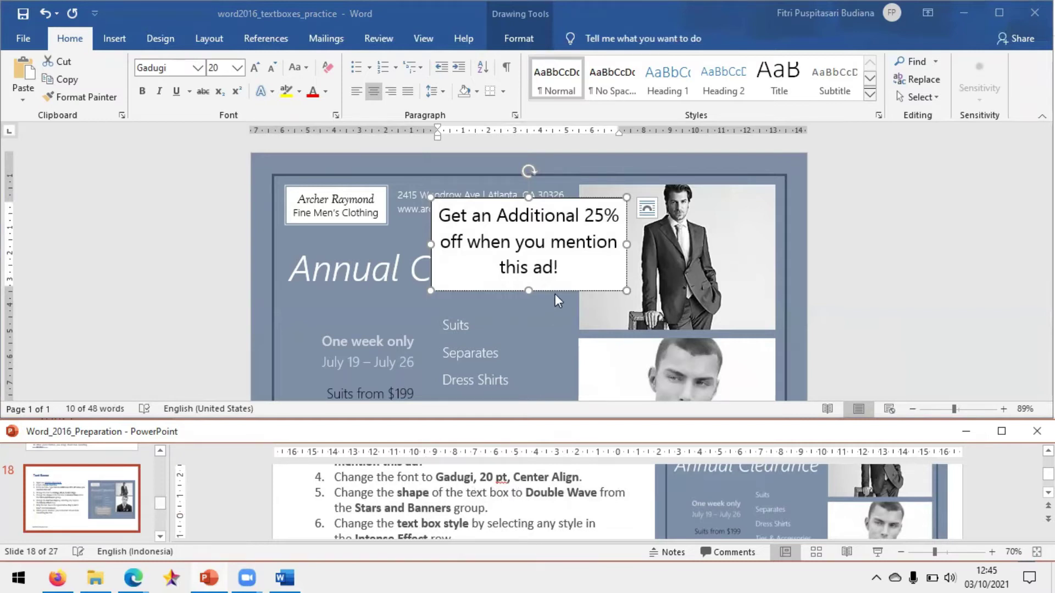
{"action": "left_click", "coordinate": [586, 199]}
{"action": "left_click", "coordinate": [585, 198]}
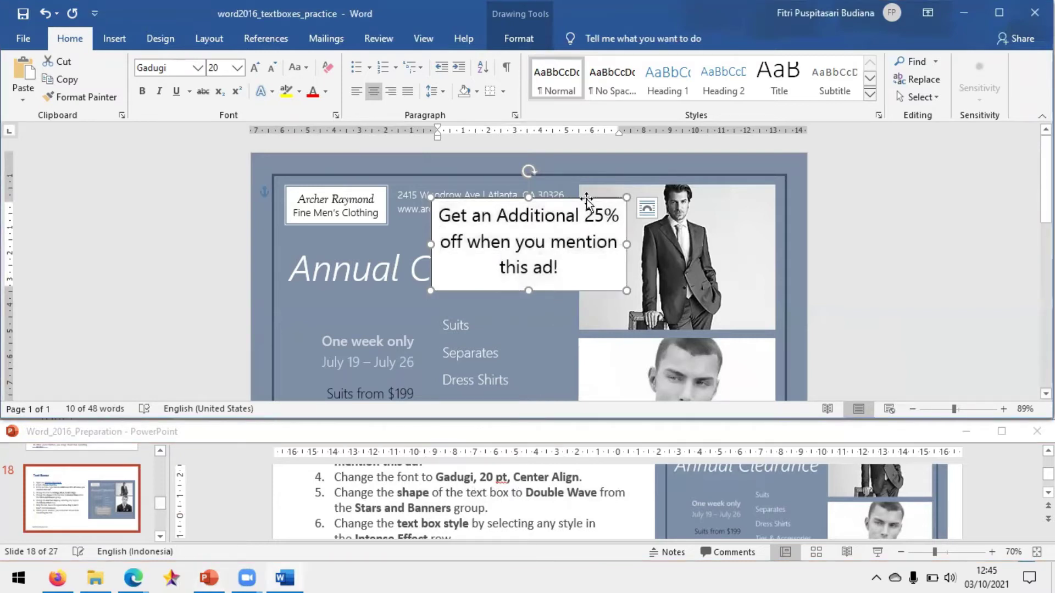
{"action": "left_click", "coordinate": [530, 39]}
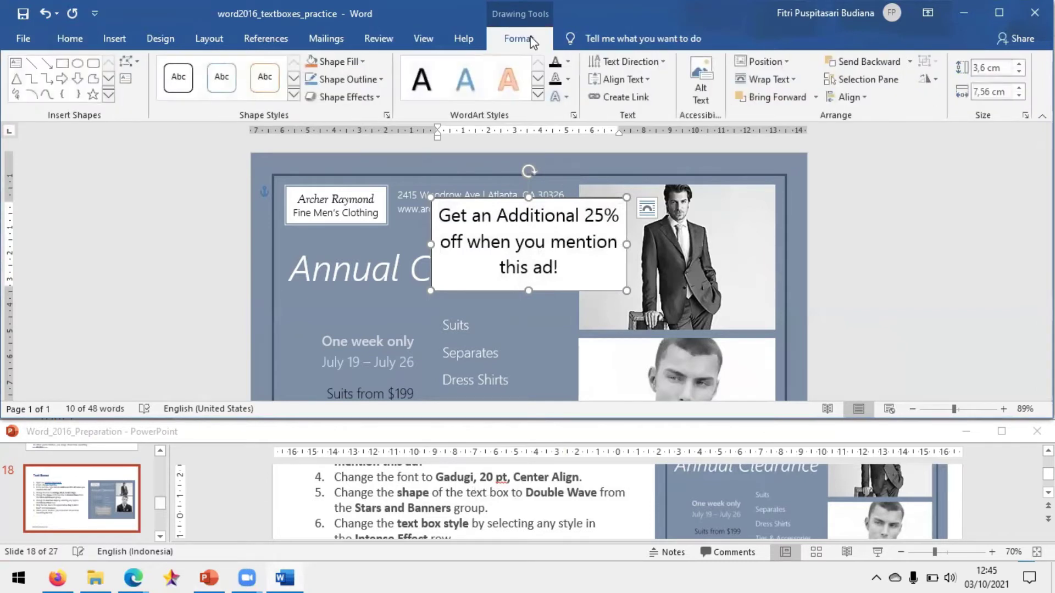
{"action": "left_click", "coordinate": [139, 62]}
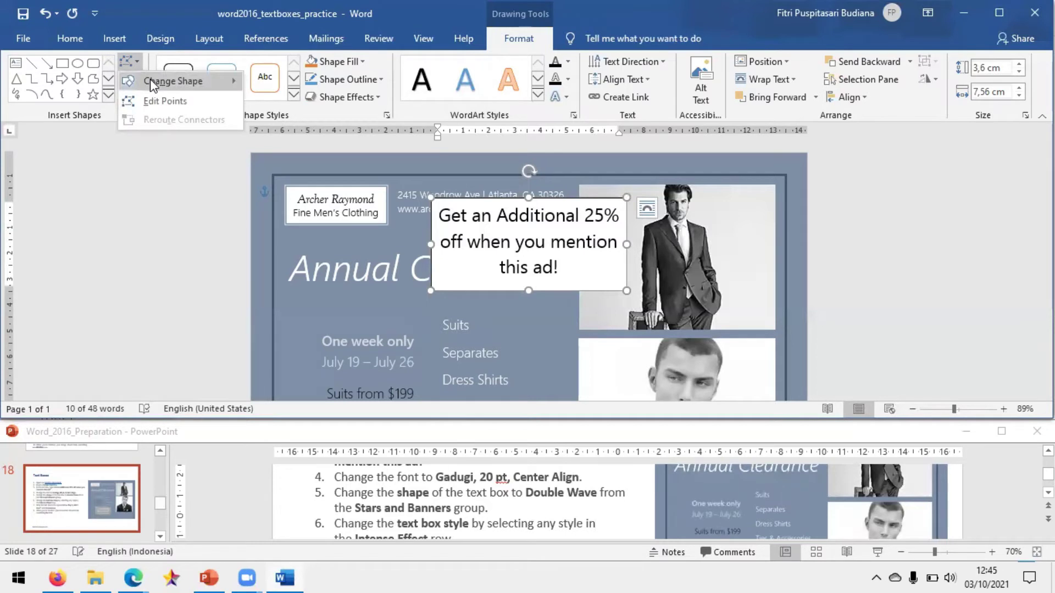
{"action": "mouse_move", "coordinate": [150, 78]}
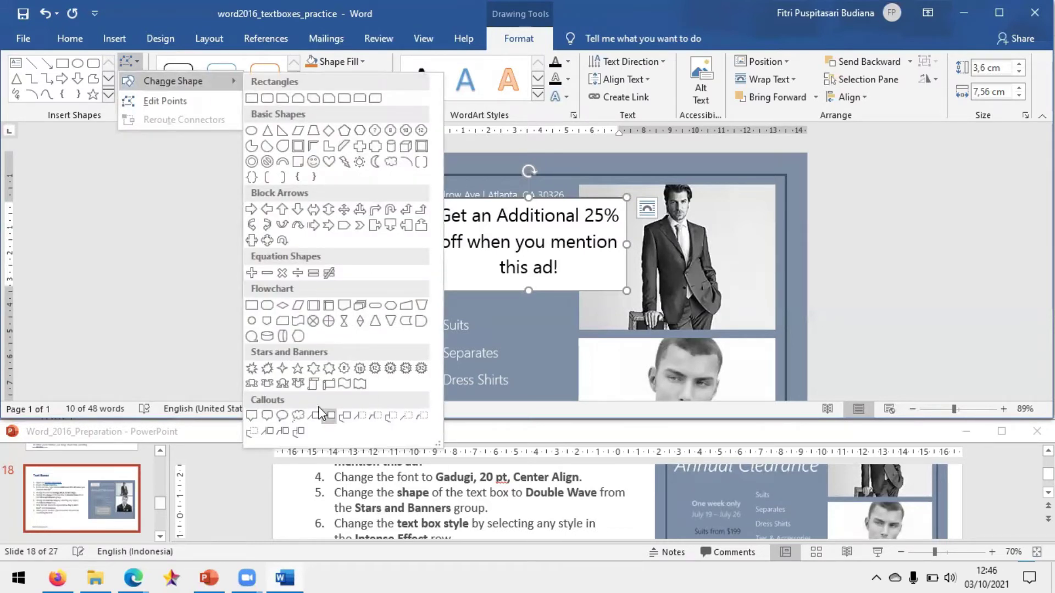
{"action": "left_click", "coordinate": [358, 381]}
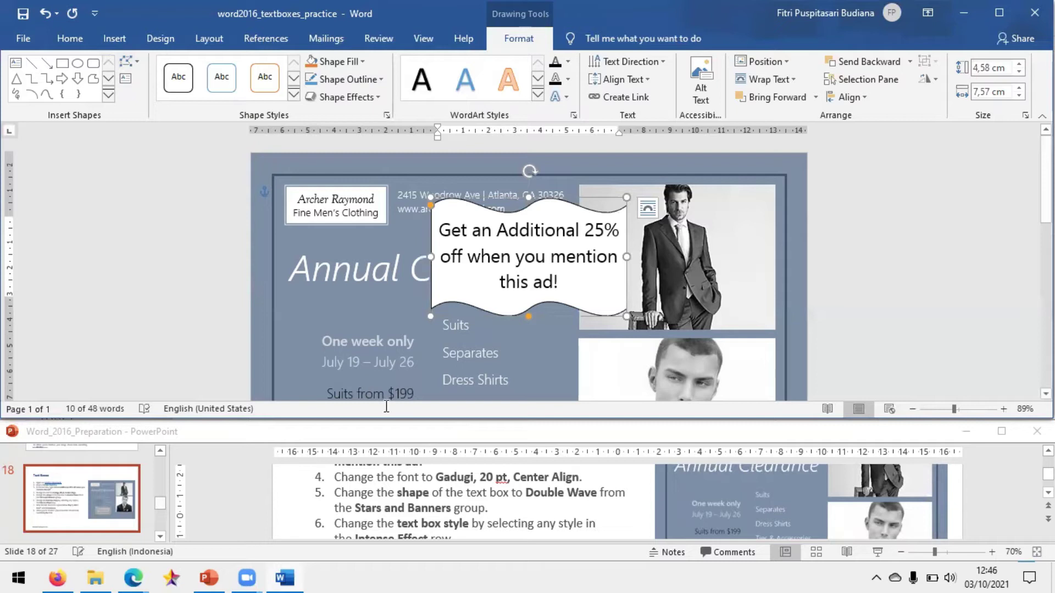
- Apply the gray Intense Effect style to the text box and read the remaining instructions on slide 18
{"action": "scroll", "coordinate": [507, 520], "scroll_direction": "down", "scroll_amount": 1}
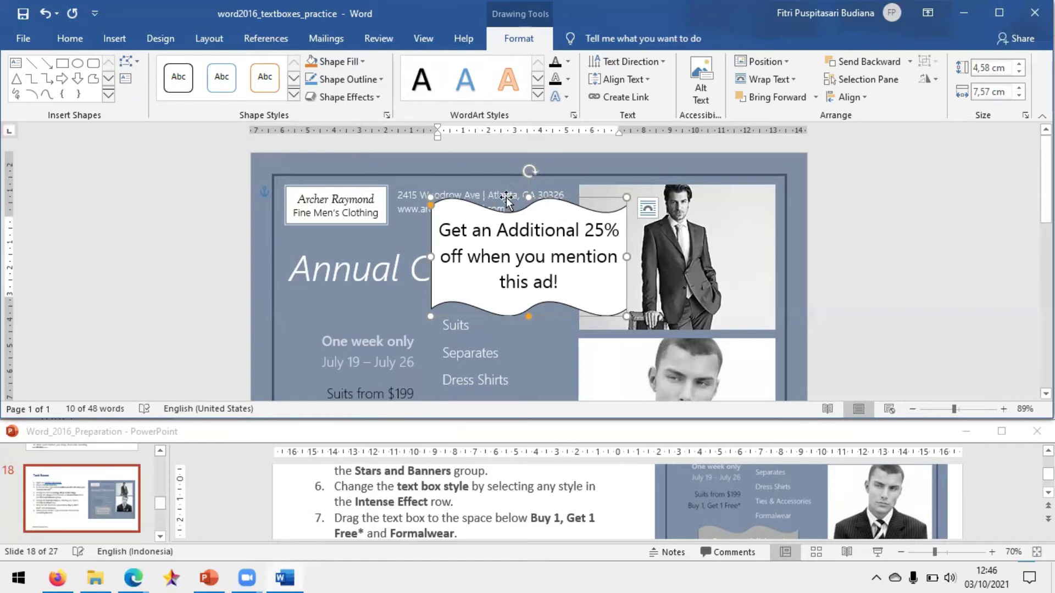
{"action": "left_click", "coordinate": [294, 96]}
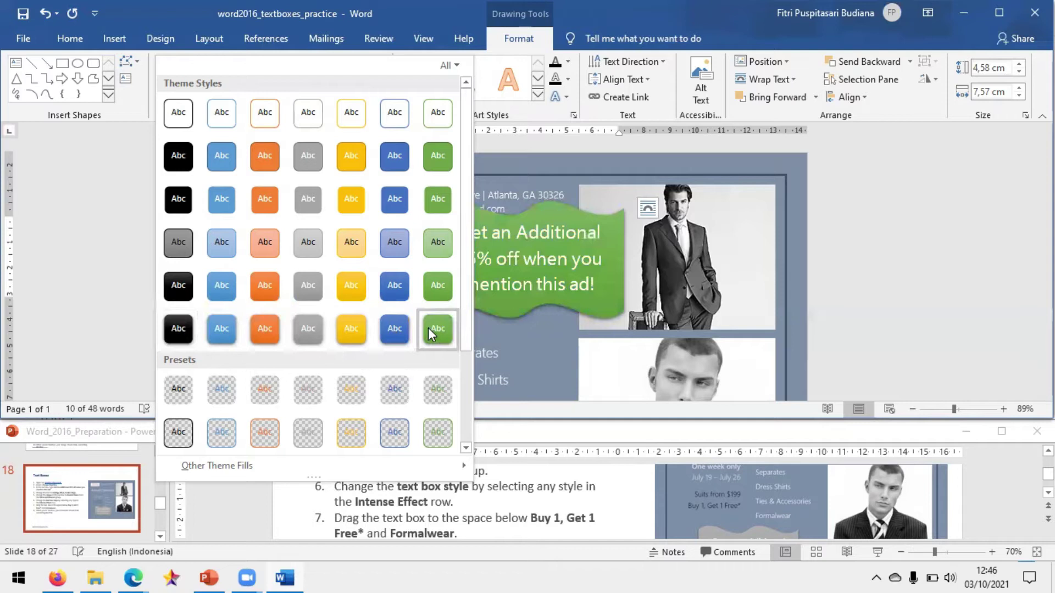
{"action": "left_click", "coordinate": [322, 333]}
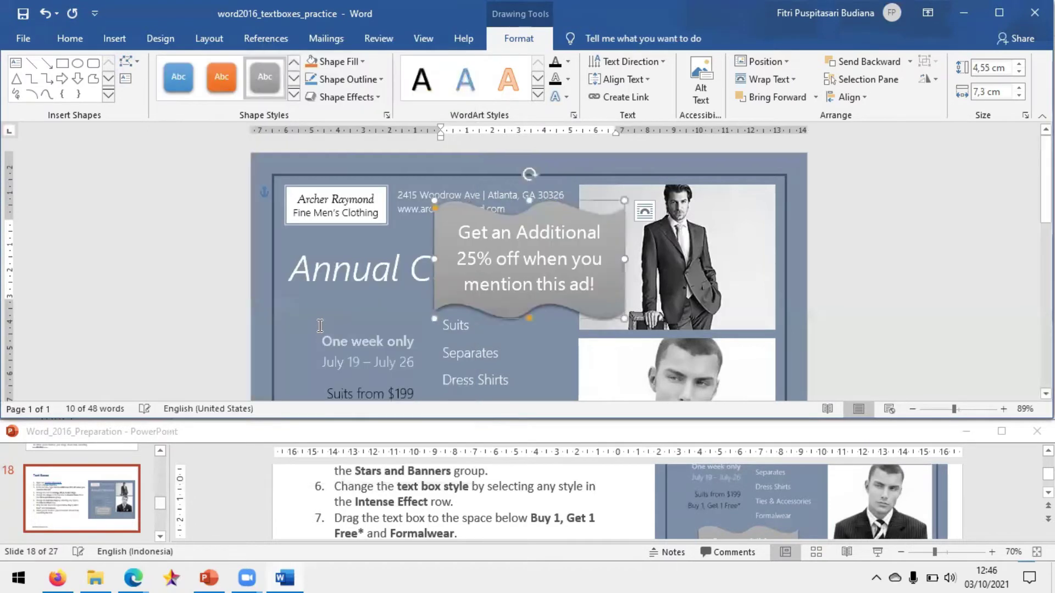
{"action": "left_click", "coordinate": [482, 521]}
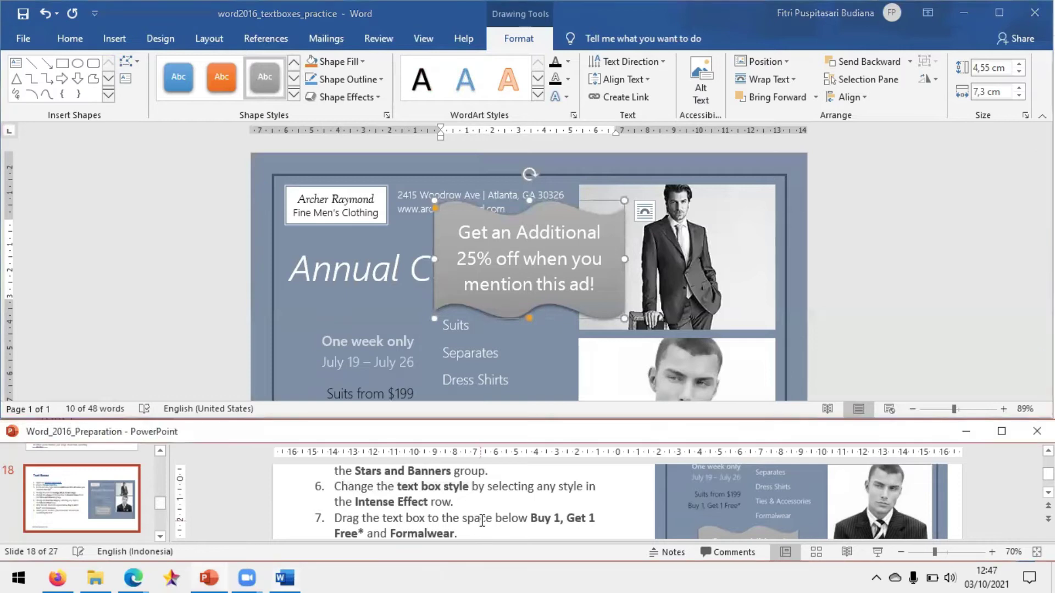
{"action": "scroll", "coordinate": [482, 521], "scroll_direction": "down", "scroll_amount": 3}
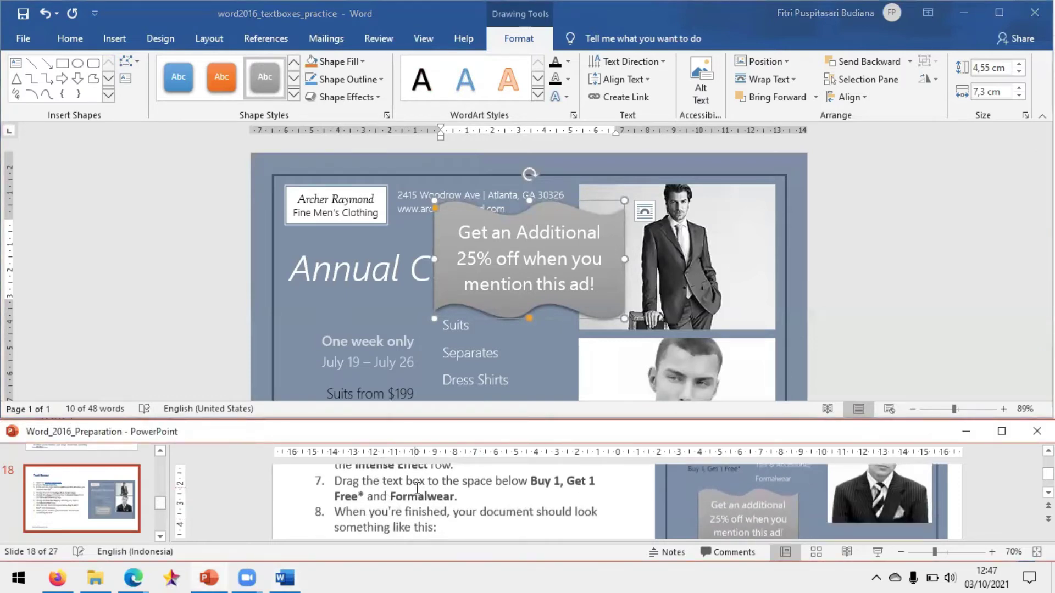
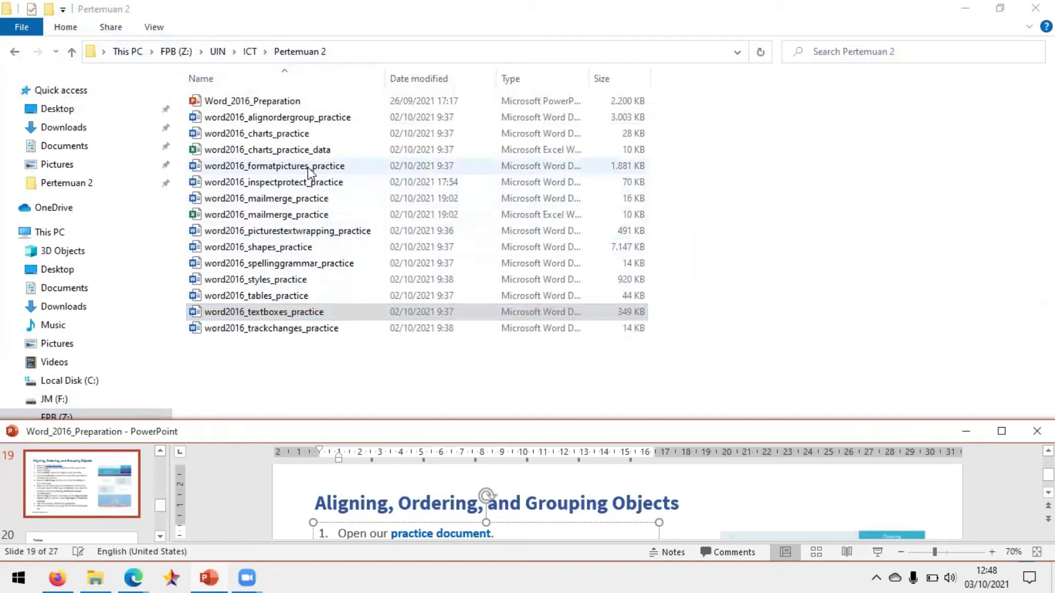
- Open word2016_alignordergroup_practice and bring the PowerPoint instructions on slide 19 back alongside it
{"action": "double_click", "coordinate": [304, 122]}
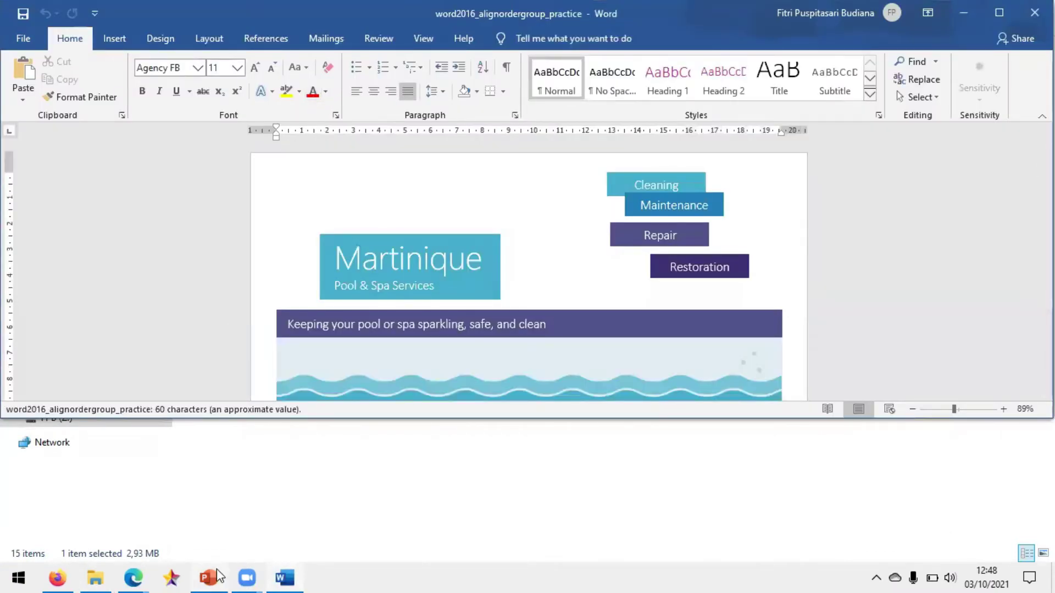
{"action": "left_click", "coordinate": [210, 577]}
{"action": "left_click", "coordinate": [798, 499]}
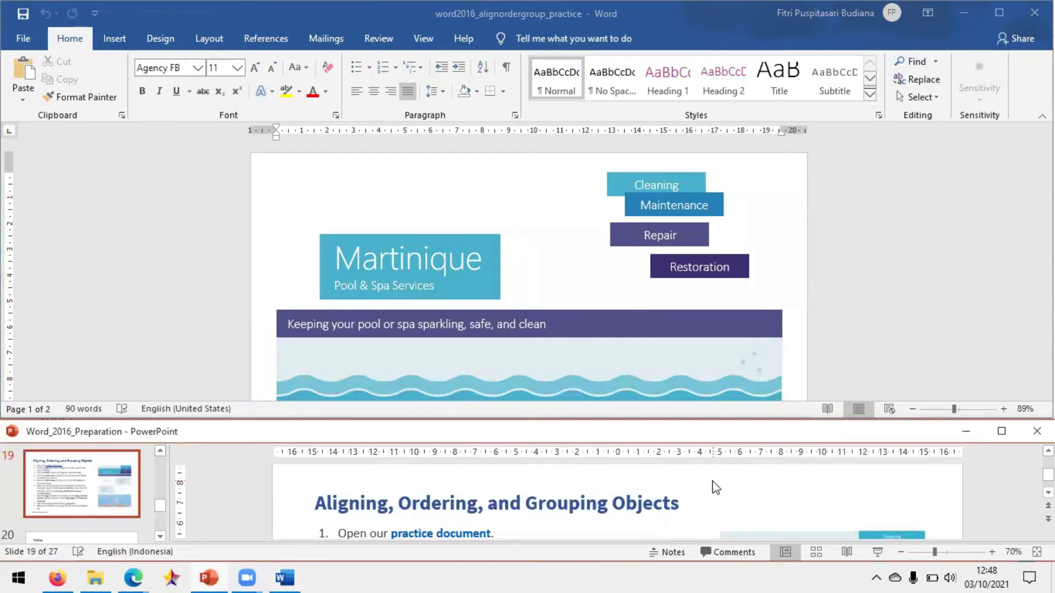
{"action": "scroll", "coordinate": [709, 486], "scroll_direction": "down", "scroll_amount": 1}
{"action": "scroll", "coordinate": [708, 485], "scroll_direction": "down", "scroll_amount": 1}
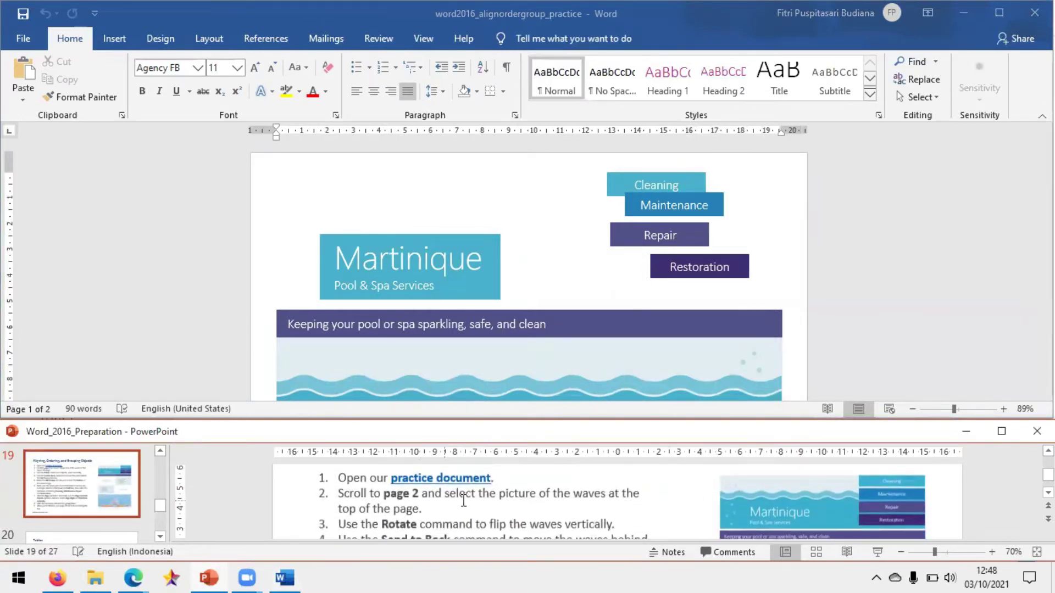
- Flip the waves picture at the top of page 2 vertically
{"action": "left_click", "coordinate": [851, 263]}
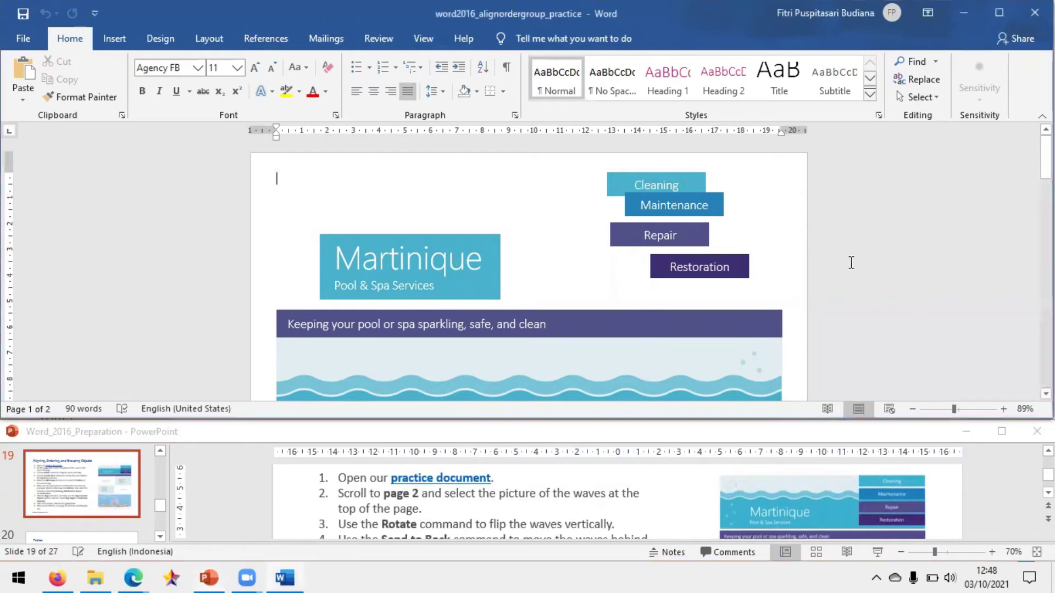
{"action": "scroll", "coordinate": [851, 263], "scroll_direction": "down", "scroll_amount": 10}
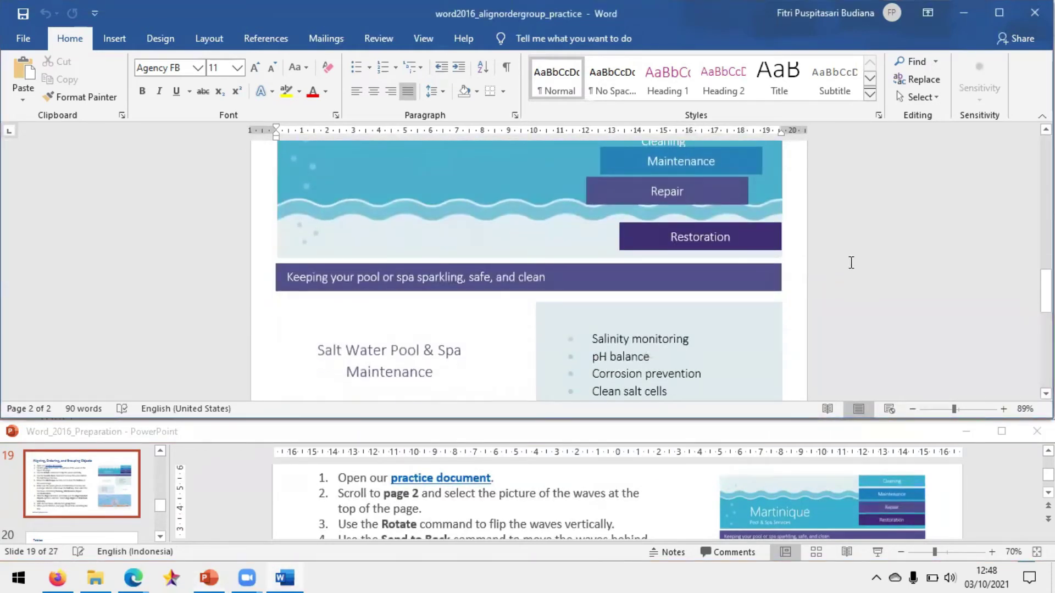
{"action": "scroll", "coordinate": [852, 263], "scroll_direction": "up", "scroll_amount": 2}
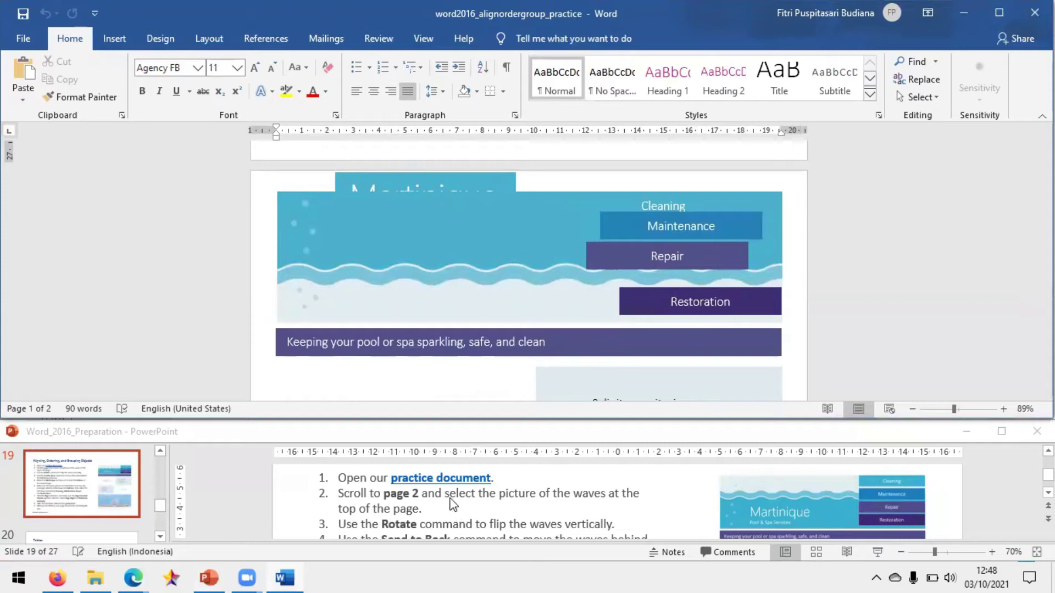
{"action": "left_click", "coordinate": [176, 332]}
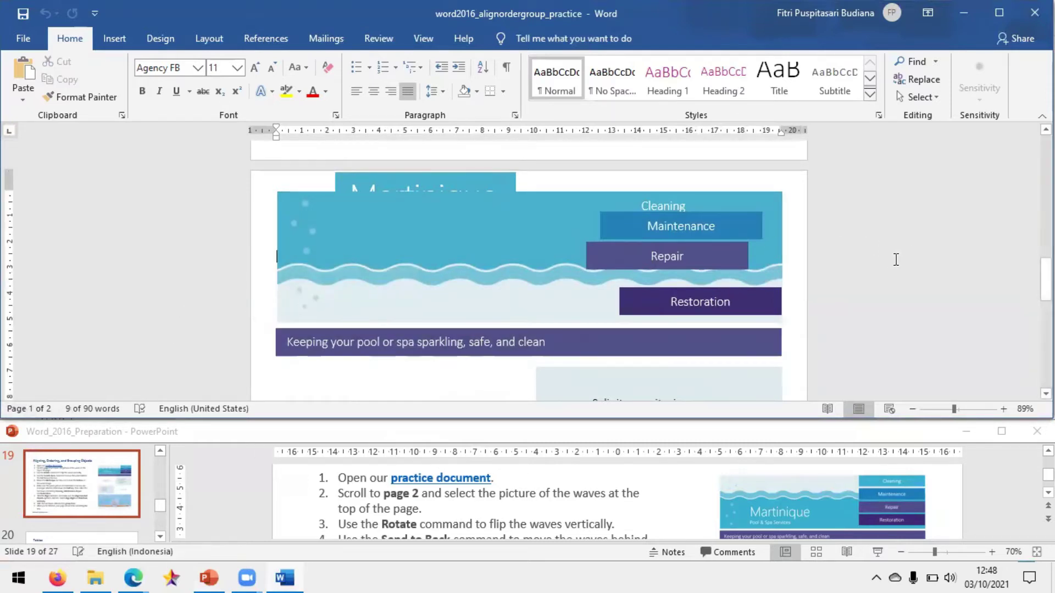
{"action": "scroll", "coordinate": [879, 259], "scroll_direction": "down", "scroll_amount": 10}
{"action": "scroll", "coordinate": [861, 250], "scroll_direction": "up", "scroll_amount": 10}
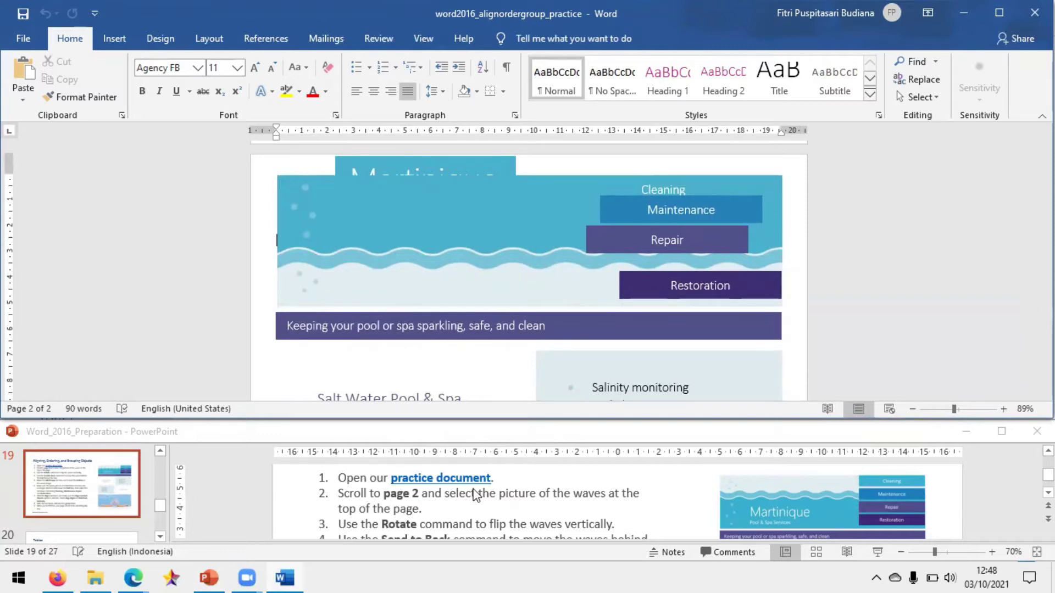
{"action": "left_click", "coordinate": [405, 240]}
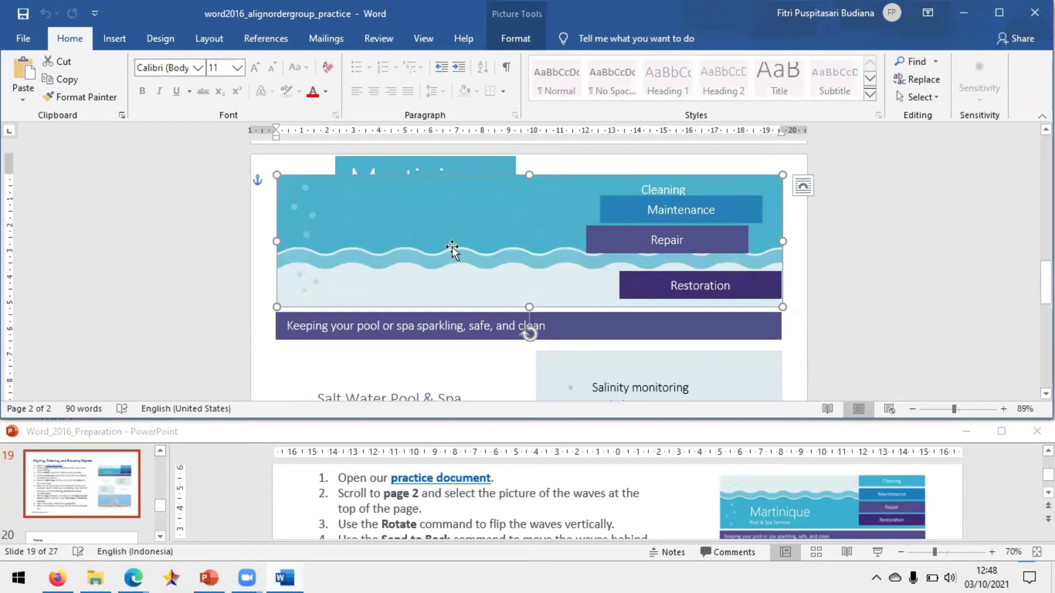
{"action": "scroll", "coordinate": [368, 511], "scroll_direction": "down", "scroll_amount": 1}
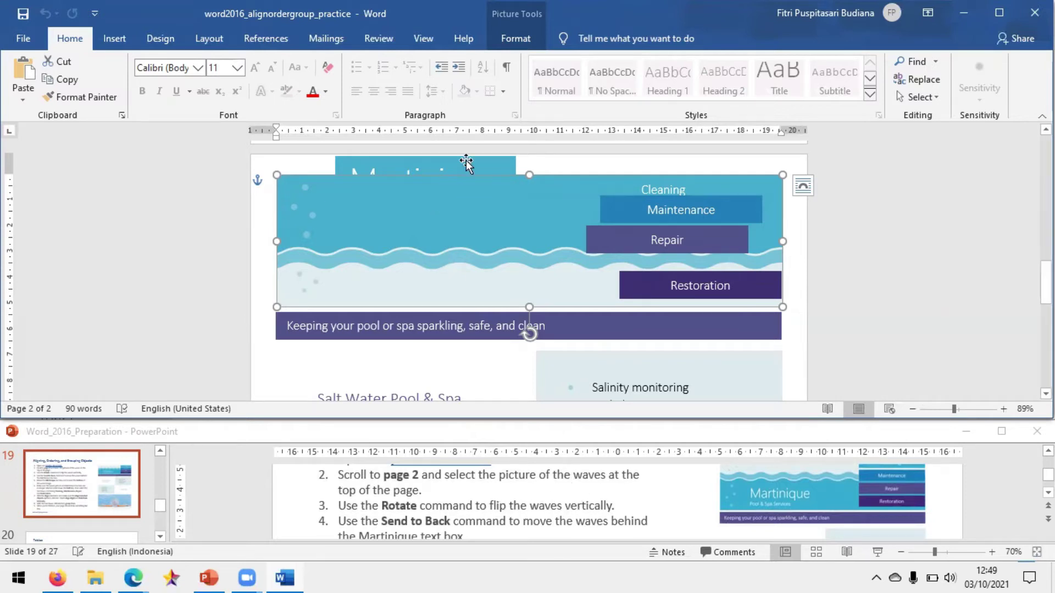
{"action": "left_click", "coordinate": [510, 40]}
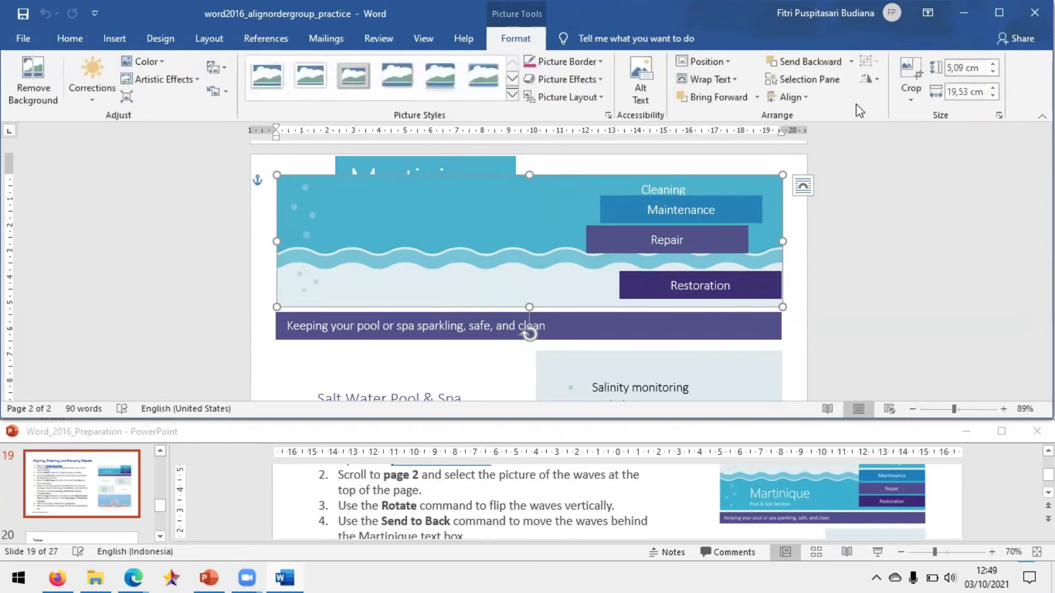
{"action": "left_click", "coordinate": [874, 80]}
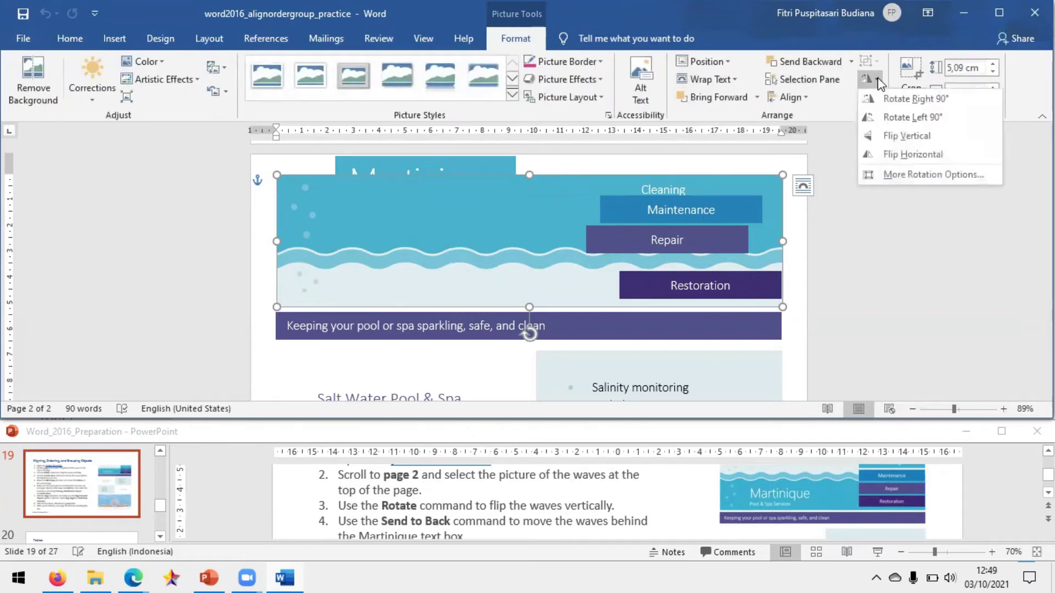
{"action": "left_click", "coordinate": [913, 144]}
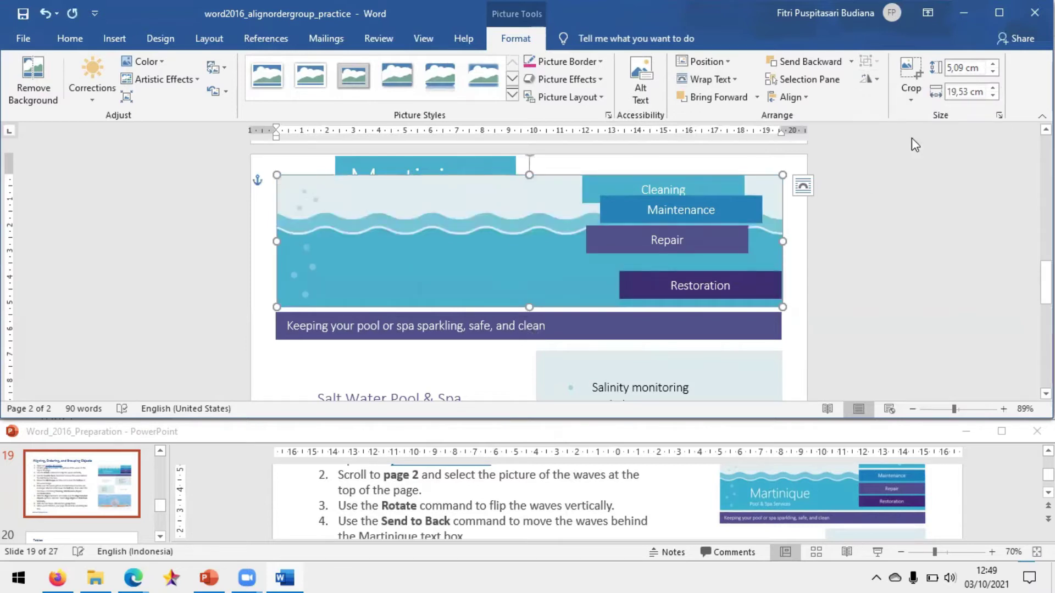
- Send the waves picture at the top of page 2 to the back, behind the Martinique text box
{"action": "left_click", "coordinate": [474, 491]}
{"action": "scroll", "coordinate": [469, 493], "scroll_direction": "down", "scroll_amount": 2}
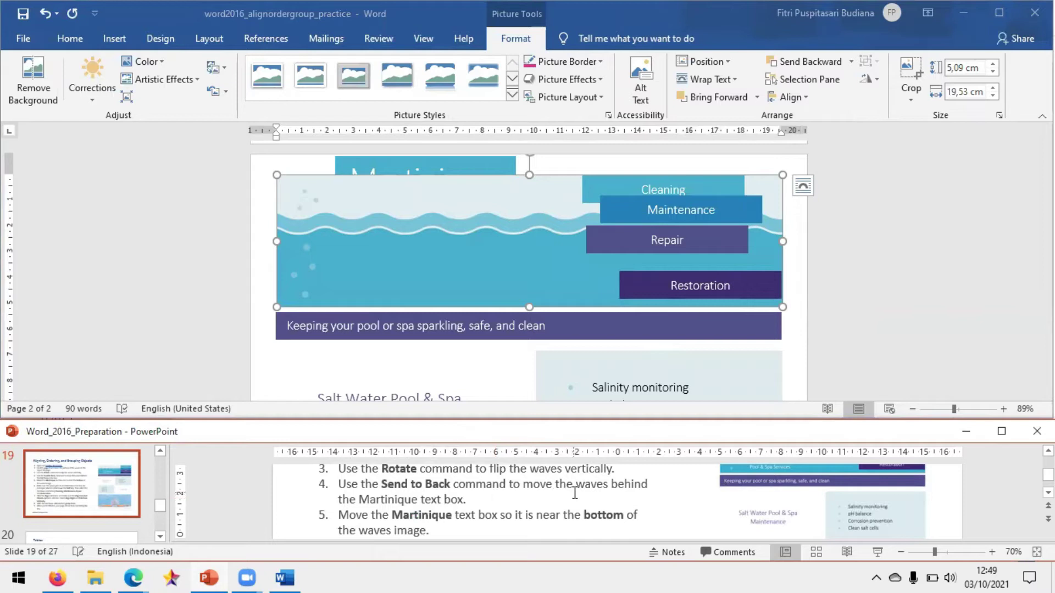
{"action": "left_click", "coordinate": [466, 260]}
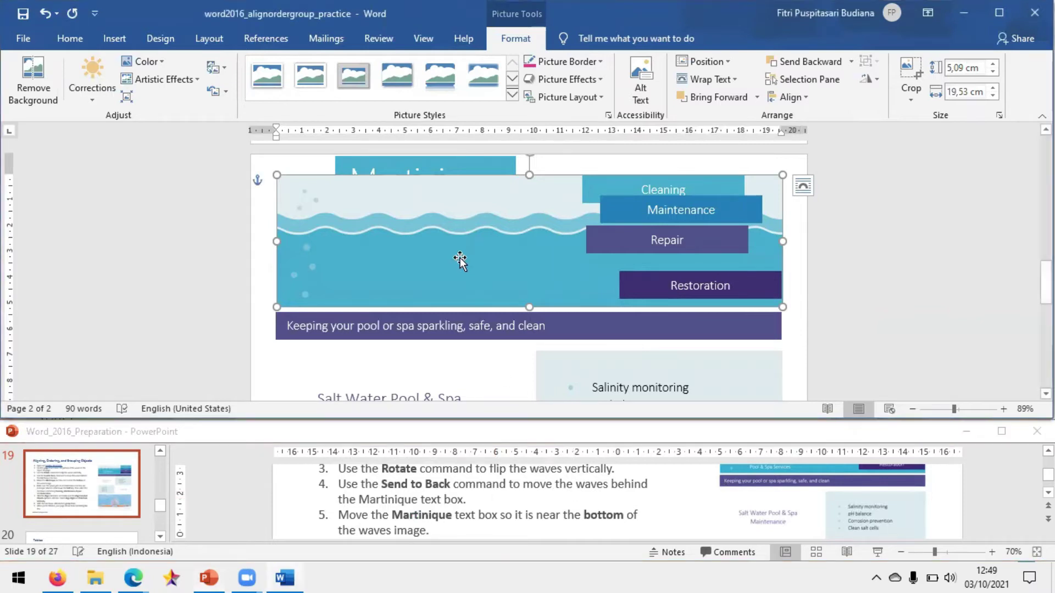
{"action": "left_click", "coordinate": [852, 61]}
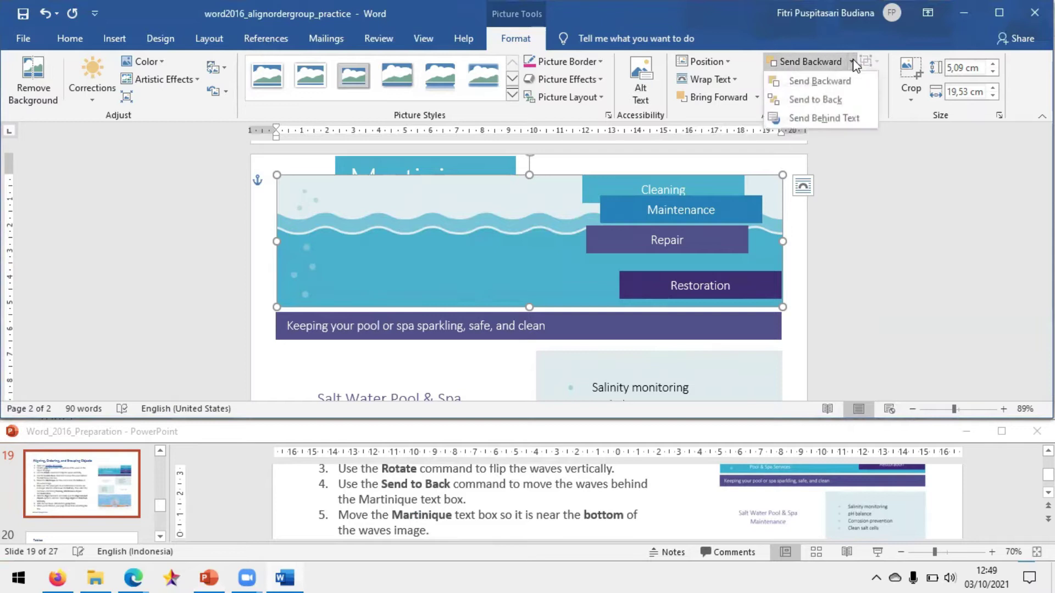
{"action": "left_click", "coordinate": [829, 99]}
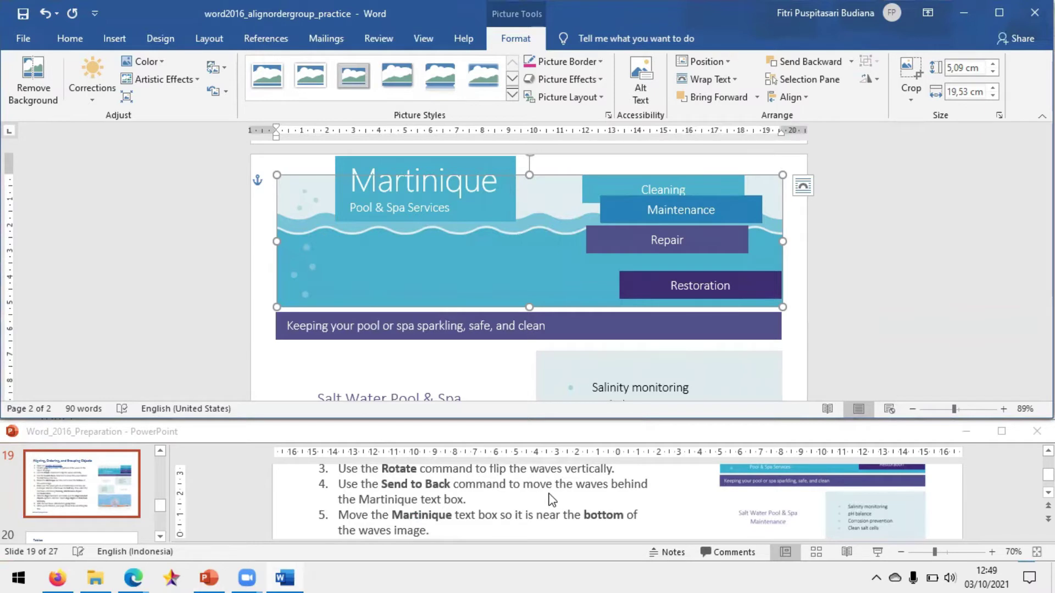
- Move the Martinique text box down to the lower part of the waves picture, as instruction 5 asks, and deselect it
{"action": "left_click", "coordinate": [435, 167]}
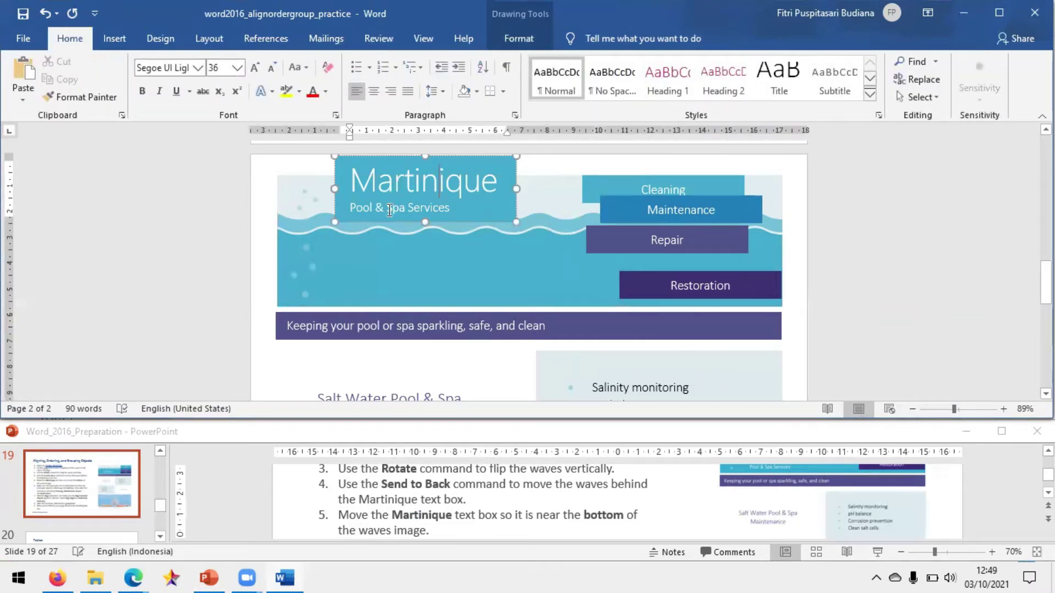
{"action": "left_click", "coordinate": [530, 512]}
{"action": "scroll", "coordinate": [452, 513], "scroll_direction": "down", "scroll_amount": 1}
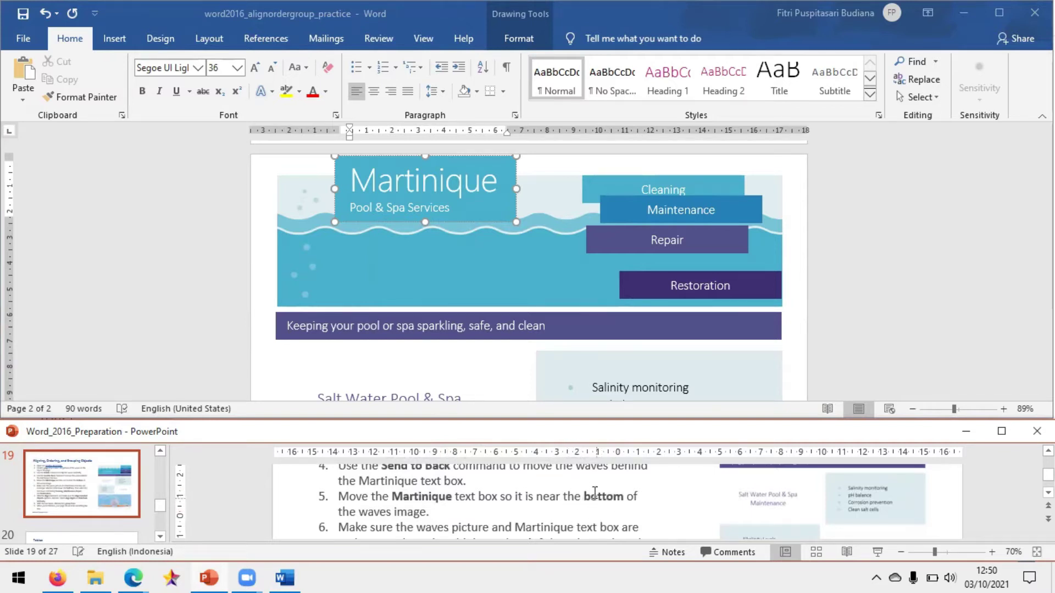
{"action": "left_click", "coordinate": [479, 156]}
{"action": "left_click_drag", "start_coordinate": [486, 157], "coordinate": [497, 238]}
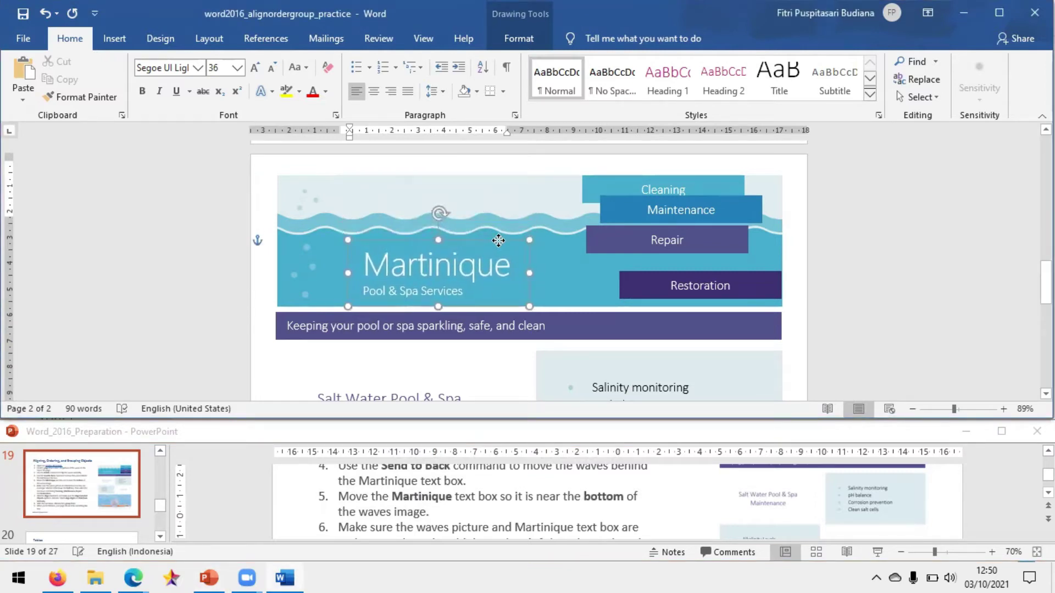
{"action": "left_click", "coordinate": [836, 322]}
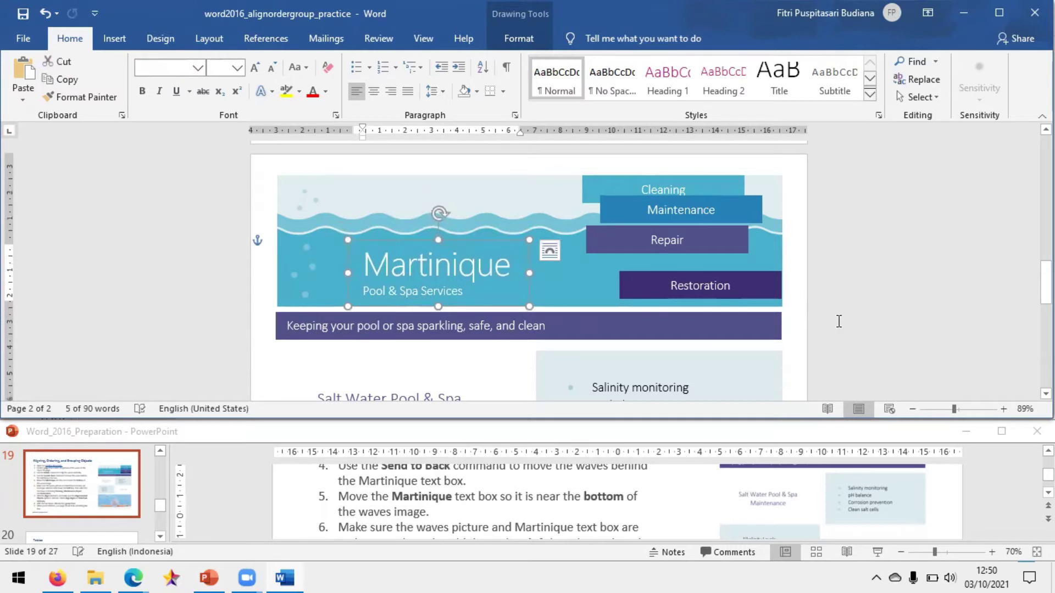
- Read instruction 6 on slide 19 about selecting the service text boxes and review the instructions before it
{"action": "left_click", "coordinate": [486, 552]}
{"action": "scroll", "coordinate": [496, 512], "scroll_direction": "down", "scroll_amount": 3}
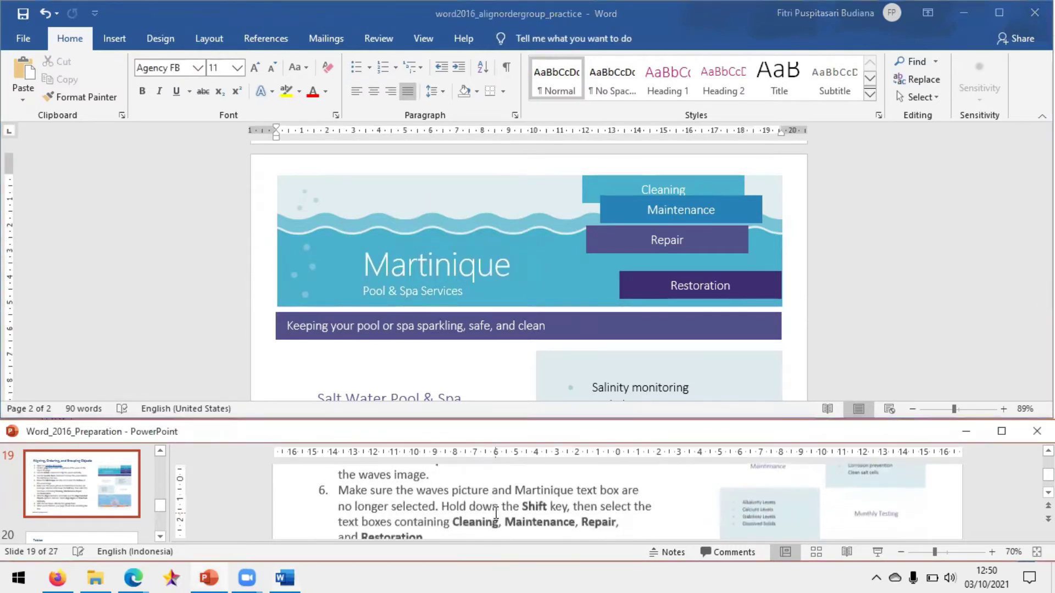
{"action": "scroll", "coordinate": [392, 497], "scroll_direction": "down", "scroll_amount": 1}
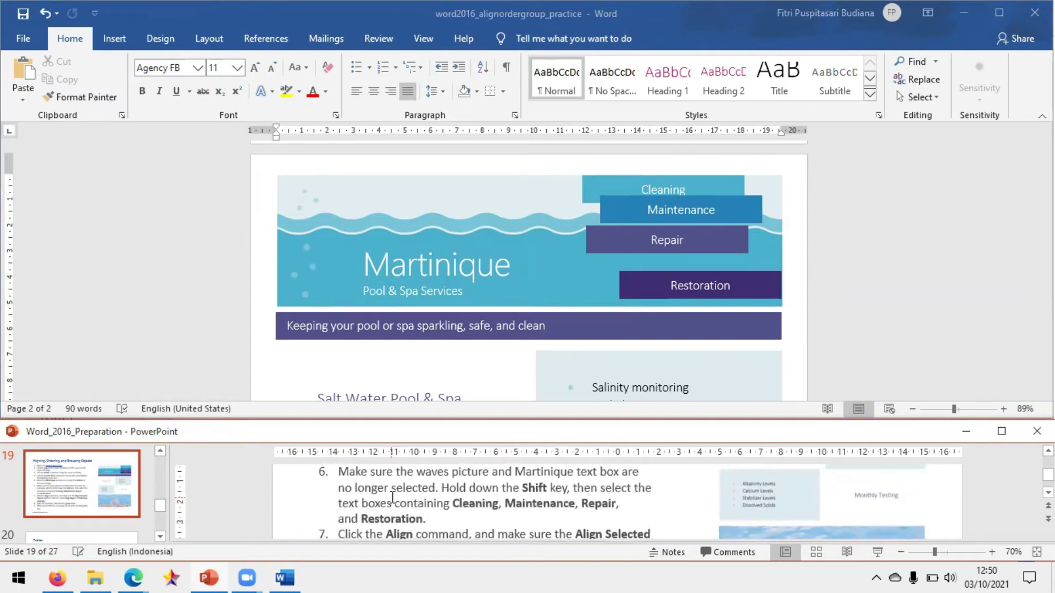
{"action": "left_click", "coordinate": [476, 489]}
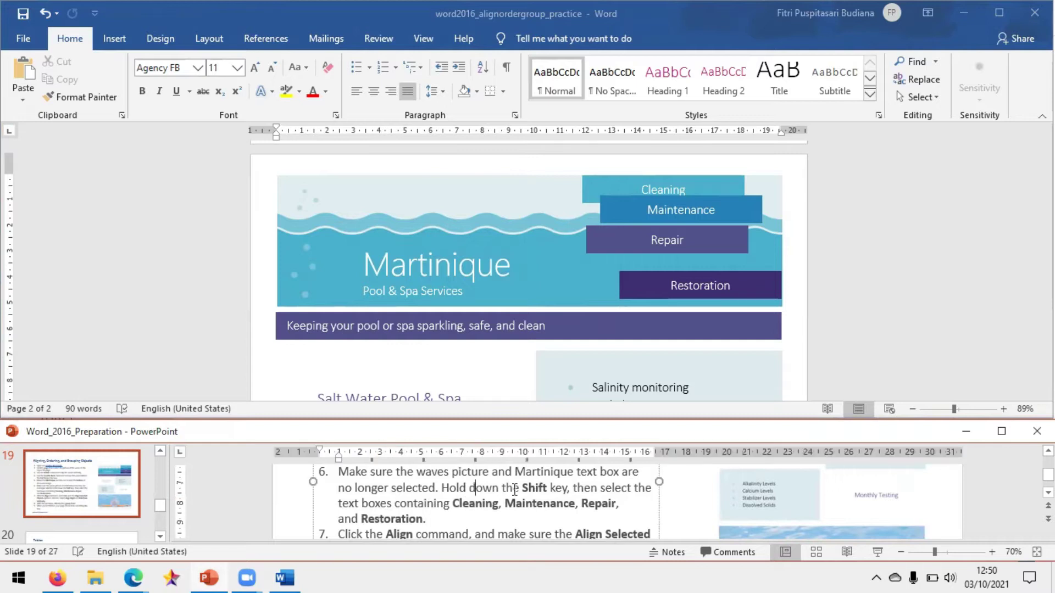
{"action": "left_click_drag", "start_coordinate": [443, 487], "coordinate": [567, 483]}
{"action": "left_click_drag", "start_coordinate": [338, 471], "coordinate": [369, 472]}
{"action": "scroll", "coordinate": [439, 475], "scroll_direction": "up", "scroll_amount": 1}
{"action": "scroll", "coordinate": [438, 475], "scroll_direction": "up", "scroll_amount": 5}
{"action": "scroll", "coordinate": [457, 506], "scroll_direction": "down", "scroll_amount": 5}
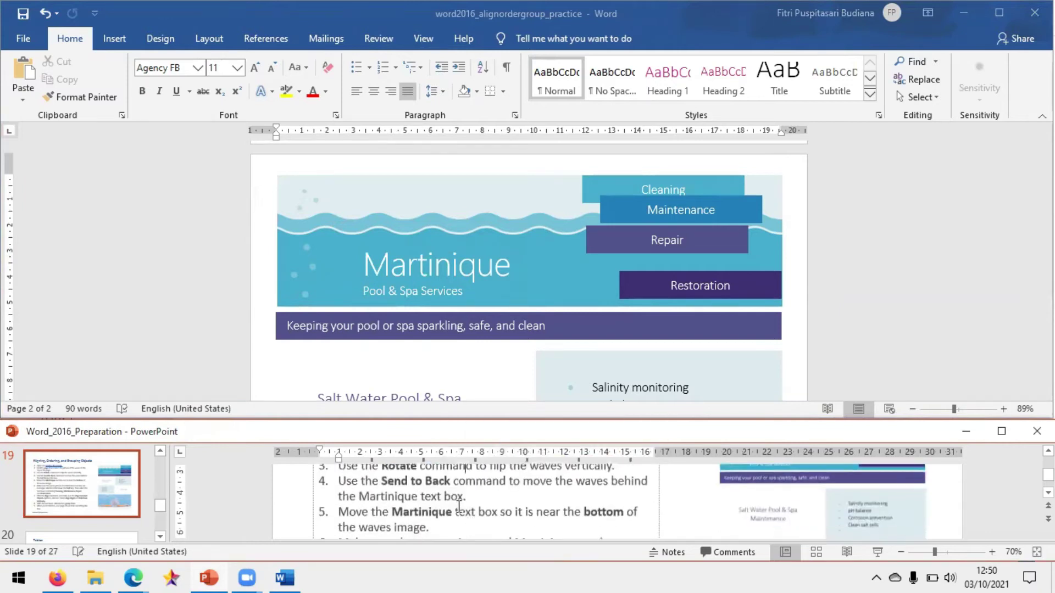
{"action": "scroll", "coordinate": [457, 507], "scroll_direction": "down", "scroll_amount": 2}
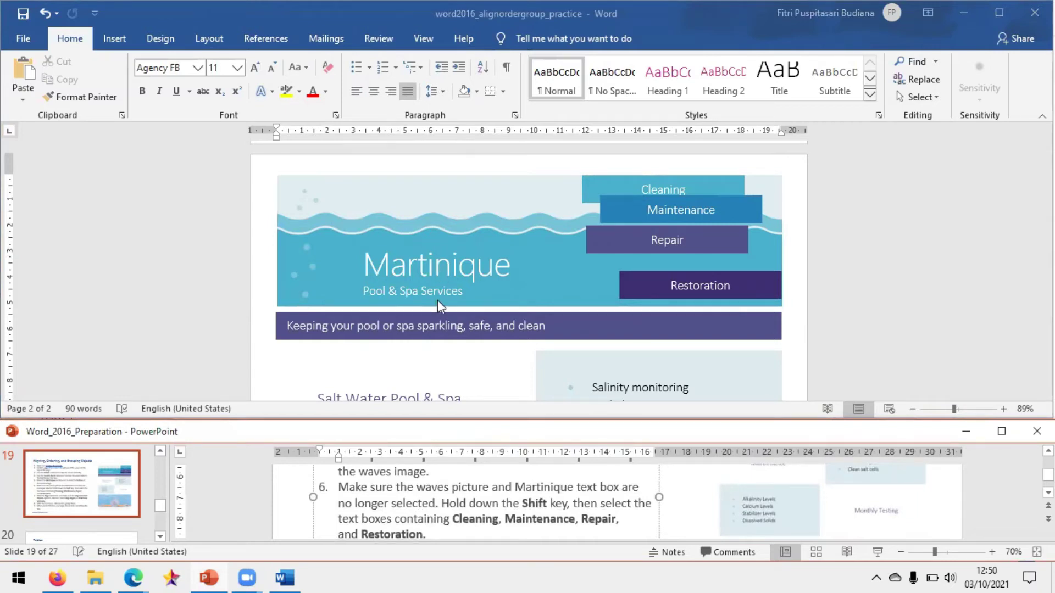
{"action": "scroll", "coordinate": [502, 493], "scroll_direction": "down", "scroll_amount": 1}
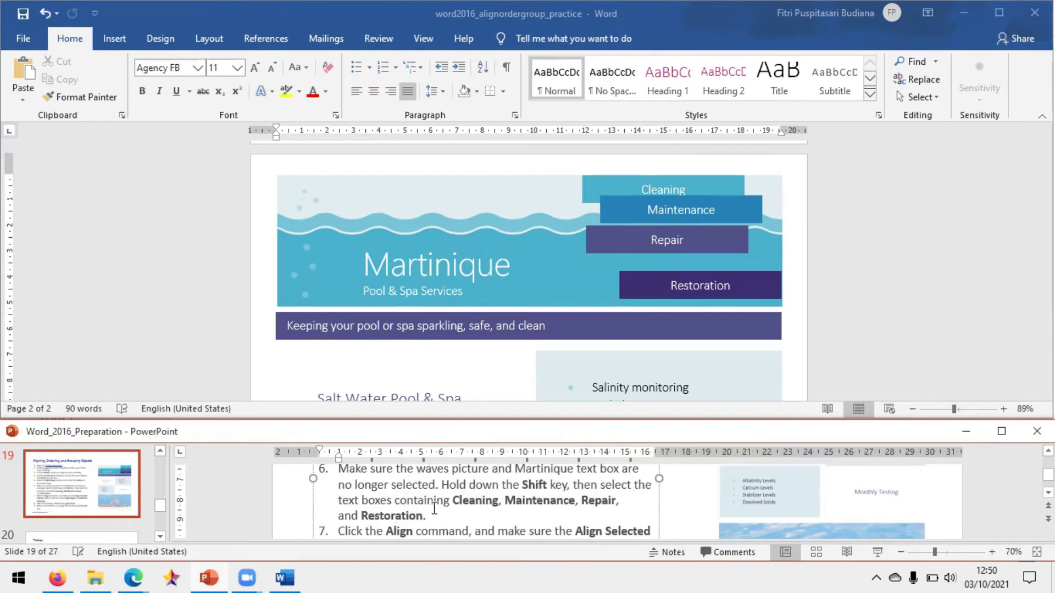
- Align the Cleaning, Maintenance, Repair and Restoration text boxes to the right relative to each other and distribute them vertically
{"action": "left_click", "coordinate": [637, 191]}
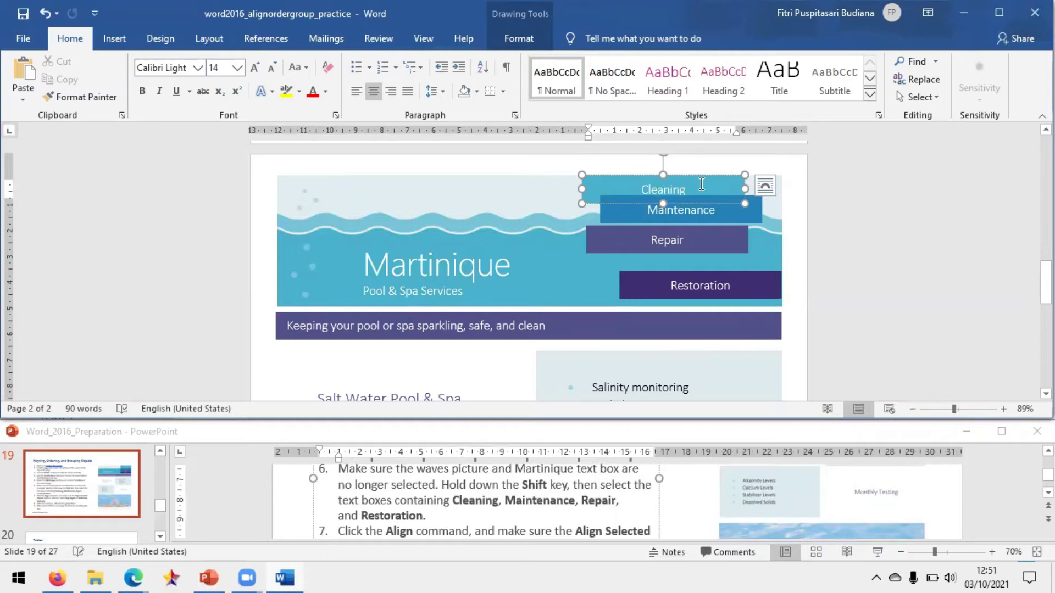
{"action": "left_click", "coordinate": [731, 214], "text": "shift"}
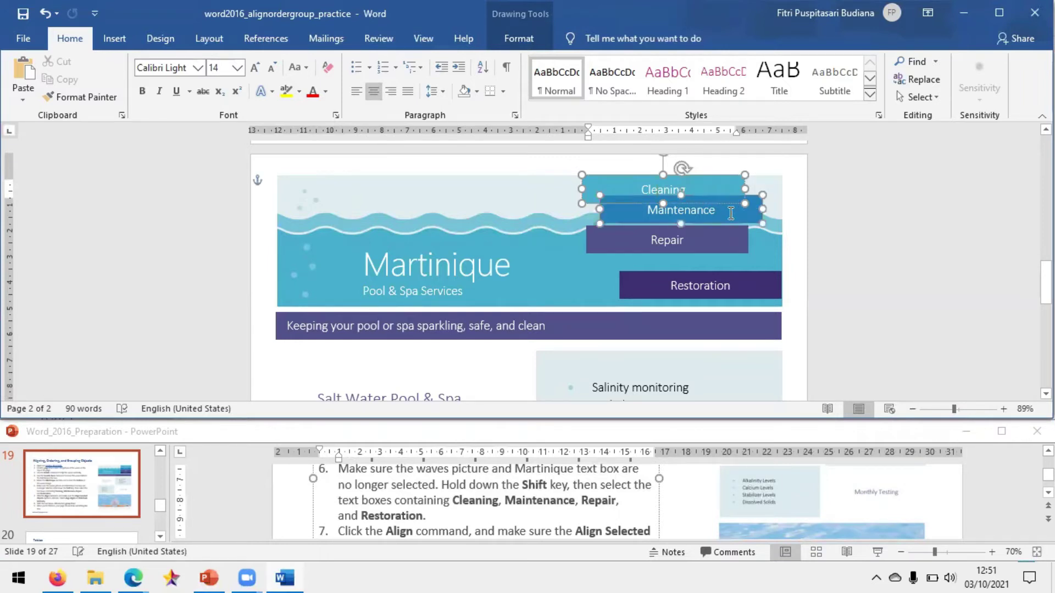
{"action": "left_click", "coordinate": [720, 243], "text": "shift"}
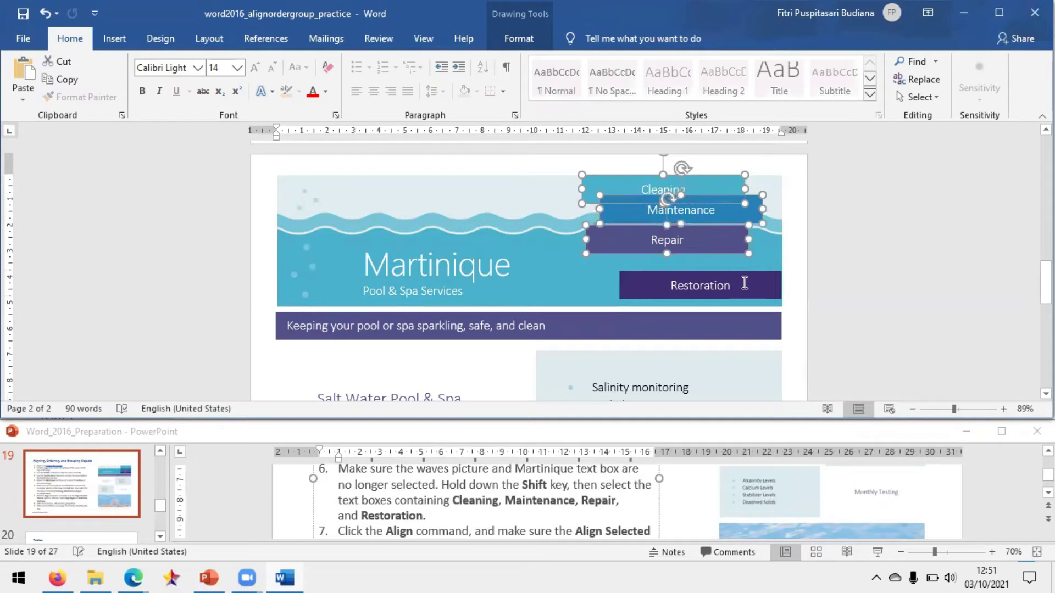
{"action": "left_click", "coordinate": [746, 283], "text": "shift"}
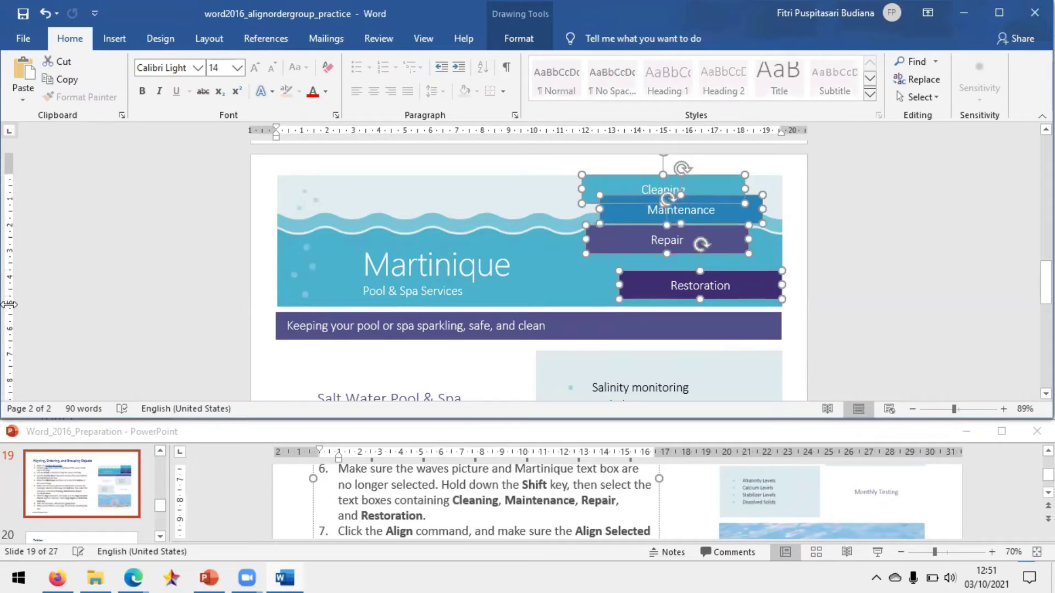
{"action": "scroll", "coordinate": [536, 501], "scroll_direction": "down", "scroll_amount": 1}
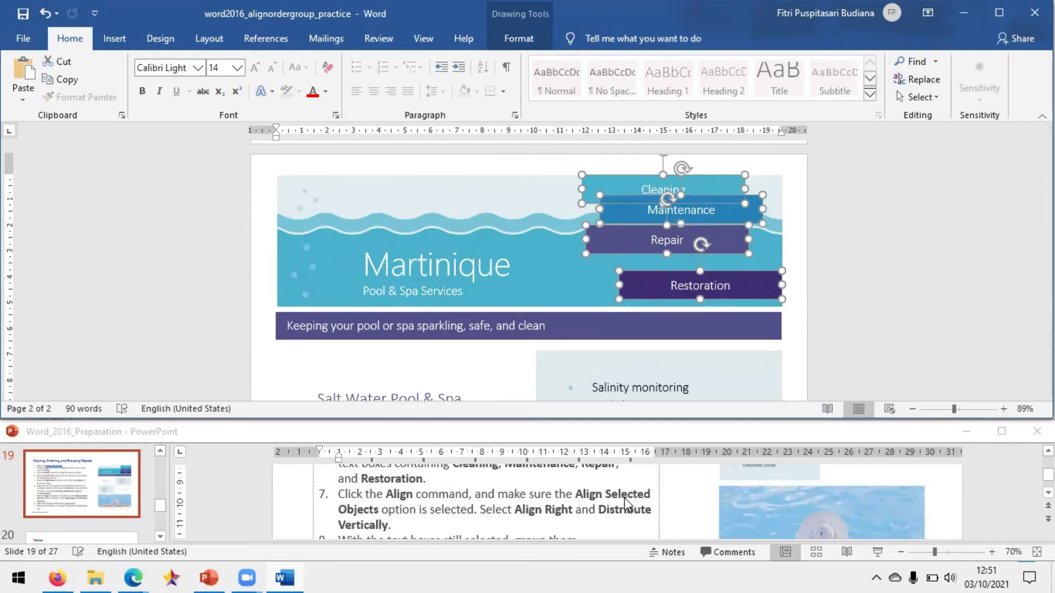
{"action": "left_click", "coordinate": [512, 37]}
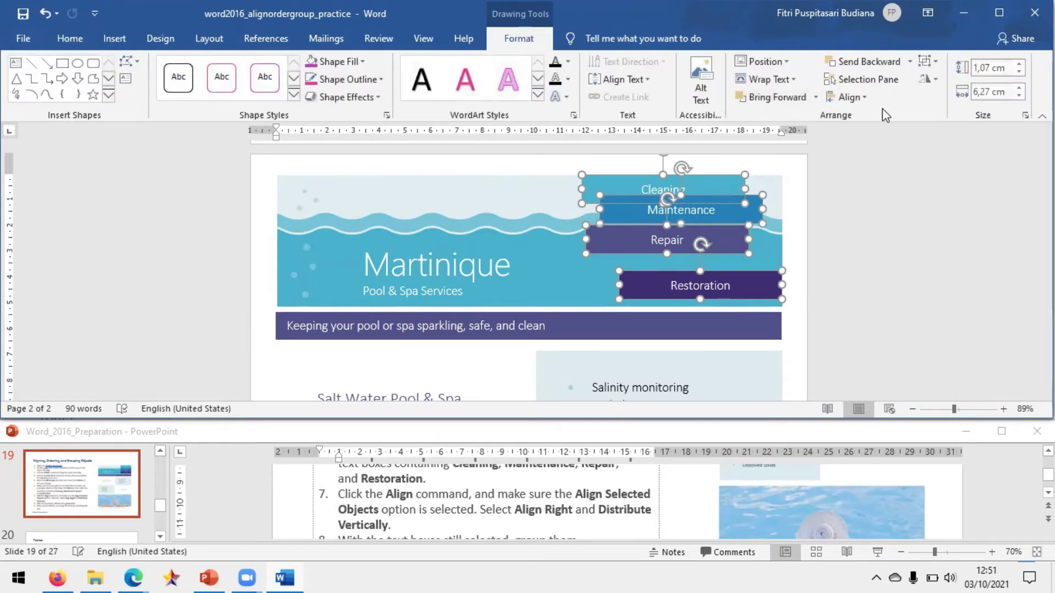
{"action": "left_click", "coordinate": [865, 100]}
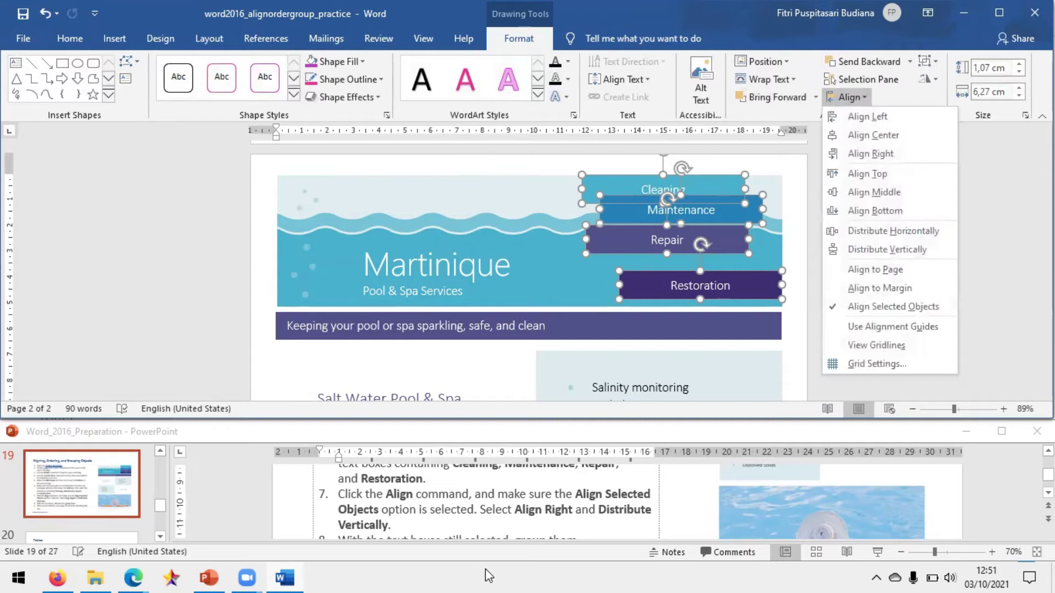
{"action": "left_click", "coordinate": [893, 153]}
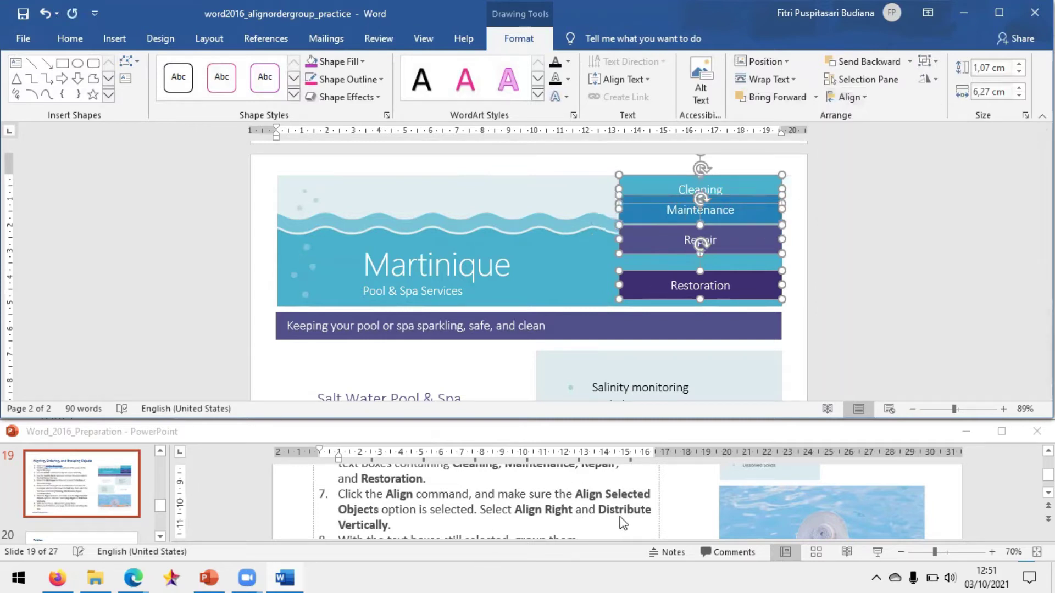
{"action": "left_click", "coordinate": [849, 97]}
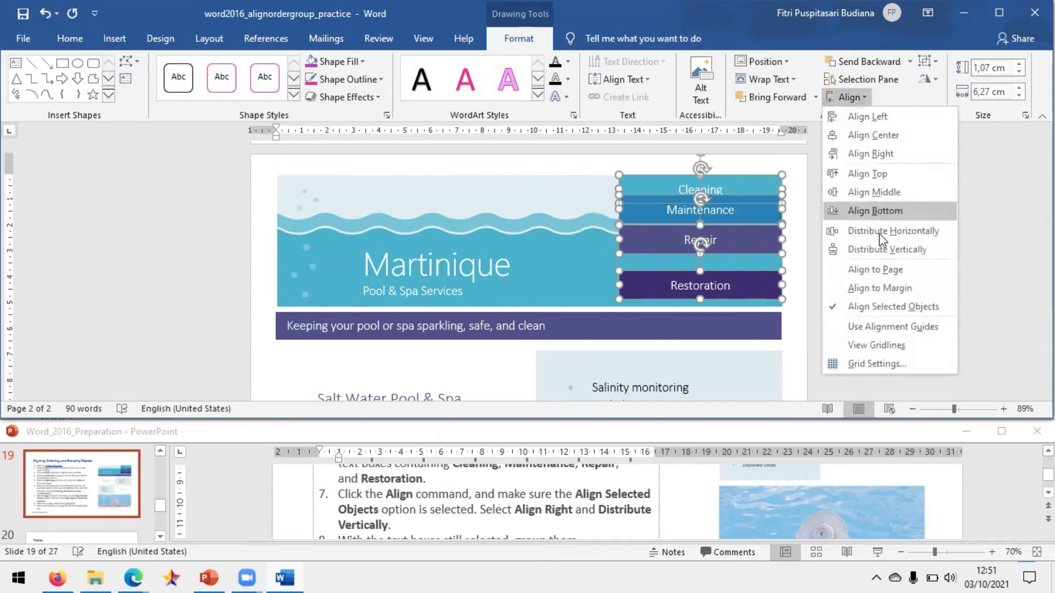
{"action": "left_click", "coordinate": [885, 252]}
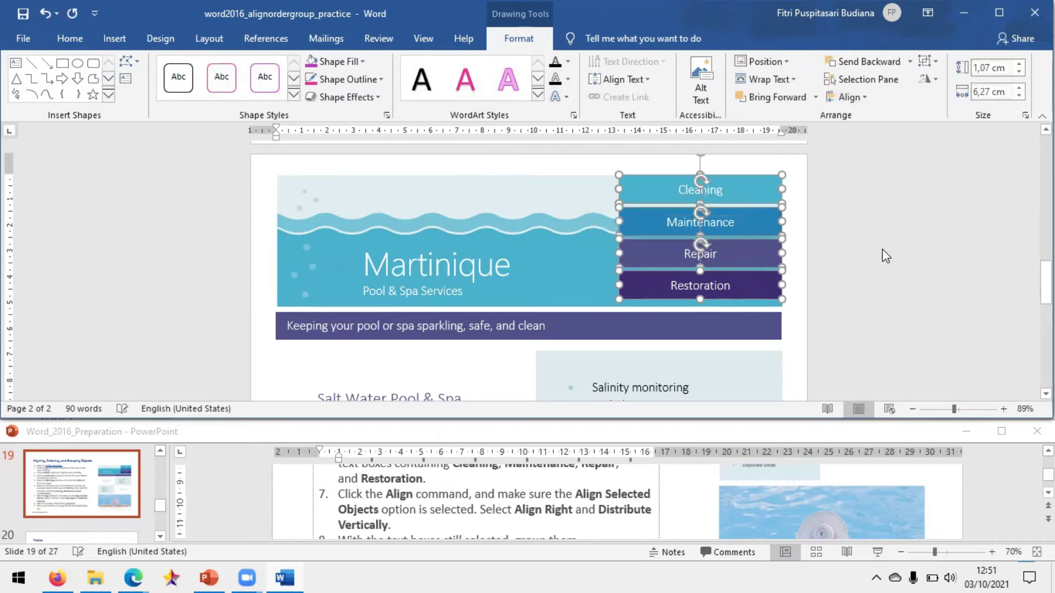
- Group the four aligned service text boxes and compare the flyer with the sample picture on slide 19
{"action": "left_click", "coordinate": [649, 513]}
{"action": "scroll", "coordinate": [648, 513], "scroll_direction": "down", "scroll_amount": 3}
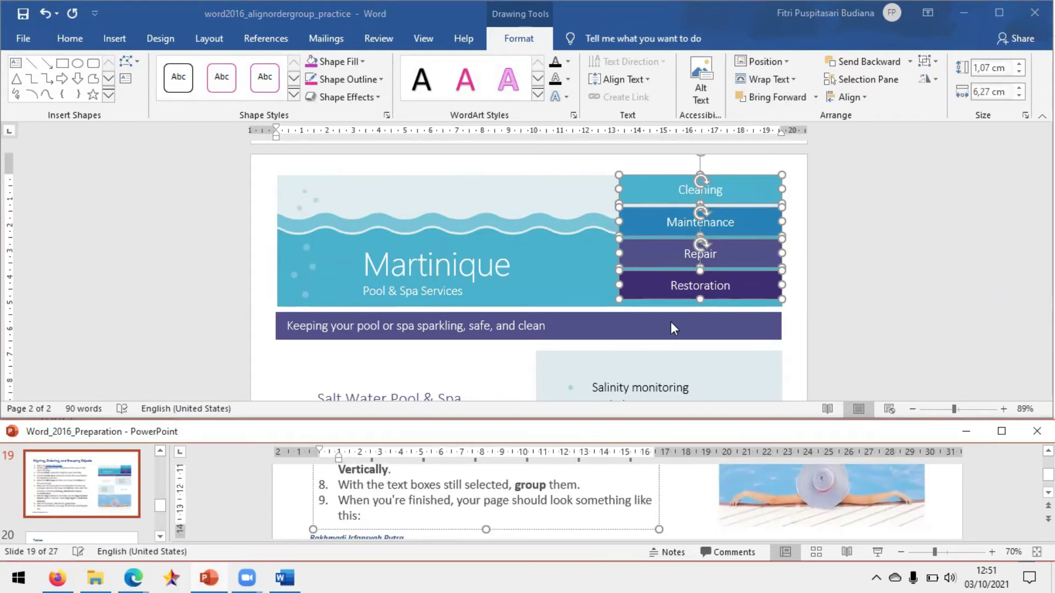
{"action": "left_click", "coordinate": [937, 67]}
{"action": "left_click", "coordinate": [937, 67]}
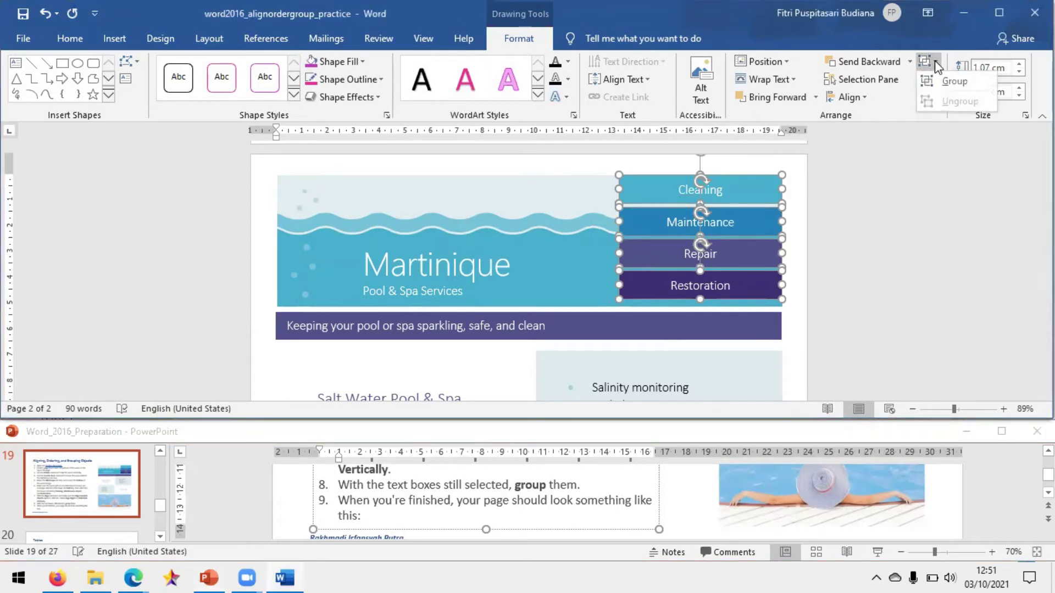
{"action": "left_click", "coordinate": [944, 81]}
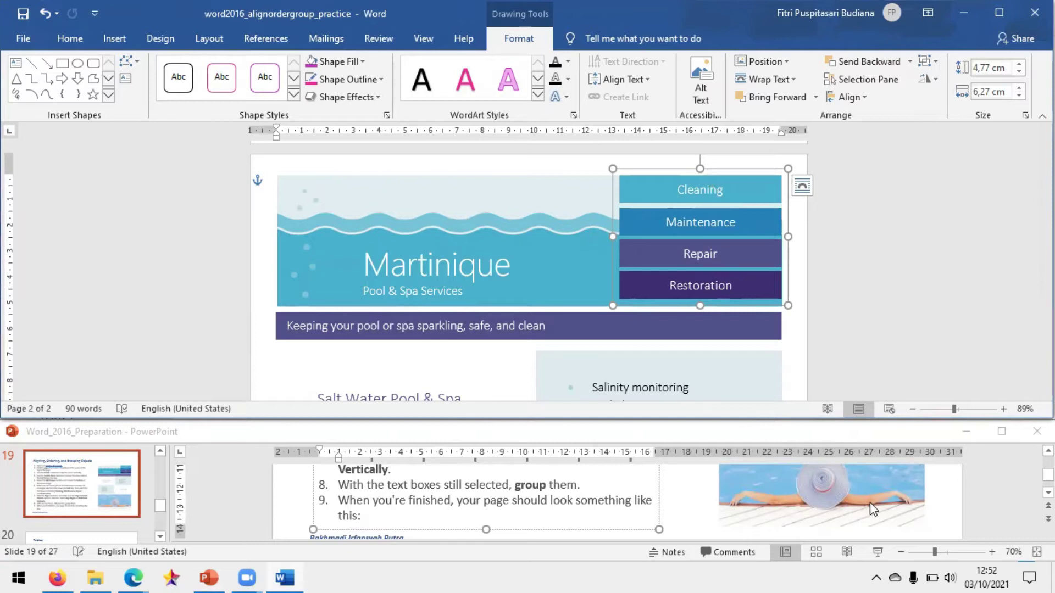
{"action": "left_click", "coordinate": [556, 502]}
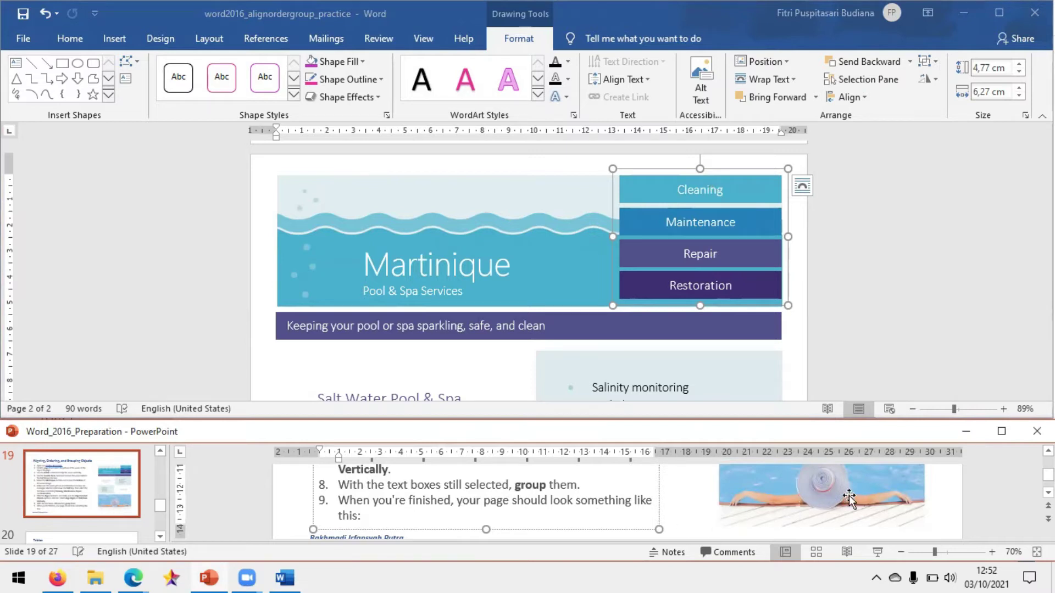
{"action": "left_click", "coordinate": [956, 513]}
{"action": "scroll", "coordinate": [959, 510], "scroll_direction": "up", "scroll_amount": 8}
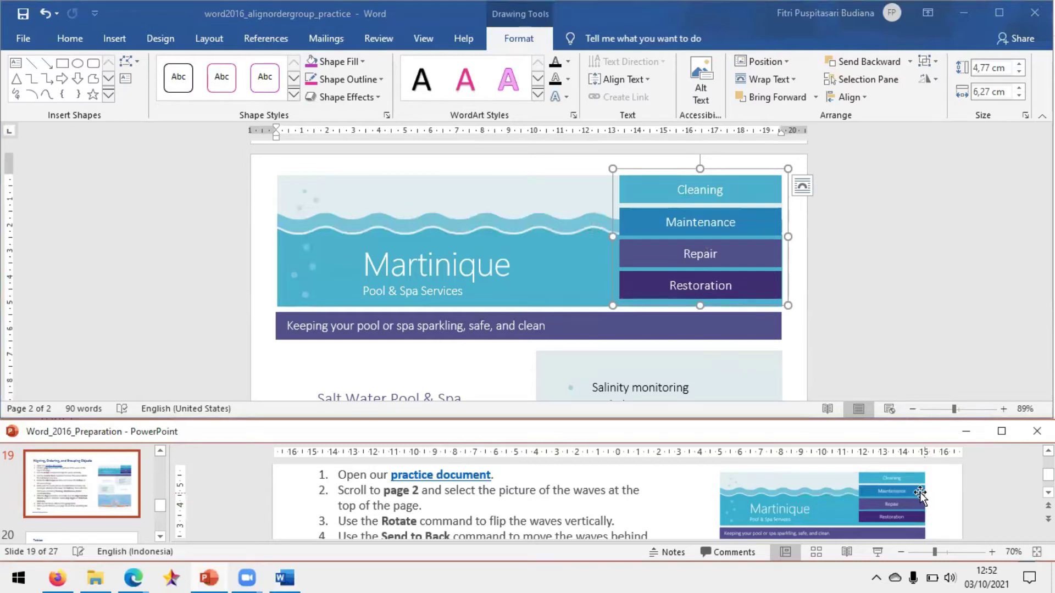
{"action": "left_click", "coordinate": [872, 490]}
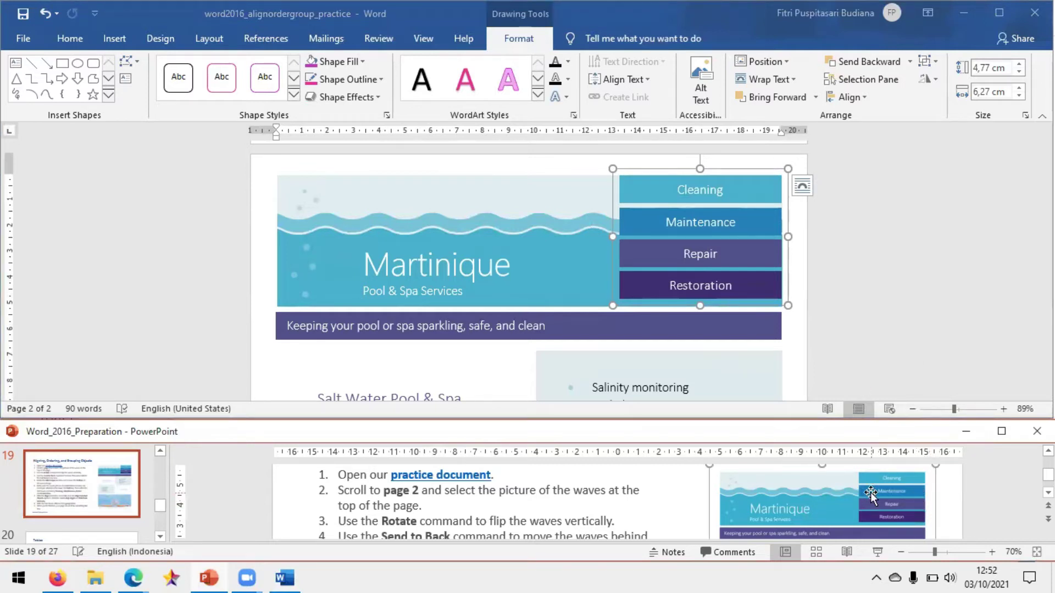
{"action": "left_click", "coordinate": [887, 304]}
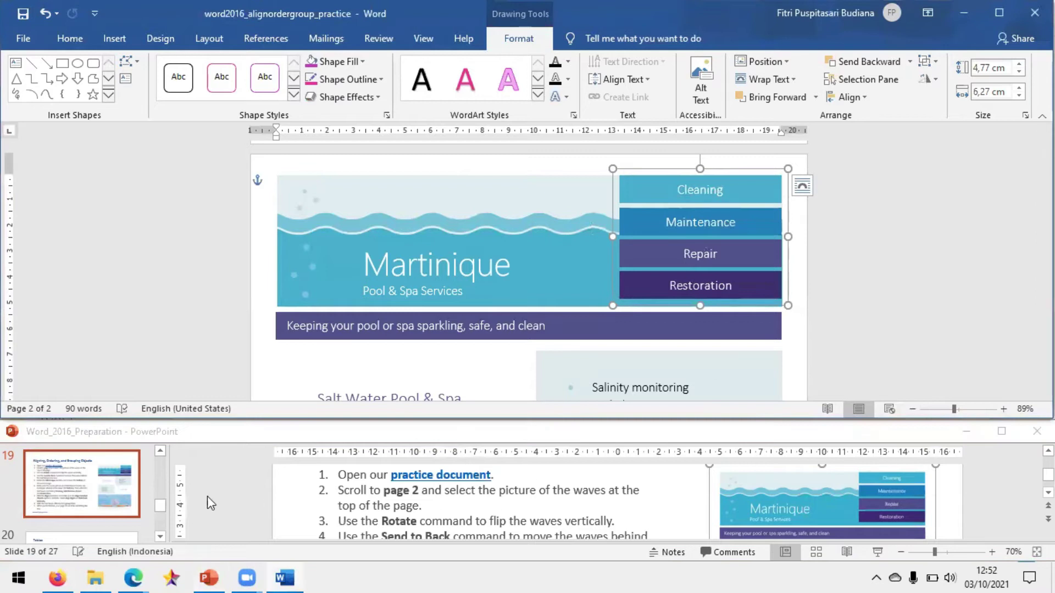
- Bring up the Tables exercise instructions on slide 20 of the PowerPoint presentation
{"action": "scroll", "coordinate": [83, 507], "scroll_direction": "down", "scroll_amount": 2}
{"action": "left_click", "coordinate": [70, 480]}
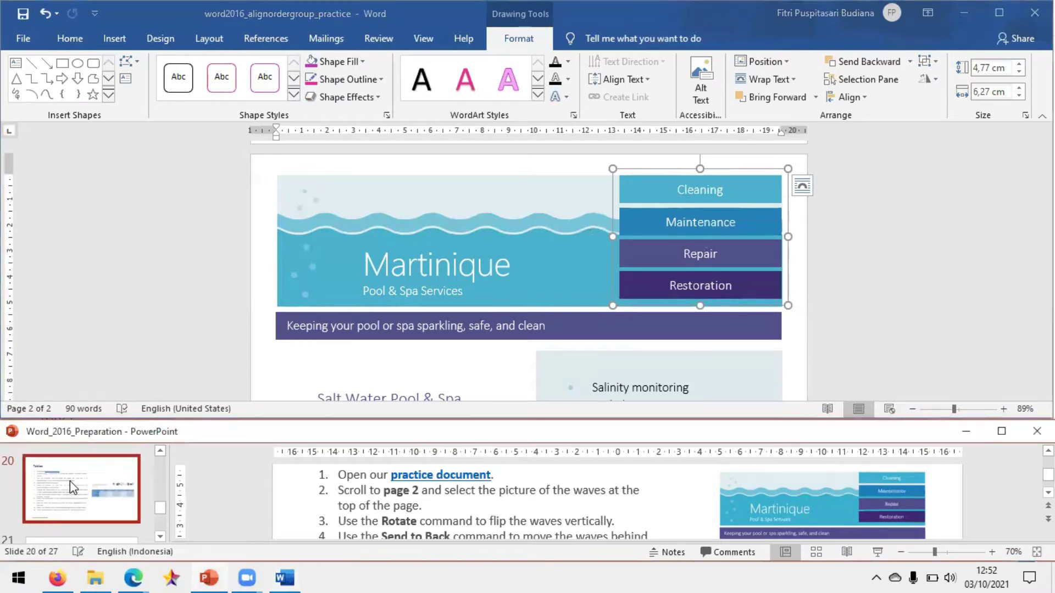
{"action": "scroll", "coordinate": [419, 516], "scroll_direction": "up", "scroll_amount": 1}
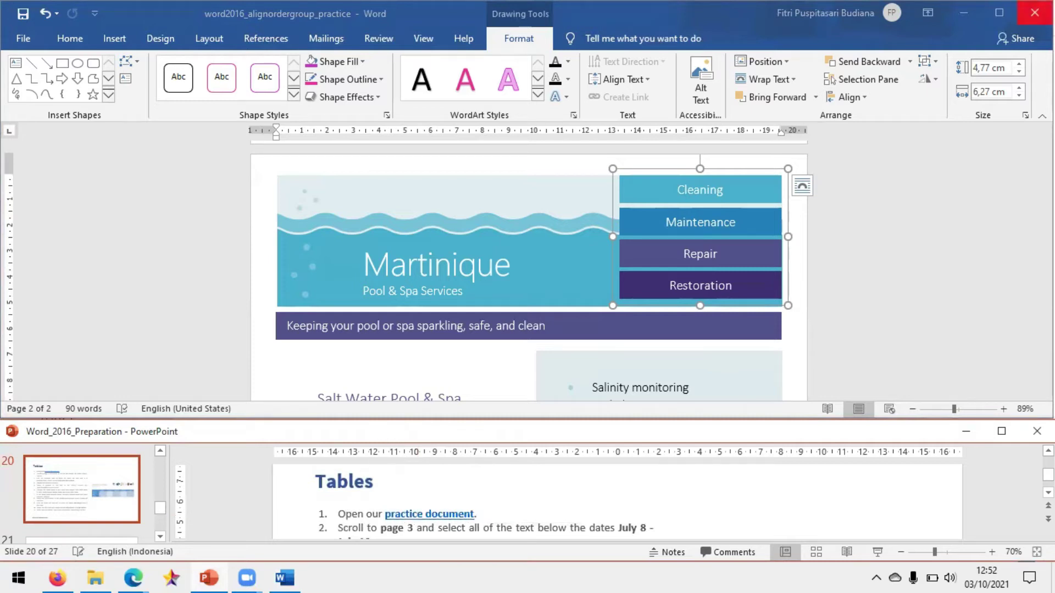
- Close the Martinique flyer without saving it and open word2016_tables_practice from the Pertemuan 2 folder
{"action": "key", "text": "alt+F4"}
{"action": "left_click", "coordinate": [543, 318]}
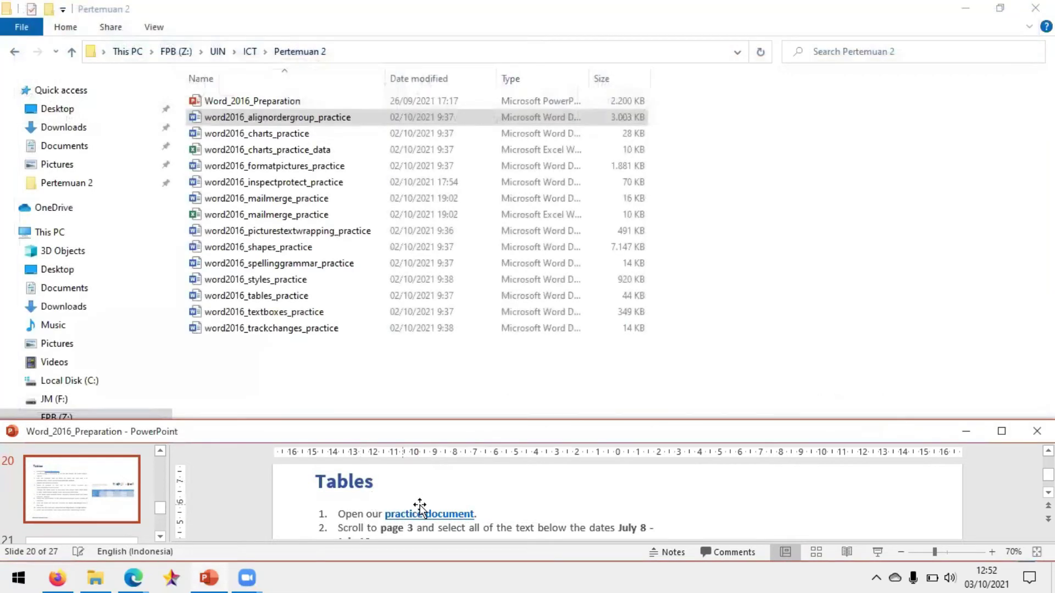
{"action": "left_click", "coordinate": [279, 297]}
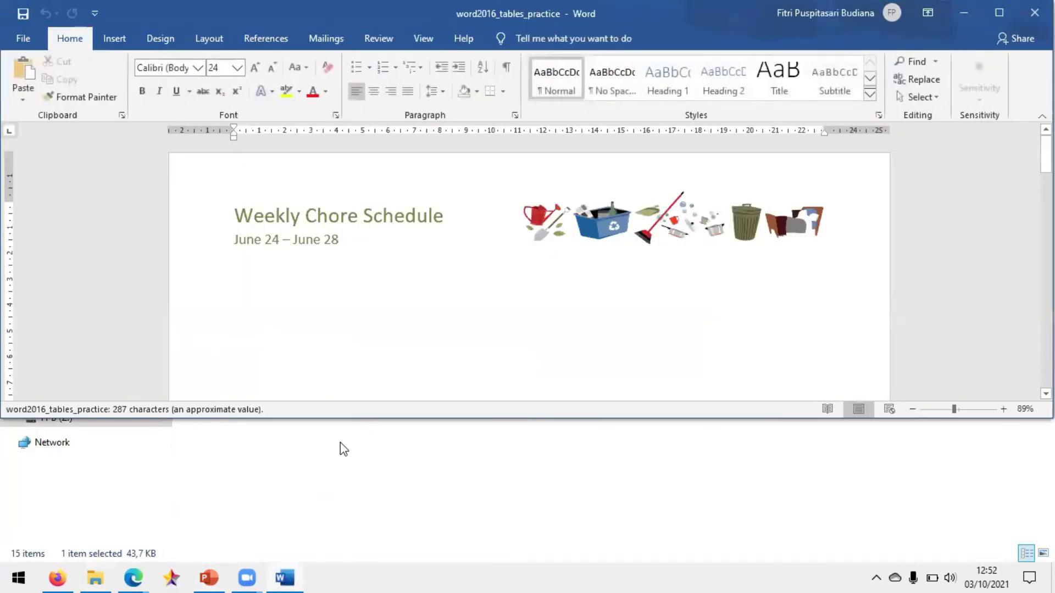
- Bring the Word_2016_Preparation slides into view beneath the word2016_tables_practice document to follow the Tables instructions
{"action": "left_click", "coordinate": [283, 577]}
{"action": "left_click", "coordinate": [283, 577]}
{"action": "left_click", "coordinate": [225, 577]}
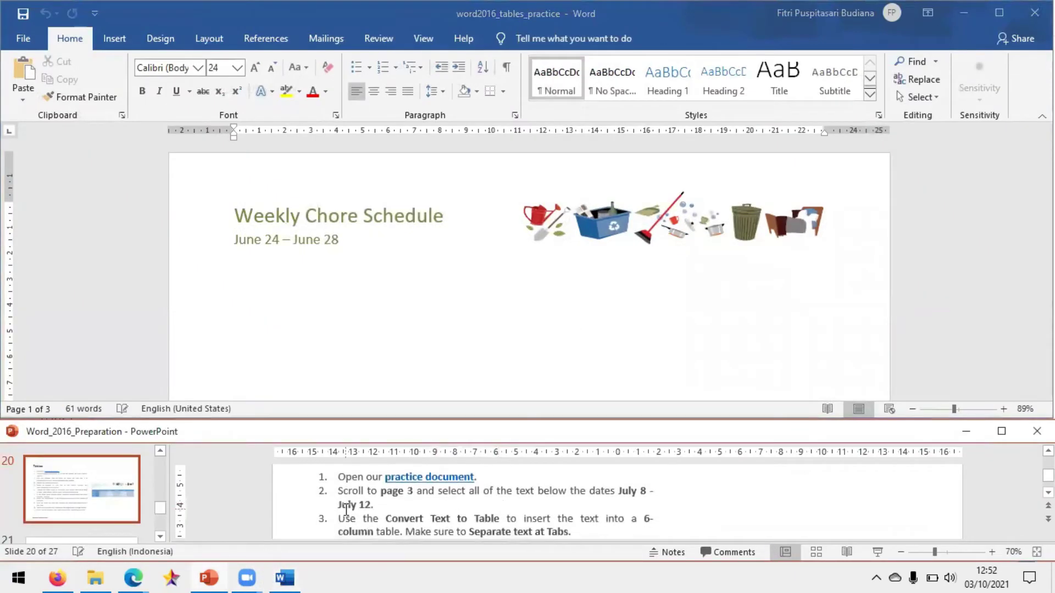
- Convert the text below the July 8 – July 12 dates on page 3 into a 6-column table, separating the text at tabs
{"action": "left_click", "coordinate": [460, 388]}
{"action": "scroll", "coordinate": [460, 382], "scroll_direction": "down", "scroll_amount": 20}
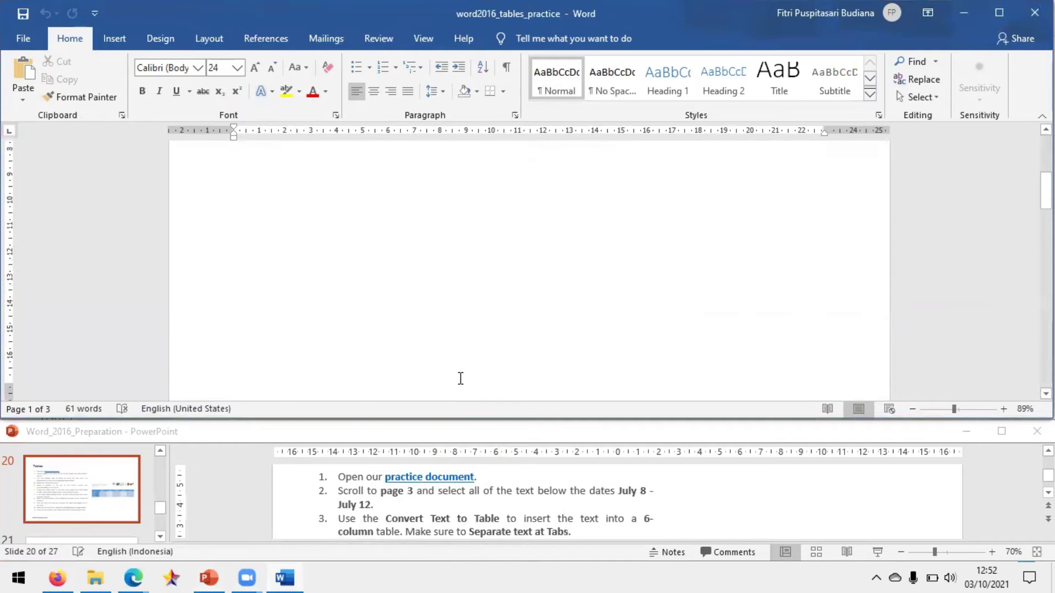
{"action": "scroll", "coordinate": [460, 379], "scroll_direction": "down", "scroll_amount": 10}
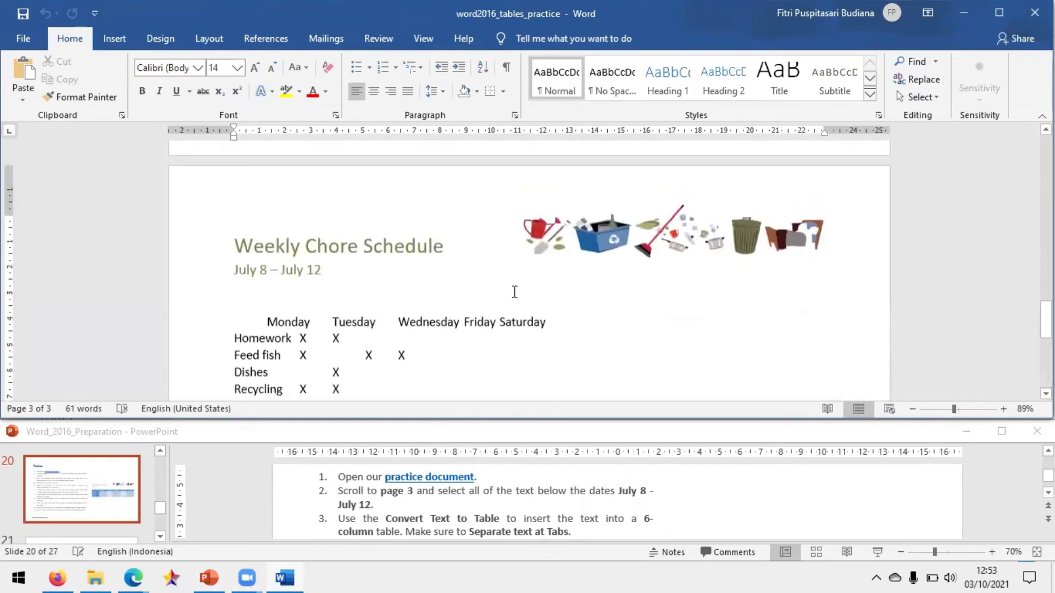
{"action": "scroll", "coordinate": [308, 243], "scroll_direction": "down", "scroll_amount": 1}
{"action": "scroll", "coordinate": [329, 264], "scroll_direction": "up", "scroll_amount": 1}
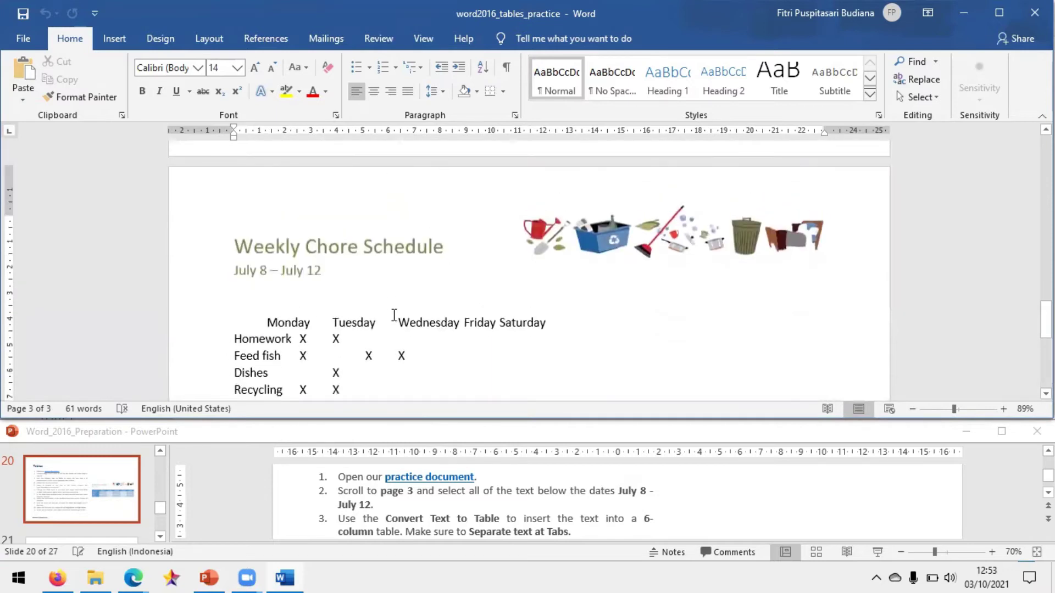
{"action": "scroll", "coordinate": [330, 274], "scroll_direction": "down", "scroll_amount": 1}
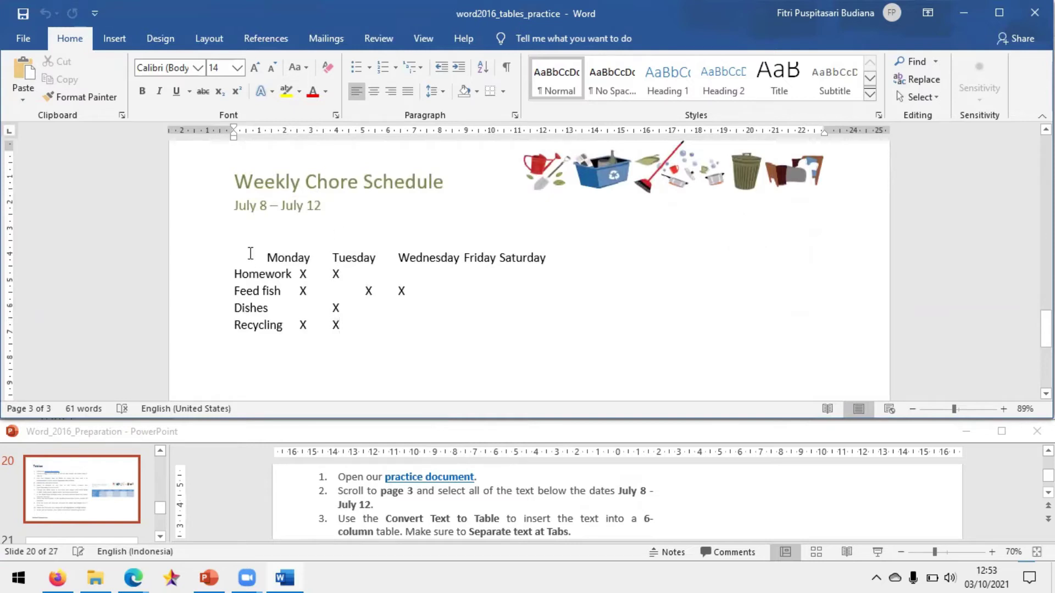
{"action": "left_click_drag", "start_coordinate": [251, 254], "coordinate": [426, 325]}
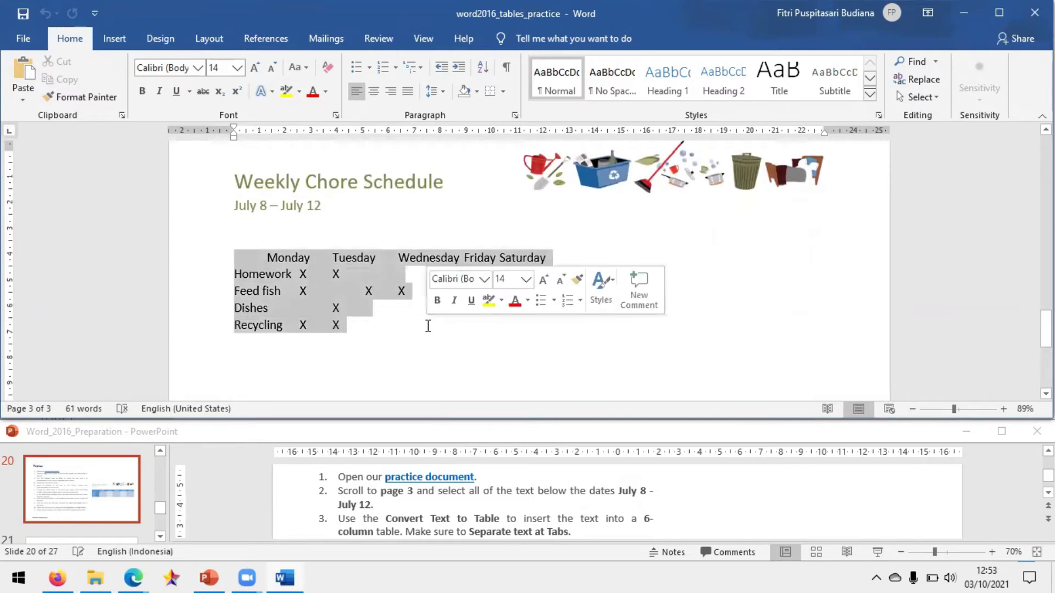
{"action": "scroll", "coordinate": [462, 509], "scroll_direction": "down", "scroll_amount": 1}
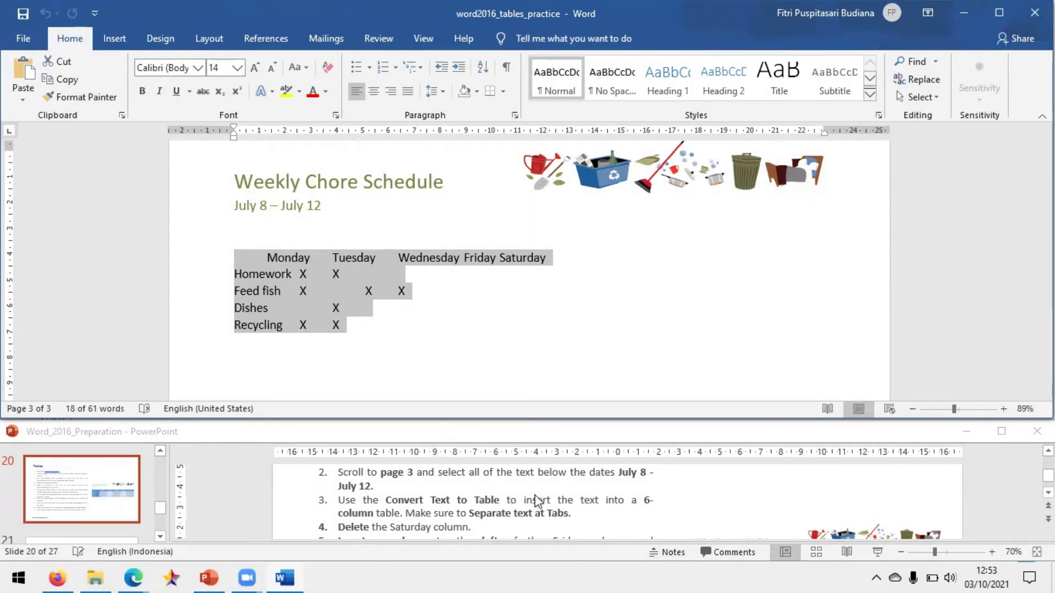
{"action": "left_click", "coordinate": [111, 41]}
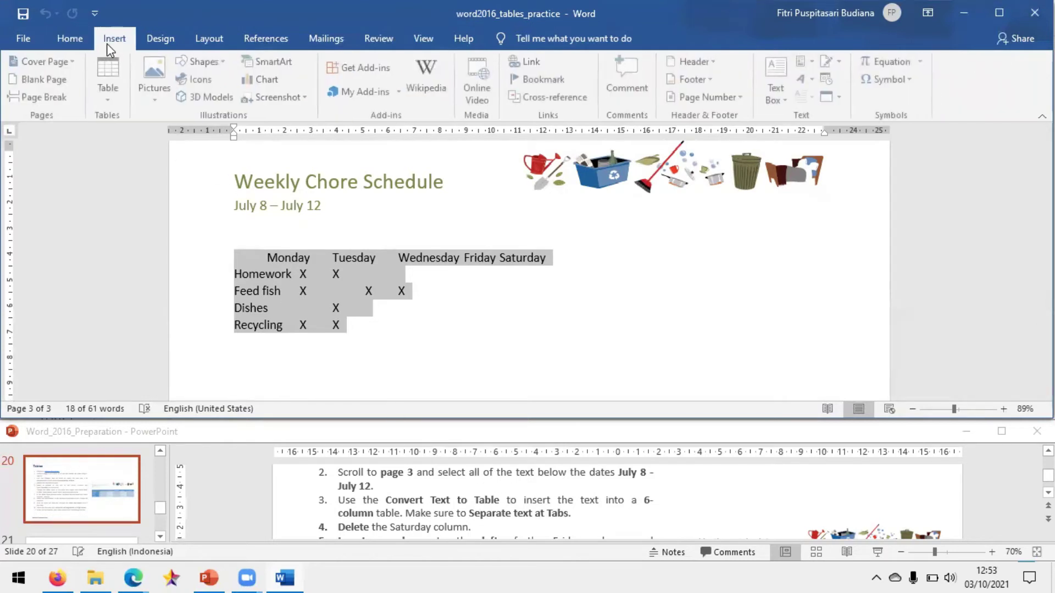
{"action": "left_click", "coordinate": [107, 97]}
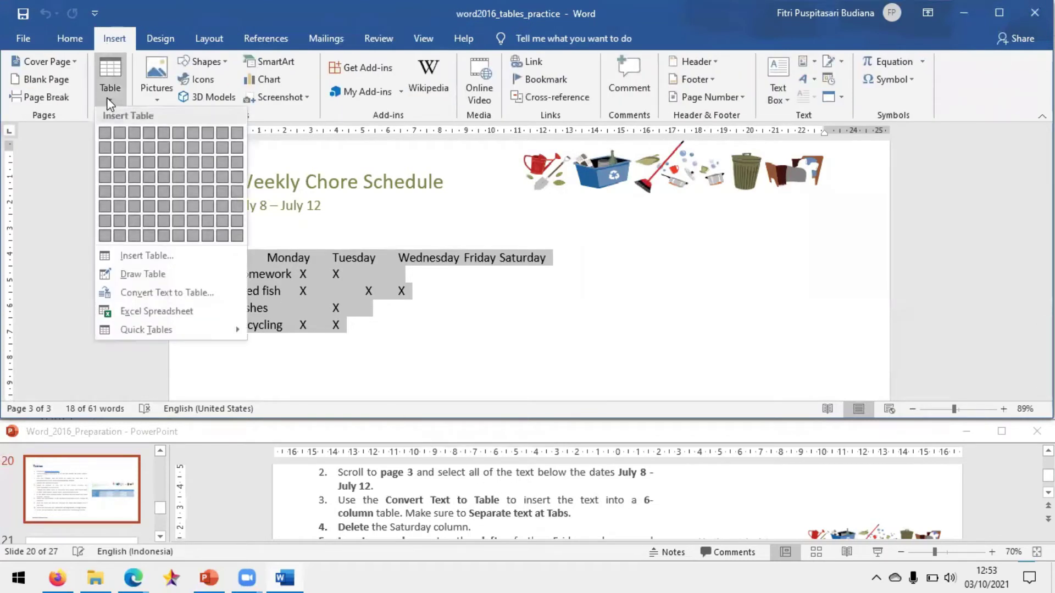
{"action": "left_click", "coordinate": [212, 297]}
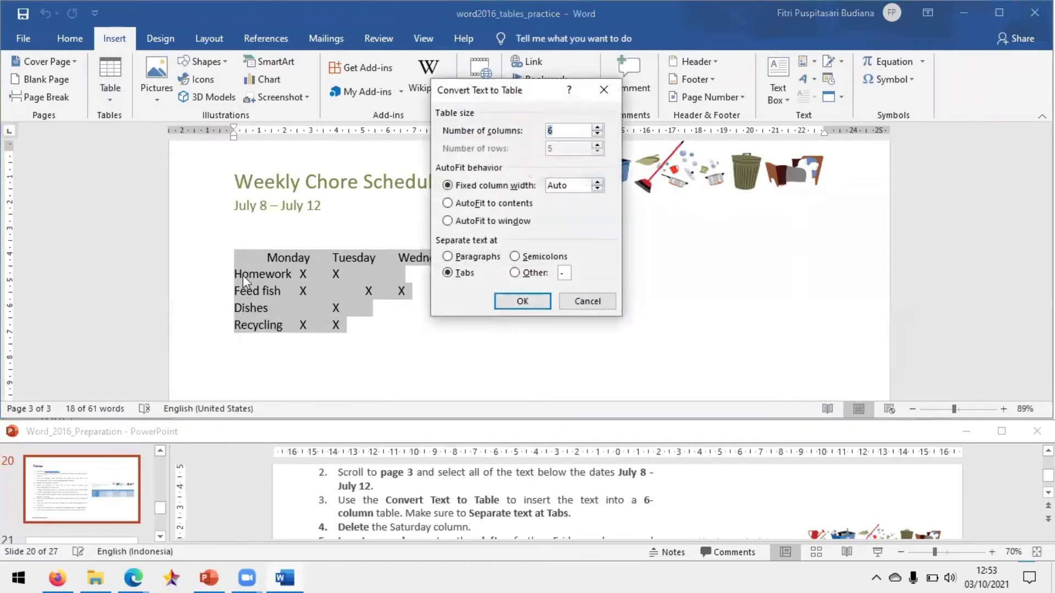
{"action": "left_click", "coordinate": [570, 131]}
{"action": "left_click", "coordinate": [531, 306]}
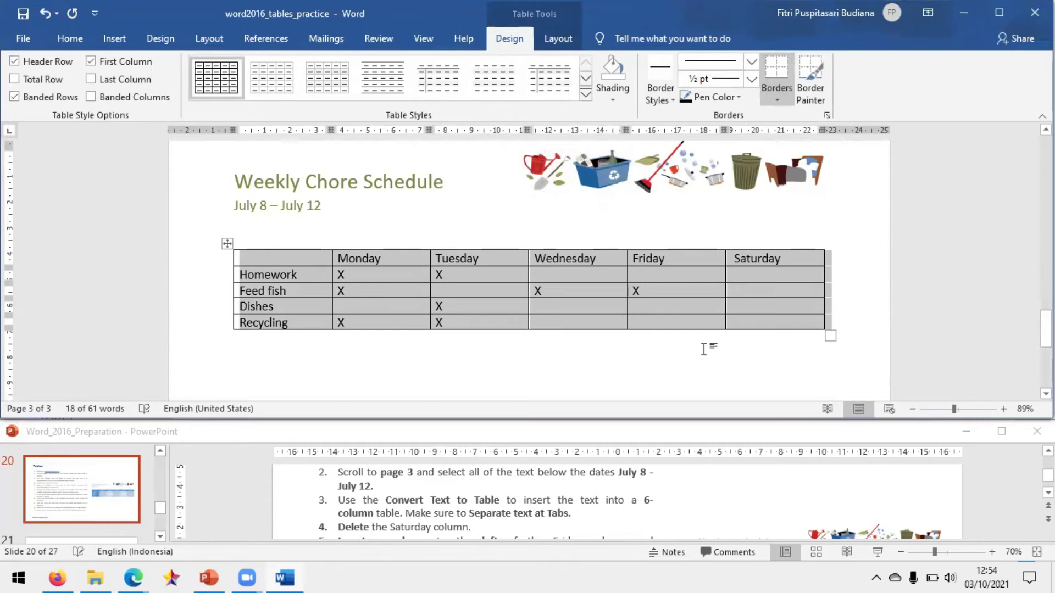
- Delete the Saturday column from the July 8 – July 12 chore table
{"action": "scroll", "coordinate": [483, 519], "scroll_direction": "down", "scroll_amount": 1}
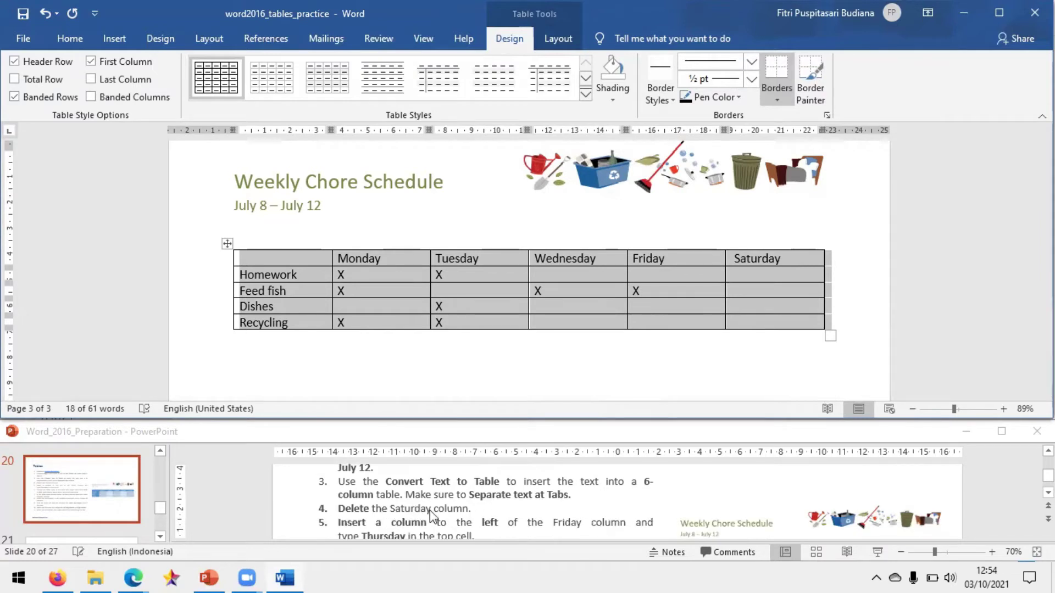
{"action": "left_click", "coordinate": [672, 373]}
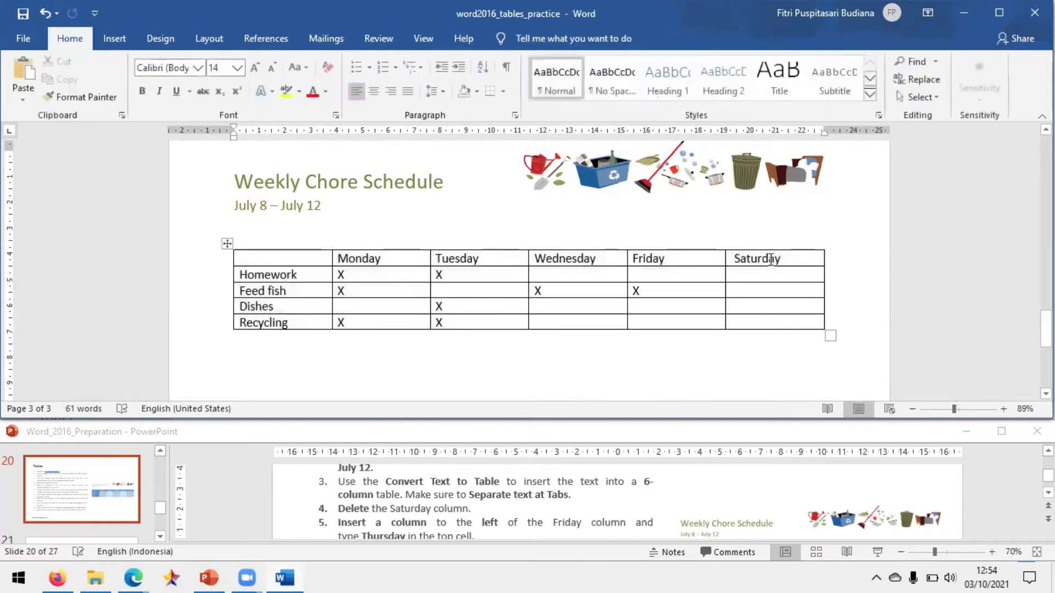
{"action": "left_click_drag", "start_coordinate": [771, 260], "coordinate": [771, 326]}
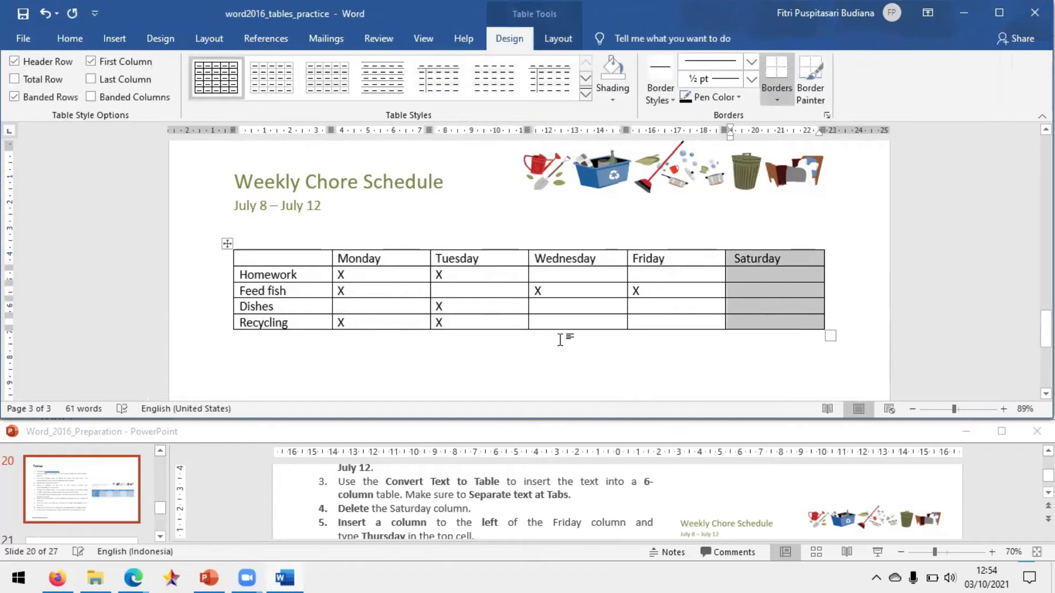
{"action": "left_click", "coordinate": [571, 38]}
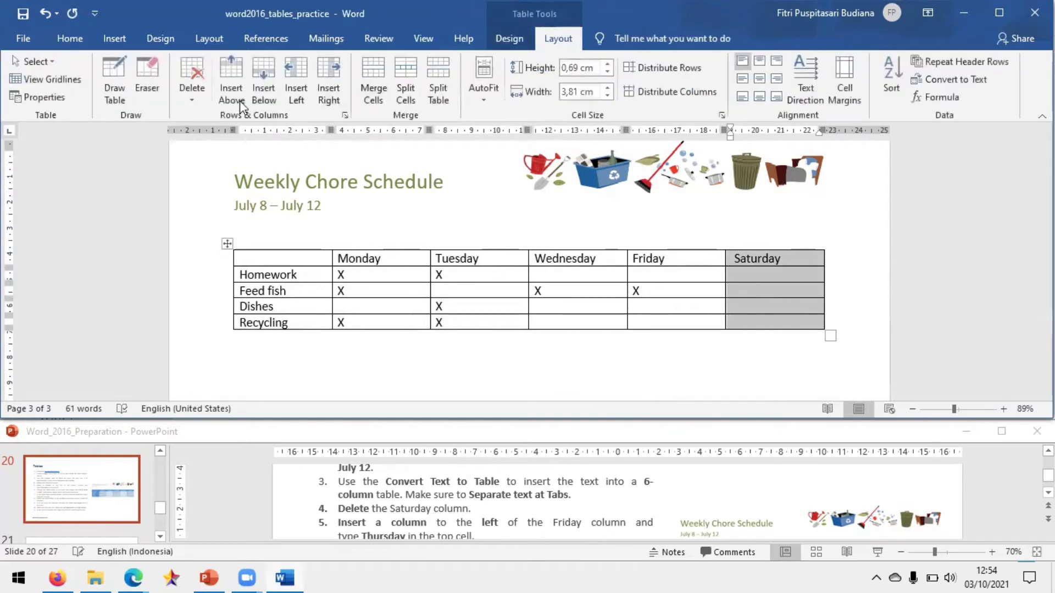
{"action": "left_click", "coordinate": [199, 105]}
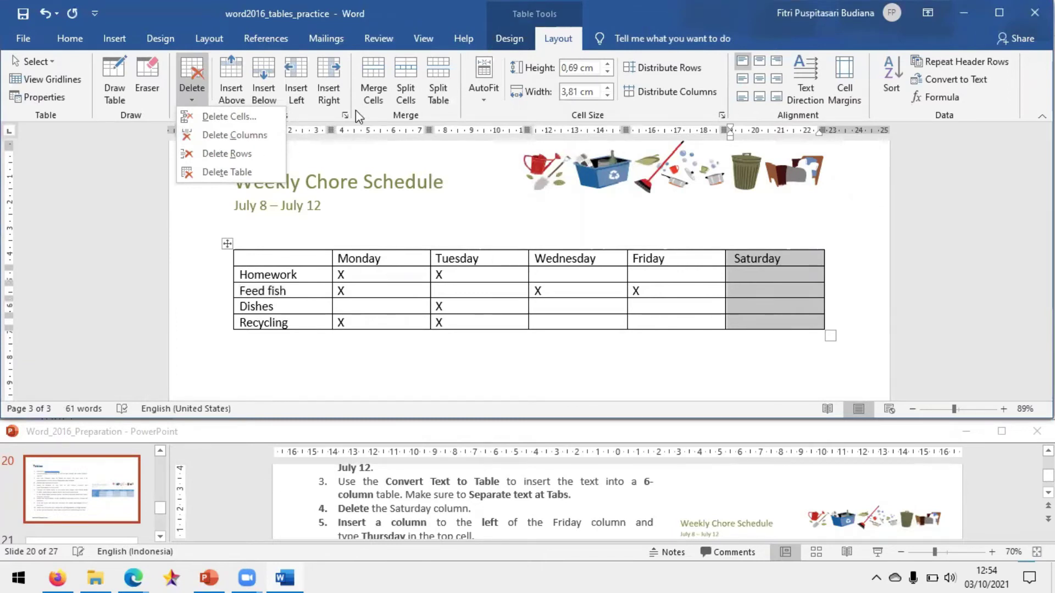
{"action": "left_click", "coordinate": [240, 135]}
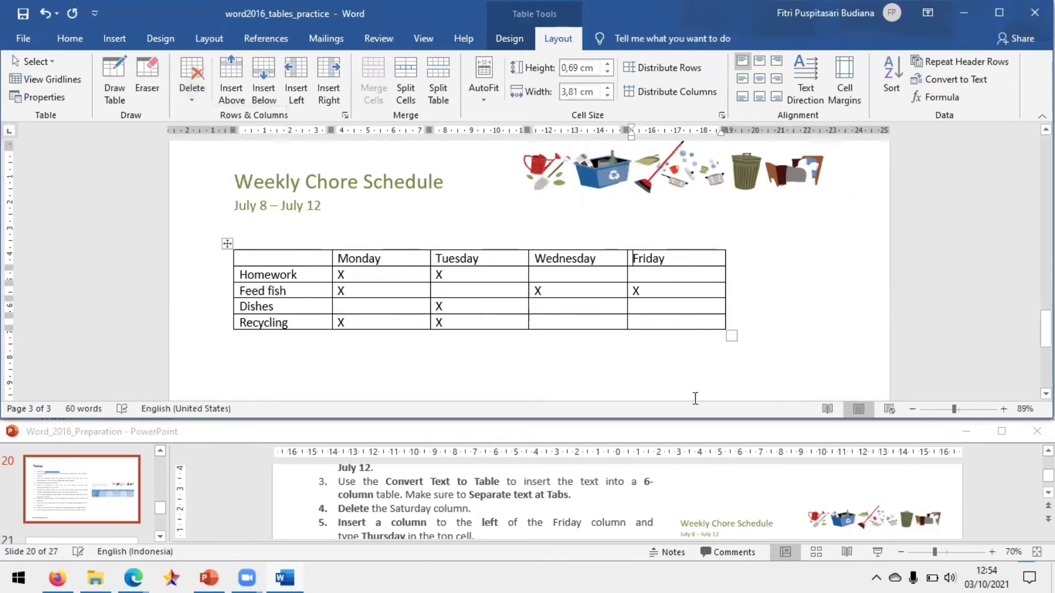
{"action": "left_click", "coordinate": [687, 370]}
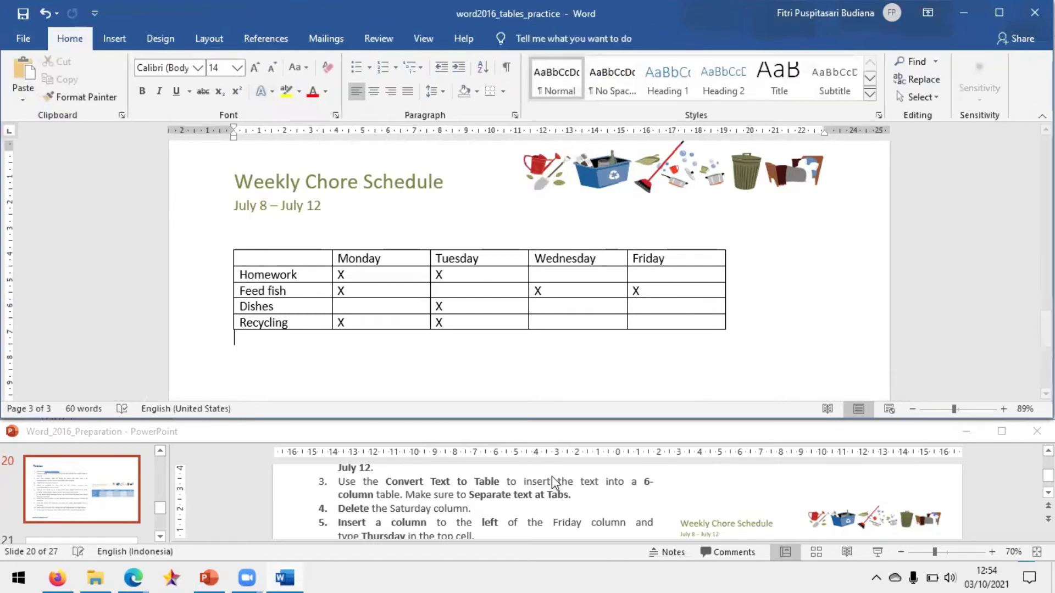
- Insert a column to the left of the Friday column and enter "Thrusday" in its top cell
{"action": "scroll", "coordinate": [496, 491], "scroll_direction": "down", "scroll_amount": 3}
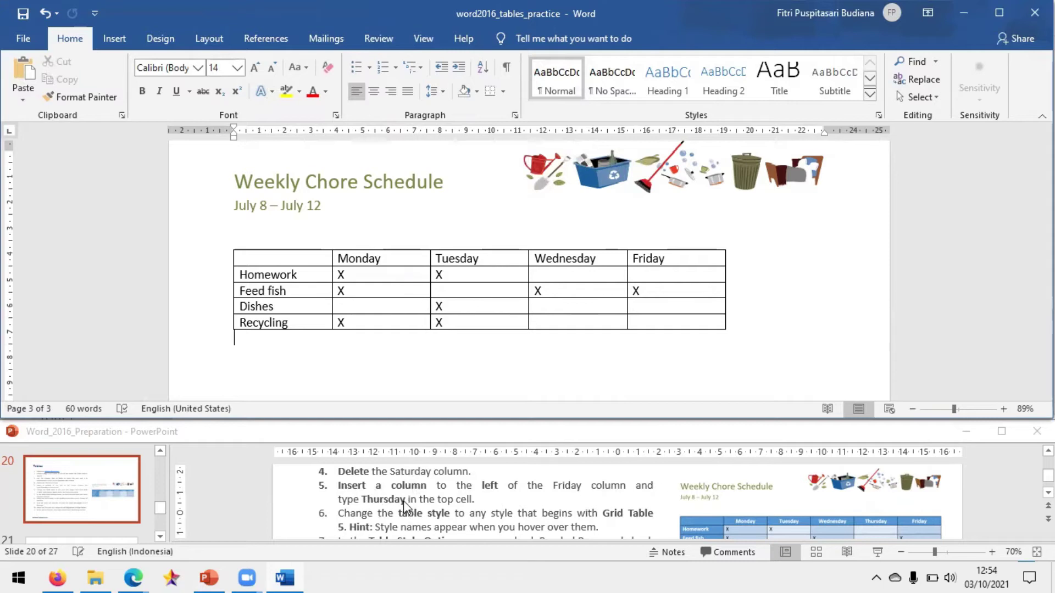
{"action": "left_click", "coordinate": [635, 256]}
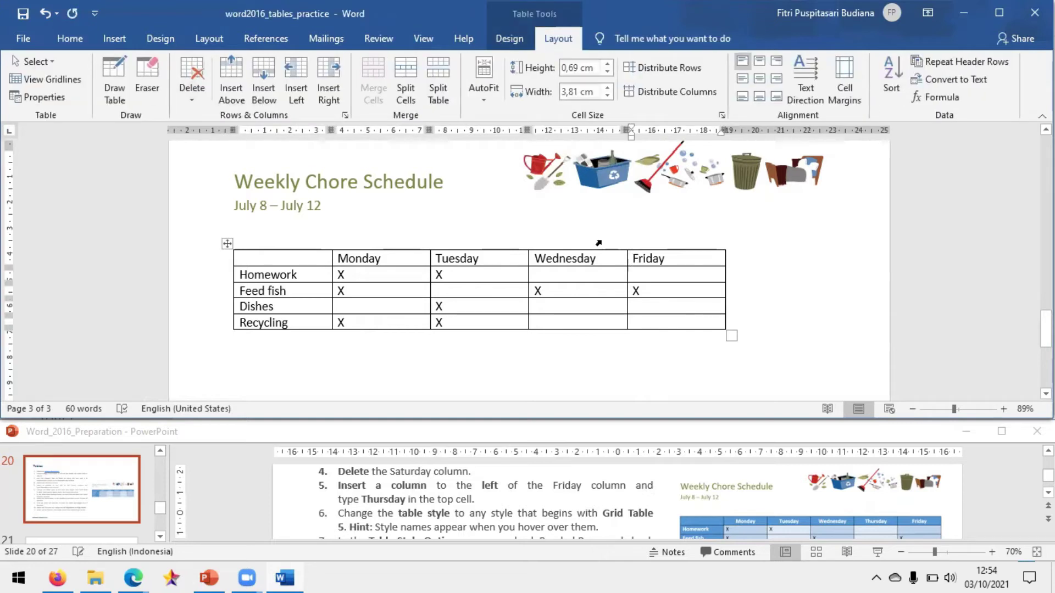
{"action": "left_click", "coordinate": [296, 91]}
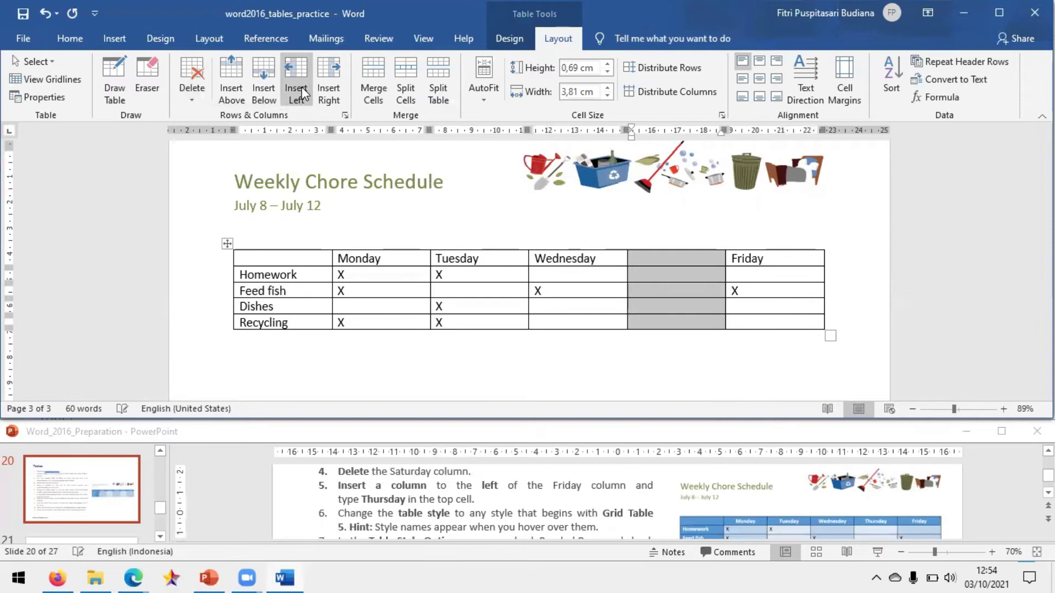
{"action": "left_click", "coordinate": [665, 258]}
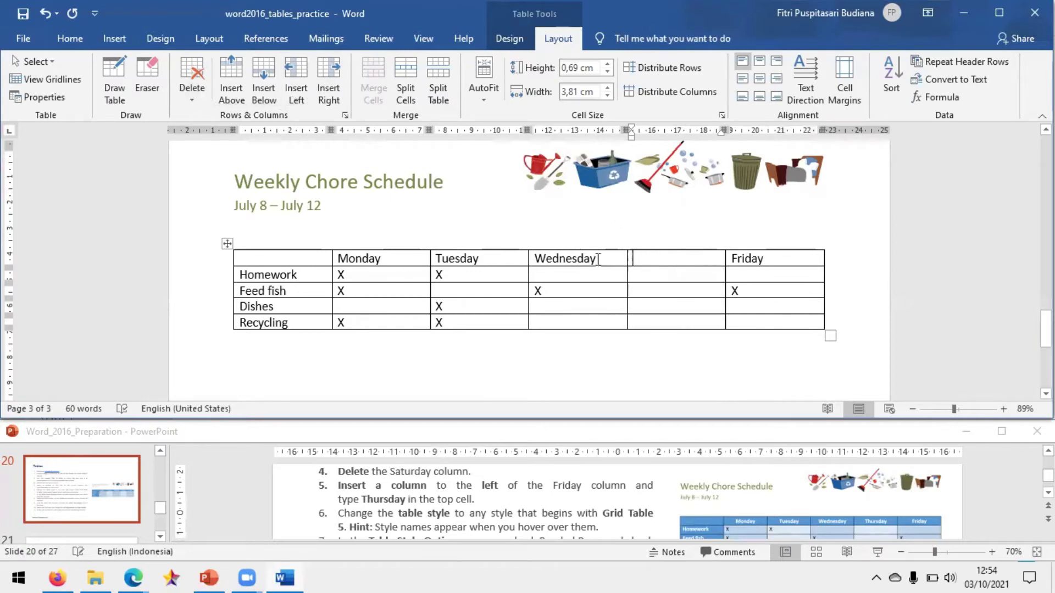
{"action": "type", "text": "Thrusday"}
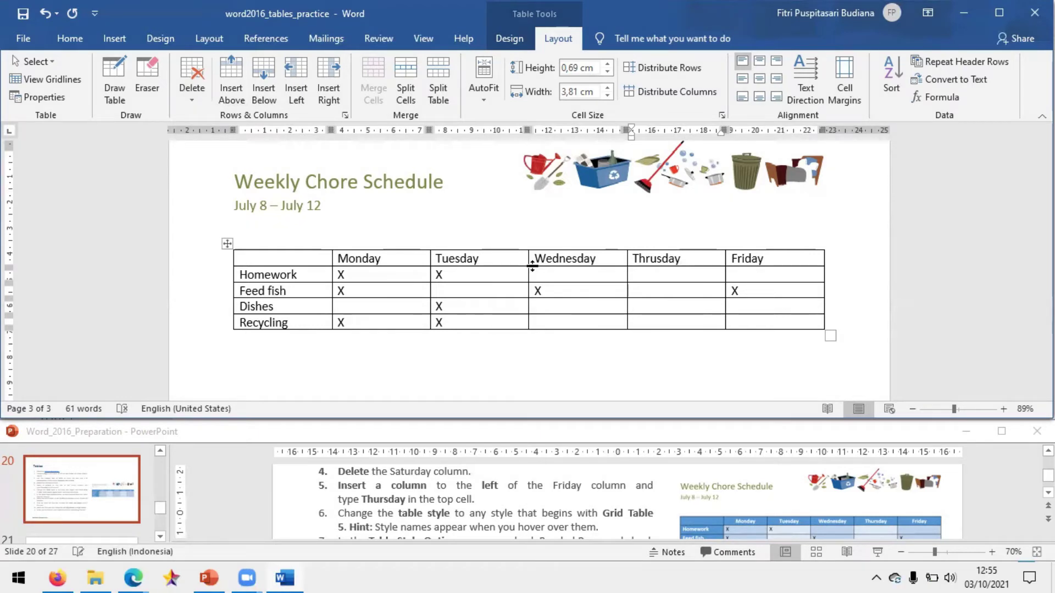
- Read the table style instruction on slide 20, then select the entire chore table and show its table design options
{"action": "left_click", "coordinate": [451, 510]}
{"action": "scroll", "coordinate": [451, 509], "scroll_direction": "down", "scroll_amount": 1}
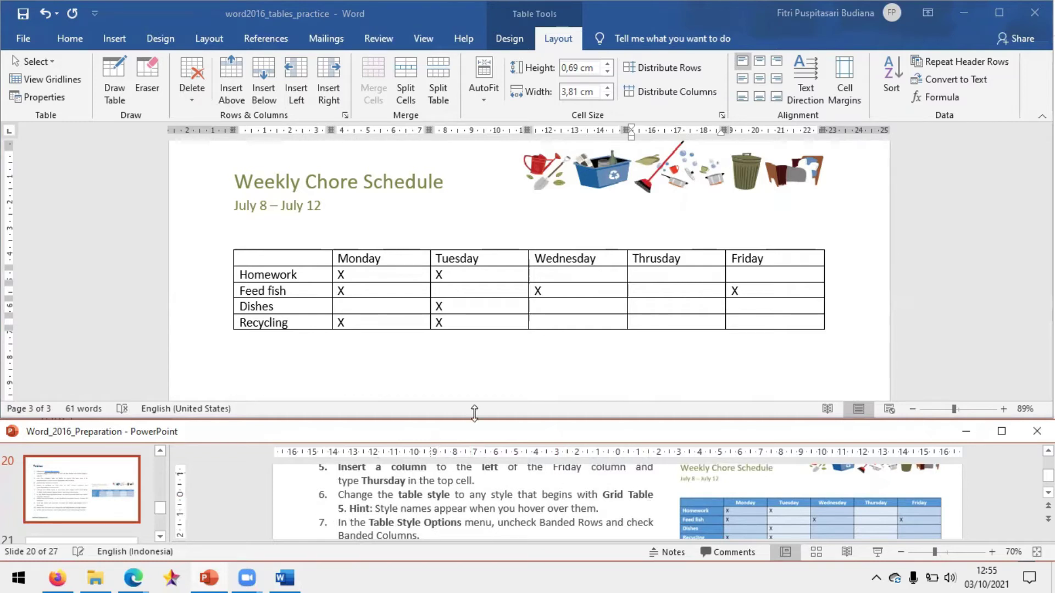
{"action": "left_click", "coordinate": [513, 308]}
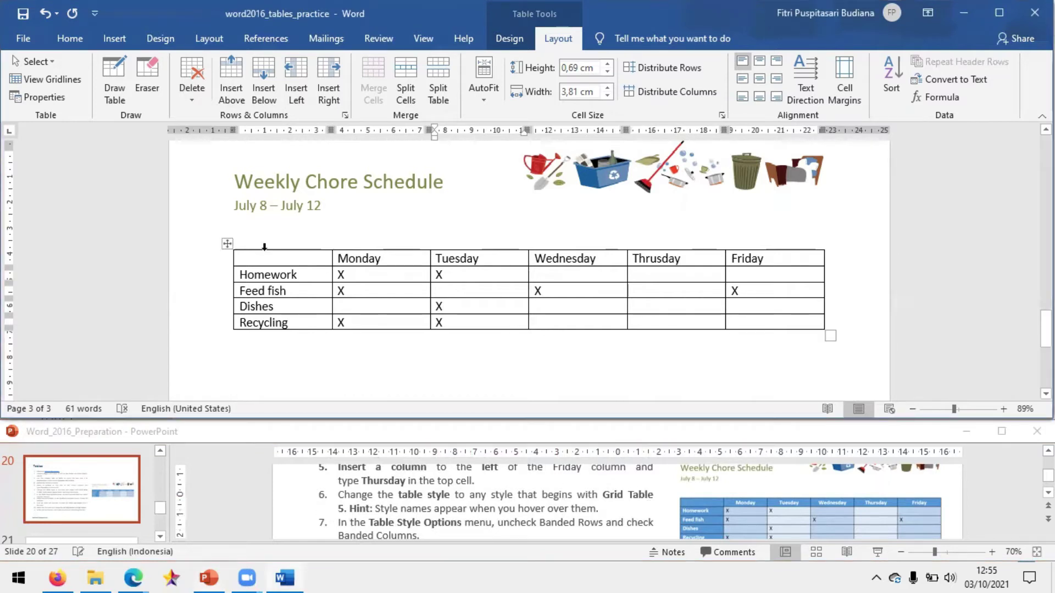
{"action": "left_click", "coordinate": [227, 243]}
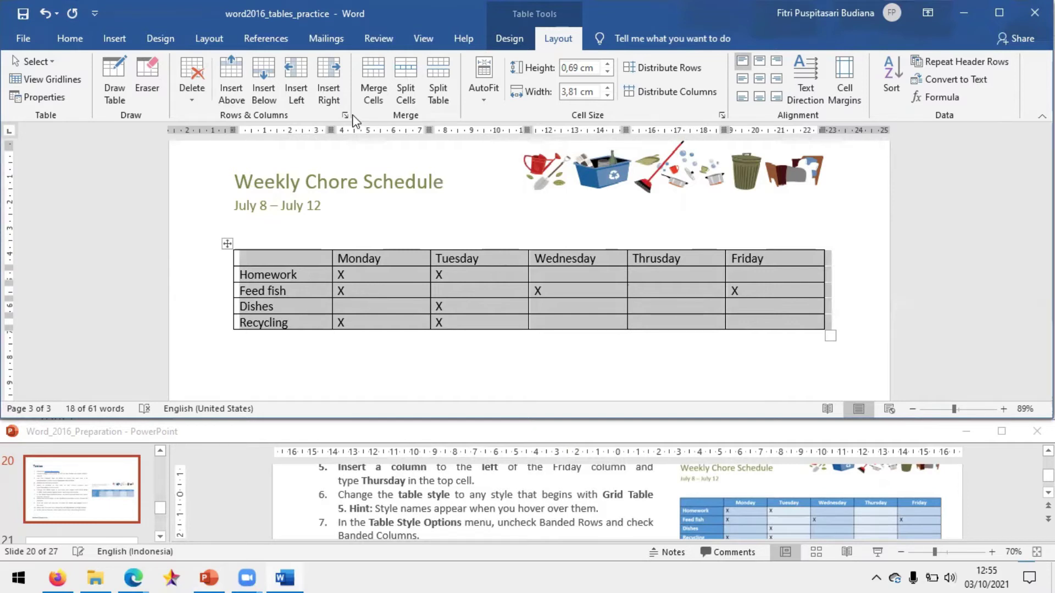
{"action": "left_click", "coordinate": [509, 38]}
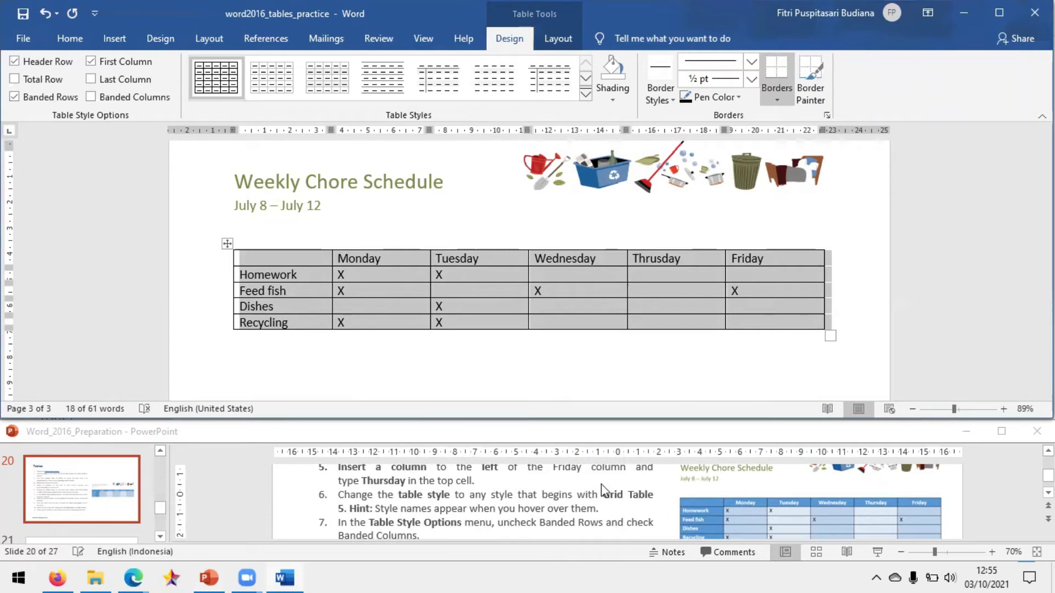
- Preview the Grid Tables styles on the chore table and reread the table style instruction and its hint on slide 20
{"action": "left_click", "coordinate": [586, 95]}
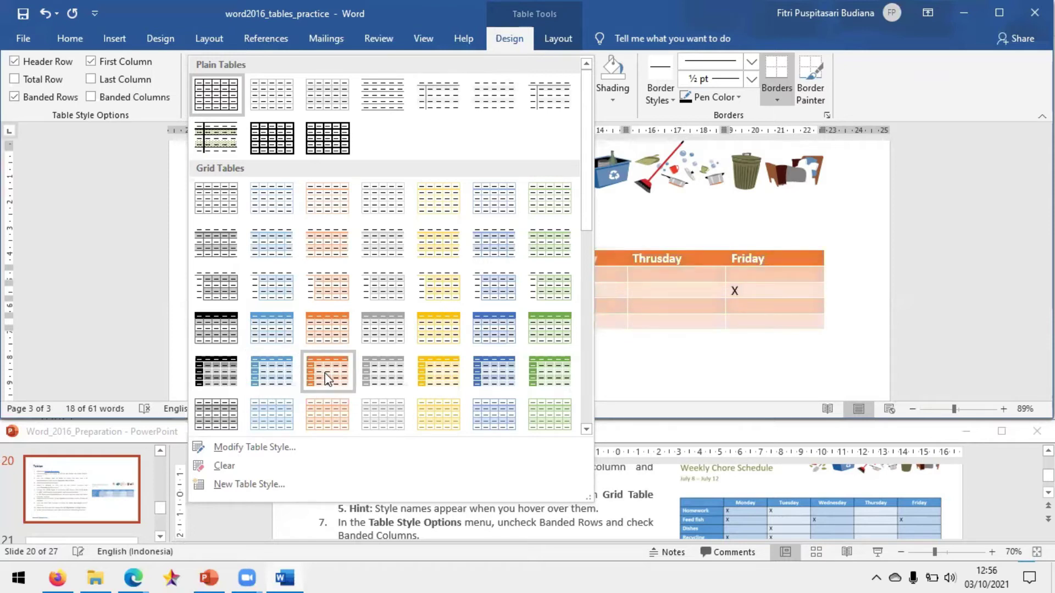
{"action": "left_click", "coordinate": [513, 536]}
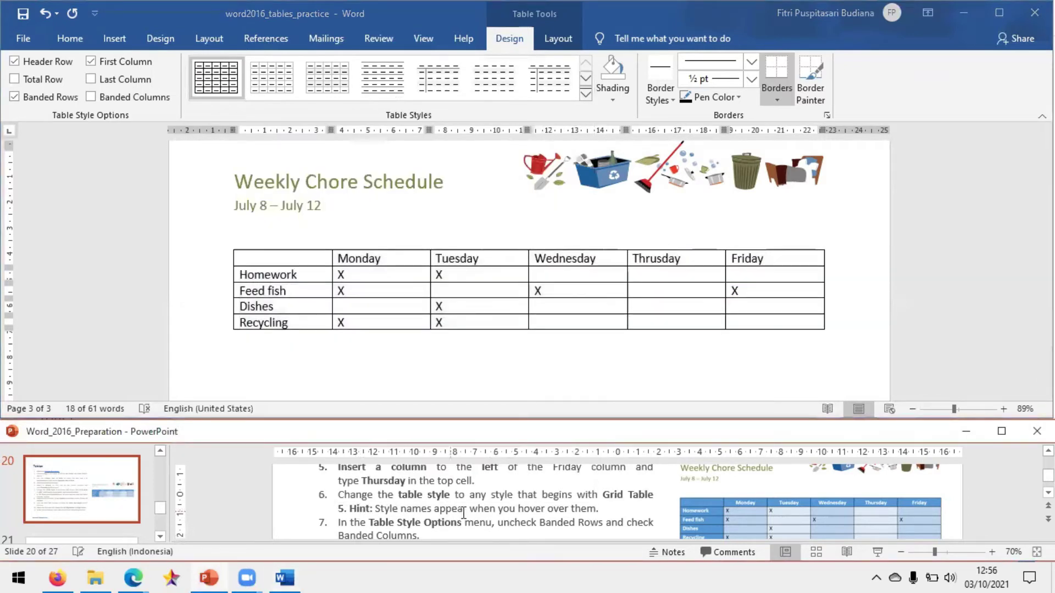
{"action": "left_click", "coordinate": [501, 518]}
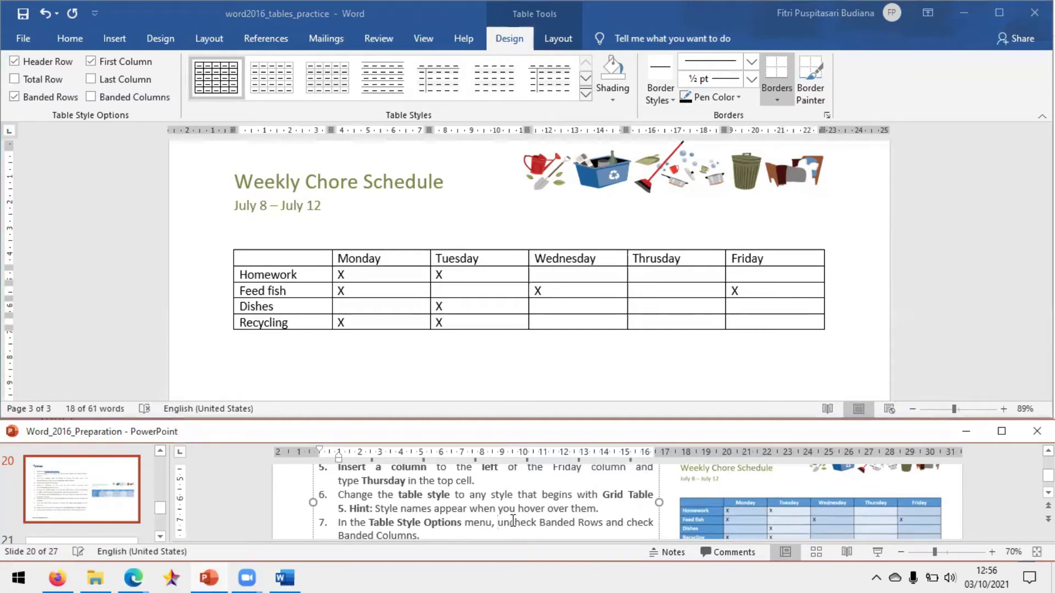
{"action": "left_click", "coordinate": [586, 509]}
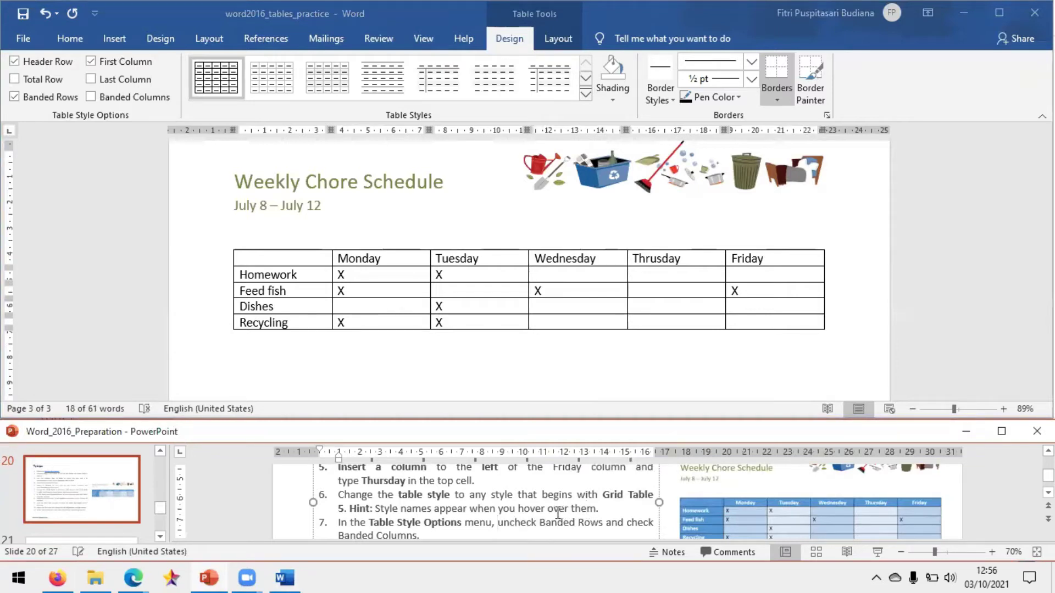
{"action": "left_click", "coordinate": [586, 94]}
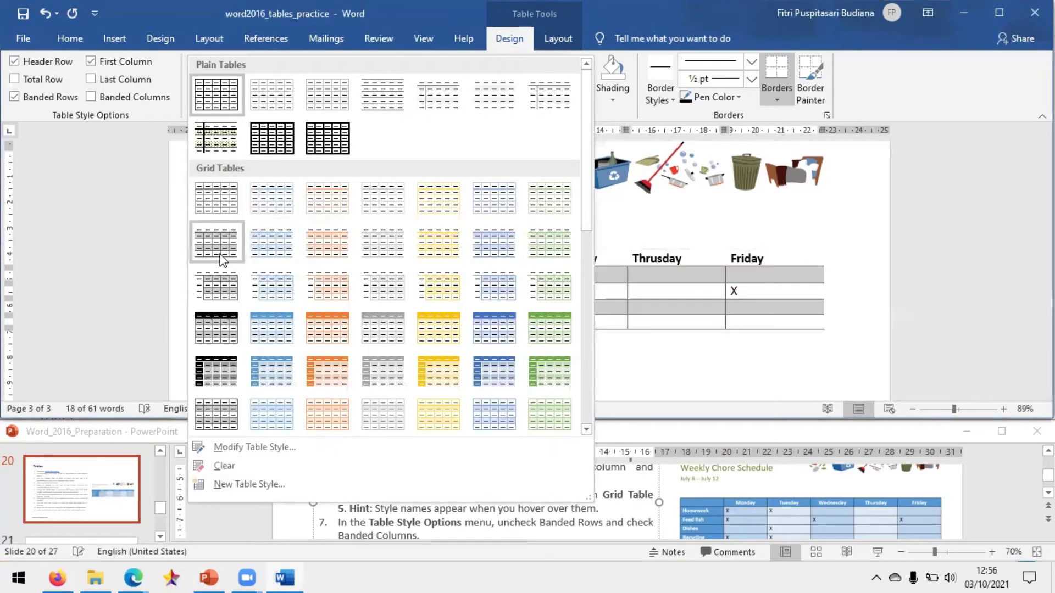
{"action": "left_click", "coordinate": [475, 512]}
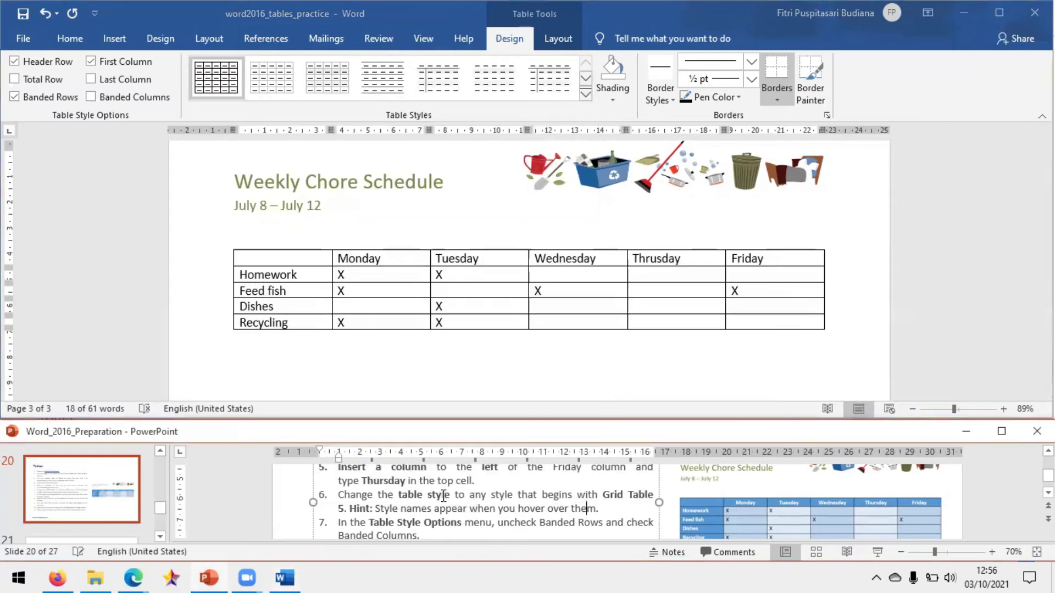
{"action": "left_click", "coordinate": [489, 496]}
{"action": "left_click_drag", "start_coordinate": [488, 495], "coordinate": [470, 509]}
{"action": "left_click", "coordinate": [613, 504]}
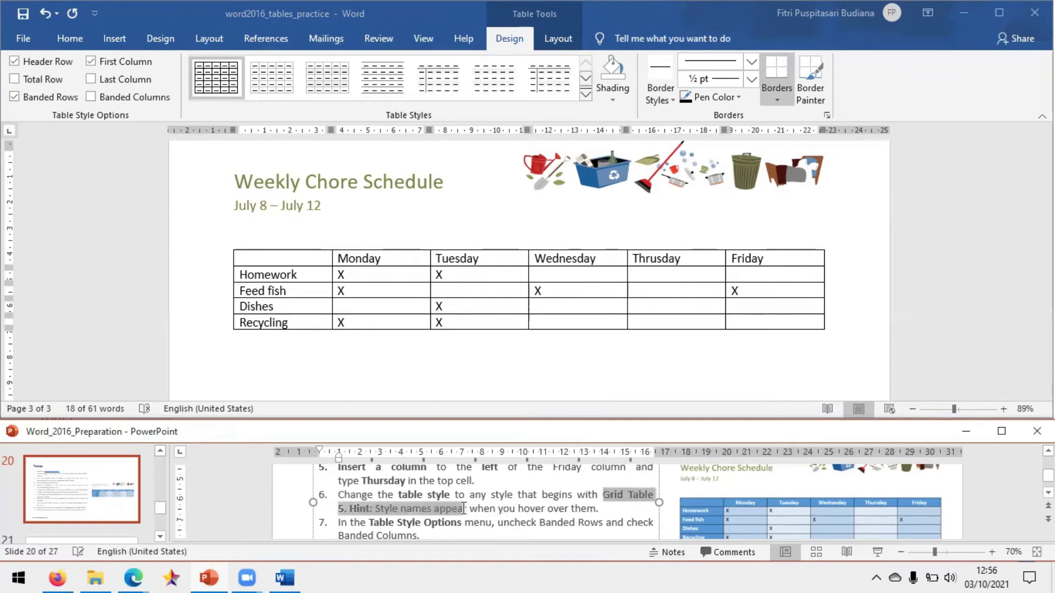
{"action": "left_click", "coordinate": [559, 514]}
- Apply the light blue Grid Table 5 style to the entire chore table
{"action": "left_click", "coordinate": [584, 94]}
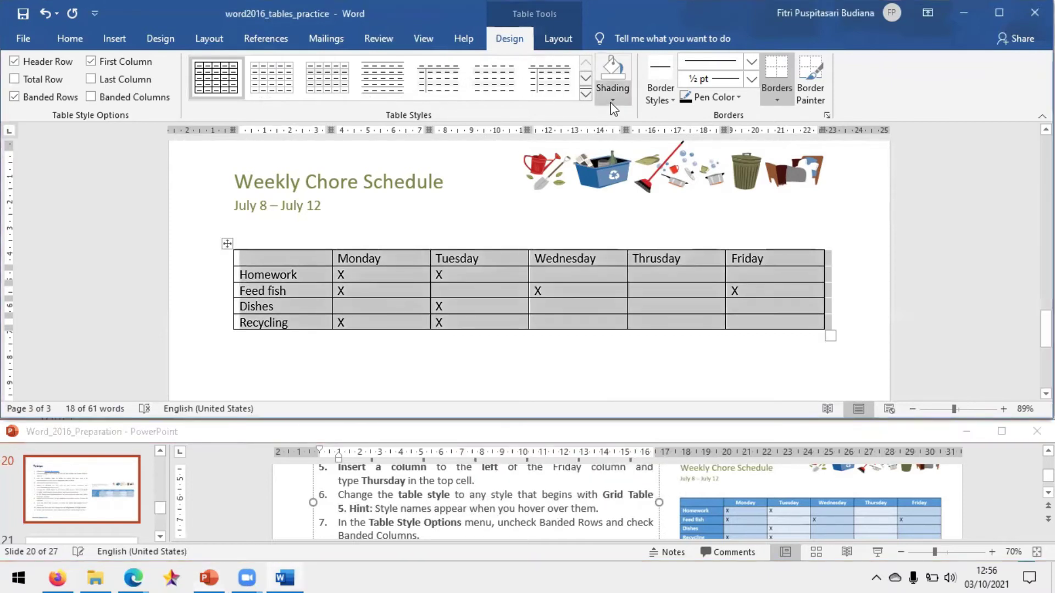
{"action": "left_click", "coordinate": [586, 98]}
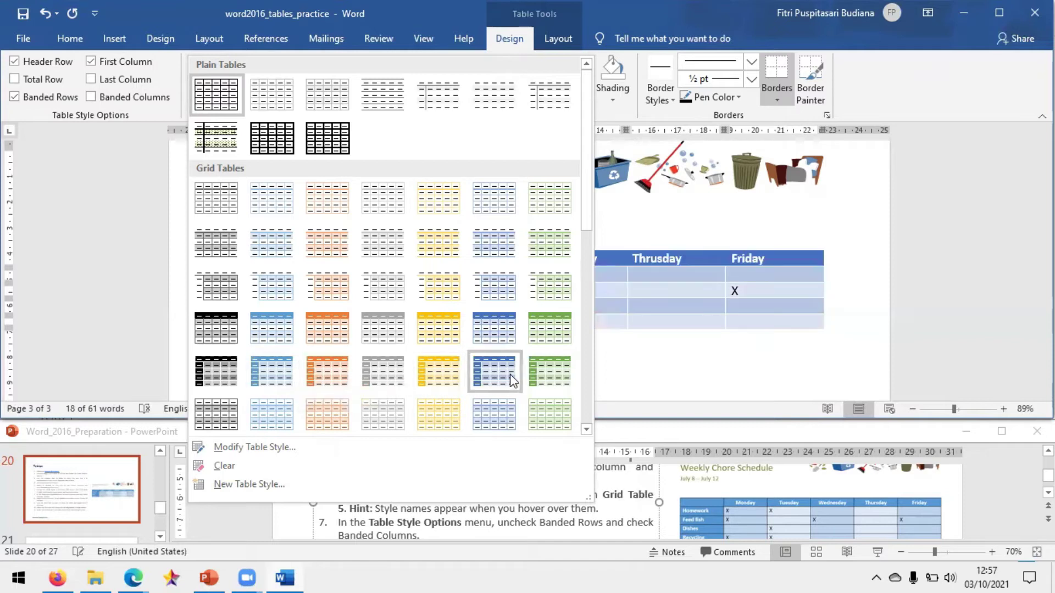
{"action": "left_click", "coordinate": [258, 367]}
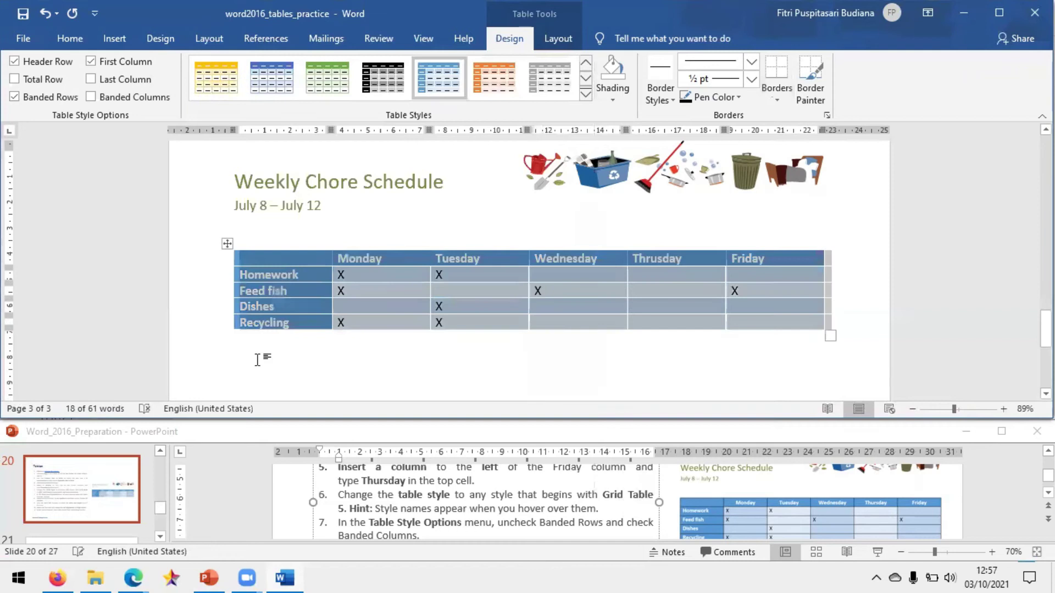
- Following instruction 7 on slide 20, turn off Banded Rows and turn on Banded Columns for the chore table
{"action": "left_click", "coordinate": [465, 504]}
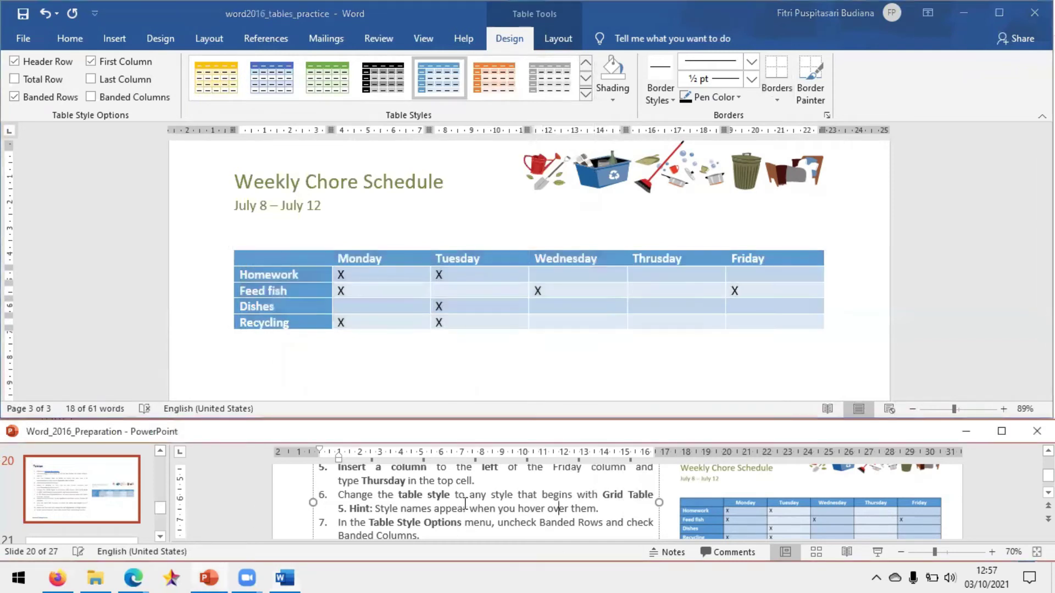
{"action": "scroll", "coordinate": [465, 503], "scroll_direction": "down", "scroll_amount": 2}
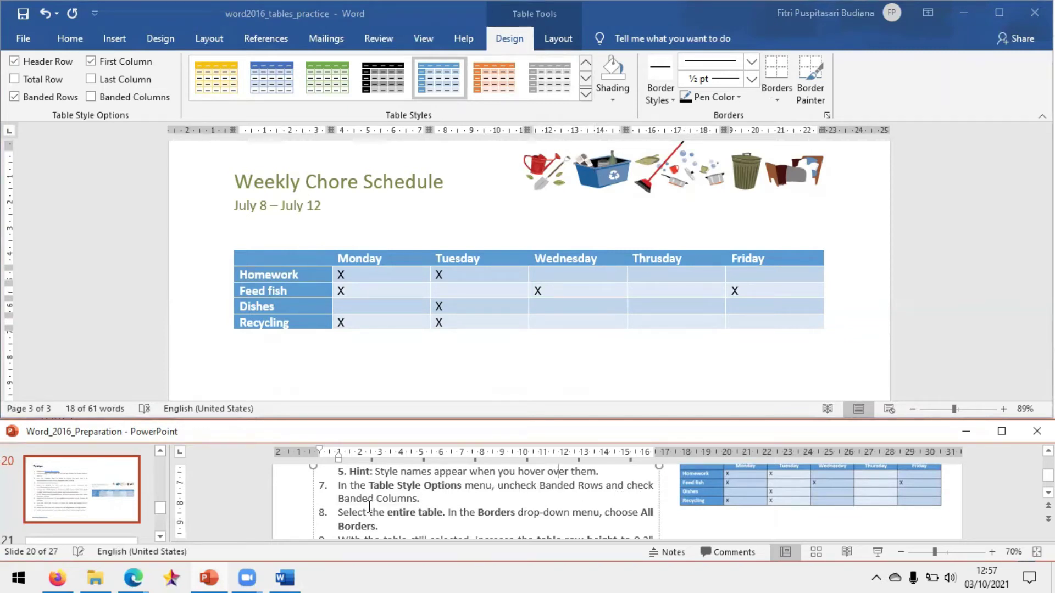
{"action": "left_click", "coordinate": [332, 273]}
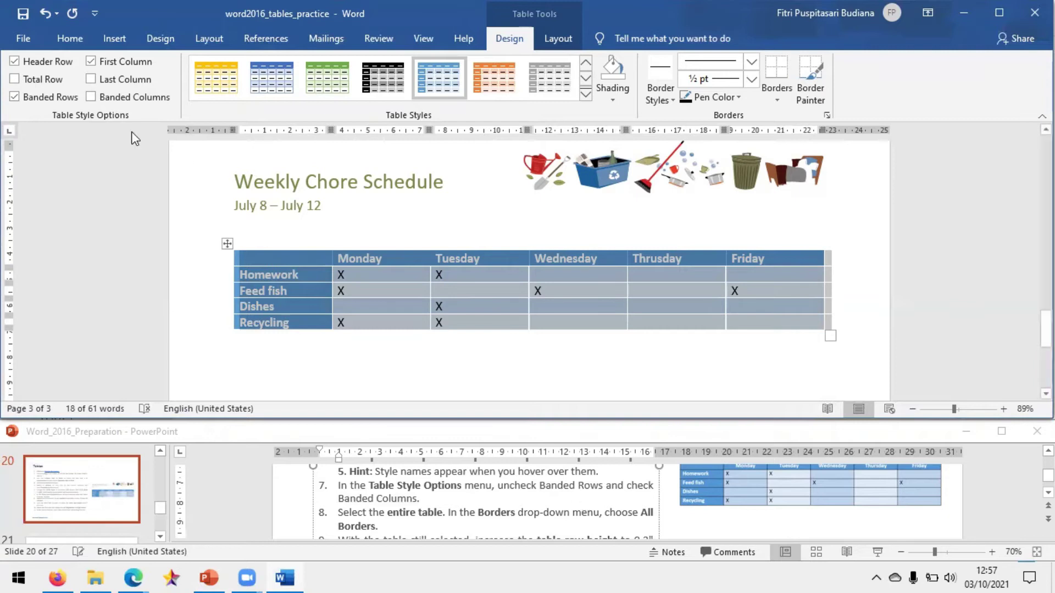
{"action": "left_click", "coordinate": [15, 97]}
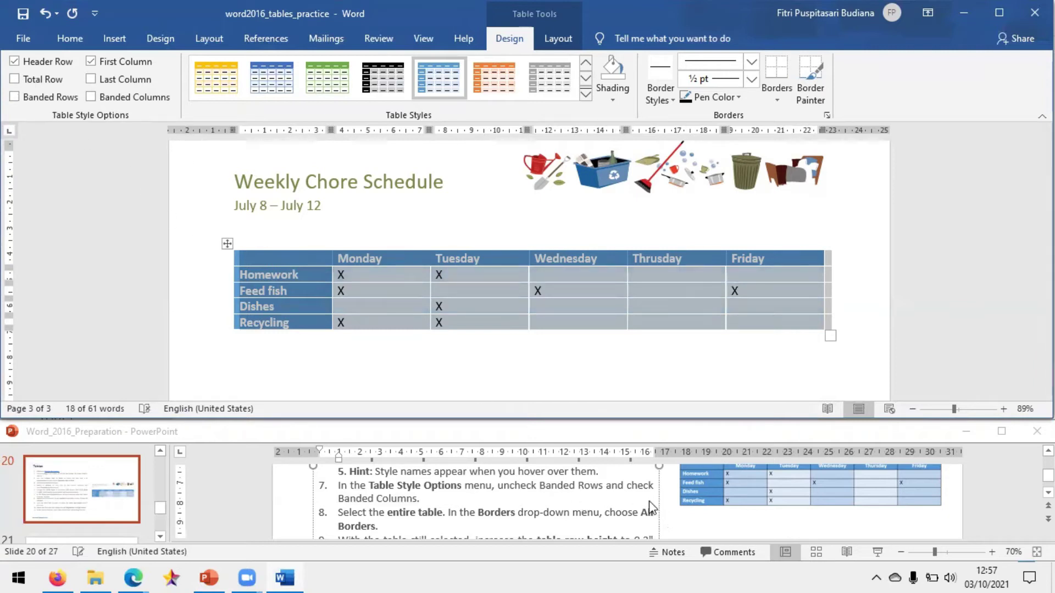
{"action": "left_click", "coordinate": [132, 98]}
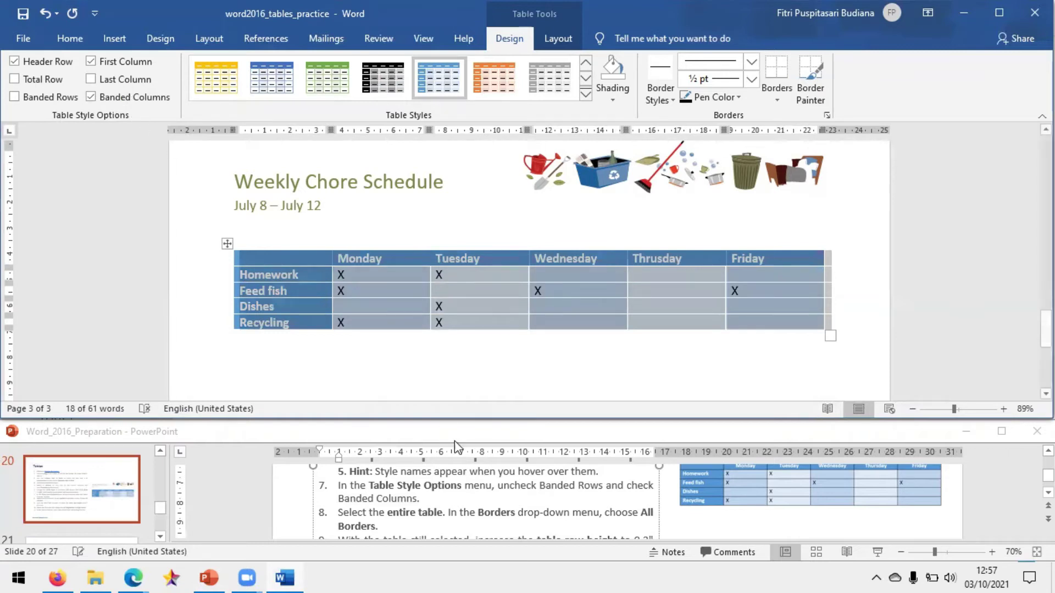
- Following instruction 8 on slide 20, select the entire chore table and apply All Borders
{"action": "left_click", "coordinate": [439, 496]}
{"action": "scroll", "coordinate": [428, 497], "scroll_direction": "down", "scroll_amount": 2}
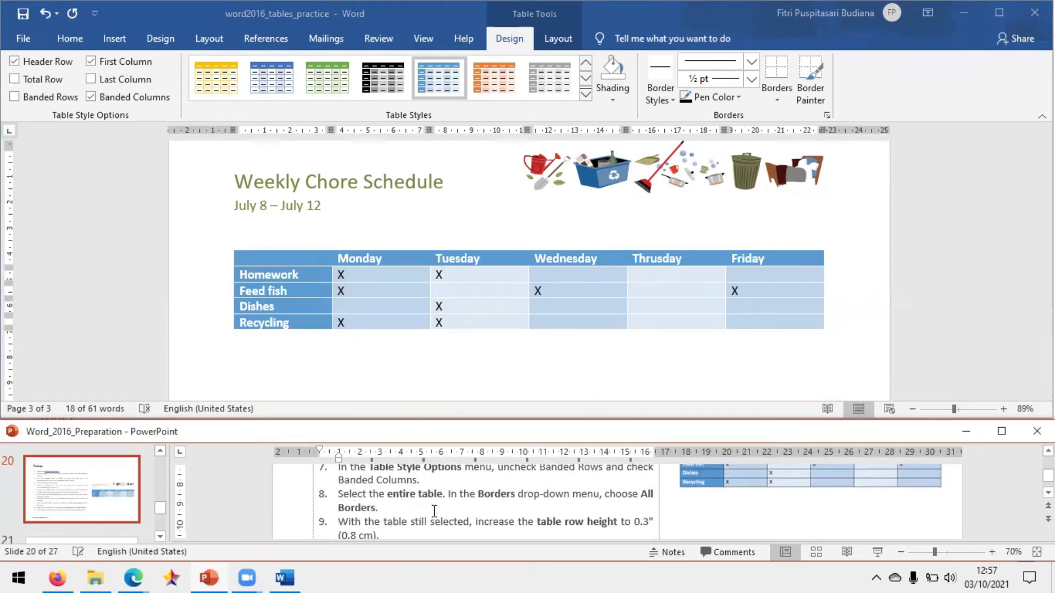
{"action": "left_click", "coordinate": [270, 275]}
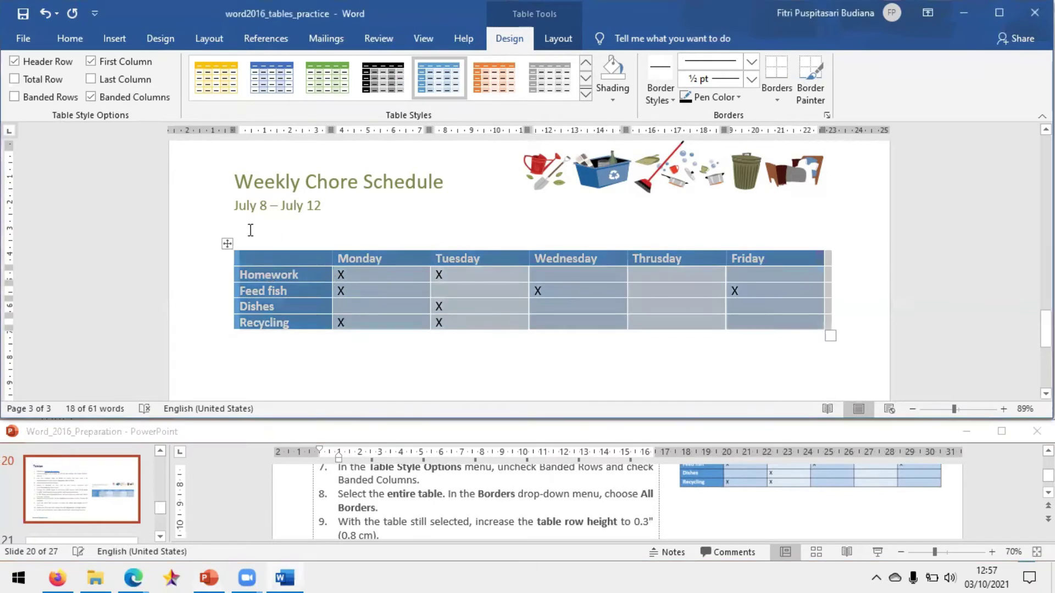
{"action": "left_click", "coordinate": [352, 293]}
{"action": "left_click", "coordinate": [227, 243]}
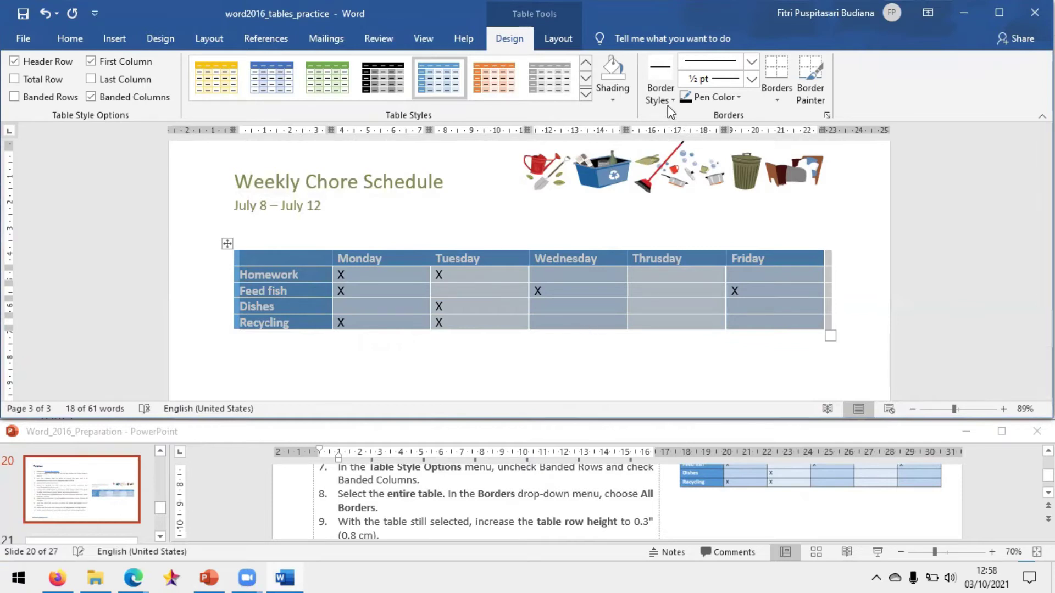
{"action": "left_click", "coordinate": [777, 100]}
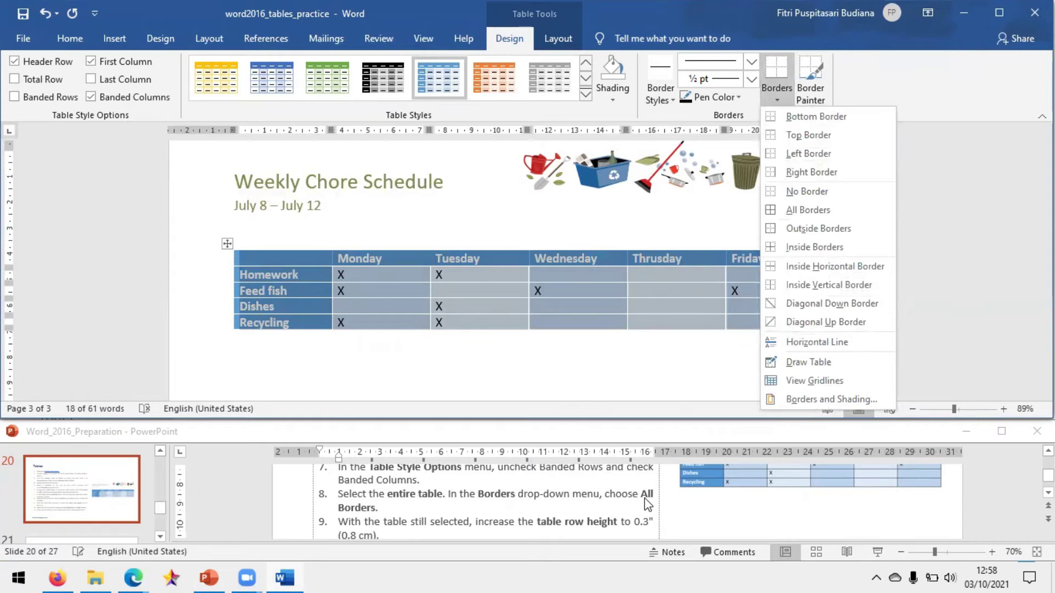
{"action": "left_click", "coordinate": [817, 218]}
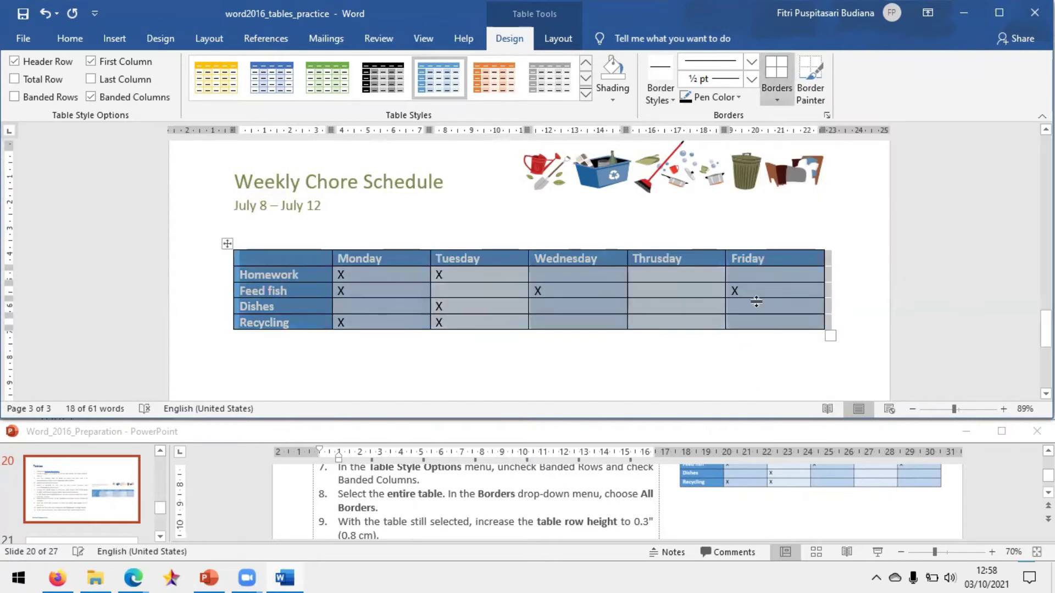
- Following instruction 9 on slide 20, set the row height of the entire chore table to 0,8 cm
{"action": "left_click", "coordinate": [590, 505]}
{"action": "scroll", "coordinate": [590, 504], "scroll_direction": "down", "scroll_amount": 2}
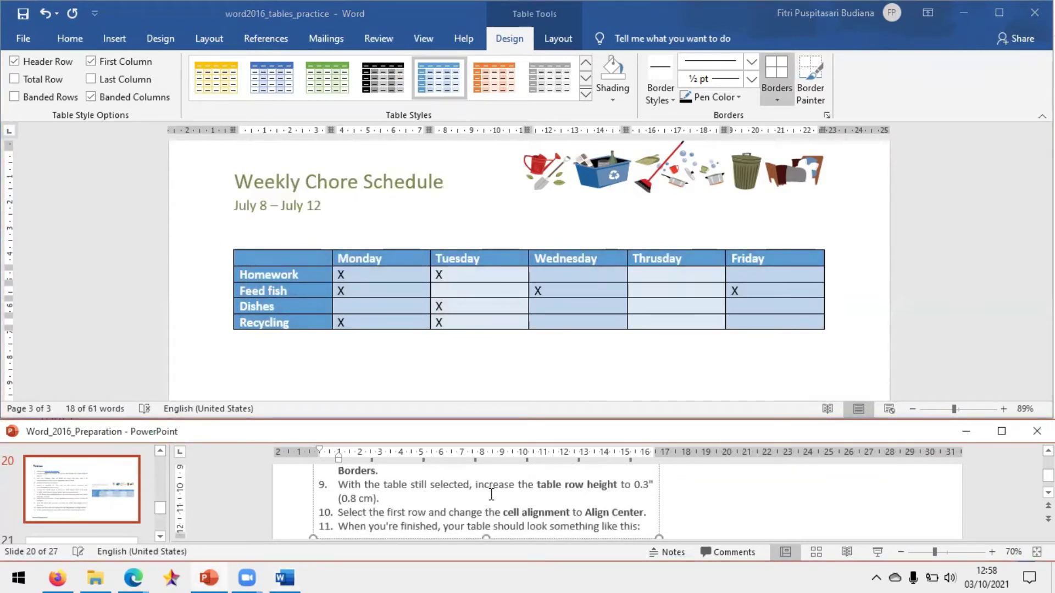
{"action": "left_click", "coordinate": [342, 305]}
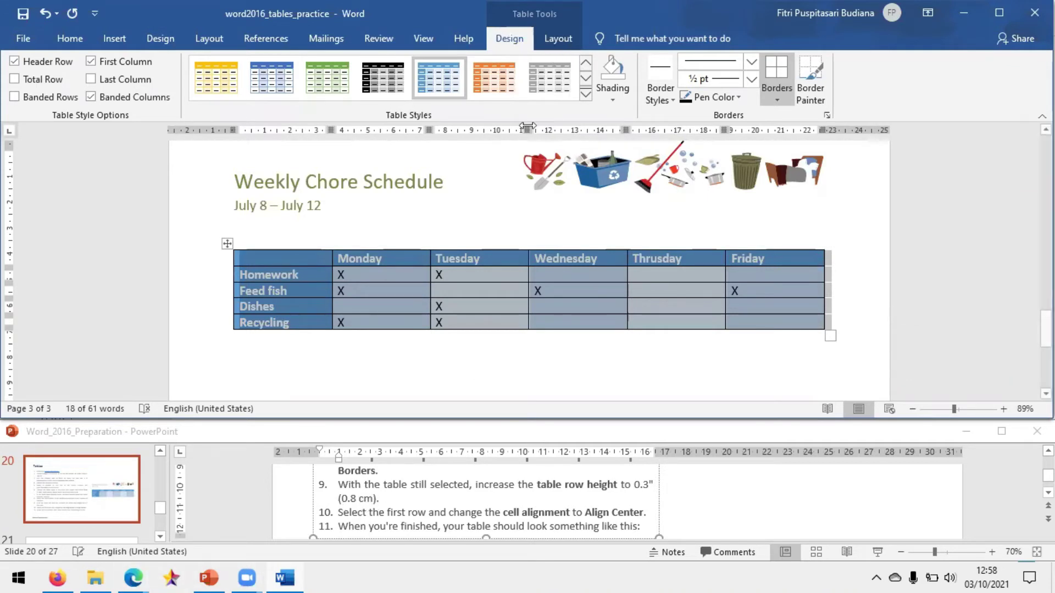
{"action": "left_click", "coordinate": [558, 38]}
{"action": "left_click", "coordinate": [574, 67]}
{"action": "left_click", "coordinate": [577, 67]}
{"action": "left_click_drag", "start_coordinate": [577, 66], "coordinate": [553, 62]}
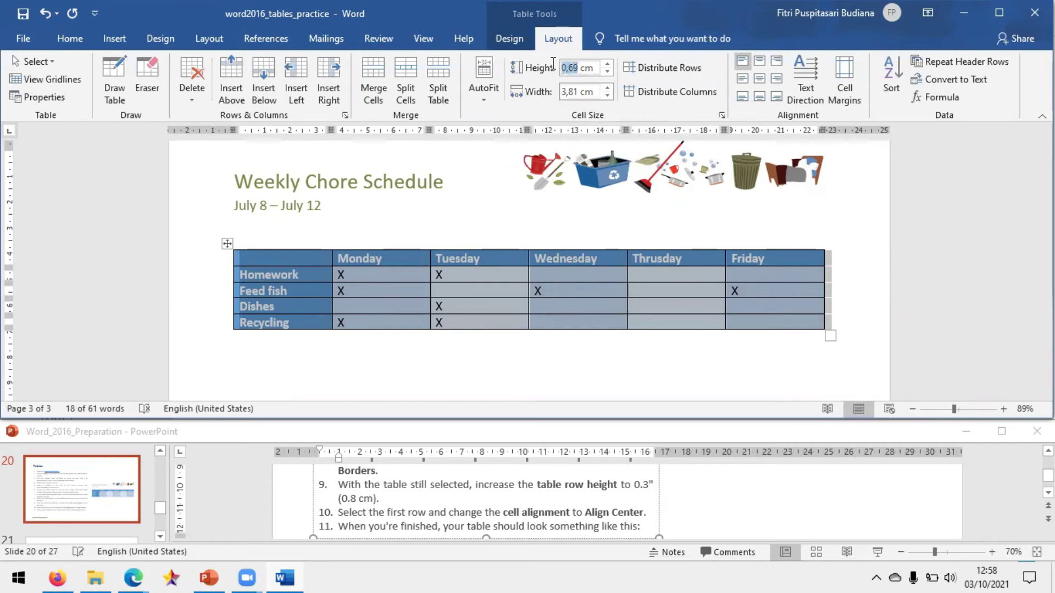
{"action": "type", "text": "0,8"}
{"action": "key", "text": "Return"}
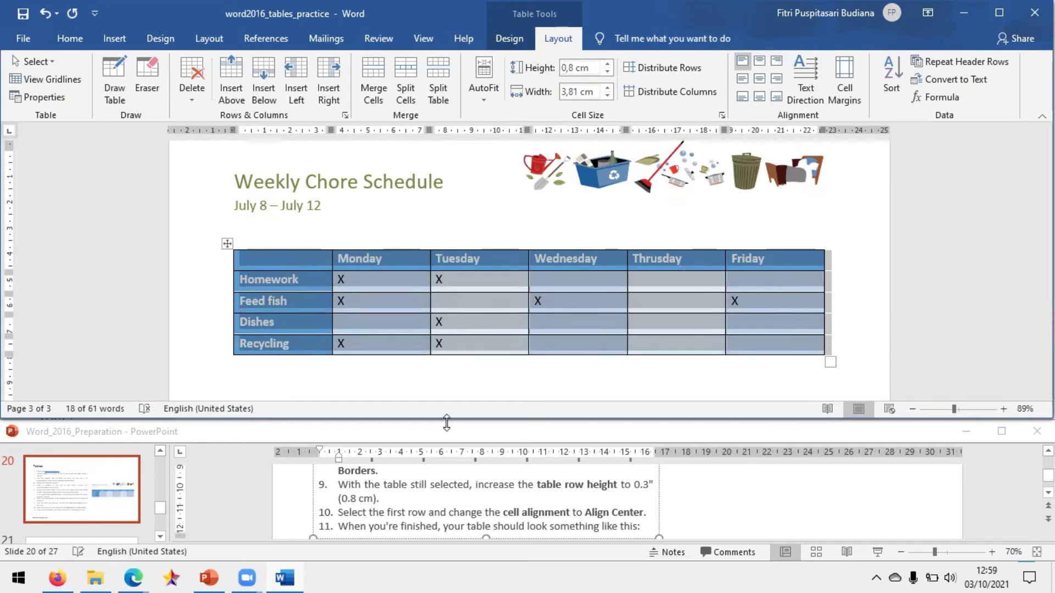
- Select the chore table's first row and set its cell alignment to Align Center
{"action": "left_click", "coordinate": [309, 371]}
{"action": "left_click_drag", "start_coordinate": [258, 260], "coordinate": [786, 262]}
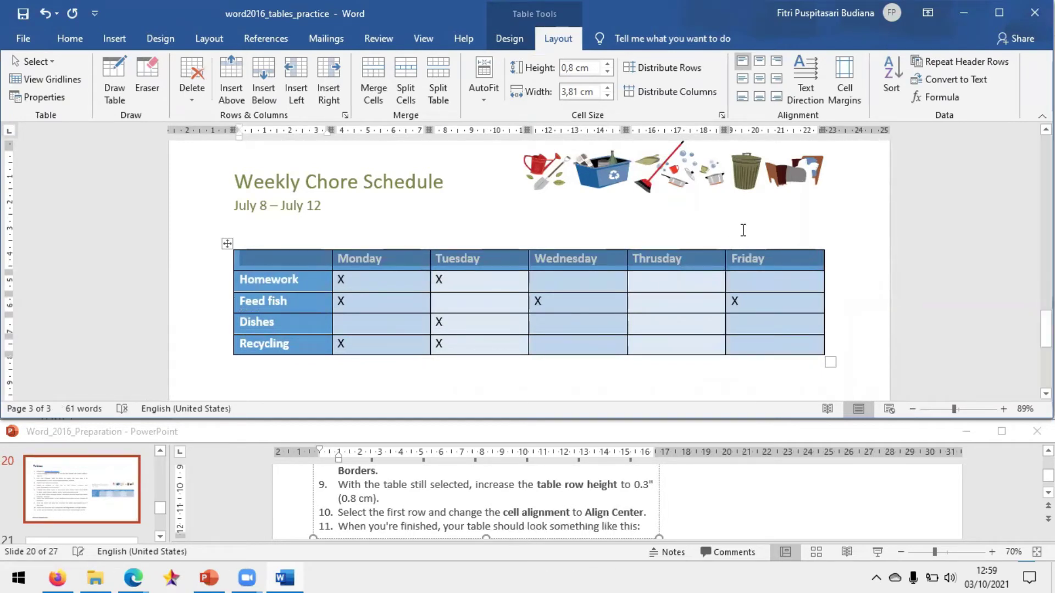
{"action": "left_click", "coordinate": [760, 80]}
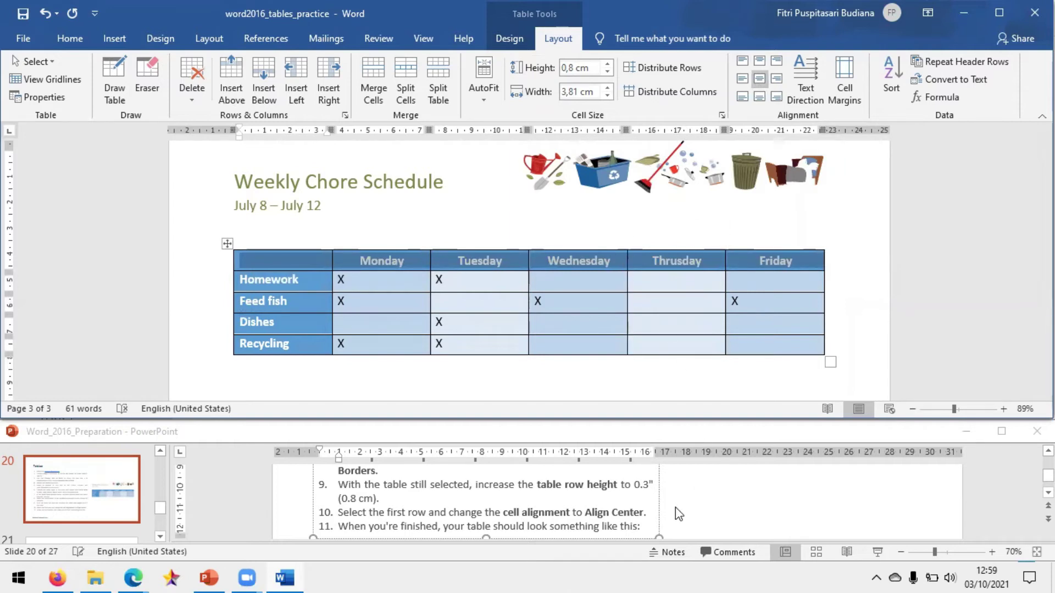
- Check the finished chore table against the instructions and example on slide 20, and show the start of the Charts exercise on slide 21
{"action": "left_click", "coordinate": [695, 521]}
{"action": "scroll", "coordinate": [756, 529], "scroll_direction": "up", "scroll_amount": 3}
{"action": "scroll", "coordinate": [765, 524], "scroll_direction": "down", "scroll_amount": 1}
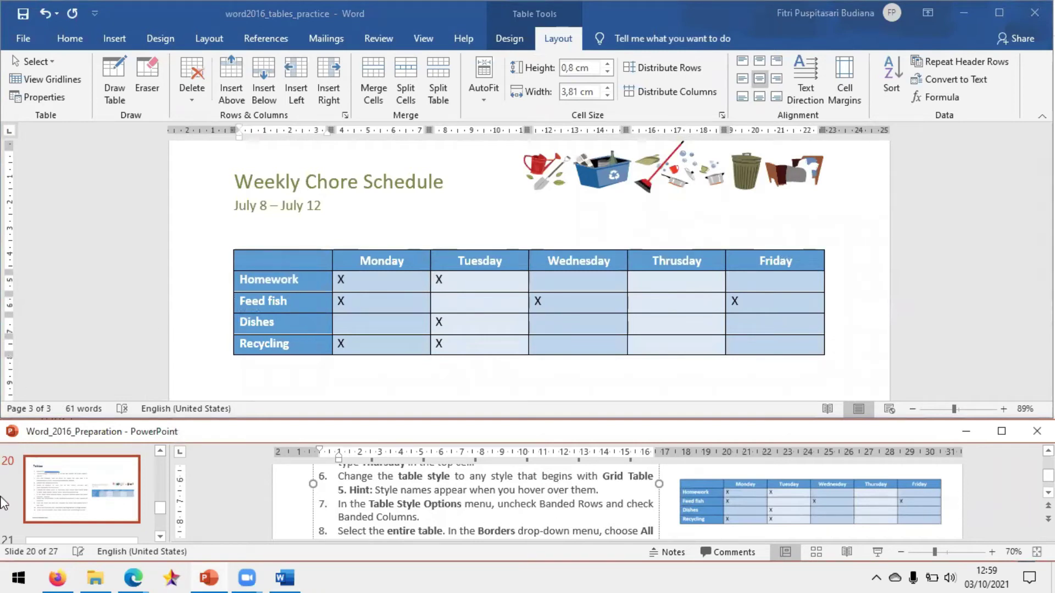
{"action": "left_click", "coordinate": [34, 502]}
{"action": "scroll", "coordinate": [34, 501], "scroll_direction": "down", "scroll_amount": 1}
{"action": "scroll", "coordinate": [52, 494], "scroll_direction": "up", "scroll_amount": 1}
{"action": "scroll", "coordinate": [311, 492], "scroll_direction": "up", "scroll_amount": 5}
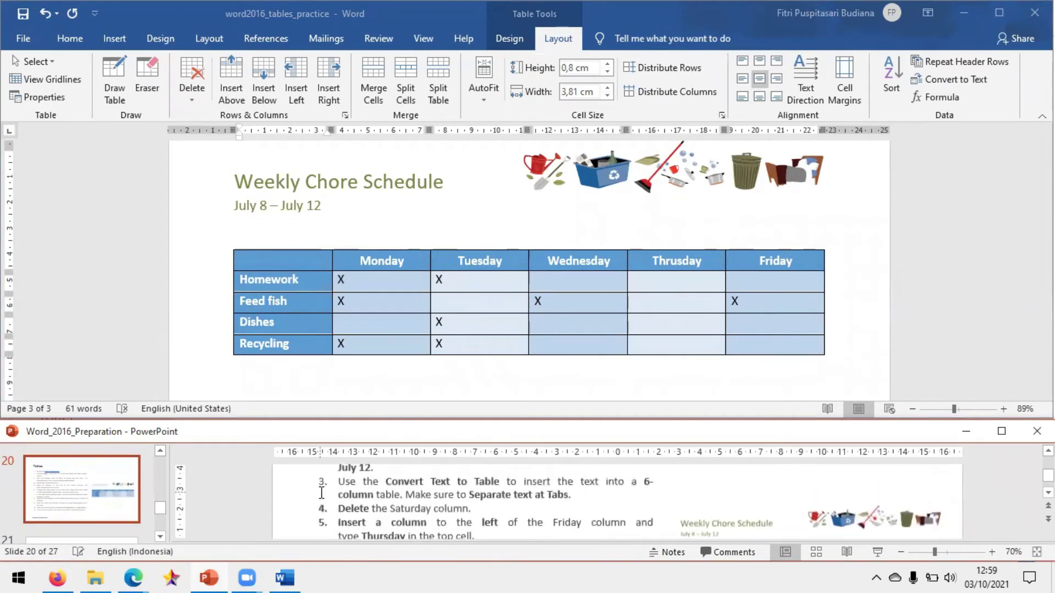
{"action": "scroll", "coordinate": [350, 509], "scroll_direction": "down", "scroll_amount": 7}
{"action": "scroll", "coordinate": [350, 510], "scroll_direction": "down", "scroll_amount": 2}
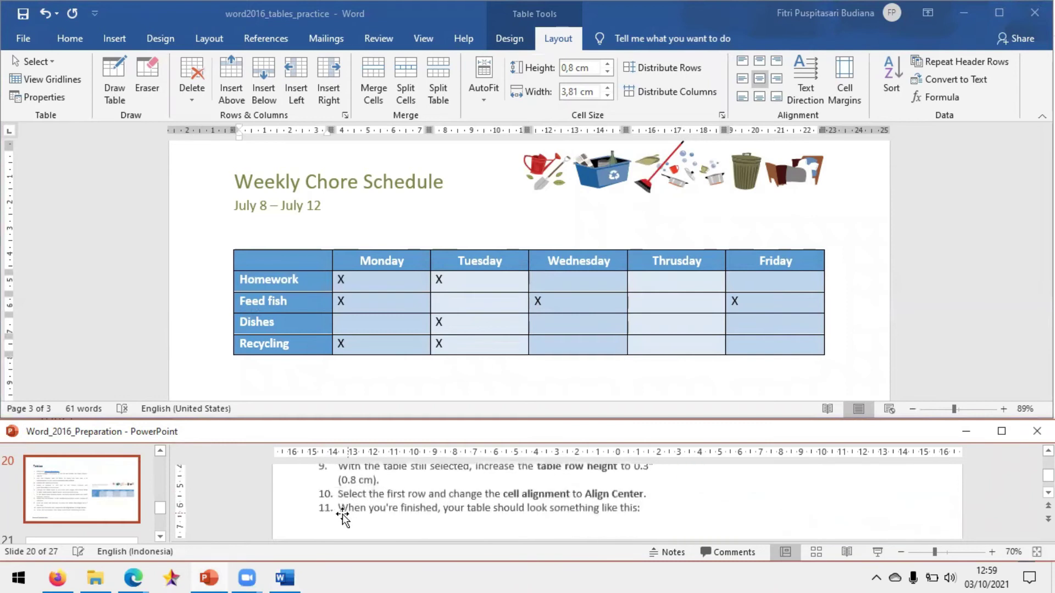
{"action": "scroll", "coordinate": [106, 502], "scroll_direction": "down", "scroll_amount": 2}
{"action": "left_click", "coordinate": [80, 477]}
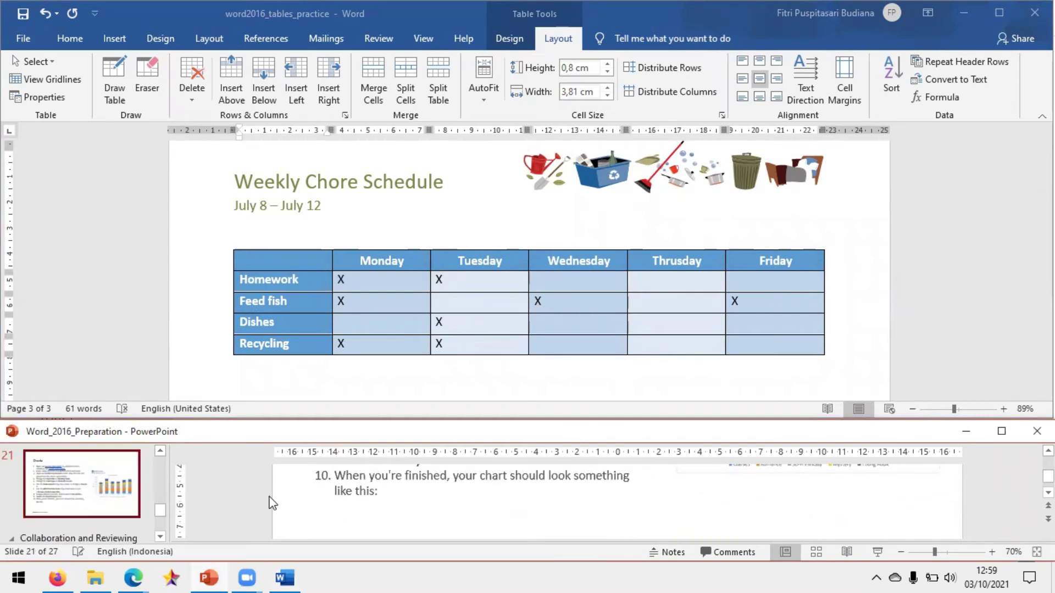
{"action": "scroll", "coordinate": [285, 511], "scroll_direction": "up", "scroll_amount": 10}
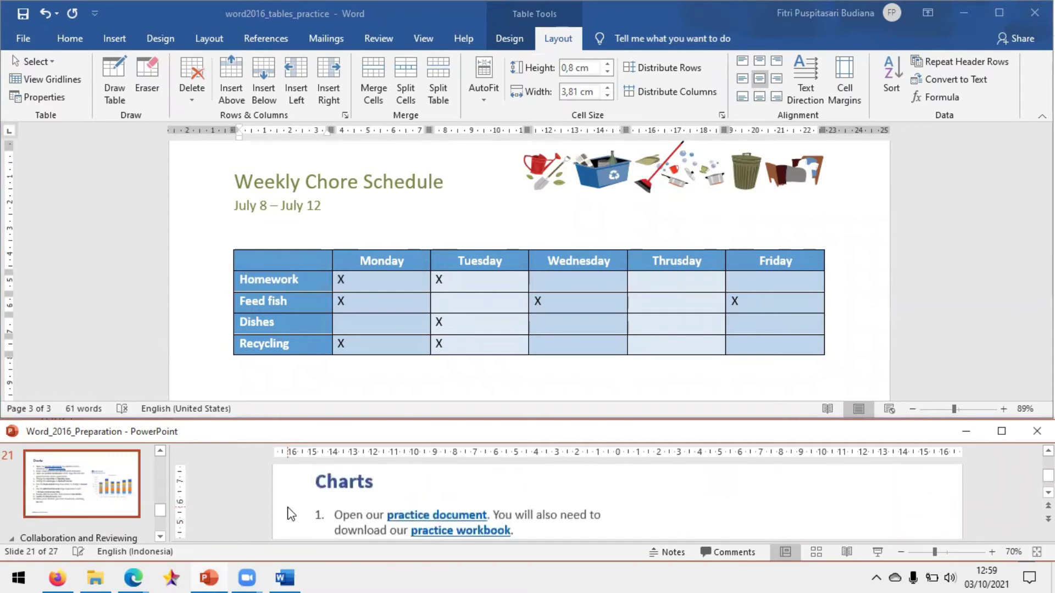
- Close the word2016_tables_practice document without saving its changes, and bring up the first Charts instructions on slide 21
{"action": "left_click", "coordinate": [1035, 12]}
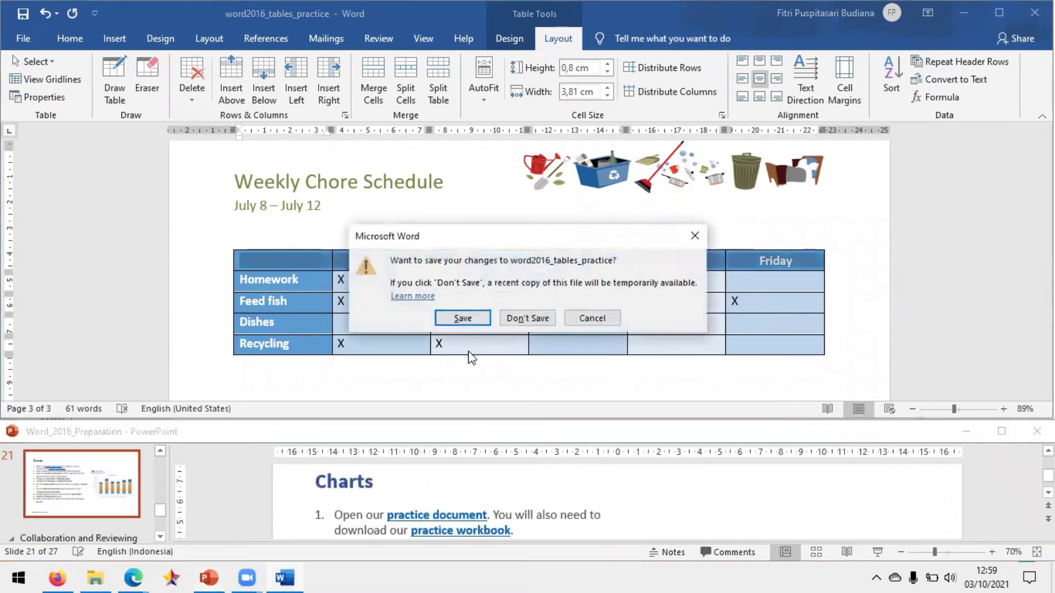
{"action": "left_click", "coordinate": [529, 319]}
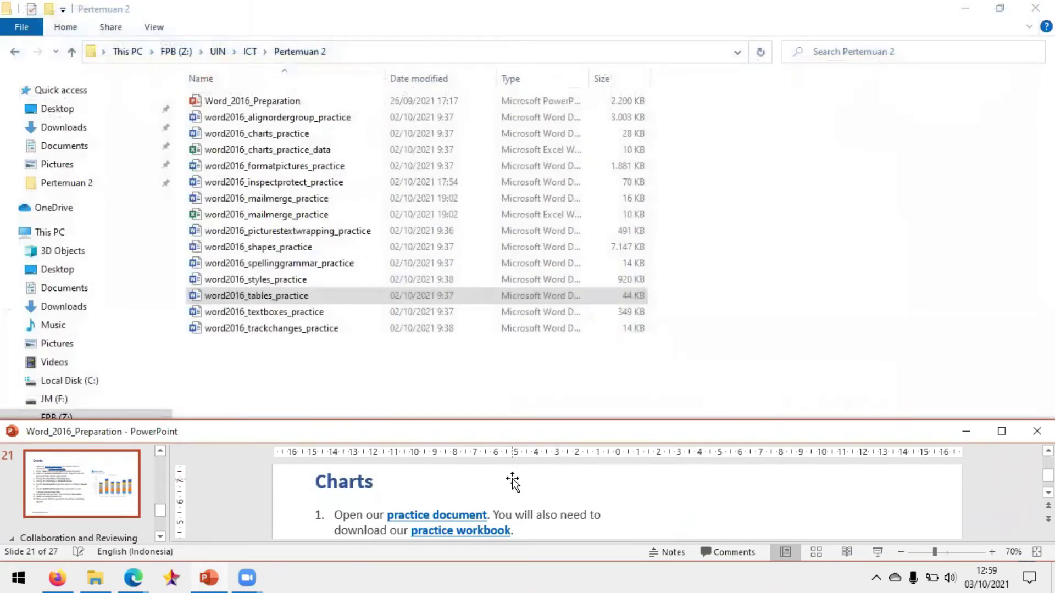
{"action": "scroll", "coordinate": [428, 500], "scroll_direction": "down", "scroll_amount": 1}
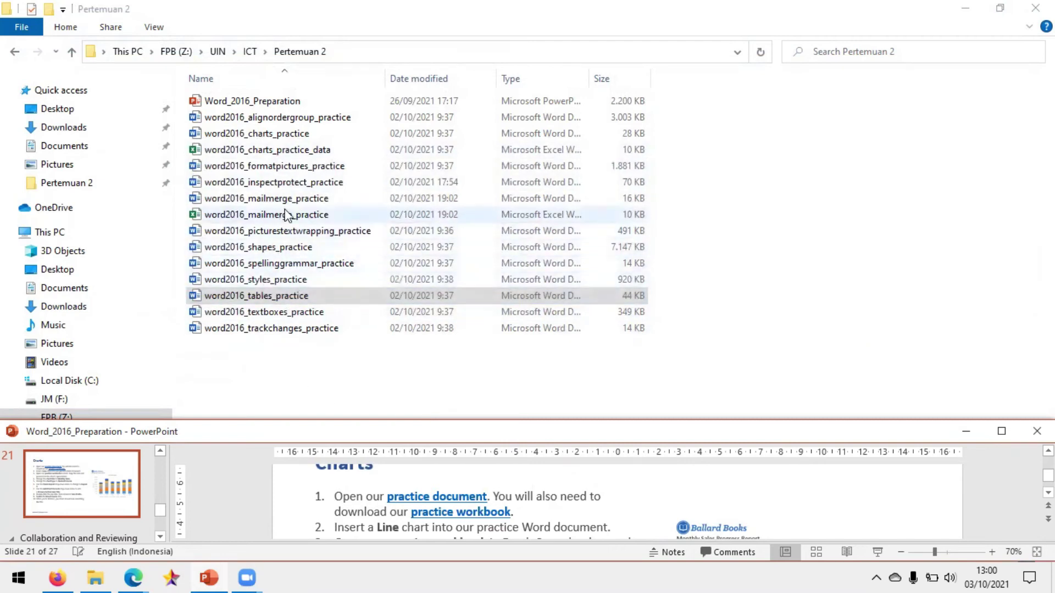
{"action": "left_click", "coordinate": [291, 139]}
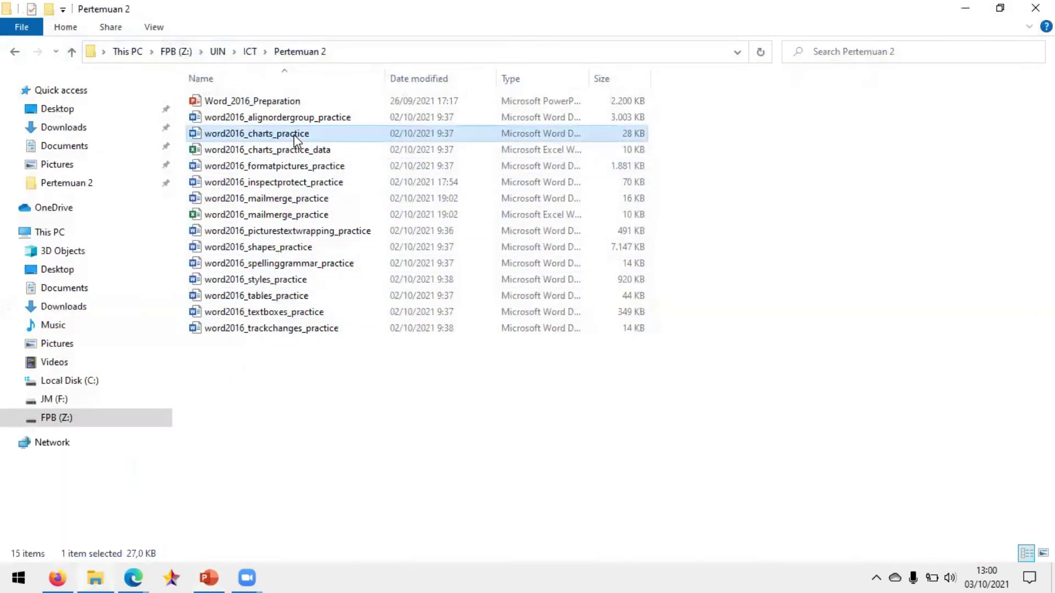
{"action": "left_click", "coordinate": [288, 150]}
{"action": "double_click", "coordinate": [295, 139]}
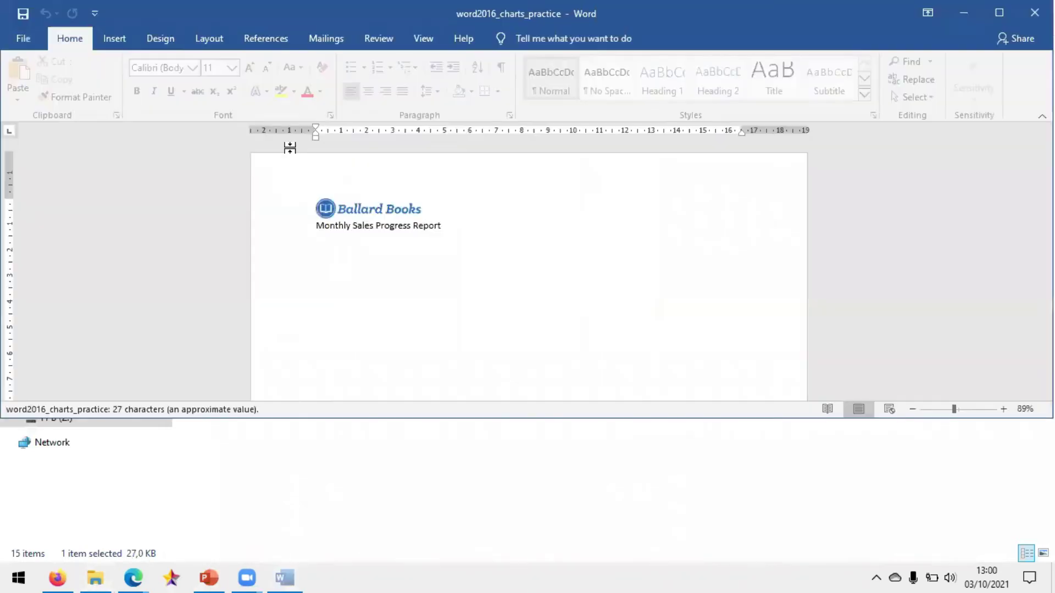
{"action": "left_click_drag", "start_coordinate": [287, 146], "coordinate": [294, 172]}
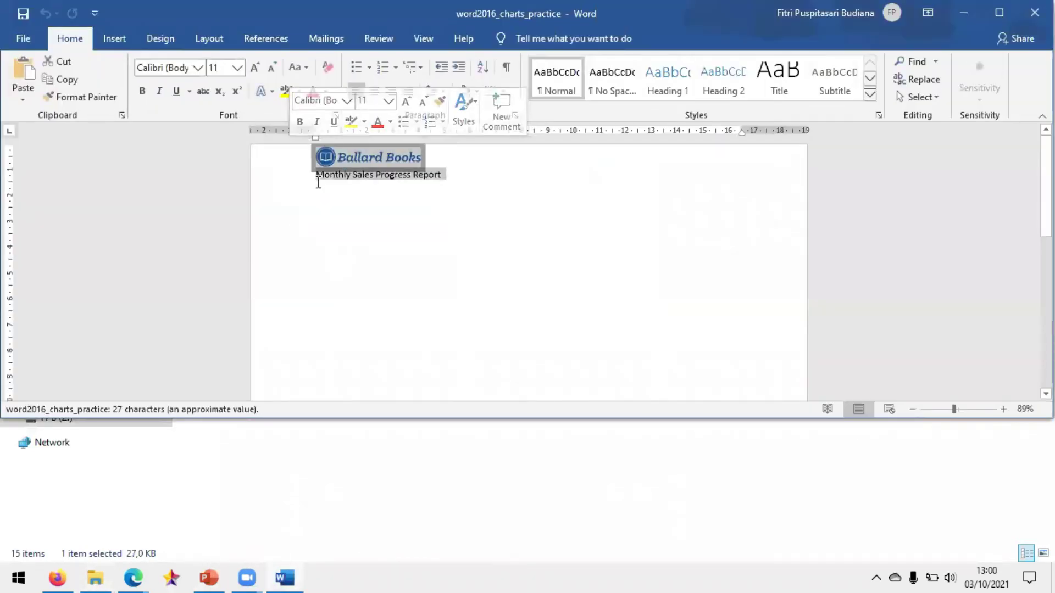
{"action": "left_click", "coordinate": [1035, 12]}
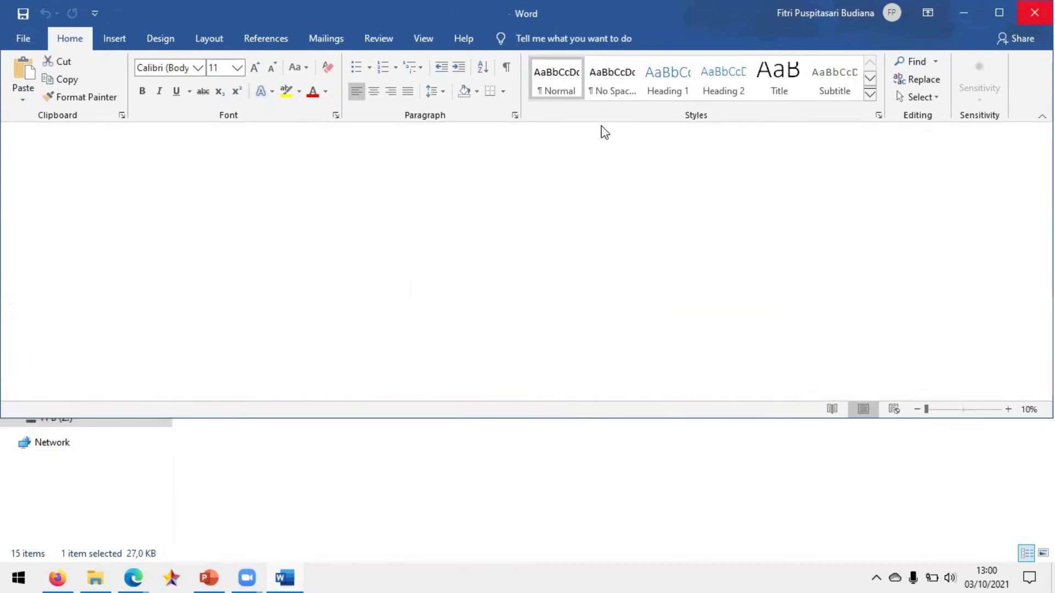
- Following instruction 1 on slide 21, open the word2016_charts_practice document and the word2016_charts_practice_data workbook from the Pertemuan 2 folder
{"action": "double_click", "coordinate": [273, 134]}
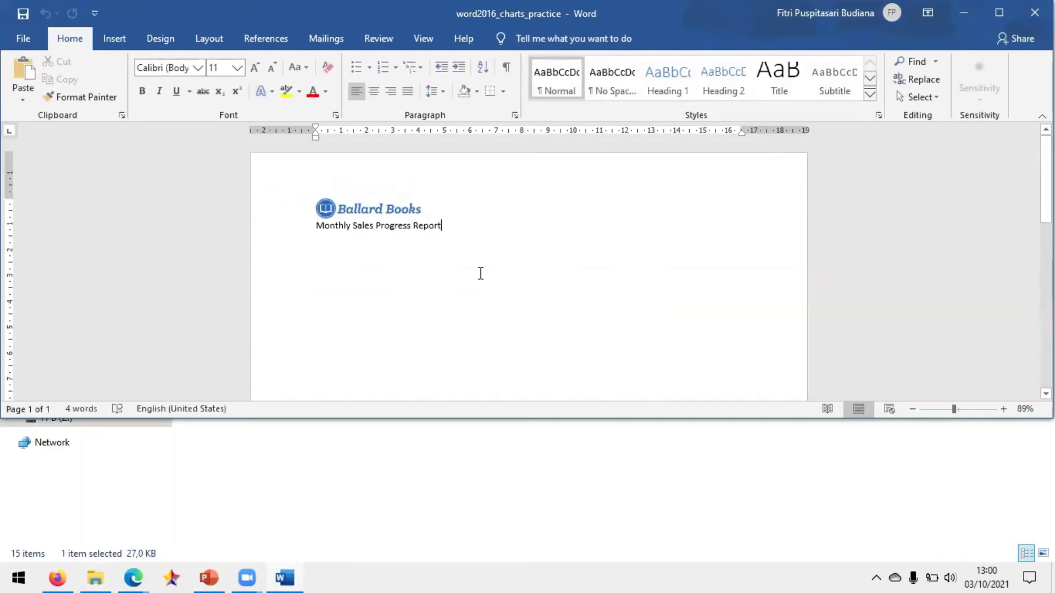
{"action": "left_click", "coordinate": [99, 577]}
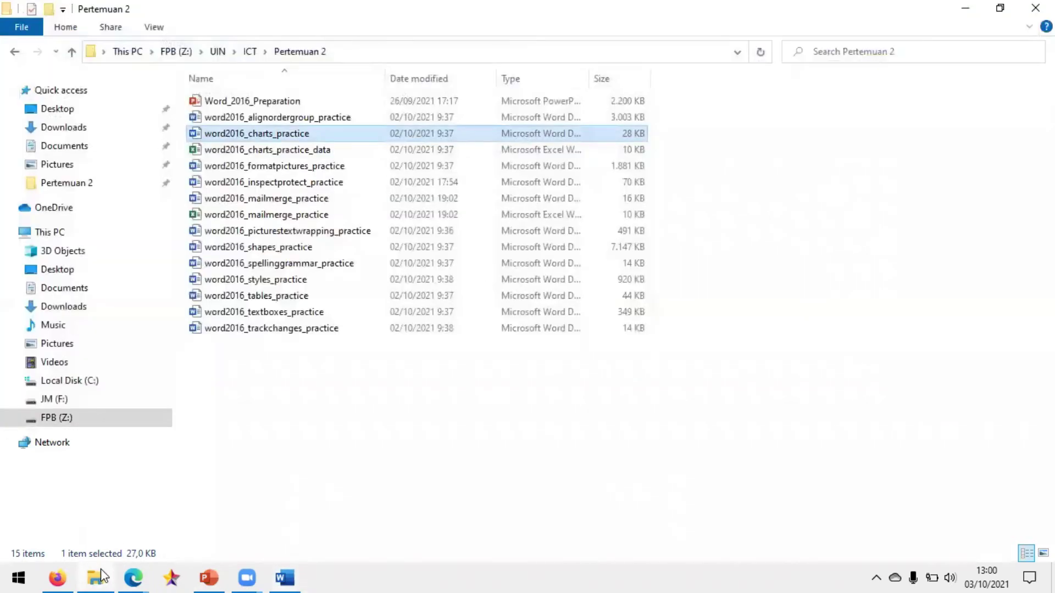
{"action": "double_click", "coordinate": [312, 150]}
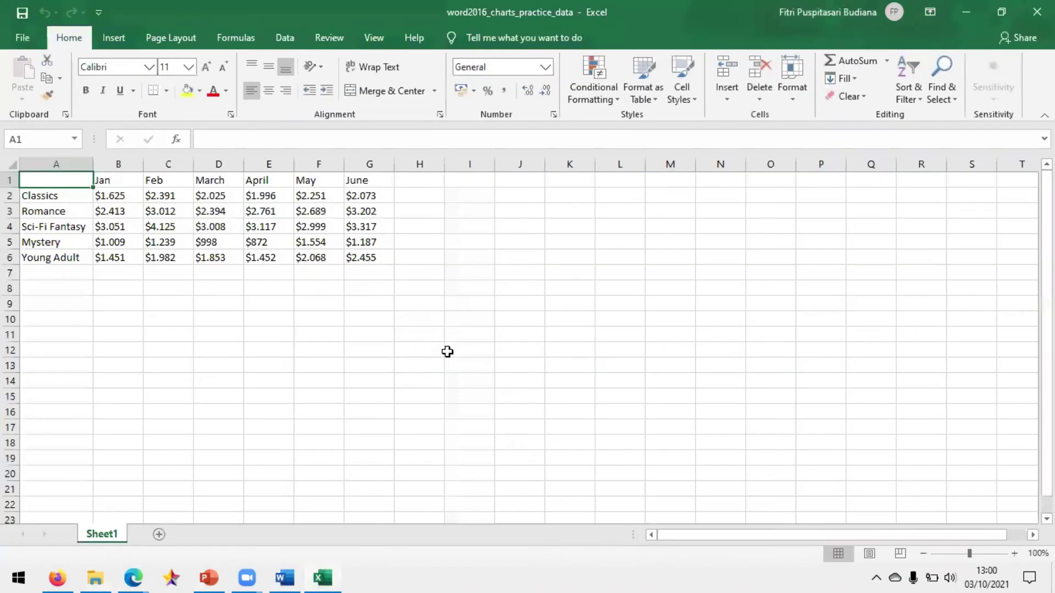
- Switch to the word2016_charts_practice document in Word and show the Charts exercise slide from PowerPoint below it
{"action": "left_click", "coordinate": [315, 576]}
{"action": "left_click", "coordinate": [294, 576]}
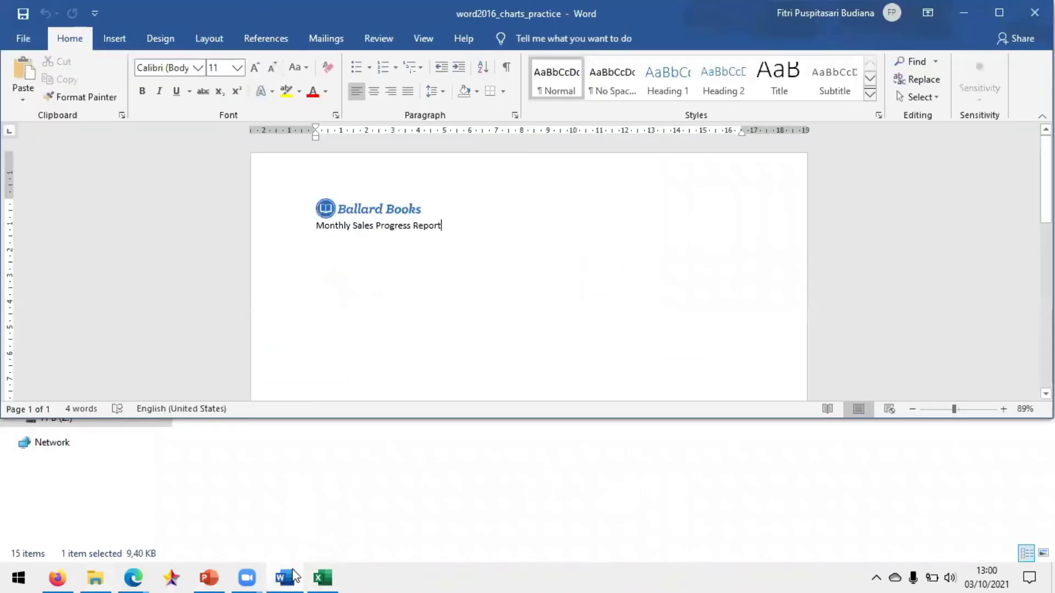
{"action": "left_click", "coordinate": [206, 576]}
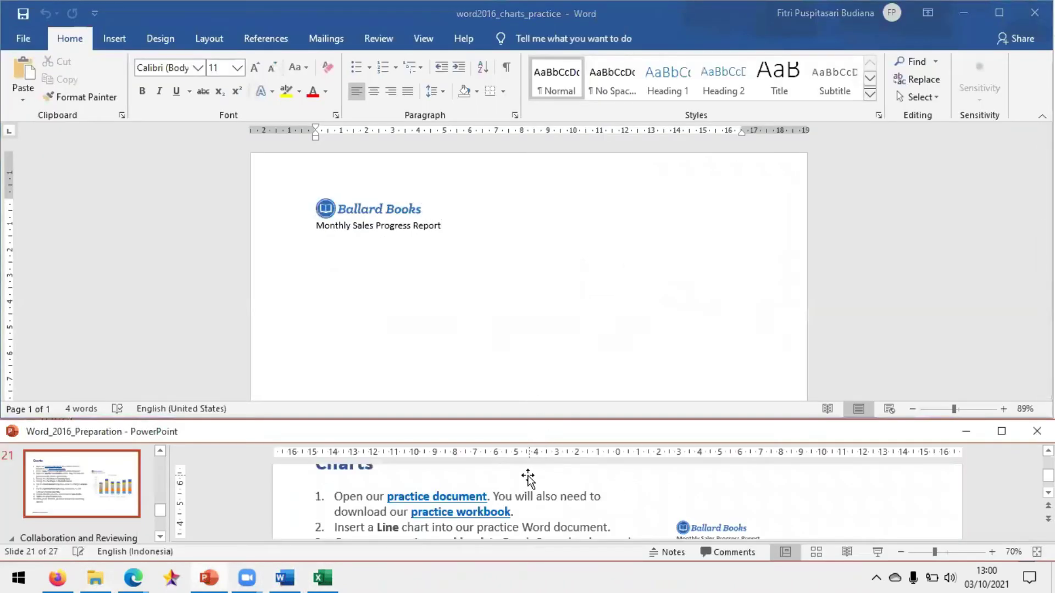
{"action": "scroll", "coordinate": [478, 506], "scroll_direction": "down", "scroll_amount": 1}
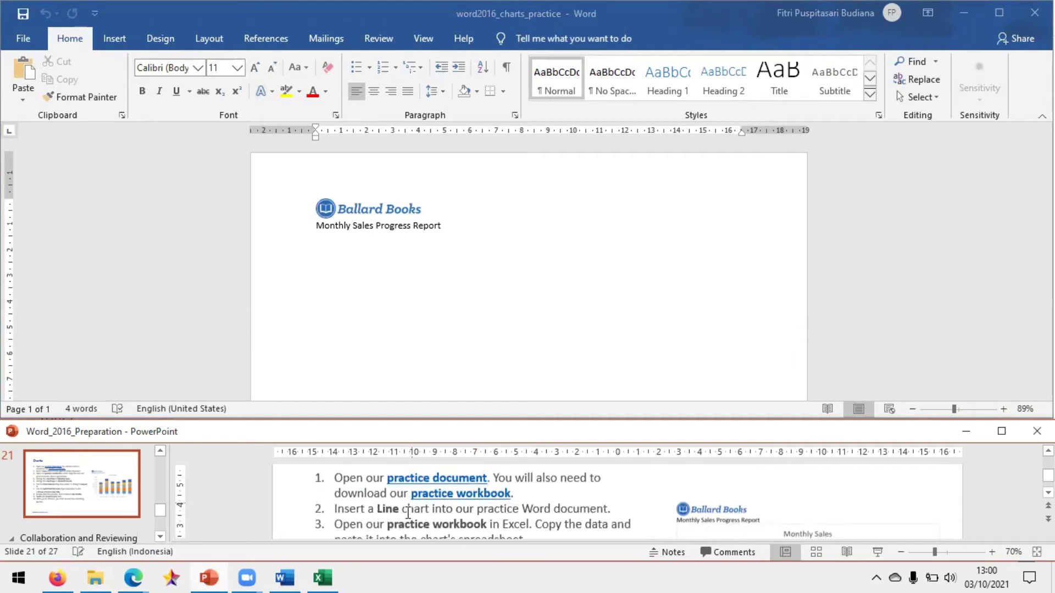
- Insert a basic Line chart below the Monthly Sales Progress Report line in the Word document
{"action": "left_click", "coordinate": [390, 282]}
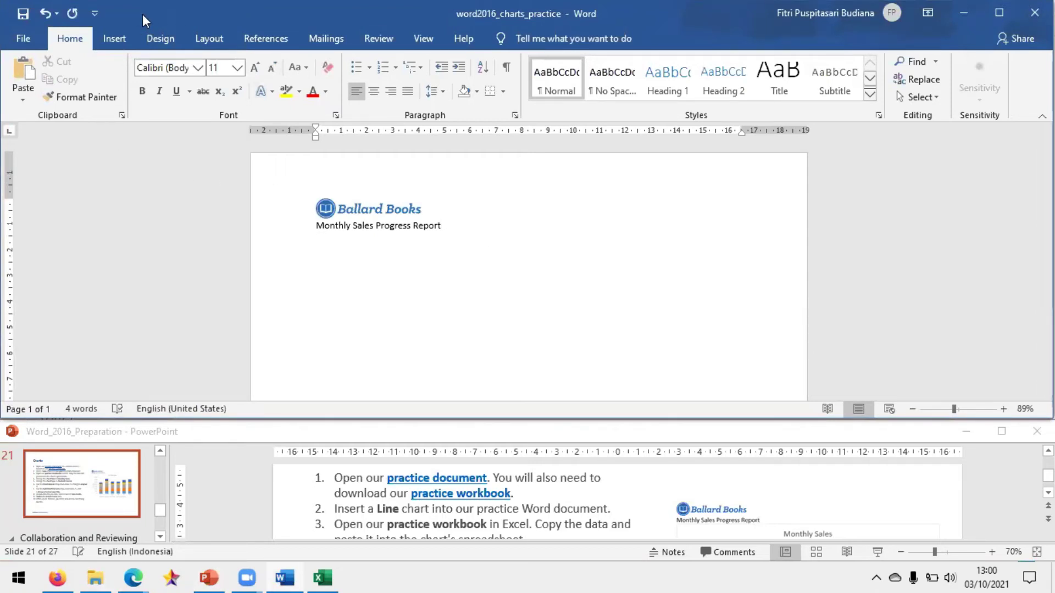
{"action": "left_click", "coordinate": [121, 36]}
{"action": "left_click", "coordinate": [264, 80]}
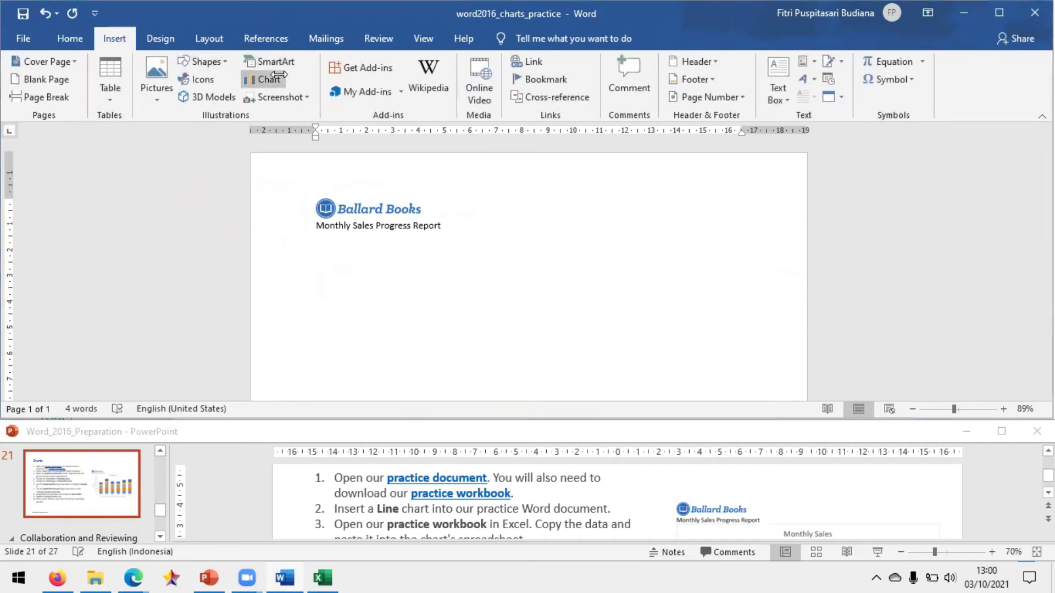
{"action": "left_click", "coordinate": [329, 120]}
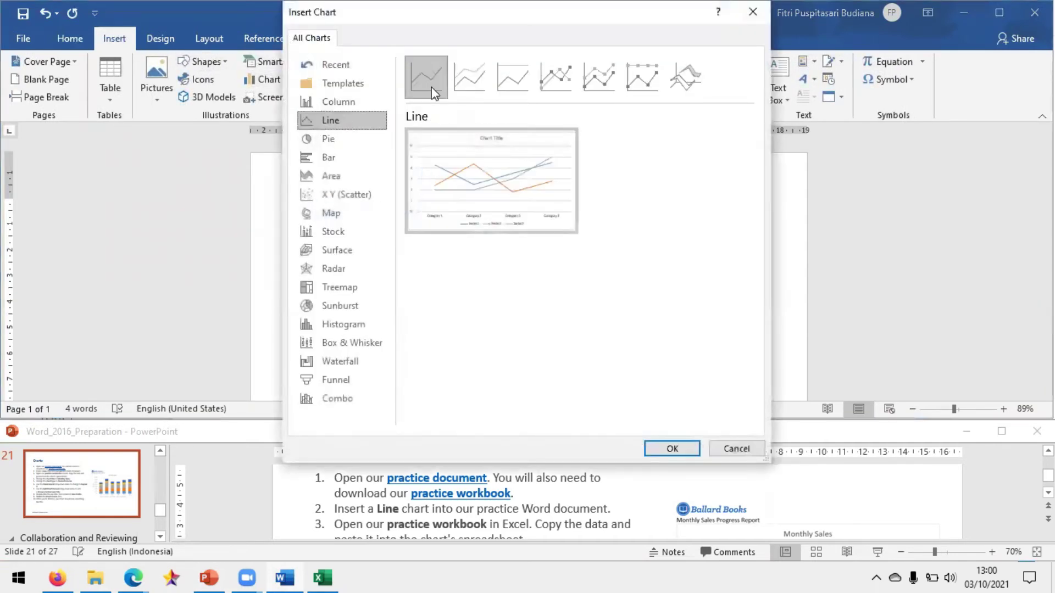
{"action": "left_click", "coordinate": [495, 80]}
{"action": "left_click", "coordinate": [477, 80]}
{"action": "left_click", "coordinate": [418, 77]}
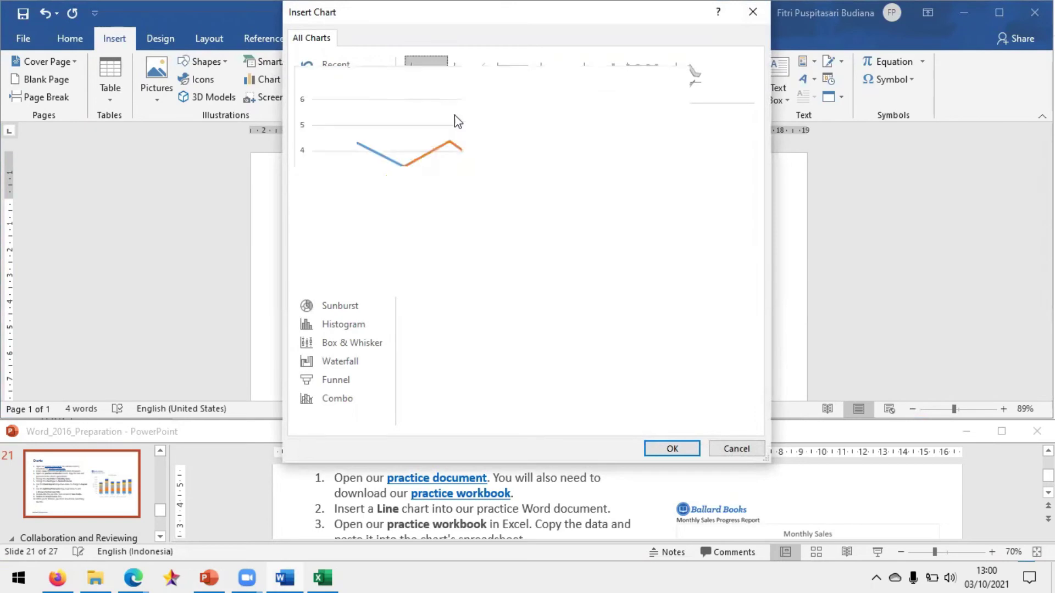
{"action": "left_click", "coordinate": [662, 448]}
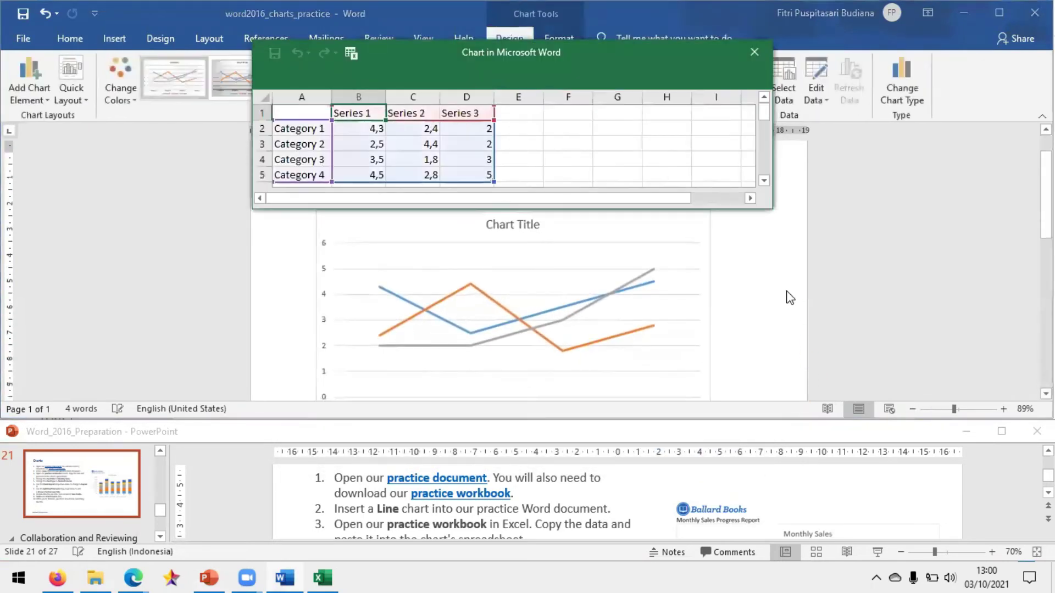
- Switch to the word2016_charts_practice_data workbook in Excel and copy the sales table in cells A1:G6
{"action": "scroll", "coordinate": [445, 532], "scroll_direction": "down", "scroll_amount": 1}
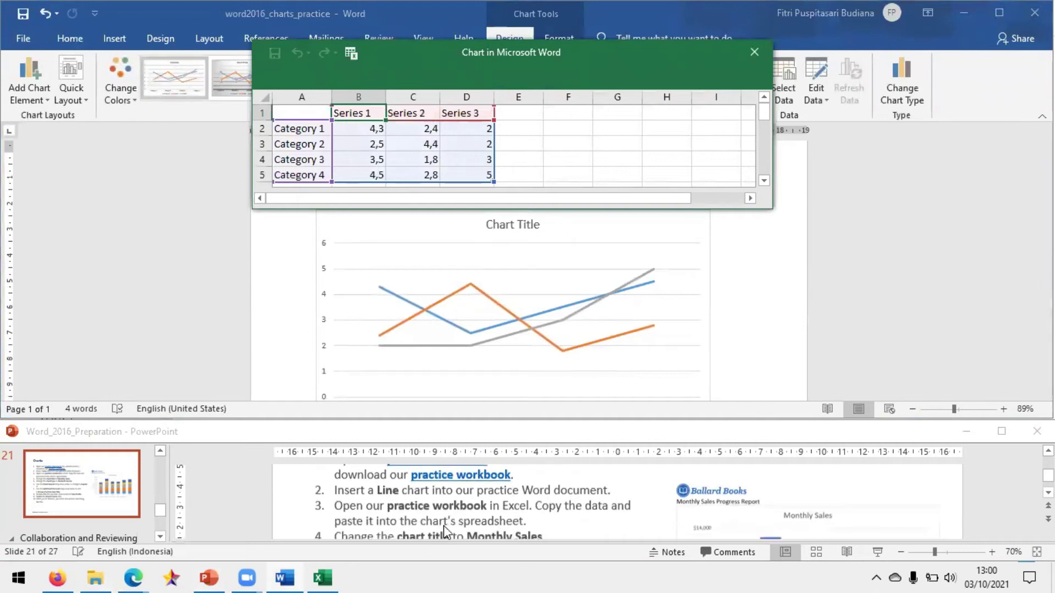
{"action": "scroll", "coordinate": [454, 521], "scroll_direction": "down", "scroll_amount": 1}
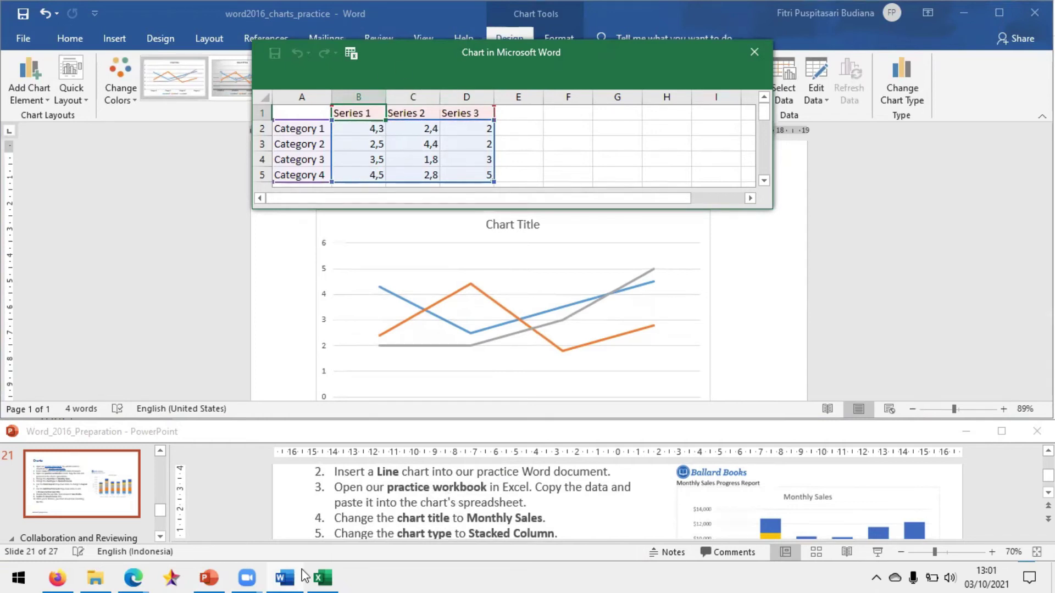
{"action": "left_click", "coordinate": [318, 575]}
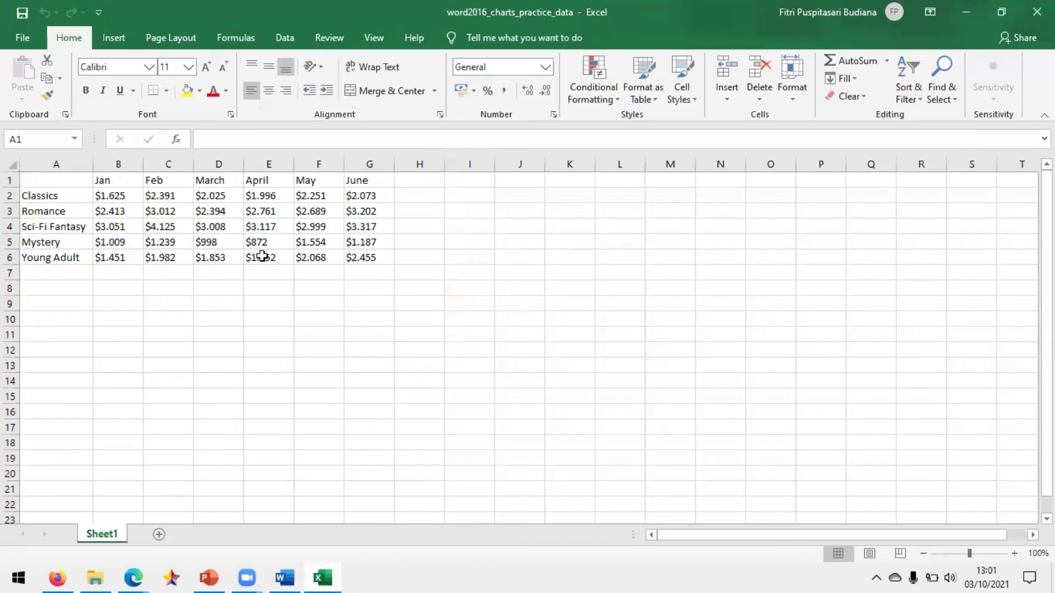
{"action": "left_click", "coordinate": [315, 576]}
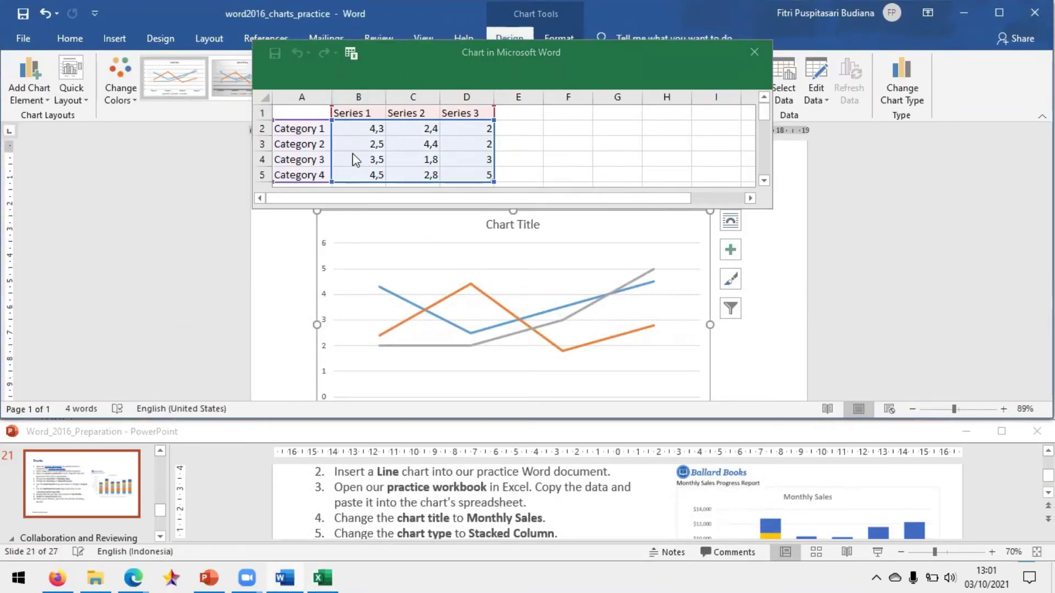
{"action": "left_click", "coordinate": [320, 577]}
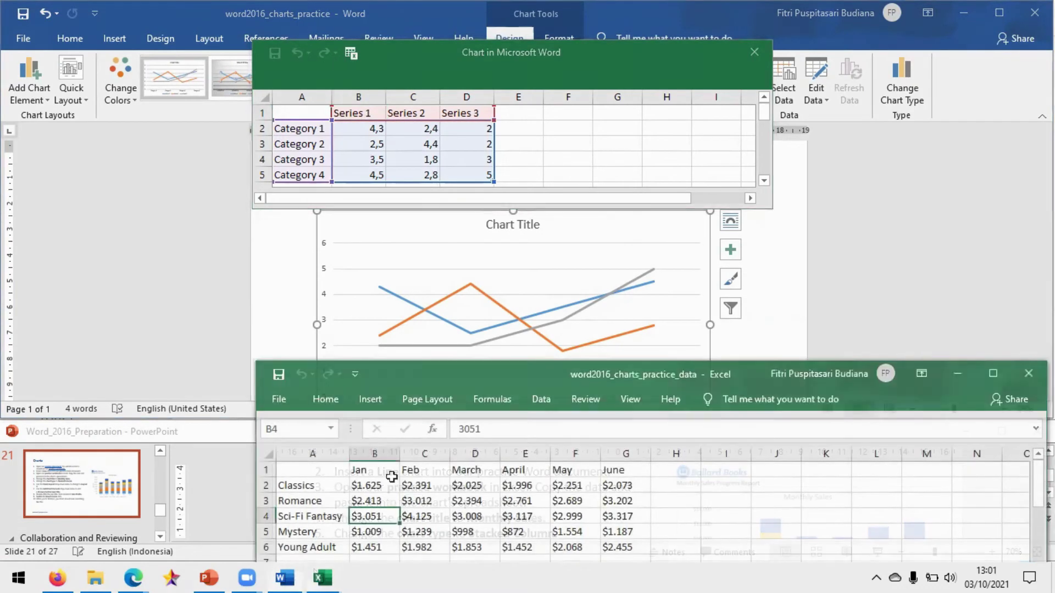
{"action": "left_click_drag", "start_coordinate": [301, 474], "coordinate": [648, 549]}
{"action": "left_click", "coordinate": [320, 405]}
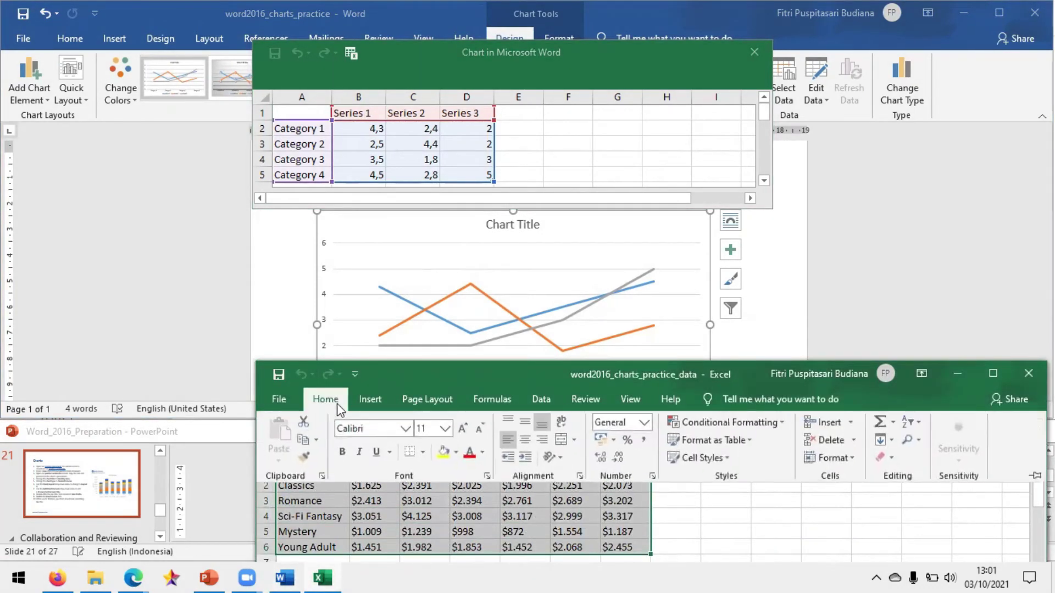
{"action": "left_click", "coordinate": [316, 441]}
{"action": "left_click", "coordinate": [328, 461]}
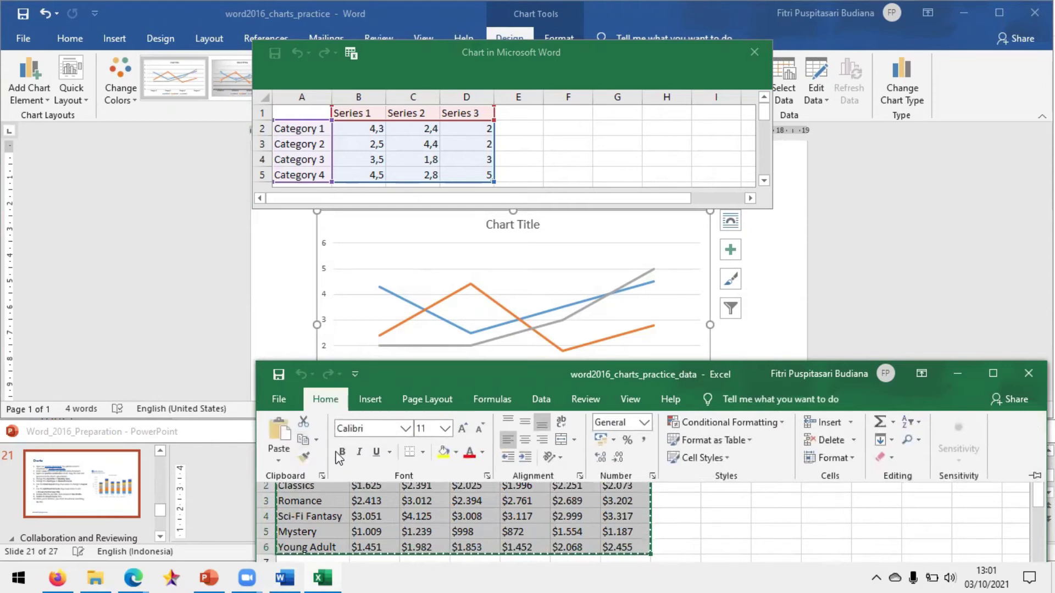
- Paste the copied sales table into the Word chart's data sheet starting at cell A1
{"action": "left_click", "coordinate": [471, 145]}
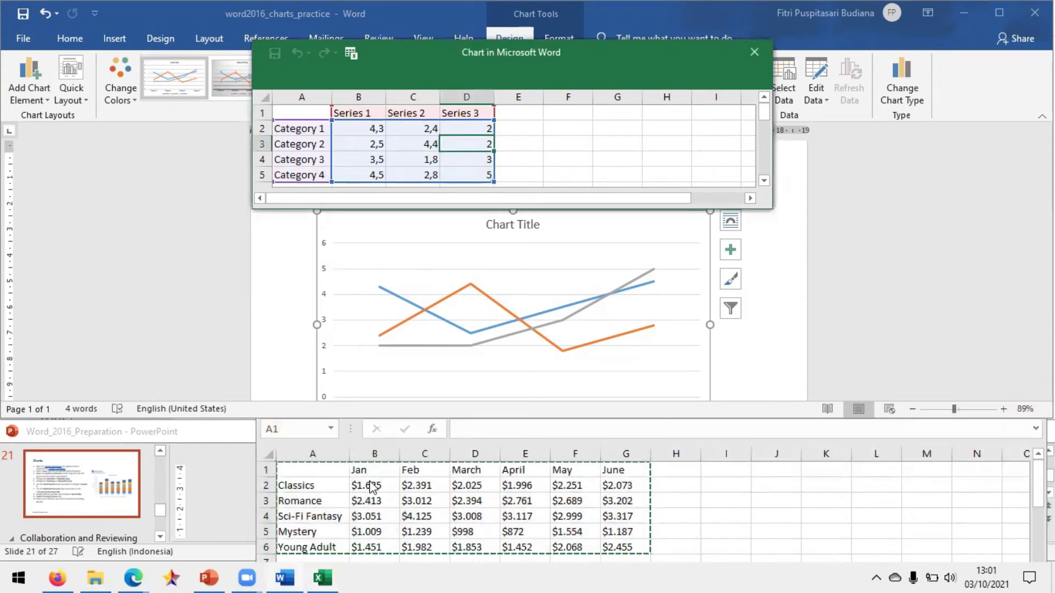
{"action": "left_click", "coordinate": [301, 112]}
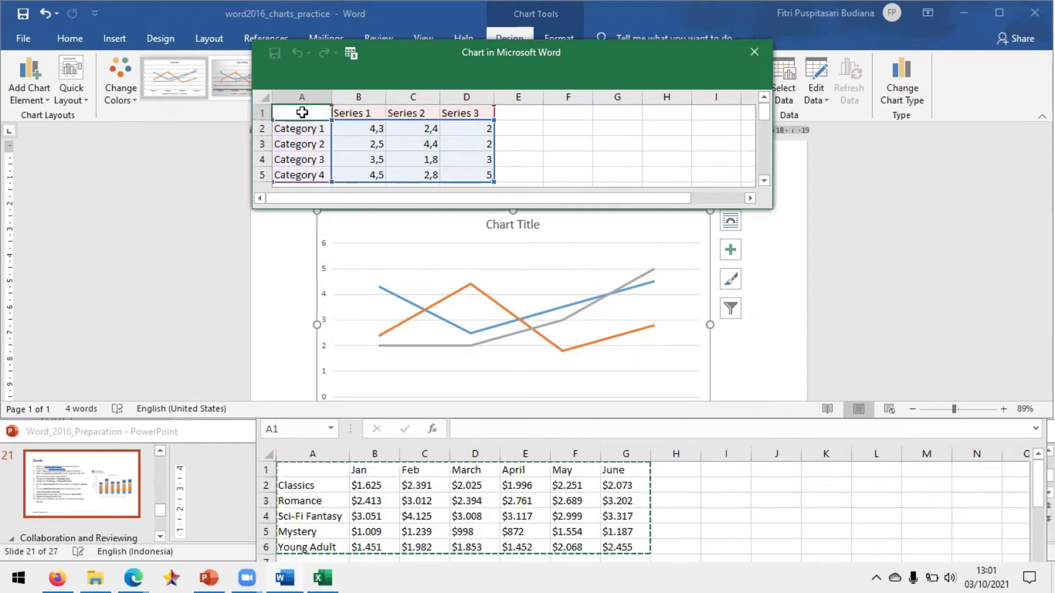
{"action": "right_click", "coordinate": [297, 117]}
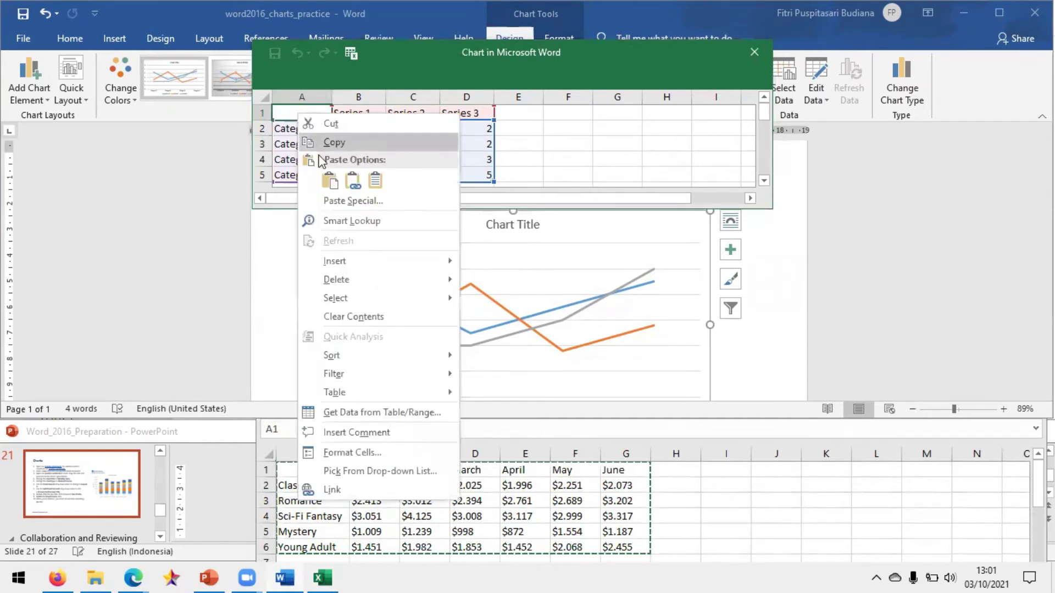
{"action": "left_click", "coordinate": [330, 180]}
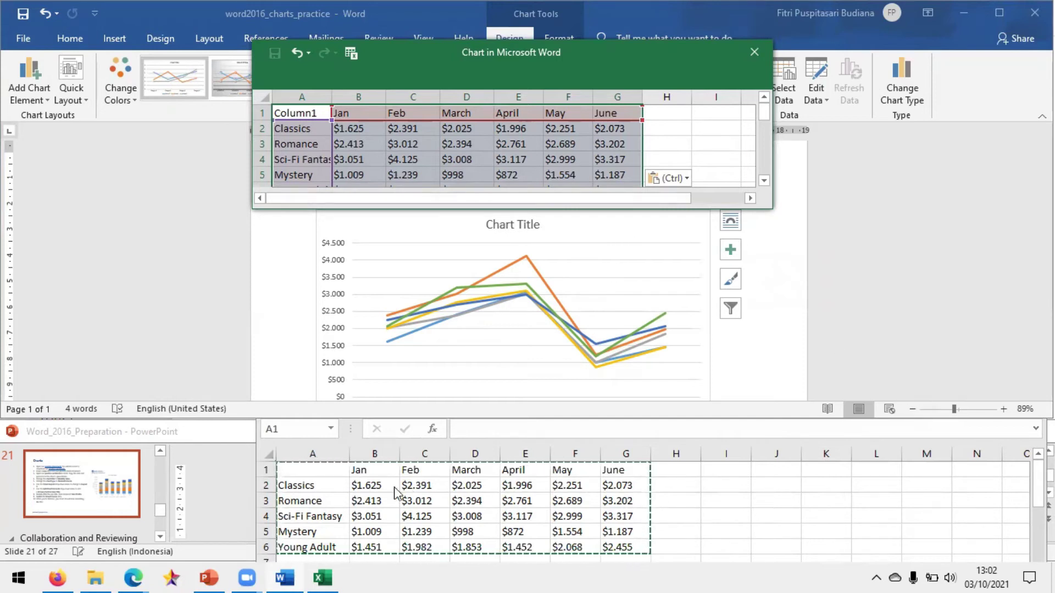
- Close the Excel practice workbook and the chart's data sheet
{"action": "left_click", "coordinate": [646, 440]}
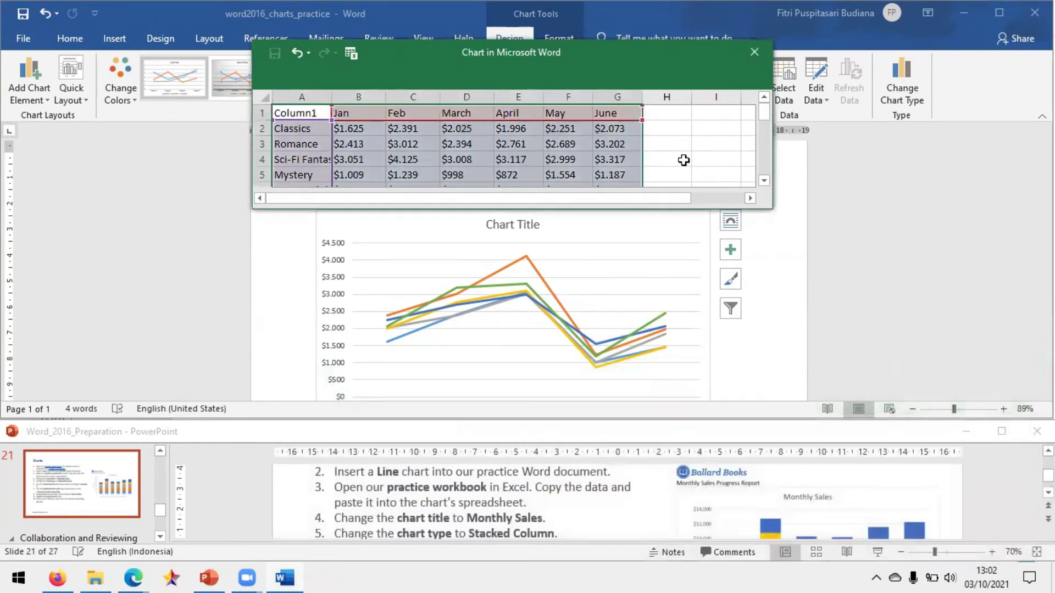
{"action": "left_click", "coordinate": [708, 163]}
{"action": "left_click", "coordinate": [752, 48]}
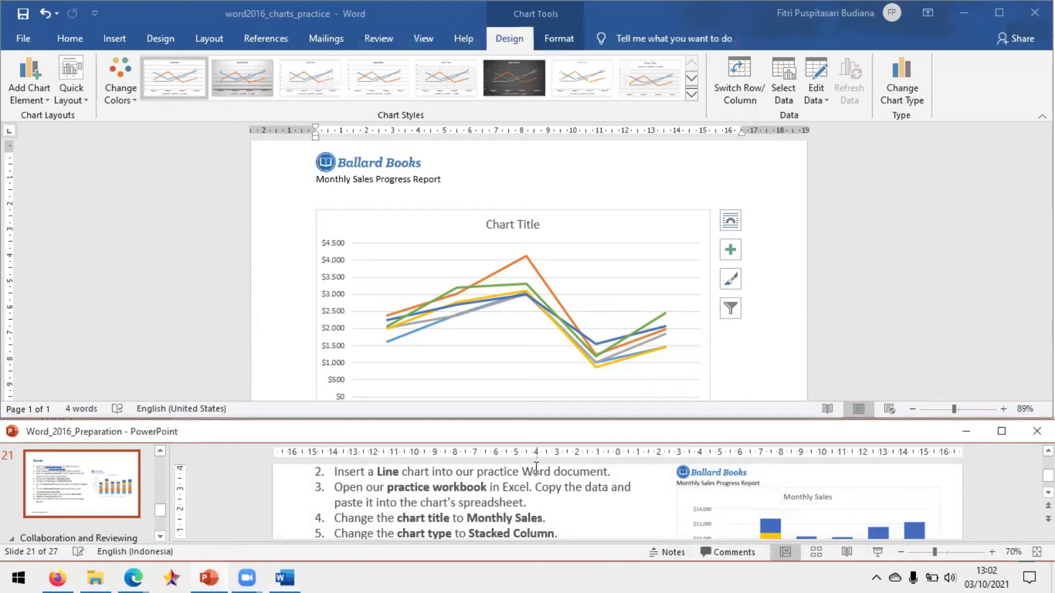
- Replace the chart's placeholder title with Monthly Sales, keeping the title centred above the plot
{"action": "left_click", "coordinate": [541, 513]}
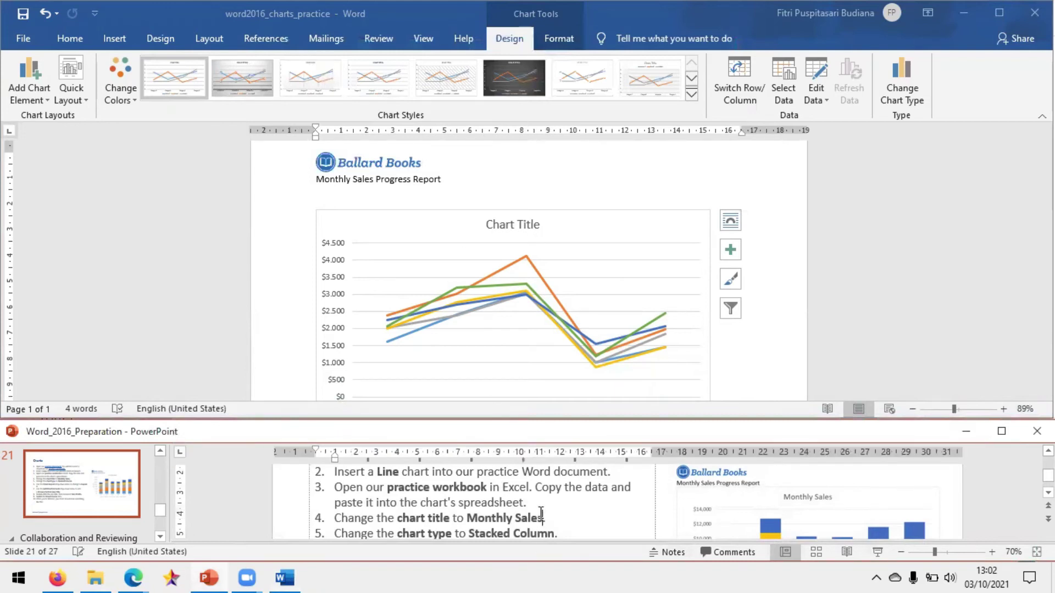
{"action": "scroll", "coordinate": [467, 503], "scroll_direction": "down", "scroll_amount": 1}
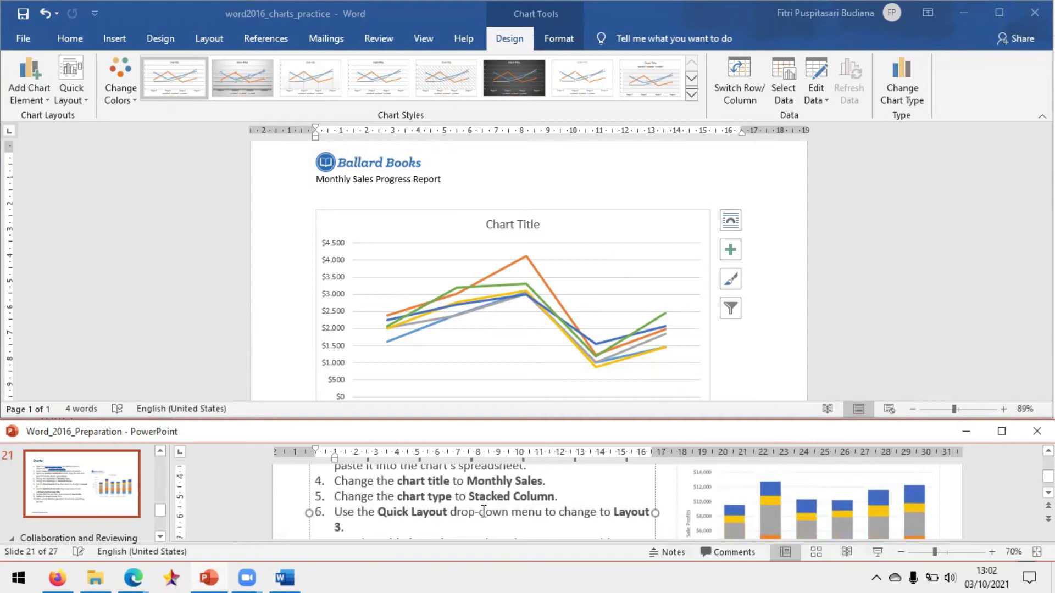
{"action": "left_click", "coordinate": [526, 222]}
{"action": "left_click_drag", "start_coordinate": [537, 222], "coordinate": [482, 217]}
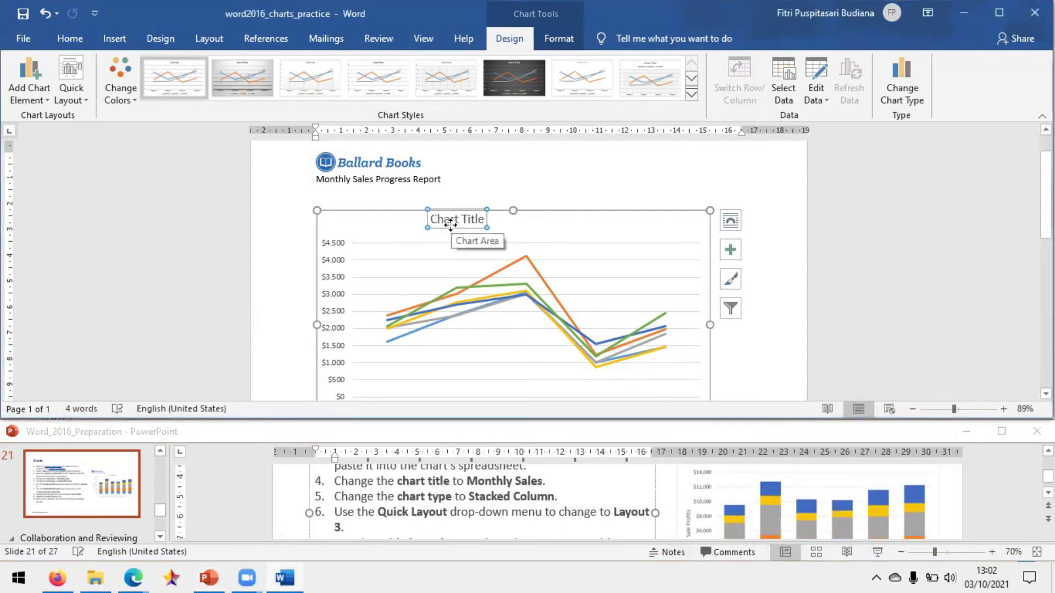
{"action": "left_click", "coordinate": [519, 224]}
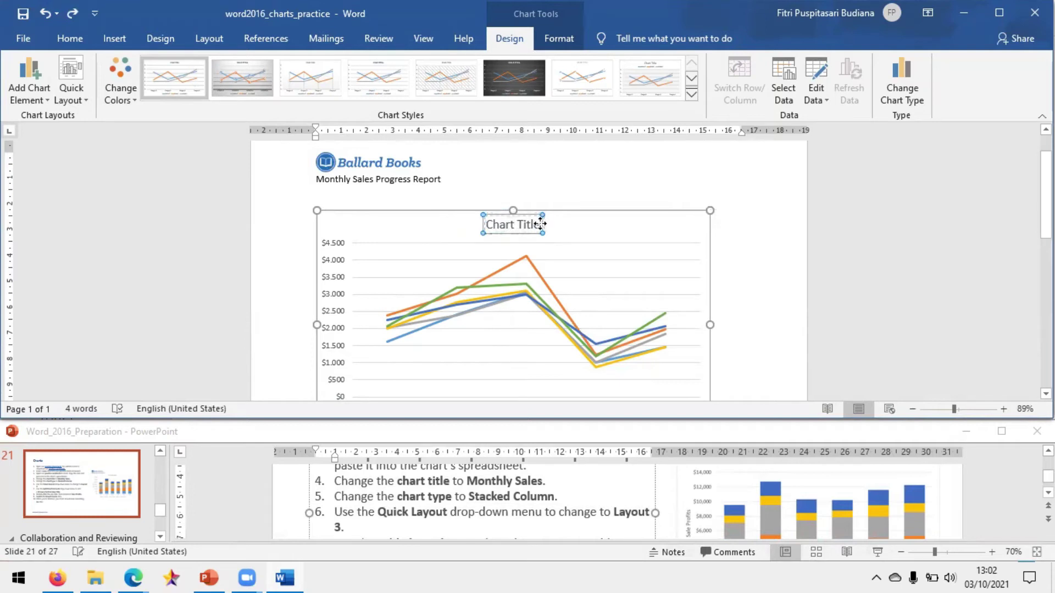
{"action": "left_click", "coordinate": [541, 224]}
{"action": "left_click_drag", "start_coordinate": [541, 224], "coordinate": [502, 225]}
{"action": "type", "text": "Montlhy"}
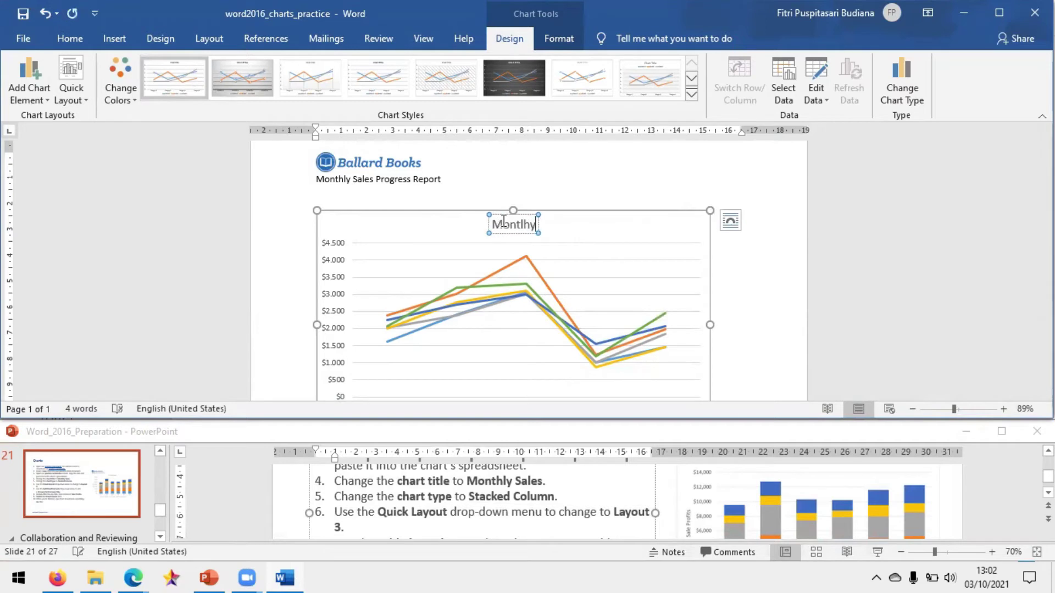
{"action": "key", "text": "BackSpace"}
{"action": "key", "text": "BackSpace"}
{"action": "key", "text": "BackSpace"}
{"action": "type", "text": "hly Sales"}
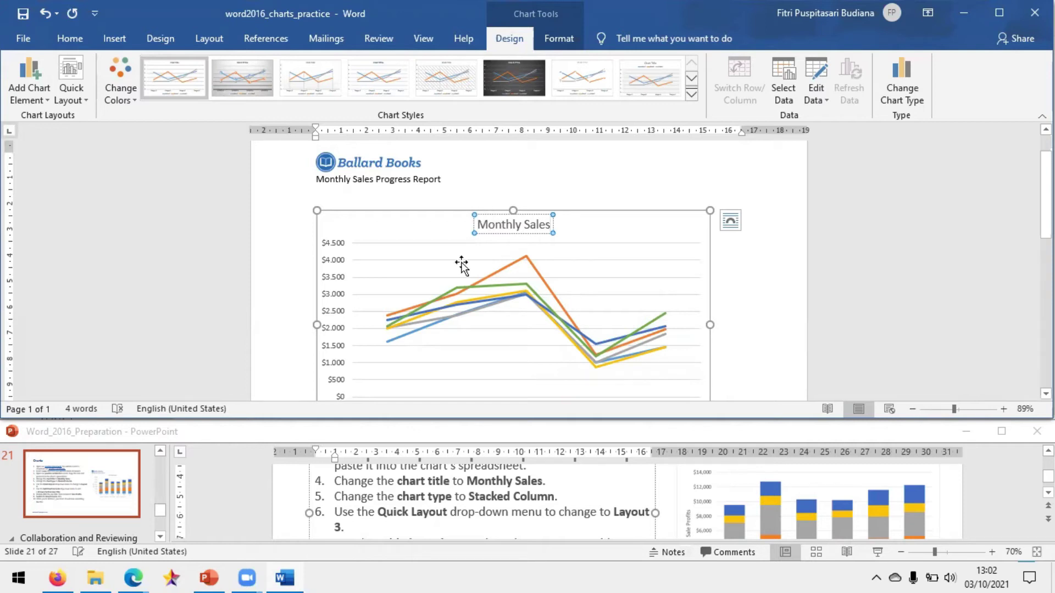
- Change the Monthly Sales chart's type to Stacked Column
{"action": "left_click", "coordinate": [448, 504]}
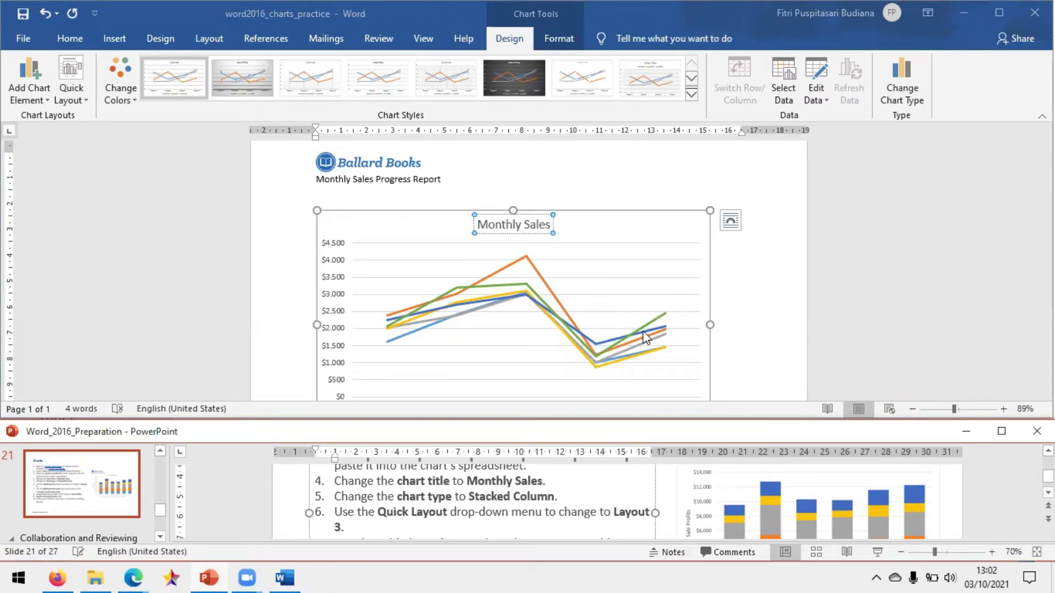
{"action": "left_click", "coordinate": [785, 317]}
{"action": "left_click", "coordinate": [623, 220]}
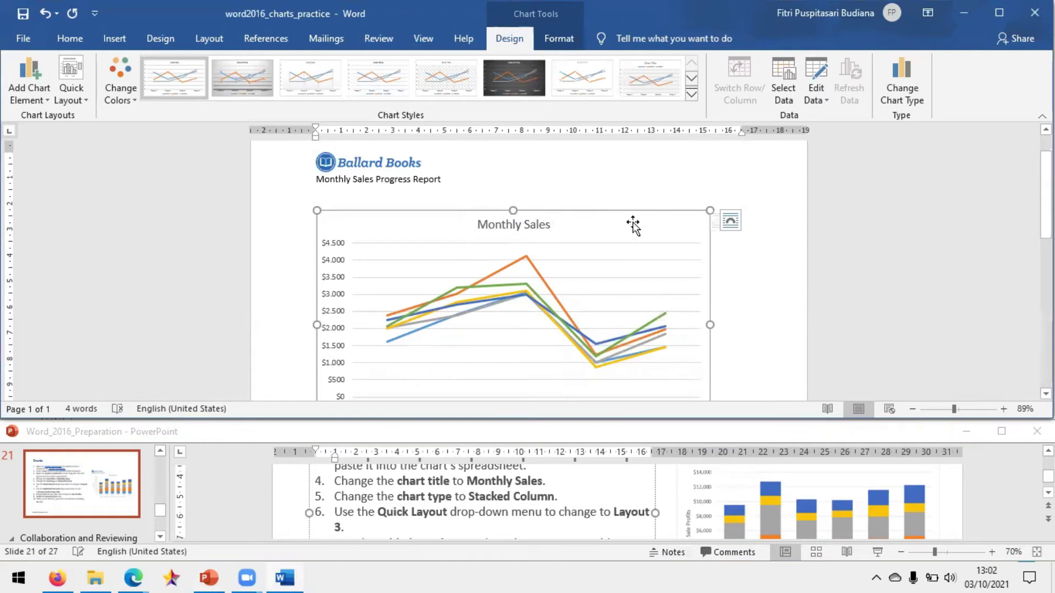
{"action": "left_click", "coordinate": [855, 270]}
{"action": "scroll", "coordinate": [856, 270], "scroll_direction": "down", "scroll_amount": 1}
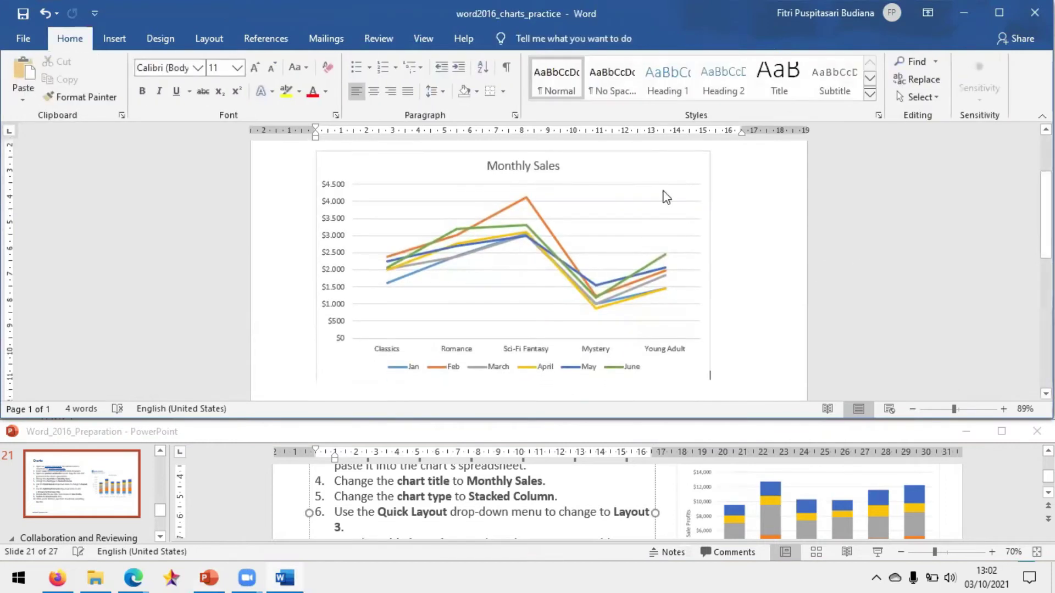
{"action": "left_click", "coordinate": [667, 170]}
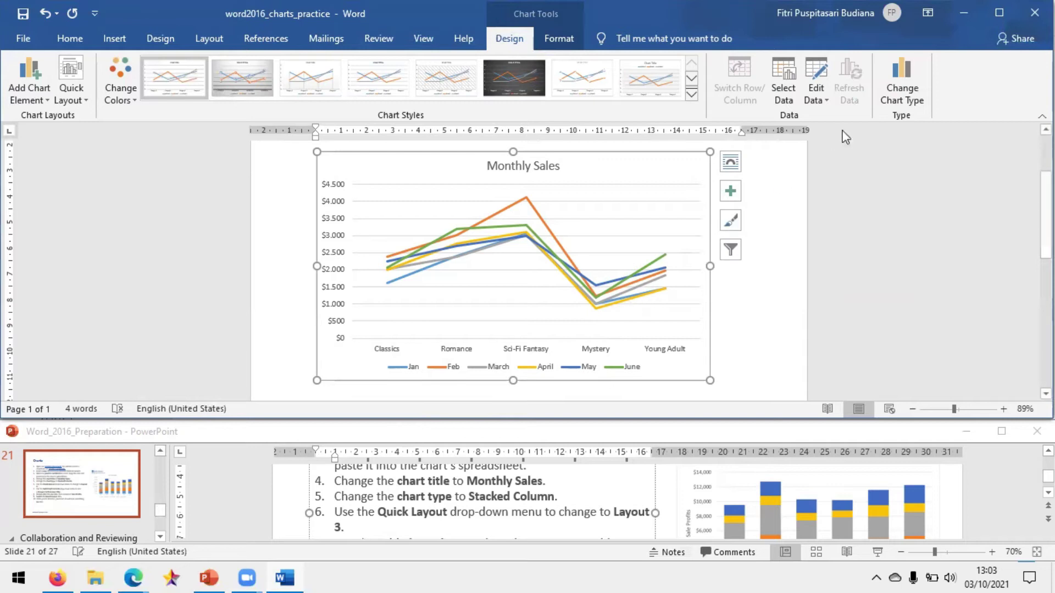
{"action": "left_click", "coordinate": [912, 90]}
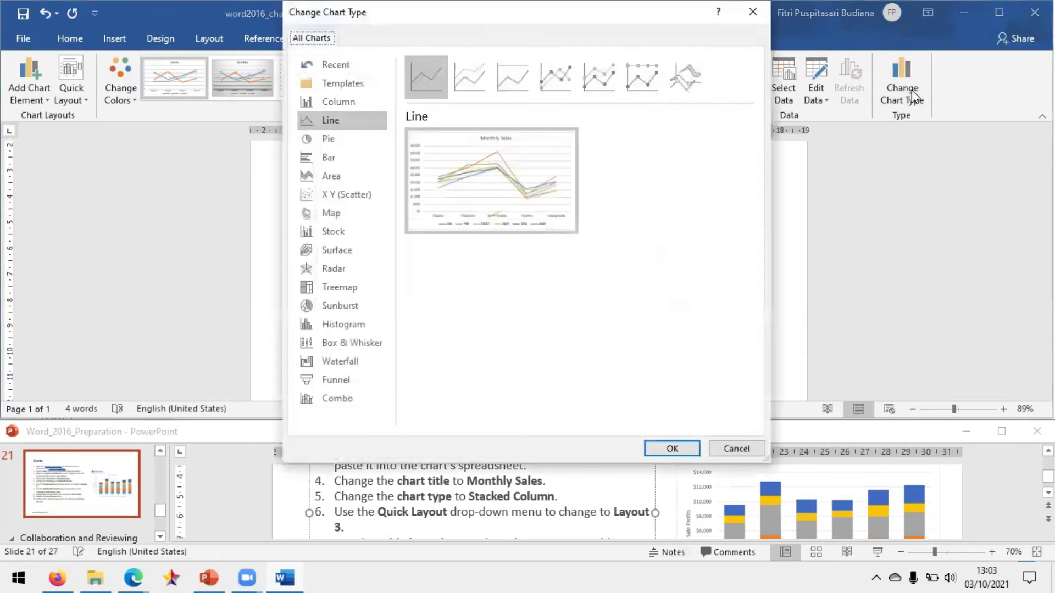
{"action": "left_click", "coordinate": [353, 100]}
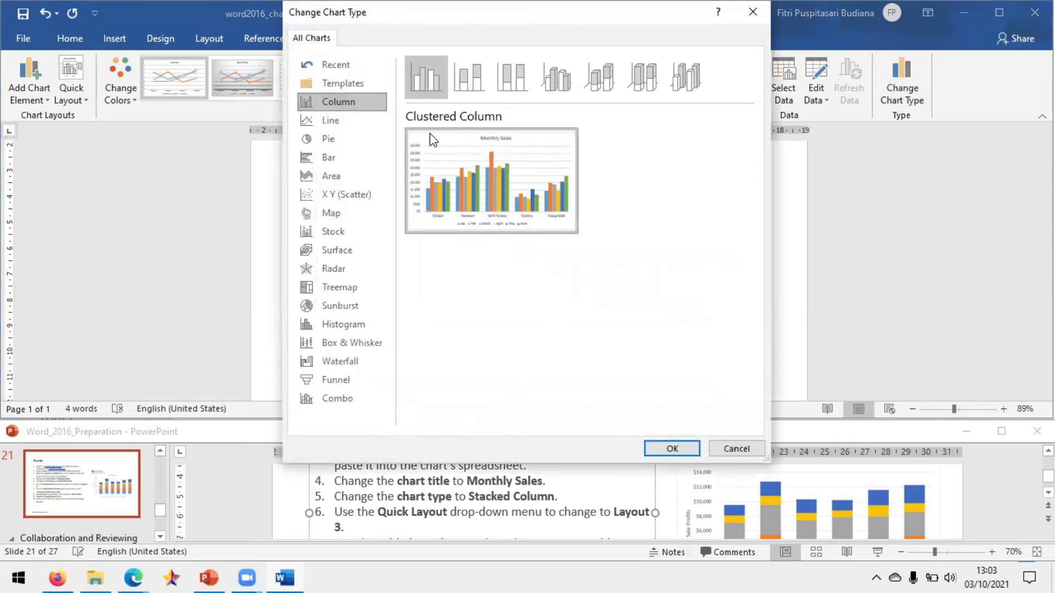
{"action": "left_click", "coordinate": [481, 87]}
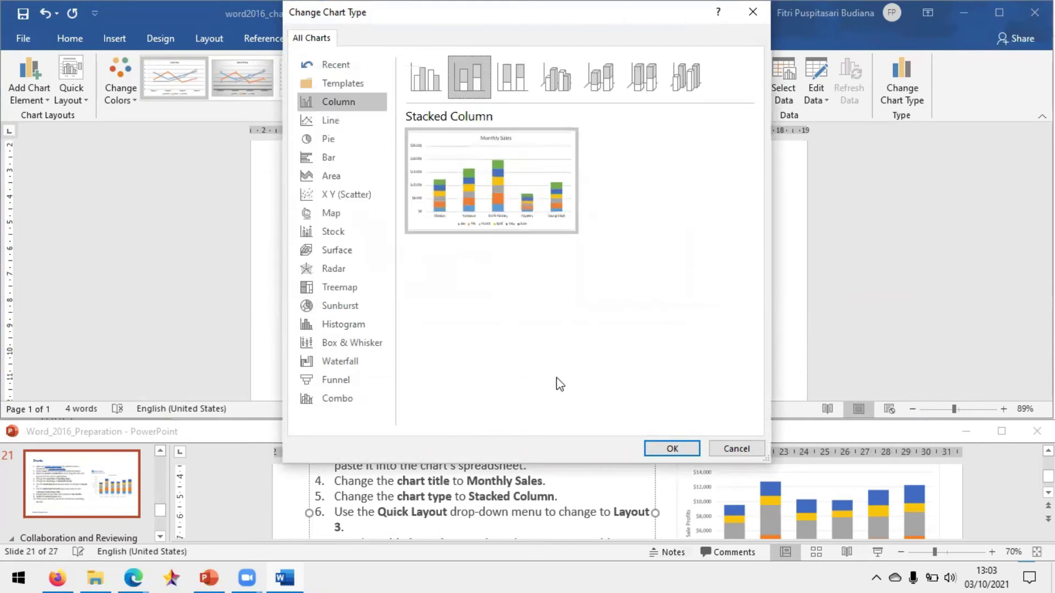
{"action": "left_click", "coordinate": [682, 452]}
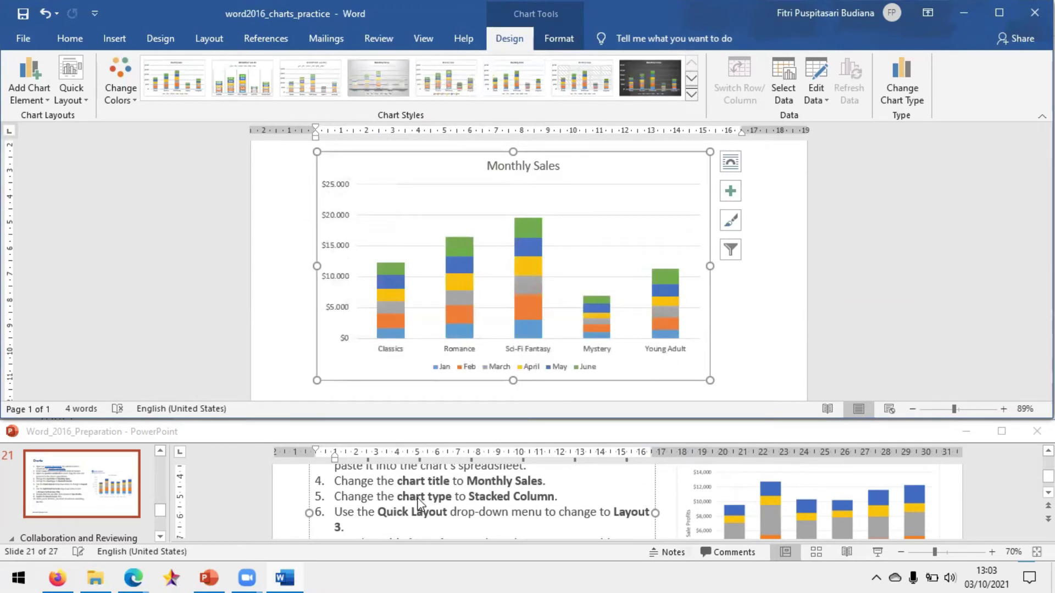
- Apply Quick Layout 3 to the Monthly Sales chart, following item 6 of the exercise slide
{"action": "left_click", "coordinate": [292, 503]}
{"action": "scroll", "coordinate": [456, 498], "scroll_direction": "down", "scroll_amount": 1}
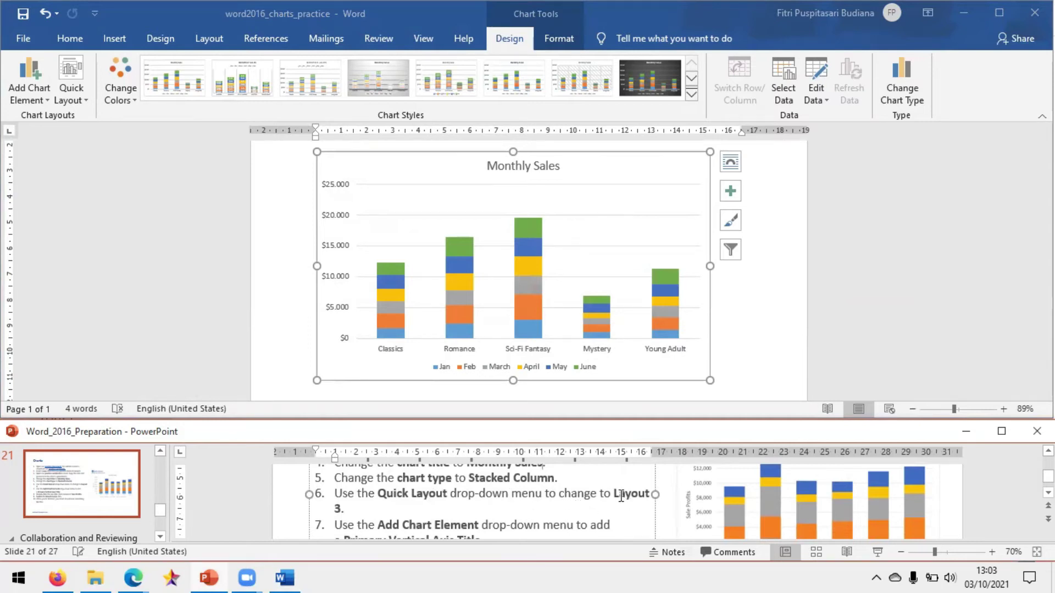
{"action": "left_click", "coordinate": [749, 364]}
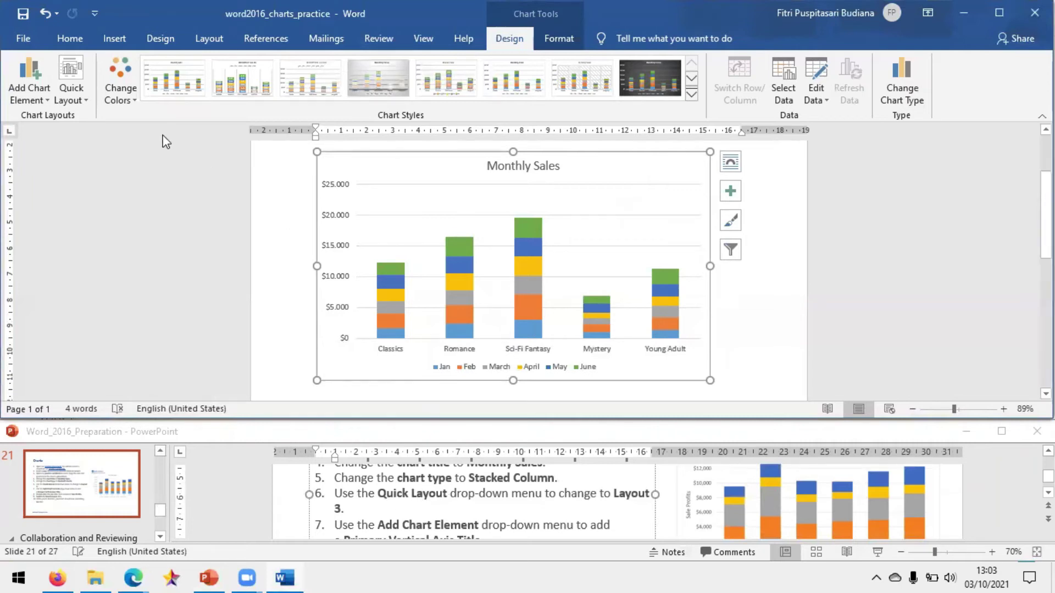
{"action": "left_click", "coordinate": [78, 101]}
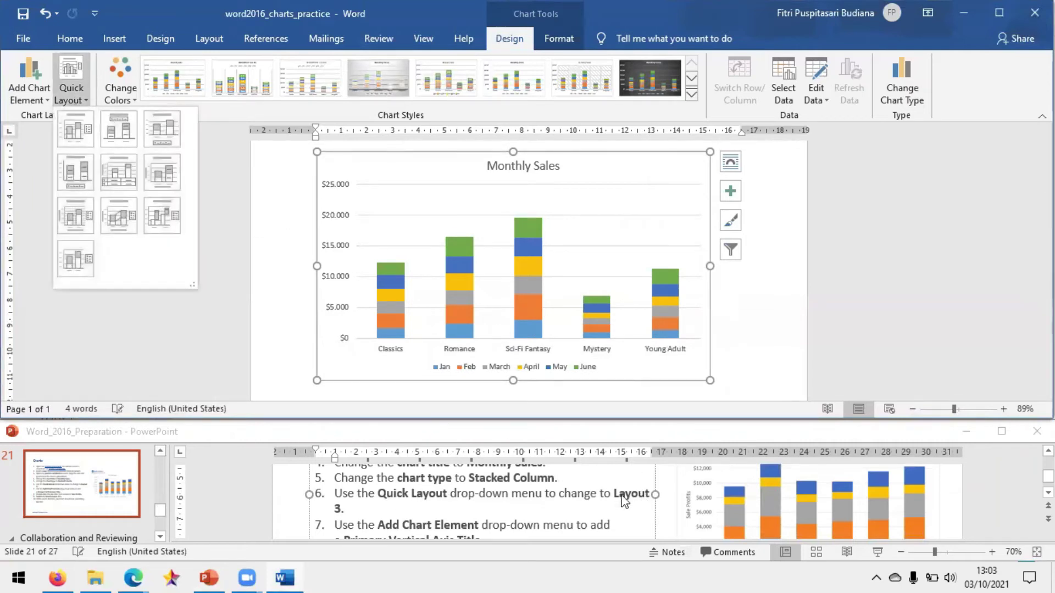
{"action": "left_click", "coordinate": [158, 135]}
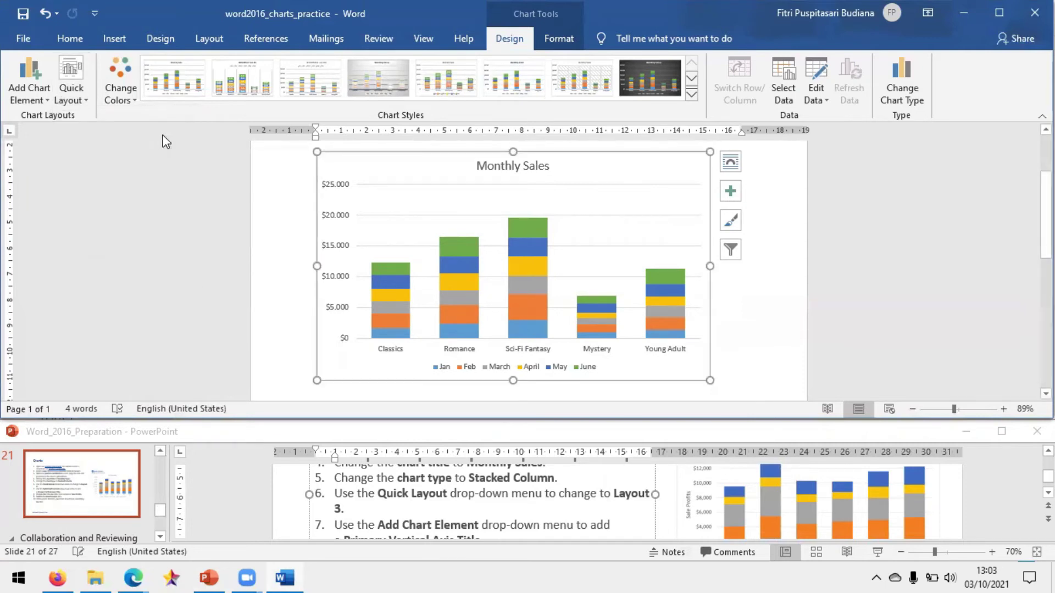
- Add a primary vertical axis title to the Monthly Sales chart
{"action": "scroll", "coordinate": [468, 500], "scroll_direction": "down", "scroll_amount": 3}
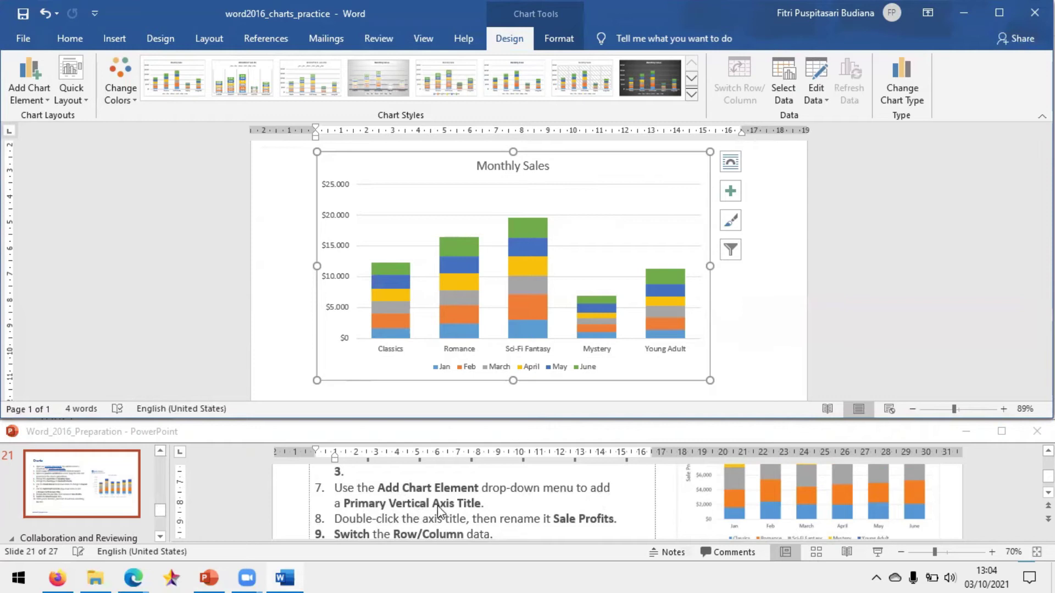
{"action": "left_click", "coordinate": [34, 99]}
{"action": "mouse_move", "coordinate": [53, 133]}
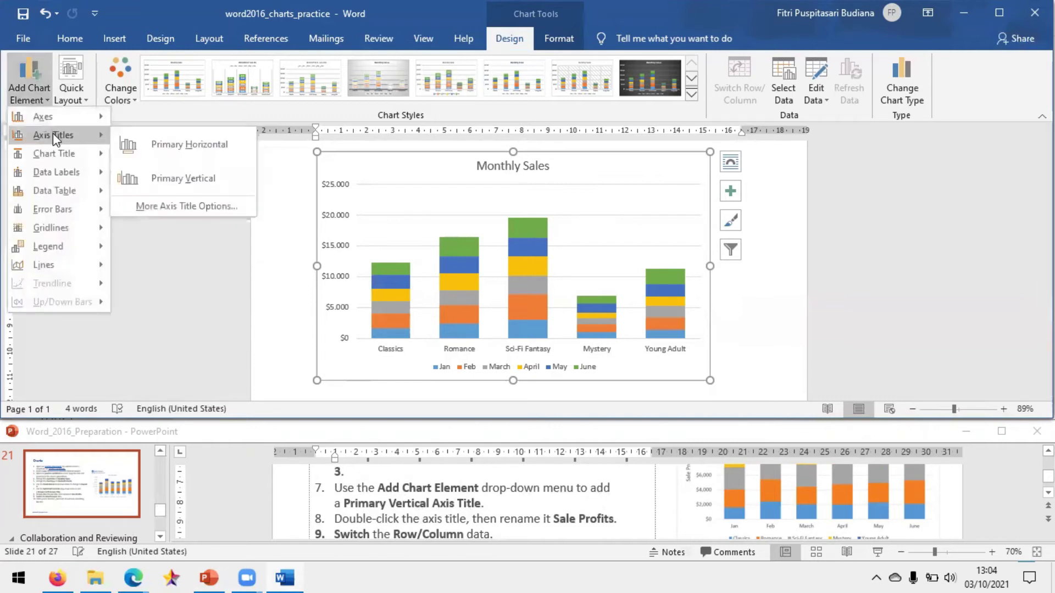
{"action": "left_click", "coordinate": [210, 179]}
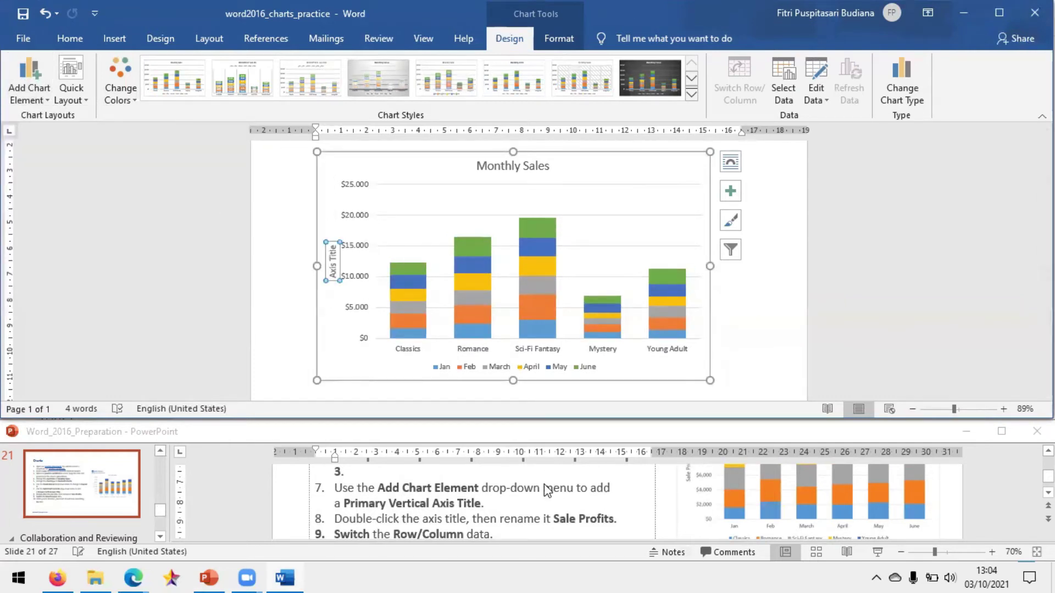
{"action": "scroll", "coordinate": [538, 500], "scroll_direction": "down", "scroll_amount": 1}
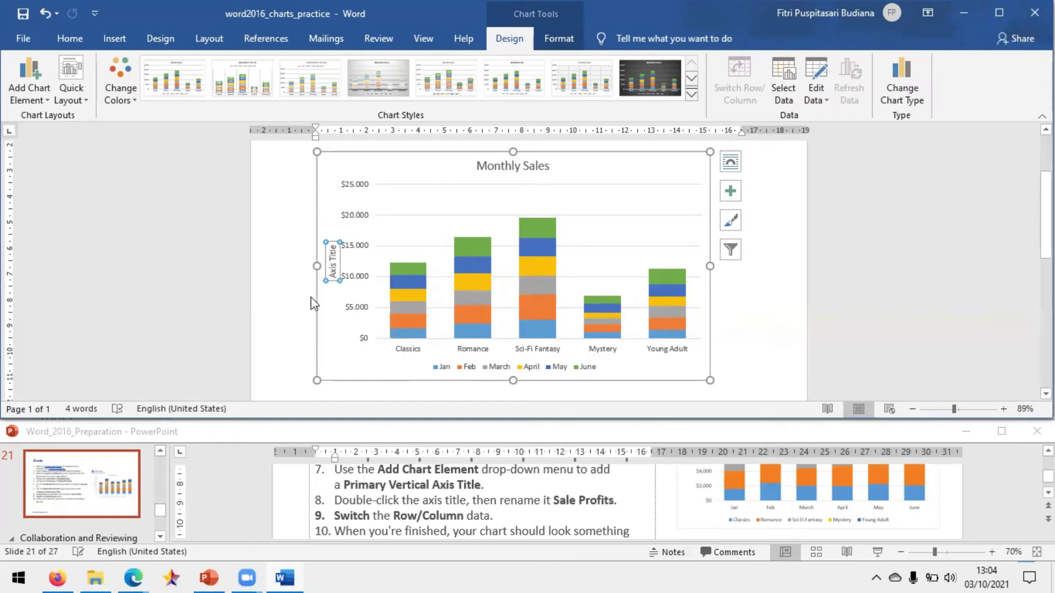
{"action": "double_click", "coordinate": [333, 259]}
{"action": "double_click", "coordinate": [332, 267]}
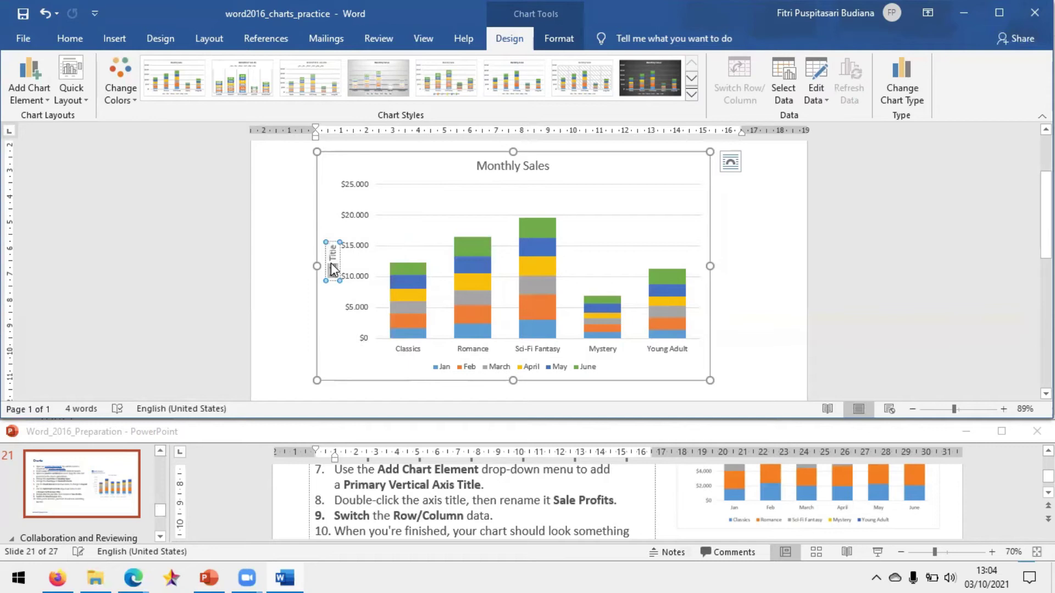
{"action": "double_click", "coordinate": [334, 258]}
{"action": "key", "text": "Escape"}
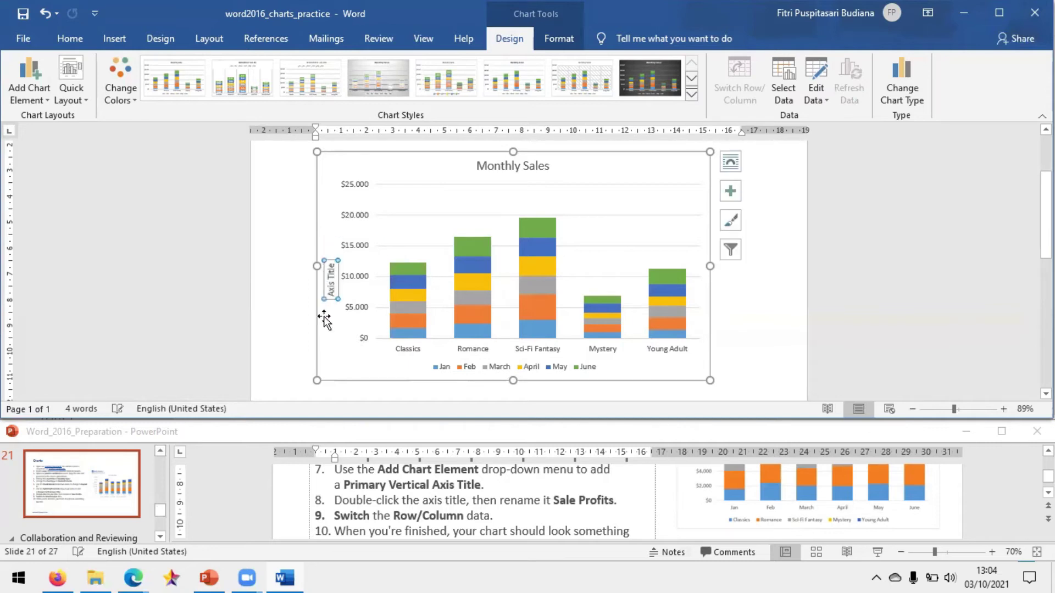
{"action": "left_click", "coordinate": [43, 14]}
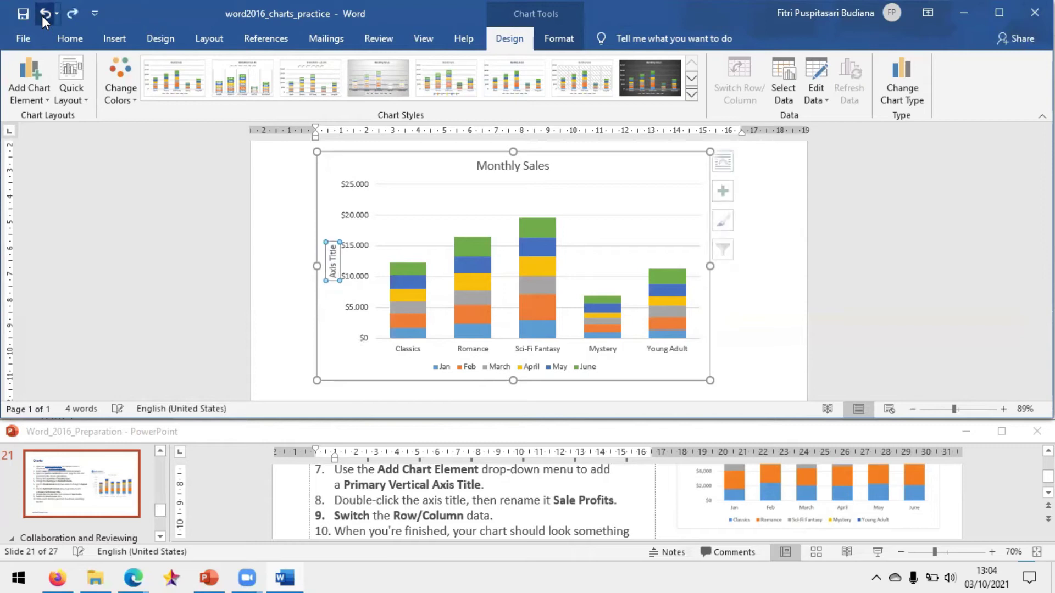
- Replace the vertical axis title's placeholder text with Sale Profits and deselect the chart
{"action": "left_click", "coordinate": [335, 247]}
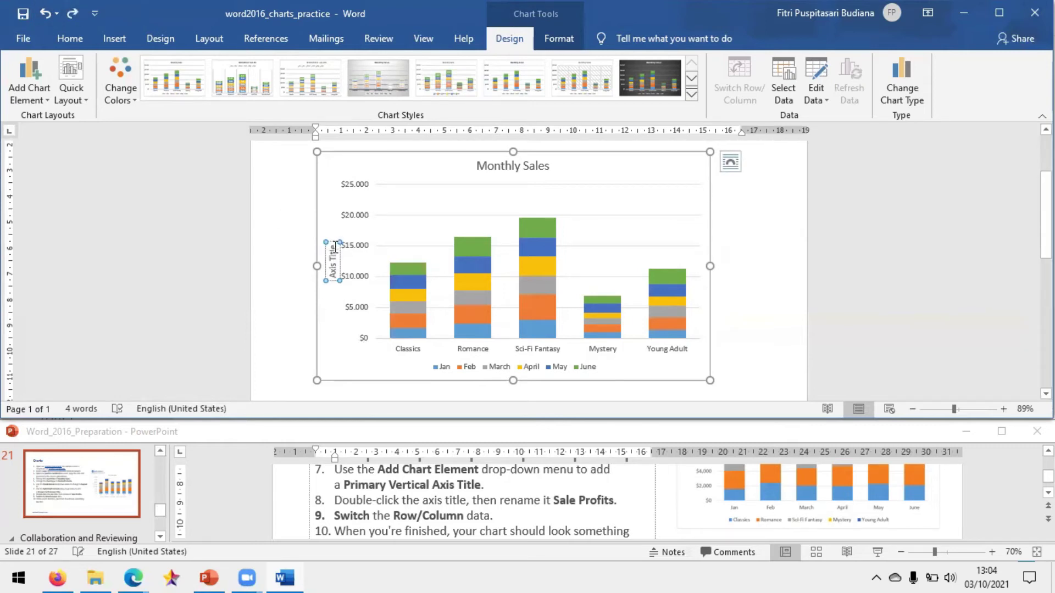
{"action": "left_click_drag", "start_coordinate": [334, 271], "coordinate": [337, 254]}
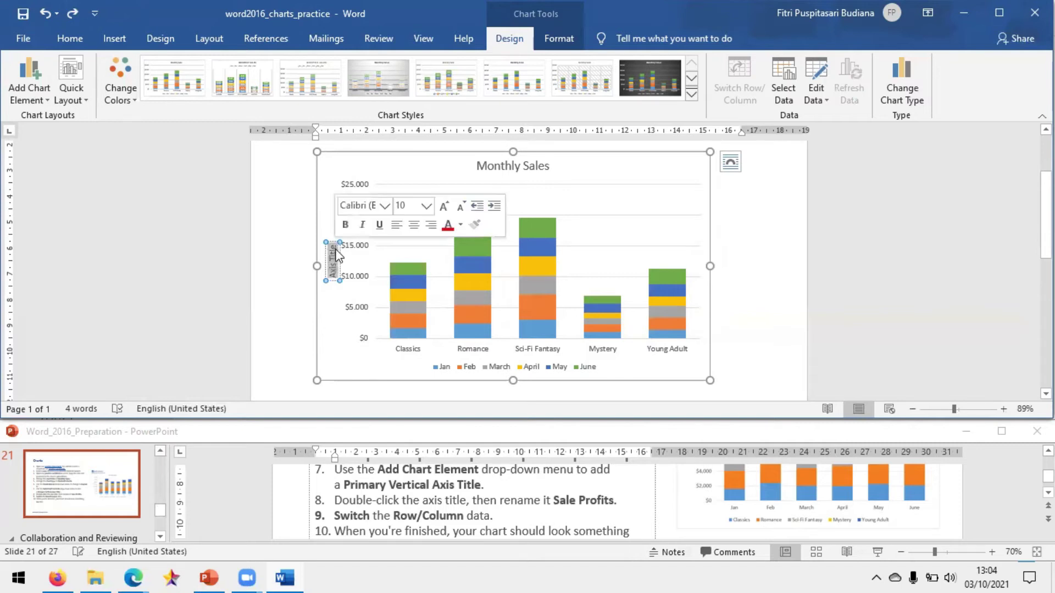
{"action": "type", "text": "Sal"}
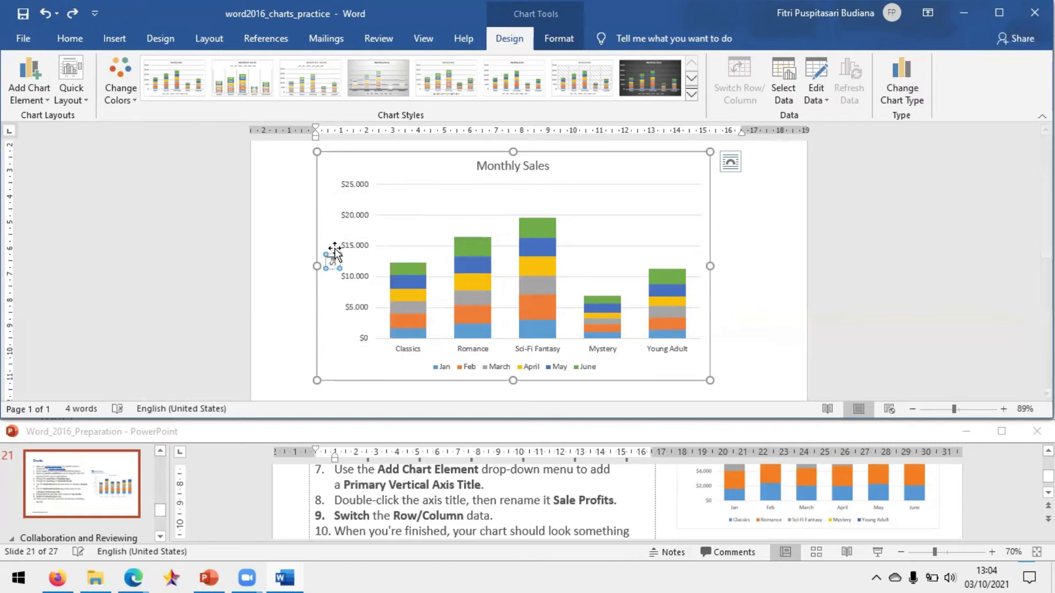
{"action": "type", "text": "e Profits"}
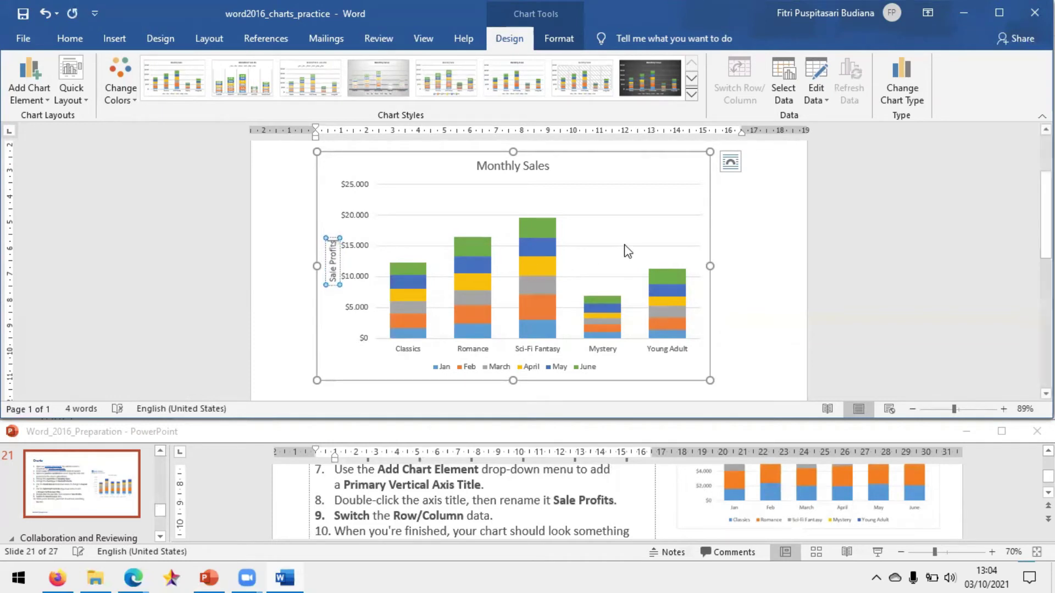
{"action": "left_click", "coordinate": [764, 266]}
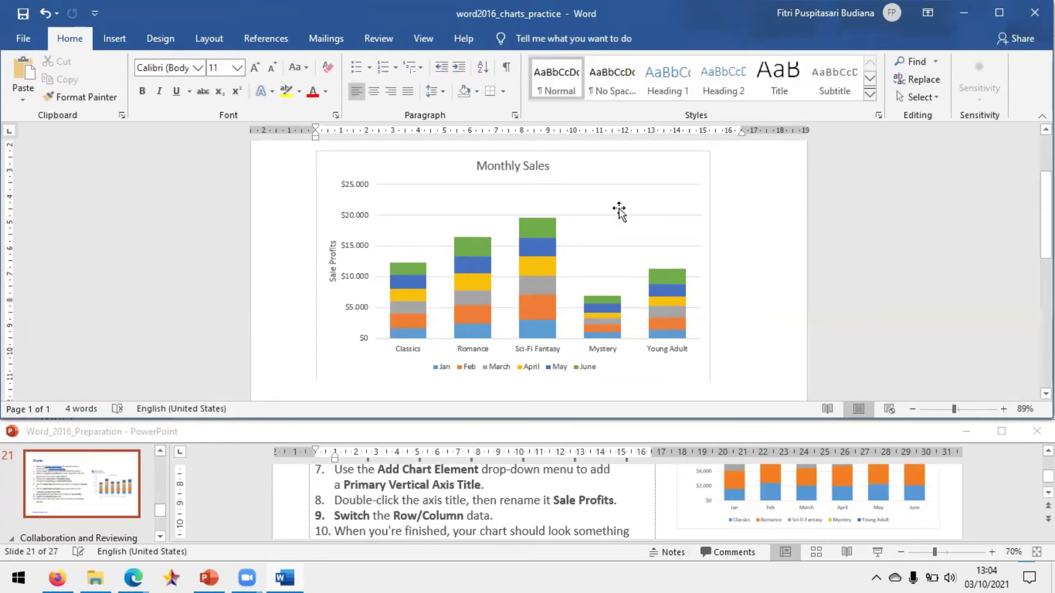
- Switch the chart's rows and columns in its data source so the months become the categories, and close the data sheet
{"action": "left_click", "coordinate": [599, 172]}
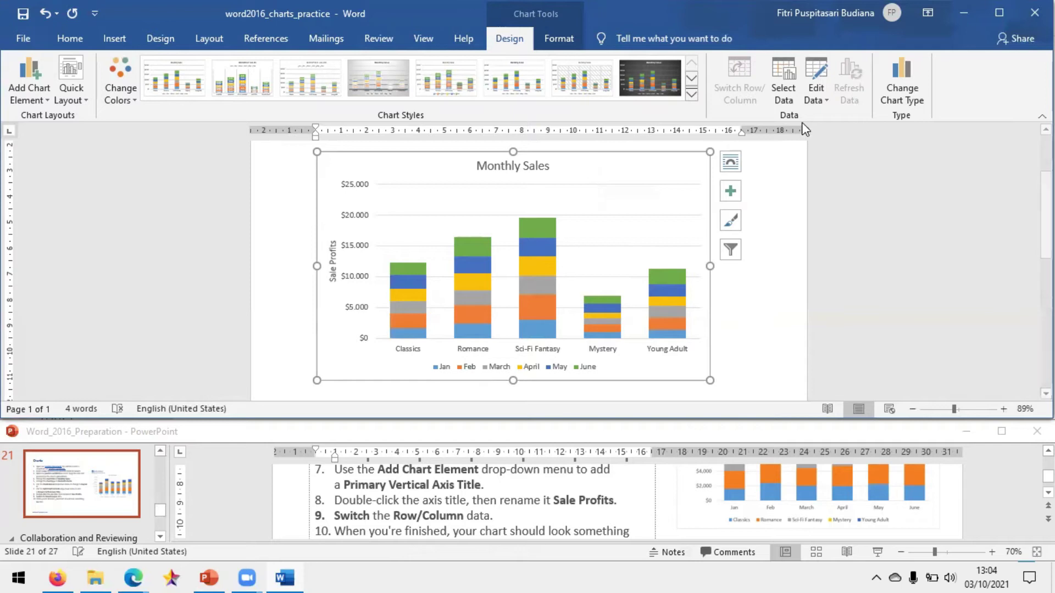
{"action": "left_click", "coordinate": [819, 99]}
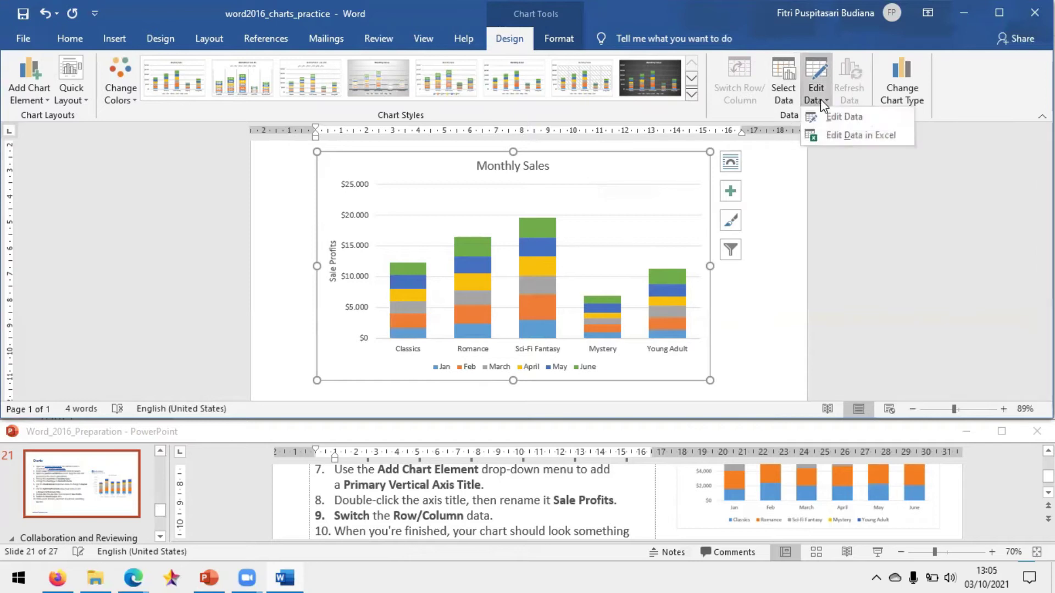
{"action": "left_click", "coordinate": [820, 118]}
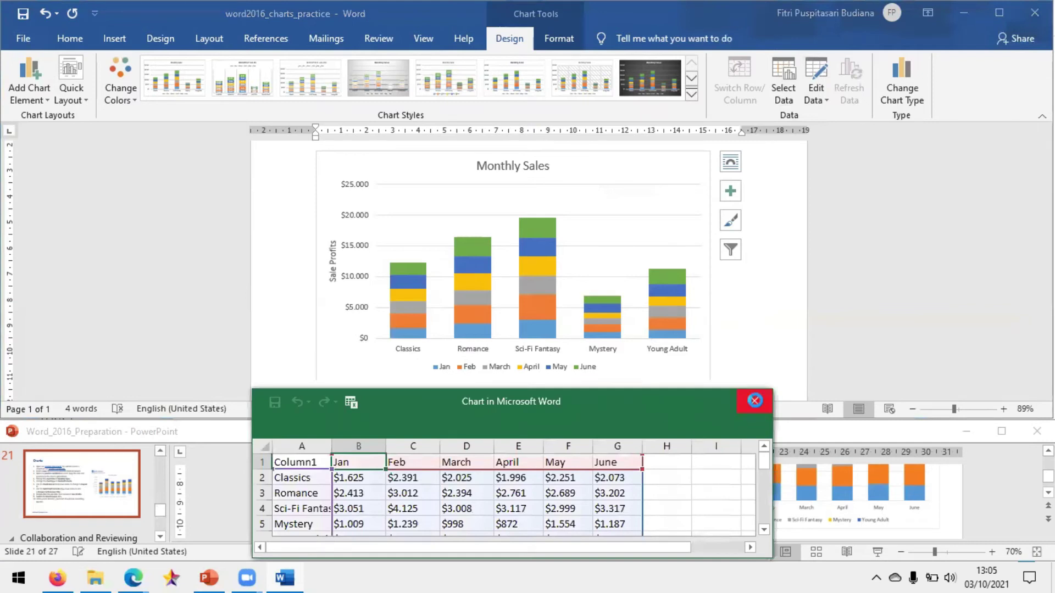
{"action": "left_click", "coordinate": [755, 400]}
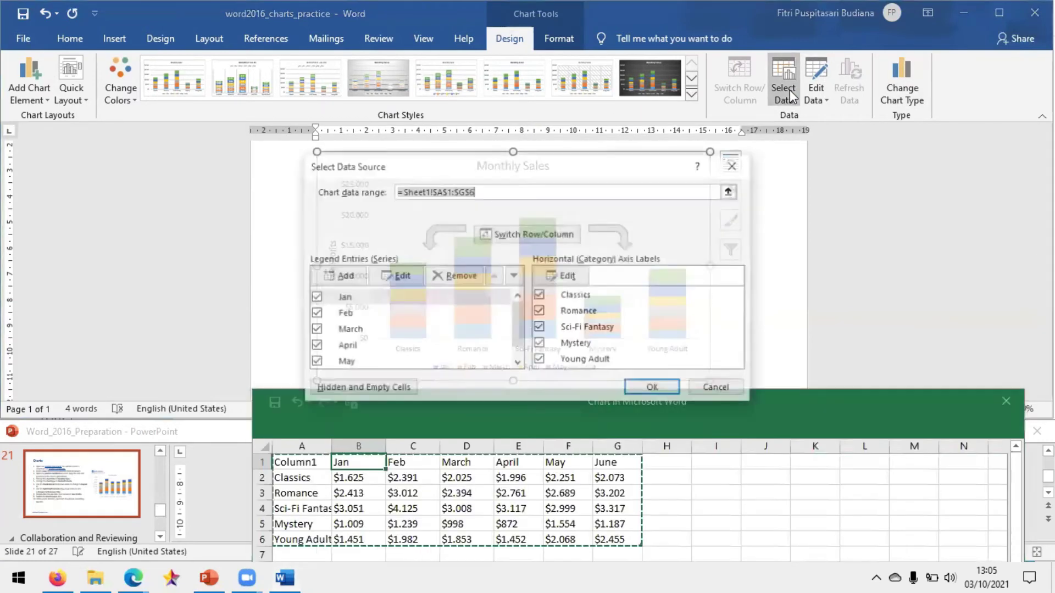
{"action": "left_click", "coordinate": [541, 235]}
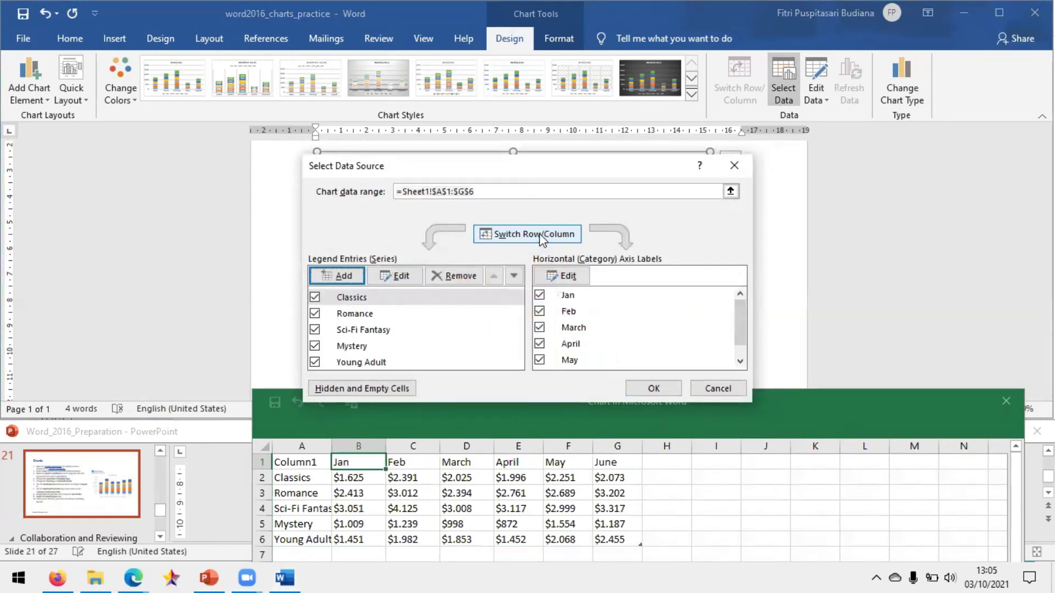
{"action": "left_click", "coordinate": [653, 389]}
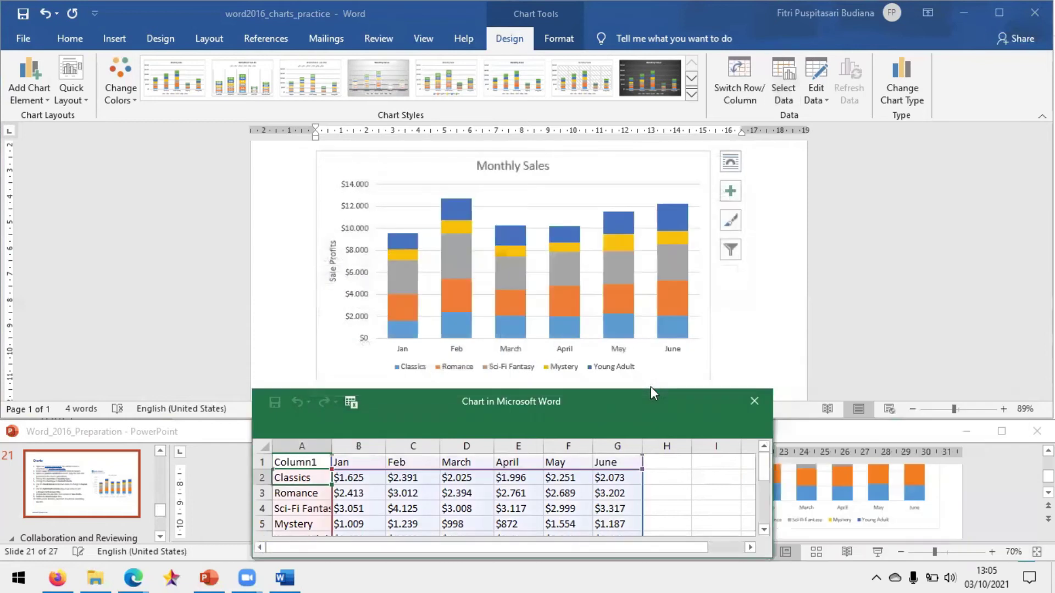
{"action": "left_click", "coordinate": [758, 401]}
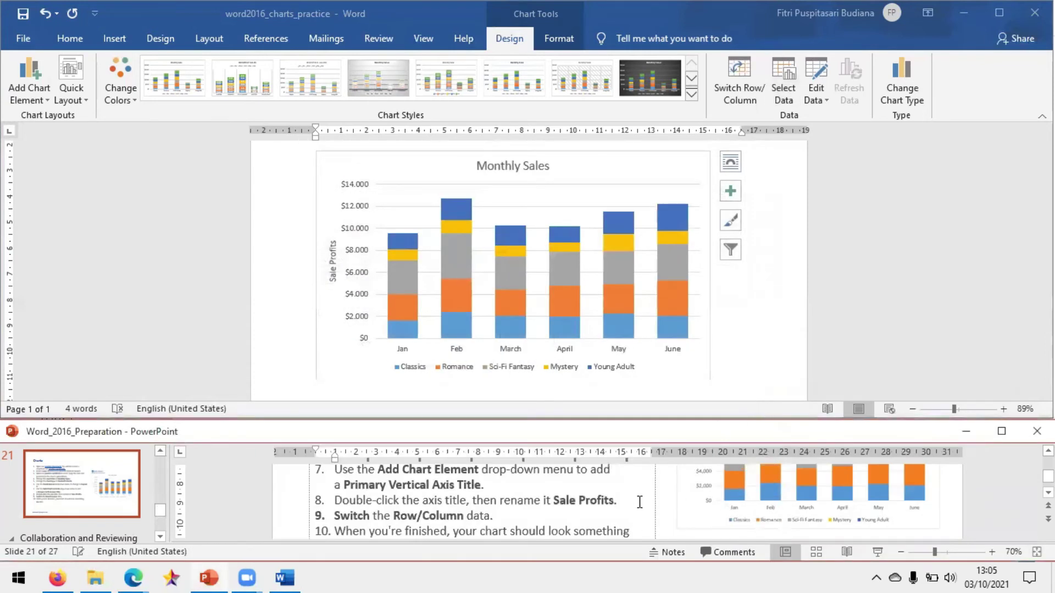
- Compare the finished Monthly Sales chart with the sample chart on the PowerPoint exercise slide
{"action": "scroll", "coordinate": [572, 500], "scroll_direction": "down", "scroll_amount": 1}
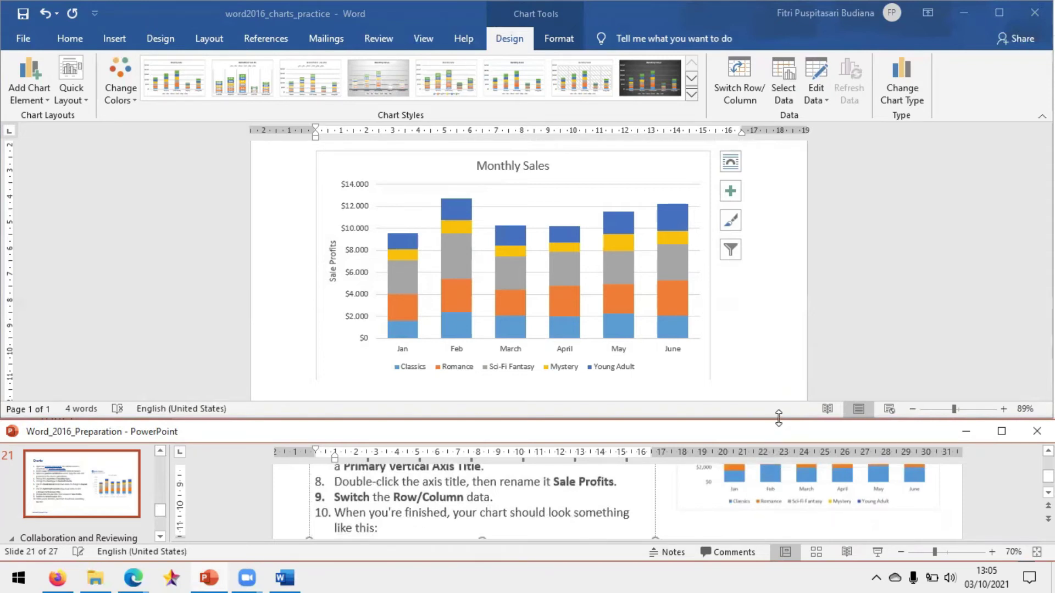
{"action": "left_click_drag", "start_coordinate": [778, 418], "coordinate": [778, 343]}
{"action": "scroll", "coordinate": [799, 467], "scroll_direction": "up", "scroll_amount": 5}
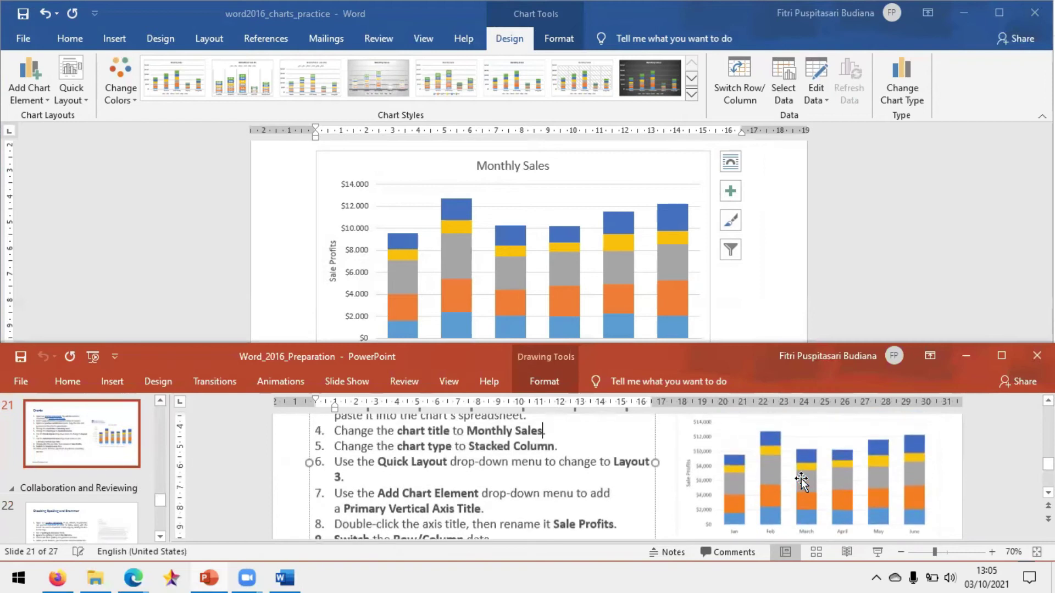
{"action": "scroll", "coordinate": [797, 473], "scroll_direction": "down", "scroll_amount": 2}
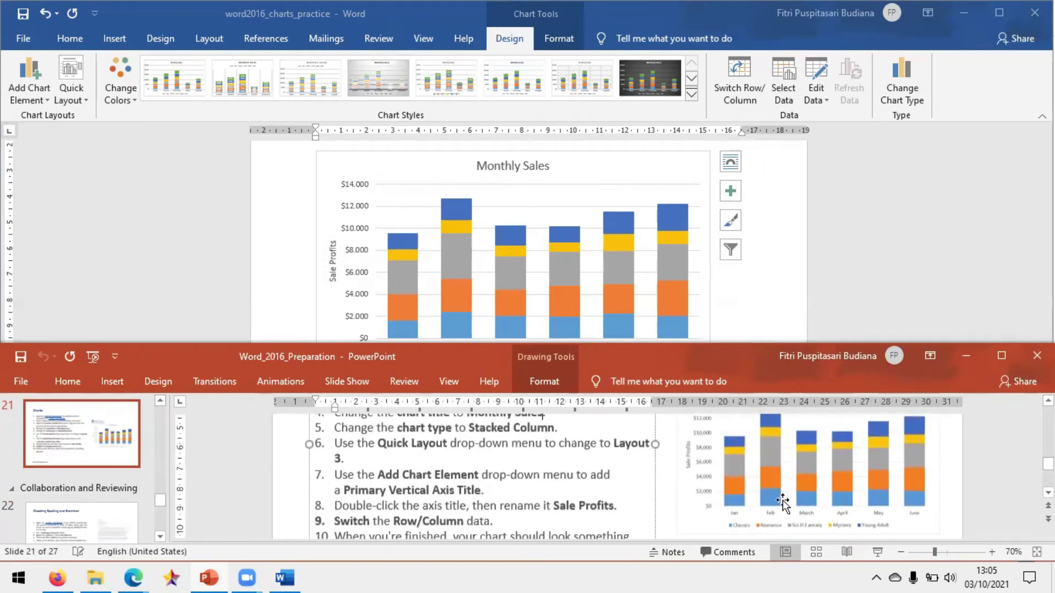
{"action": "scroll", "coordinate": [795, 495], "scroll_direction": "up", "scroll_amount": 2}
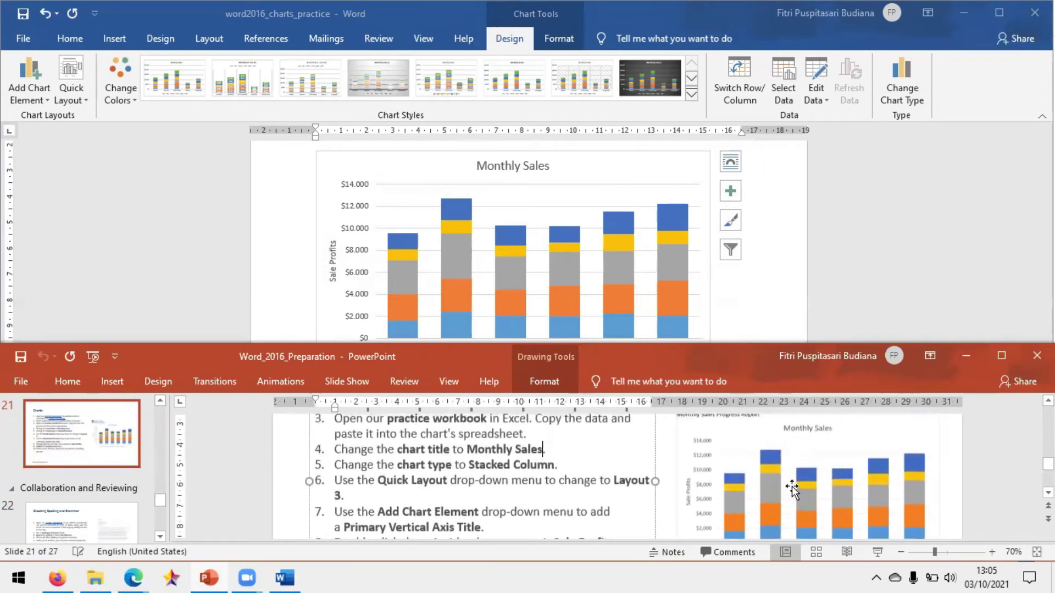
{"action": "scroll", "coordinate": [800, 443], "scroll_direction": "up", "scroll_amount": 1}
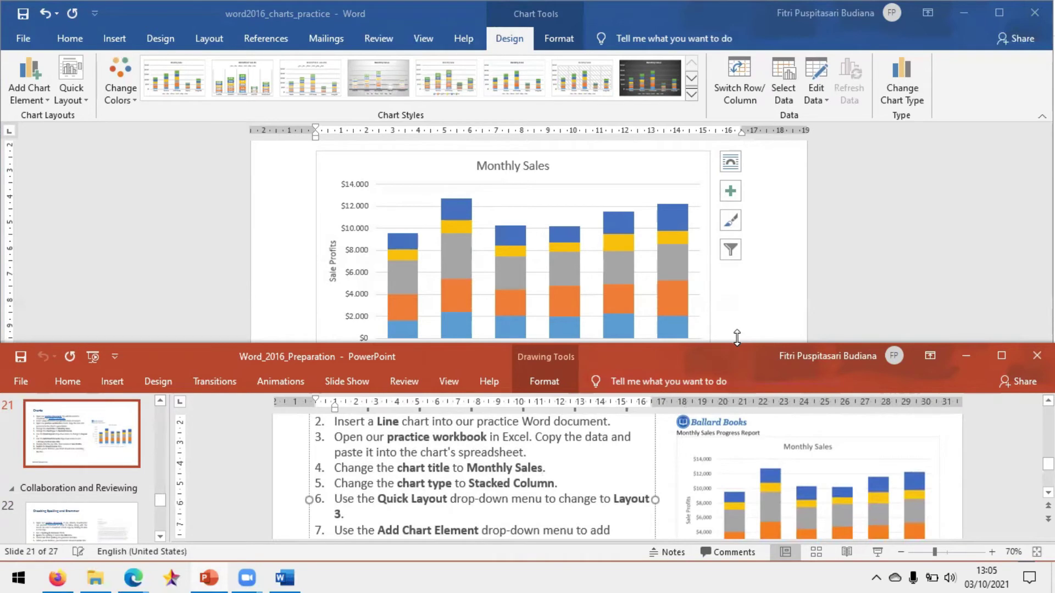
{"action": "left_click_drag", "start_coordinate": [736, 338], "coordinate": [737, 417]}
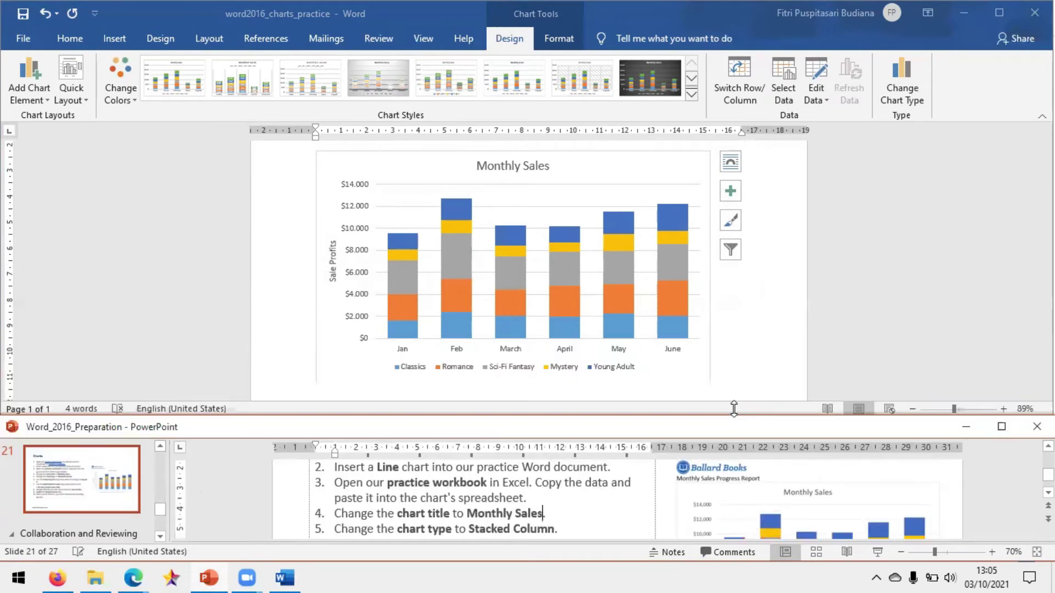
- Go to the Checking Spelling and Grammar slide and close the word2016_charts_practice document without saving
{"action": "left_click", "coordinate": [70, 483]}
{"action": "scroll", "coordinate": [442, 482], "scroll_direction": "up", "scroll_amount": 3}
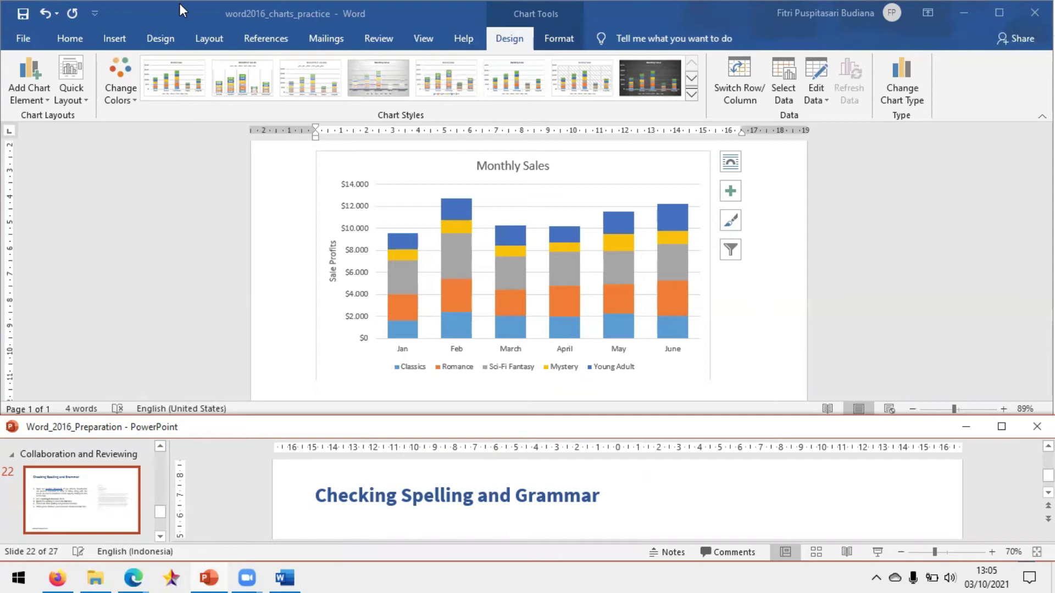
{"action": "key", "text": "alt+F4"}
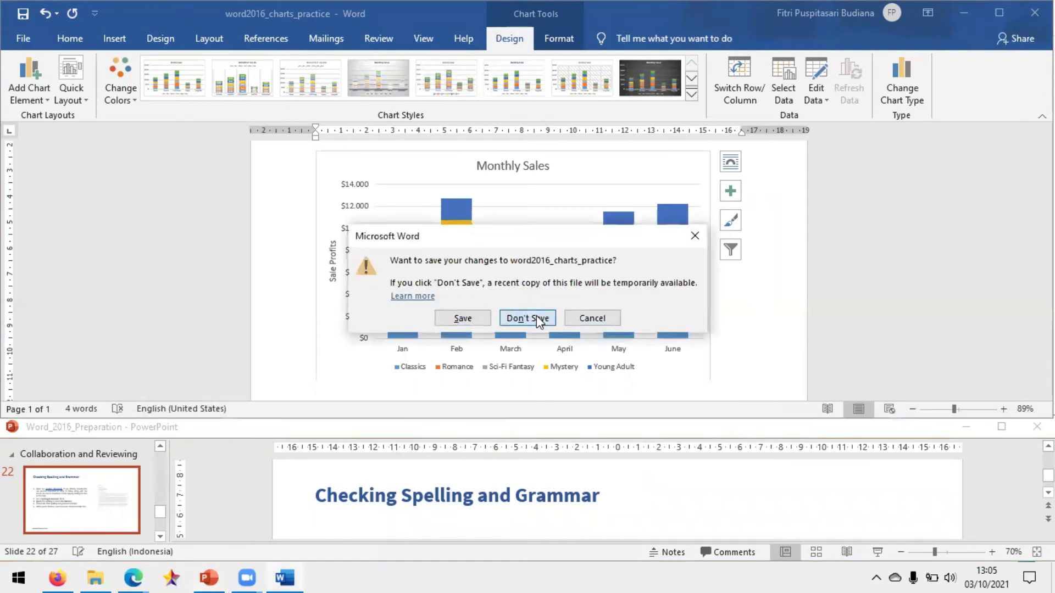
{"action": "left_click", "coordinate": [537, 317]}
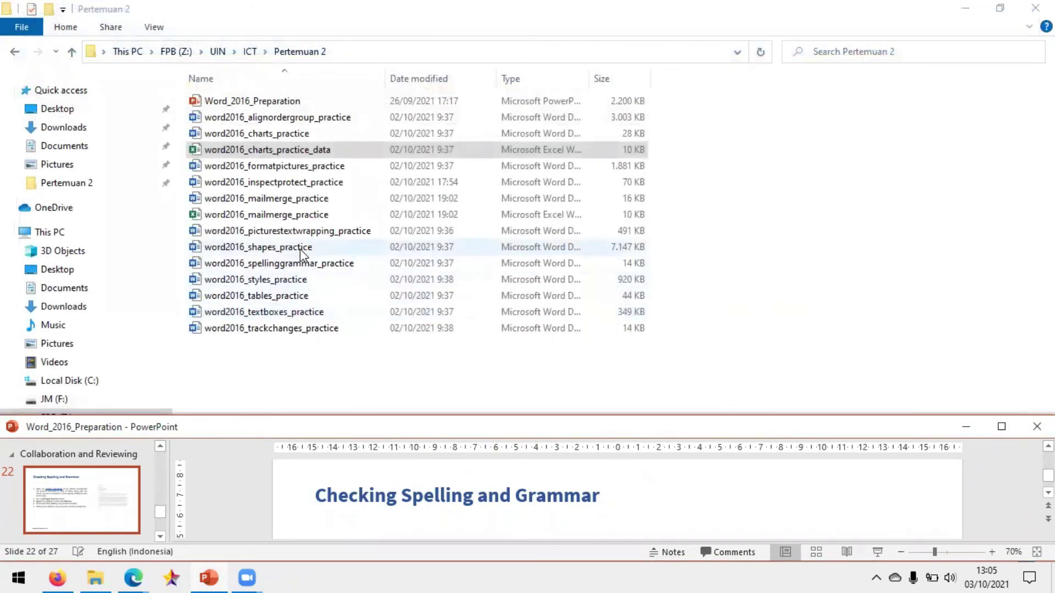
- Open the word2016_spellinggrammar_practice document and show the spelling exercise's instructions on the slide beneath it
{"action": "double_click", "coordinate": [303, 264]}
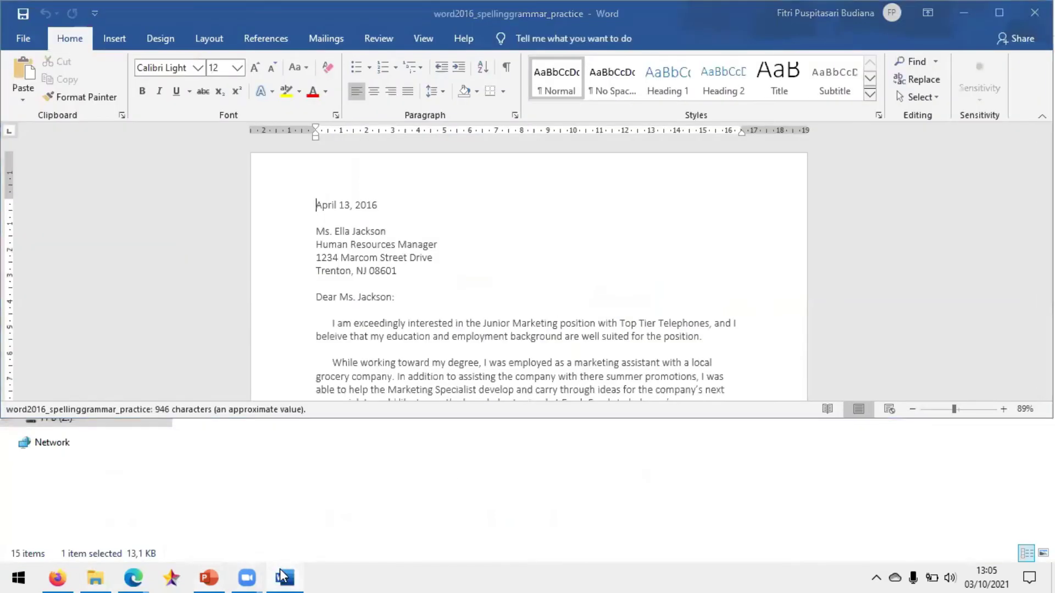
{"action": "left_click", "coordinate": [283, 574]}
{"action": "left_click", "coordinate": [285, 577]}
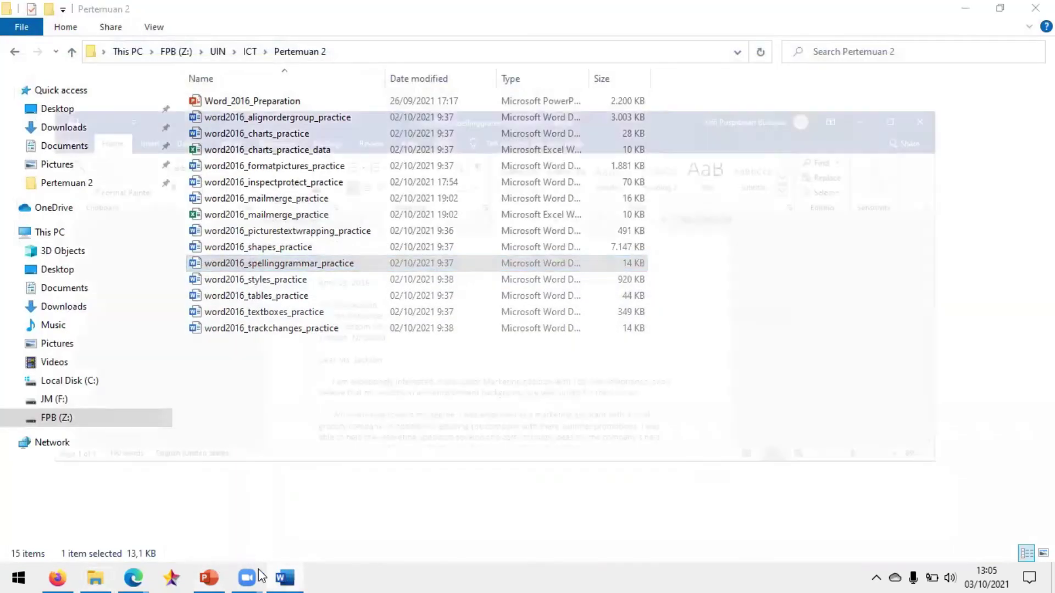
{"action": "scroll", "coordinate": [498, 484], "scroll_direction": "down", "scroll_amount": 5}
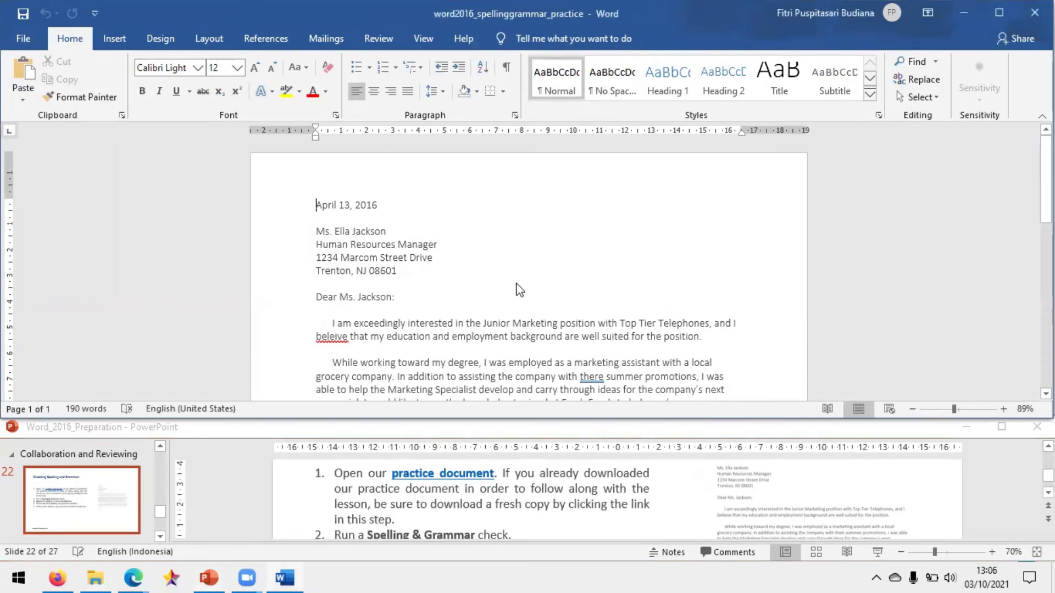
- Run a Spelling & Grammar check on the cover letter and review the suggestion and ignore options for "beleive"
{"action": "scroll", "coordinate": [536, 477], "scroll_direction": "down", "scroll_amount": 1}
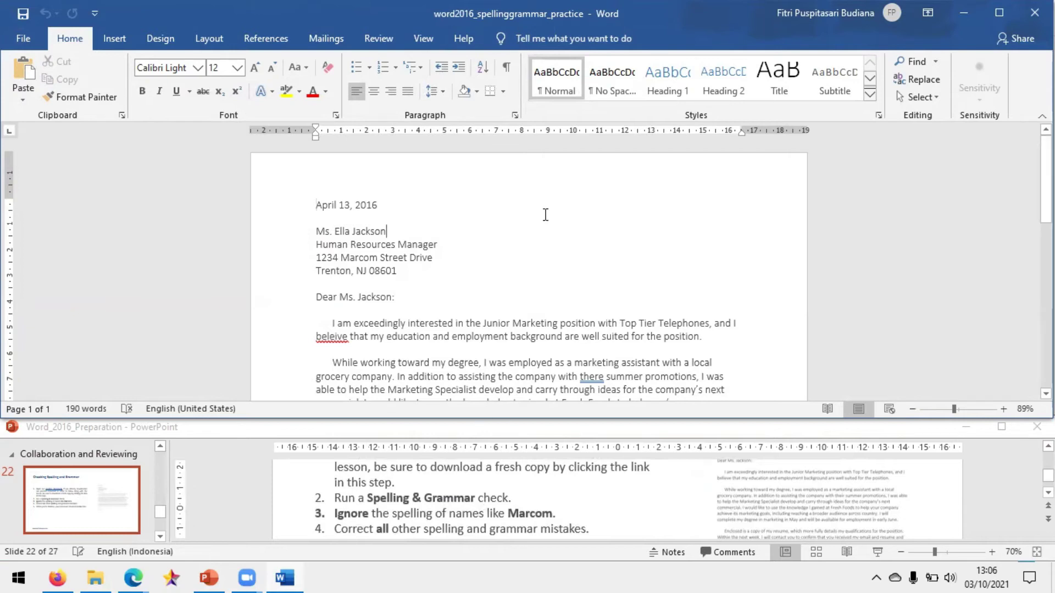
{"action": "left_click", "coordinate": [380, 37]}
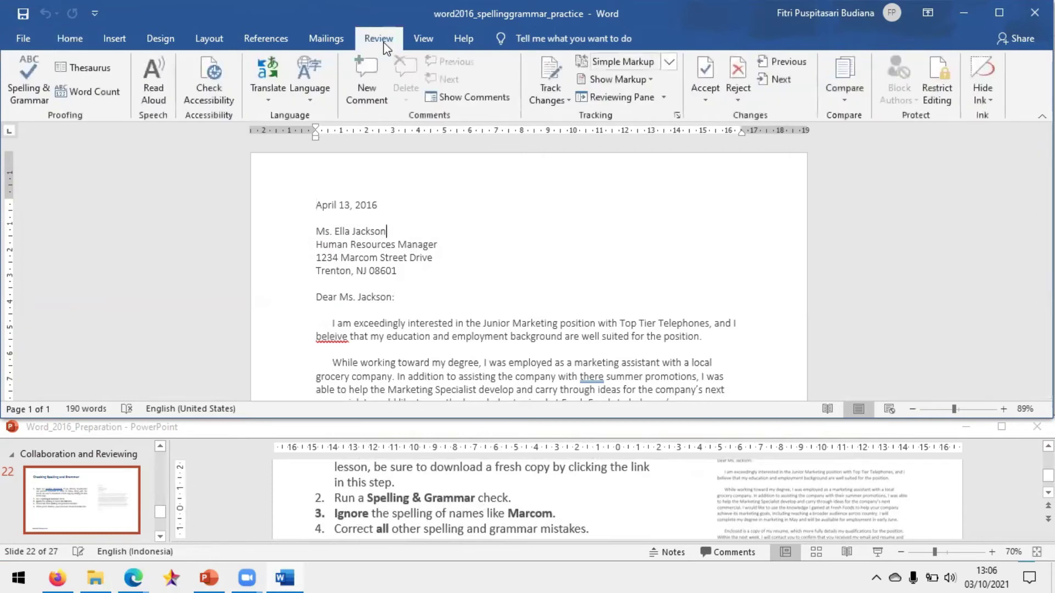
{"action": "left_click", "coordinate": [21, 90]}
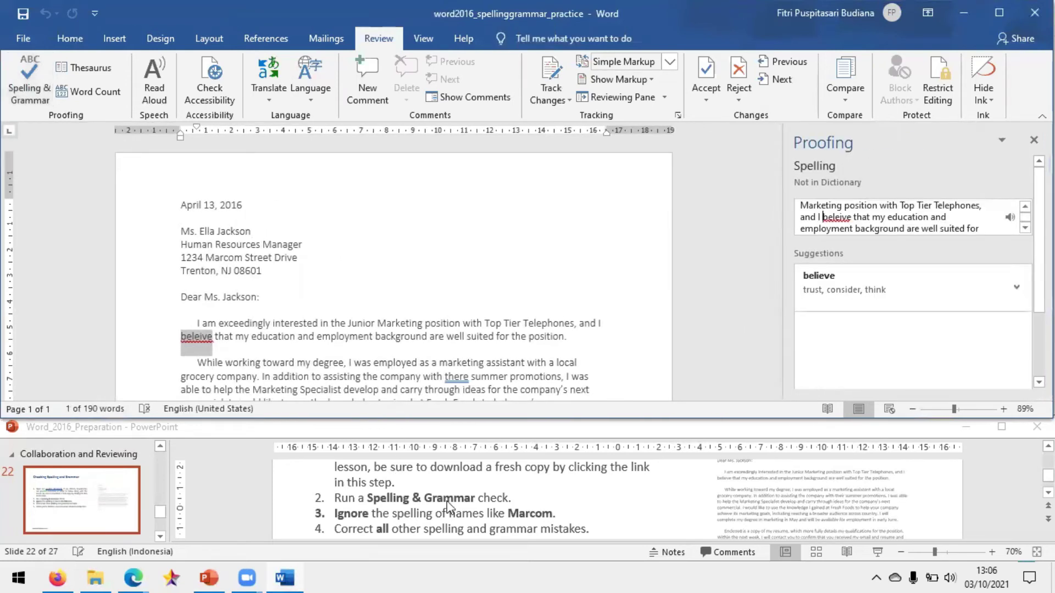
{"action": "scroll", "coordinate": [450, 505], "scroll_direction": "down", "scroll_amount": 1}
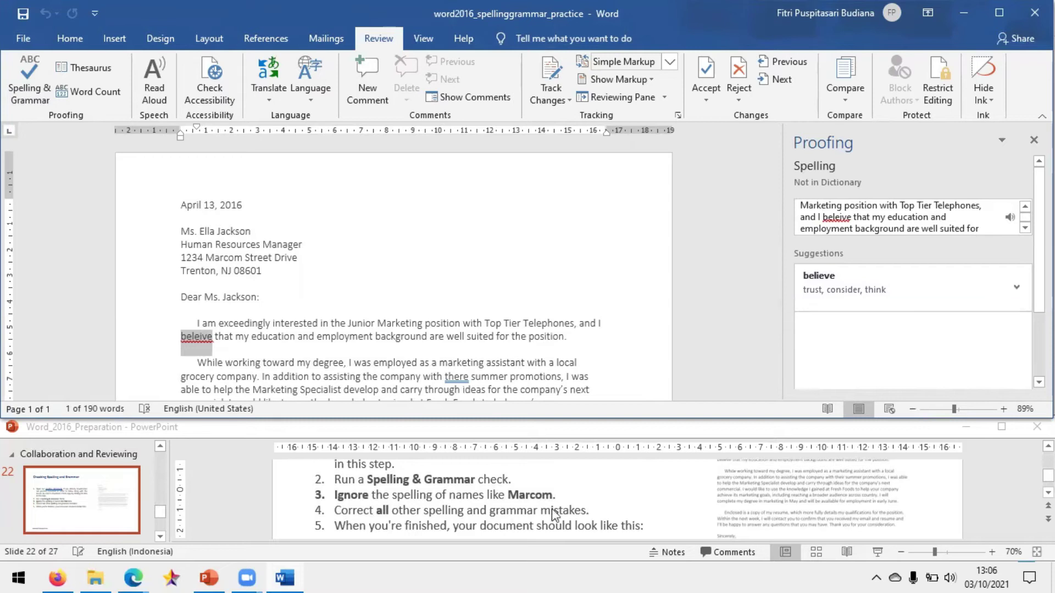
{"action": "scroll", "coordinate": [923, 330], "scroll_direction": "down", "scroll_amount": 1}
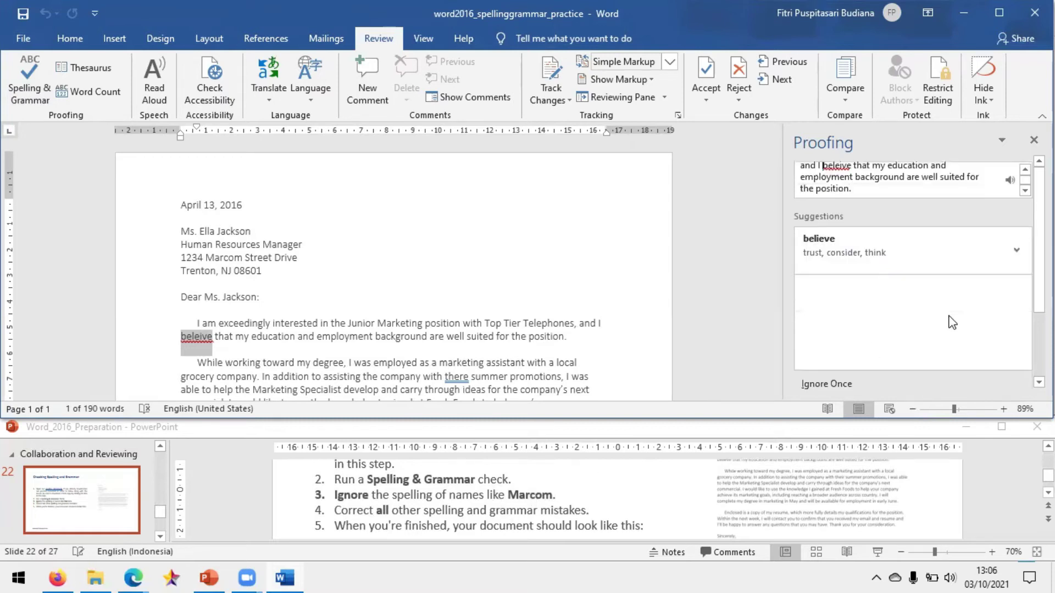
{"action": "scroll", "coordinate": [1026, 327], "scroll_direction": "down", "scroll_amount": 2}
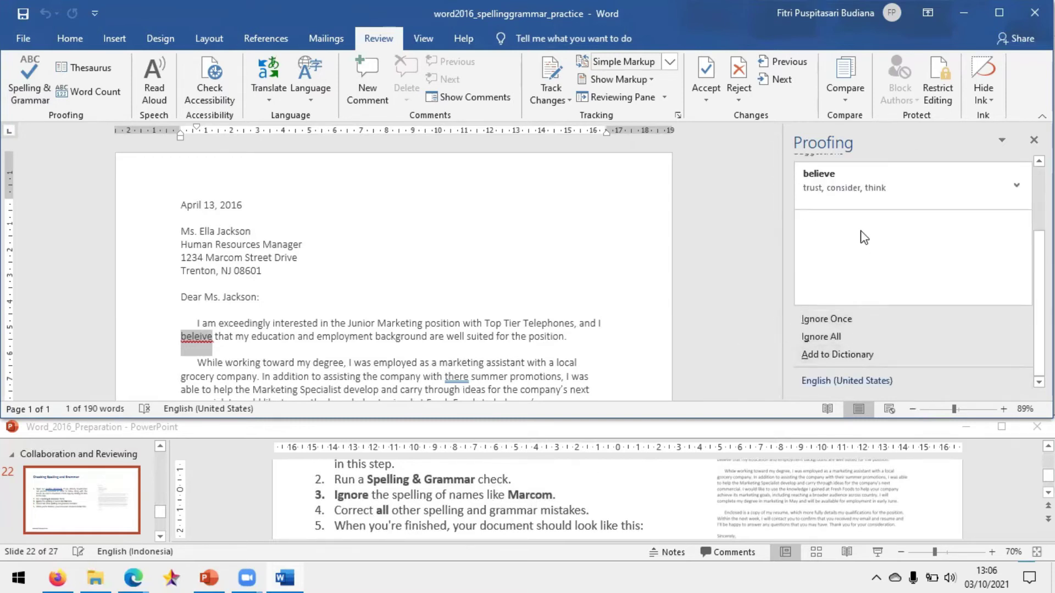
{"action": "scroll", "coordinate": [886, 254], "scroll_direction": "up", "scroll_amount": 2}
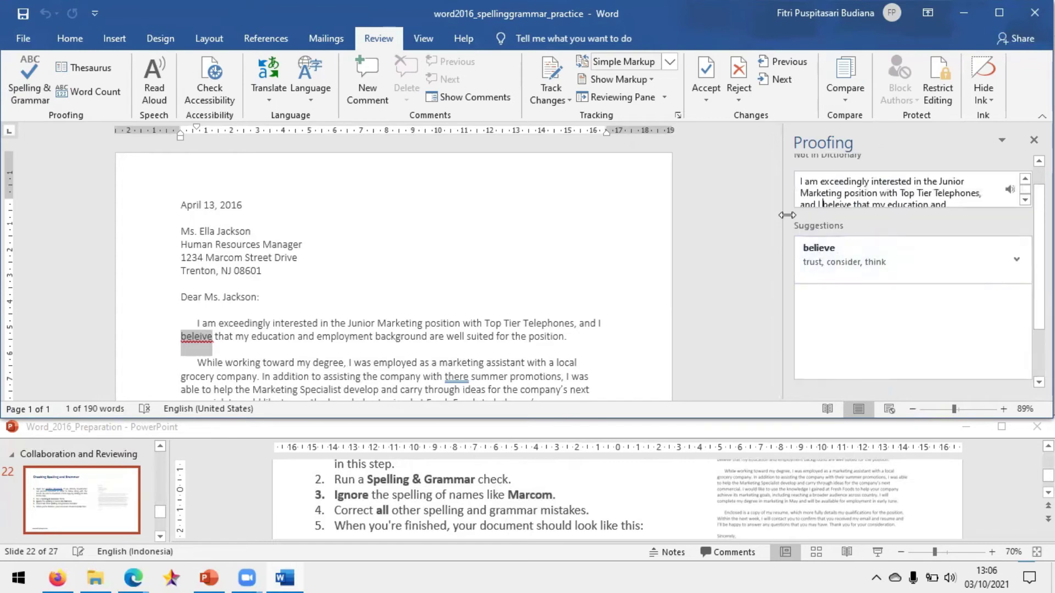
{"action": "scroll", "coordinate": [843, 354], "scroll_direction": "down", "scroll_amount": 2}
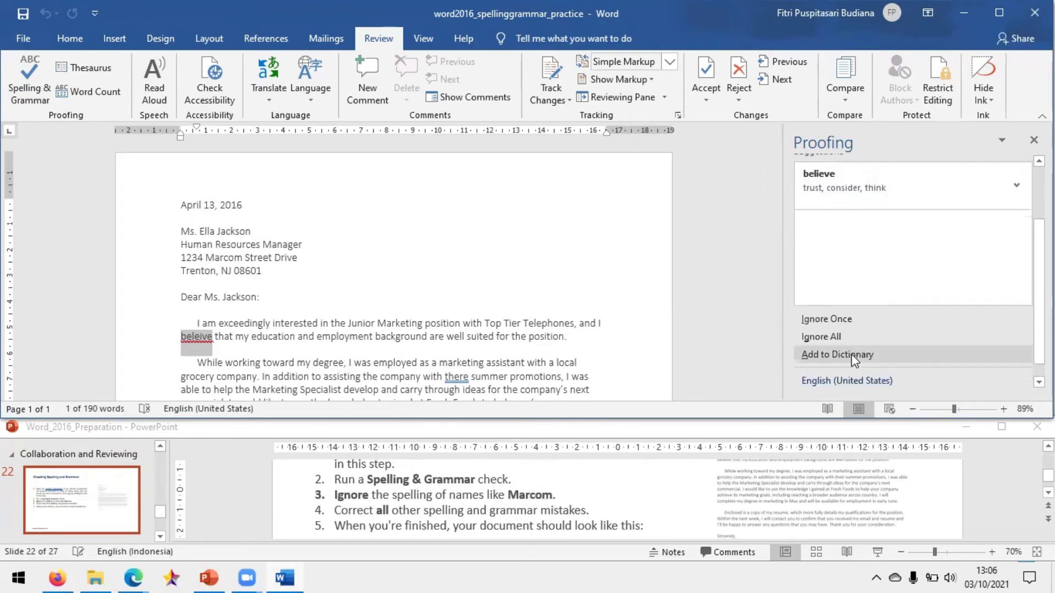
{"action": "left_click", "coordinate": [386, 515]}
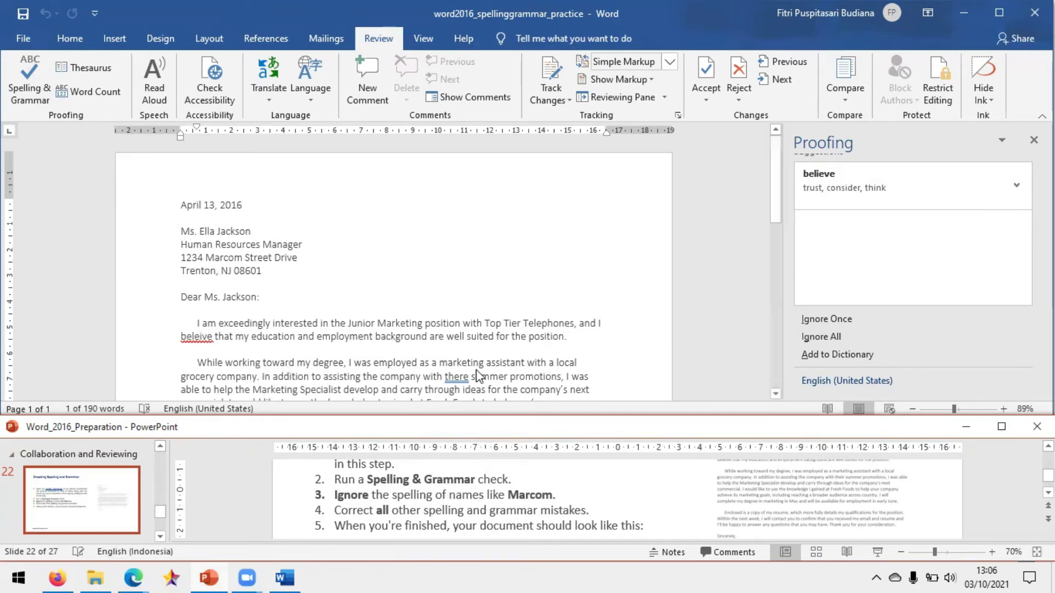
- Correct "beleive" to "believe" in the letter's first body paragraph using the suggested spelling
{"action": "scroll", "coordinate": [190, 348], "scroll_direction": "down", "scroll_amount": 1}
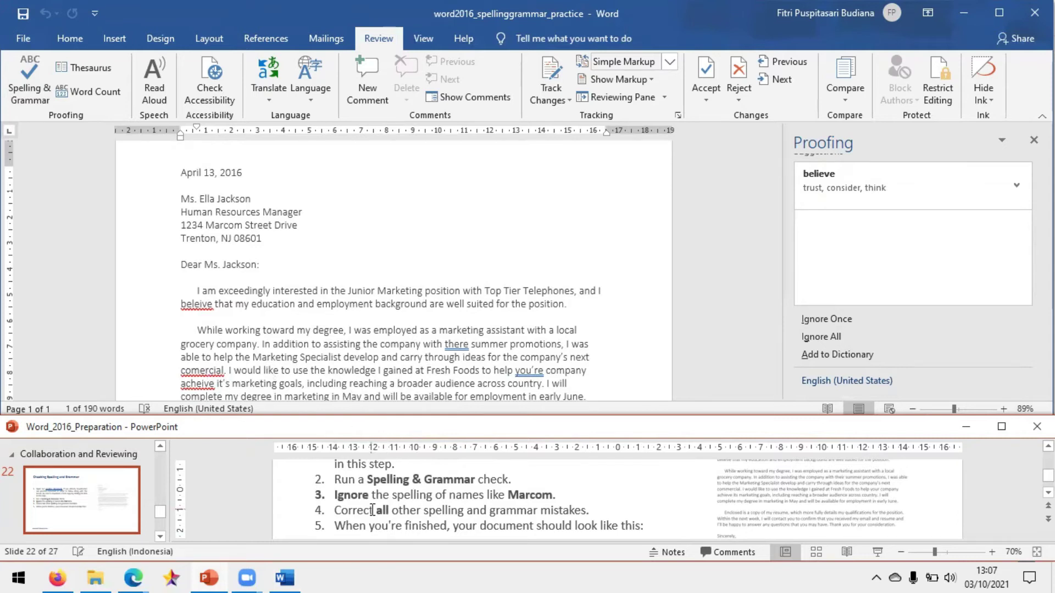
{"action": "left_click", "coordinate": [212, 307]}
{"action": "left_click", "coordinate": [213, 307]}
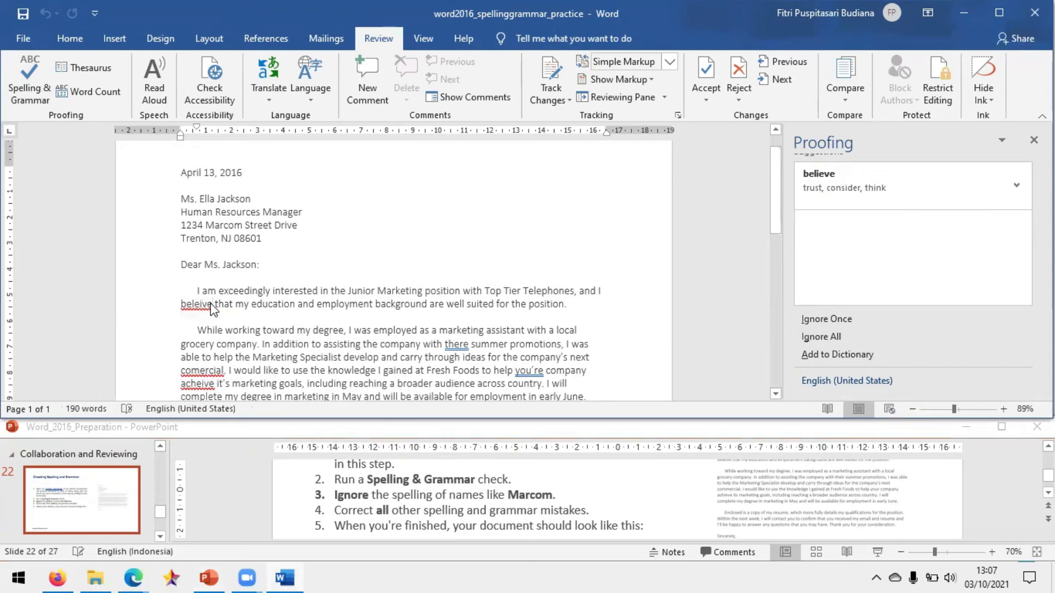
{"action": "right_click", "coordinate": [213, 309]}
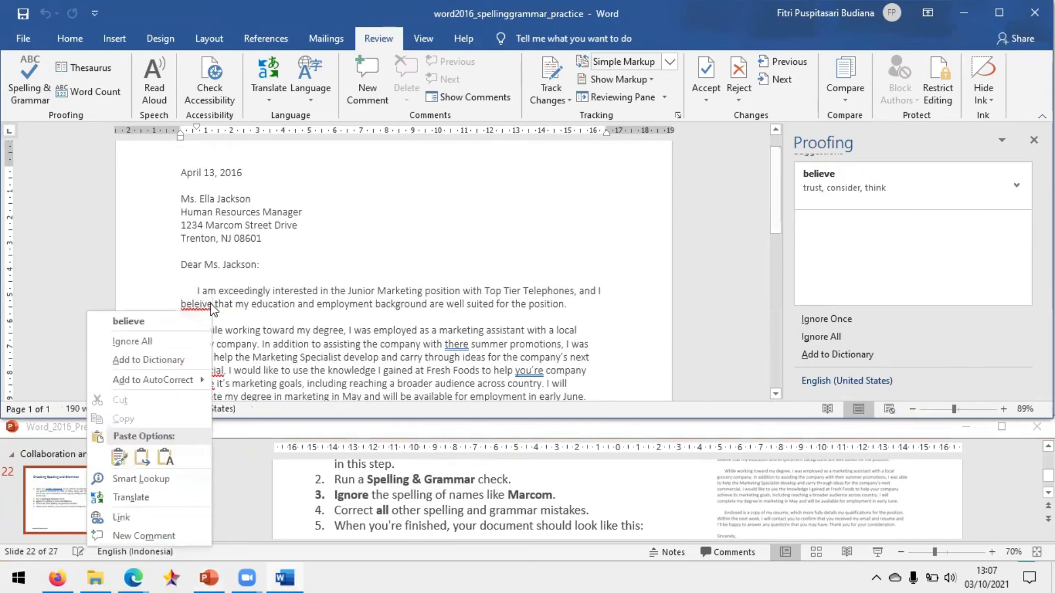
{"action": "left_click", "coordinate": [141, 326]}
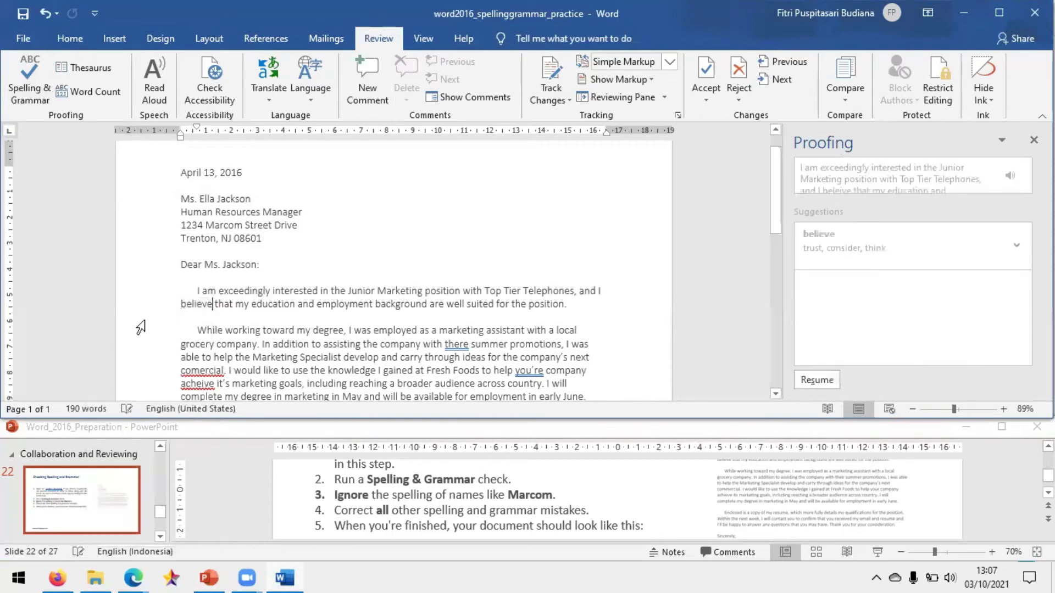
- In the second paragraph, replace "there" with "their" and "you're" with "your" using the grammar suggestions
{"action": "left_click", "coordinate": [467, 344]}
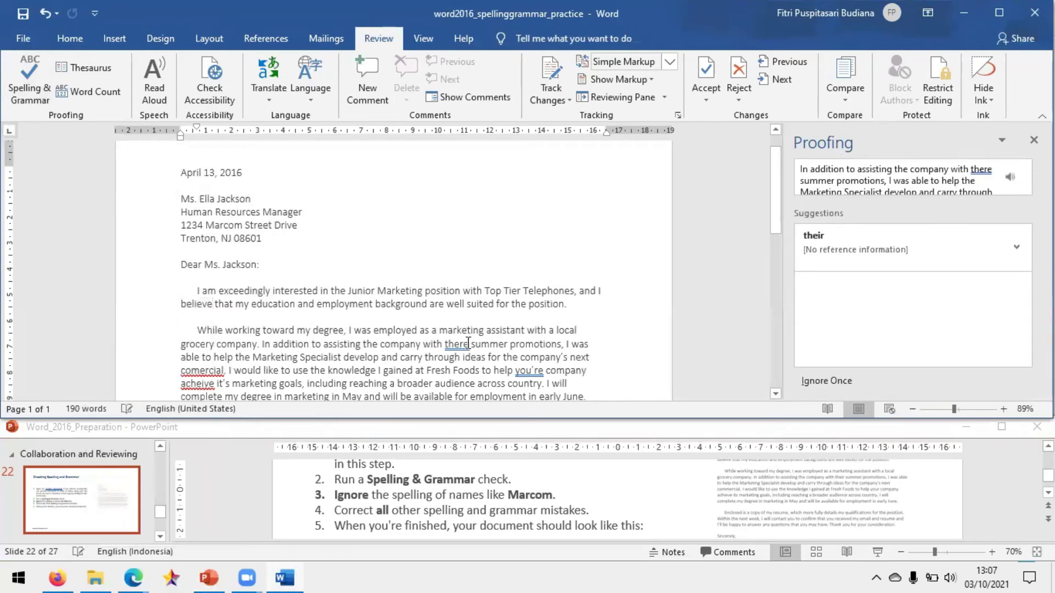
{"action": "right_click", "coordinate": [468, 341]}
{"action": "left_click", "coordinate": [467, 355]}
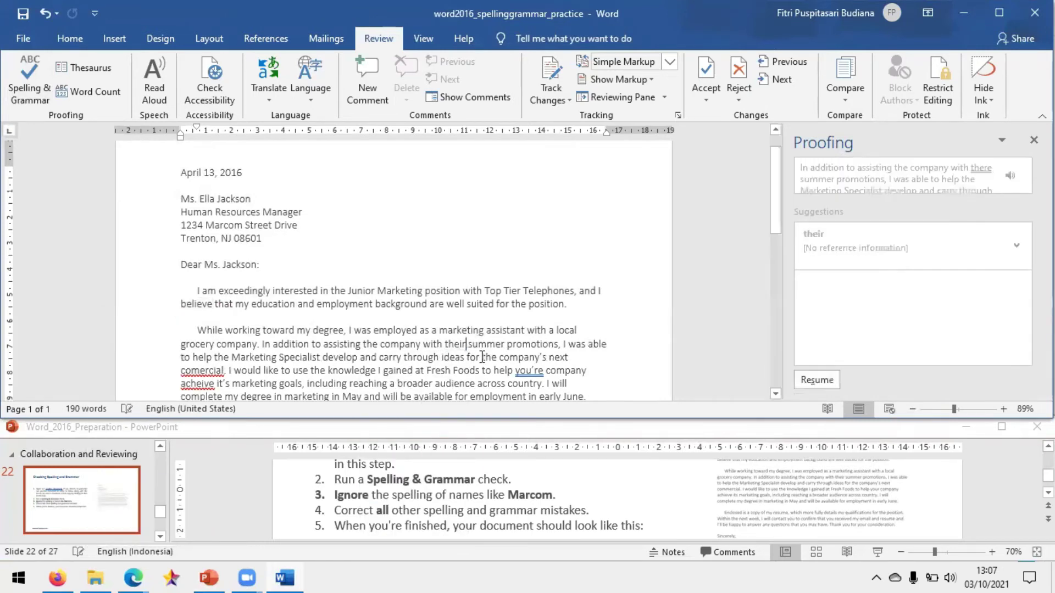
{"action": "left_click", "coordinate": [544, 370]}
{"action": "right_click", "coordinate": [544, 370]}
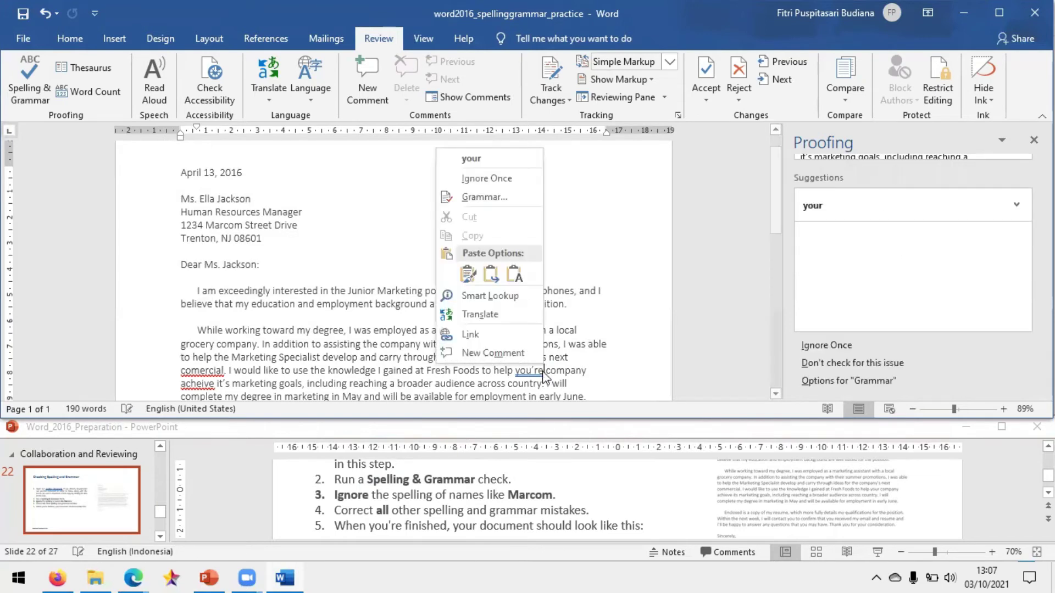
{"action": "left_click", "coordinate": [472, 159]}
- Correct "comercial" to "commercial" and "acheive" to "achieve" in the second paragraph using the suggested spellings
{"action": "scroll", "coordinate": [331, 314], "scroll_direction": "down", "scroll_amount": 2}
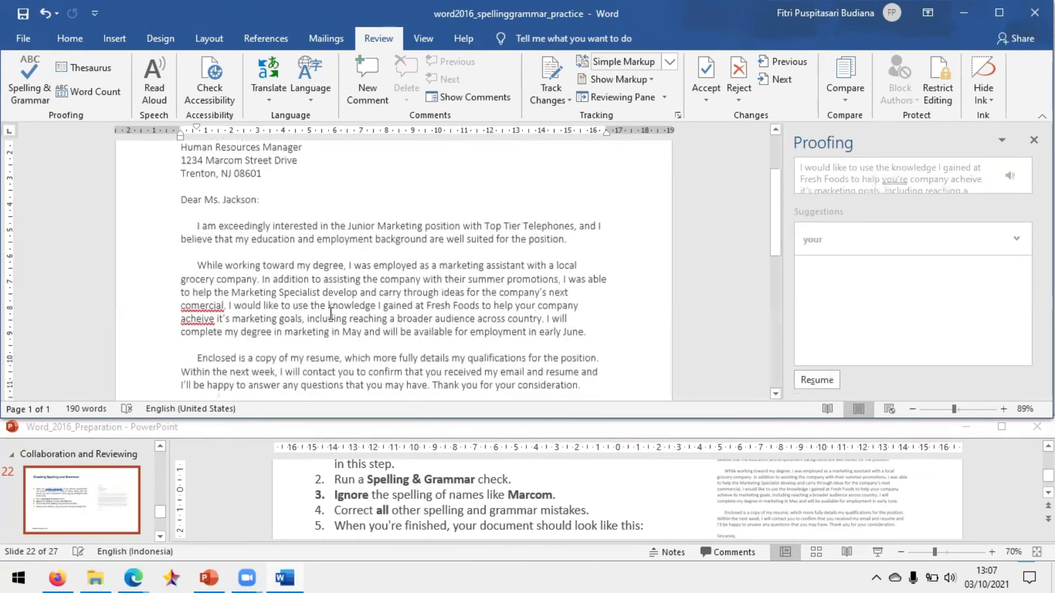
{"action": "left_click", "coordinate": [226, 304]}
{"action": "right_click", "coordinate": [225, 304]}
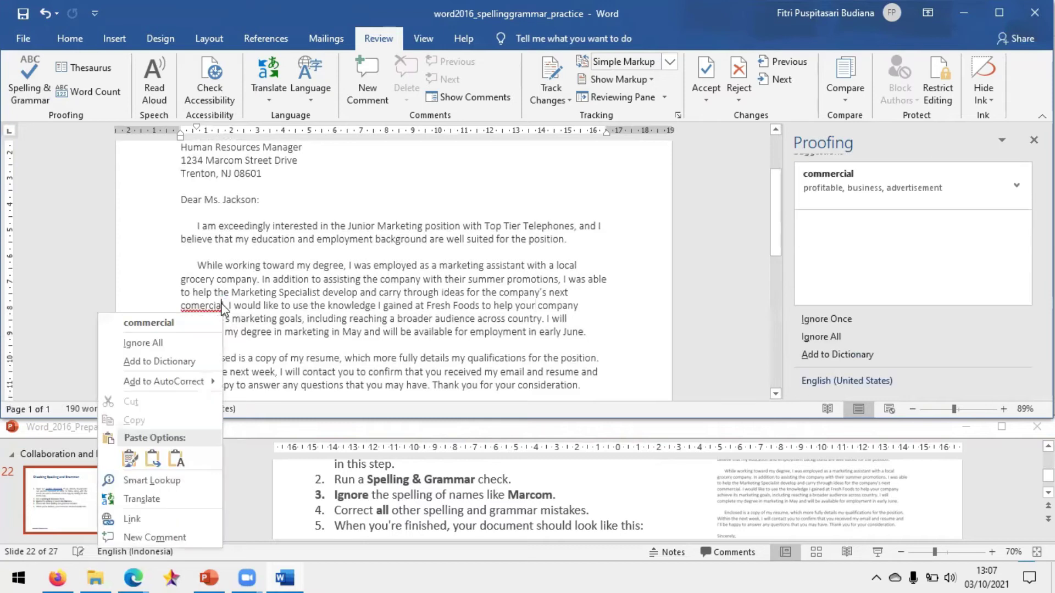
{"action": "left_click", "coordinate": [227, 305]}
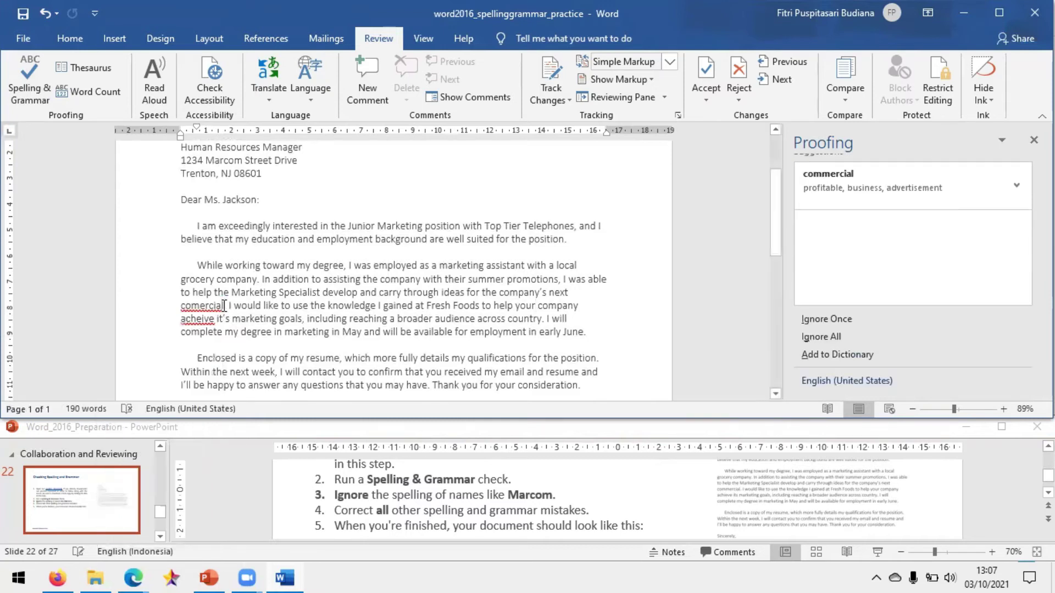
{"action": "right_click", "coordinate": [224, 306]}
{"action": "left_click", "coordinate": [212, 321]}
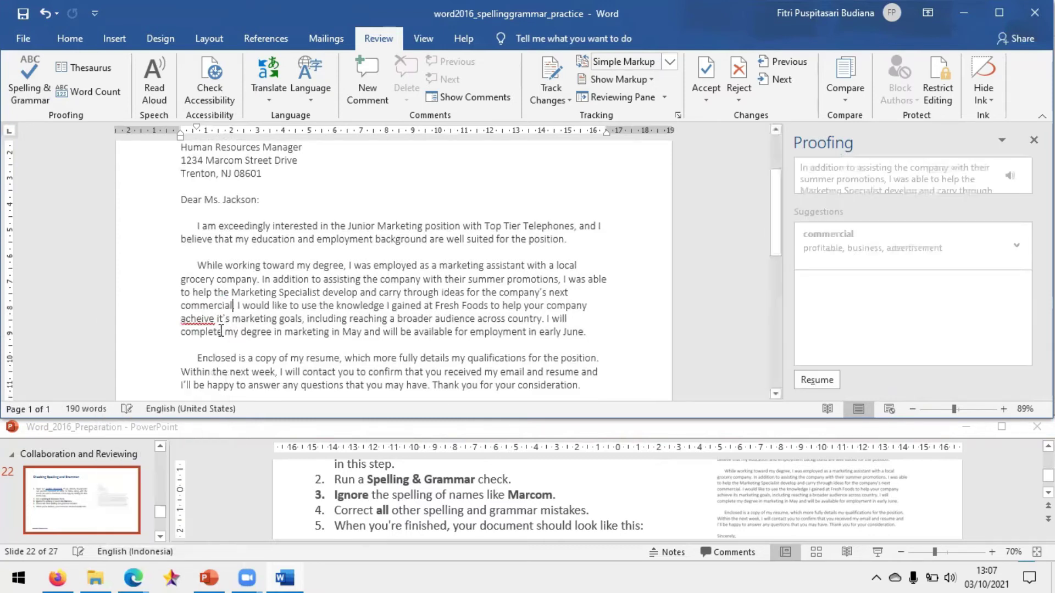
{"action": "left_click", "coordinate": [215, 319]}
{"action": "right_click", "coordinate": [214, 318]}
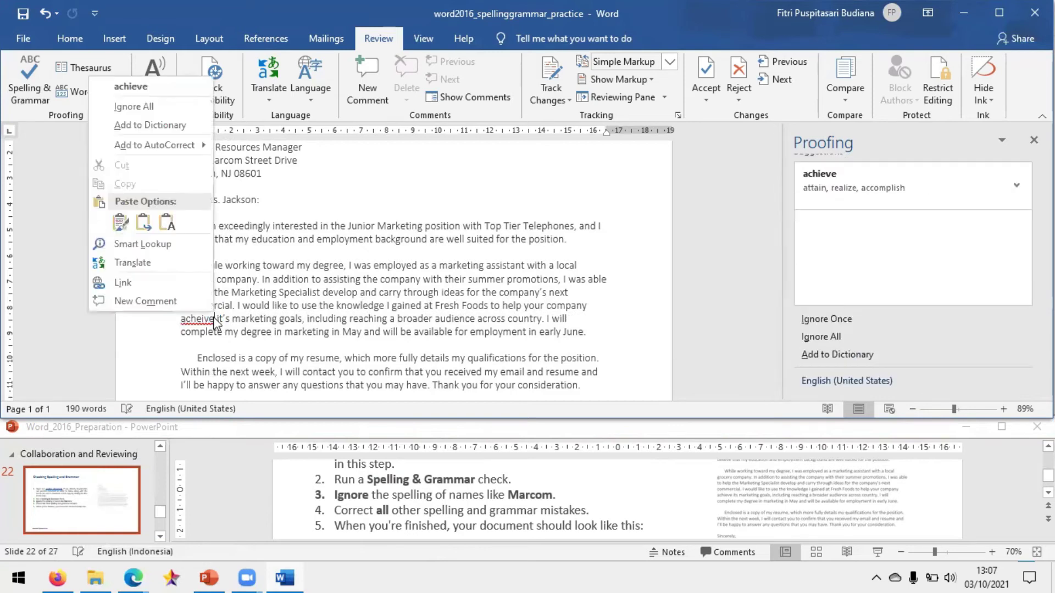
{"action": "left_click", "coordinate": [198, 86]}
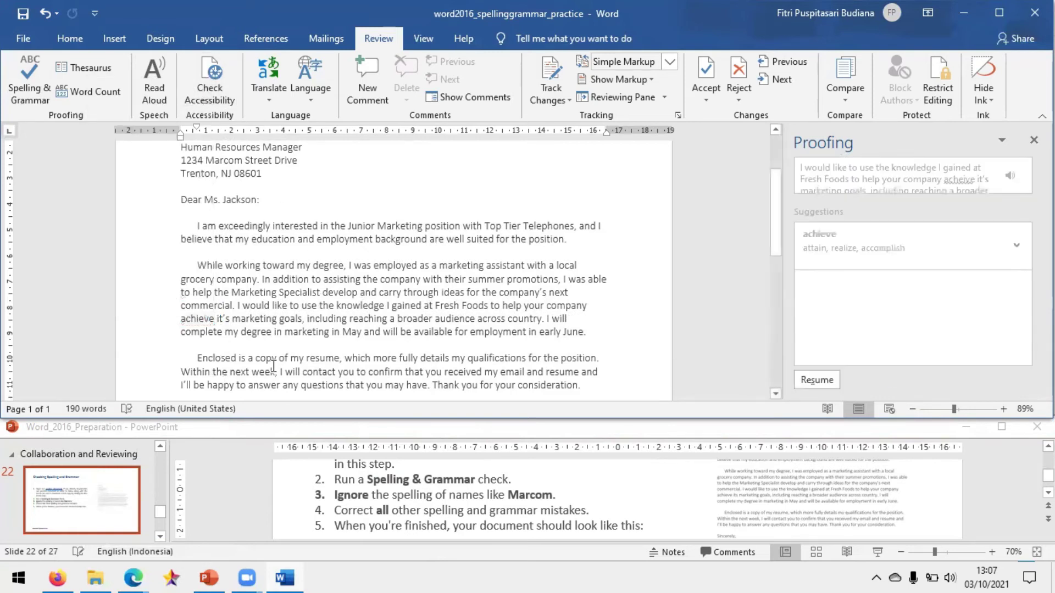
- Look through the whole letter for remaining marked errors and compare it with the sample letter on the PowerPoint exercise slide
{"action": "scroll", "coordinate": [467, 324], "scroll_direction": "down", "scroll_amount": 2}
{"action": "scroll", "coordinate": [405, 277], "scroll_direction": "down", "scroll_amount": 3}
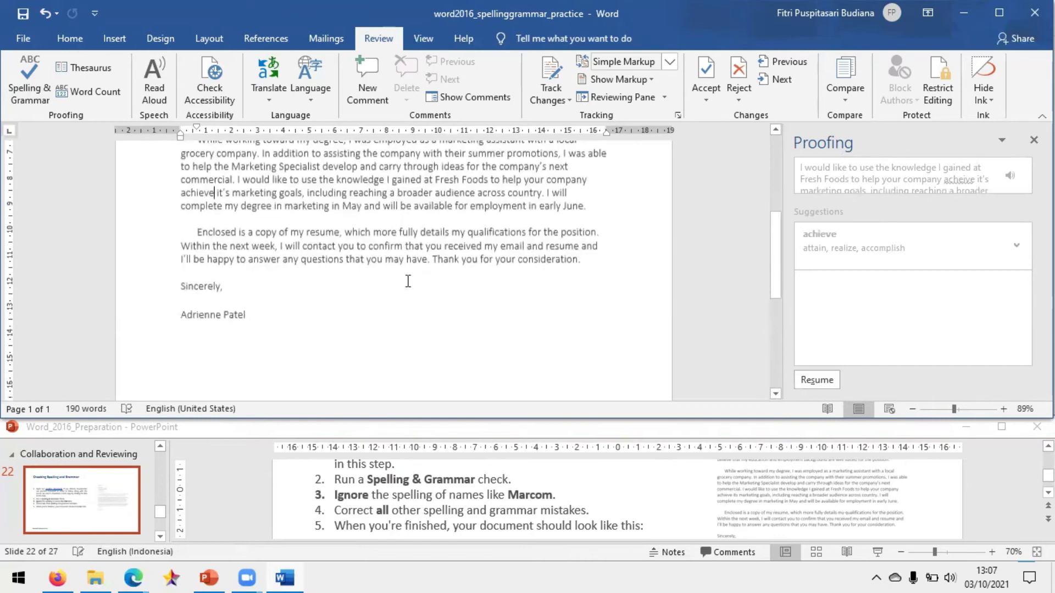
{"action": "scroll", "coordinate": [417, 295], "scroll_direction": "up", "scroll_amount": 5}
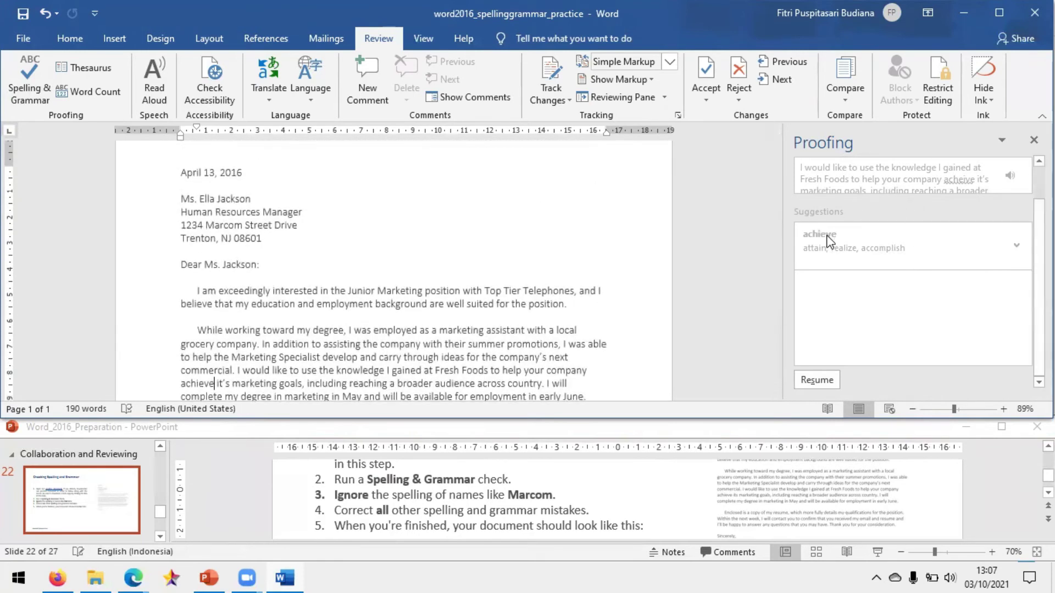
{"action": "scroll", "coordinate": [323, 301], "scroll_direction": "down", "scroll_amount": 3}
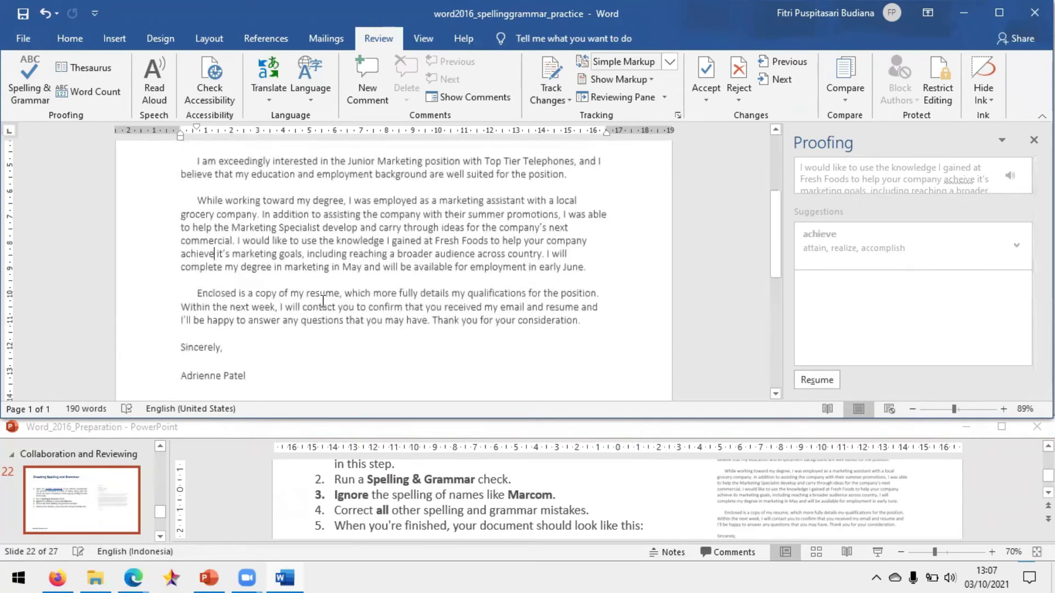
{"action": "left_click", "coordinate": [596, 517]}
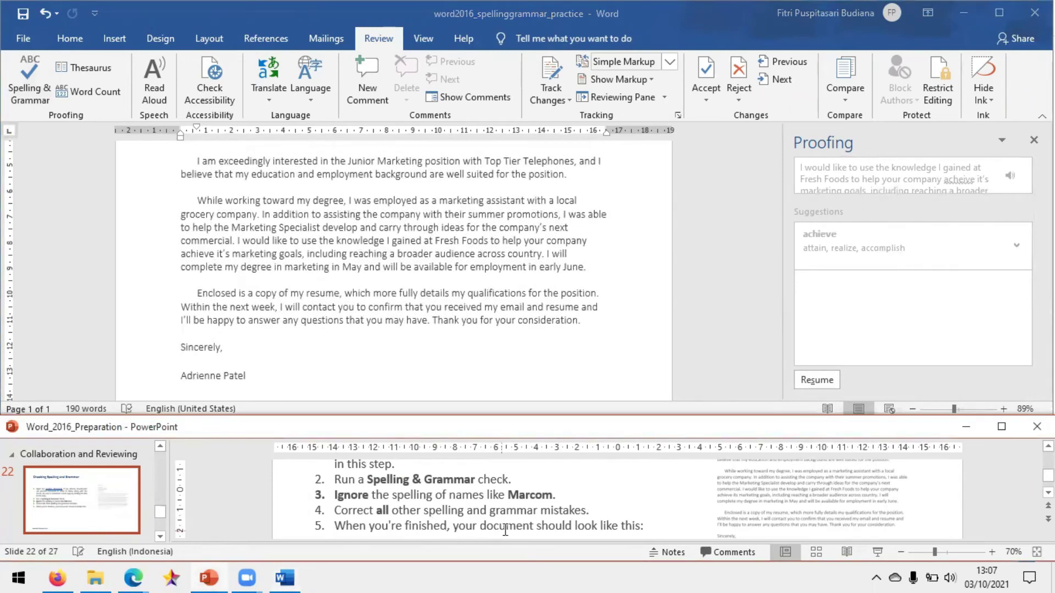
{"action": "scroll", "coordinate": [800, 536], "scroll_direction": "up", "scroll_amount": 2}
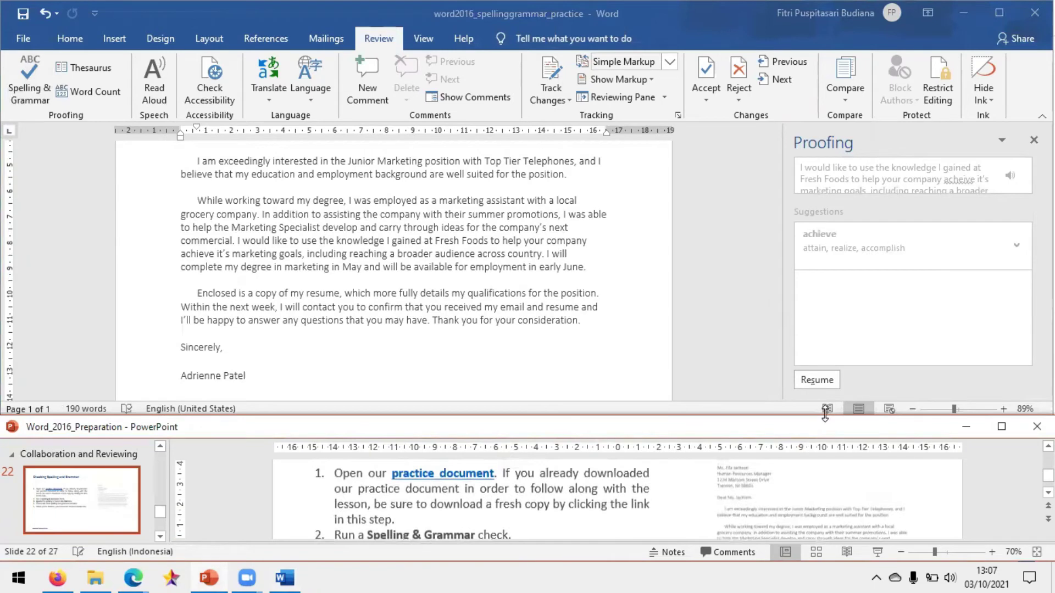
{"action": "left_click_drag", "start_coordinate": [825, 415], "coordinate": [824, 258]}
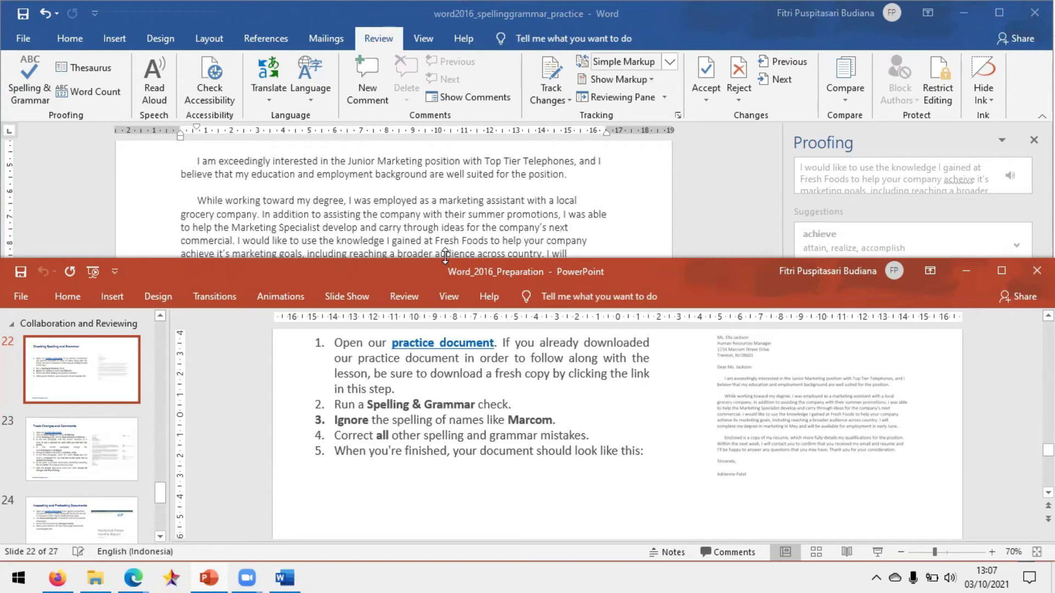
{"action": "left_click_drag", "start_coordinate": [445, 256], "coordinate": [448, 312]}
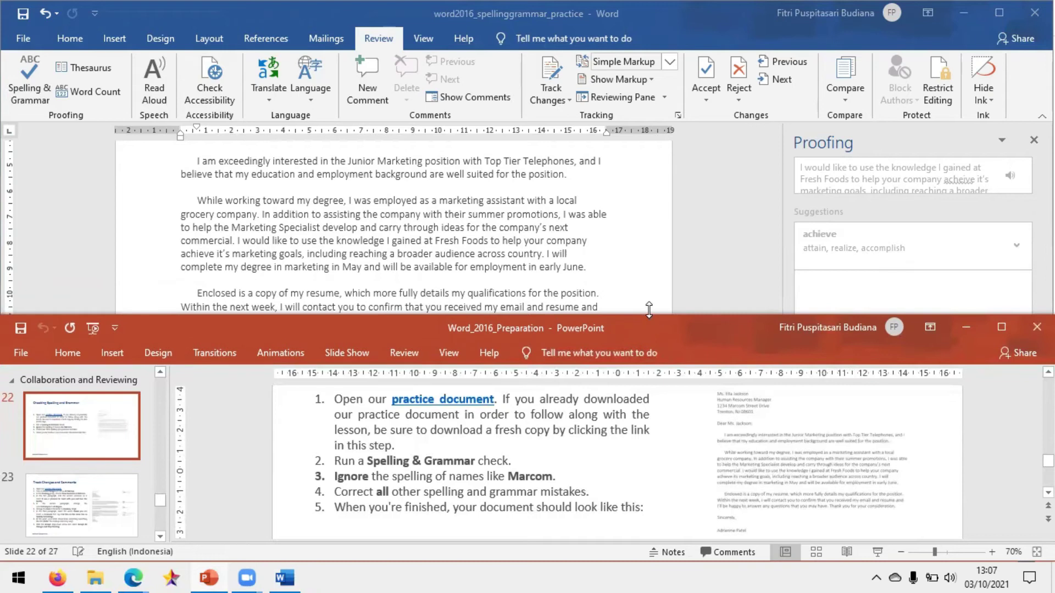
{"action": "left_click_drag", "start_coordinate": [649, 310], "coordinate": [649, 419]}
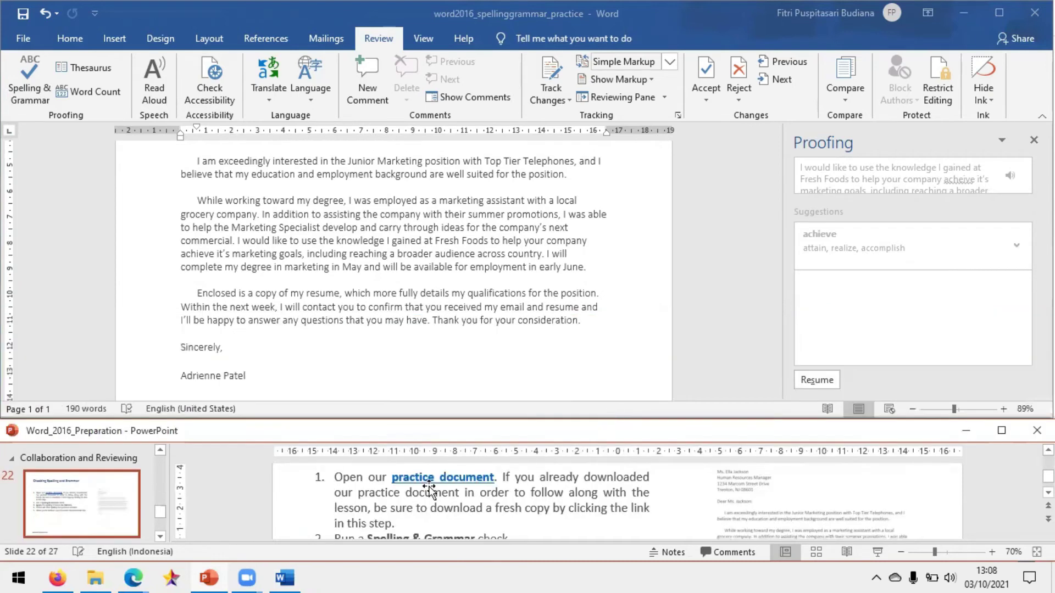
{"action": "scroll", "coordinate": [372, 521], "scroll_direction": "up", "scroll_amount": 3}
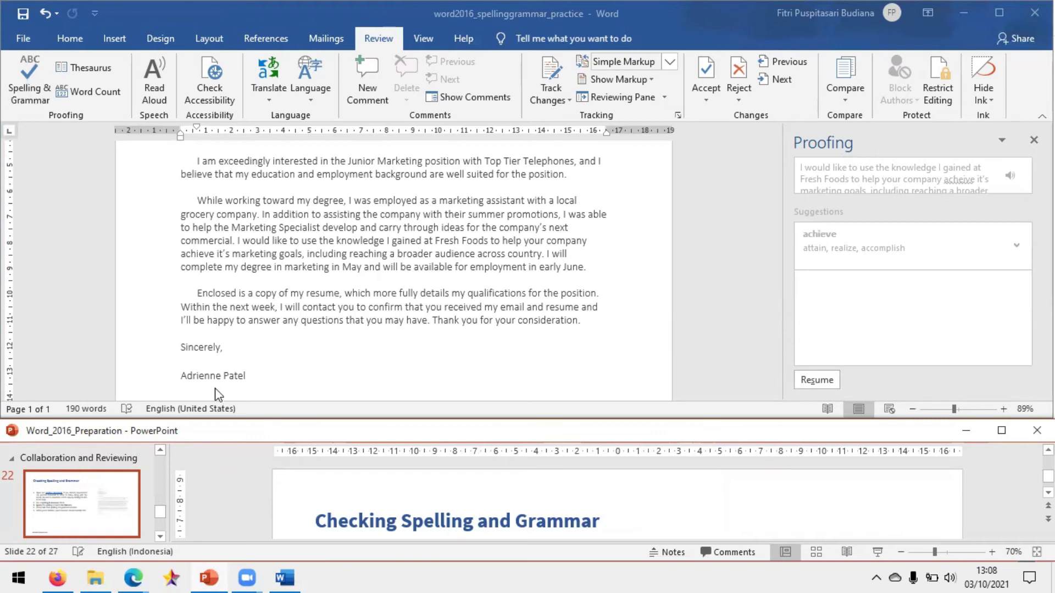
- Go to the Track Changes and Comments slide in PowerPoint and close the word2016_spellinggrammar_practice document without saving
{"action": "left_click", "coordinate": [325, 346]}
{"action": "scroll", "coordinate": [73, 491], "scroll_direction": "down", "scroll_amount": 1}
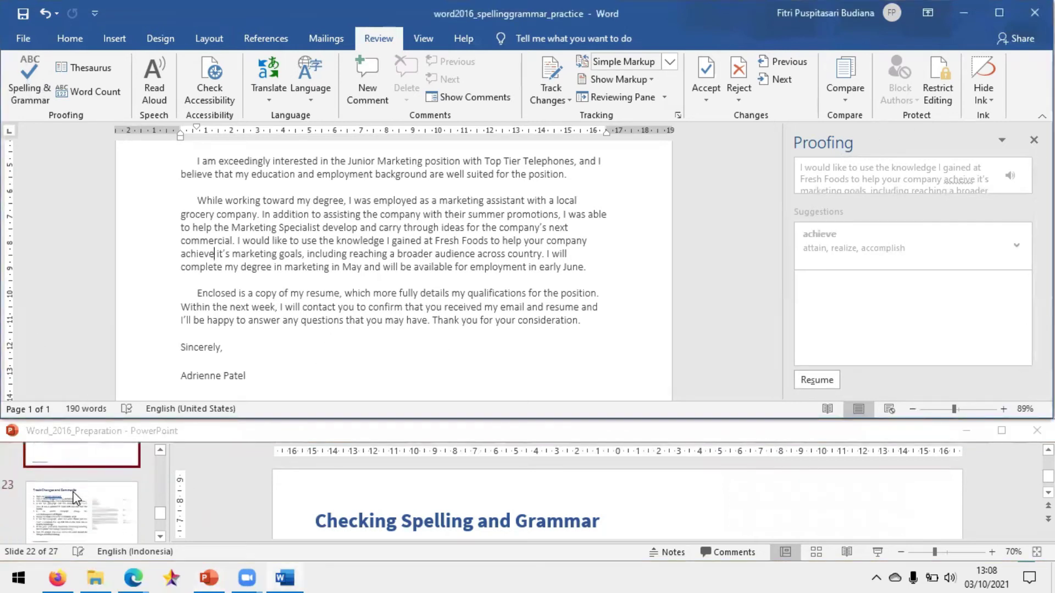
{"action": "left_click", "coordinate": [75, 497]}
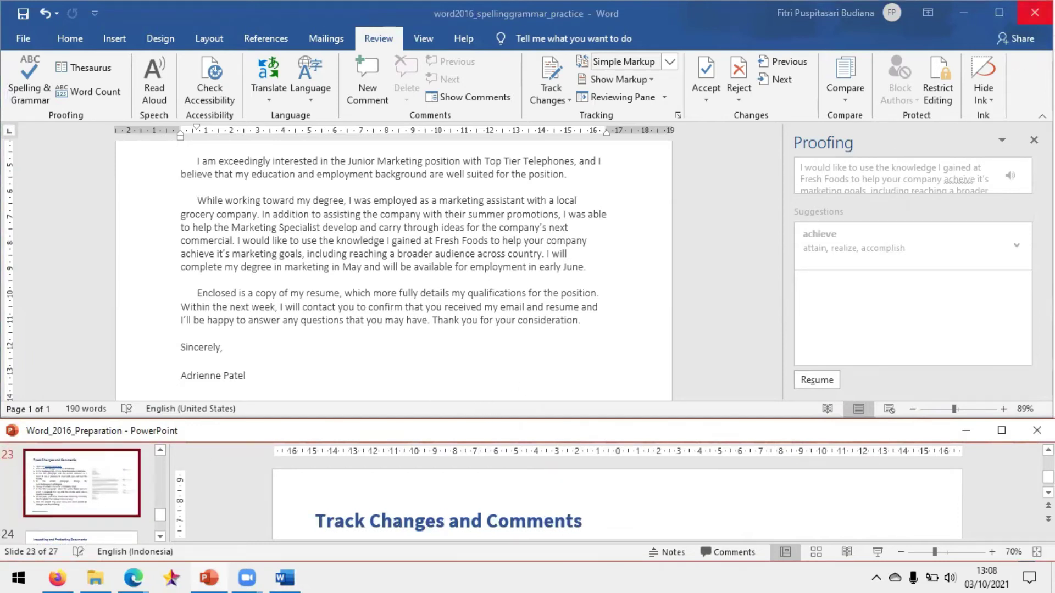
{"action": "left_click", "coordinate": [1035, 12]}
{"action": "left_click", "coordinate": [526, 321]}
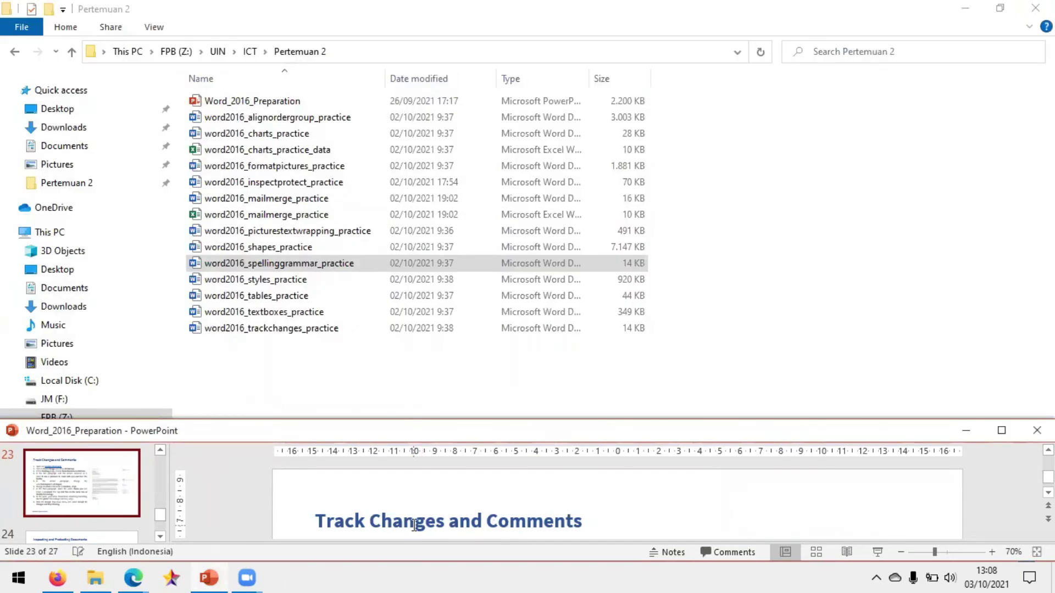
{"action": "scroll", "coordinate": [415, 525], "scroll_direction": "down", "scroll_amount": 1}
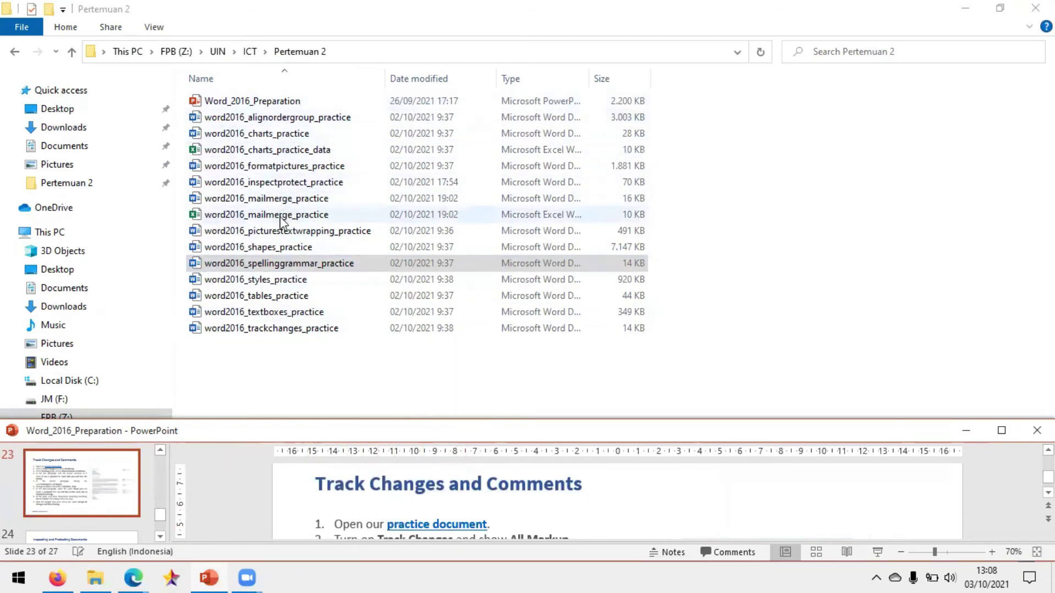
- Open the word2016_trackchanges_practice document and show the Track Changes exercise slide in PowerPoint alongside it
{"action": "double_click", "coordinate": [277, 328]}
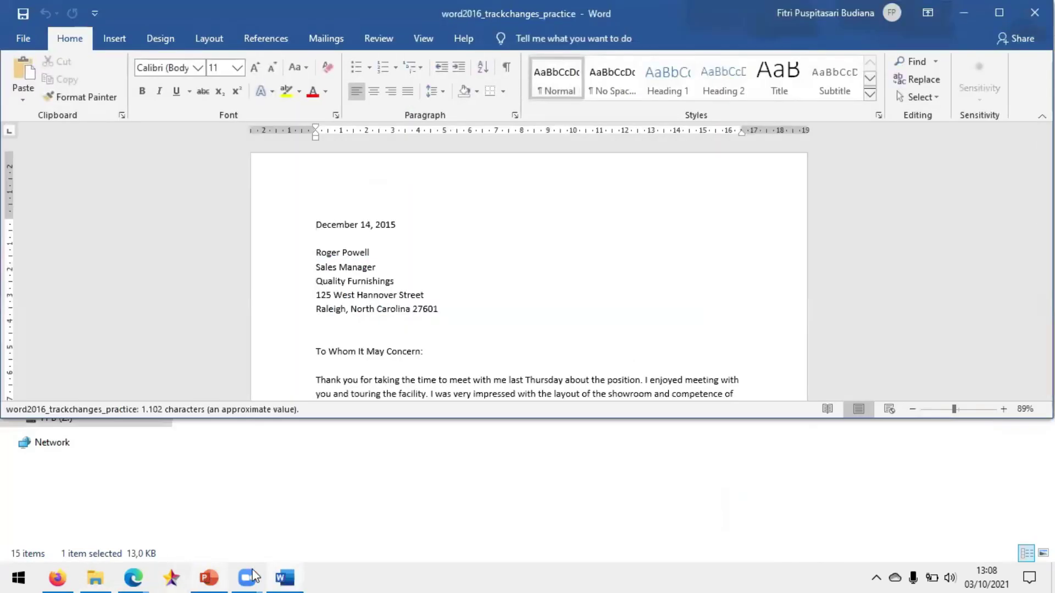
{"action": "left_click", "coordinate": [209, 578]}
{"action": "scroll", "coordinate": [470, 511], "scroll_direction": "down", "scroll_amount": 2}
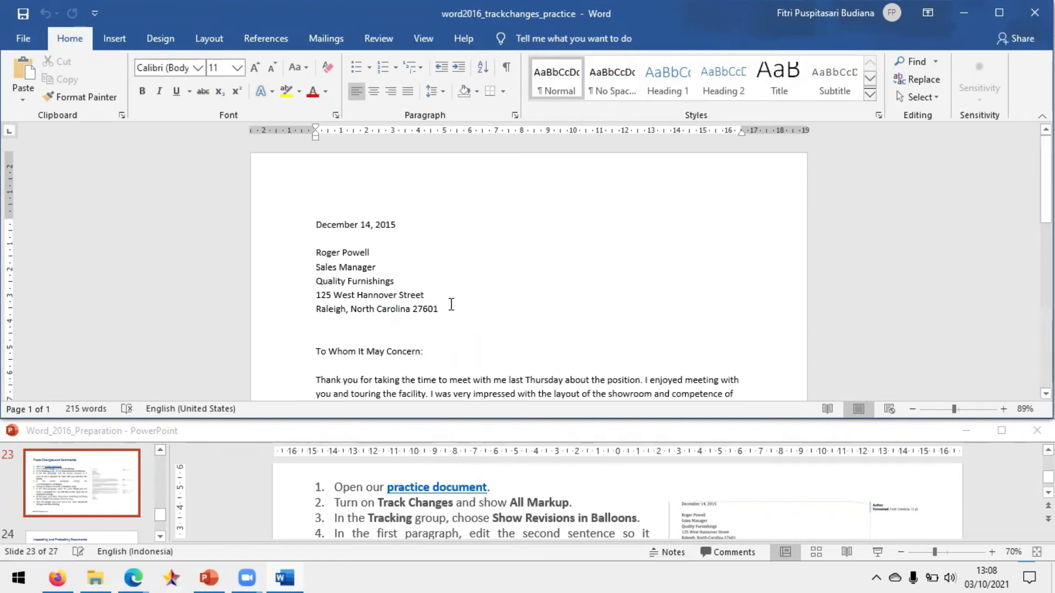
- Turn on Track Changes for the letter and set the markup display to All Markup
{"action": "left_click", "coordinate": [374, 39]}
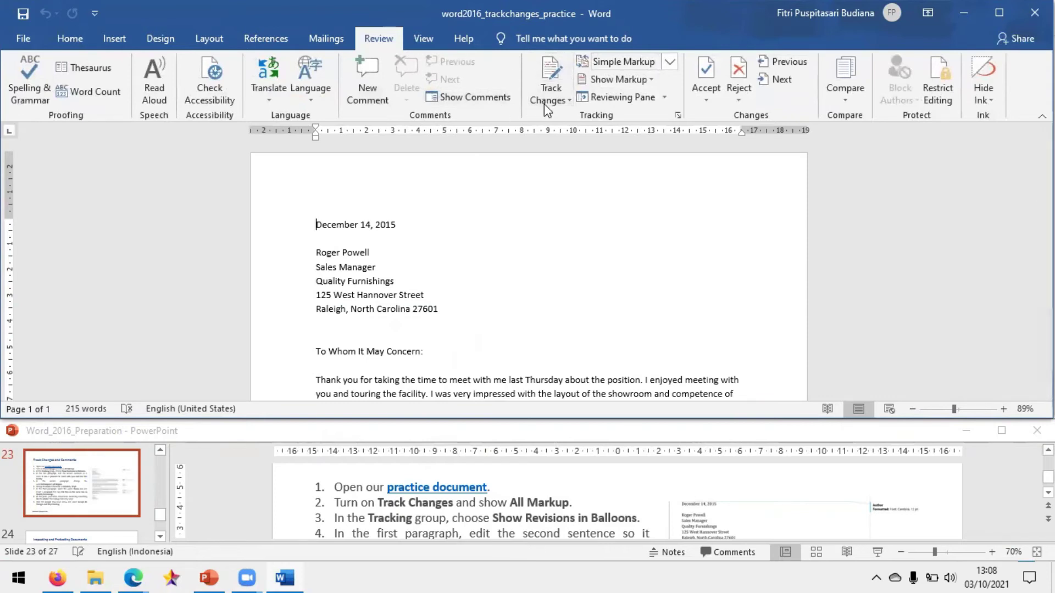
{"action": "left_click", "coordinate": [556, 82]}
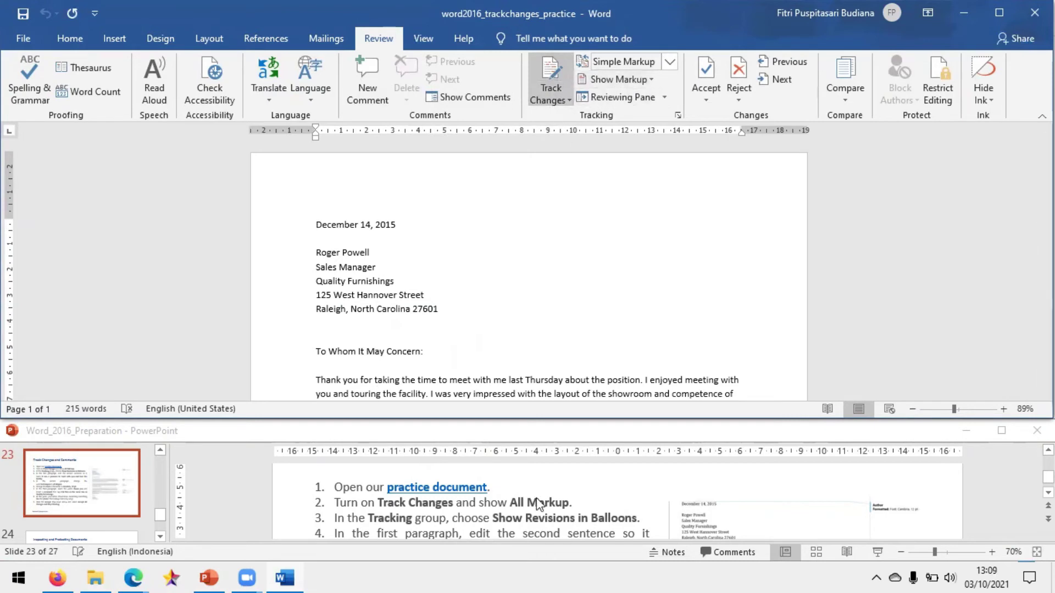
{"action": "left_click", "coordinate": [670, 61]}
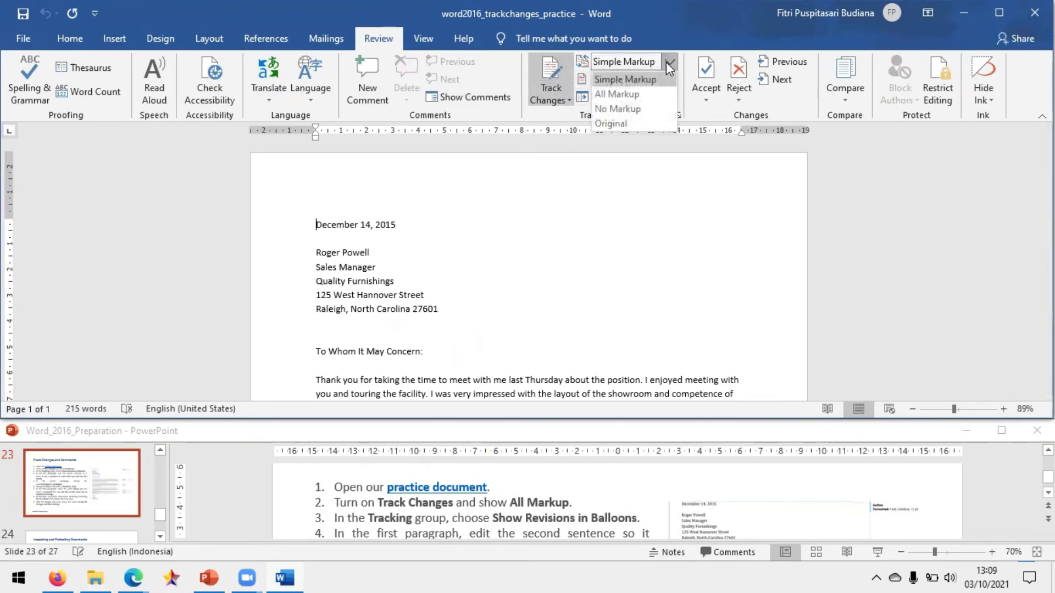
{"action": "left_click", "coordinate": [649, 94]}
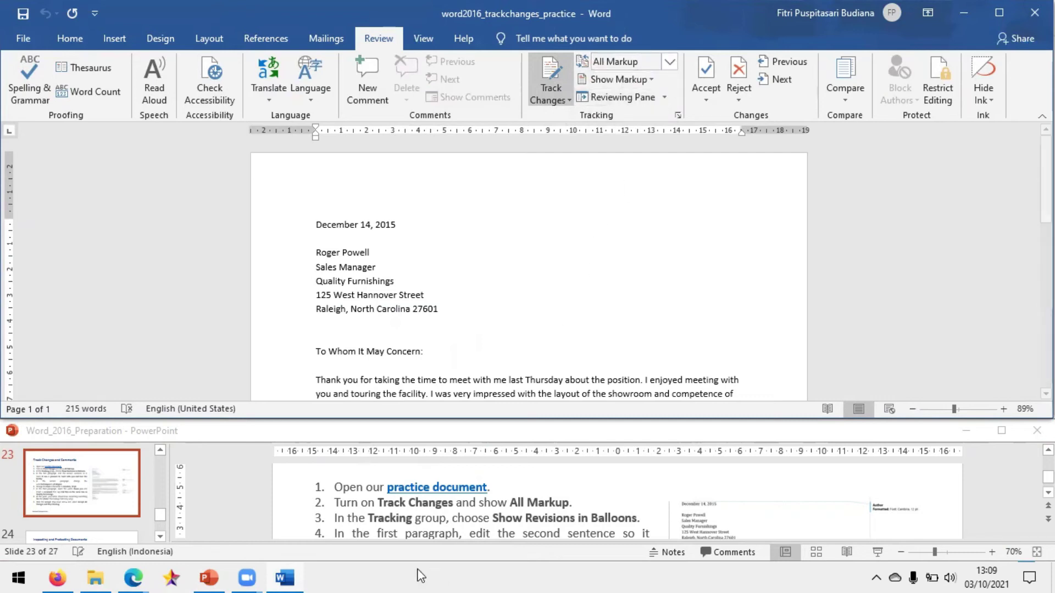
- Set the tracked-changes balloon option to Show Revisions in Balloons
{"action": "scroll", "coordinate": [403, 519], "scroll_direction": "down", "scroll_amount": 1}
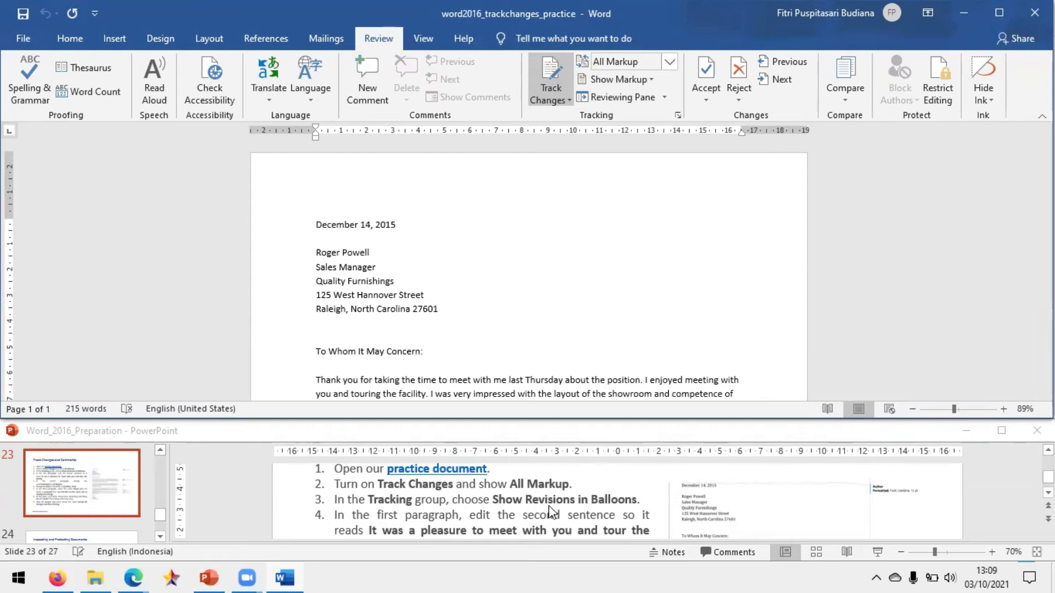
{"action": "left_click", "coordinate": [651, 81]}
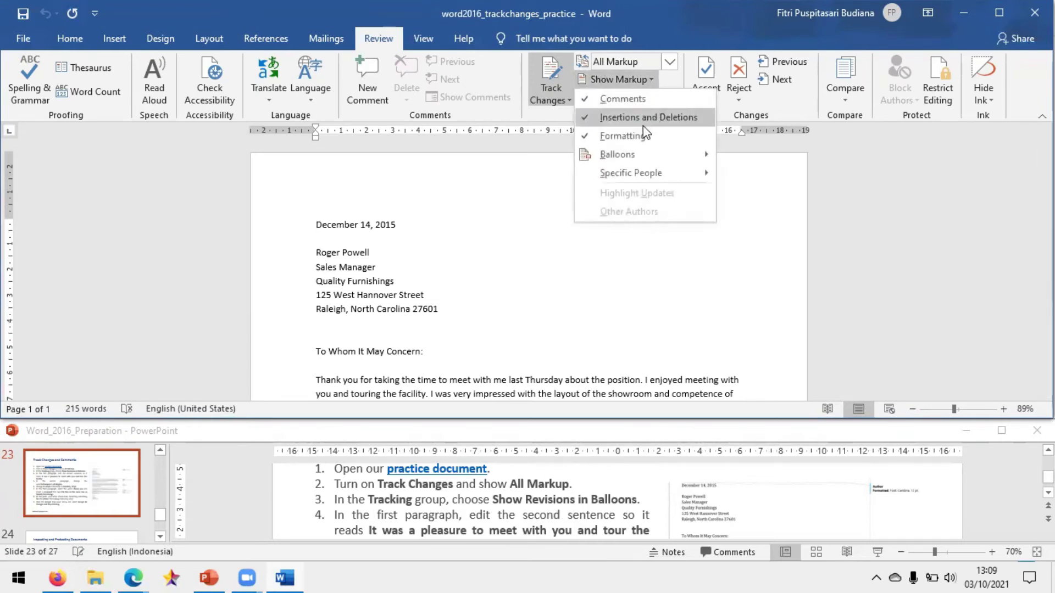
{"action": "mouse_move", "coordinate": [634, 154]}
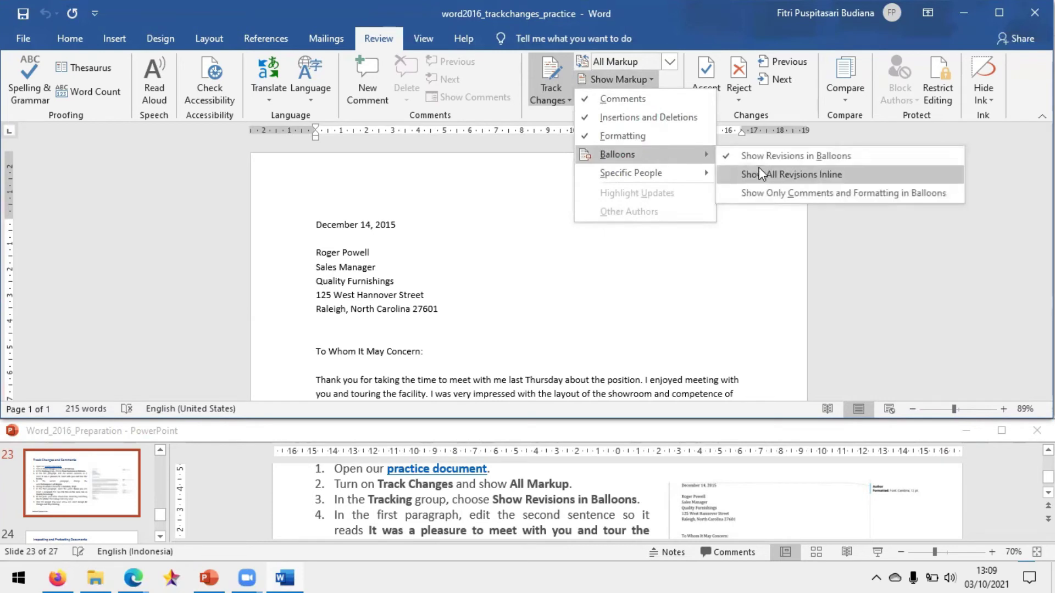
{"action": "left_click", "coordinate": [795, 158]}
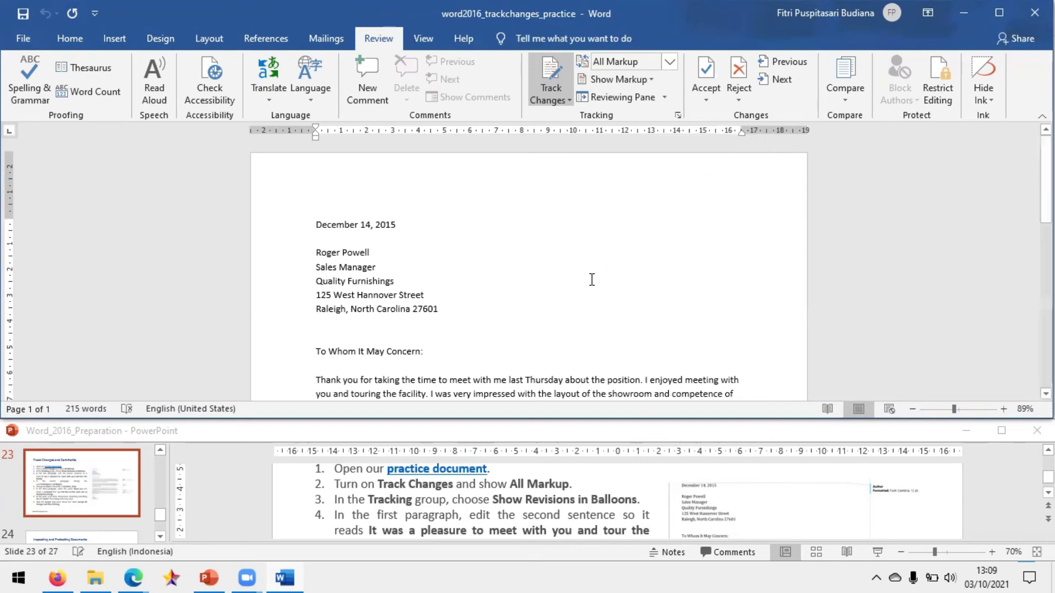
- Read exercise instruction 4 and examine the letter's first paragraph to locate its second sentence
{"action": "scroll", "coordinate": [514, 495], "scroll_direction": "down", "scroll_amount": 1}
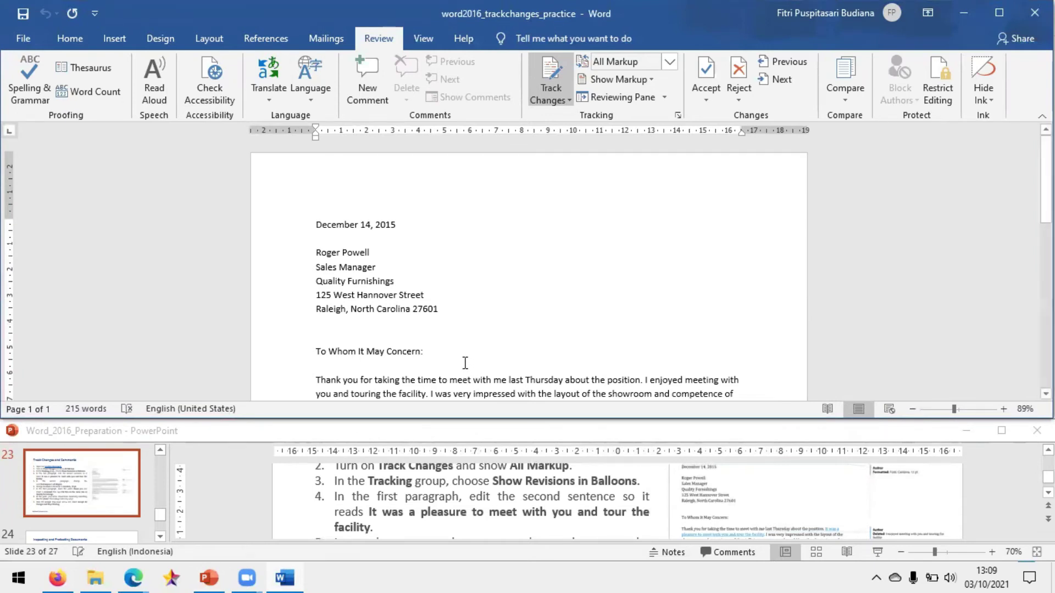
{"action": "scroll", "coordinate": [467, 361], "scroll_direction": "down", "scroll_amount": 1}
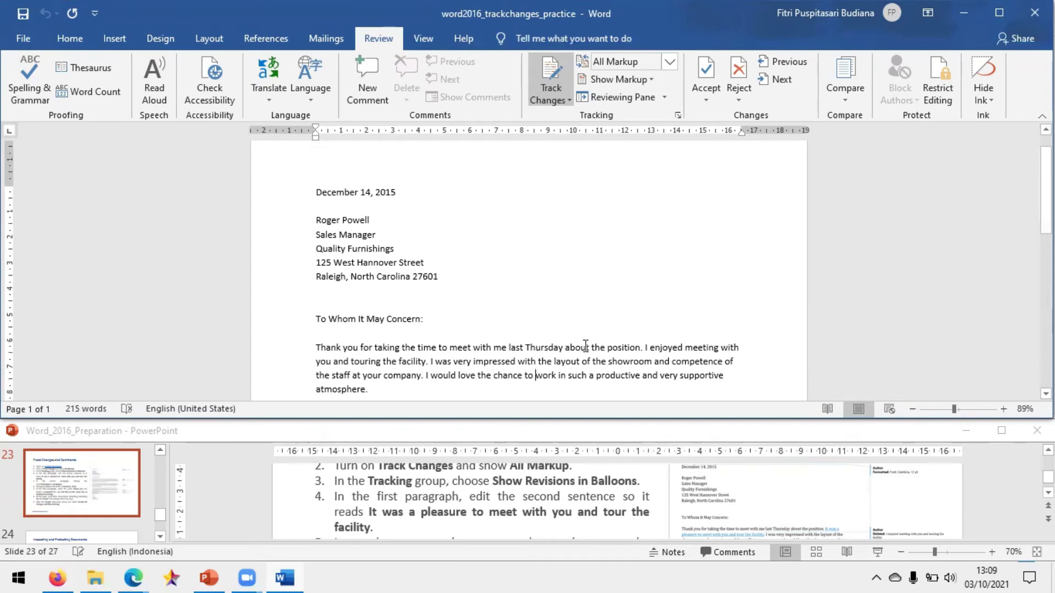
{"action": "scroll", "coordinate": [610, 341], "scroll_direction": "down", "scroll_amount": 1}
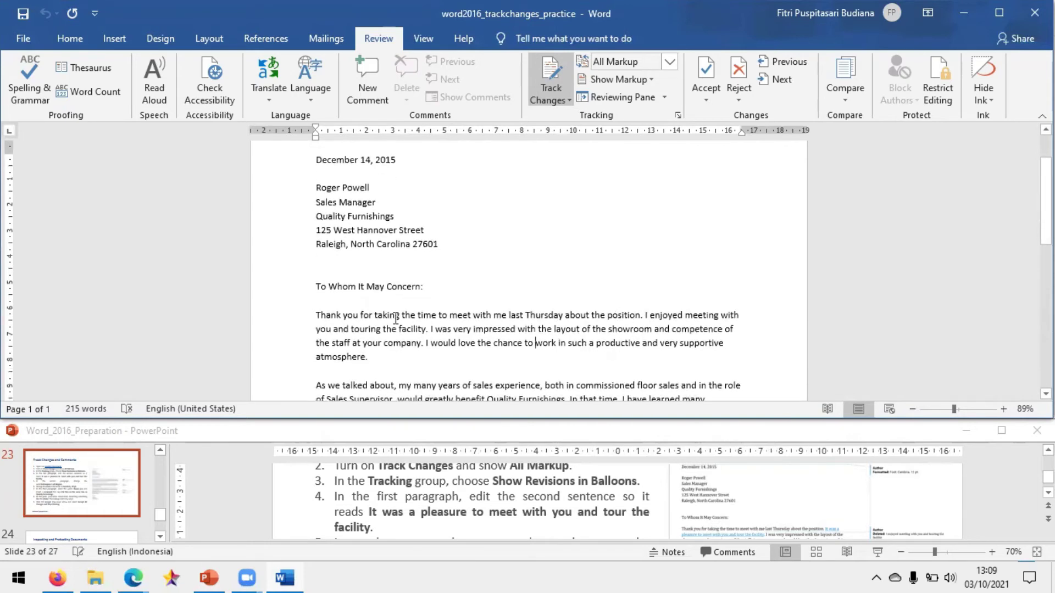
{"action": "left_click_drag", "start_coordinate": [310, 314], "coordinate": [386, 357]}
{"action": "left_click", "coordinate": [501, 374]}
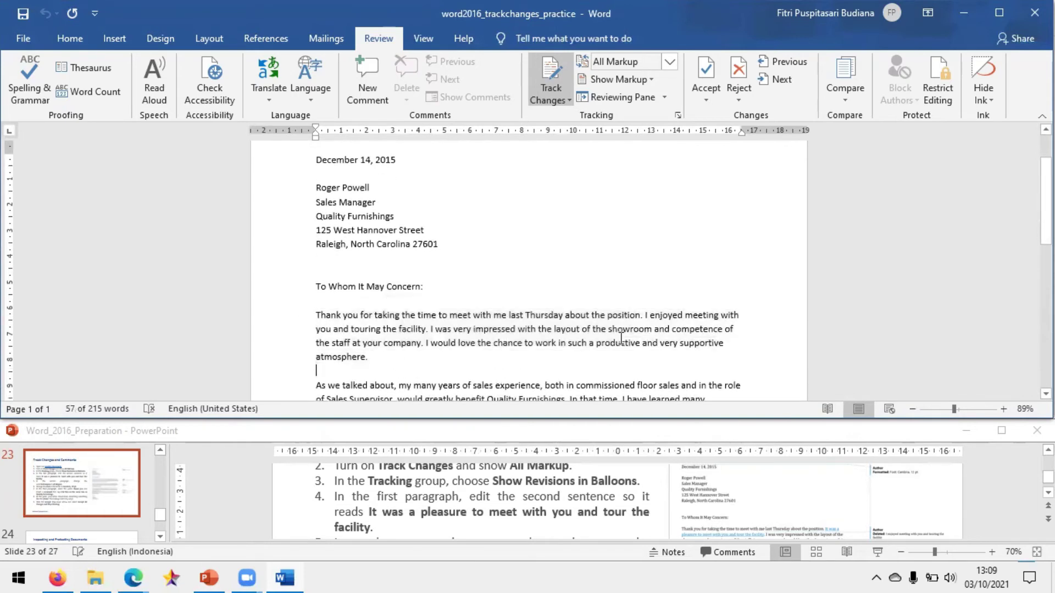
{"action": "key", "text": "Delete"}
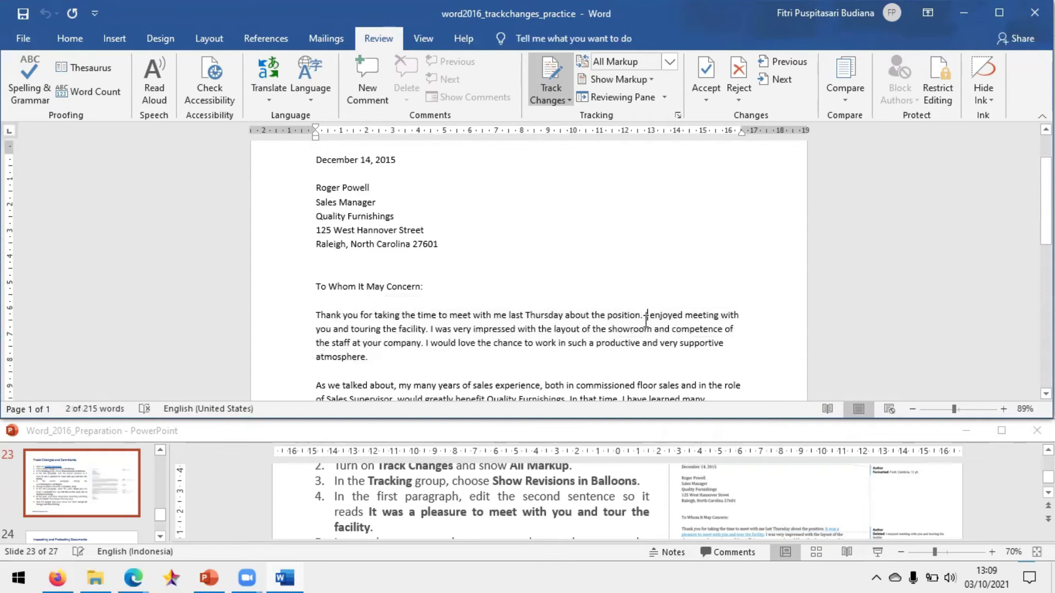
{"action": "left_click_drag", "start_coordinate": [643, 316], "coordinate": [311, 313]}
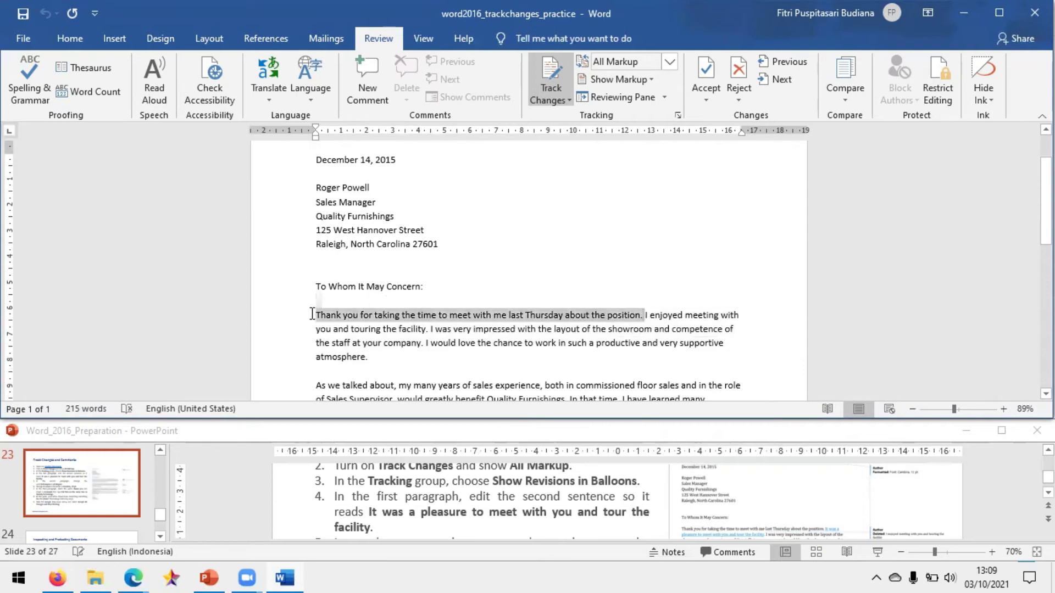
{"action": "left_click", "coordinate": [644, 316]}
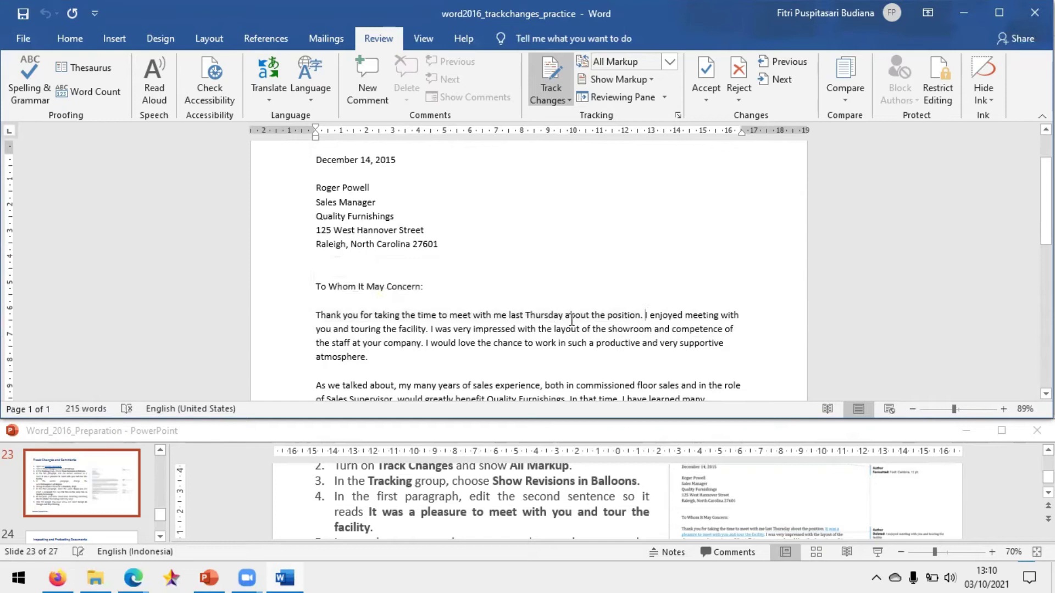
{"action": "left_click_drag", "start_coordinate": [644, 317], "coordinate": [431, 328]}
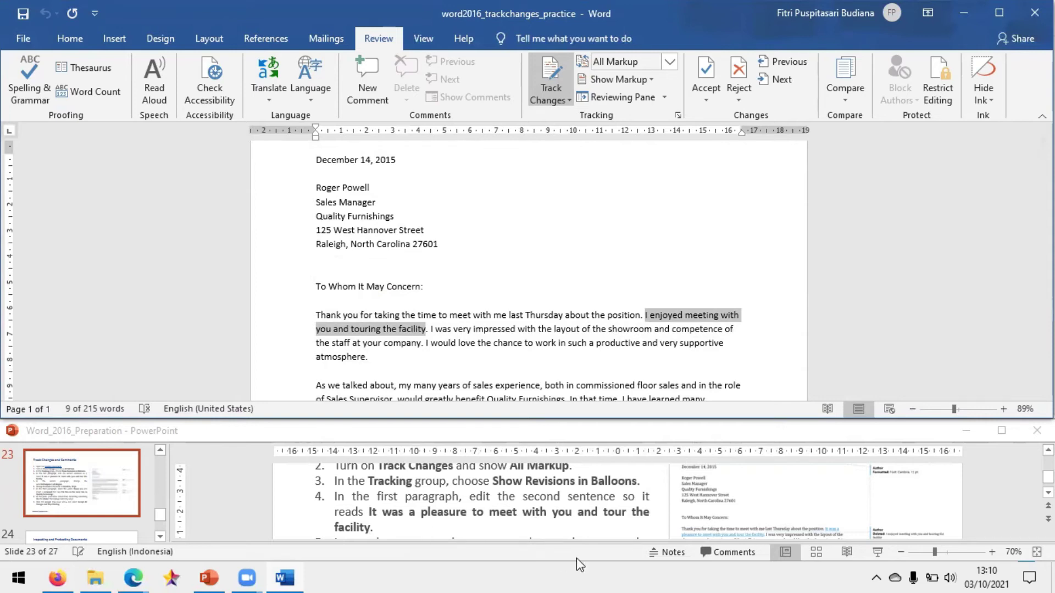
{"action": "left_click", "coordinate": [428, 328]}
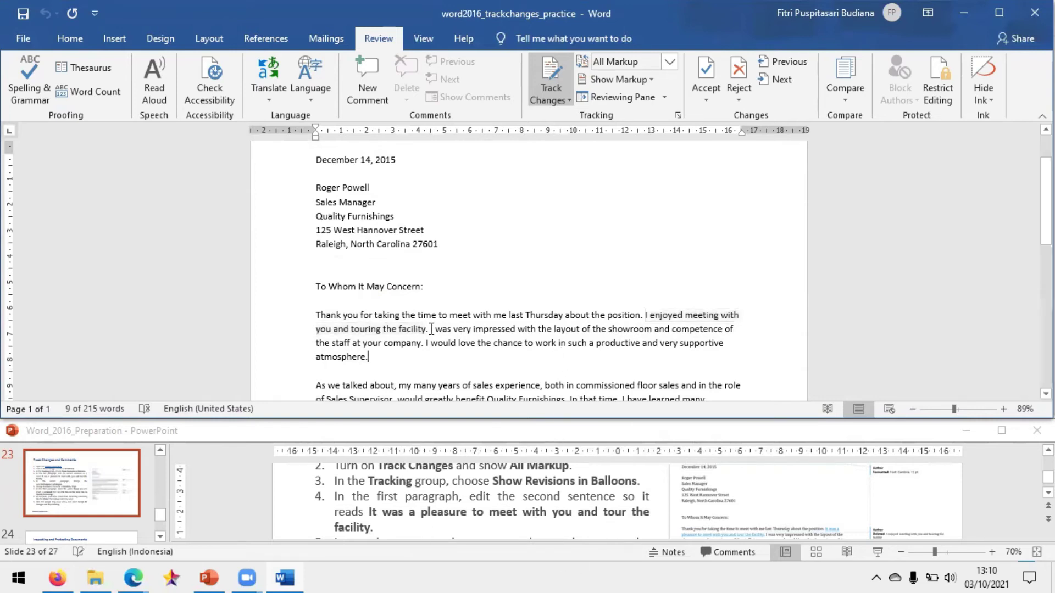
- Replace the first paragraph's second sentence with "It was a pleasure to meet with you and tour the facility", keeping the final period
{"action": "left_click_drag", "start_coordinate": [426, 329], "coordinate": [645, 317]}
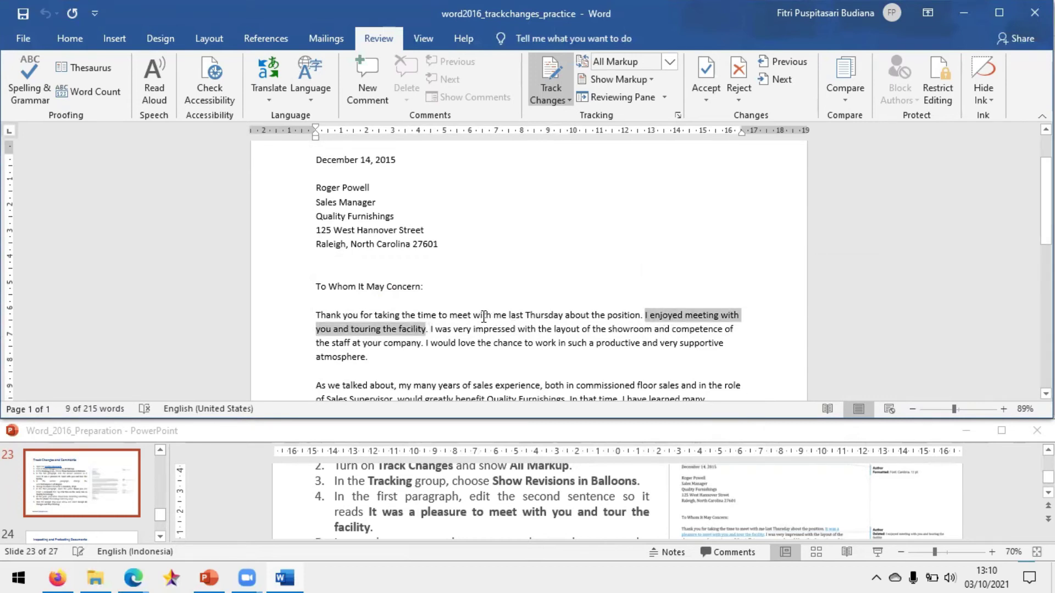
{"action": "type", "text": "It wa"}
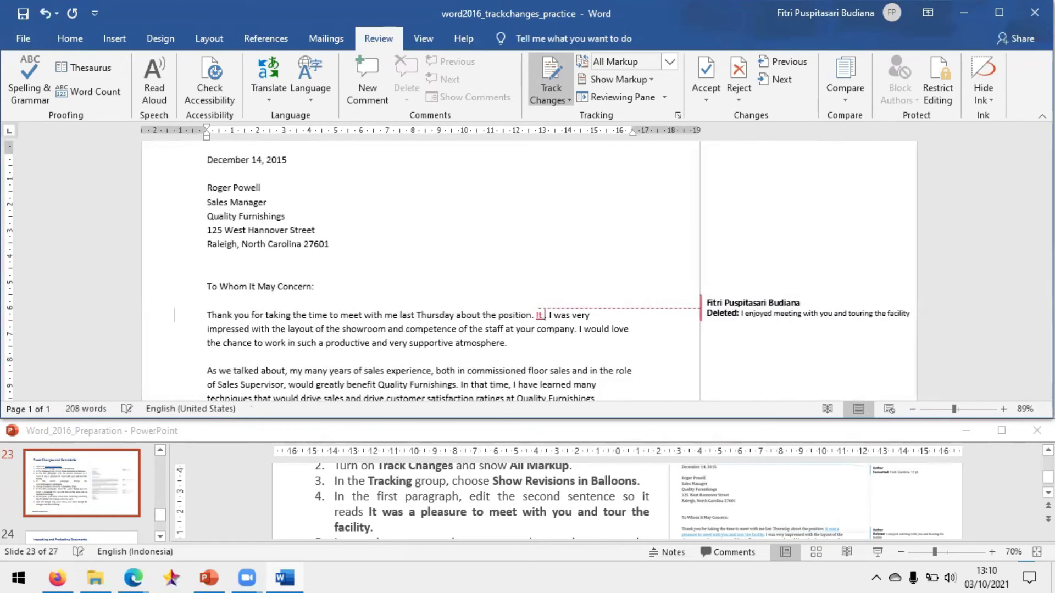
{"action": "type", "text": "s "}
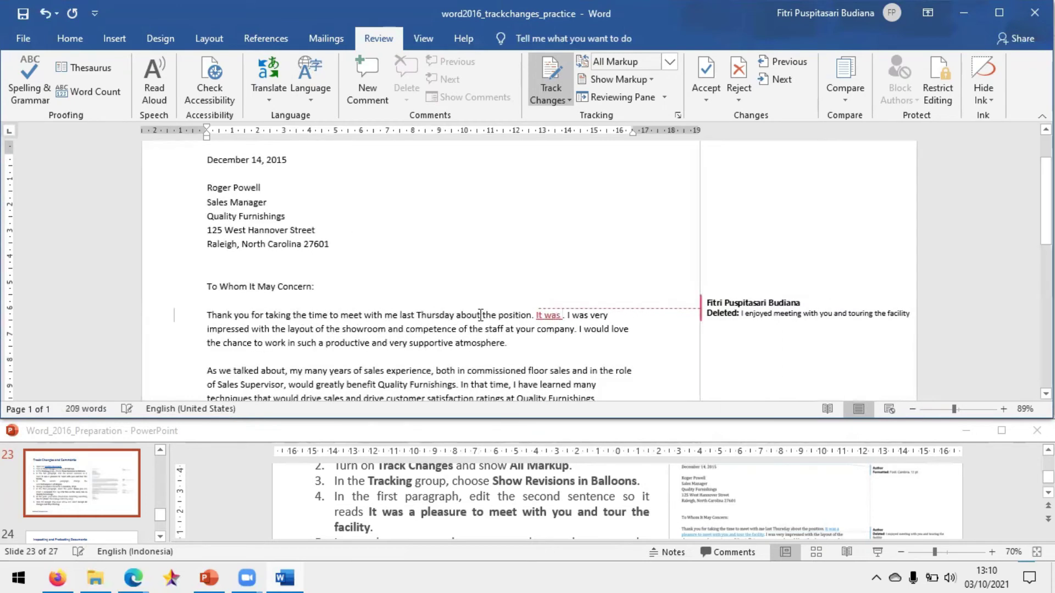
{"action": "type", "text": "a pleas"}
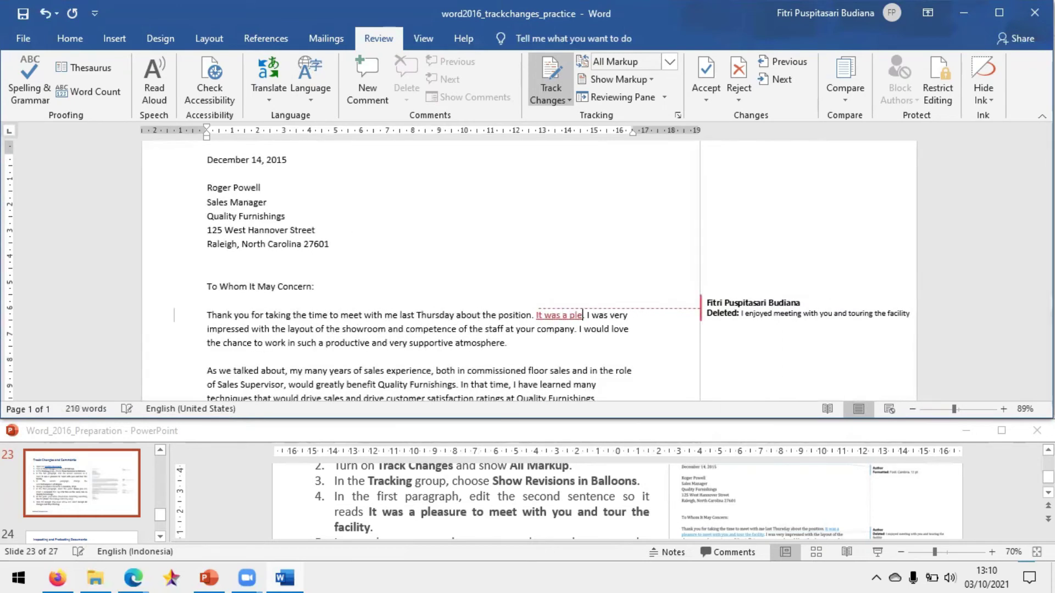
{"action": "type", "text": "ure "}
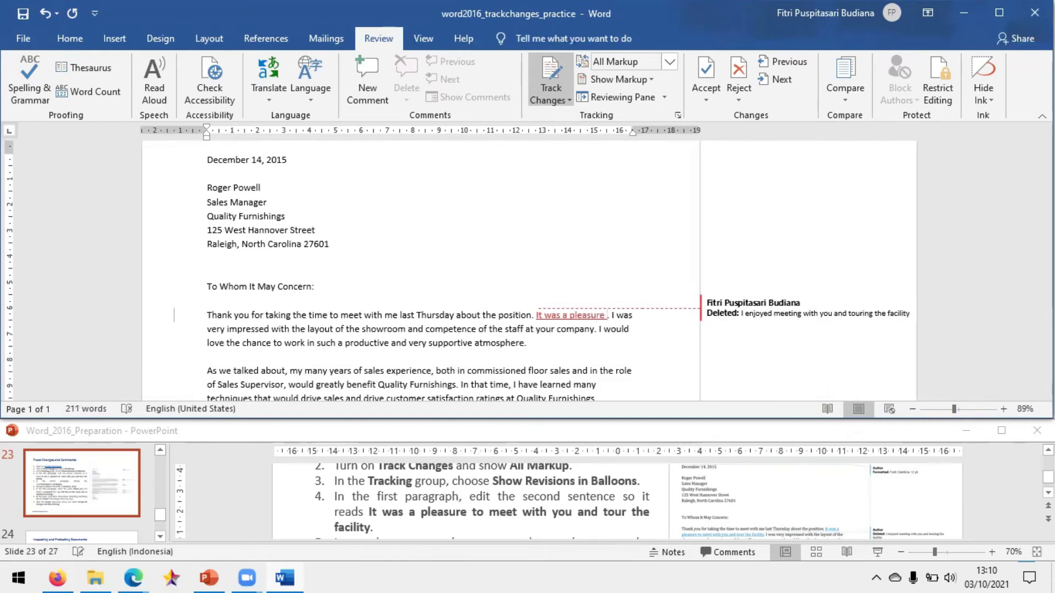
{"action": "type", "text": "to meet yo"}
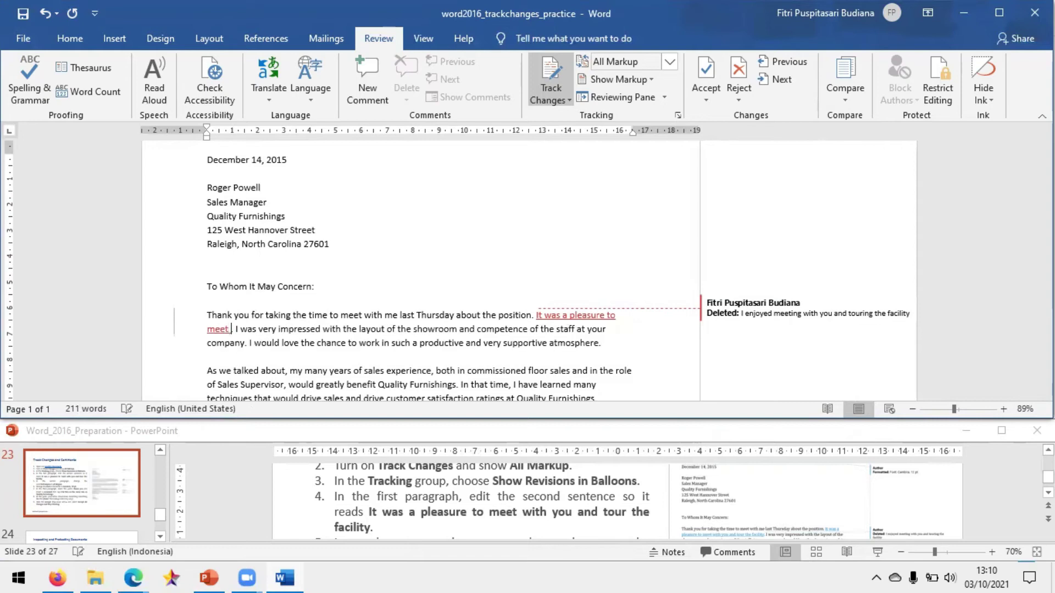
{"action": "type", "text": "u"}
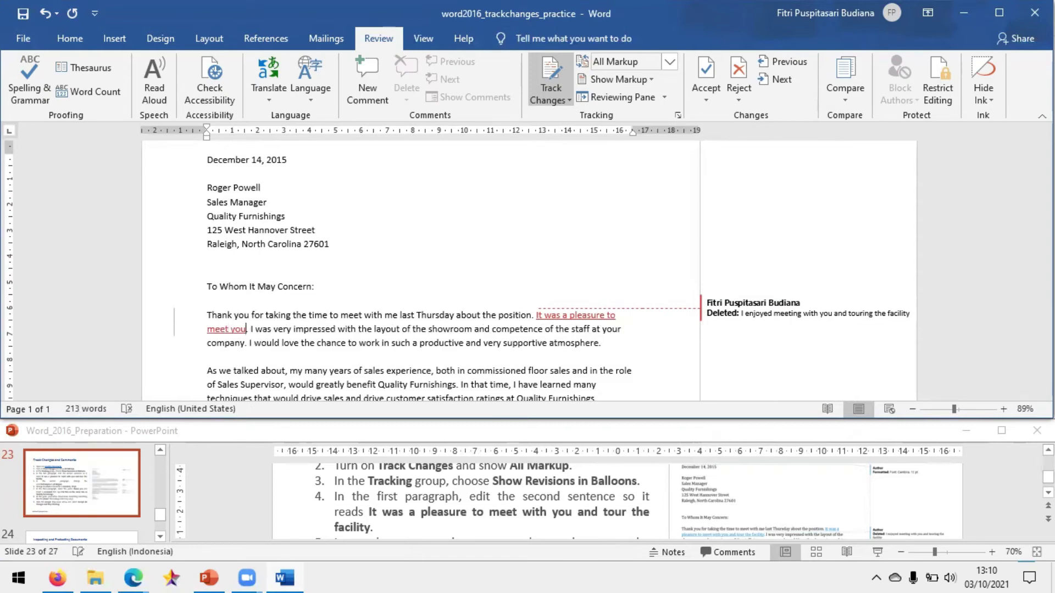
{"action": "key", "text": "BackSpace"}
{"action": "key", "text": "BackSpace"}
{"action": "key", "text": "BackSpace"}
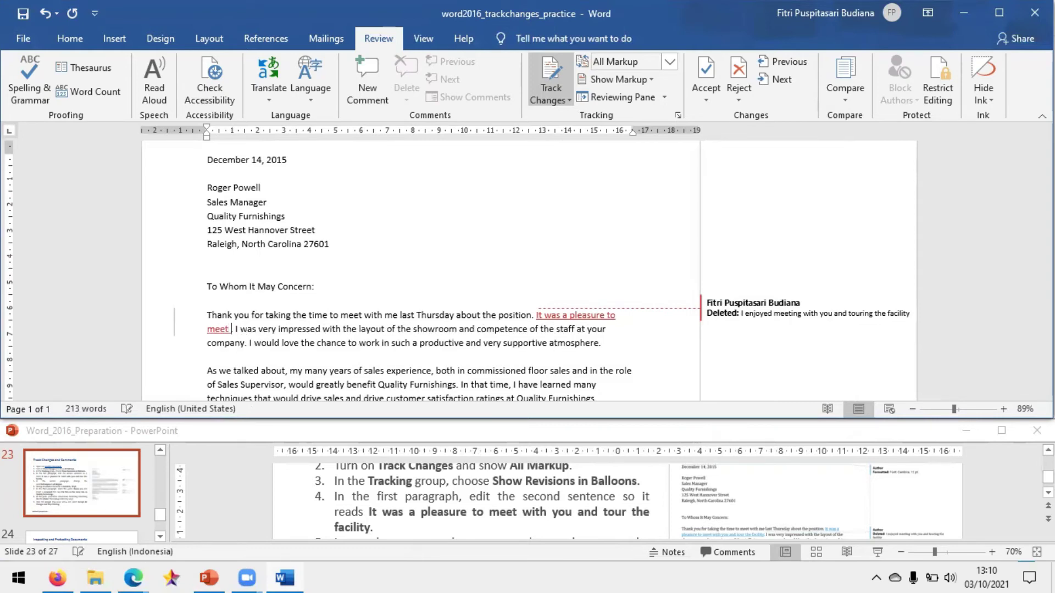
{"action": "type", "text": "with you"}
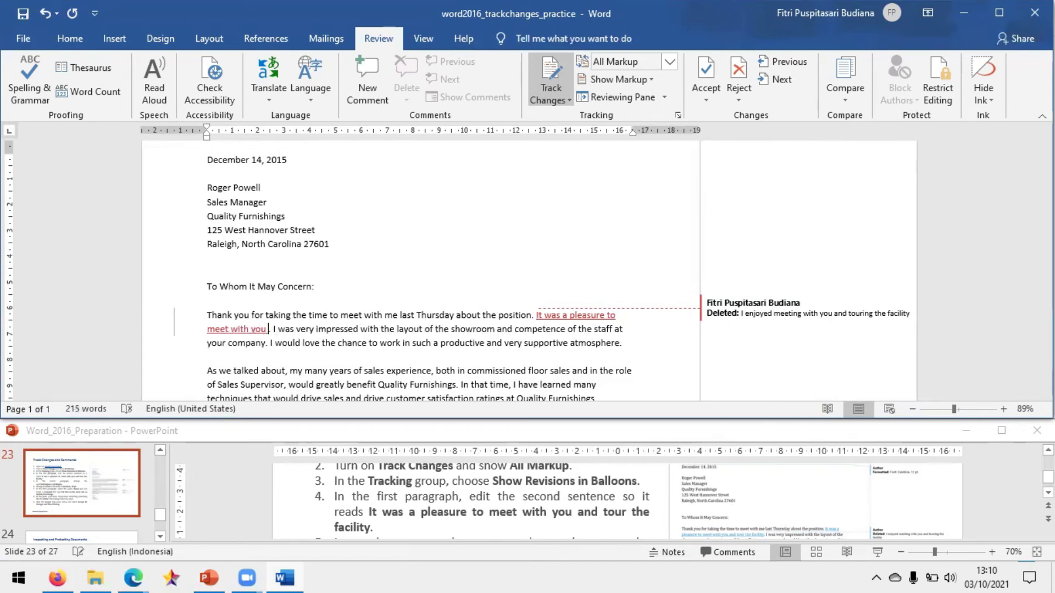
{"action": "type", "text": " and t"}
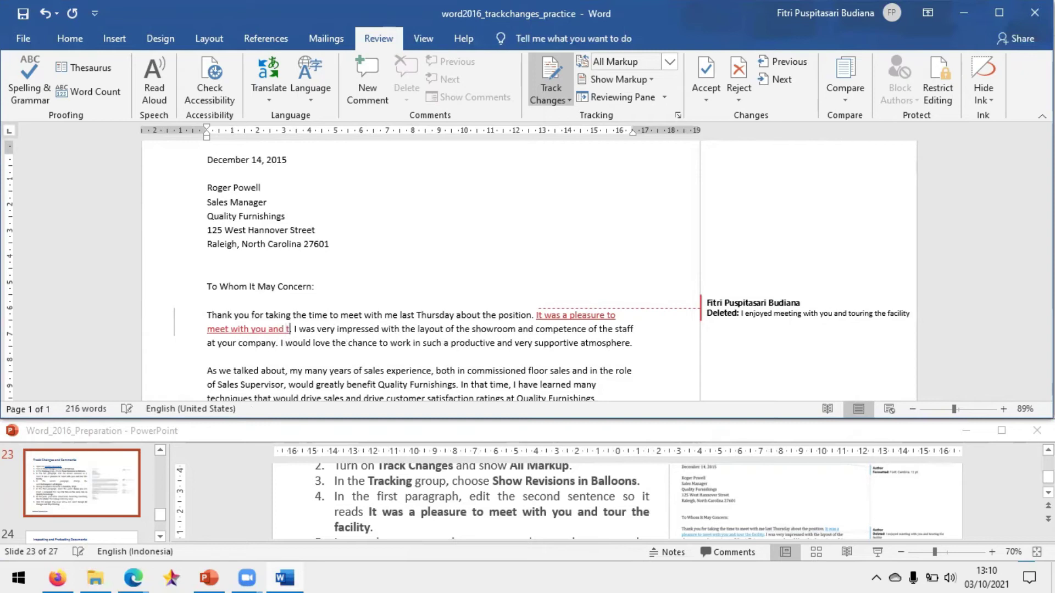
{"action": "type", "text": "our"}
{"action": "type", "text": " the"}
{"action": "type", "text": " facility"}
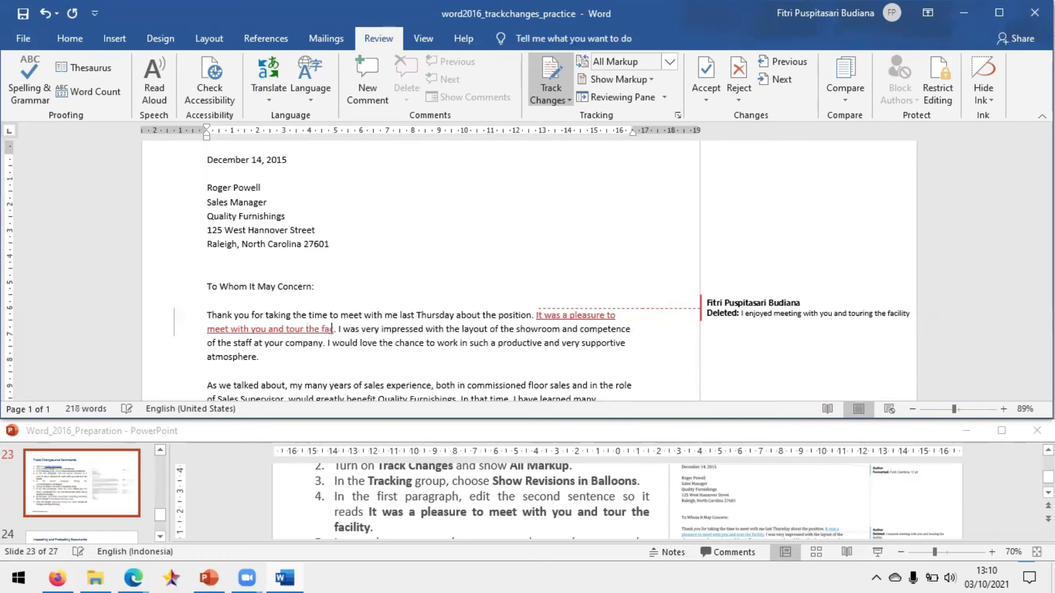
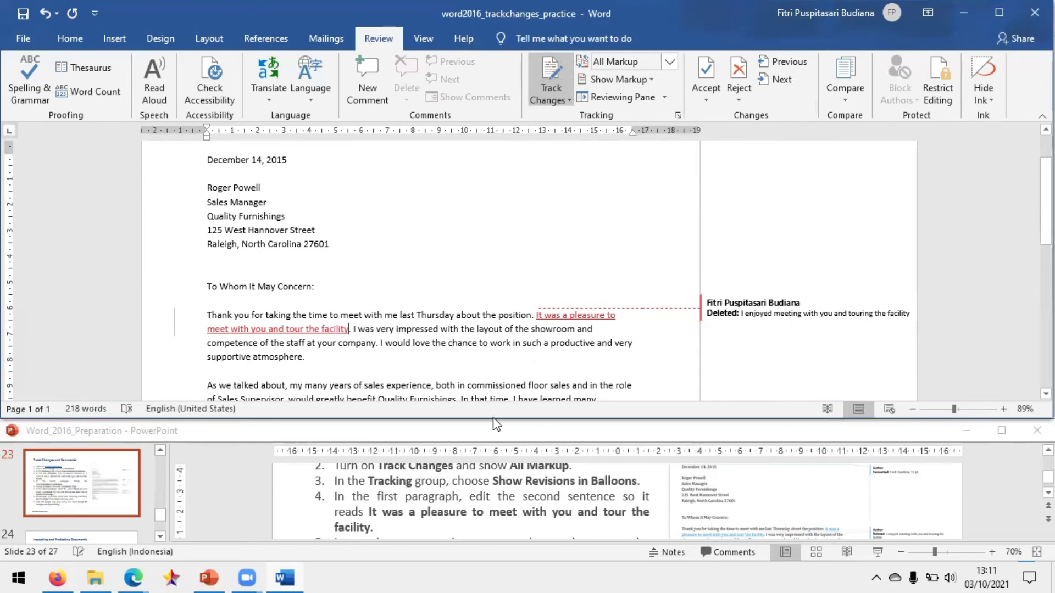
- Following exercise instruction 5, replace the word "techniques" with "strategies" in the letter's second paragraph
{"action": "left_click", "coordinate": [456, 482]}
{"action": "scroll", "coordinate": [440, 494], "scroll_direction": "down", "scroll_amount": 2}
{"action": "scroll", "coordinate": [435, 502], "scroll_direction": "down", "scroll_amount": 1}
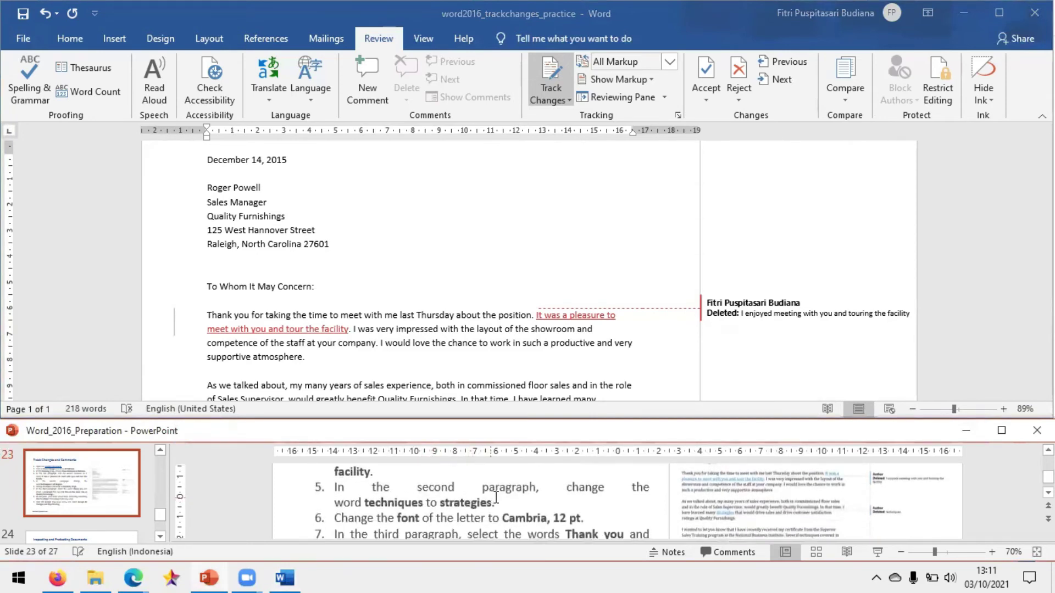
{"action": "scroll", "coordinate": [352, 346], "scroll_direction": "down", "scroll_amount": 1}
{"action": "left_click", "coordinate": [351, 345]}
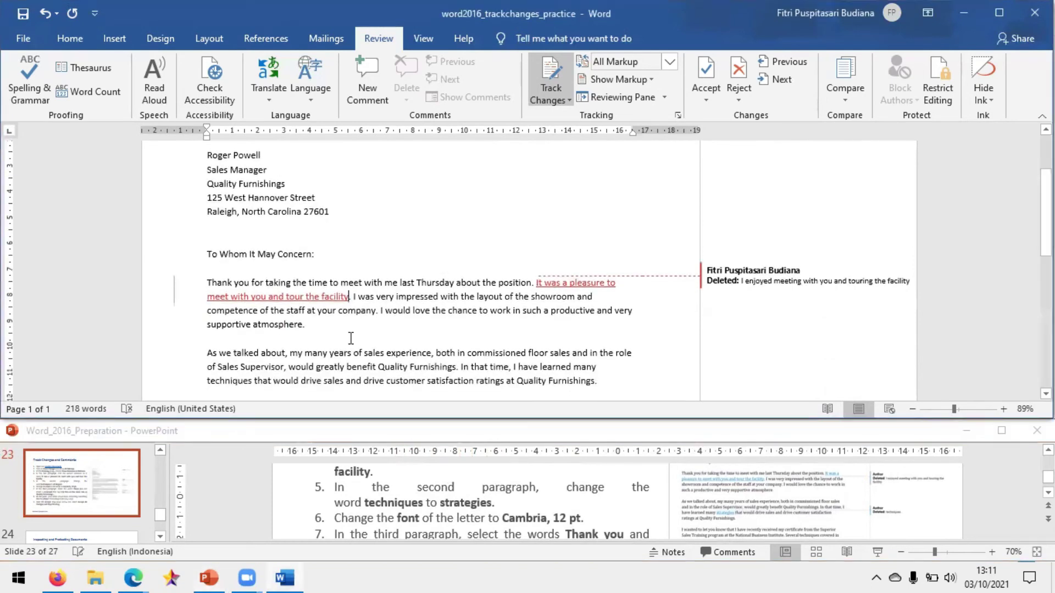
{"action": "scroll", "coordinate": [343, 339], "scroll_direction": "down", "scroll_amount": 1}
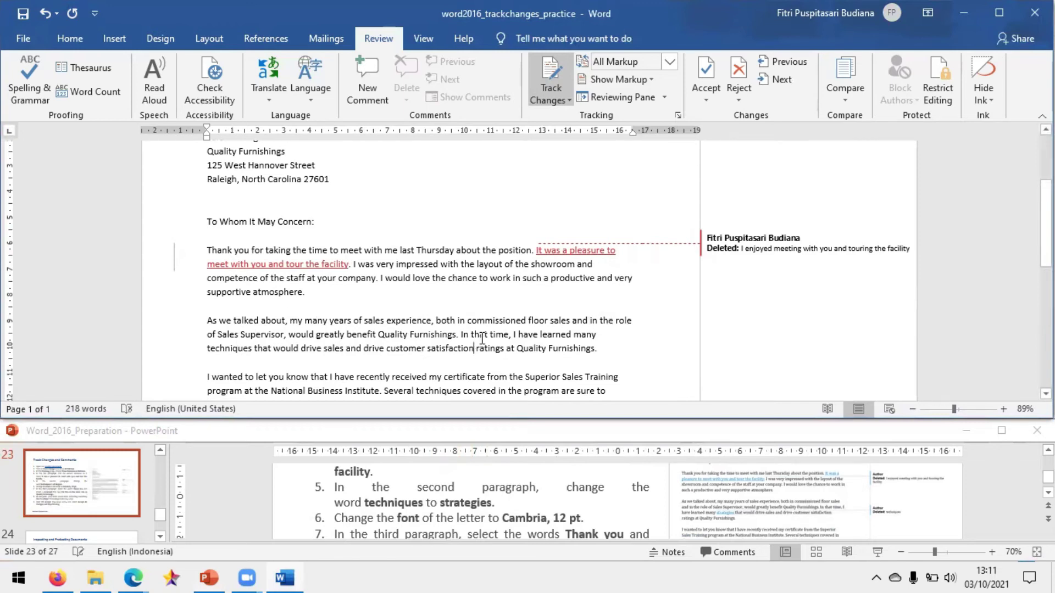
{"action": "double_click", "coordinate": [250, 349]}
{"action": "left_click_drag", "start_coordinate": [252, 347], "coordinate": [206, 348]}
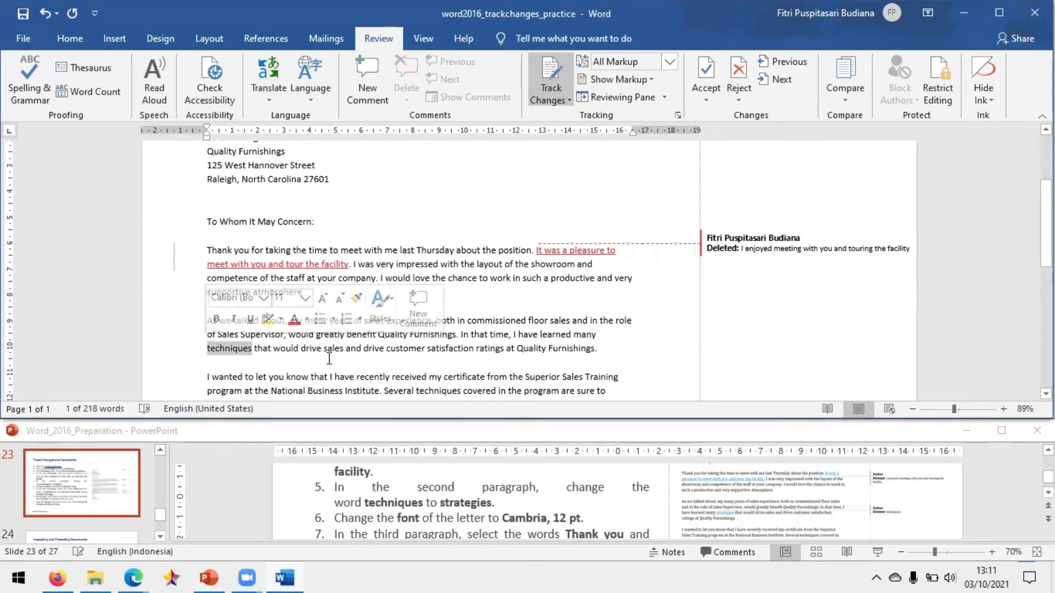
{"action": "type", "text": "strate"}
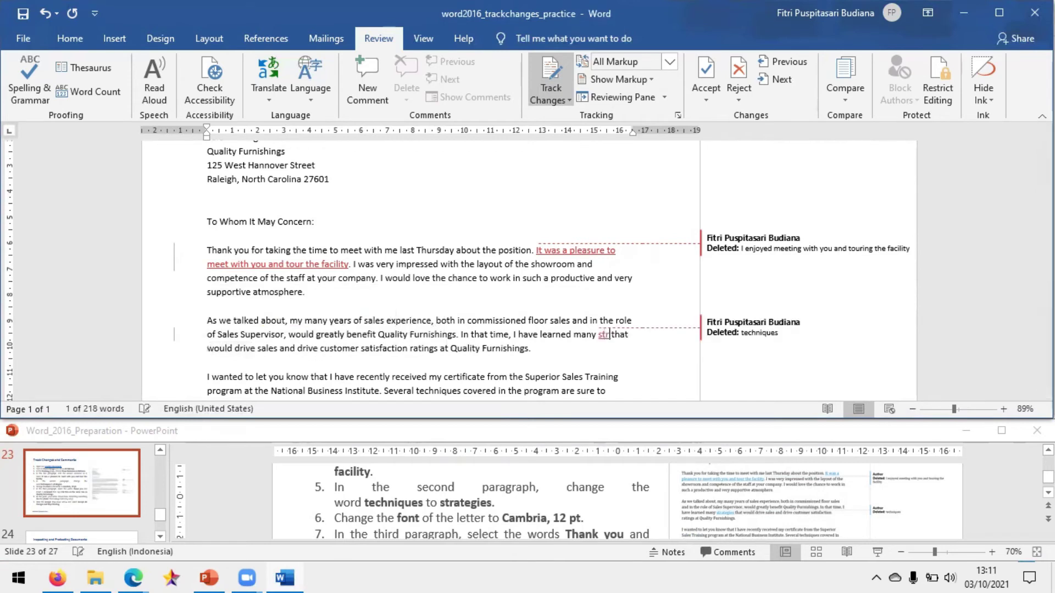
{"action": "type", "text": "gies"}
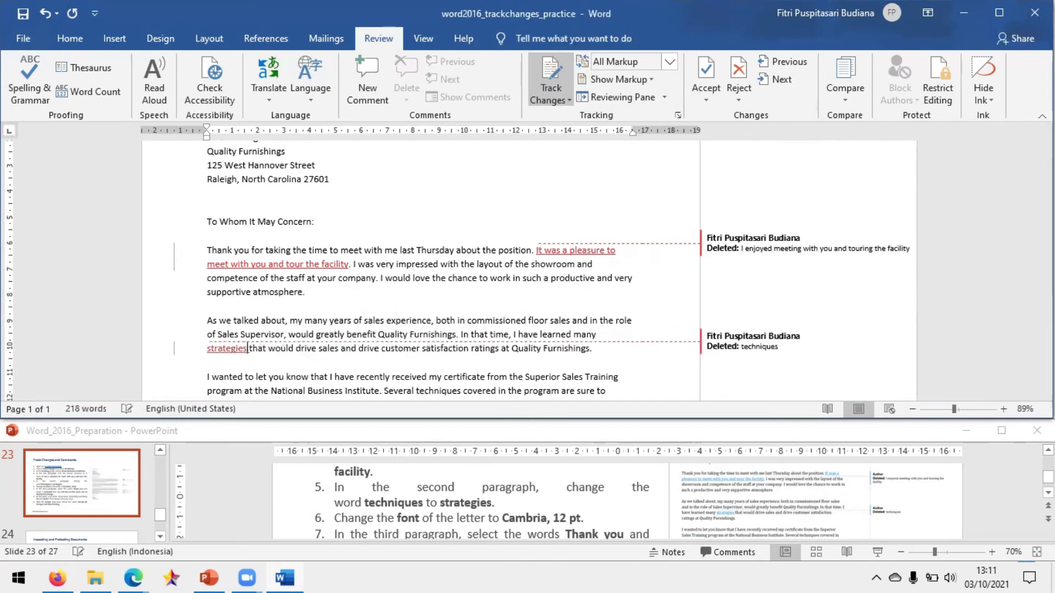
{"action": "left_click", "coordinate": [568, 367]}
- Following exercise instruction 6, set the font of the entire letter to Cambria, 12 pt
{"action": "left_click", "coordinate": [446, 485]}
{"action": "scroll", "coordinate": [442, 482], "scroll_direction": "down", "scroll_amount": 1}
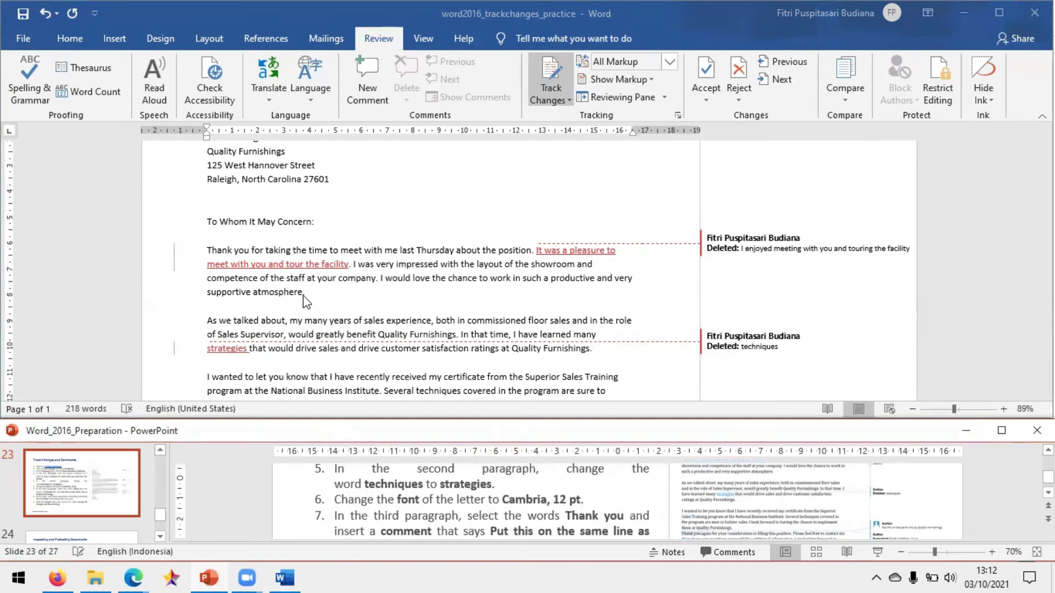
{"action": "scroll", "coordinate": [369, 248], "scroll_direction": "down", "scroll_amount": 5}
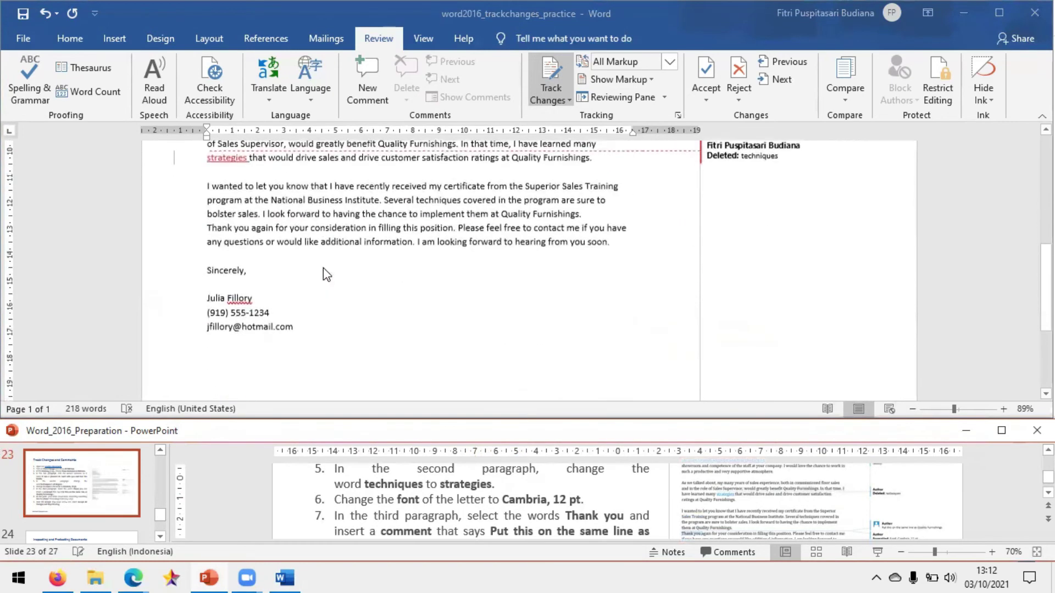
{"action": "scroll", "coordinate": [372, 312], "scroll_direction": "up", "scroll_amount": 3}
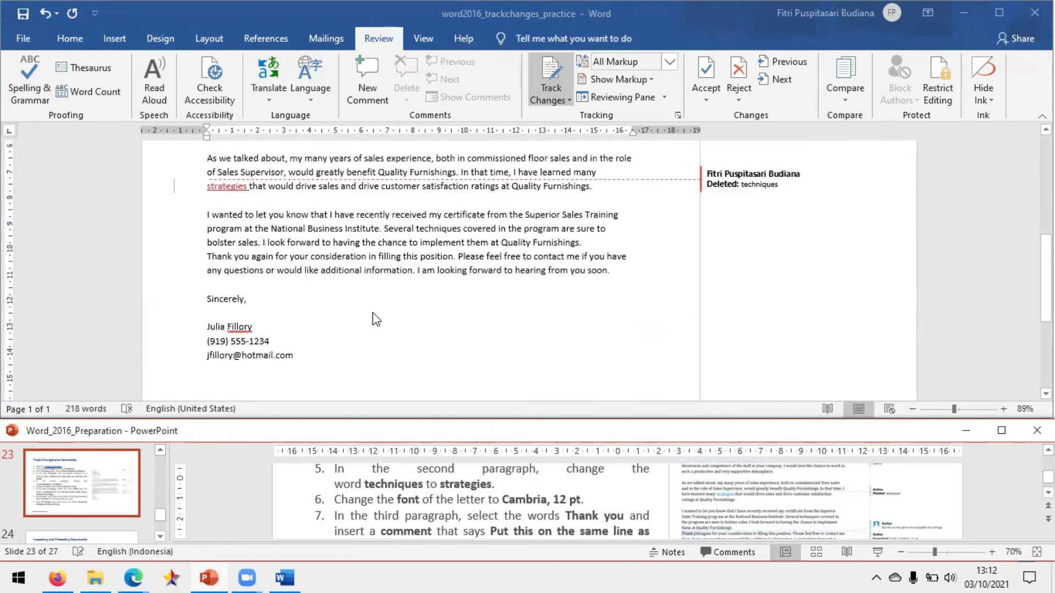
{"action": "scroll", "coordinate": [447, 334], "scroll_direction": "up", "scroll_amount": 2}
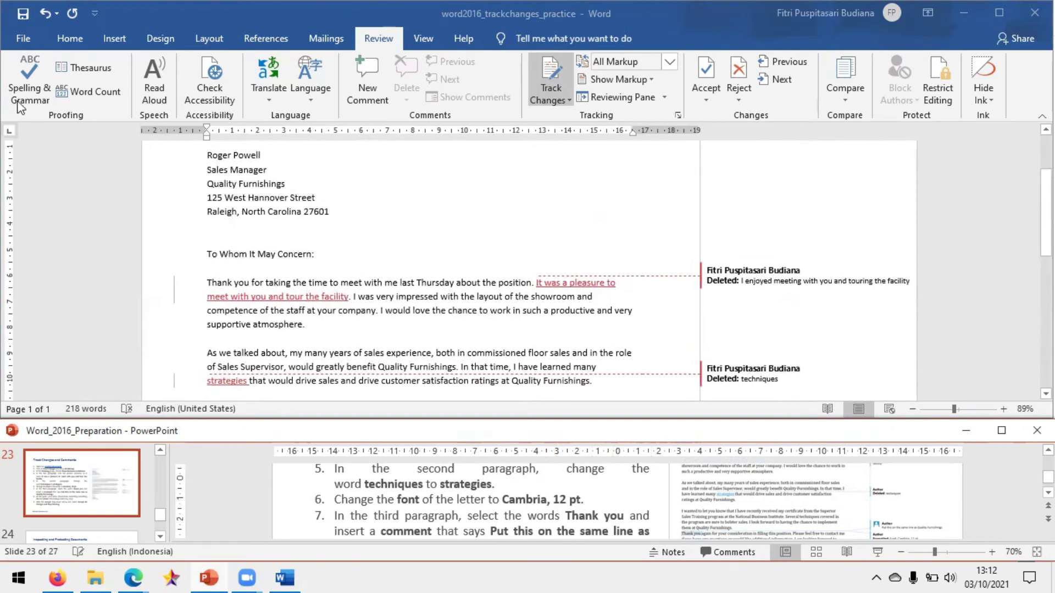
{"action": "left_click", "coordinate": [383, 241]}
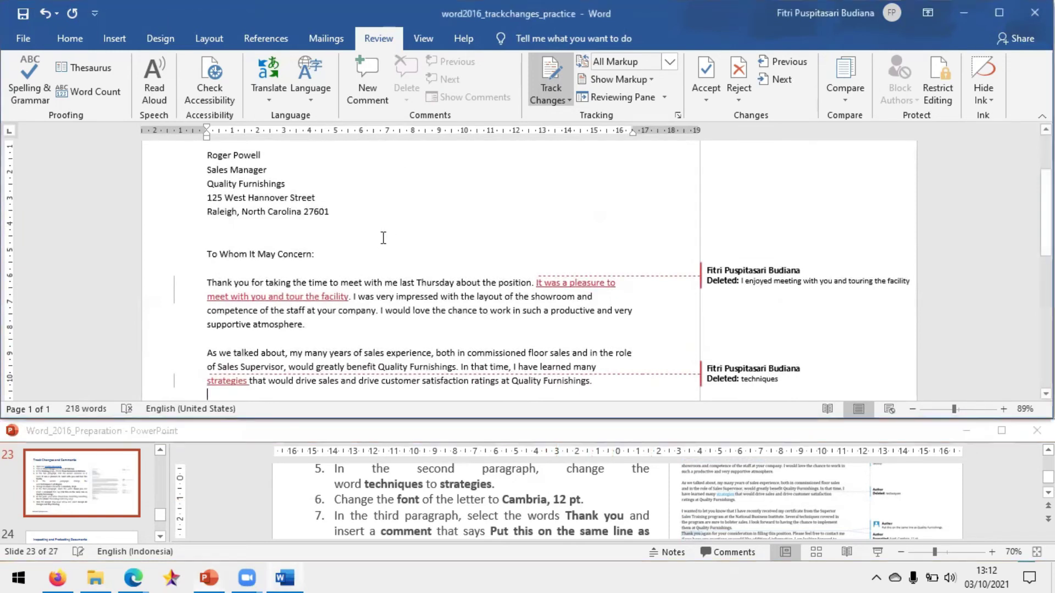
{"action": "scroll", "coordinate": [385, 242], "scroll_direction": "up", "scroll_amount": 2}
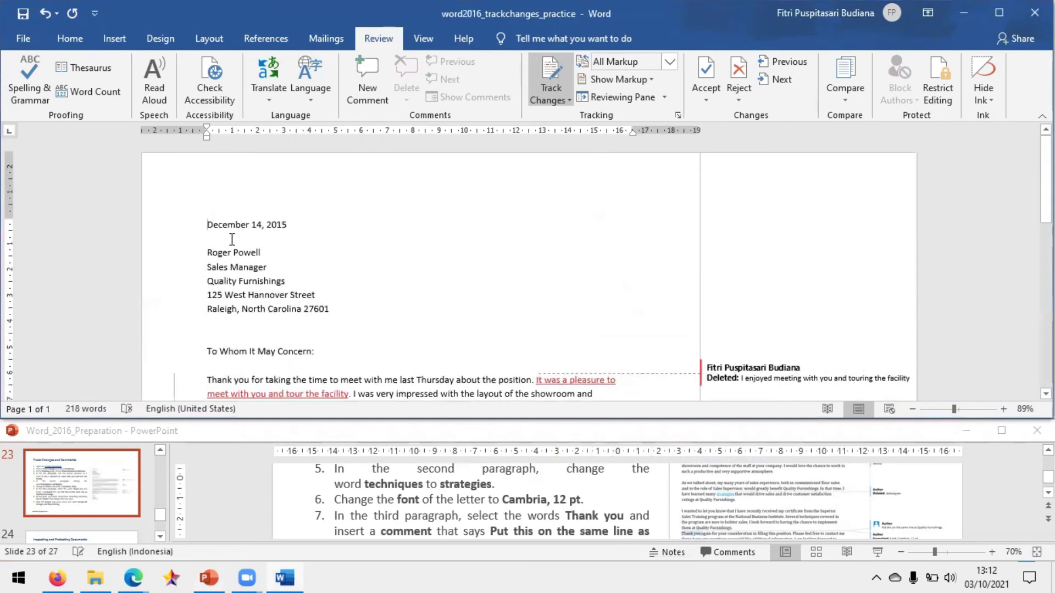
{"action": "key", "text": "ctrl+a"}
{"action": "scroll", "coordinate": [426, 253], "scroll_direction": "down", "scroll_amount": 10}
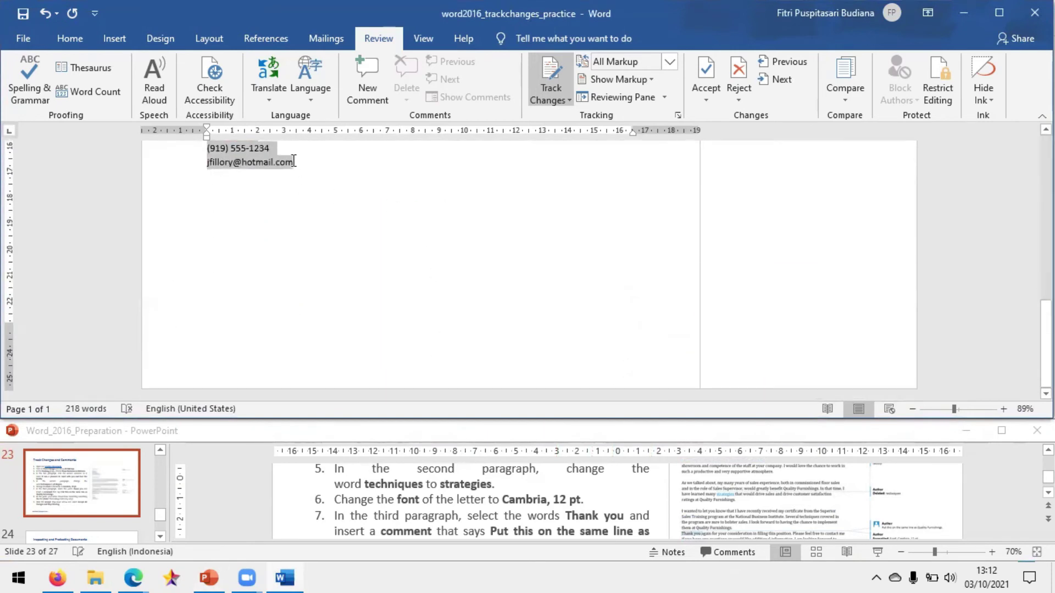
{"action": "left_click", "coordinate": [70, 38]}
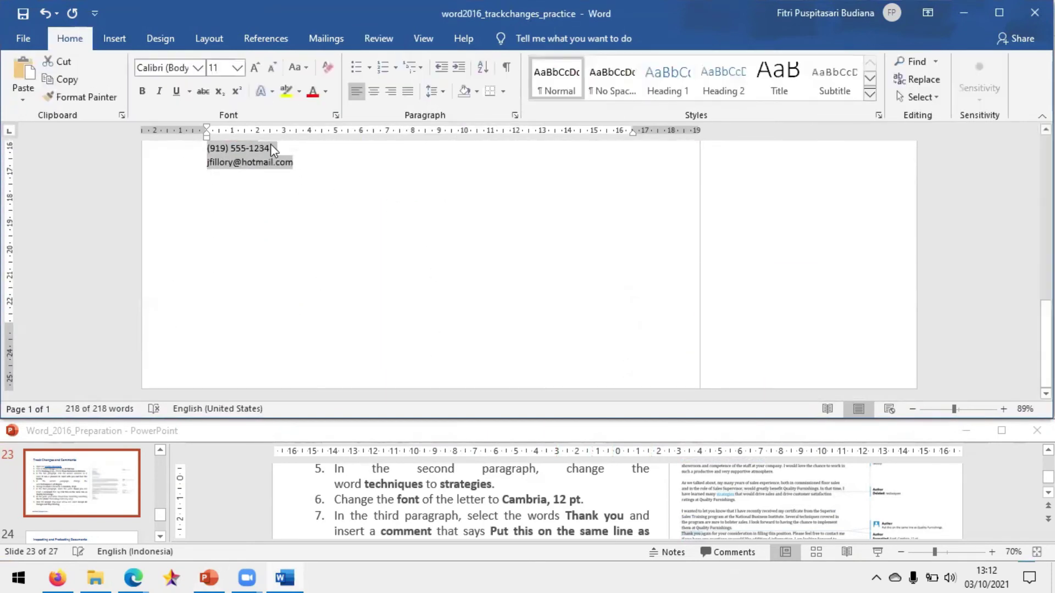
{"action": "left_click", "coordinate": [197, 68]}
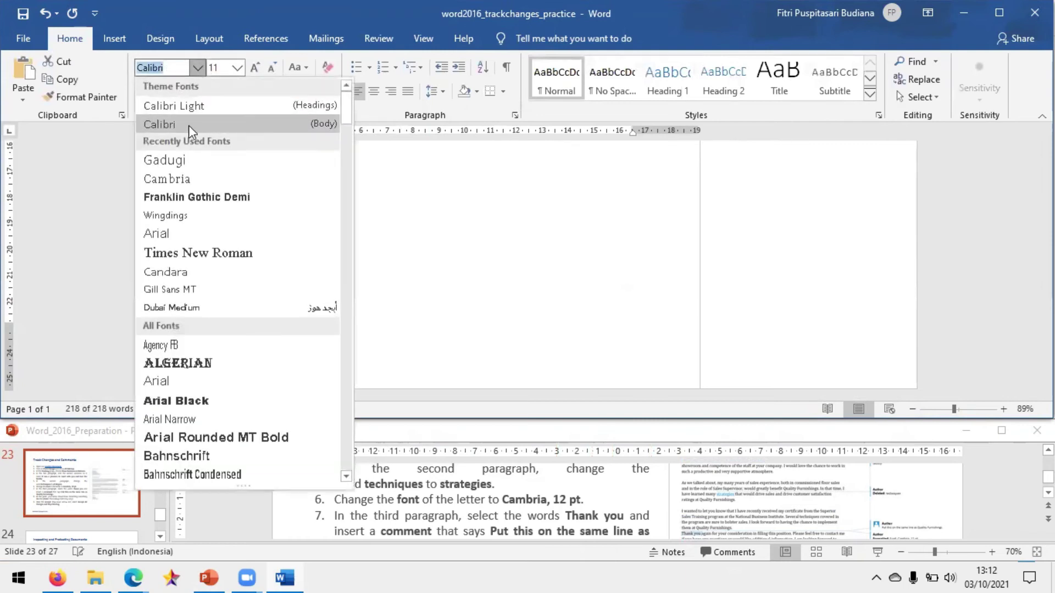
{"action": "left_click", "coordinate": [182, 174]}
{"action": "left_click", "coordinate": [237, 67]}
{"action": "left_click", "coordinate": [216, 145]}
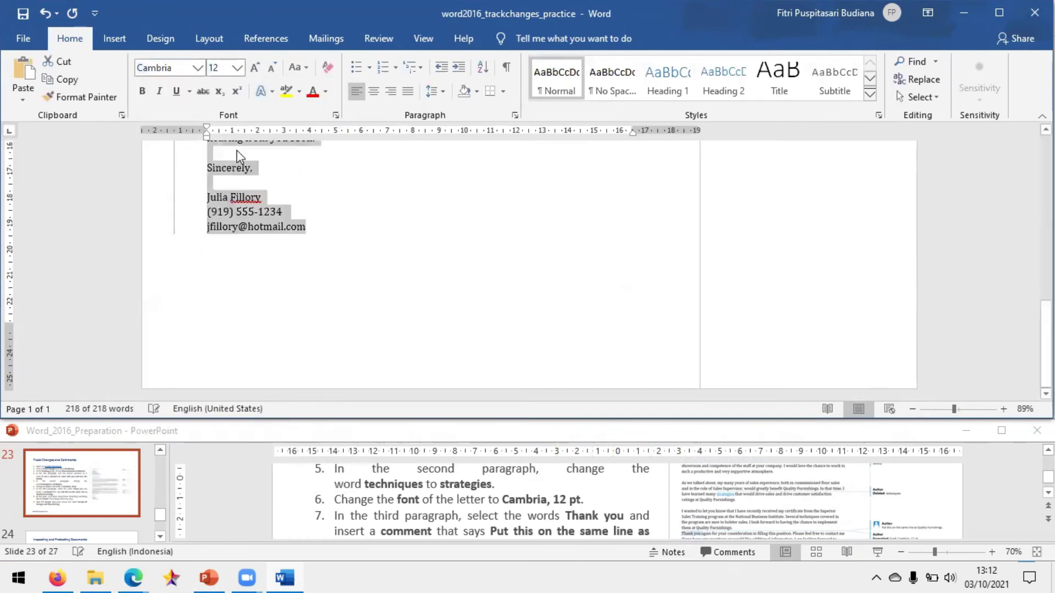
{"action": "scroll", "coordinate": [562, 308], "scroll_direction": "up", "scroll_amount": 10}
{"action": "scroll", "coordinate": [562, 302], "scroll_direction": "up", "scroll_amount": 3}
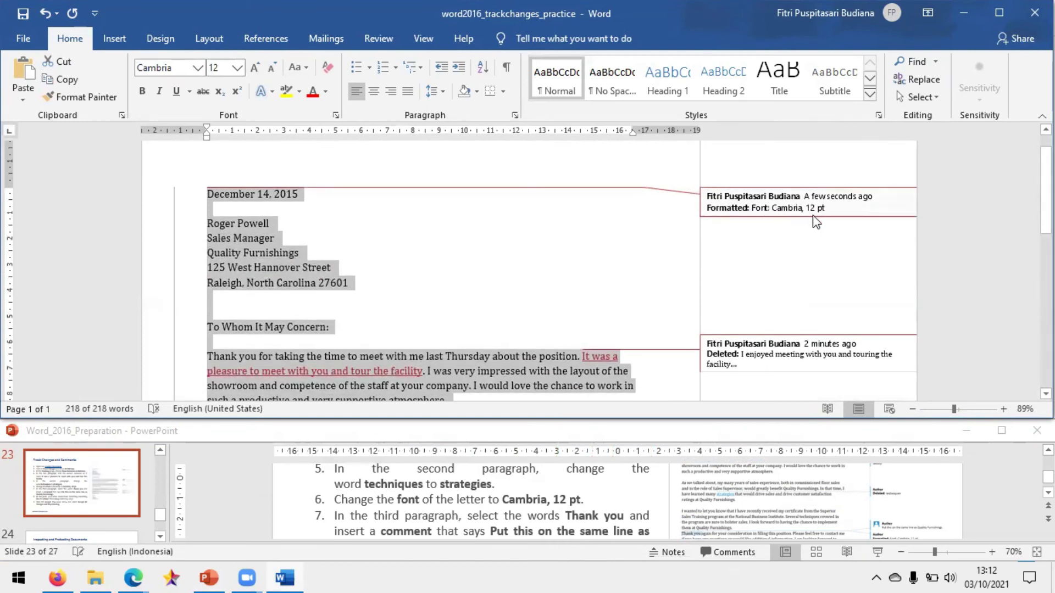
{"action": "left_click", "coordinate": [493, 248]}
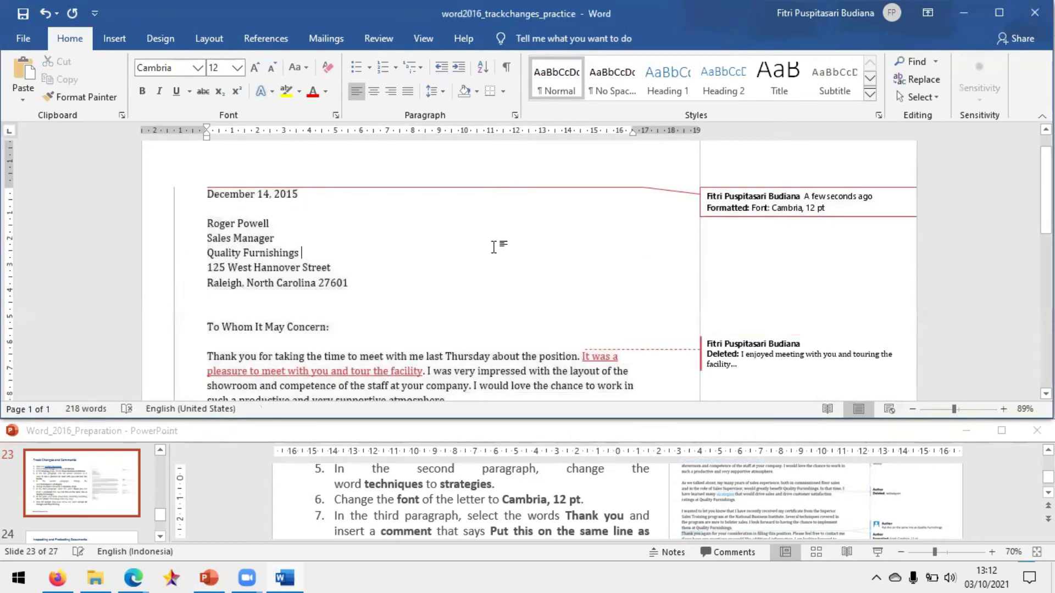
- Following instruction 7, add a comment to the words "Thank you" below the third paragraph reading "Put this on the same line as Quality Furnishings"
{"action": "scroll", "coordinate": [454, 504], "scroll_direction": "down", "scroll_amount": 1}
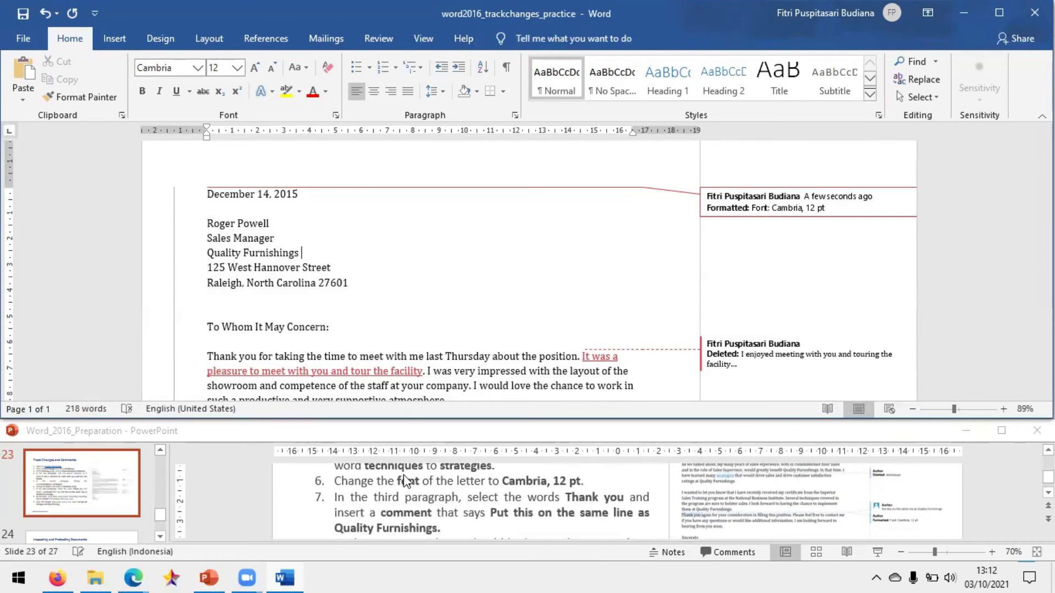
{"action": "scroll", "coordinate": [355, 363], "scroll_direction": "down", "scroll_amount": 5}
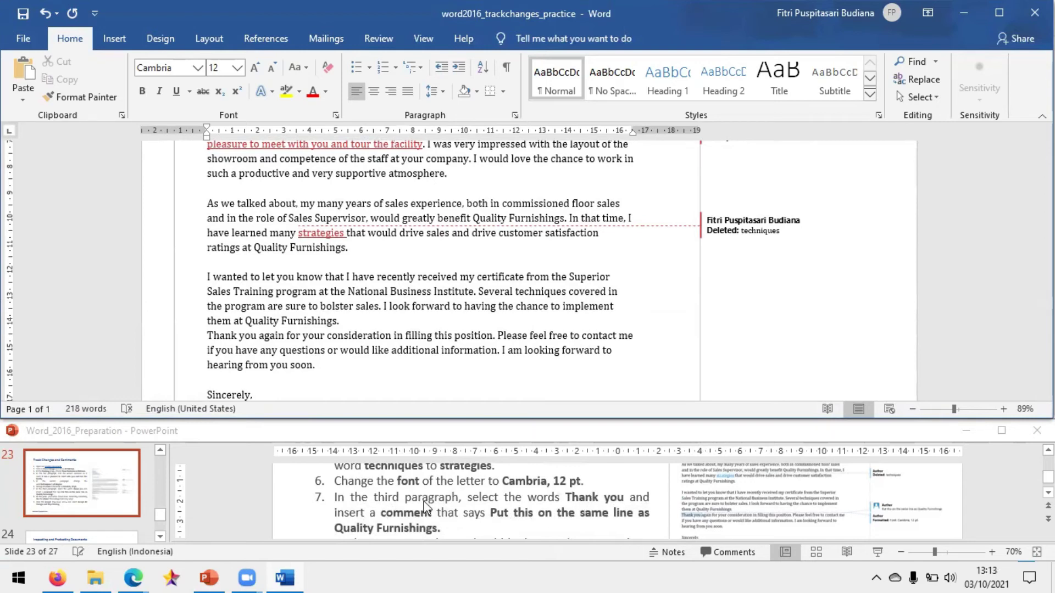
{"action": "left_click", "coordinate": [491, 512]}
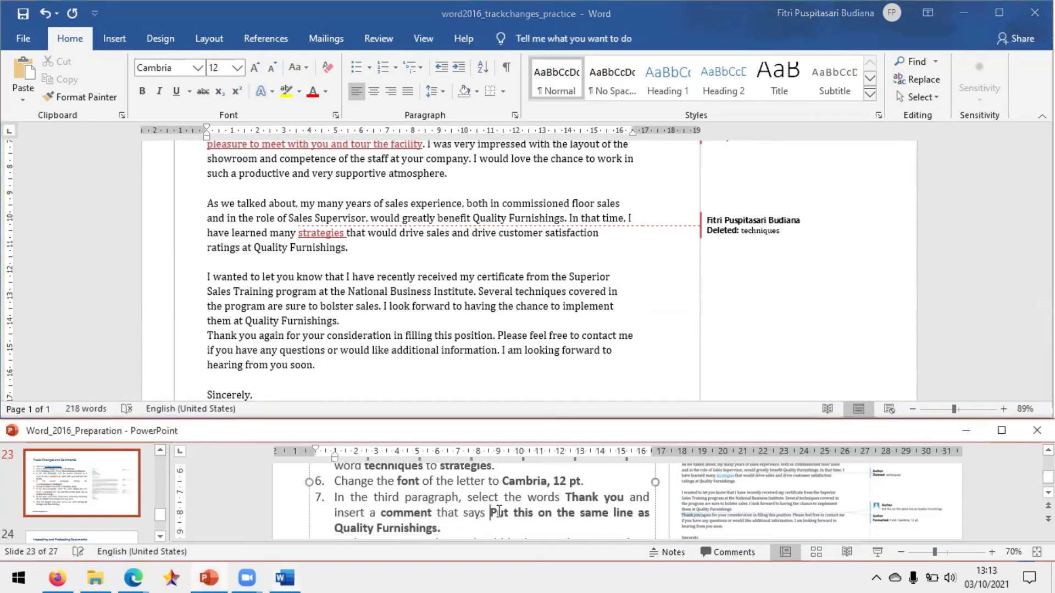
{"action": "left_click_drag", "start_coordinate": [498, 513], "coordinate": [442, 529]}
{"action": "left_click", "coordinate": [443, 383]}
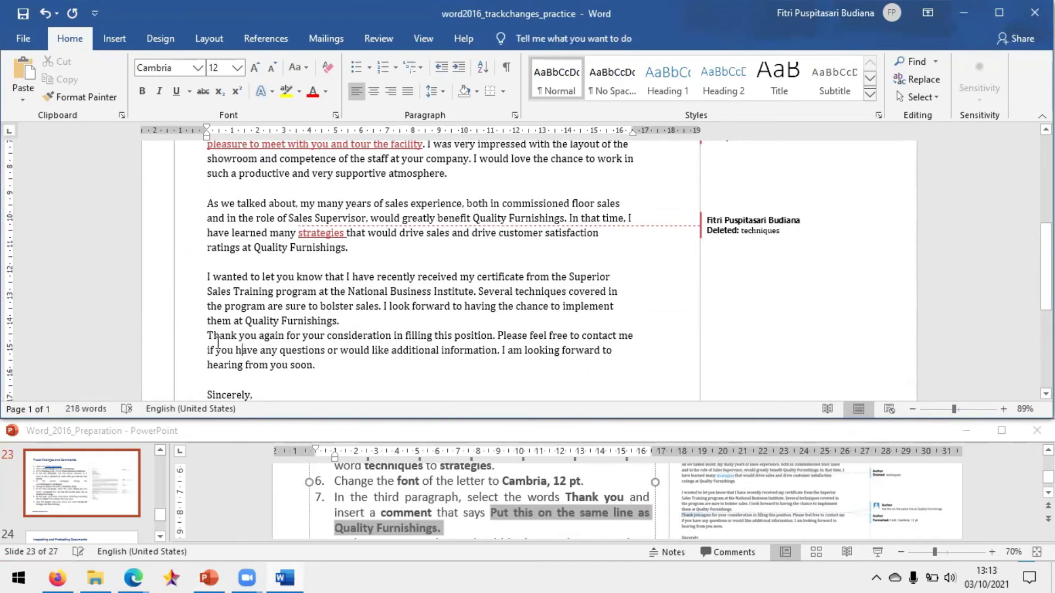
{"action": "left_click_drag", "start_coordinate": [207, 336], "coordinate": [255, 338]}
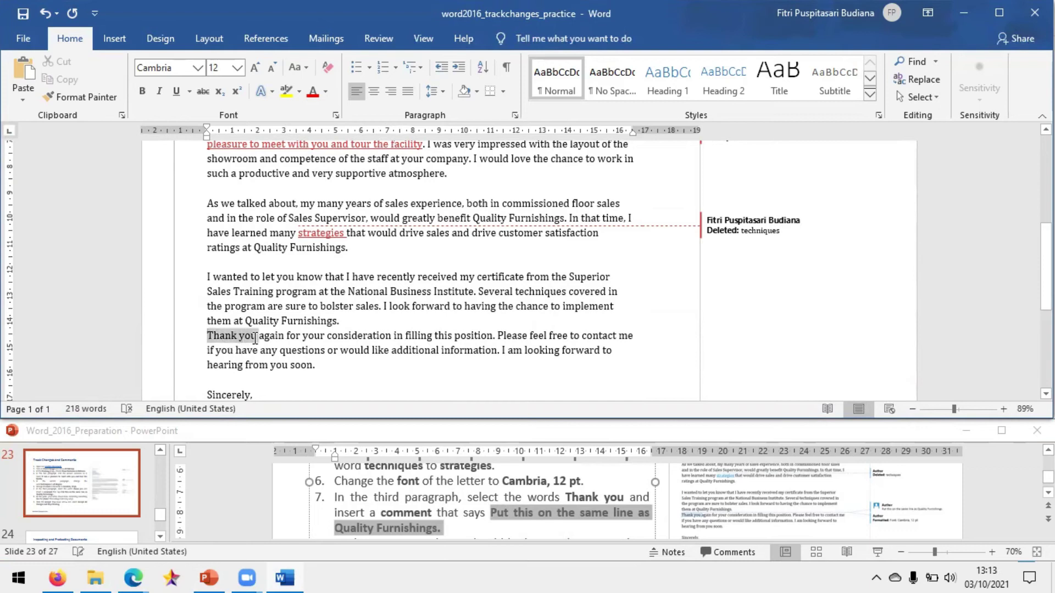
{"action": "left_click", "coordinate": [378, 33]}
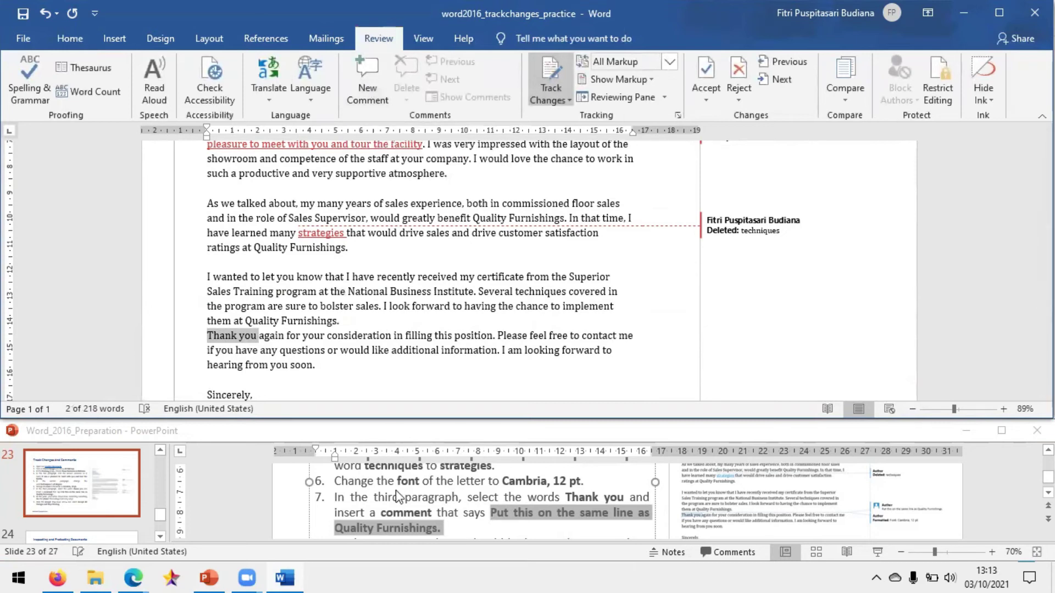
{"action": "left_click", "coordinate": [373, 101]}
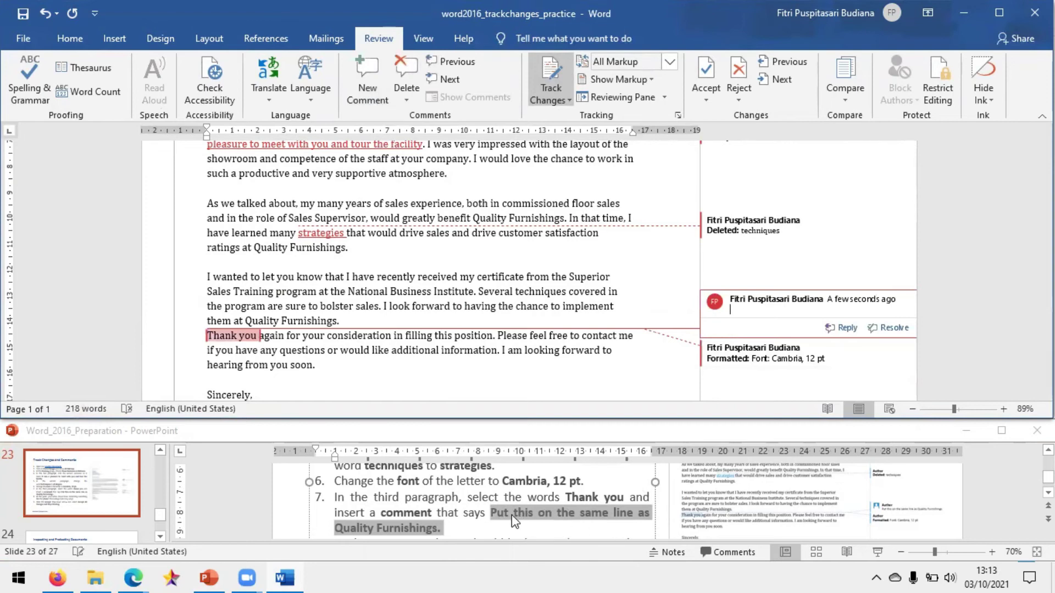
{"action": "type", "text": "Put this"}
{"action": "type", "text": "on the same line"}
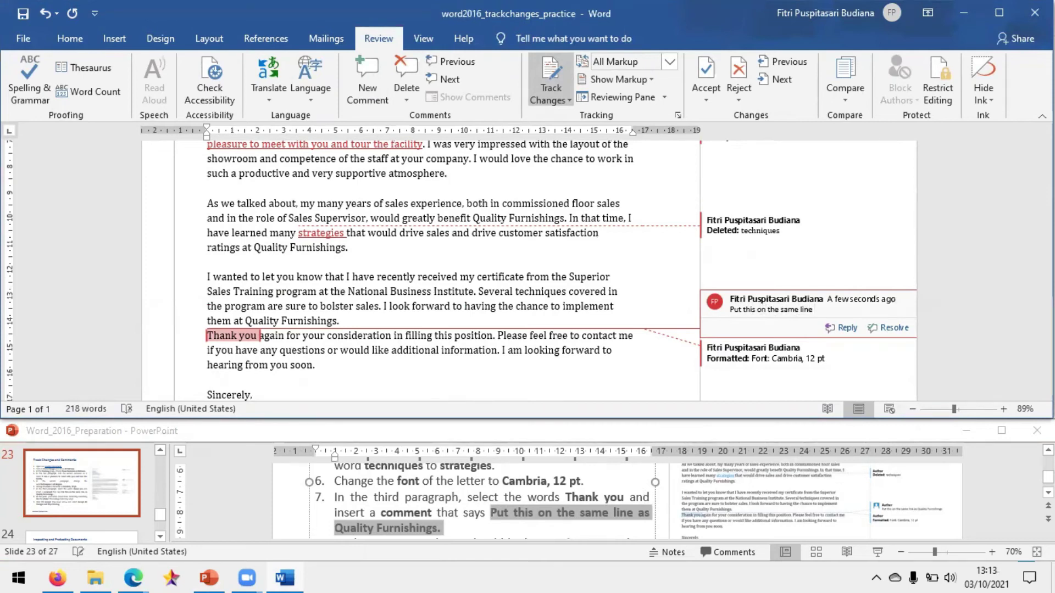
{"action": "type", "text": " as quality Furnishings"}
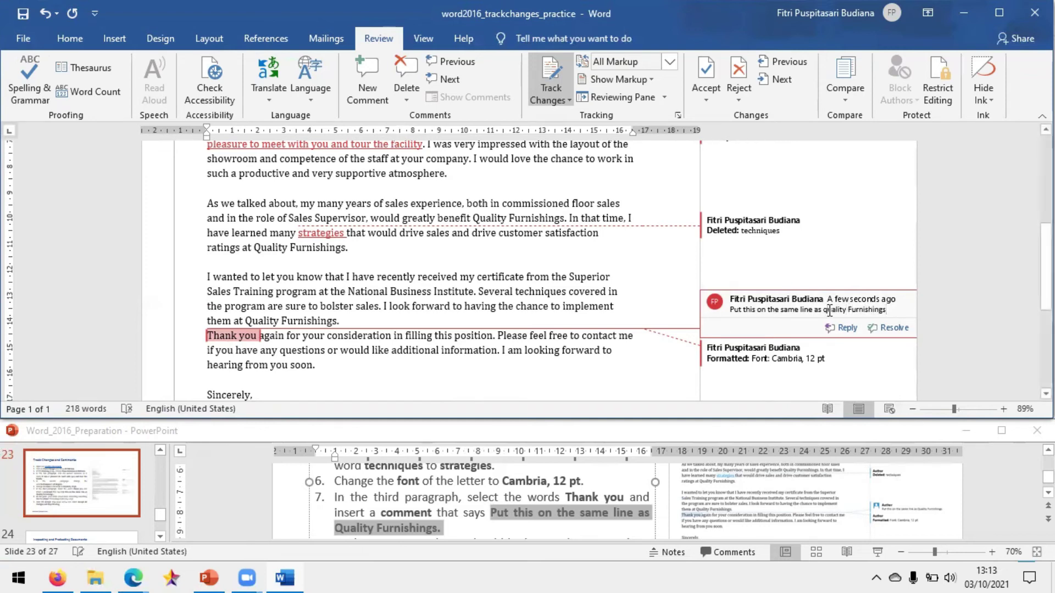
{"action": "left_click_drag", "start_coordinate": [827, 310], "coordinate": [824, 312]}
{"action": "type", "text": "Q"}
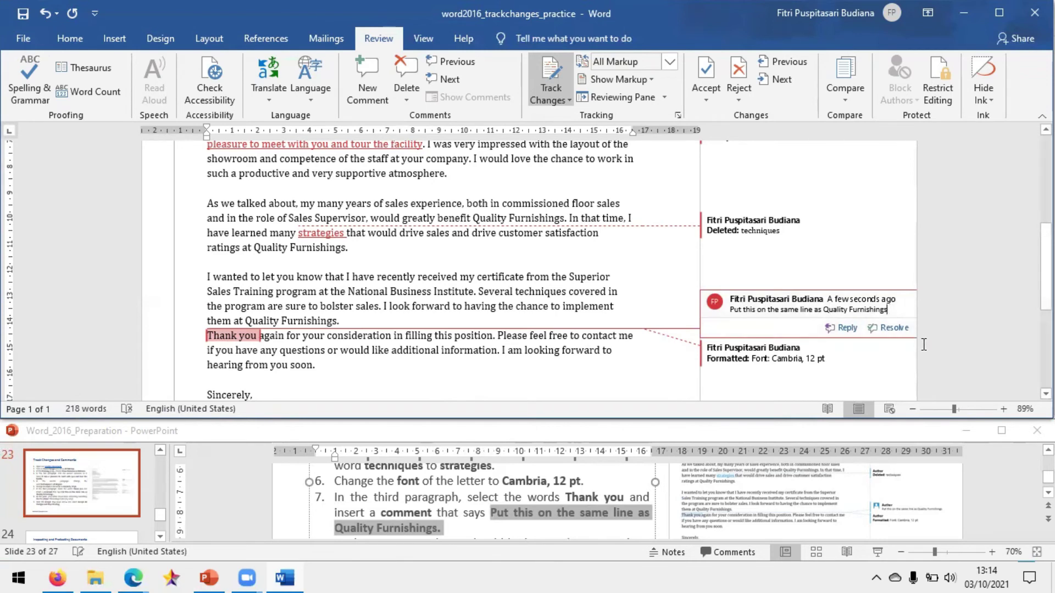
{"action": "left_click", "coordinate": [980, 324]}
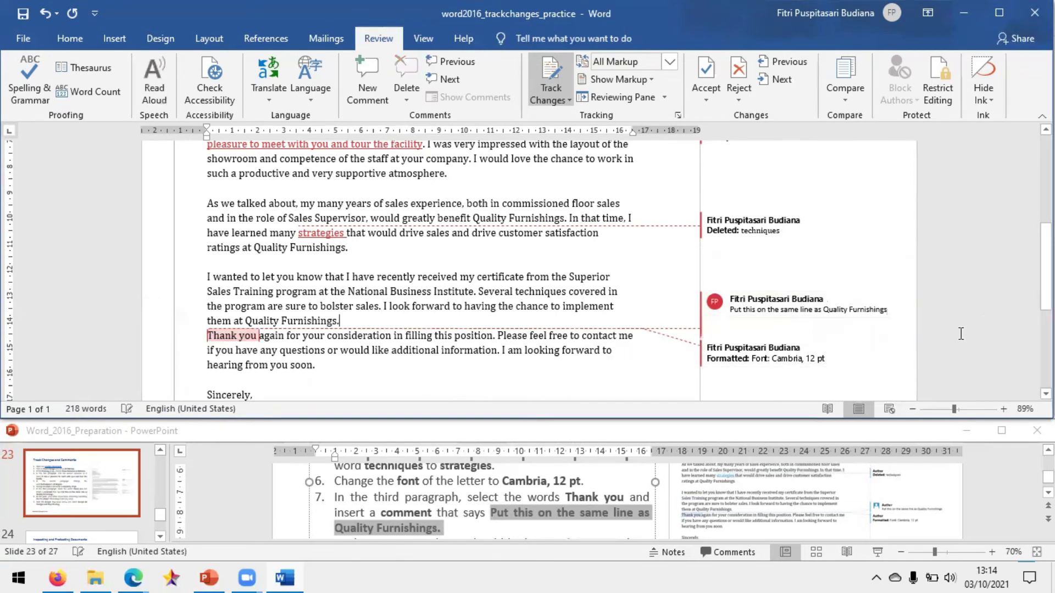
- Read exercise instructions 8 and 9 and compare the marked-up letter with the sample picture on the slide
{"action": "scroll", "coordinate": [550, 526], "scroll_direction": "down", "scroll_amount": 4}
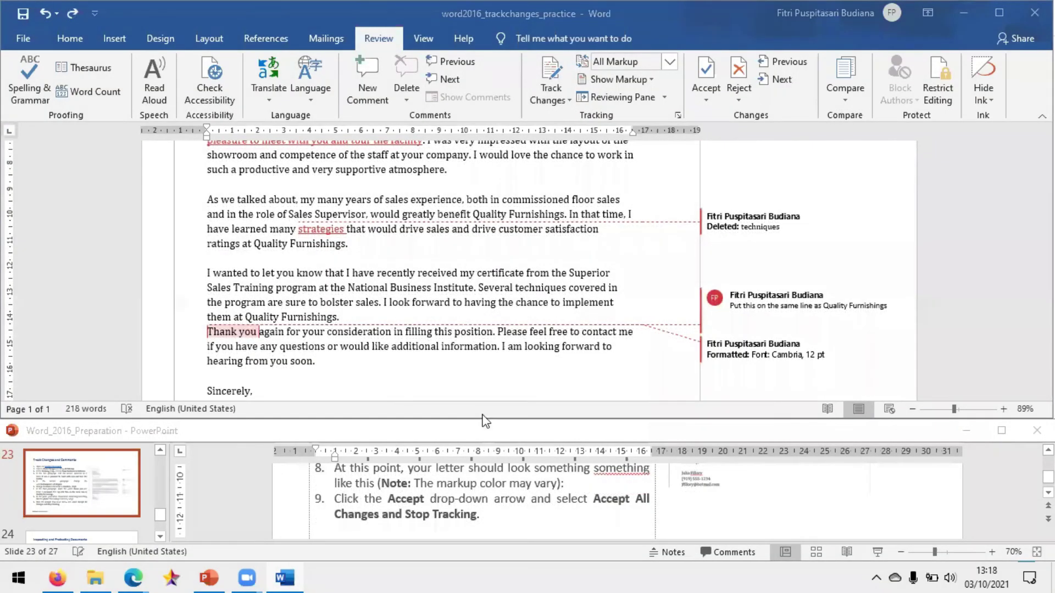
{"action": "left_click", "coordinate": [487, 431]}
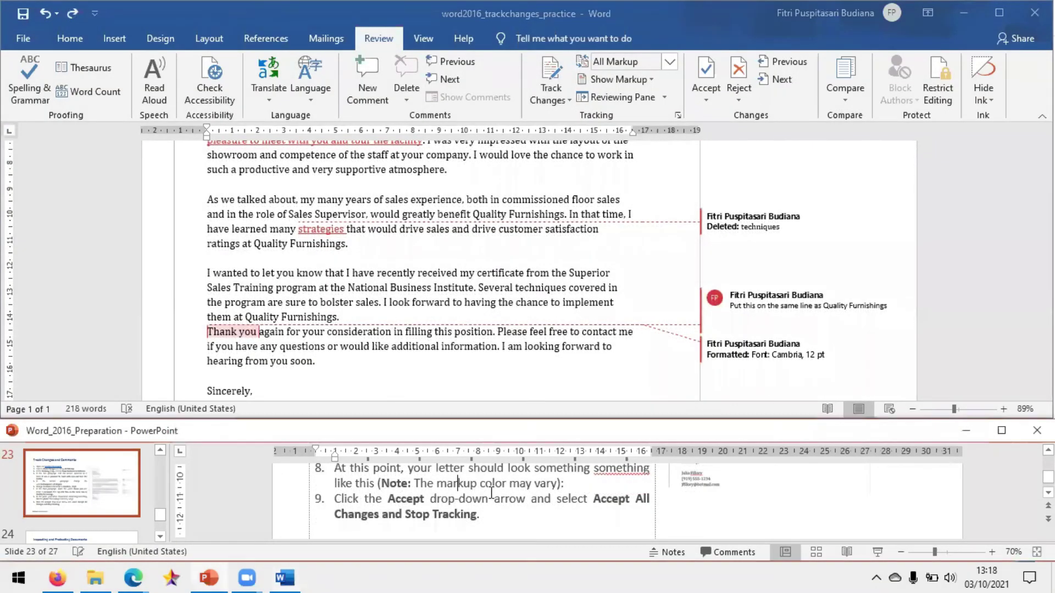
{"action": "scroll", "coordinate": [495, 497], "scroll_direction": "up", "scroll_amount": 1}
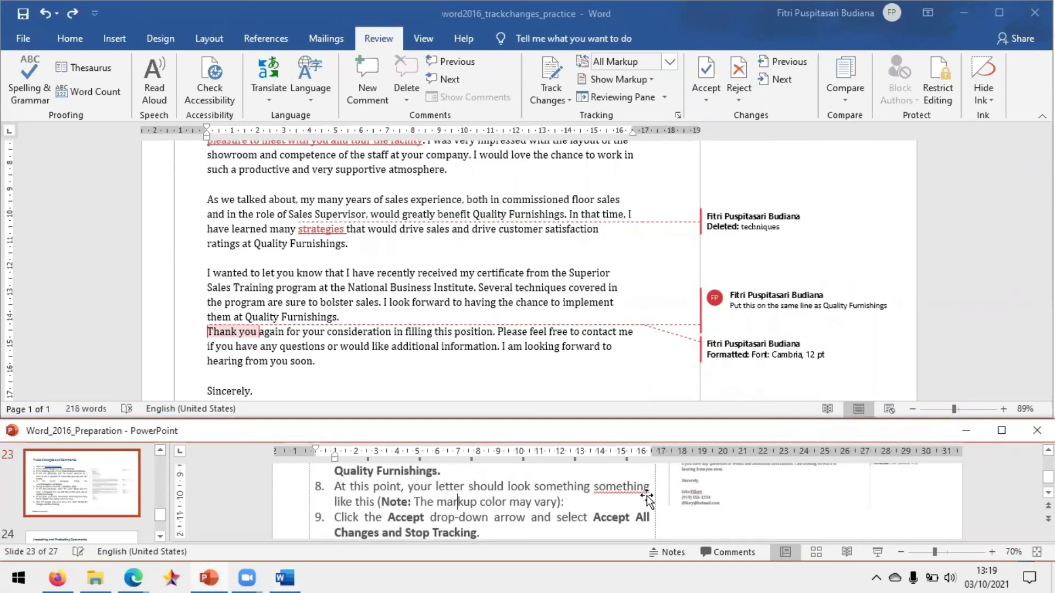
{"action": "scroll", "coordinate": [776, 494], "scroll_direction": "up", "scroll_amount": 3}
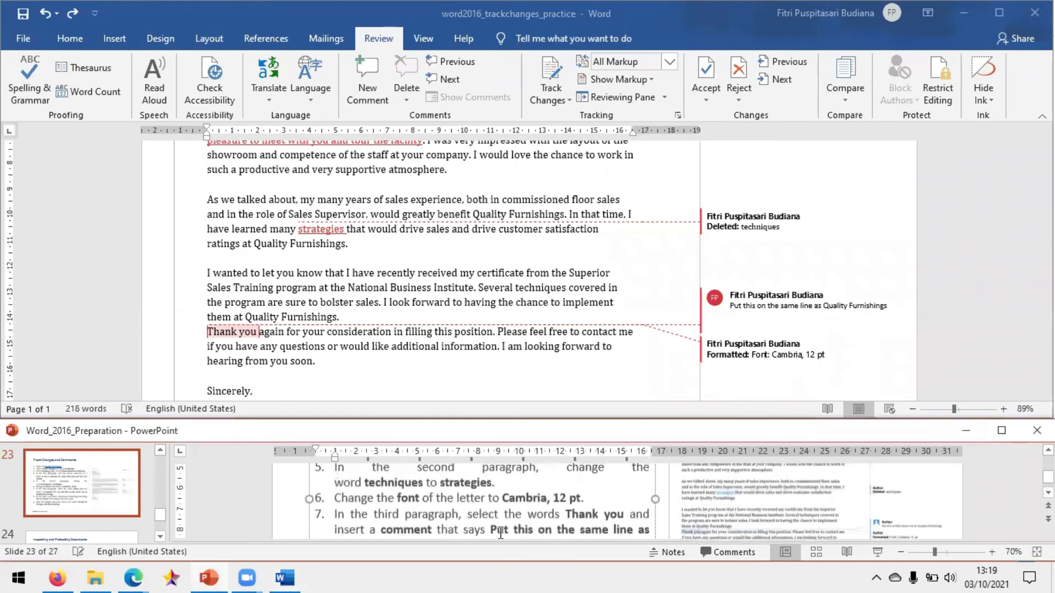
{"action": "scroll", "coordinate": [500, 533], "scroll_direction": "down", "scroll_amount": 3}
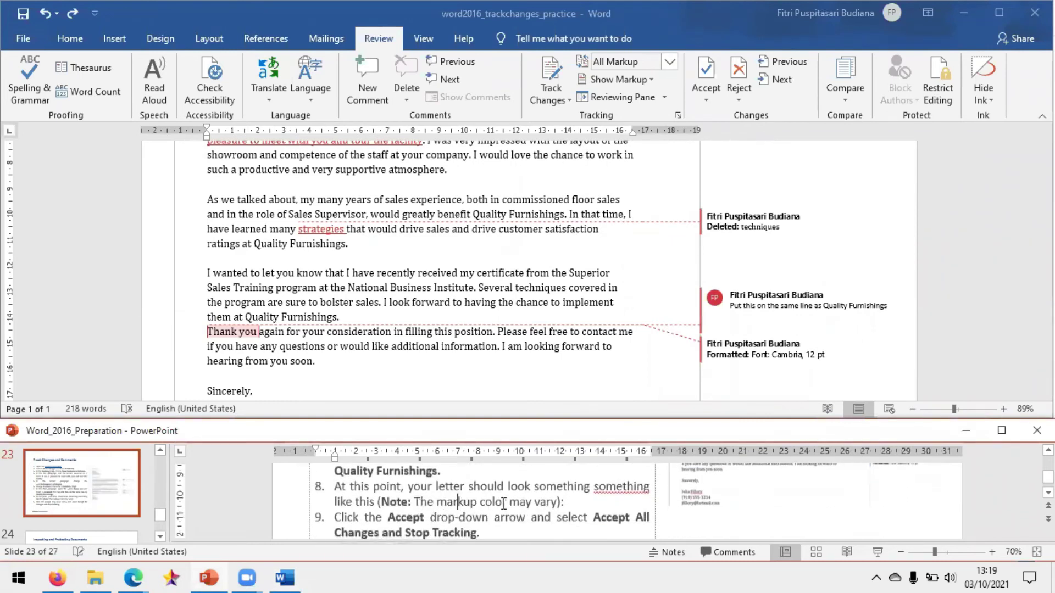
{"action": "scroll", "coordinate": [747, 514], "scroll_direction": "up", "scroll_amount": 3}
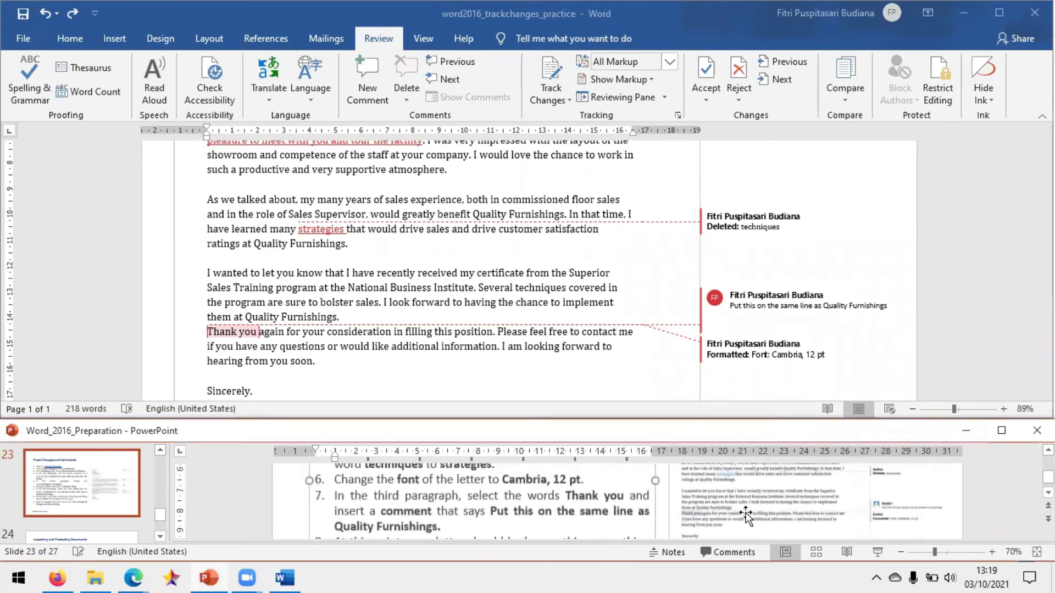
- Following exercise instruction 9, accept all tracked changes in the letter and stop tracking
{"action": "scroll", "coordinate": [748, 509], "scroll_direction": "up", "scroll_amount": 2}
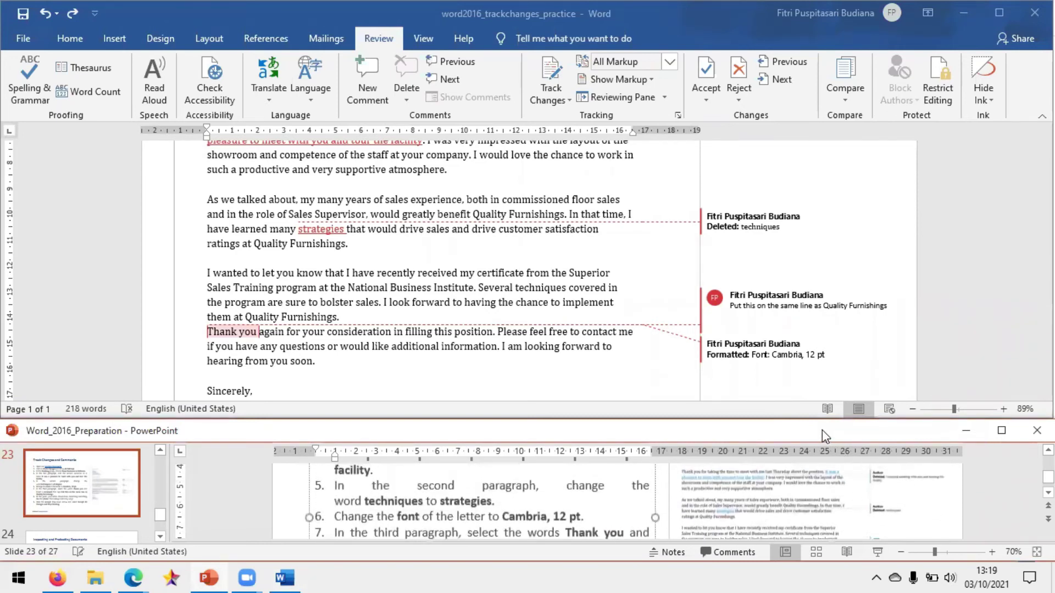
{"action": "left_click_drag", "start_coordinate": [817, 420], "coordinate": [830, 282]}
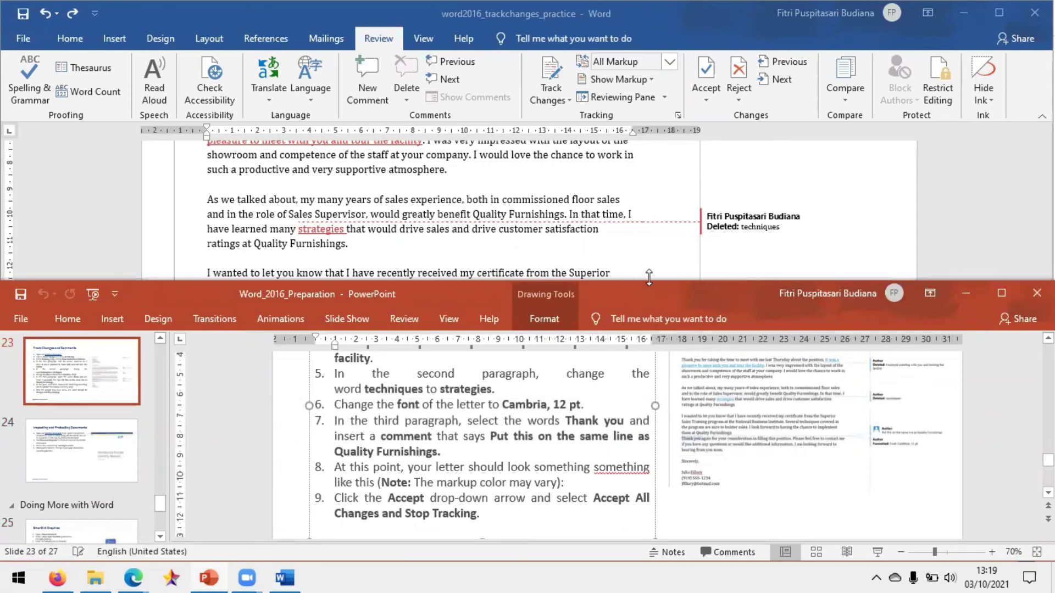
{"action": "left_click_drag", "start_coordinate": [649, 278], "coordinate": [616, 419]}
{"action": "scroll", "coordinate": [590, 480], "scroll_direction": "down", "scroll_amount": 5}
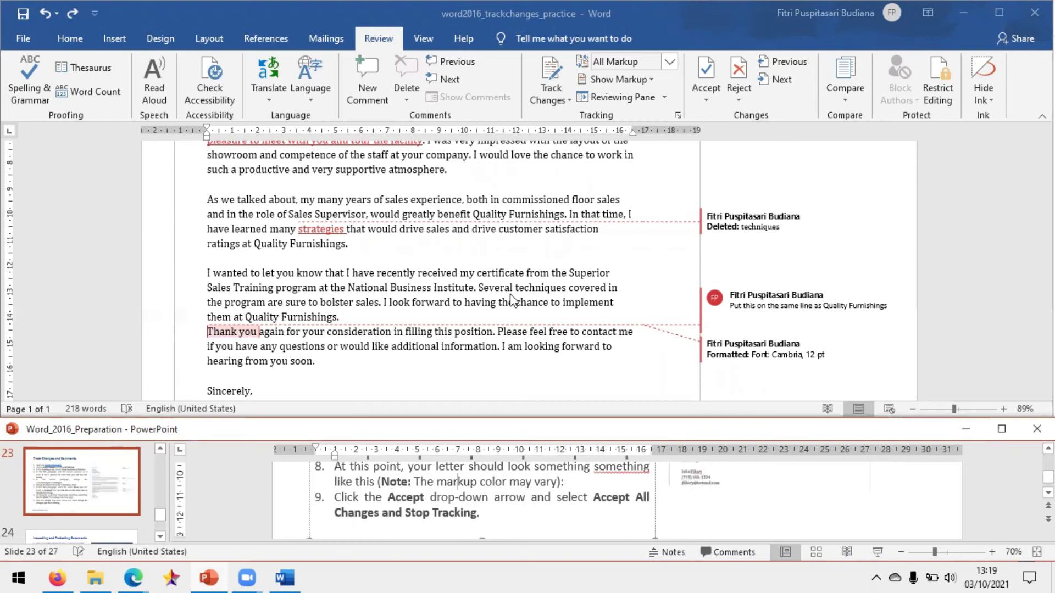
{"action": "left_click", "coordinate": [707, 99]}
{"action": "left_click", "coordinate": [706, 99]}
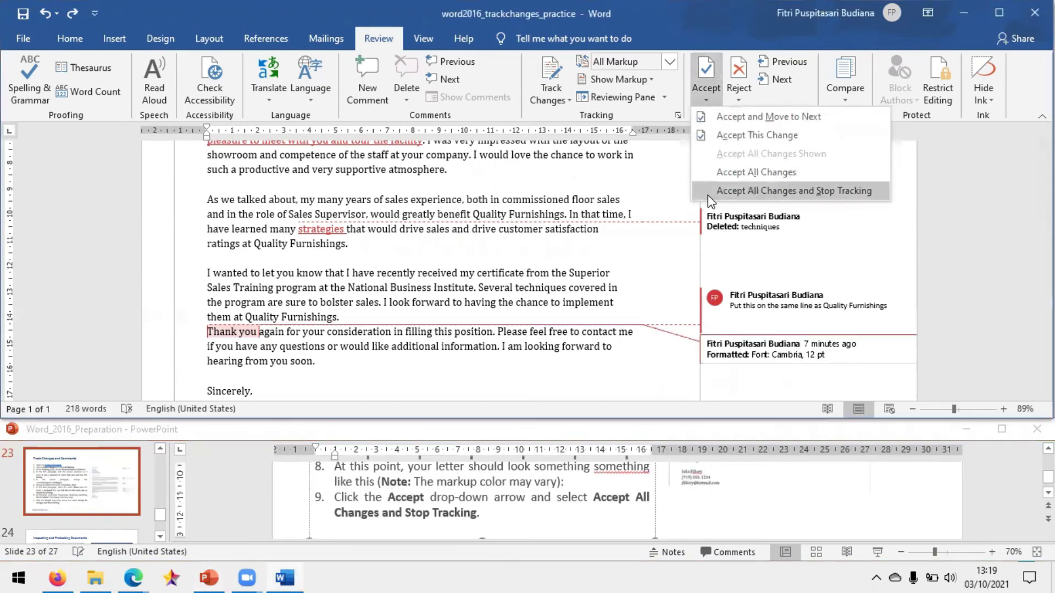
{"action": "left_click", "coordinate": [771, 191]}
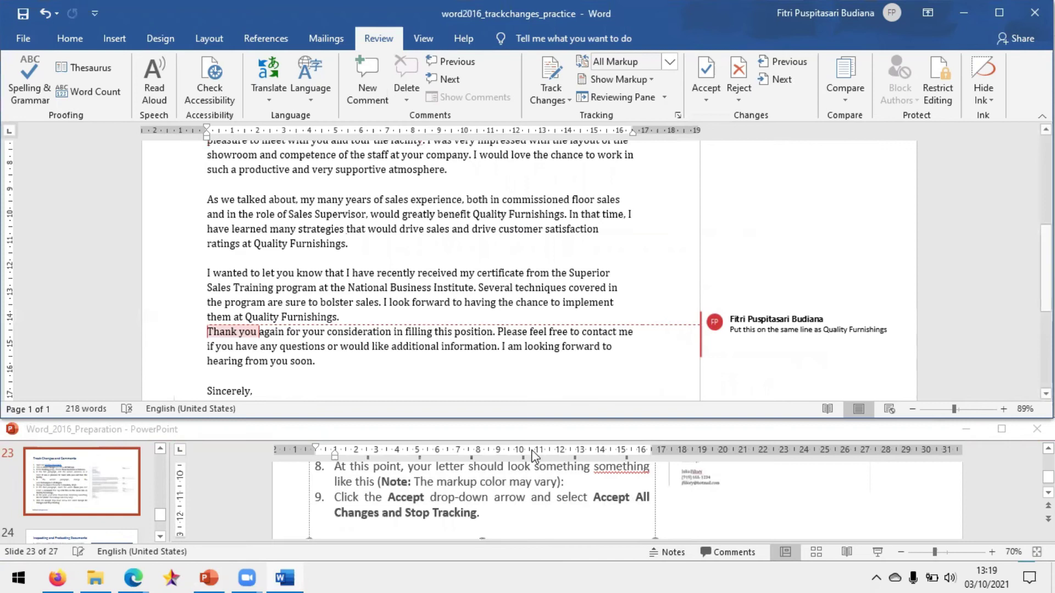
{"action": "scroll", "coordinate": [784, 314], "scroll_direction": "up", "scroll_amount": 8}
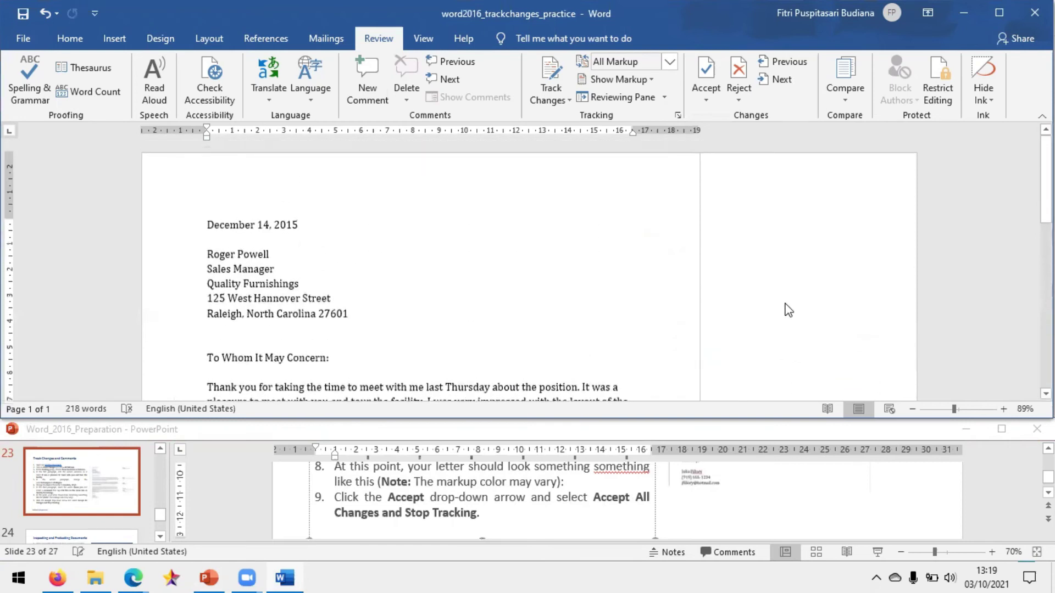
{"action": "scroll", "coordinate": [788, 311], "scroll_direction": "down", "scroll_amount": 6}
{"action": "scroll", "coordinate": [789, 310], "scroll_direction": "down", "scroll_amount": 5}
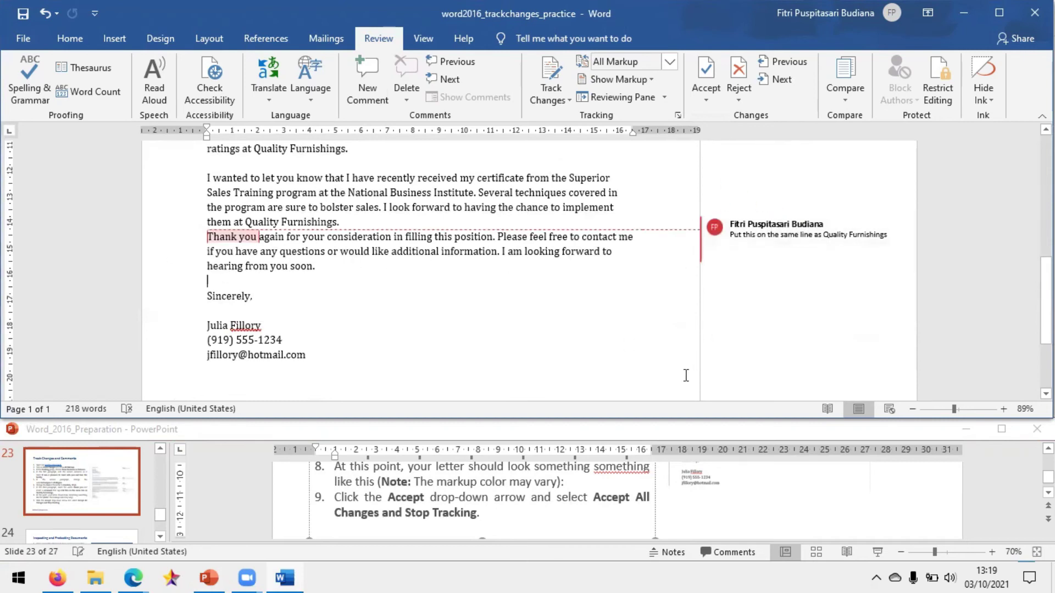
{"action": "scroll", "coordinate": [722, 516], "scroll_direction": "down", "scroll_amount": 1}
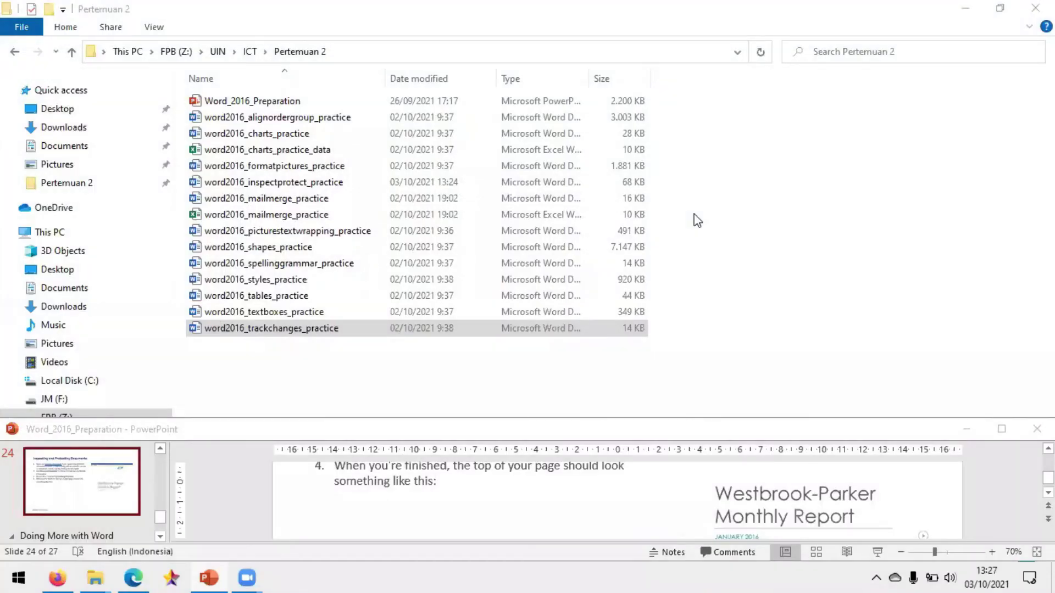
- For the Inspecting and Protecting Documents exercise, open word2016_inspectprotect_practice from the Pertemuan 2 folder and enable editing
{"action": "scroll", "coordinate": [430, 517], "scroll_direction": "up", "scroll_amount": 3}
{"action": "scroll", "coordinate": [439, 519], "scroll_direction": "up", "scroll_amount": 1}
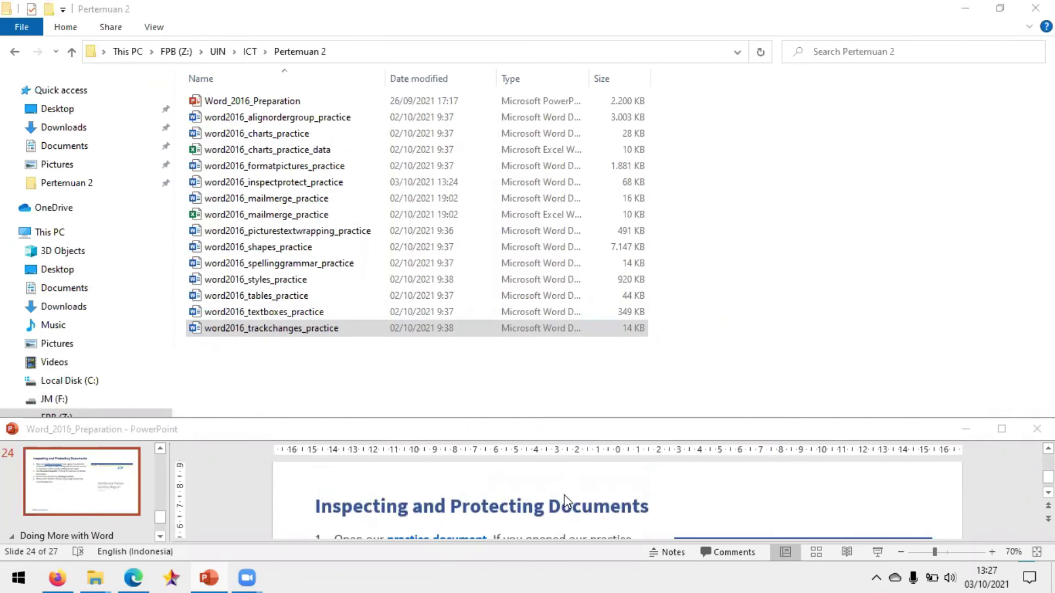
{"action": "left_click", "coordinate": [340, 364]}
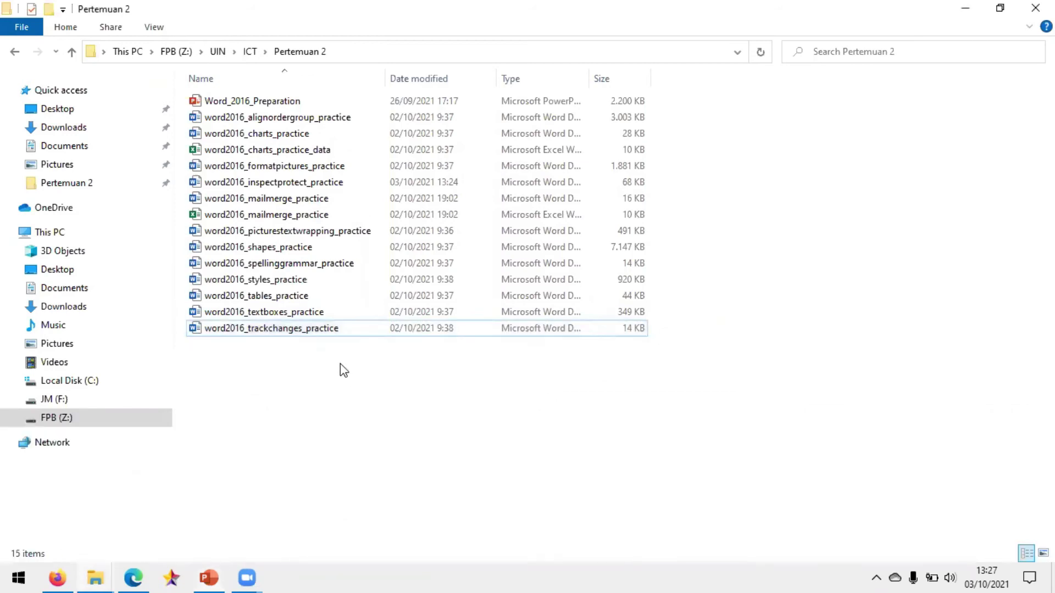
{"action": "left_click", "coordinate": [313, 184]}
{"action": "double_click", "coordinate": [313, 184]}
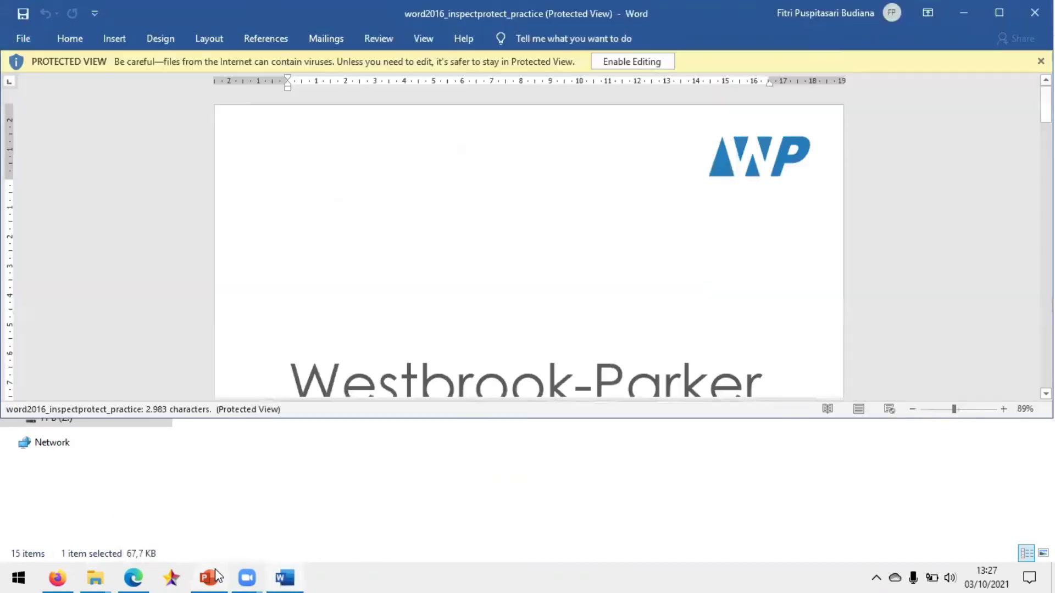
{"action": "left_click", "coordinate": [215, 576]}
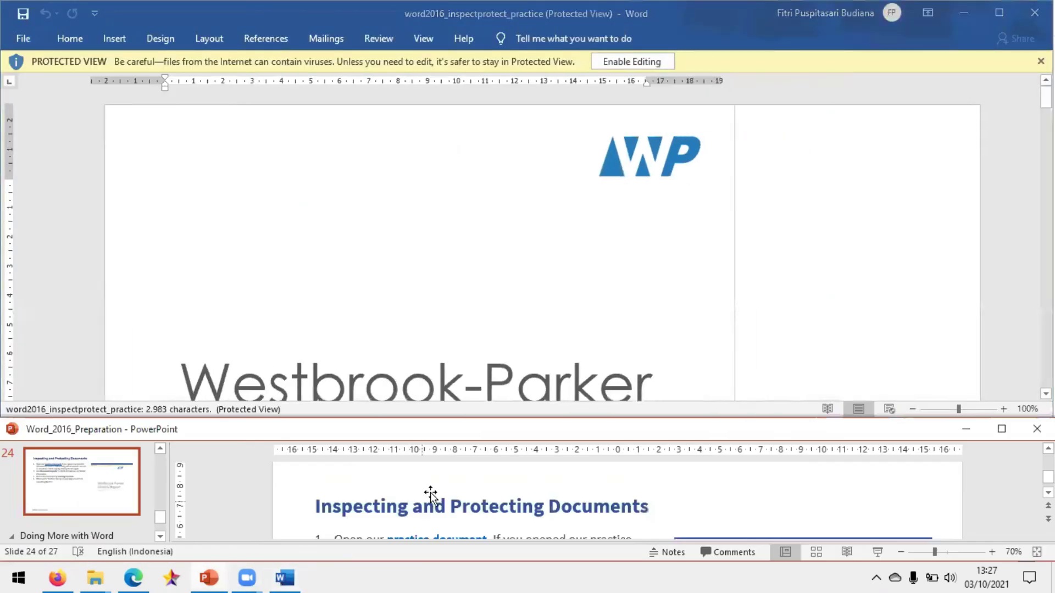
{"action": "left_click", "coordinate": [648, 73]}
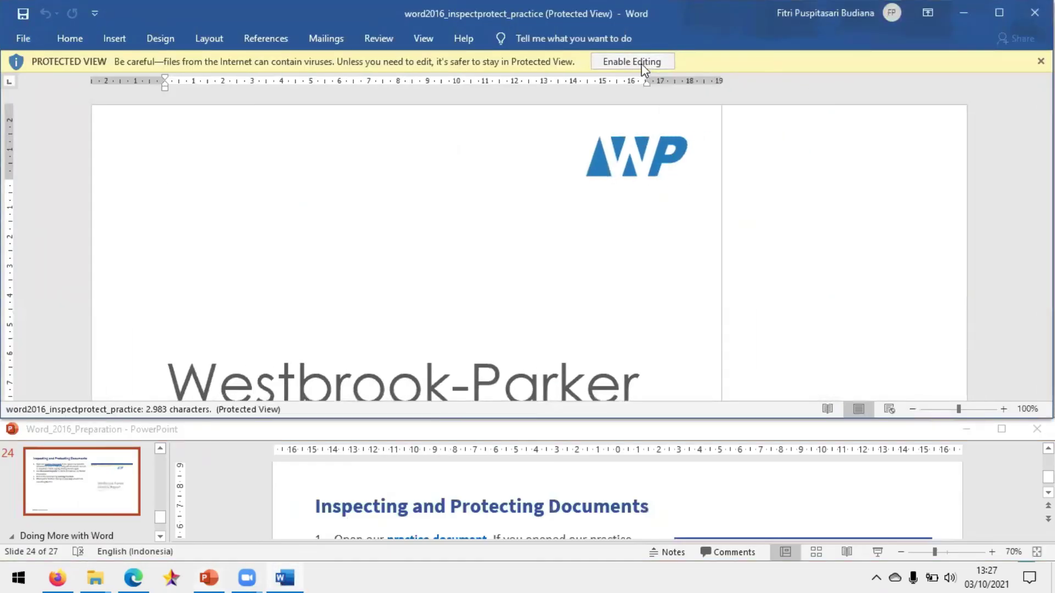
{"action": "left_click", "coordinate": [647, 70]}
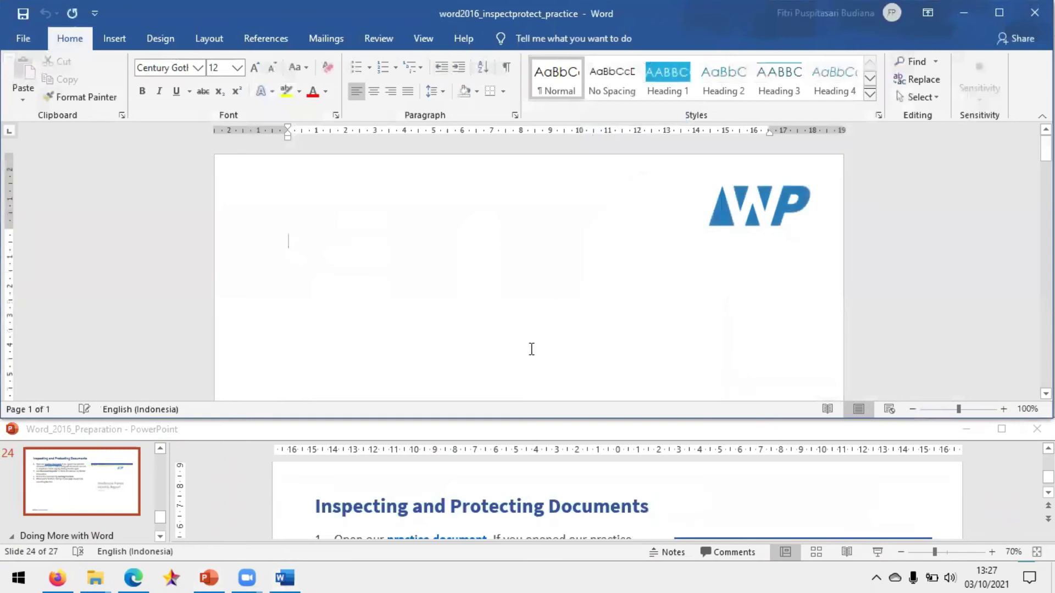
- Following exercise instruction 2, inspect the document with Document Inspector and remove all document properties and personal information
{"action": "left_click", "coordinate": [449, 500]}
{"action": "scroll", "coordinate": [447, 495], "scroll_direction": "down", "scroll_amount": 3}
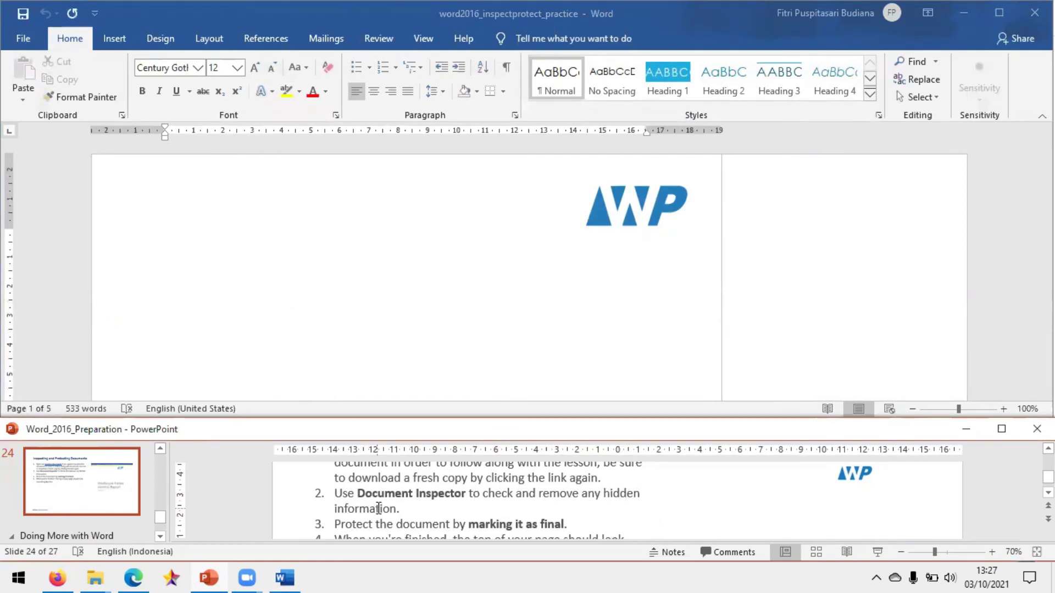
{"action": "left_click", "coordinate": [332, 298]}
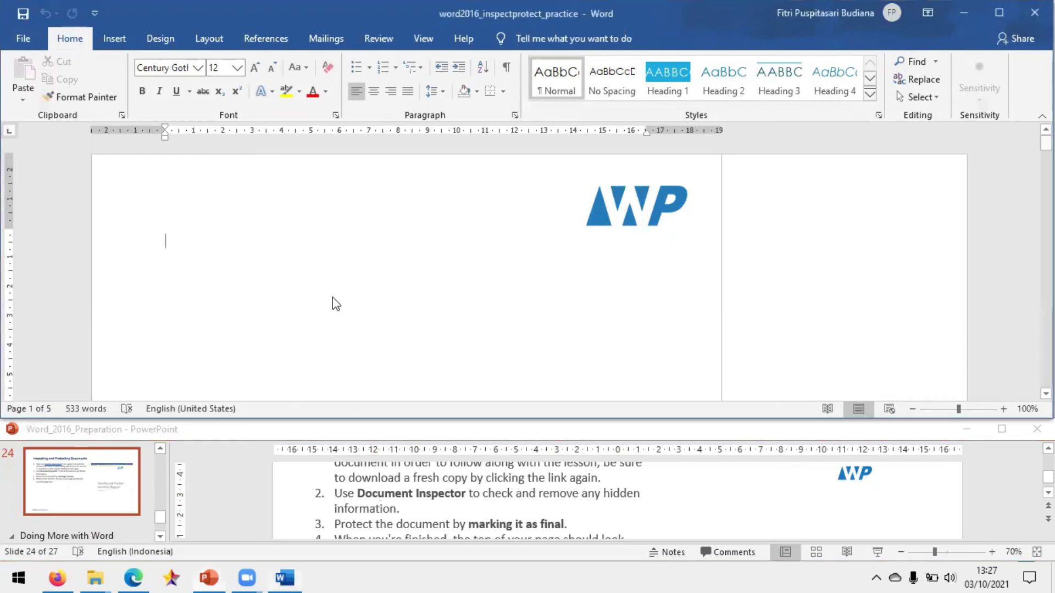
{"action": "left_click", "coordinate": [13, 34]}
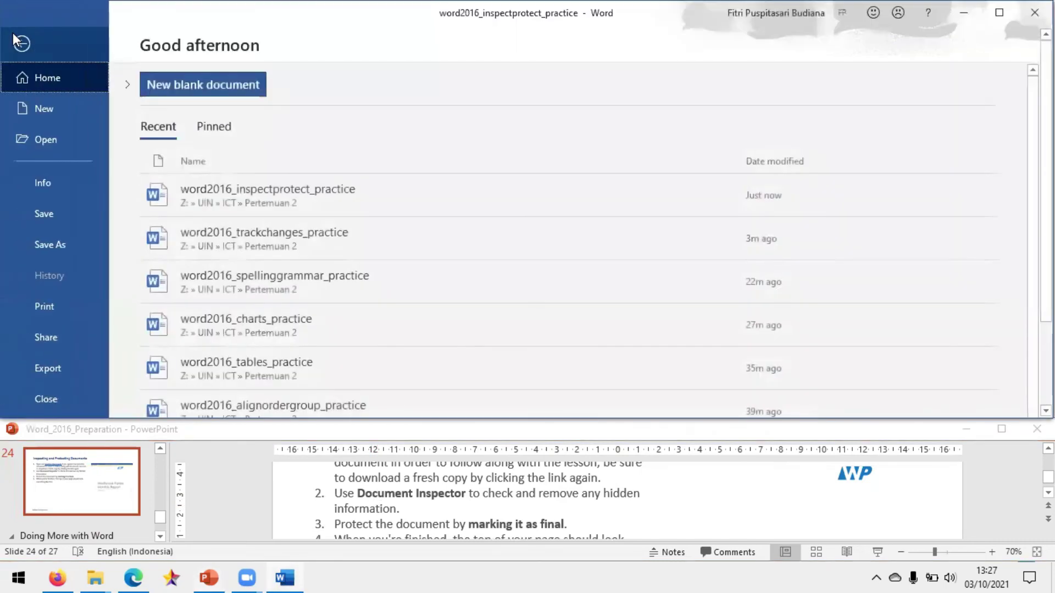
{"action": "left_click", "coordinate": [53, 182]}
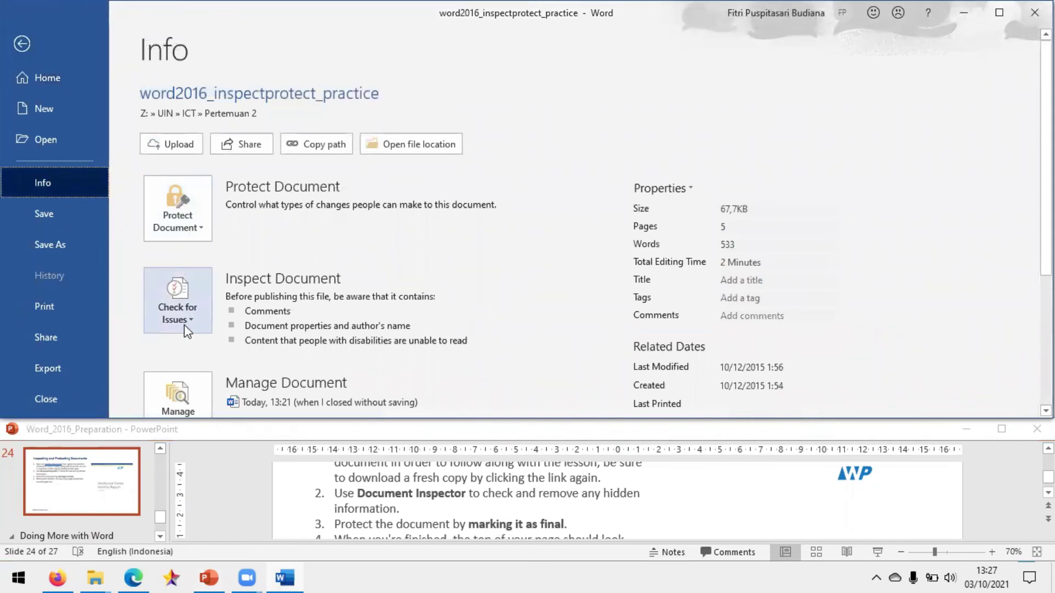
{"action": "left_click", "coordinate": [199, 322]}
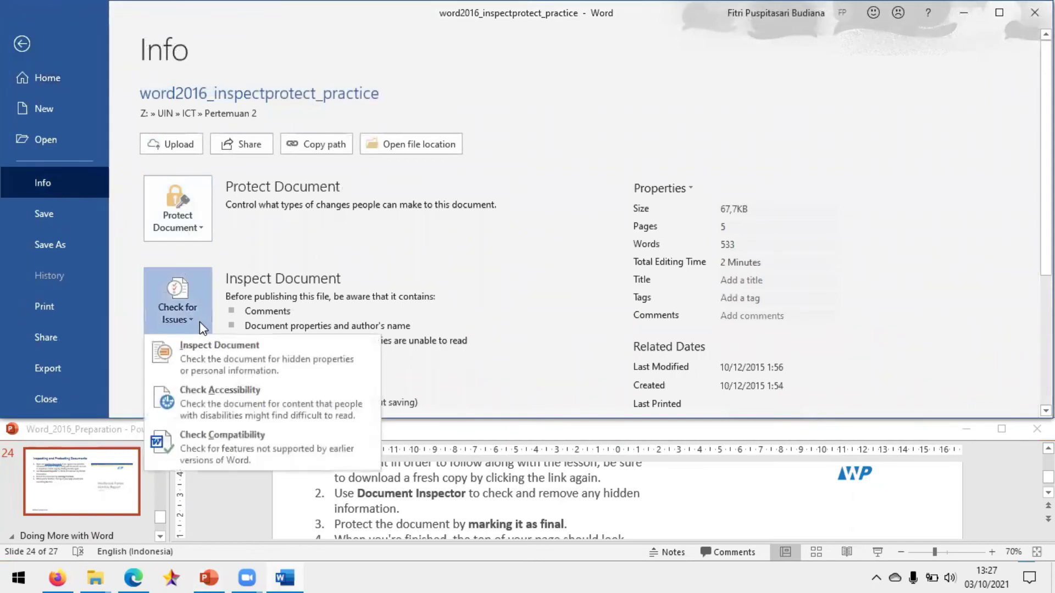
{"action": "left_click", "coordinate": [226, 352]}
{"action": "left_click", "coordinate": [634, 381]}
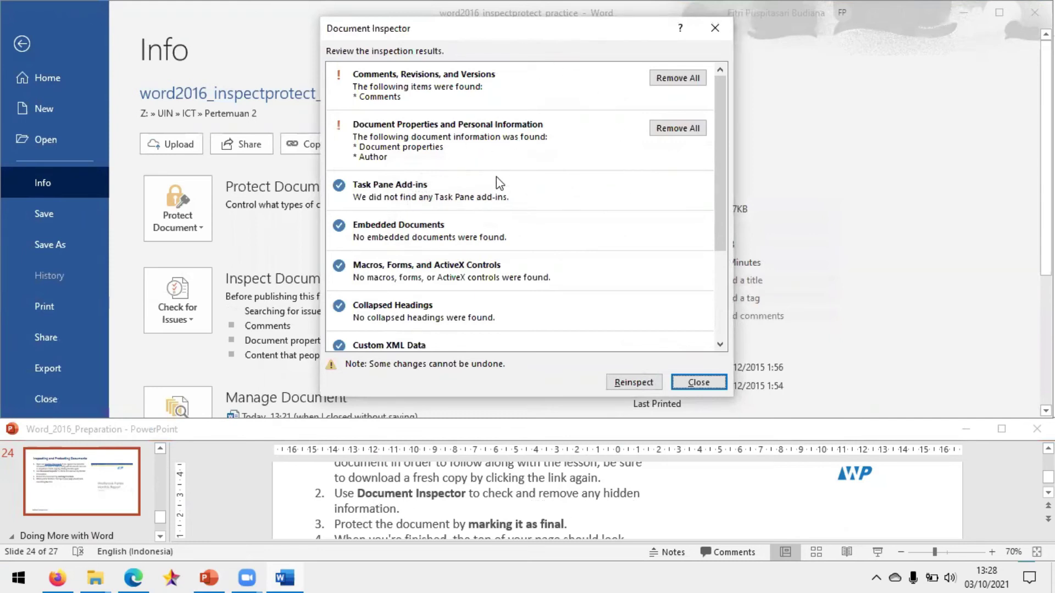
{"action": "left_click", "coordinate": [678, 128]}
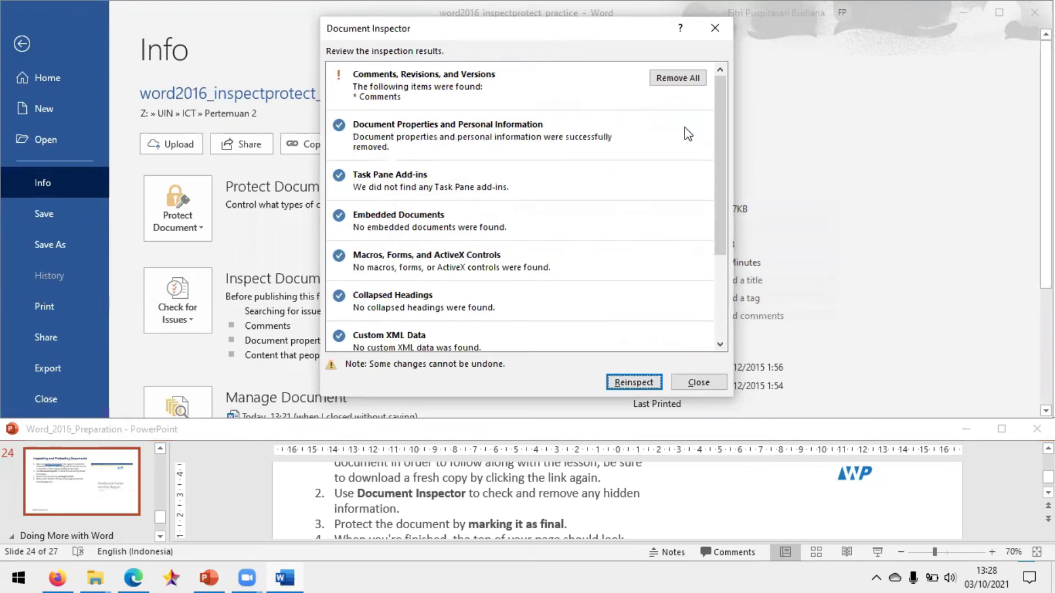
{"action": "left_click", "coordinate": [706, 380]}
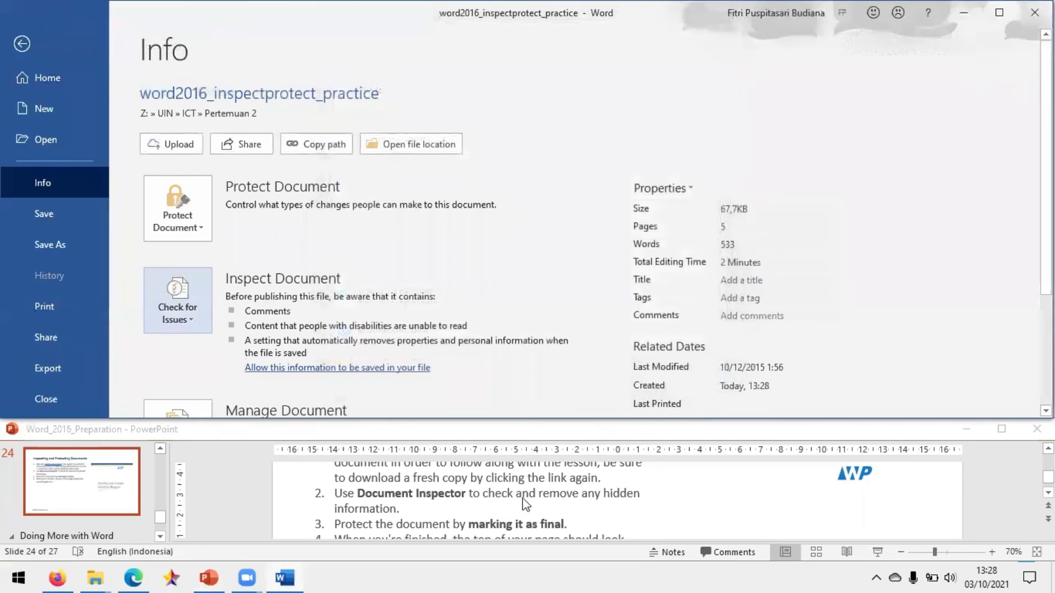
- Following exercise instruction 3, protect the document by marking it as final
{"action": "scroll", "coordinate": [477, 480], "scroll_direction": "down", "scroll_amount": 2}
{"action": "scroll", "coordinate": [476, 475], "scroll_direction": "up", "scroll_amount": 1}
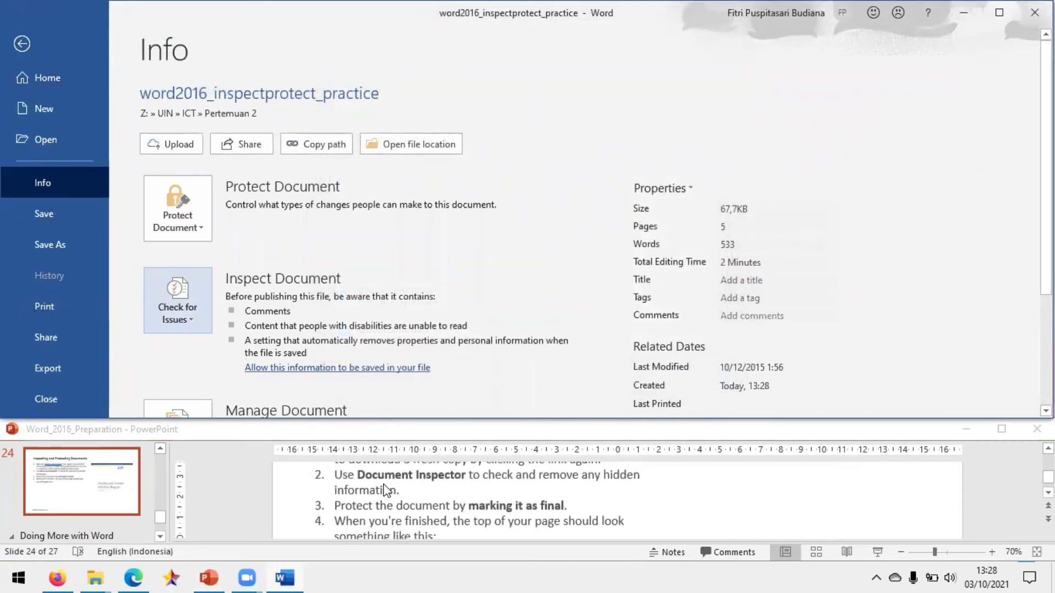
{"action": "scroll", "coordinate": [384, 484], "scroll_direction": "down", "scroll_amount": 1}
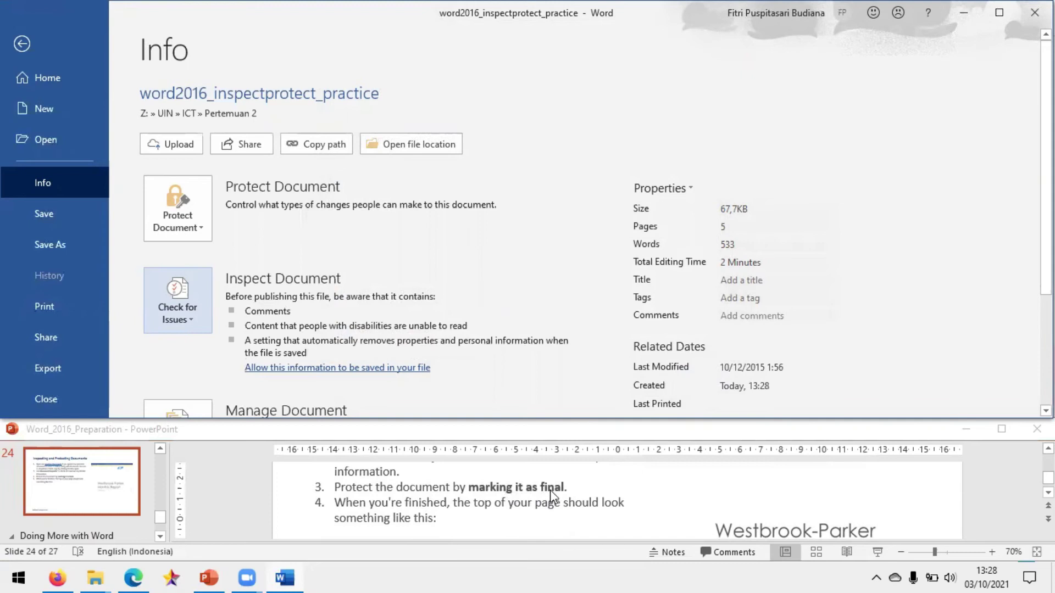
{"action": "left_click", "coordinate": [196, 231]}
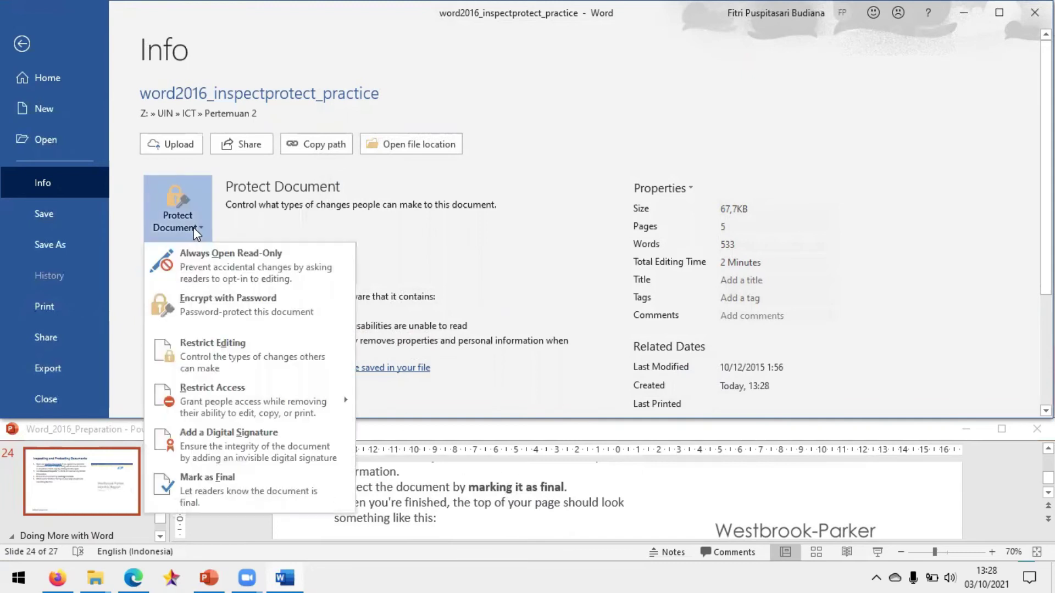
{"action": "left_click", "coordinate": [260, 475]}
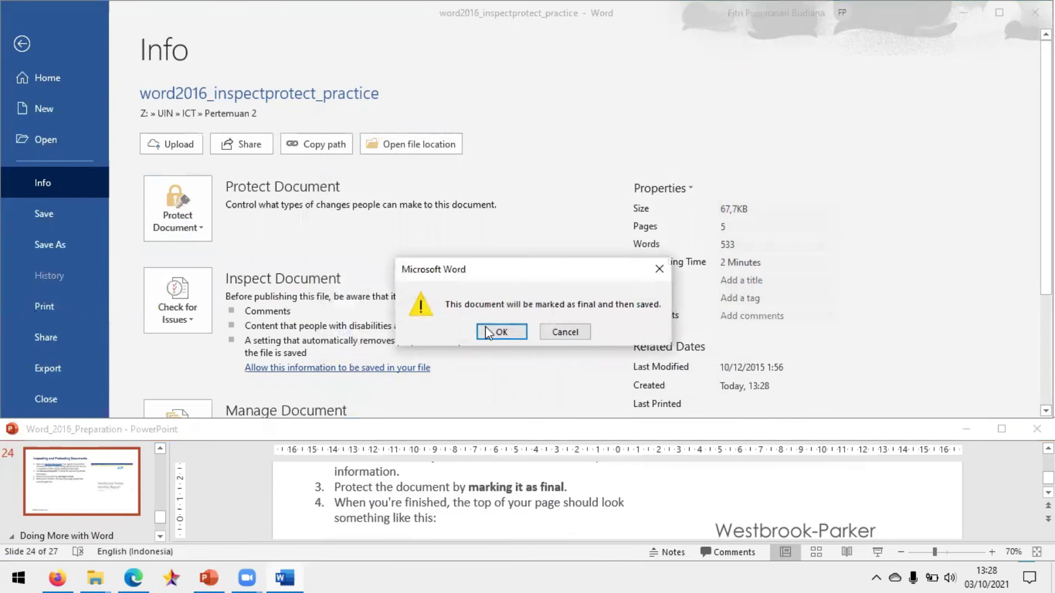
{"action": "left_click", "coordinate": [486, 330]}
{"action": "left_click", "coordinate": [521, 348]}
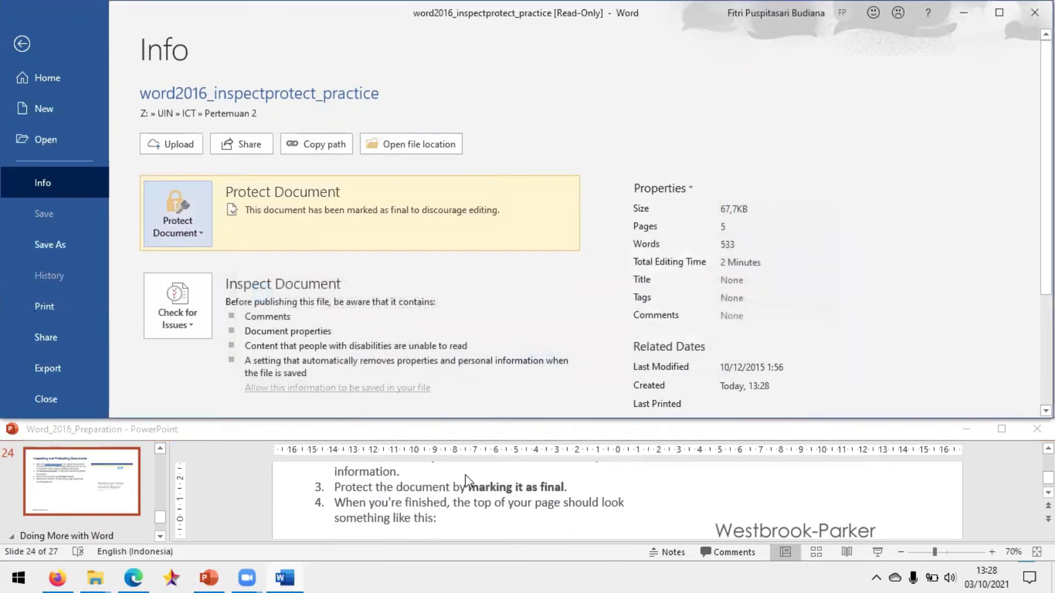
- Compare the top of the document's first page with the sample picture on the slide and close the document
{"action": "scroll", "coordinate": [473, 499], "scroll_direction": "down", "scroll_amount": 1}
{"action": "scroll", "coordinate": [476, 503], "scroll_direction": "up", "scroll_amount": 3}
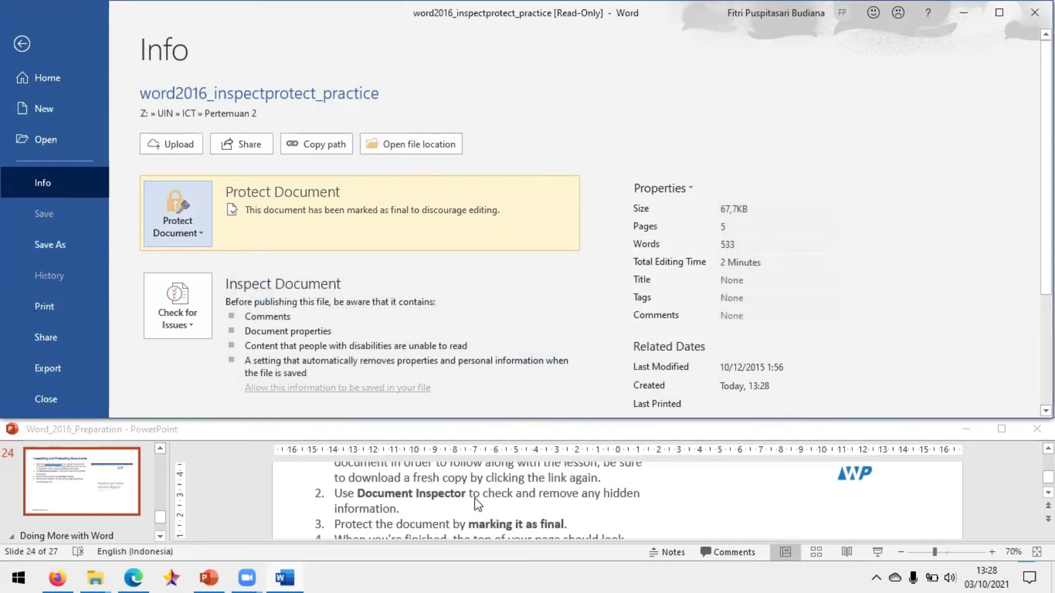
{"action": "left_click", "coordinate": [20, 45]}
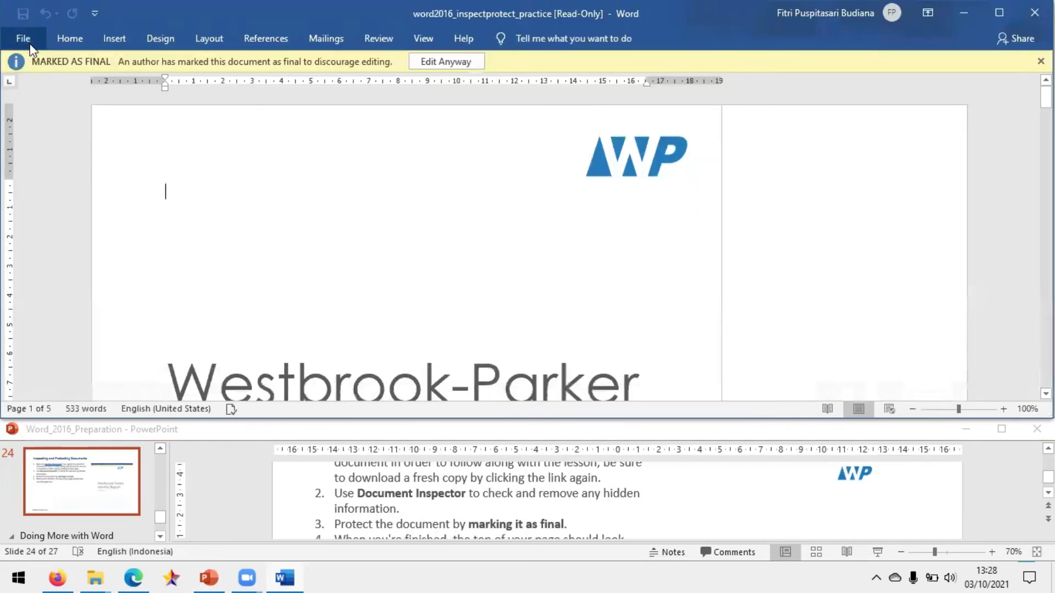
{"action": "scroll", "coordinate": [726, 498], "scroll_direction": "up", "scroll_amount": 3}
{"action": "scroll", "coordinate": [792, 510], "scroll_direction": "down", "scroll_amount": 1}
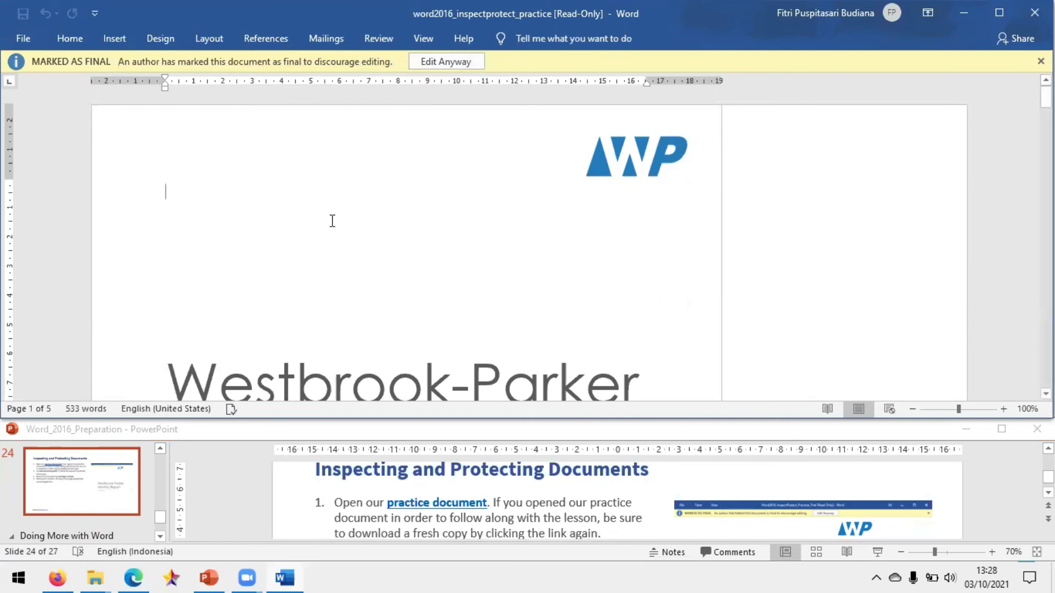
{"action": "left_click", "coordinate": [580, 203]}
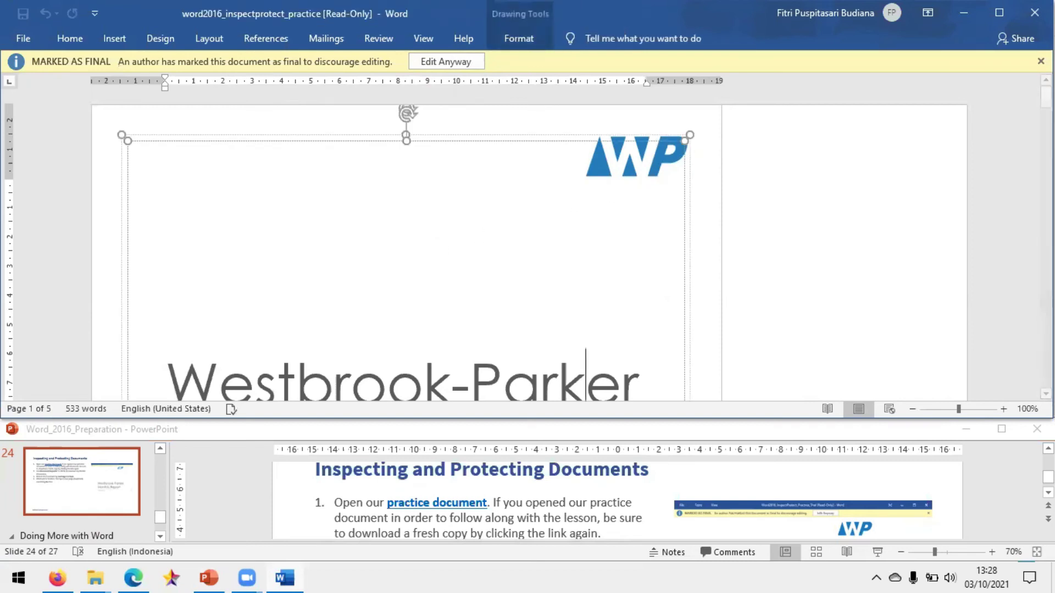
{"action": "key", "text": "alt+F4"}
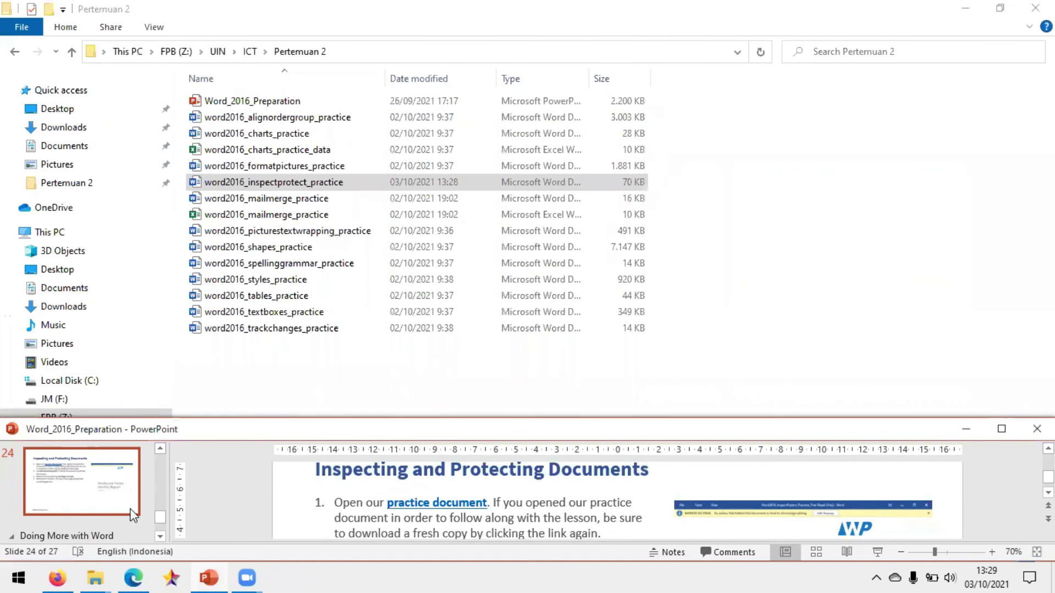
- Show the SmartArt Graphics exercise slide and, following instruction 1, open a new blank document in Word
{"action": "scroll", "coordinate": [108, 499], "scroll_direction": "down", "scroll_amount": 1}
{"action": "left_click", "coordinate": [108, 514]}
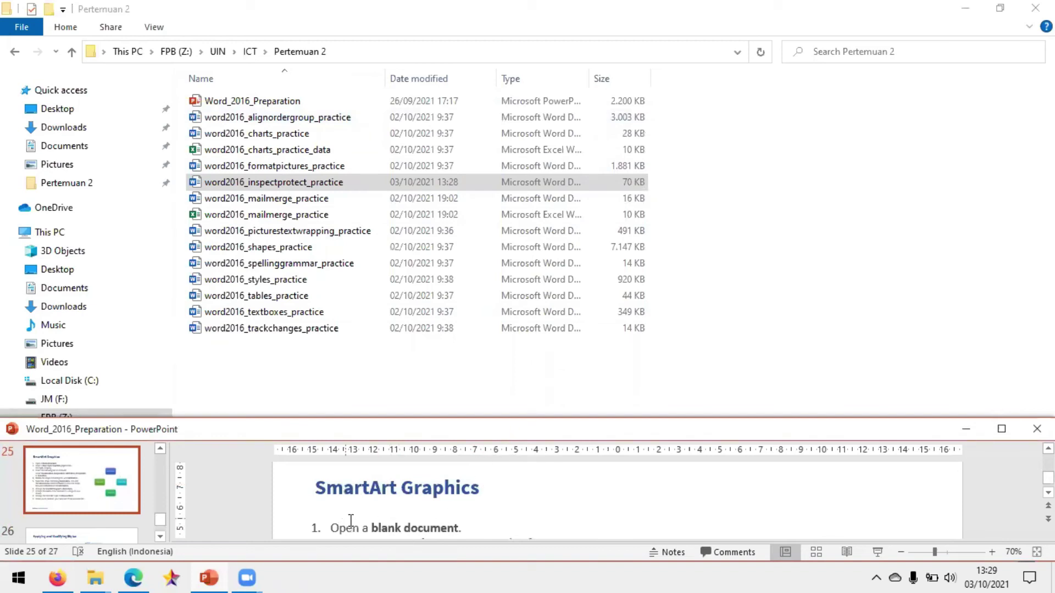
{"action": "left_click", "coordinate": [3, 576]}
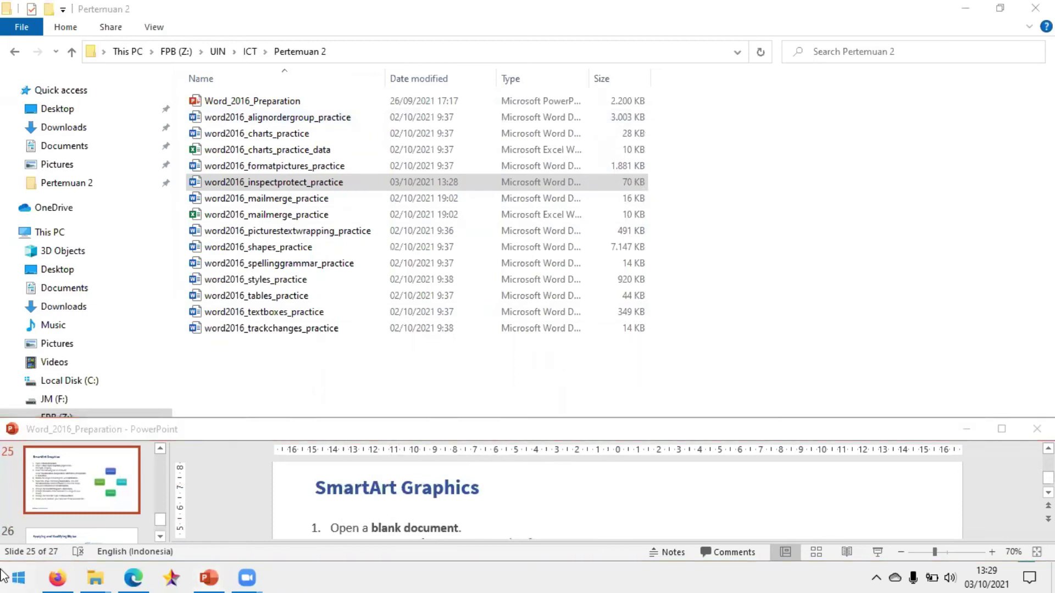
{"action": "type", "text": "word"}
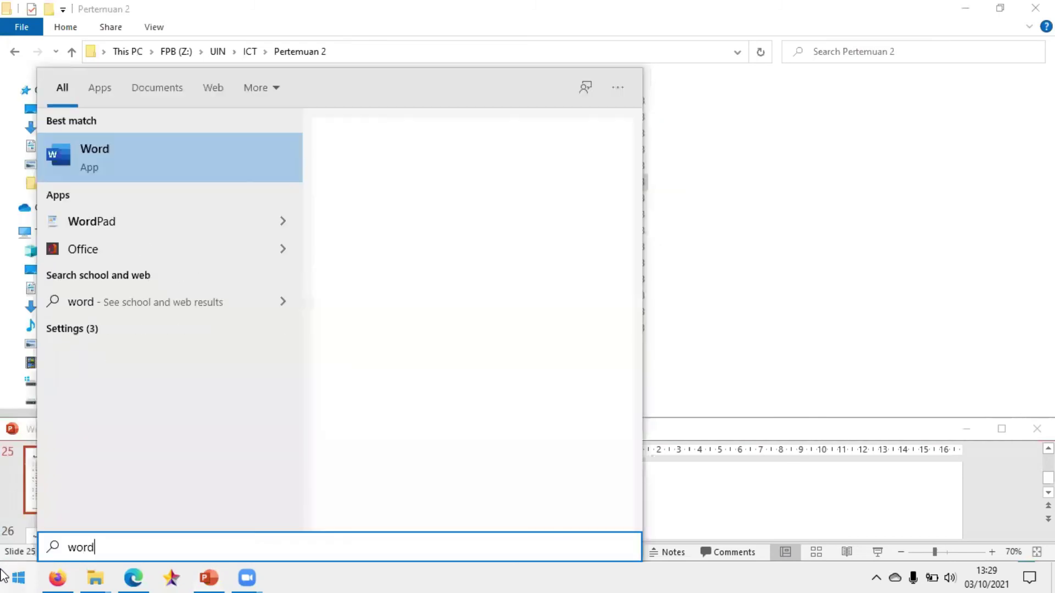
{"action": "left_click", "coordinate": [173, 150]}
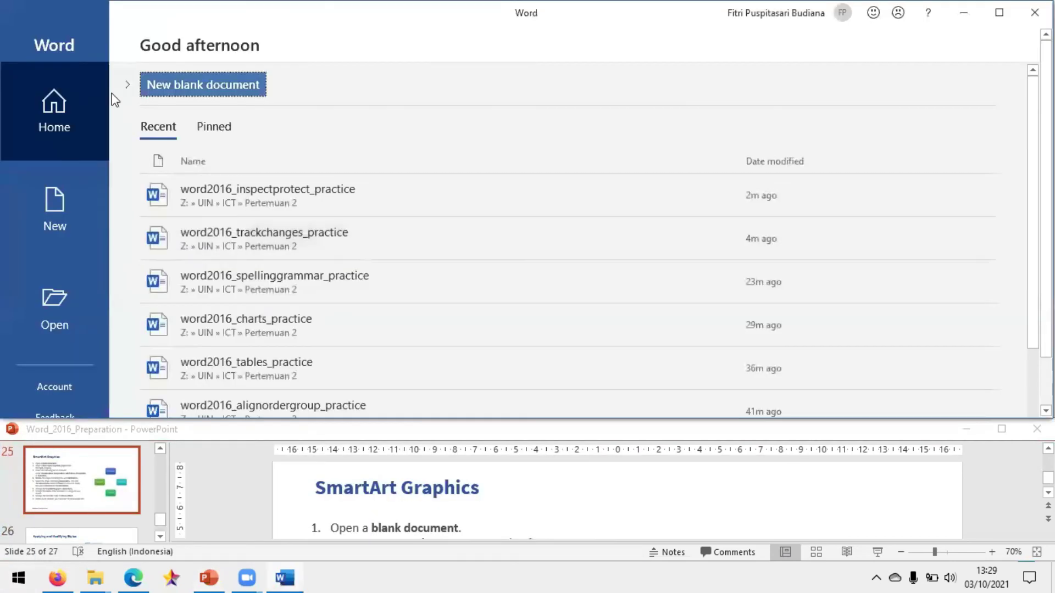
{"action": "left_click", "coordinate": [182, 74]}
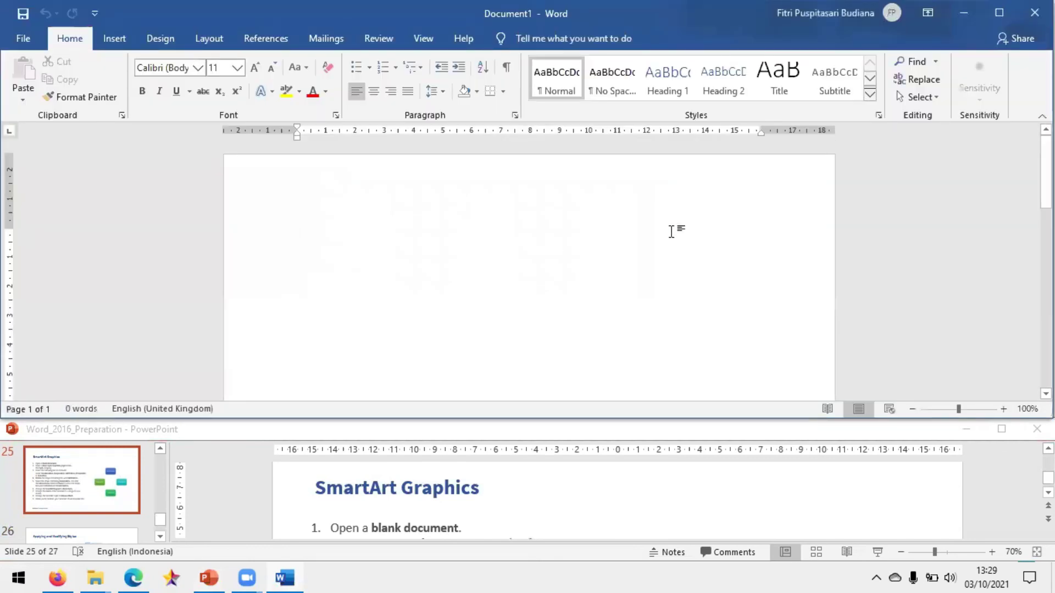
- Following exercise instruction 2, insert a Basic Cycle SmartArt graphic from the Cycle category, and show instruction 3 on the slide
{"action": "scroll", "coordinate": [541, 492], "scroll_direction": "down", "scroll_amount": 2}
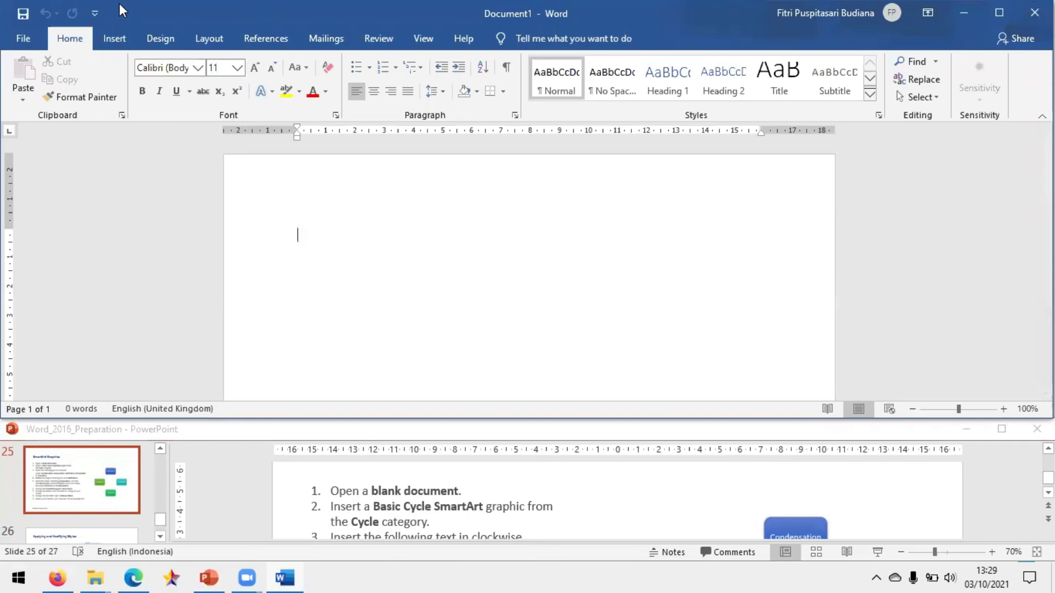
{"action": "left_click", "coordinate": [113, 39]}
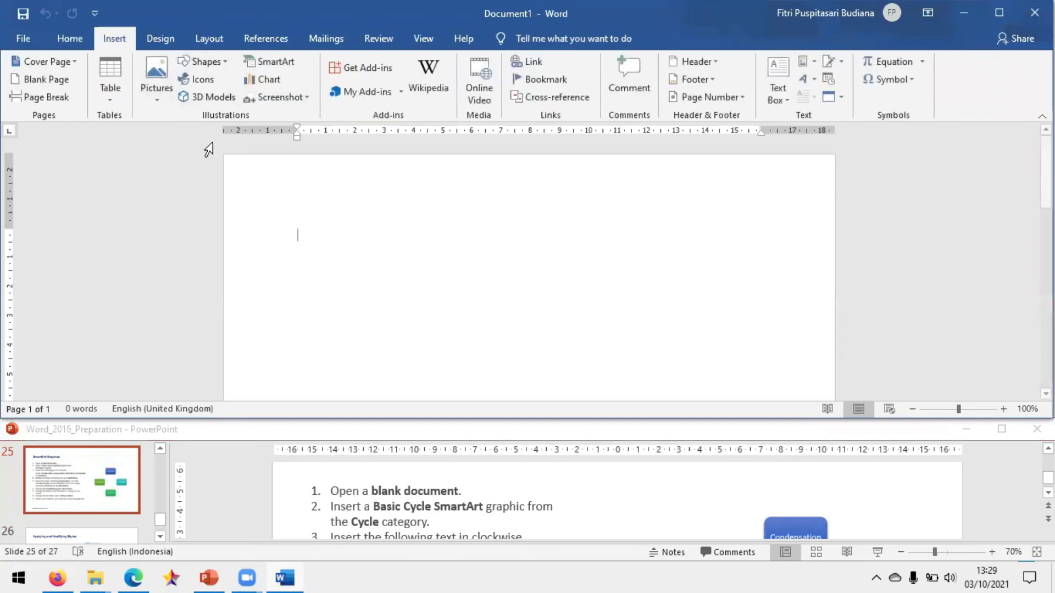
{"action": "left_click", "coordinate": [281, 65]}
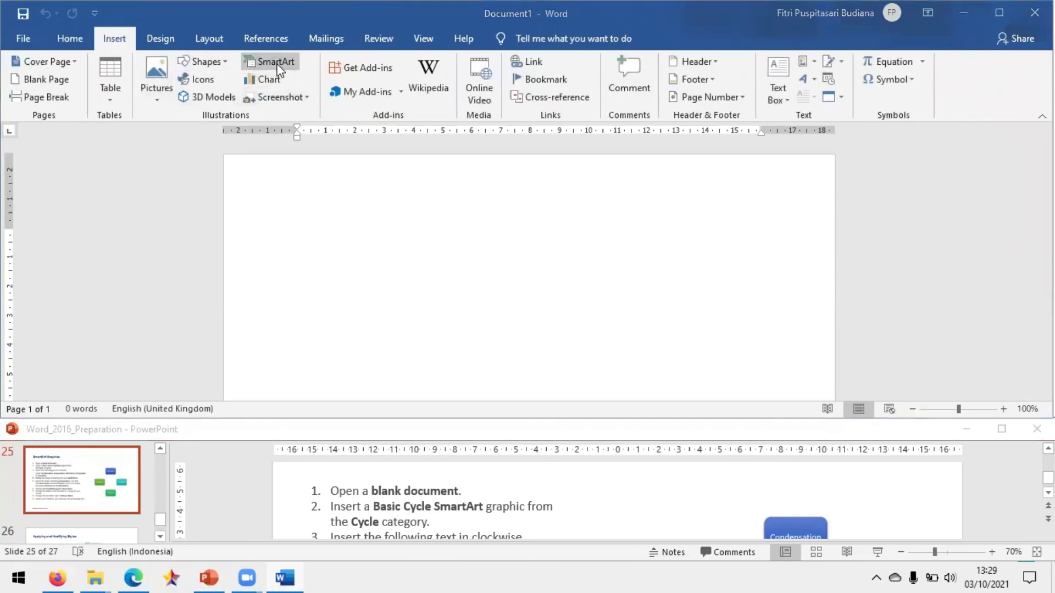
{"action": "left_click", "coordinate": [332, 160]}
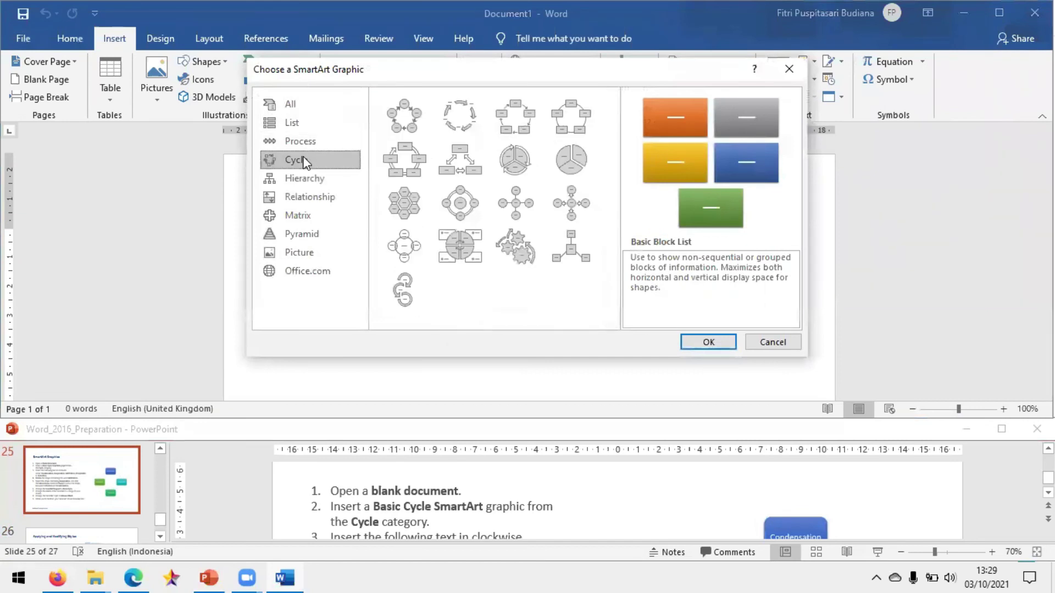
{"action": "left_click", "coordinate": [412, 117]}
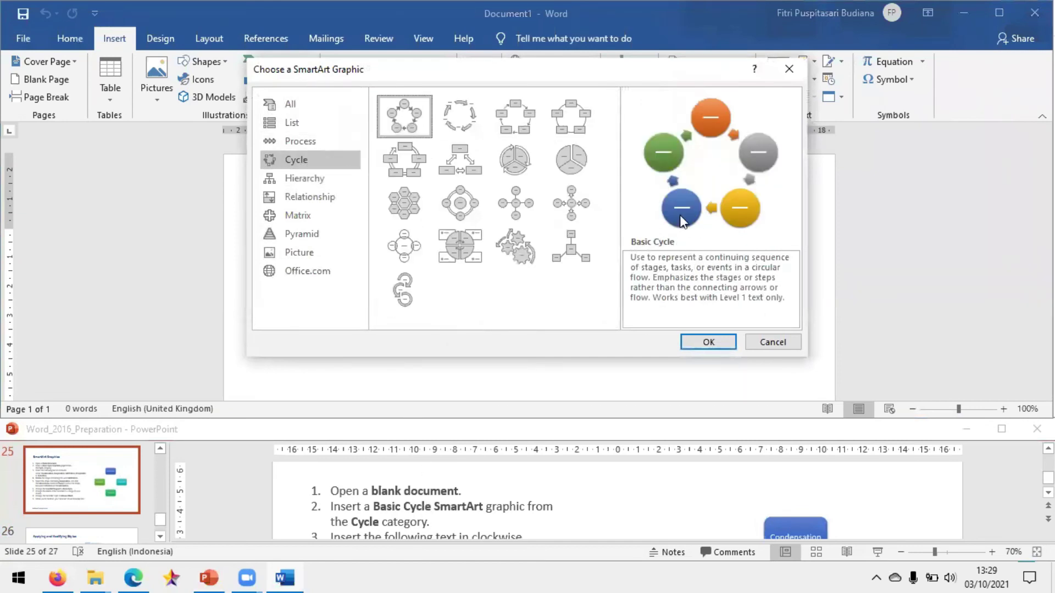
{"action": "left_click", "coordinate": [708, 343]}
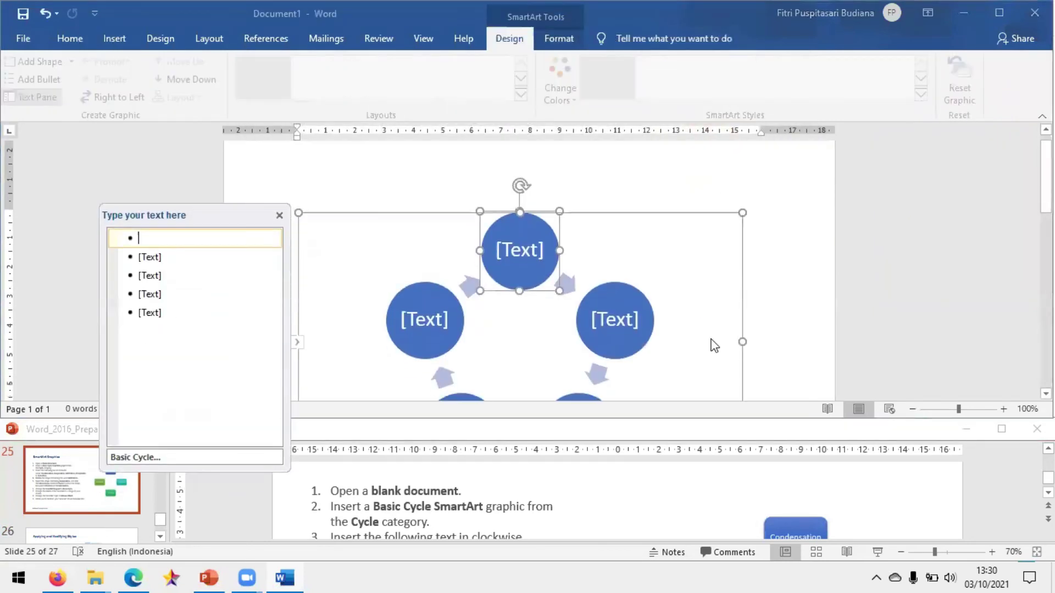
{"action": "scroll", "coordinate": [539, 501], "scroll_direction": "down", "scroll_amount": 2}
{"action": "scroll", "coordinate": [539, 500], "scroll_direction": "up", "scroll_amount": 1}
{"action": "scroll", "coordinate": [401, 530], "scroll_direction": "down", "scroll_amount": 1}
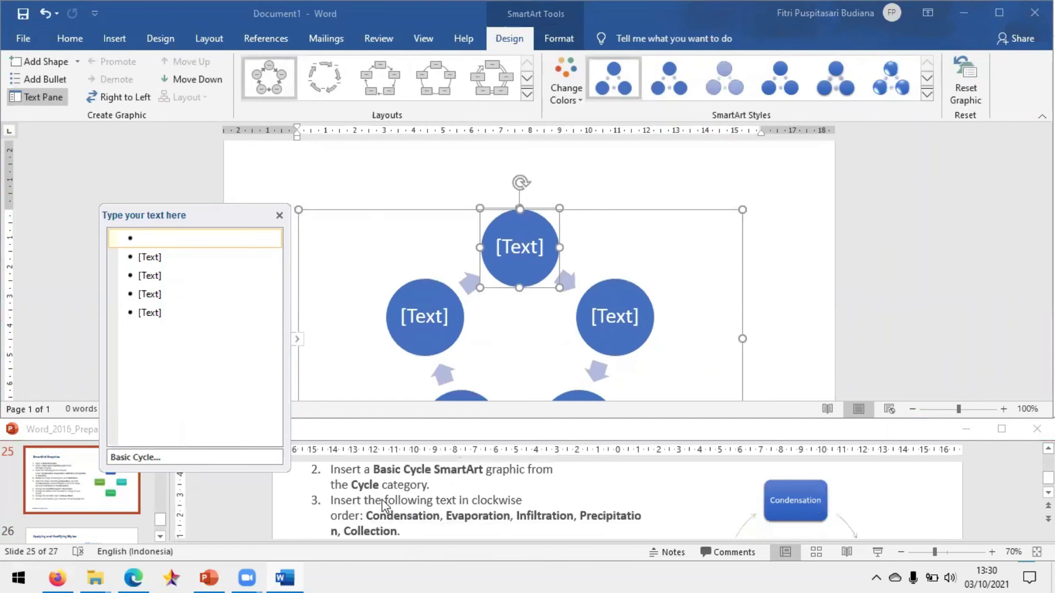
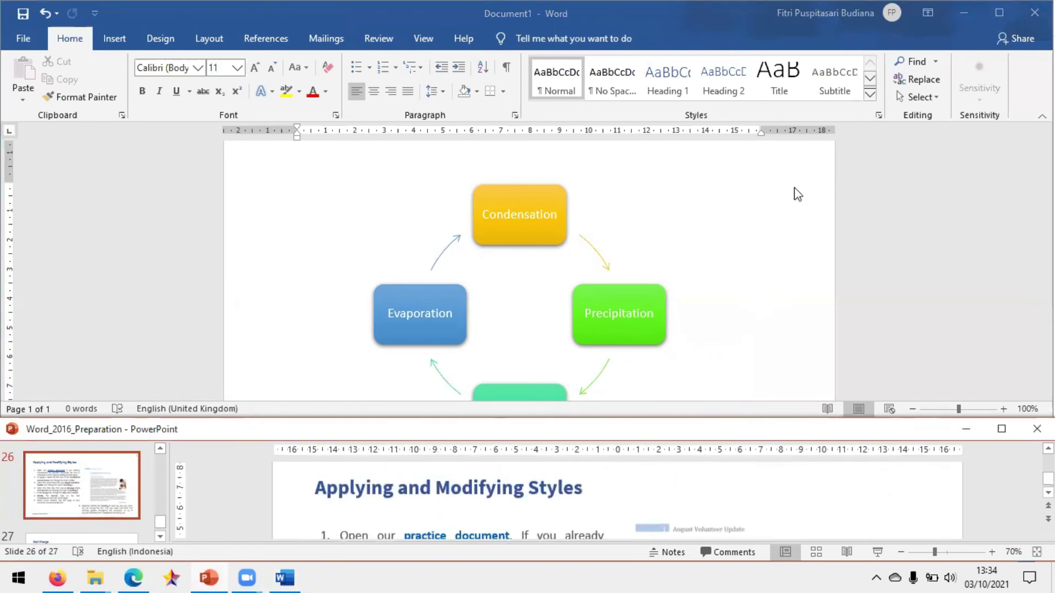
- Close the SmartArt document and open word2016_styles_practice from the Pertemuan 2 folder, with the Applying and Modifying Styles slide in view
{"action": "left_click", "coordinate": [1022, 15]}
{"action": "left_click", "coordinate": [621, 306]}
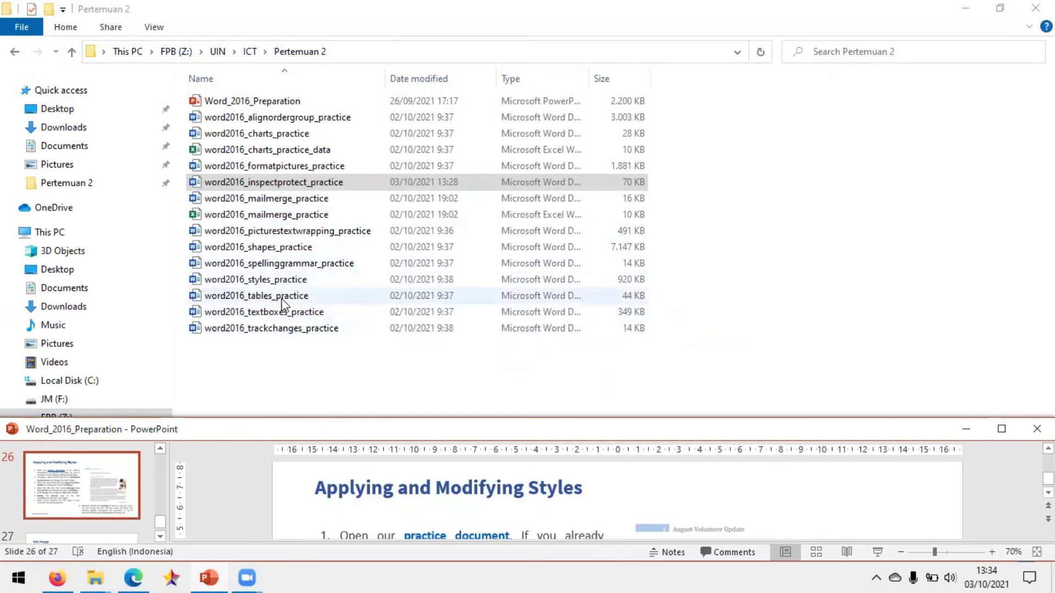
{"action": "double_click", "coordinate": [287, 280]}
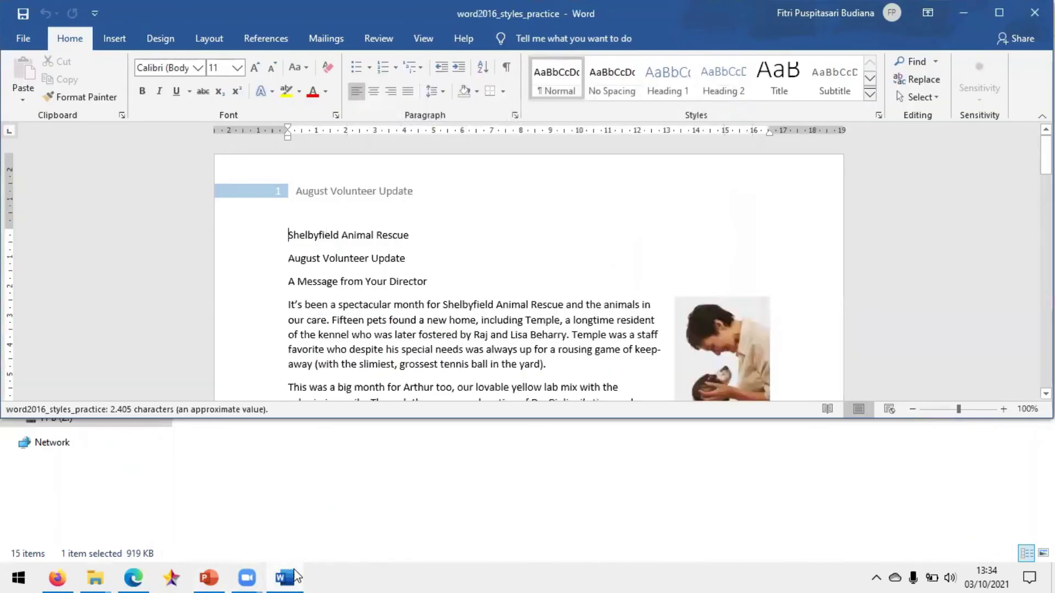
{"action": "left_click", "coordinate": [296, 576]}
{"action": "left_click", "coordinate": [296, 577]}
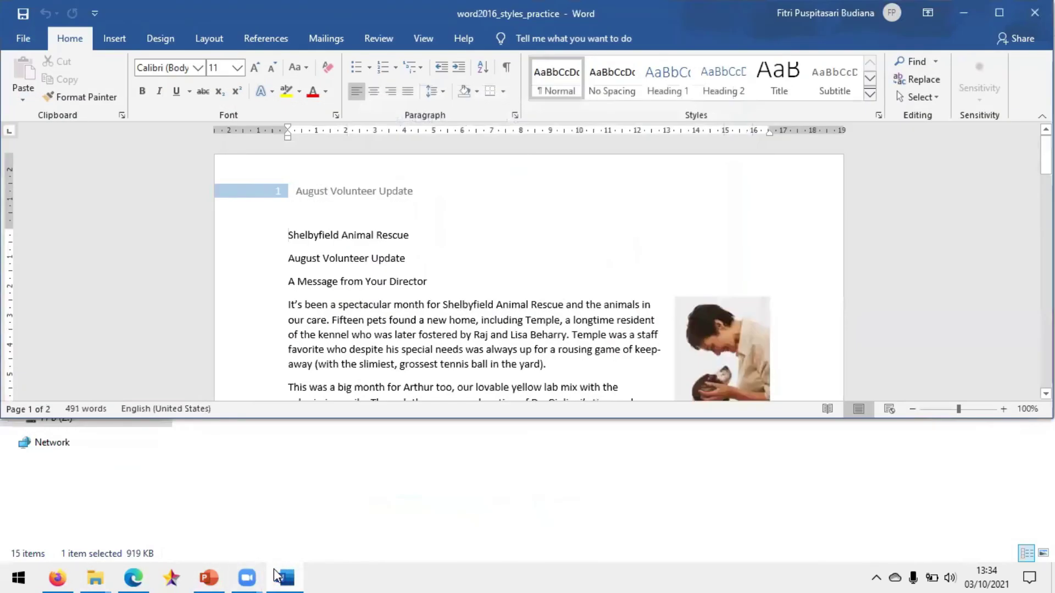
{"action": "left_click", "coordinate": [209, 577]}
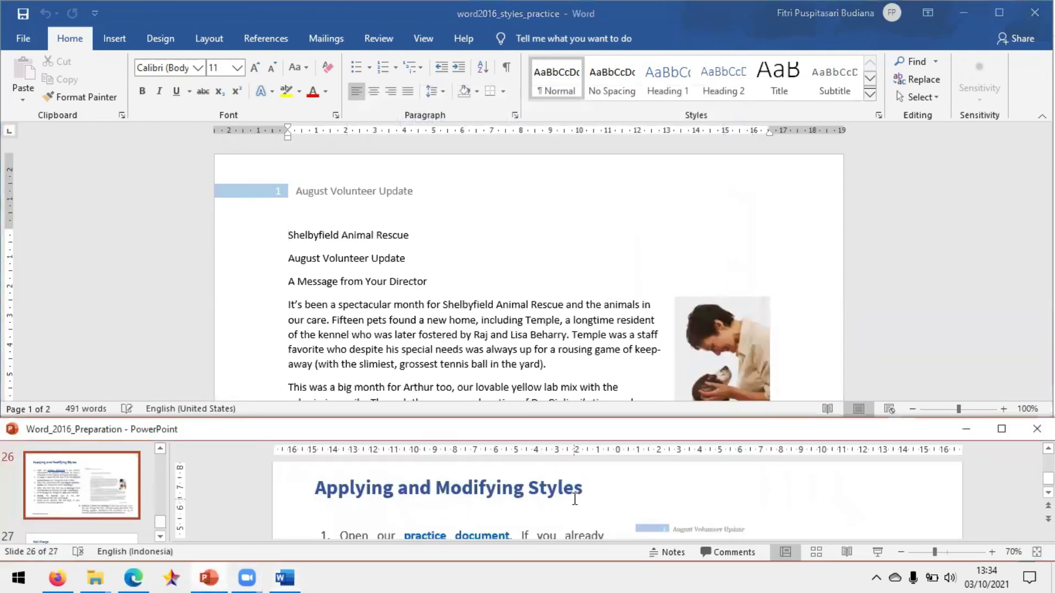
- Following exercise instruction 2, apply the Title style to the first line, Shelbyfield Animal Rescue, on page 1
{"action": "scroll", "coordinate": [468, 513], "scroll_direction": "down", "scroll_amount": 2}
{"action": "scroll", "coordinate": [468, 513], "scroll_direction": "down", "scroll_amount": 2}
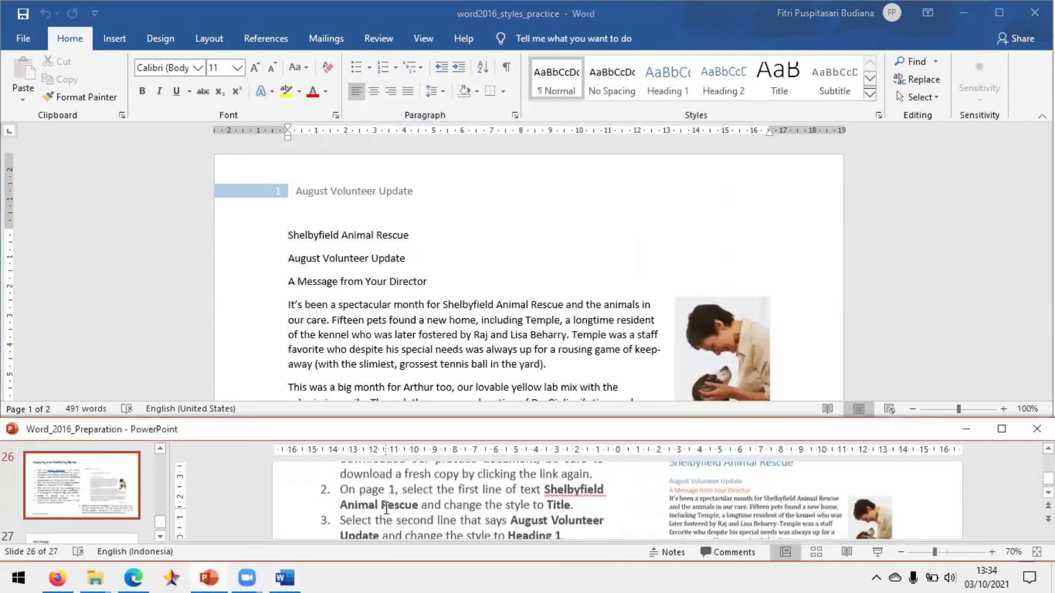
{"action": "left_click", "coordinate": [489, 354]}
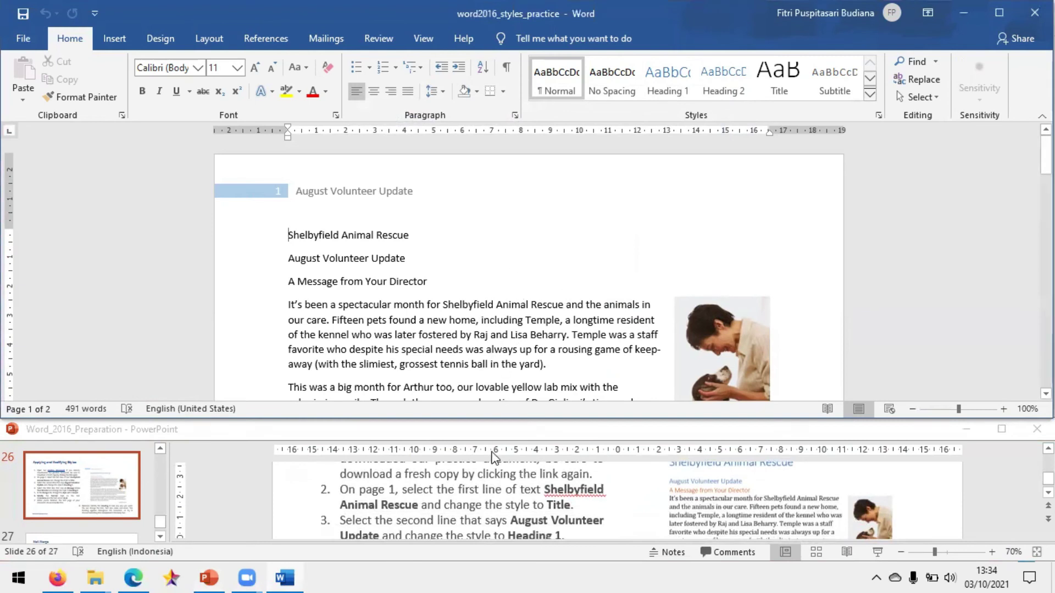
{"action": "left_click", "coordinate": [497, 494]}
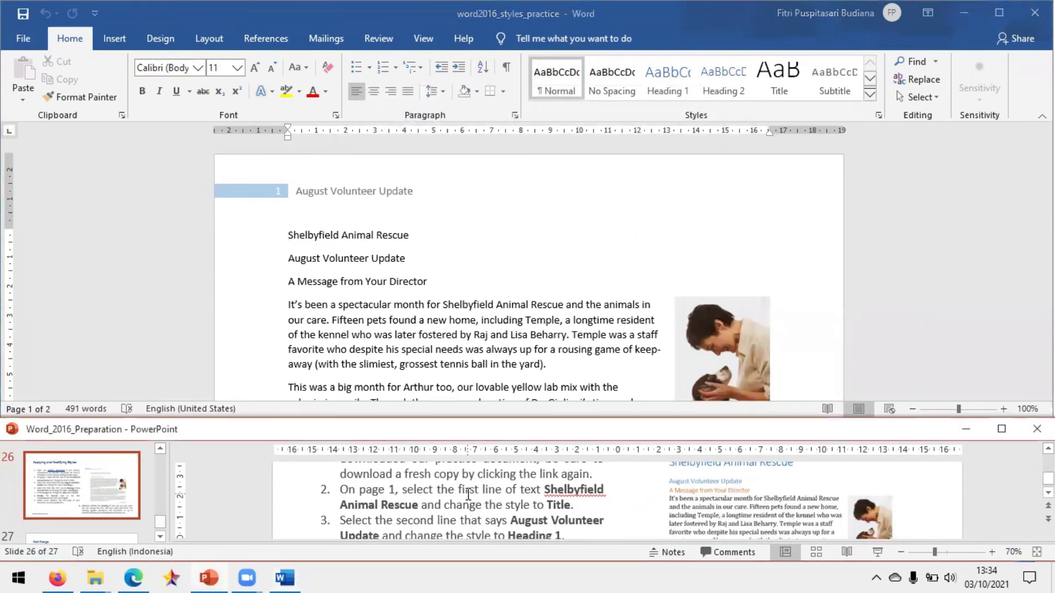
{"action": "left_click", "coordinate": [375, 236]}
{"action": "left_click_drag", "start_coordinate": [411, 236], "coordinate": [288, 236]}
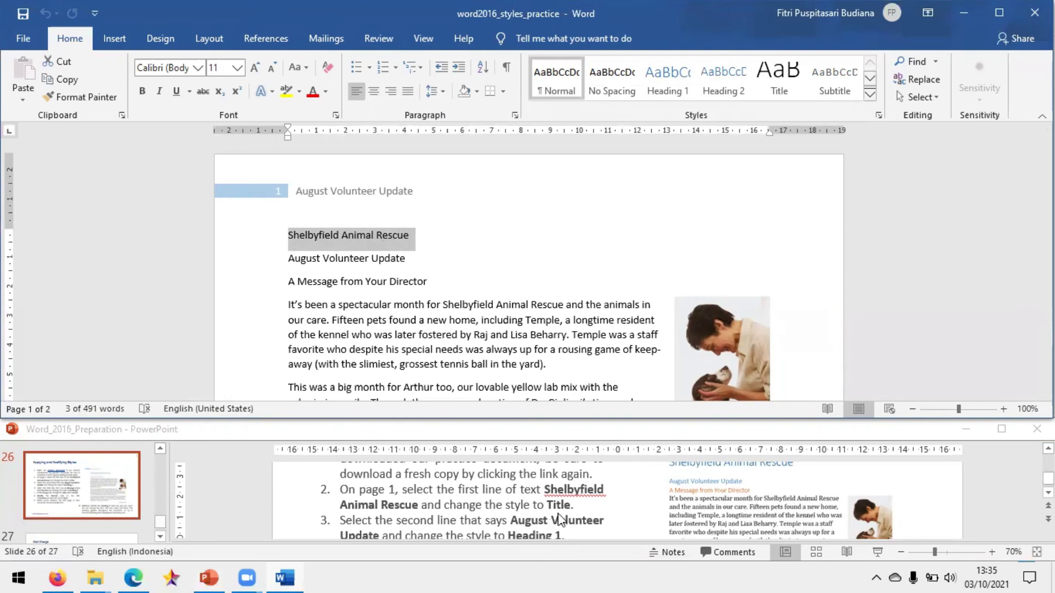
{"action": "left_click", "coordinate": [870, 94]}
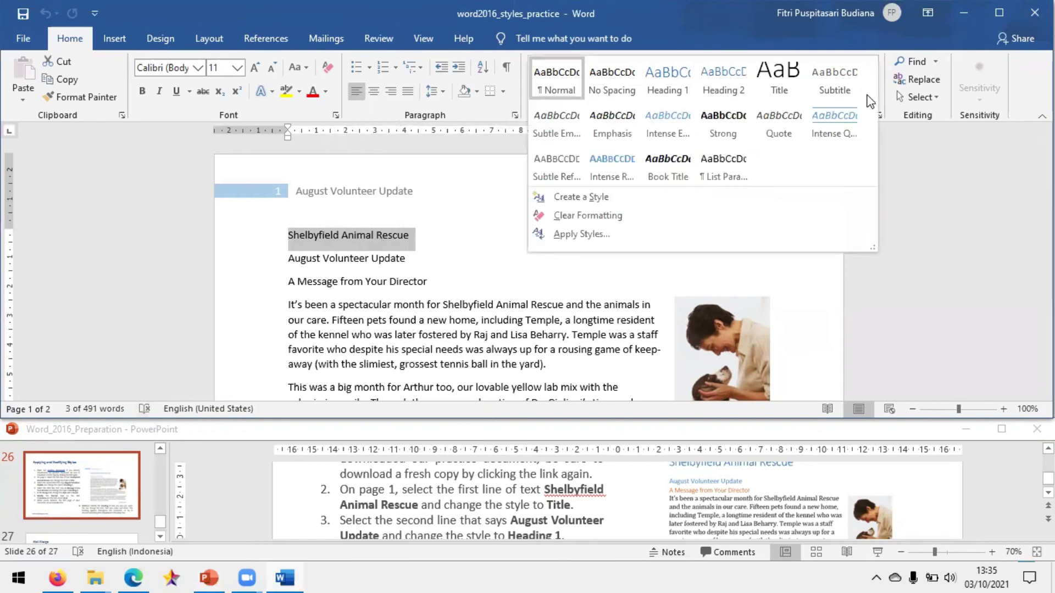
{"action": "left_click", "coordinate": [788, 93]}
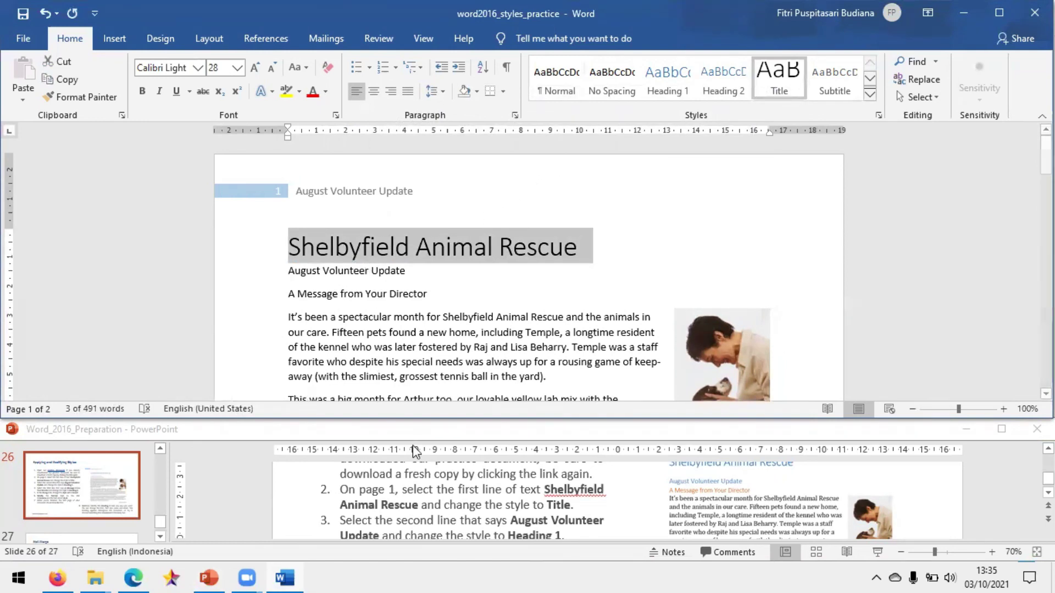
- Following exercise instruction 3, apply the Heading 1 style to the second line, August Volunteer Update
{"action": "left_click", "coordinate": [413, 494]}
{"action": "scroll", "coordinate": [412, 504], "scroll_direction": "down", "scroll_amount": 1}
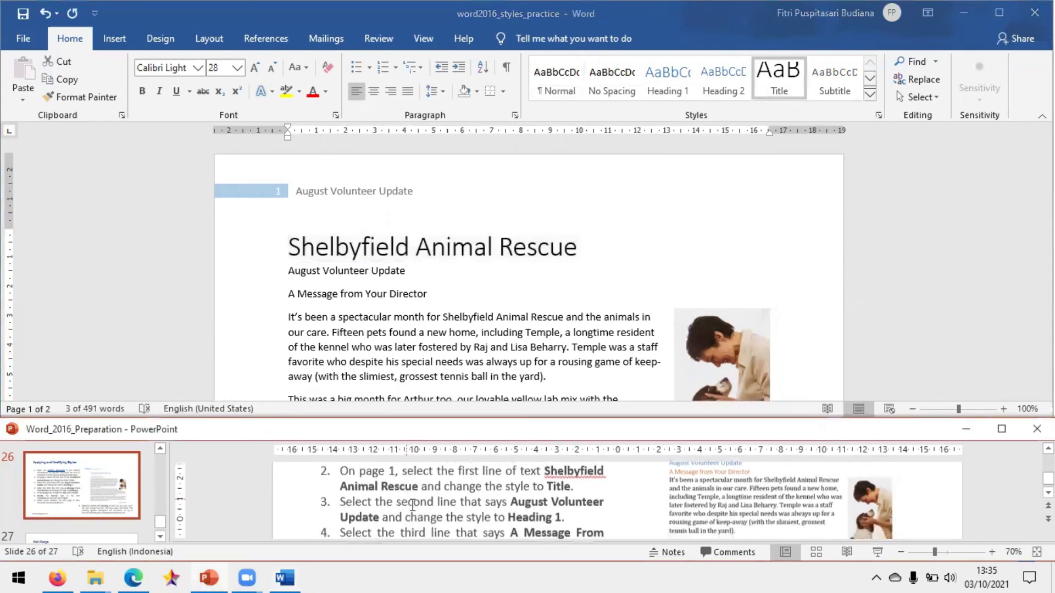
{"action": "left_click", "coordinate": [414, 504]}
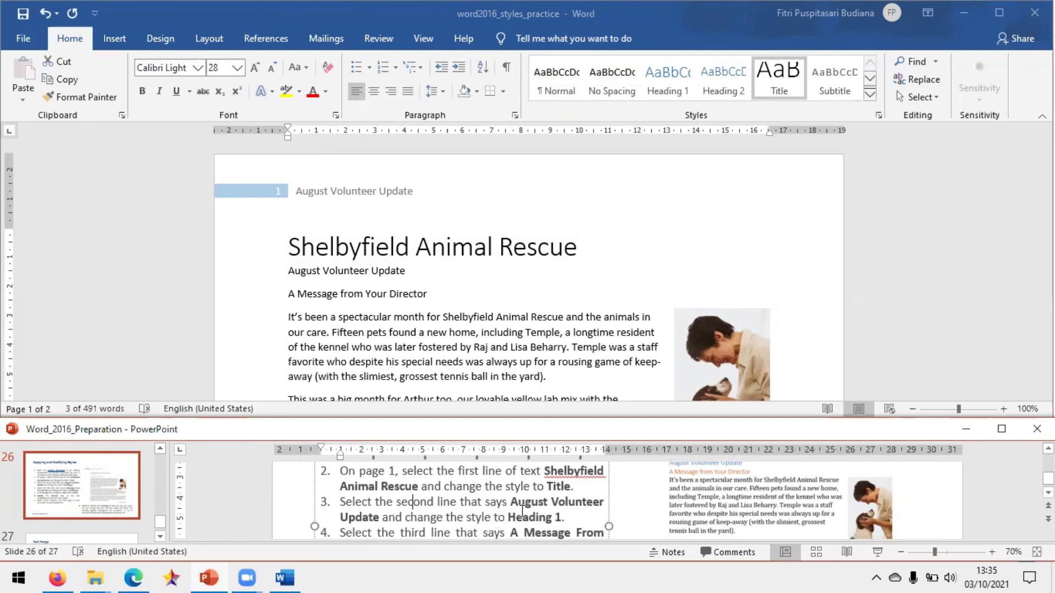
{"action": "left_click", "coordinate": [306, 269]}
{"action": "left_click", "coordinate": [288, 270]}
{"action": "left_click_drag", "start_coordinate": [288, 270], "coordinate": [411, 273]}
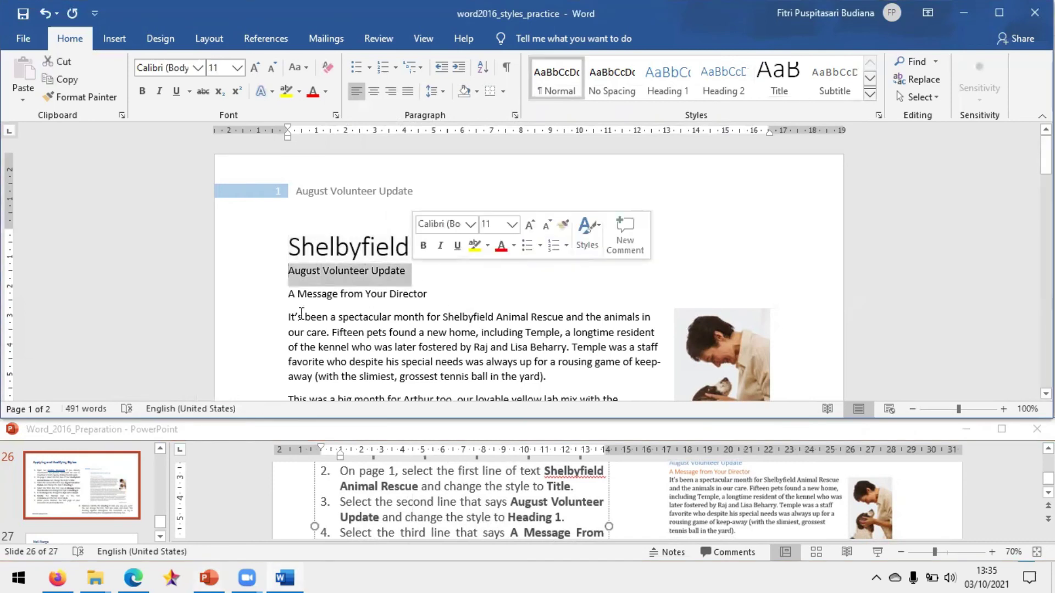
{"action": "left_click", "coordinate": [674, 85]}
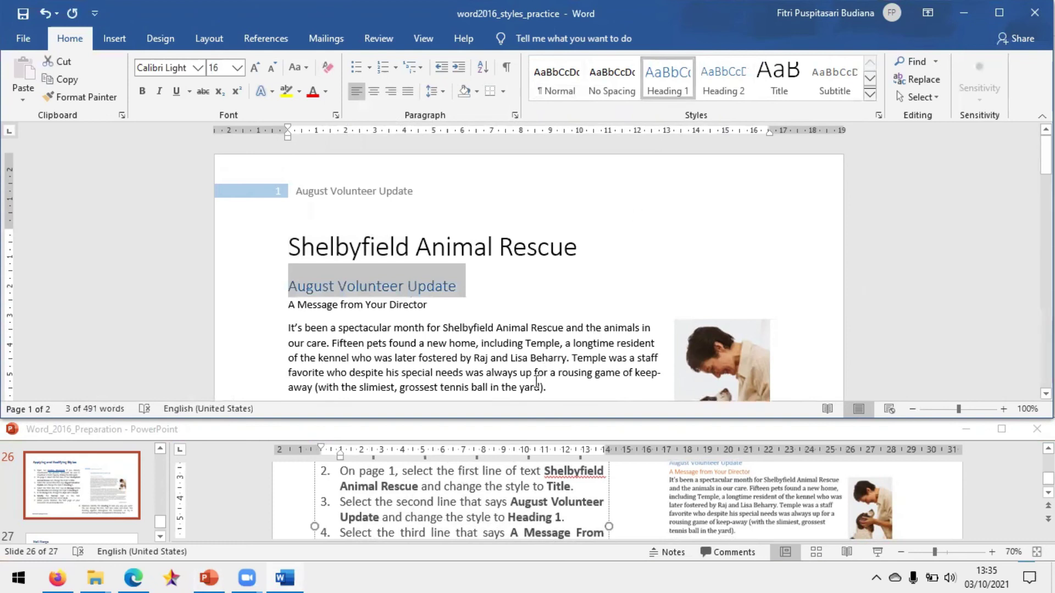
- Following exercise instruction 4, apply the Heading 2 style to the third line, A Message from Your Director
{"action": "scroll", "coordinate": [419, 502], "scroll_direction": "down", "scroll_amount": 2}
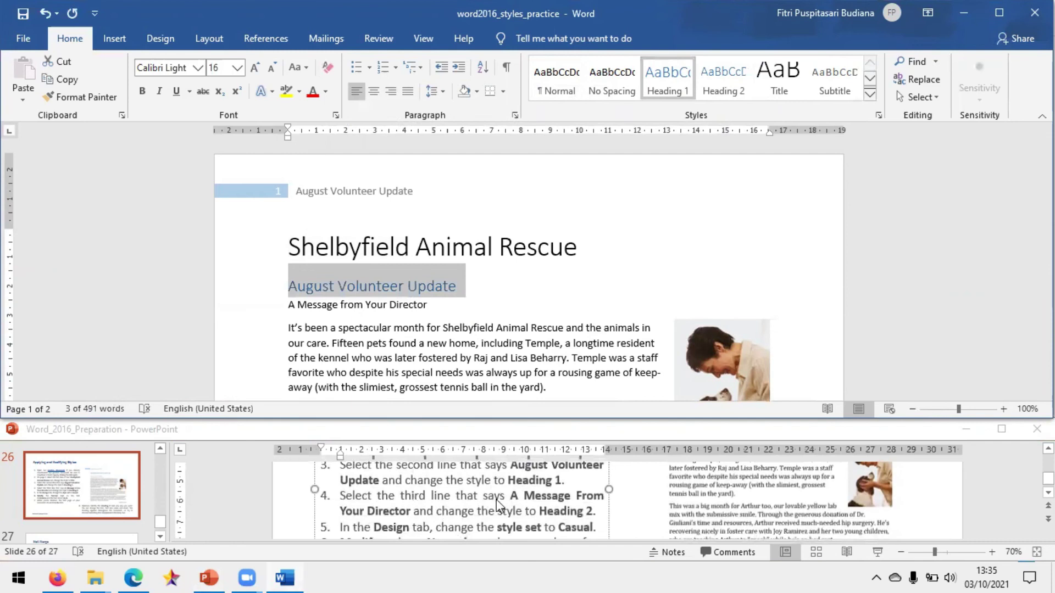
{"action": "left_click", "coordinate": [386, 306]}
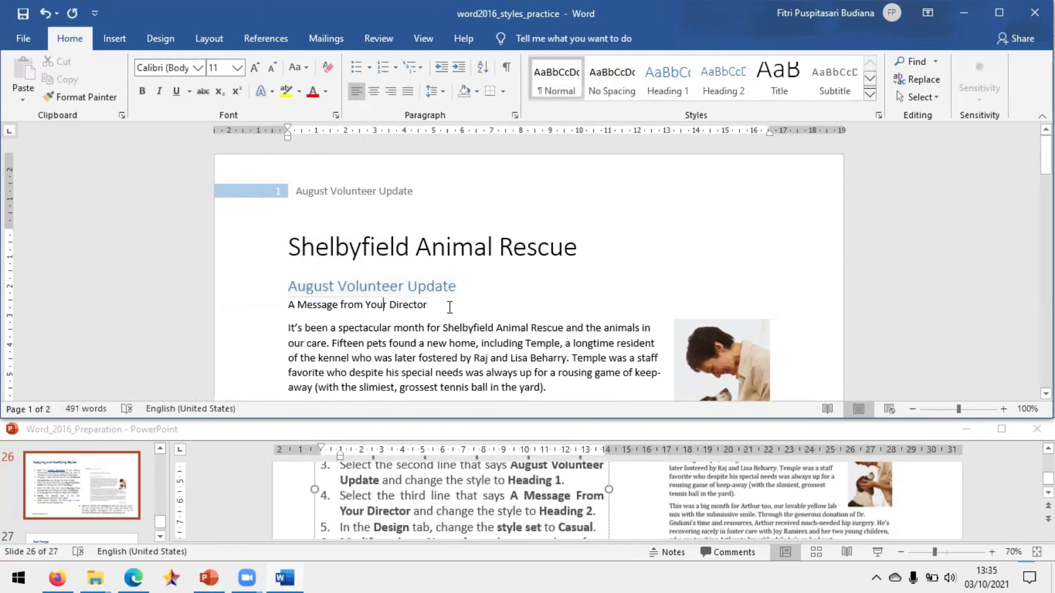
{"action": "left_click", "coordinate": [269, 301]}
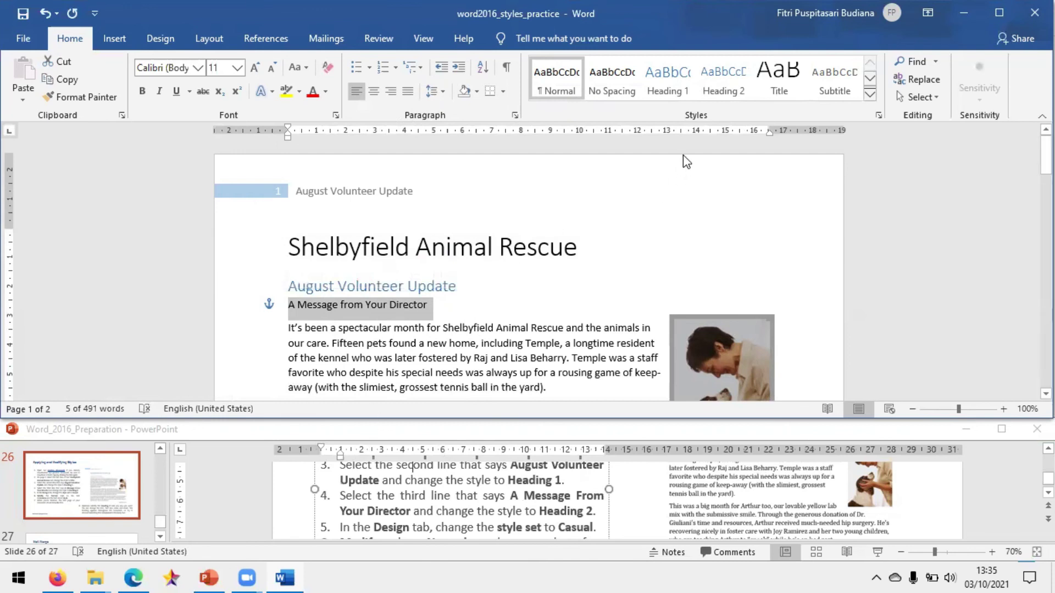
{"action": "left_click", "coordinate": [714, 84]}
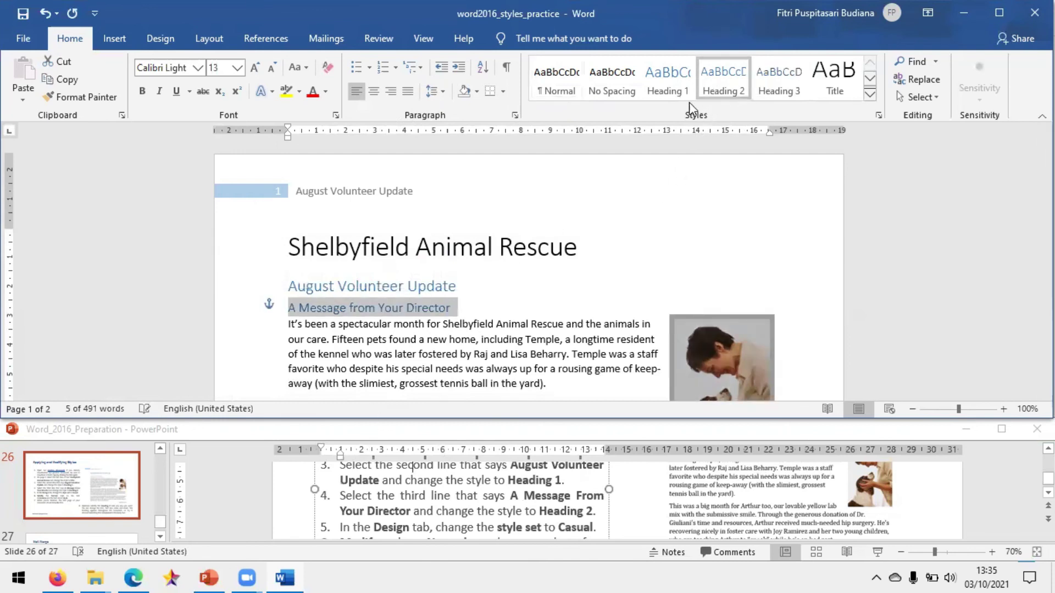
- Following exercise instruction 5, change the document's style set to Casual
{"action": "scroll", "coordinate": [506, 514], "scroll_direction": "down", "scroll_amount": 1}
{"action": "scroll", "coordinate": [503, 512], "scroll_direction": "down", "scroll_amount": 2}
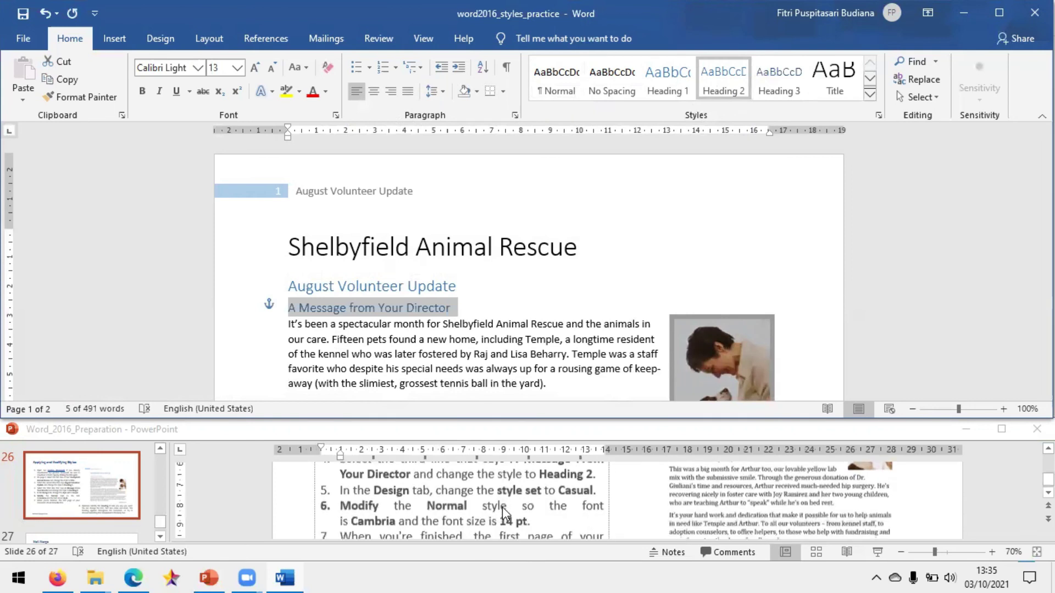
{"action": "left_click", "coordinate": [477, 501]}
{"action": "scroll", "coordinate": [461, 500], "scroll_direction": "up", "scroll_amount": 1}
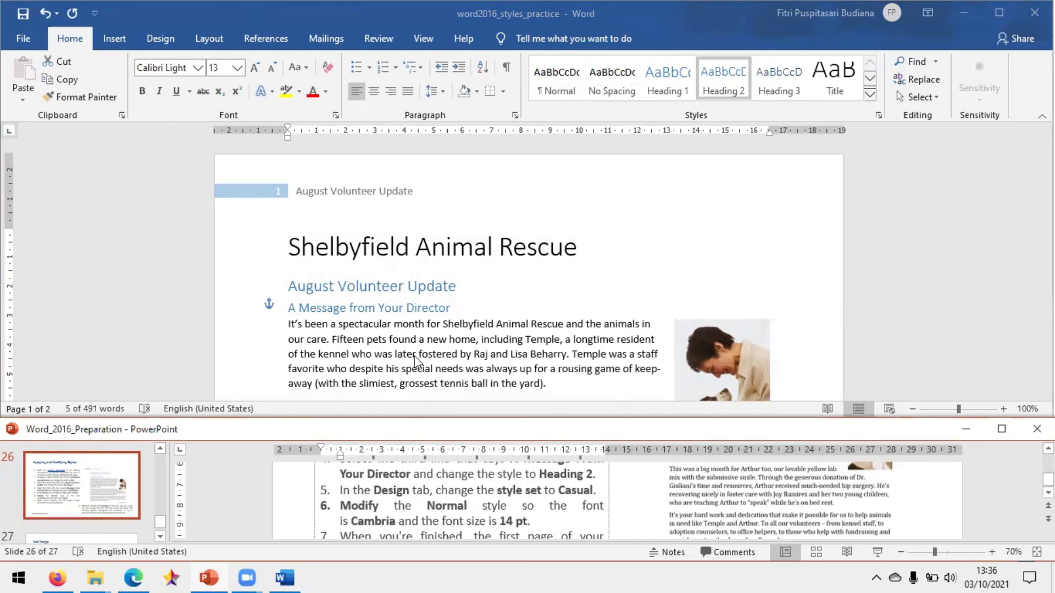
{"action": "triple_click", "coordinate": [474, 306]}
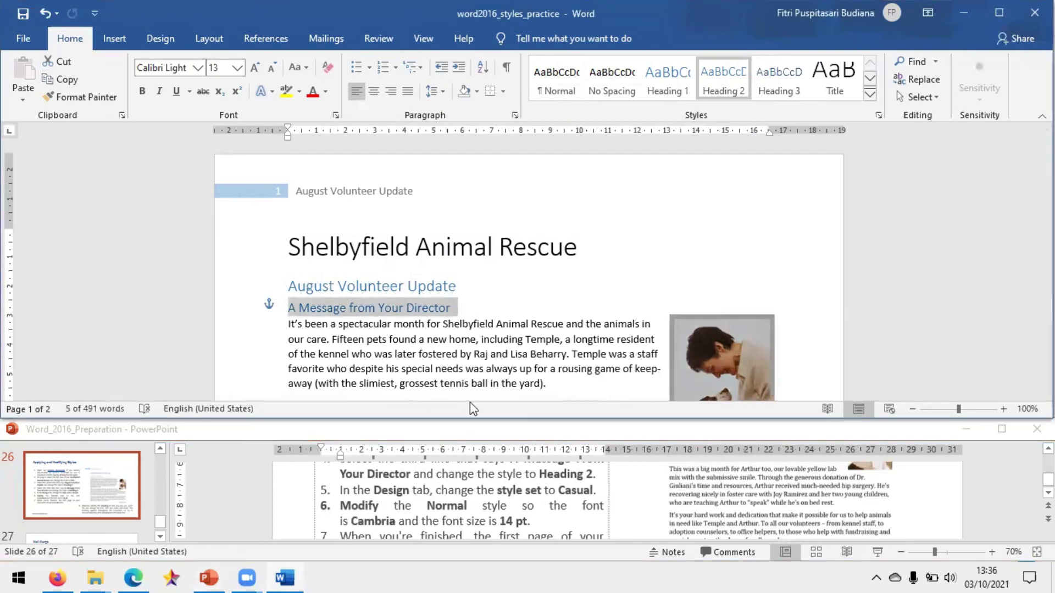
{"action": "left_click", "coordinate": [471, 383]}
{"action": "left_click_drag", "start_coordinate": [291, 308], "coordinate": [450, 322]}
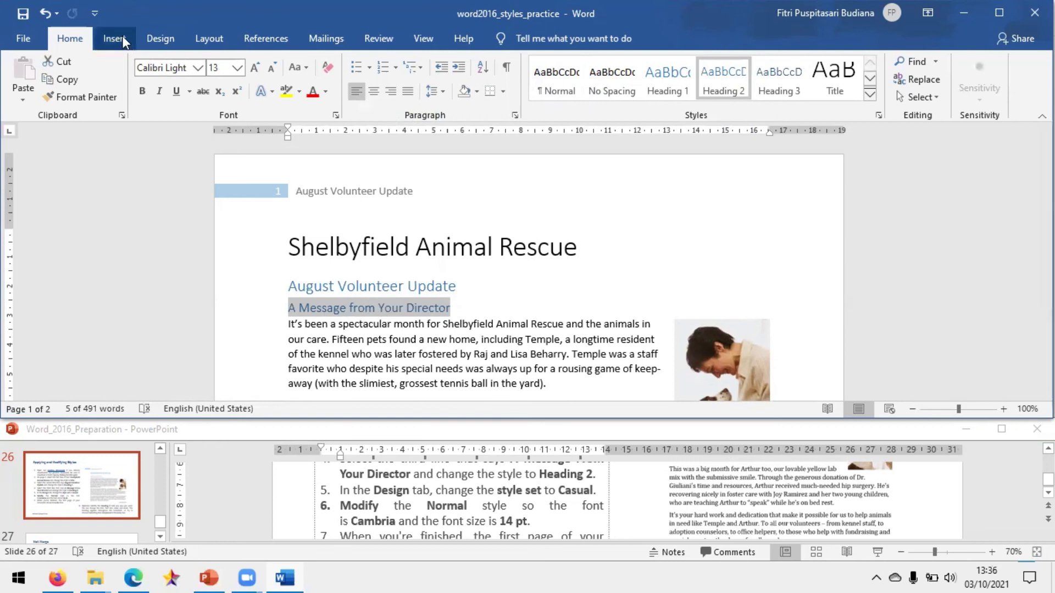
{"action": "left_click", "coordinate": [170, 38]}
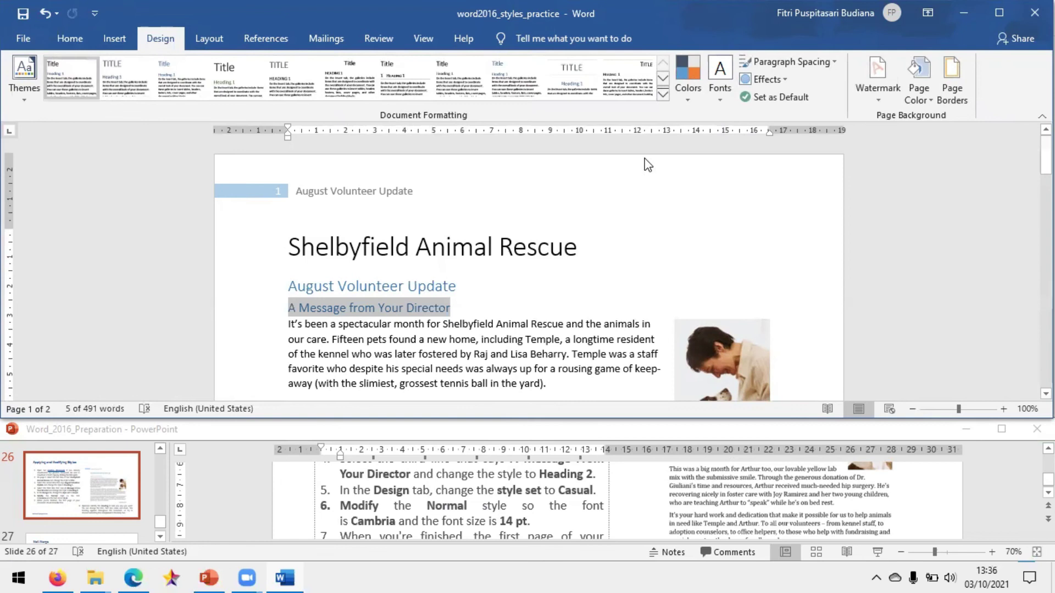
{"action": "left_click", "coordinate": [663, 94]}
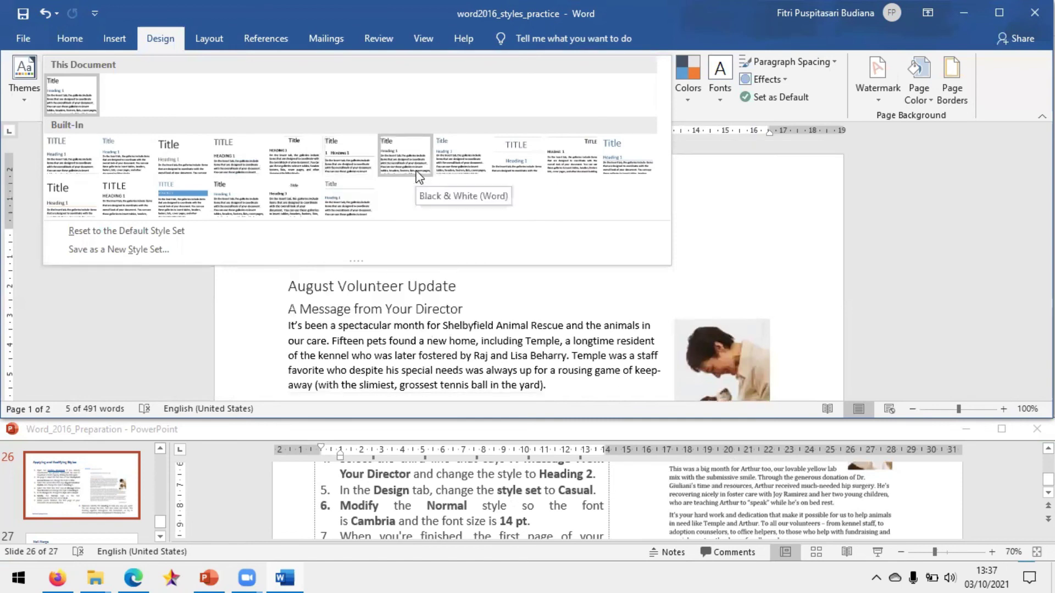
{"action": "left_click", "coordinate": [466, 152]}
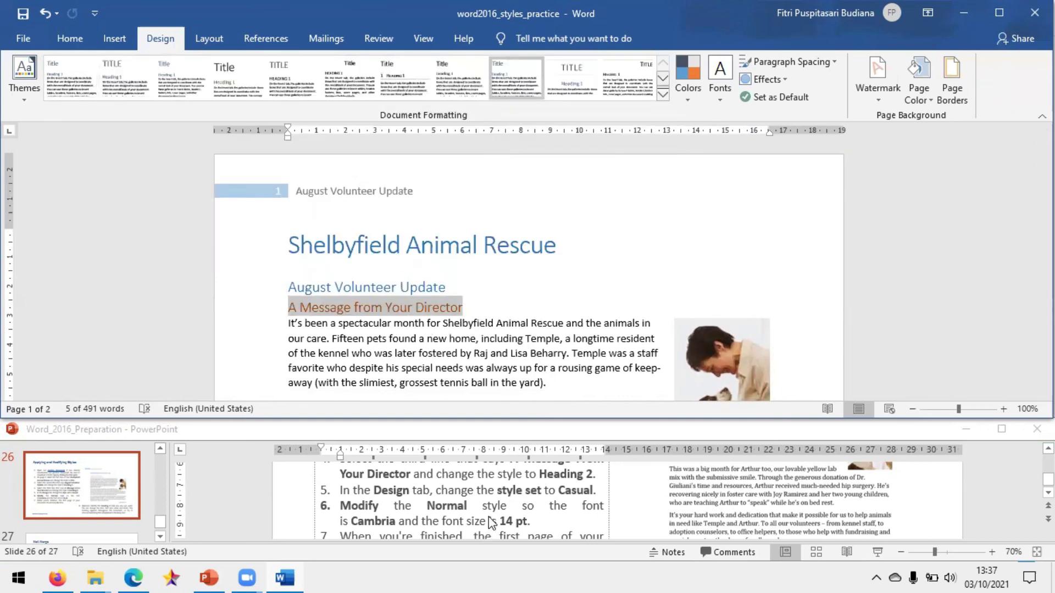
- Following exercise instruction 6, set the director's message body text, through its signature line, to Cambria at 14 pt
{"action": "scroll", "coordinate": [489, 524], "scroll_direction": "down", "scroll_amount": 1}
{"action": "left_click", "coordinate": [380, 496]}
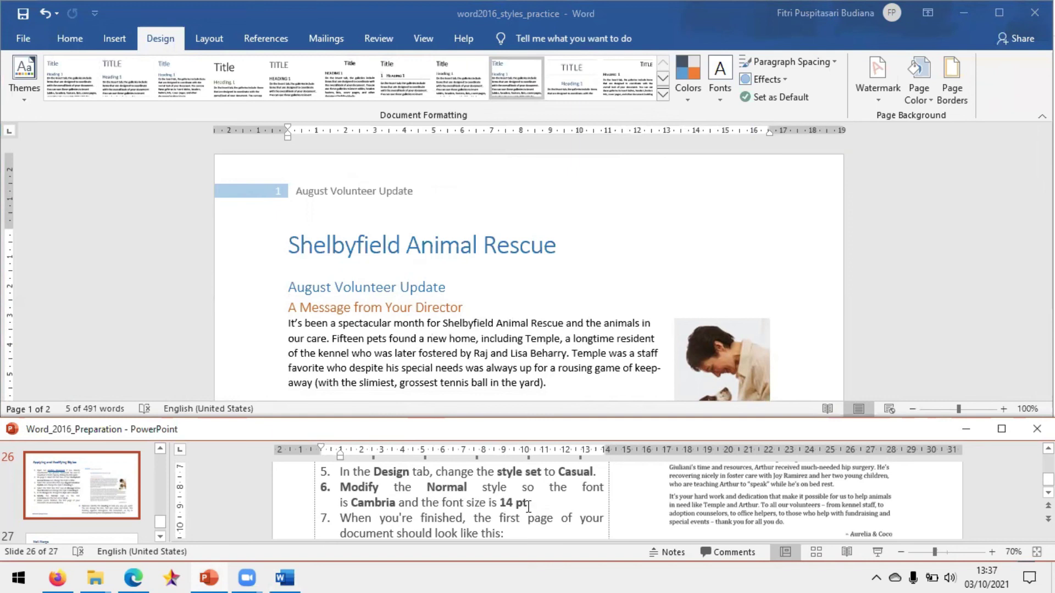
{"action": "left_click", "coordinate": [317, 339]}
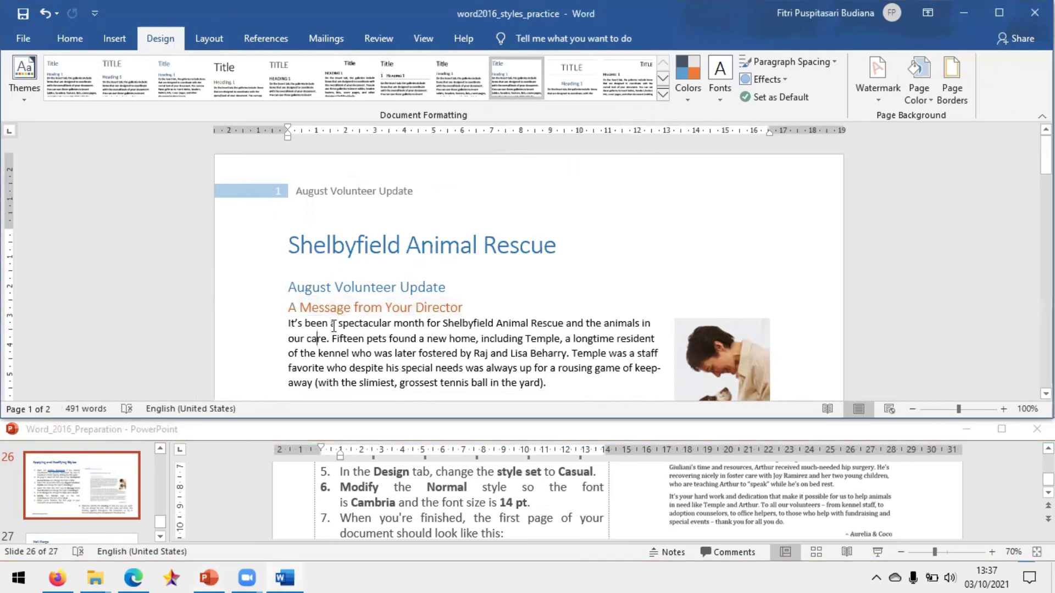
{"action": "left_click", "coordinate": [78, 37]}
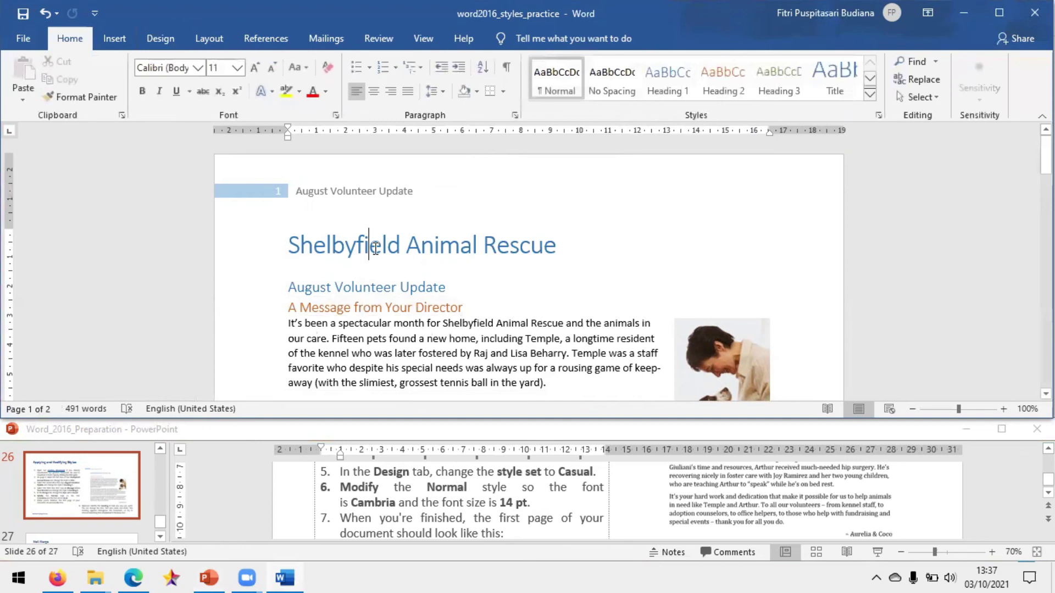
{"action": "left_click", "coordinate": [369, 291]}
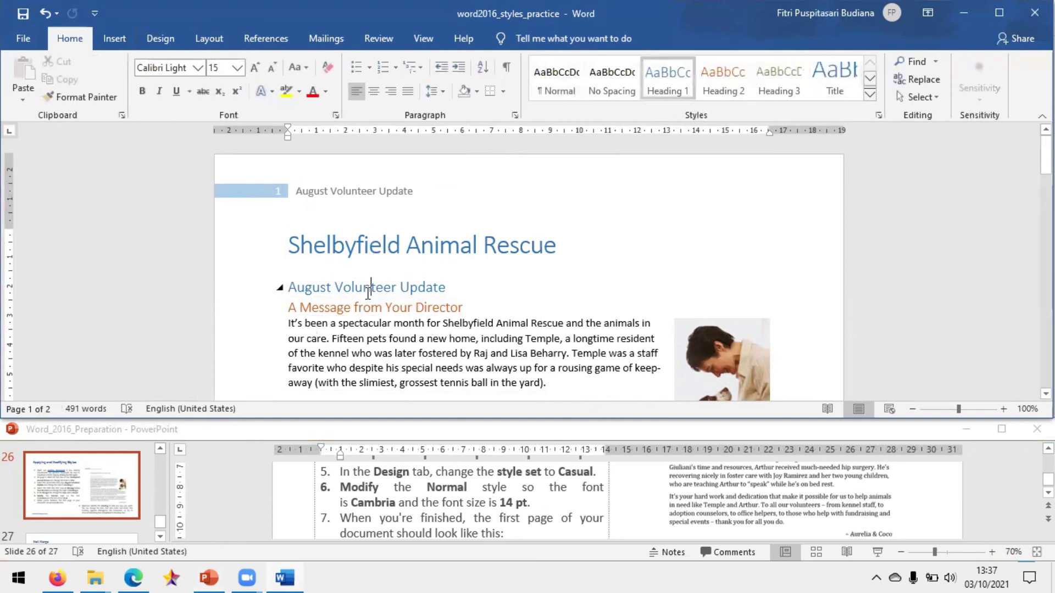
{"action": "left_click", "coordinate": [352, 308]}
{"action": "left_click", "coordinate": [361, 354]}
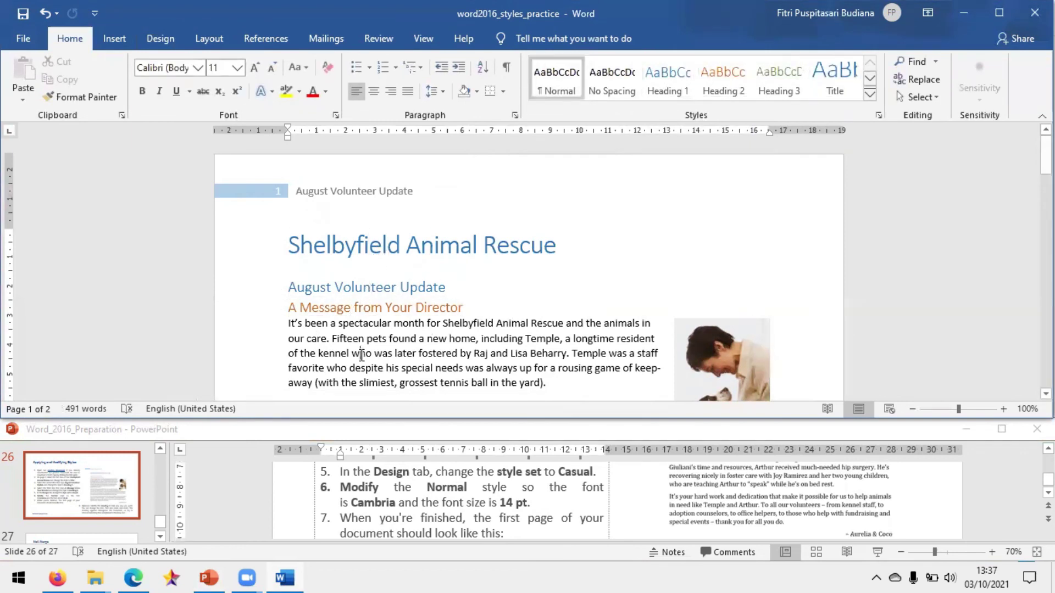
{"action": "scroll", "coordinate": [363, 348], "scroll_direction": "down", "scroll_amount": 3}
{"action": "left_click_drag", "start_coordinate": [280, 176], "coordinate": [773, 309]}
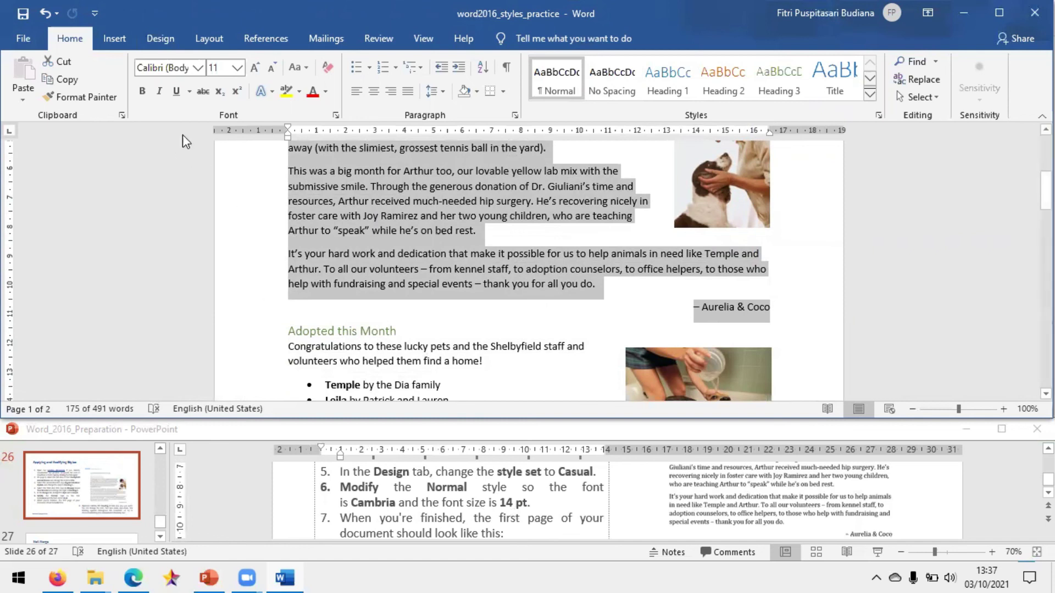
{"action": "left_click", "coordinate": [197, 67]}
{"action": "left_click", "coordinate": [185, 158]}
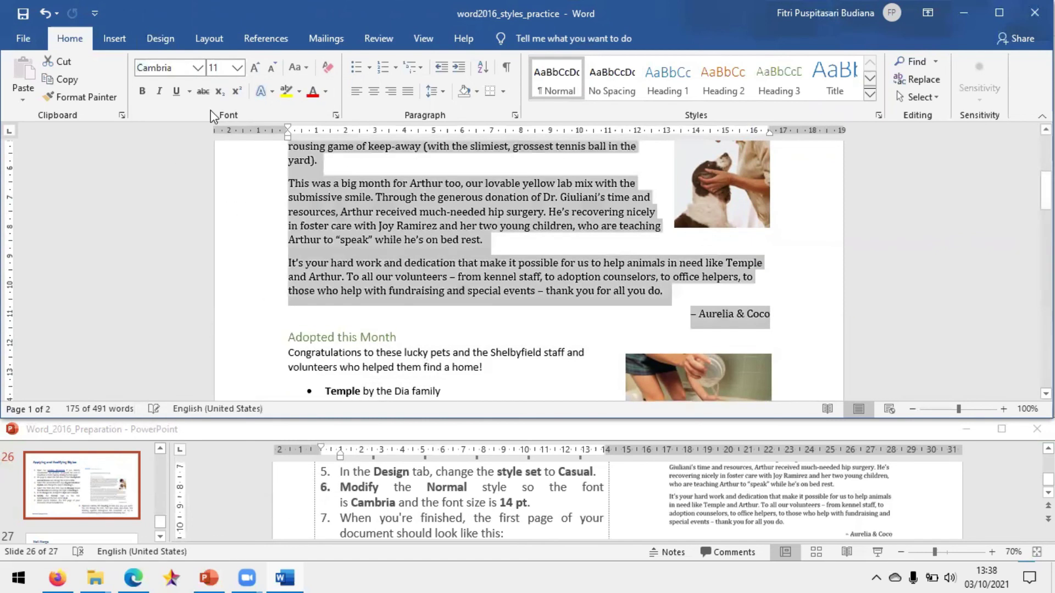
{"action": "left_click", "coordinate": [238, 67]}
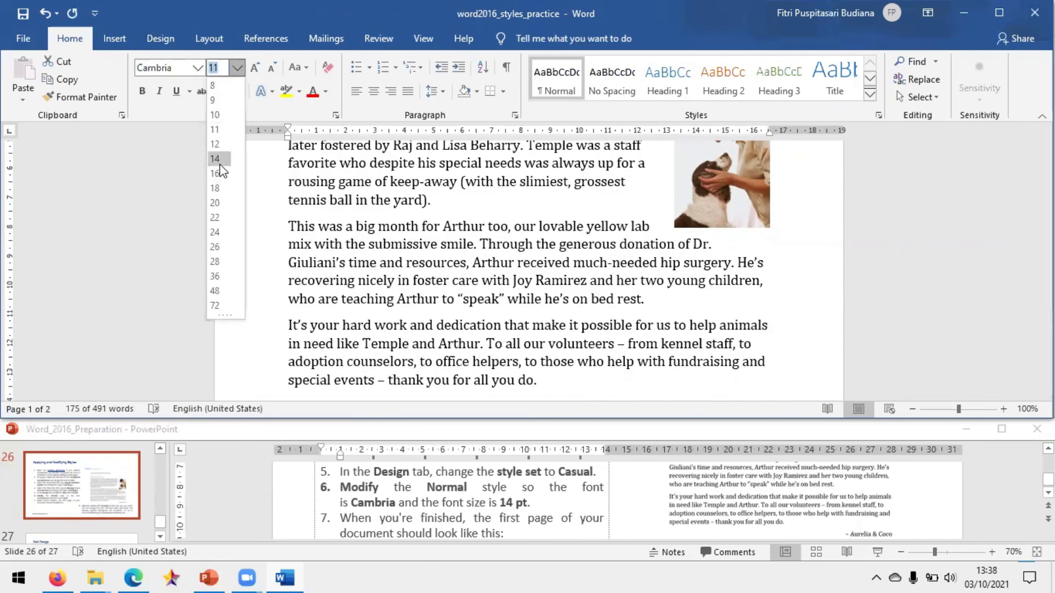
{"action": "left_click", "coordinate": [215, 159]}
{"action": "scroll", "coordinate": [453, 286], "scroll_direction": "up", "scroll_amount": 3}
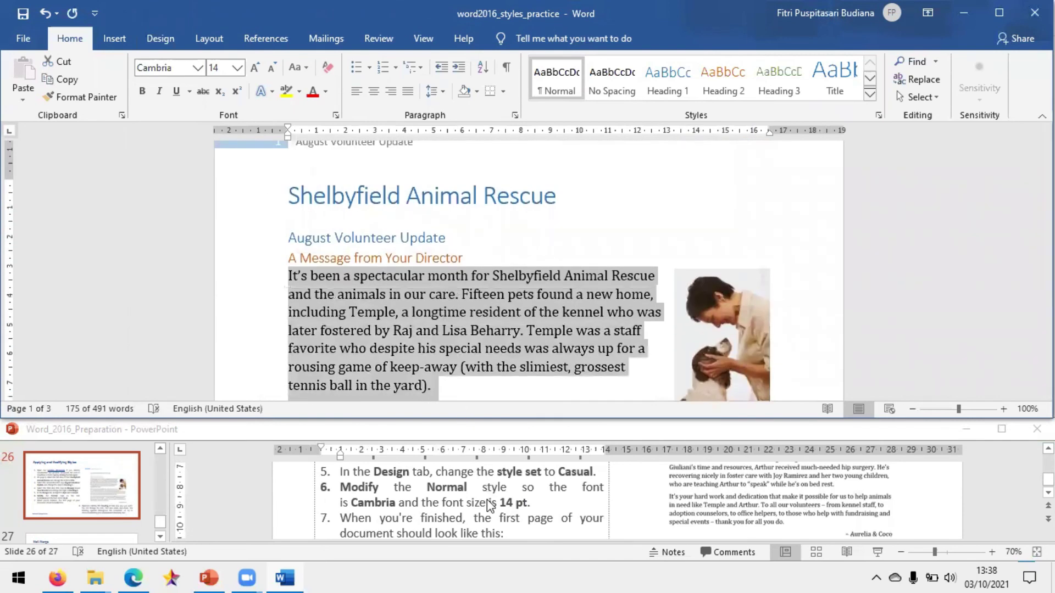
- Read the remaining exercise instructions and compare the formatted first page with the sample picture on the slide
{"action": "scroll", "coordinate": [487, 508], "scroll_direction": "down", "scroll_amount": 2}
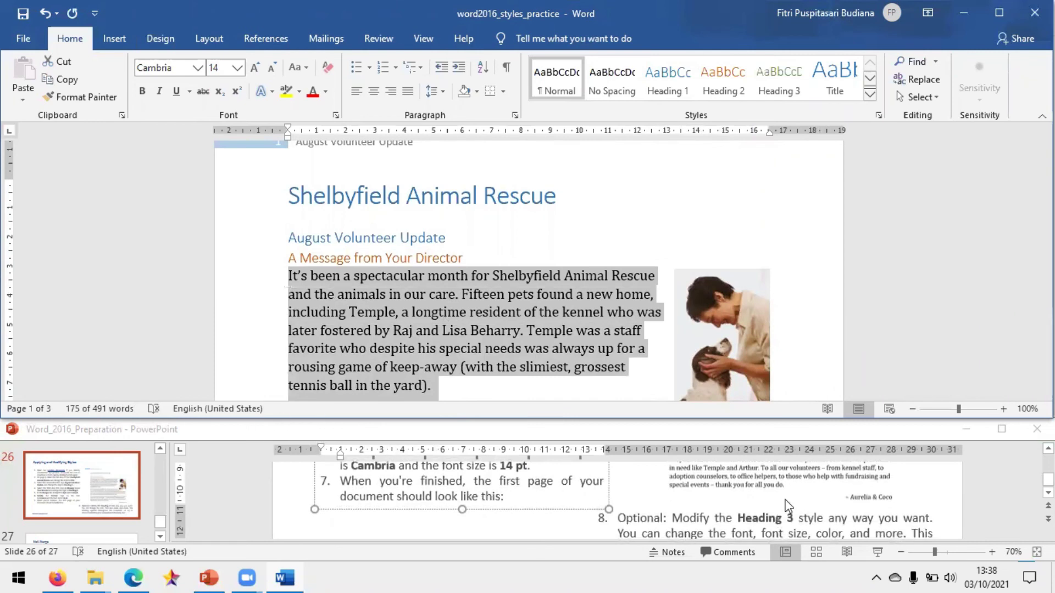
{"action": "left_click", "coordinate": [794, 518]}
{"action": "scroll", "coordinate": [793, 518], "scroll_direction": "up", "scroll_amount": 8}
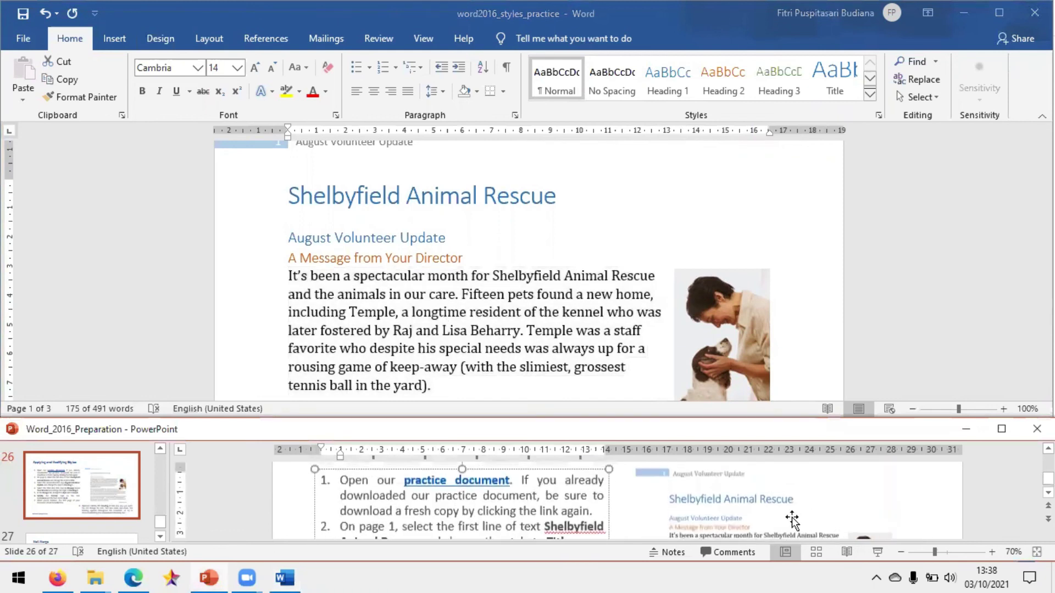
{"action": "scroll", "coordinate": [792, 519], "scroll_direction": "down", "scroll_amount": 1}
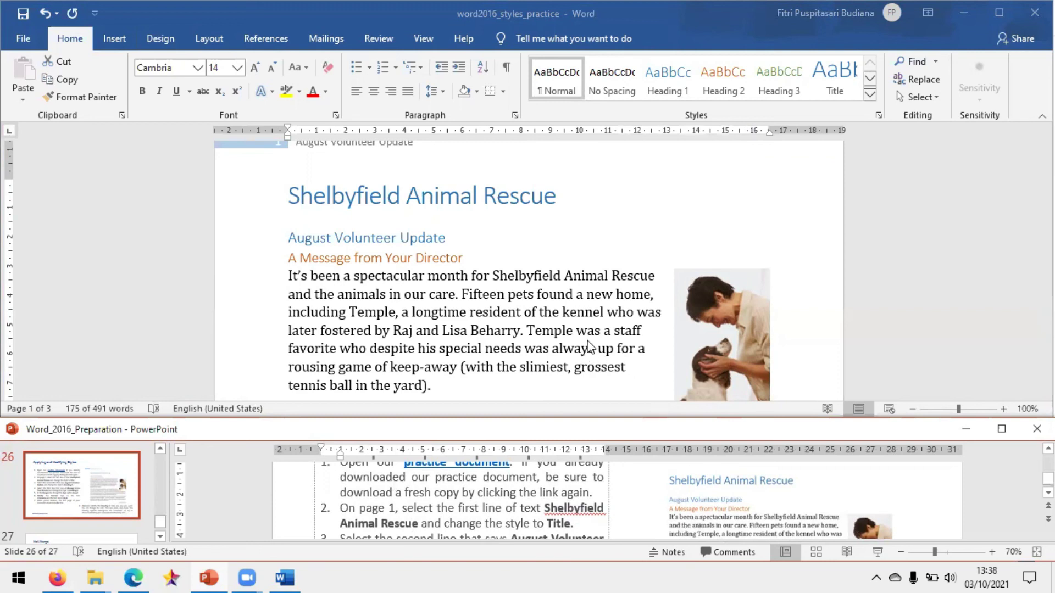
{"action": "scroll", "coordinate": [570, 537], "scroll_direction": "down", "scroll_amount": 2}
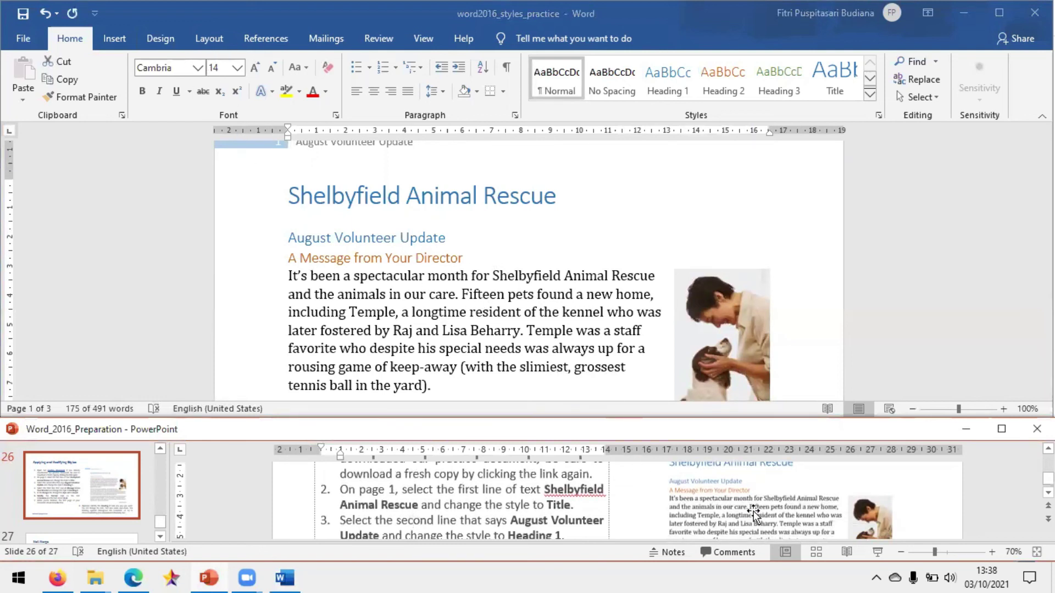
{"action": "scroll", "coordinate": [747, 527], "scroll_direction": "down", "scroll_amount": 3}
{"action": "scroll", "coordinate": [747, 525], "scroll_direction": "up", "scroll_amount": 3}
{"action": "scroll", "coordinate": [83, 483], "scroll_direction": "down", "scroll_amount": 2}
- Show the Mail Merge exercise on slide 27 and close word2016_styles_practice without saving the changes
{"action": "left_click", "coordinate": [61, 479]}
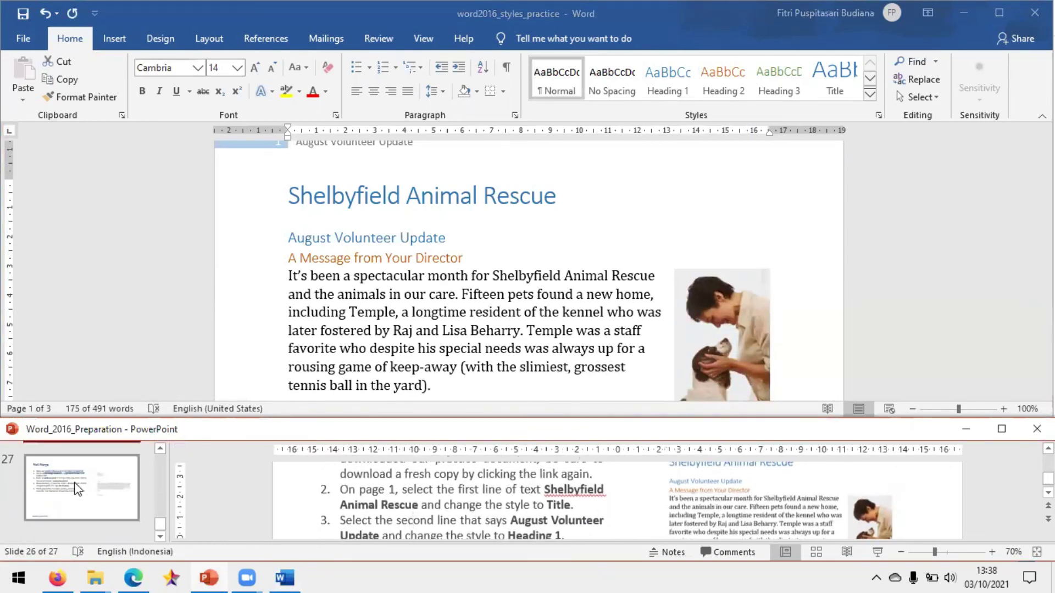
{"action": "left_click", "coordinate": [391, 489]}
{"action": "scroll", "coordinate": [391, 490], "scroll_direction": "up", "scroll_amount": 8}
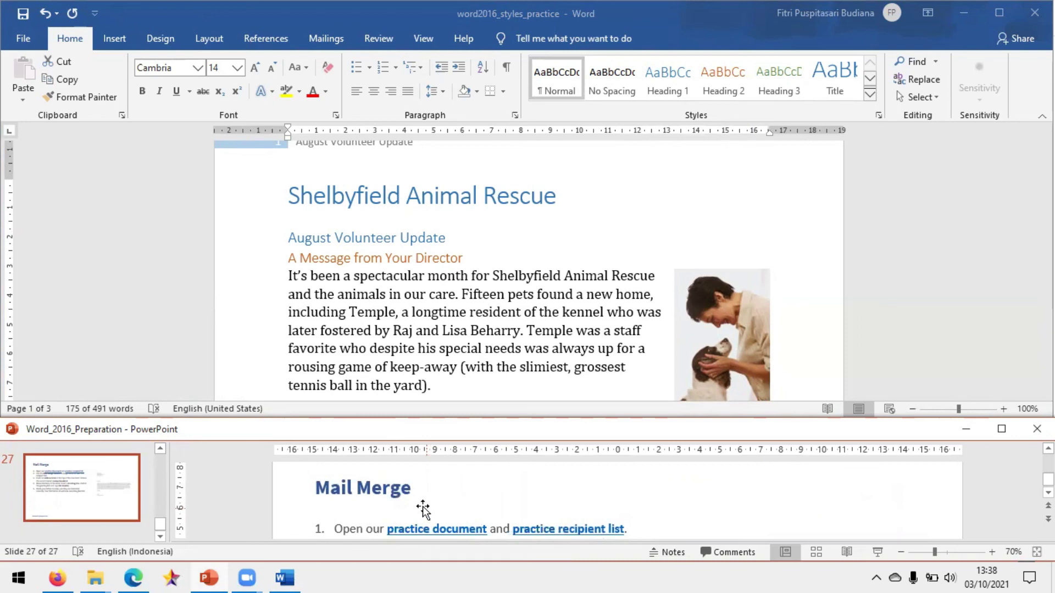
{"action": "left_click", "coordinate": [1035, 12]}
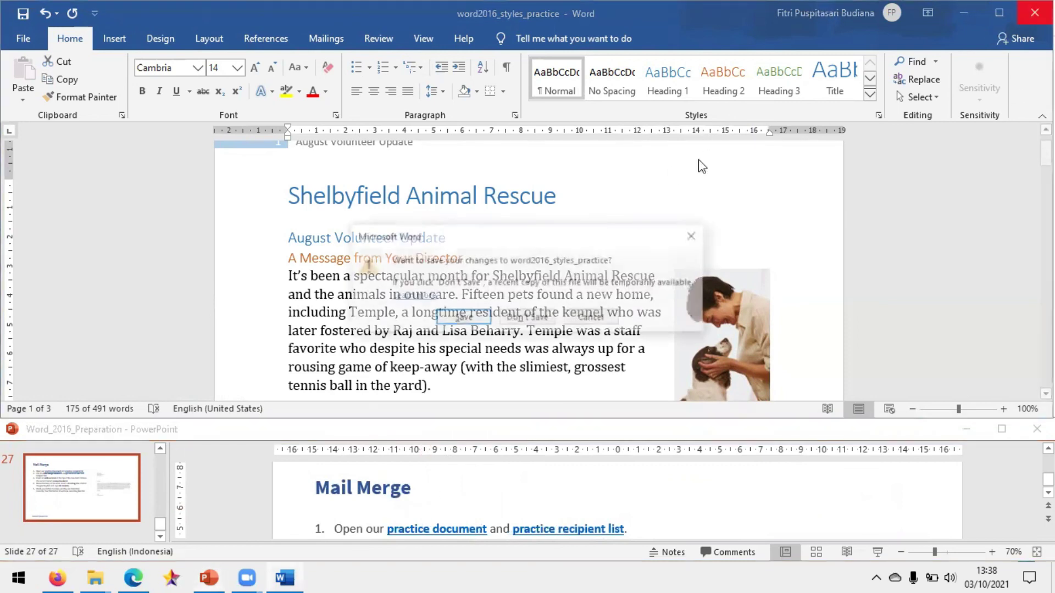
{"action": "left_click", "coordinate": [530, 320]}
- Open the word2016_mailmerge_practice recipient workbook and Word letter from the Pertemuan 2 folder, placing the letter window above the instructions area
{"action": "scroll", "coordinate": [468, 518], "scroll_direction": "down", "scroll_amount": 2}
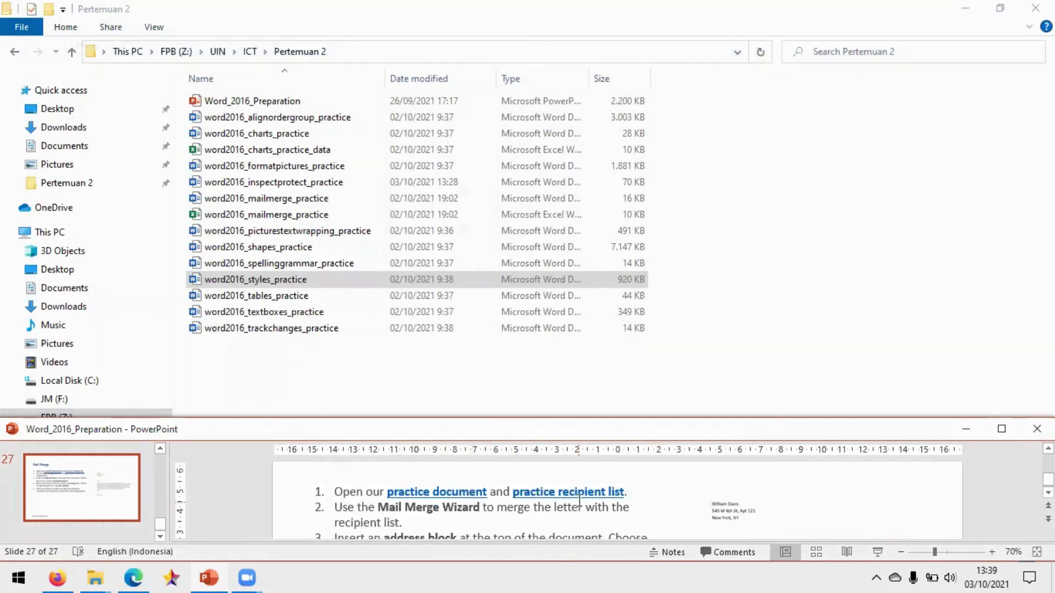
{"action": "left_click", "coordinate": [414, 365]}
{"action": "double_click", "coordinate": [303, 214]}
{"action": "double_click", "coordinate": [311, 200]}
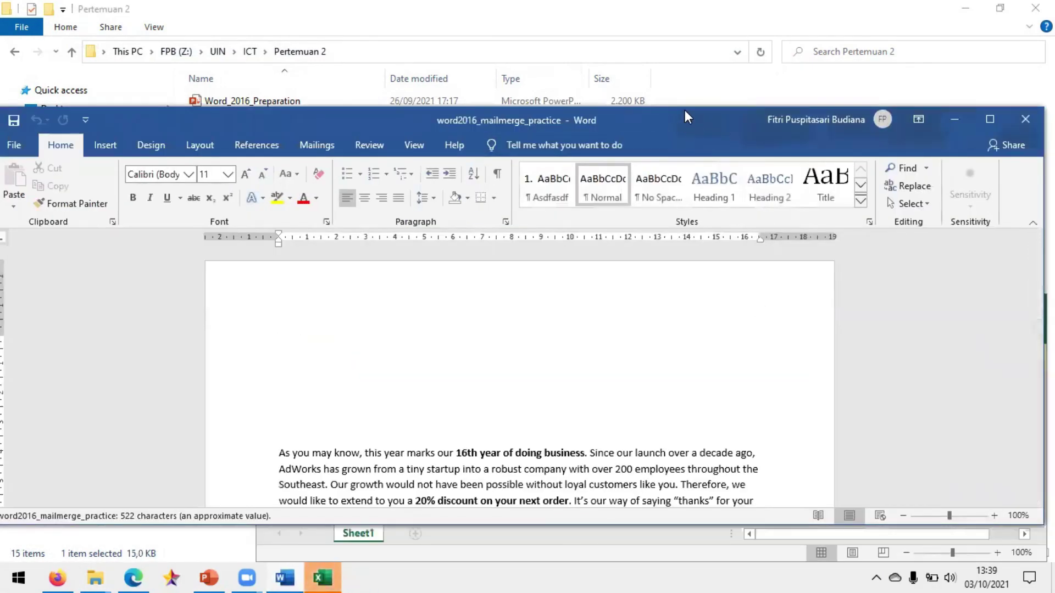
{"action": "left_click_drag", "start_coordinate": [685, 111], "coordinate": [693, 4]}
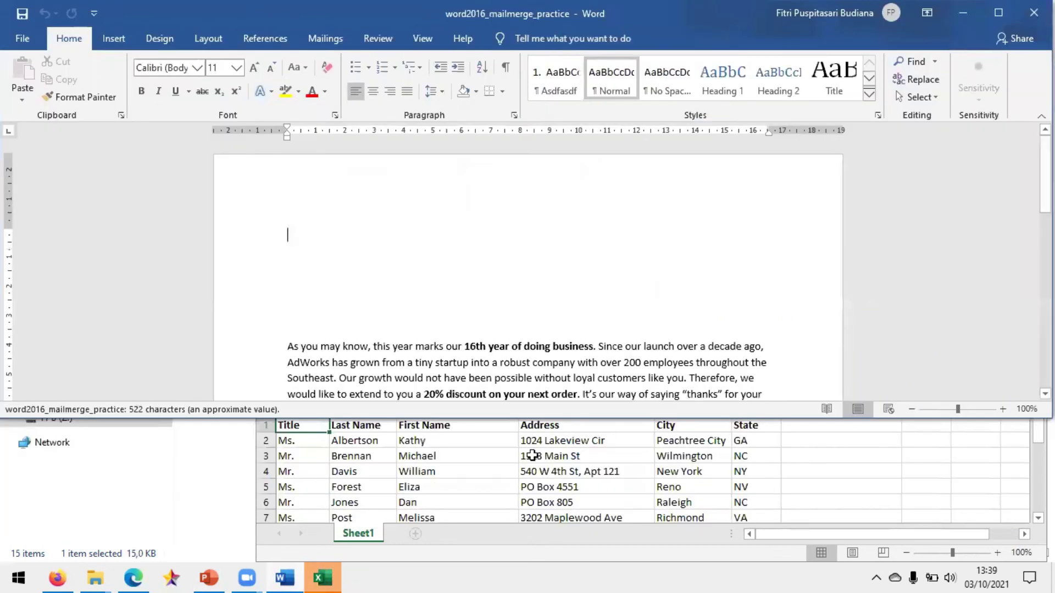
- Look through the recipient list in Excel, minimize the workbook, and bring the Mail Merge instructions back into view
{"action": "left_click", "coordinate": [539, 500]}
{"action": "scroll", "coordinate": [592, 486], "scroll_direction": "down", "scroll_amount": 3}
{"action": "scroll", "coordinate": [592, 486], "scroll_direction": "up", "scroll_amount": 3}
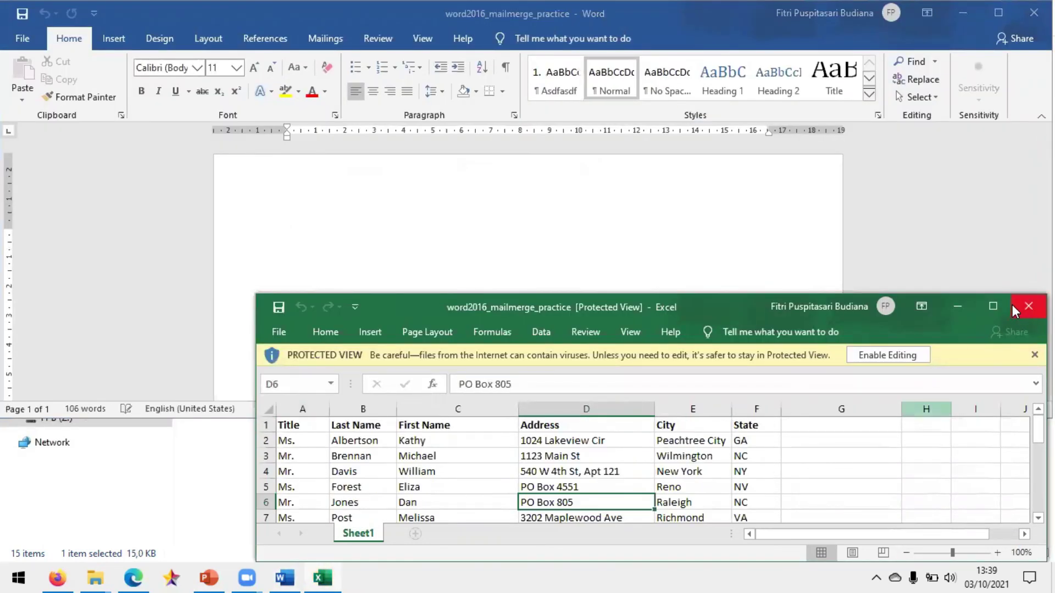
{"action": "left_click", "coordinate": [970, 308]}
{"action": "left_click", "coordinate": [210, 577]}
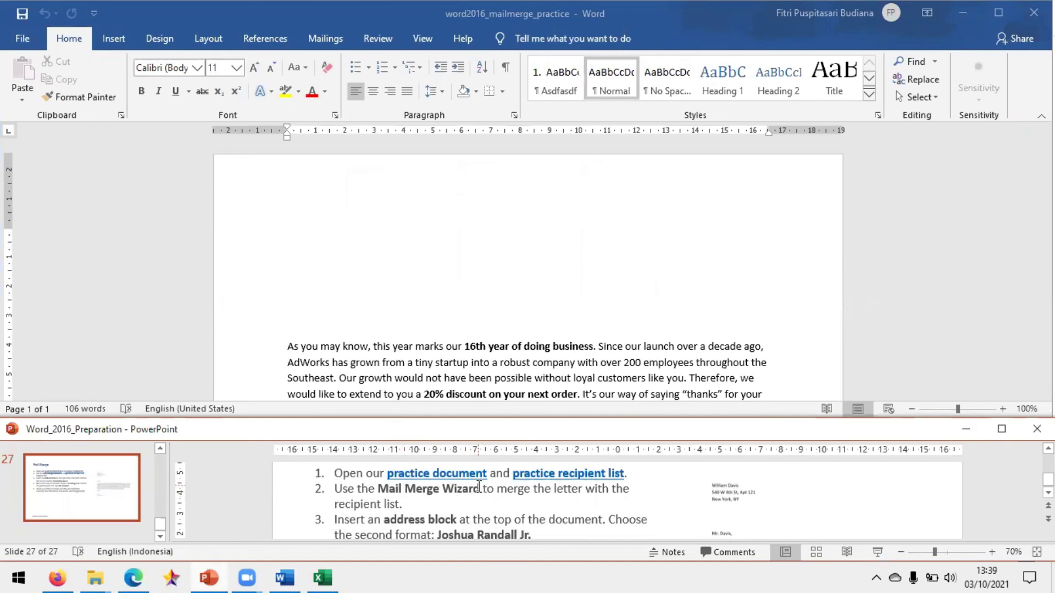
- Following exercise instruction 2, start the Step-by-Step Mail Merge Wizard in the practice letter
{"action": "left_click", "coordinate": [446, 344]}
{"action": "left_click", "coordinate": [384, 41]}
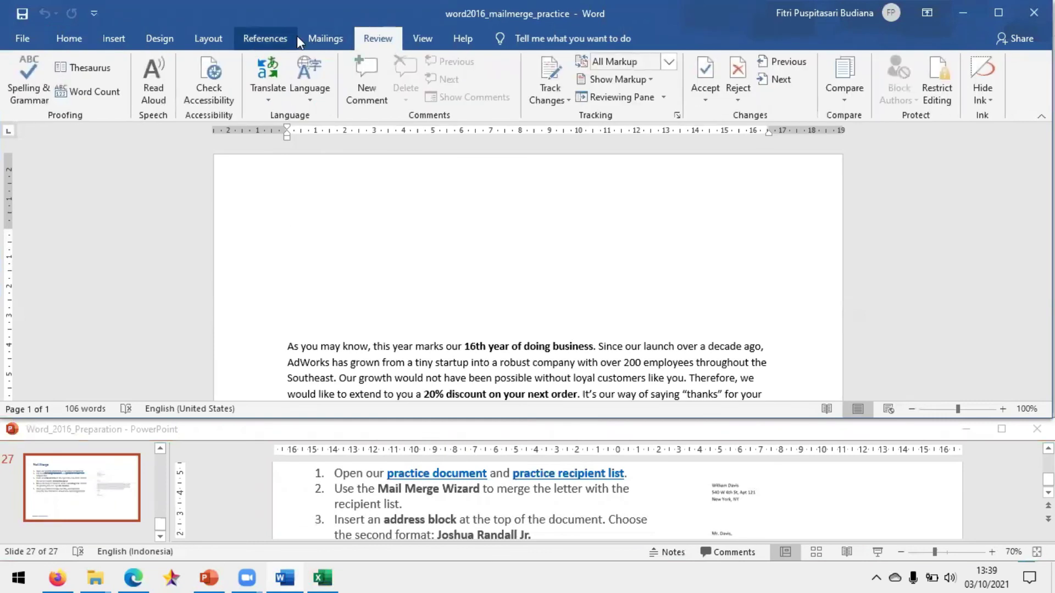
{"action": "left_click", "coordinate": [327, 40]}
{"action": "left_click", "coordinate": [126, 99]}
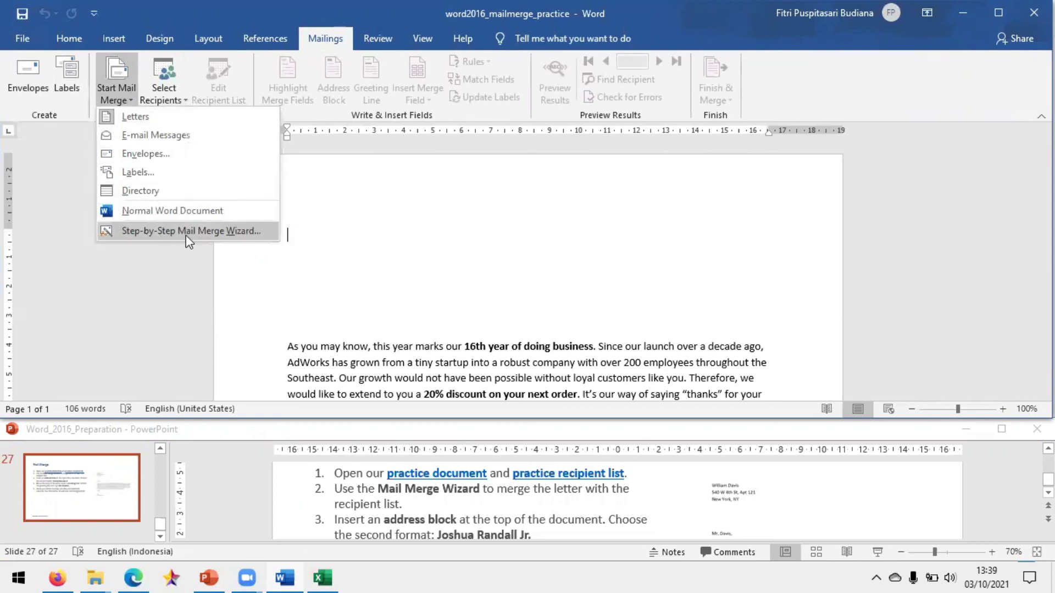
{"action": "left_click", "coordinate": [242, 231]}
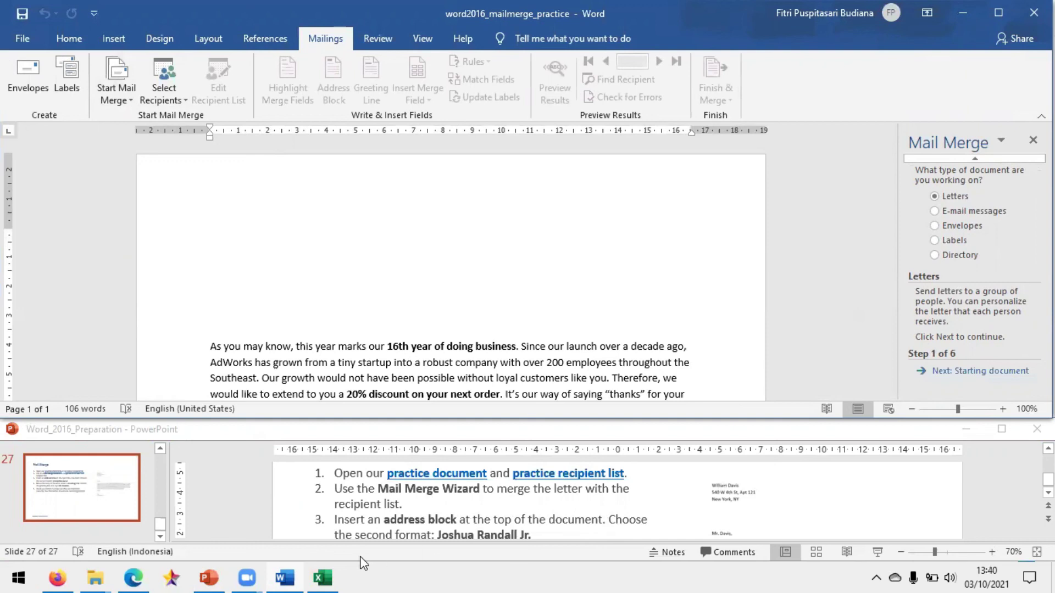
{"action": "scroll", "coordinate": [395, 518], "scroll_direction": "down", "scroll_amount": 1}
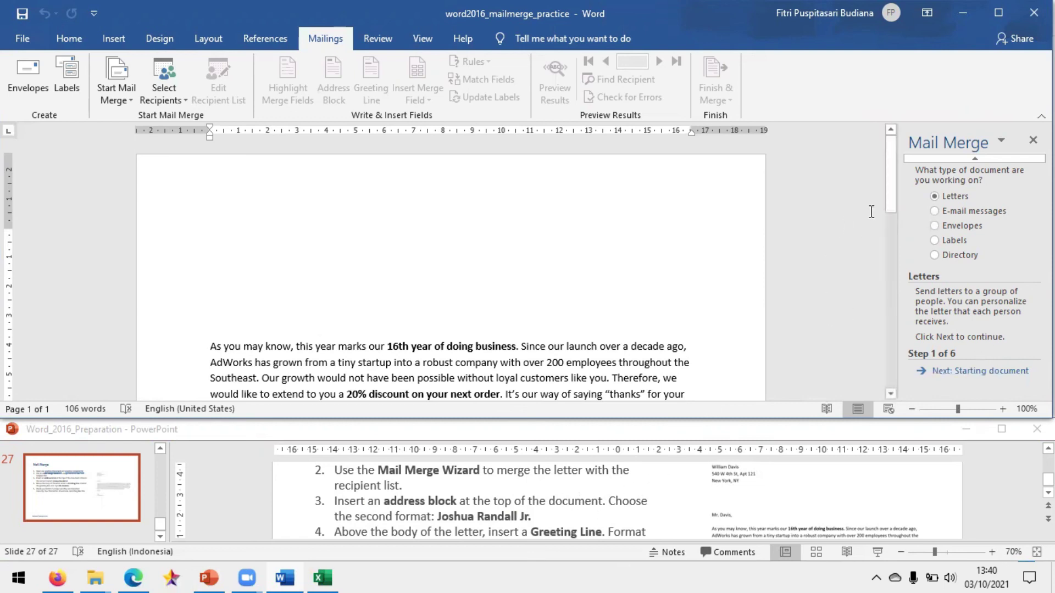
{"action": "left_click", "coordinate": [167, 103]}
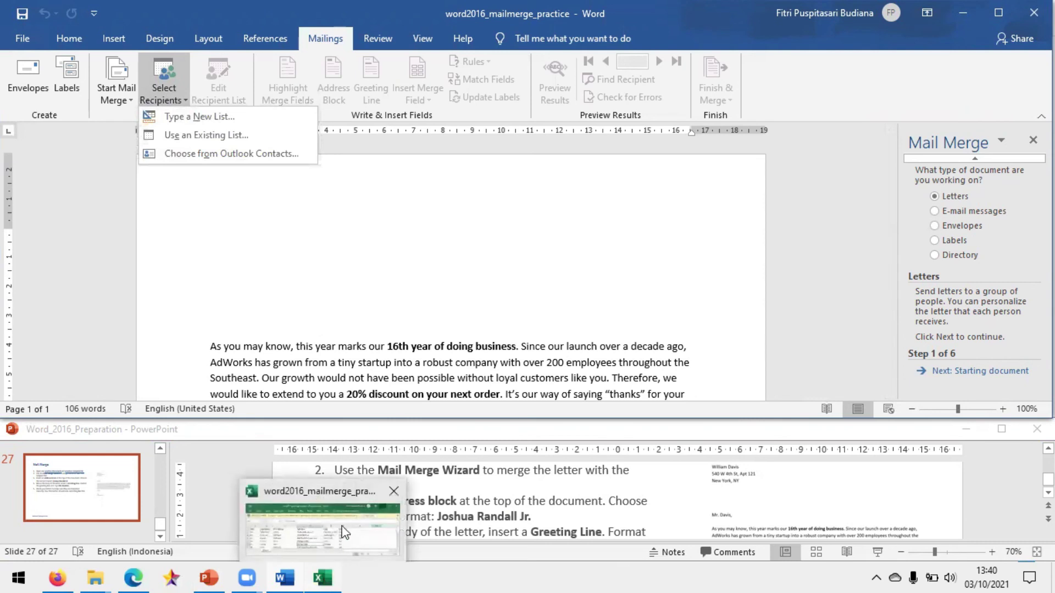
{"action": "left_click", "coordinate": [463, 361]}
{"action": "left_click", "coordinate": [435, 519]}
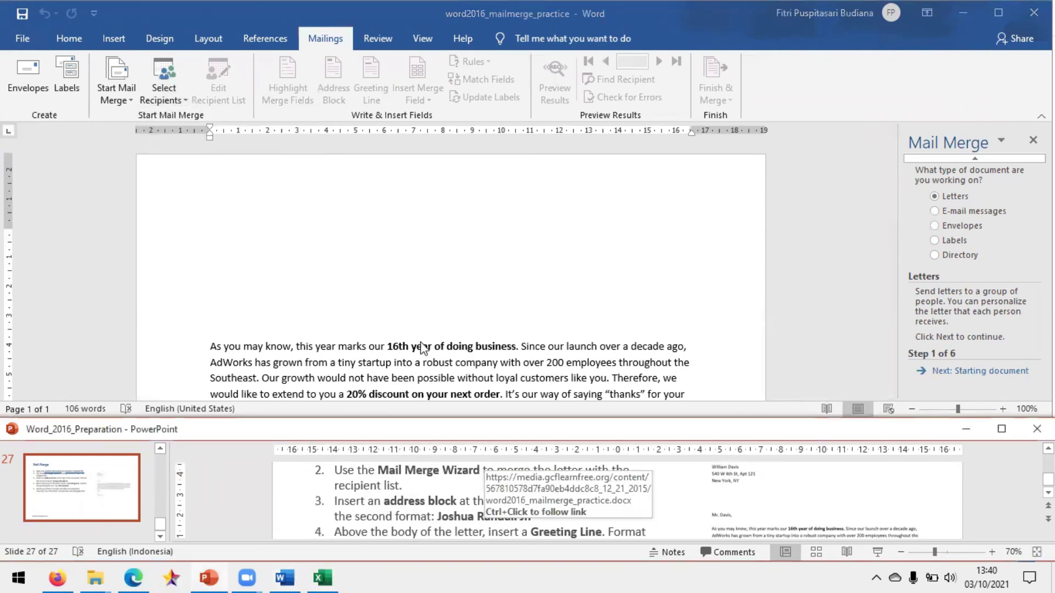
{"action": "left_click", "coordinate": [121, 102]}
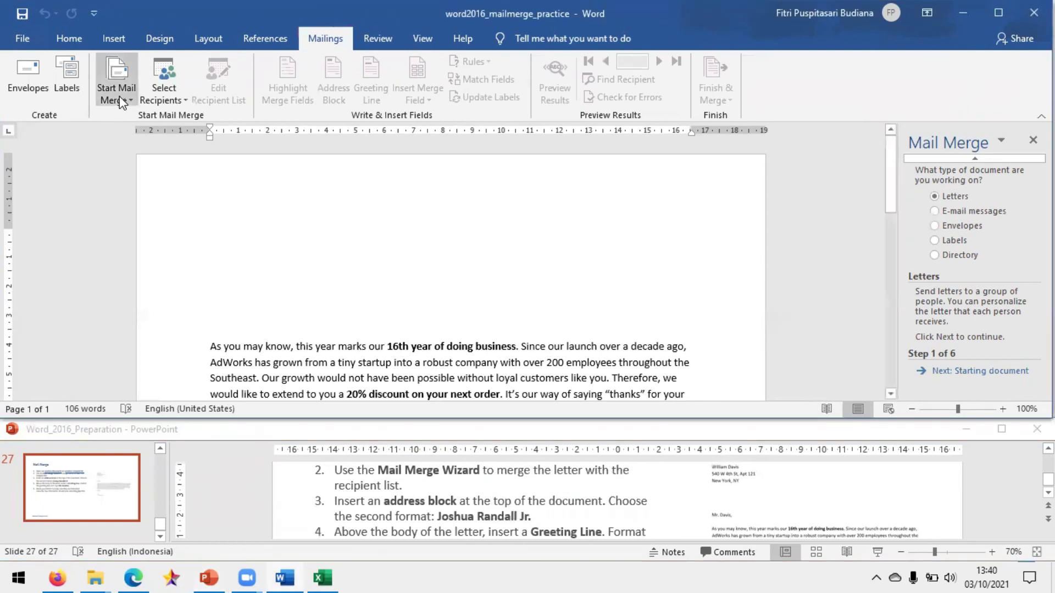
- Advance the wizard to recipient selection, keeping Letters as the document type and the current document as the starting document
{"action": "left_click", "coordinate": [121, 100]}
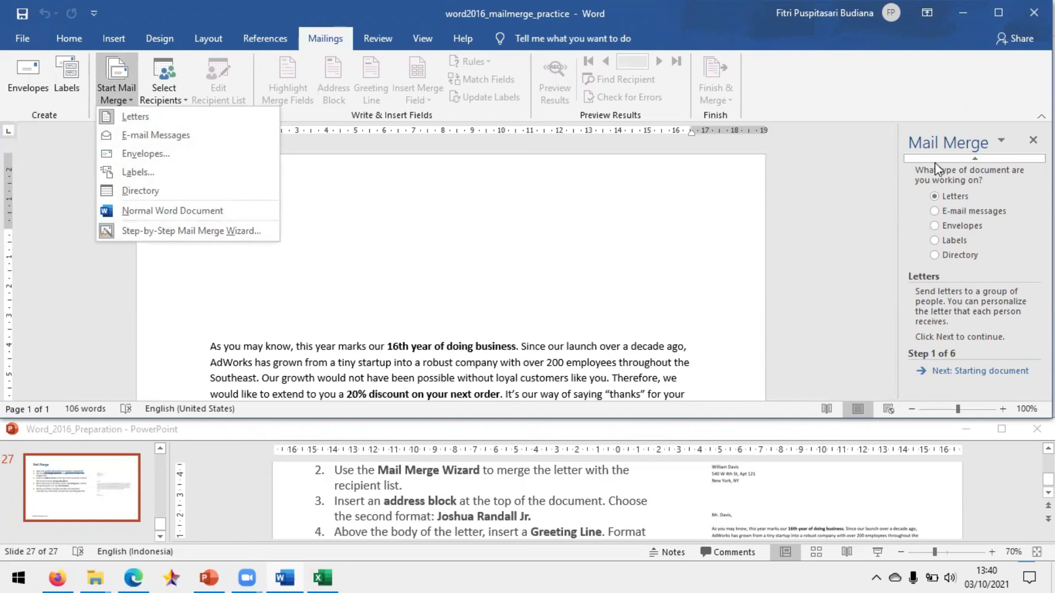
{"action": "left_click", "coordinate": [672, 264]}
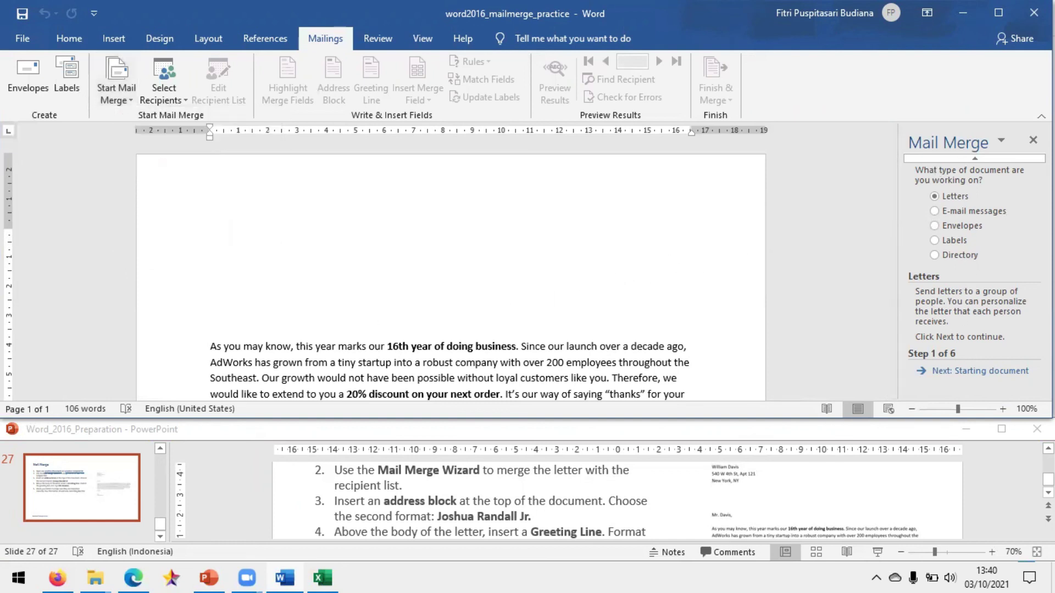
{"action": "left_click", "coordinate": [1005, 371]}
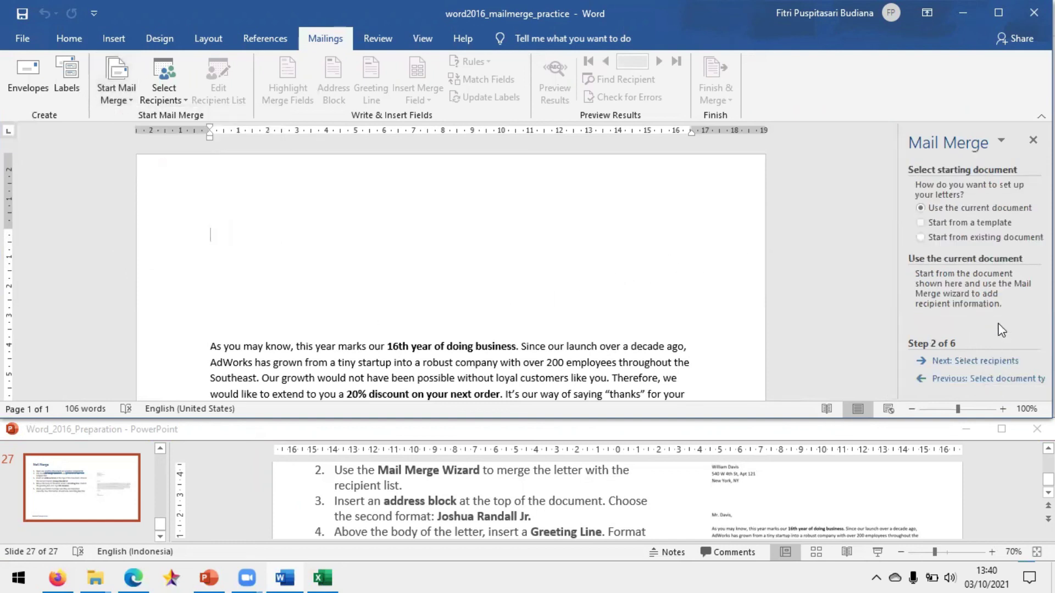
{"action": "left_click", "coordinate": [993, 361]}
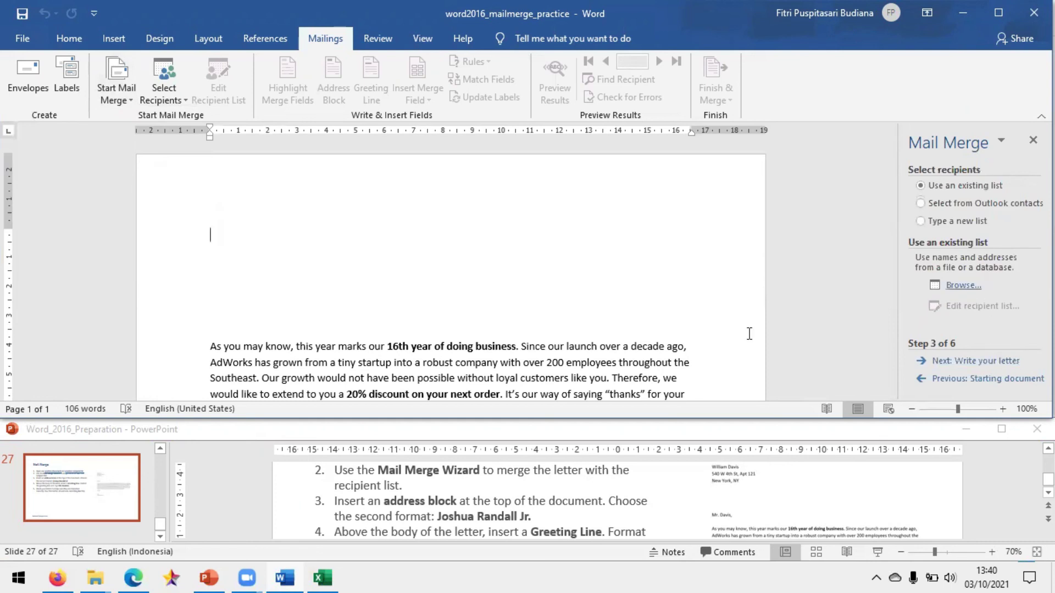
- Use Sheet1$ of the word2016_mailmerge_practice workbook as the existing recipient list, keeping all recipients included
{"action": "left_click", "coordinate": [963, 286]}
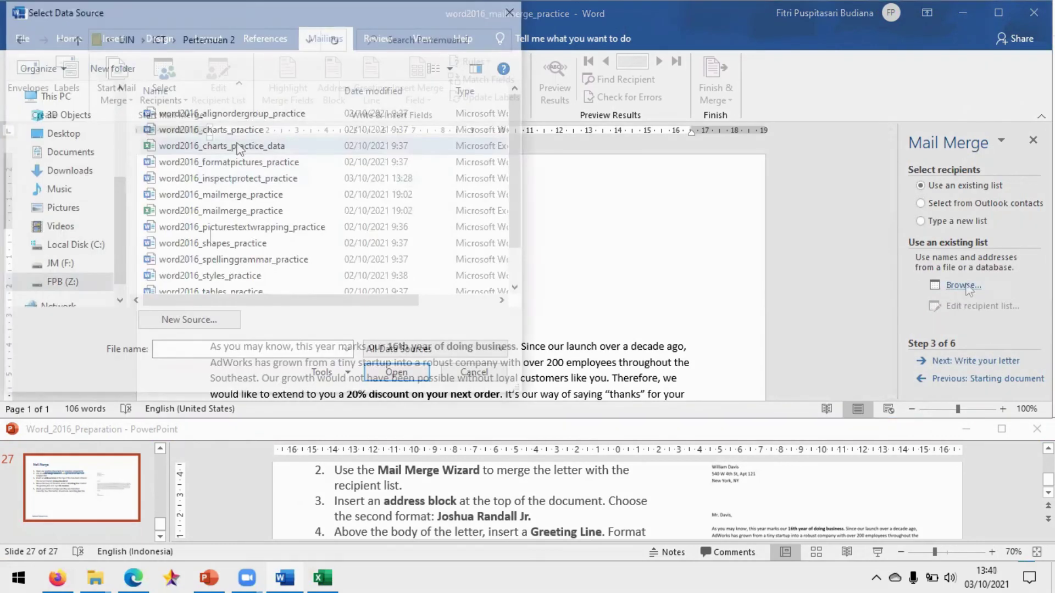
{"action": "left_click", "coordinate": [233, 215]}
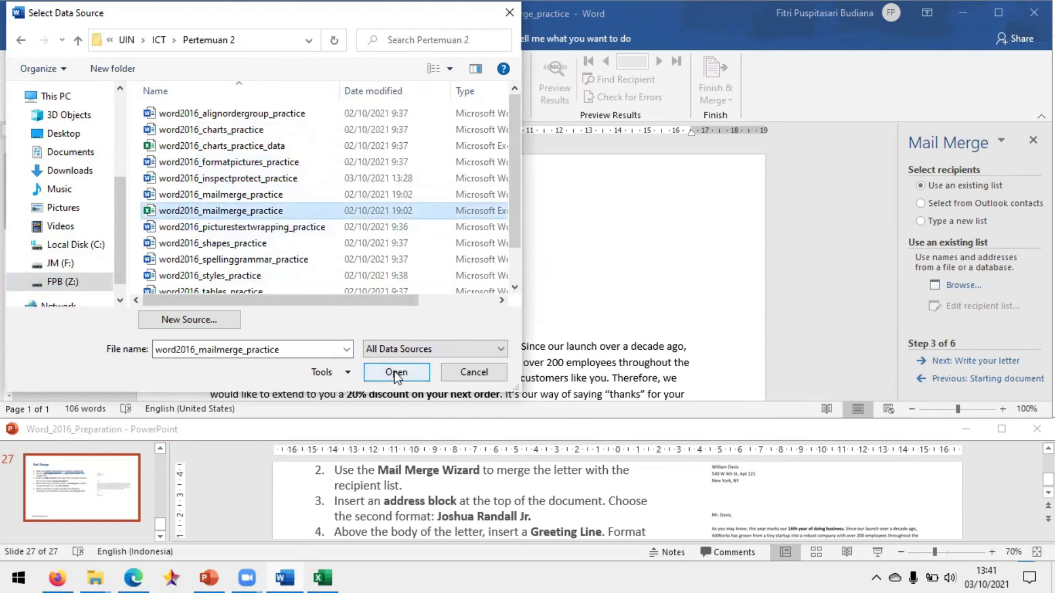
{"action": "left_click", "coordinate": [395, 374]}
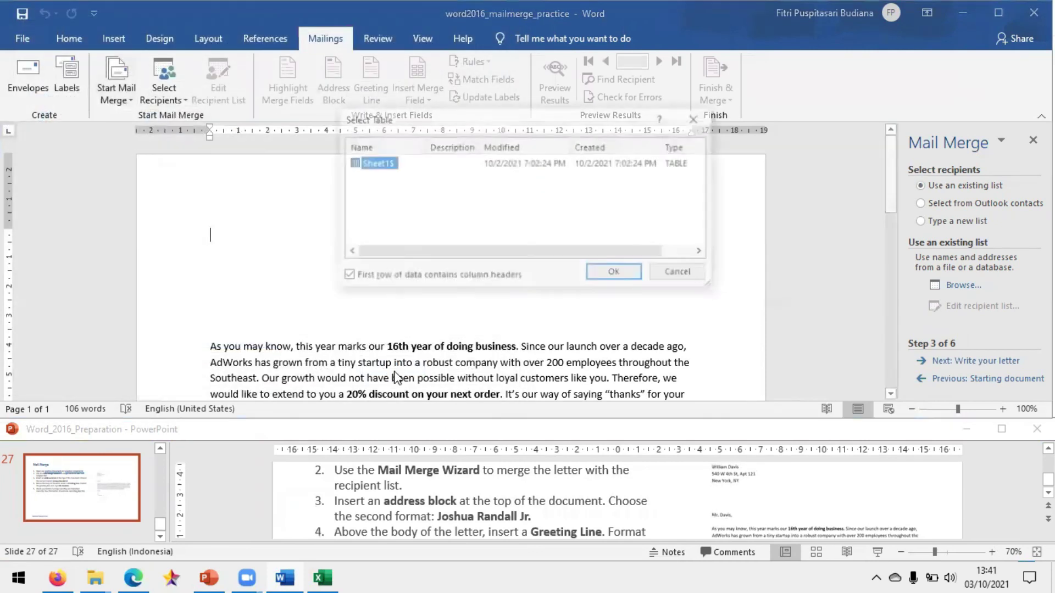
{"action": "left_click", "coordinate": [616, 273]}
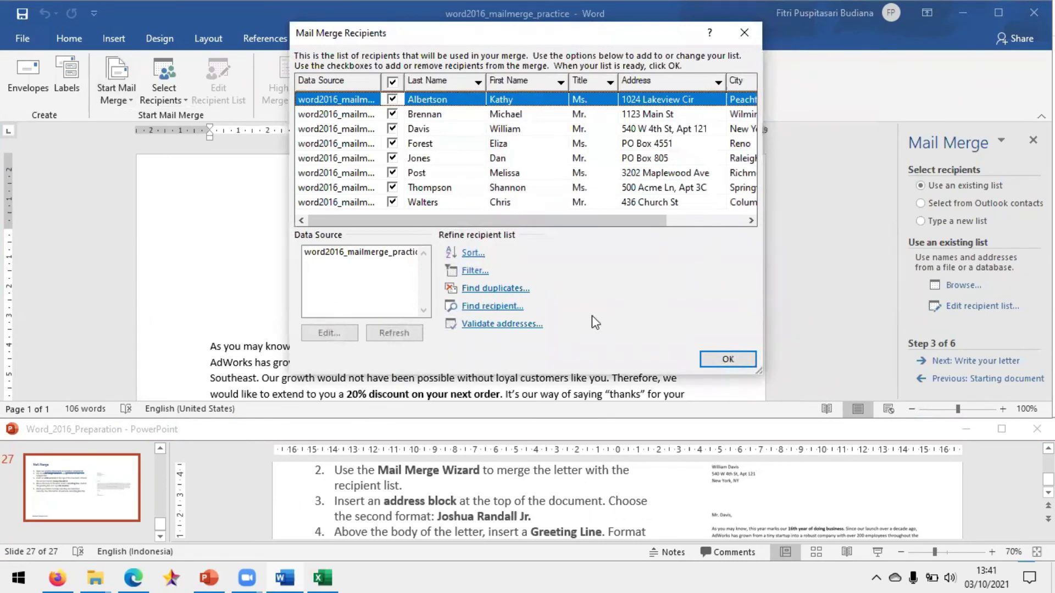
{"action": "left_click", "coordinate": [728, 360]}
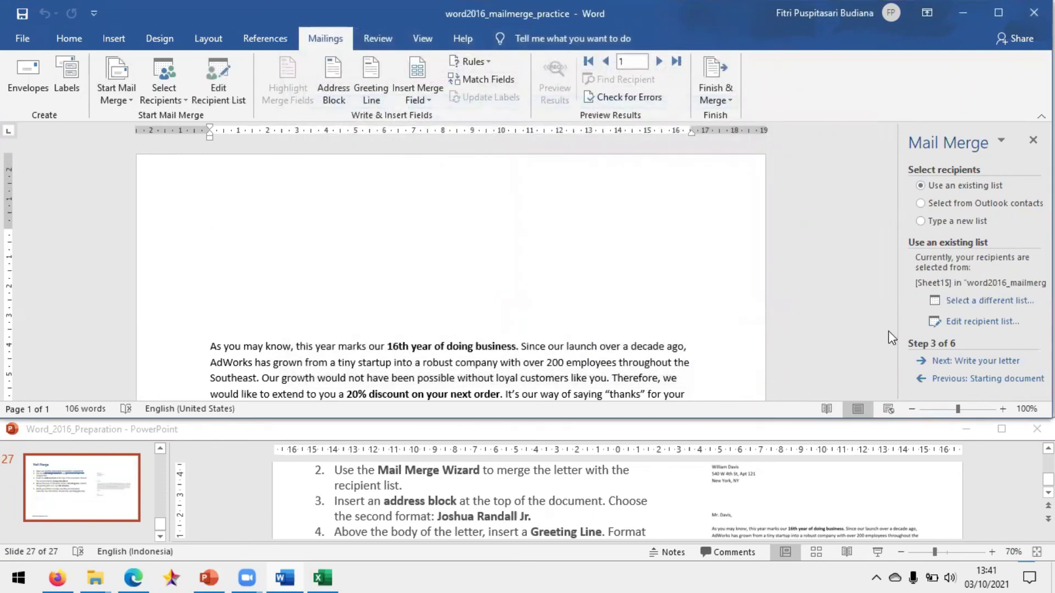
- Continue to writing the letter and insert an address block at its beginning with the name format Joshua Randall Jr
{"action": "left_click", "coordinate": [983, 361]}
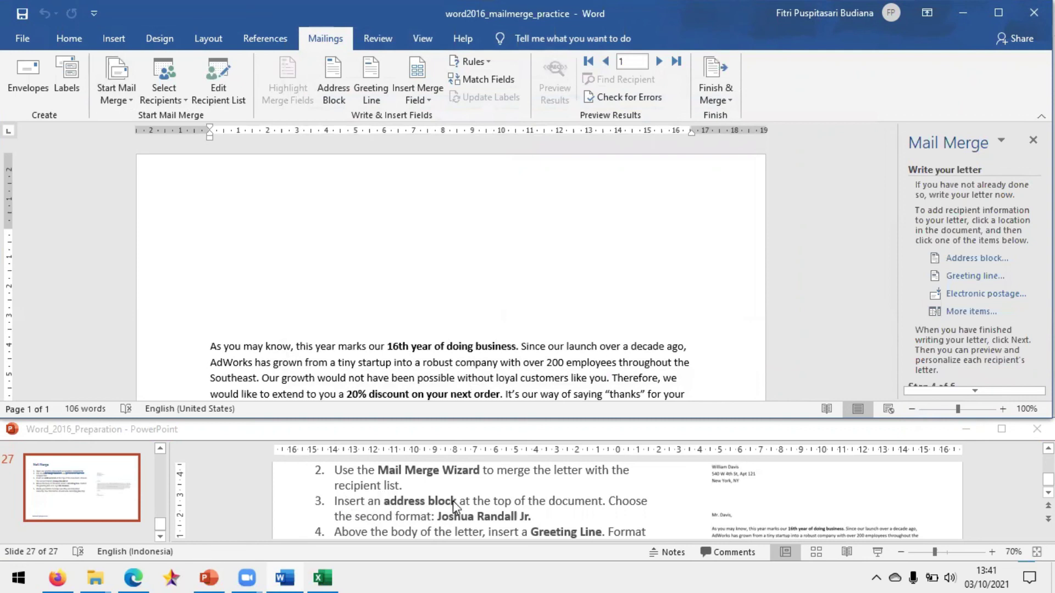
{"action": "left_click", "coordinate": [976, 263]}
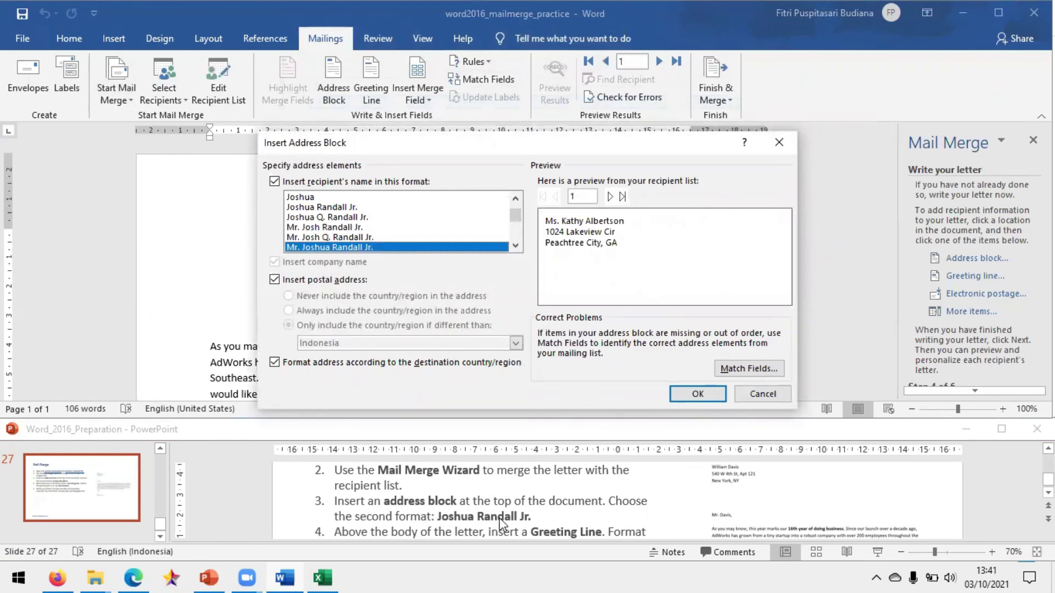
{"action": "left_click", "coordinate": [336, 218]}
{"action": "scroll", "coordinate": [336, 225], "scroll_direction": "down", "scroll_amount": 3}
{"action": "scroll", "coordinate": [337, 234], "scroll_direction": "up", "scroll_amount": 5}
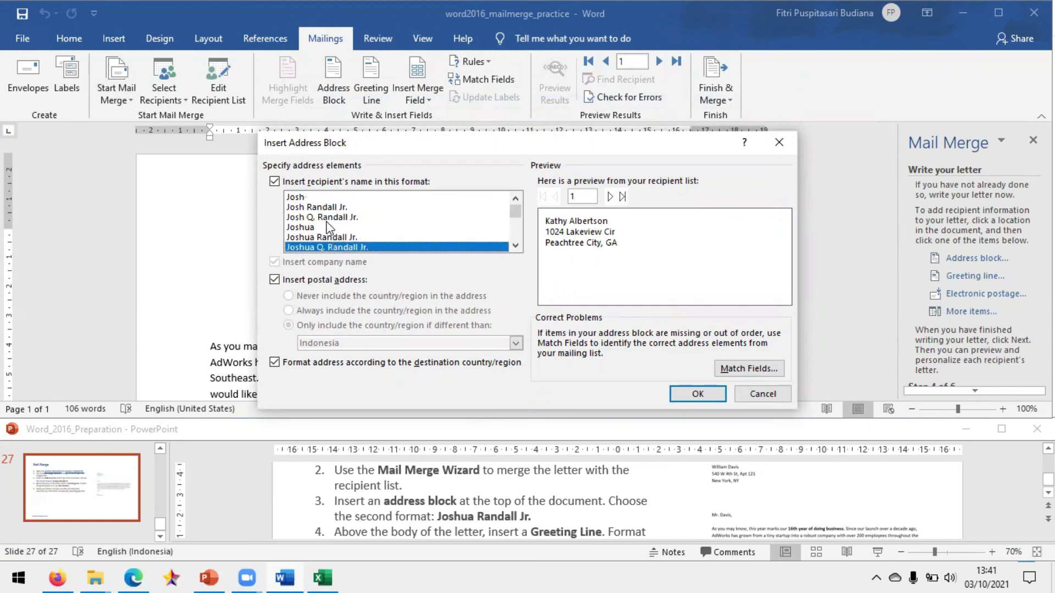
{"action": "left_click", "coordinate": [320, 207]}
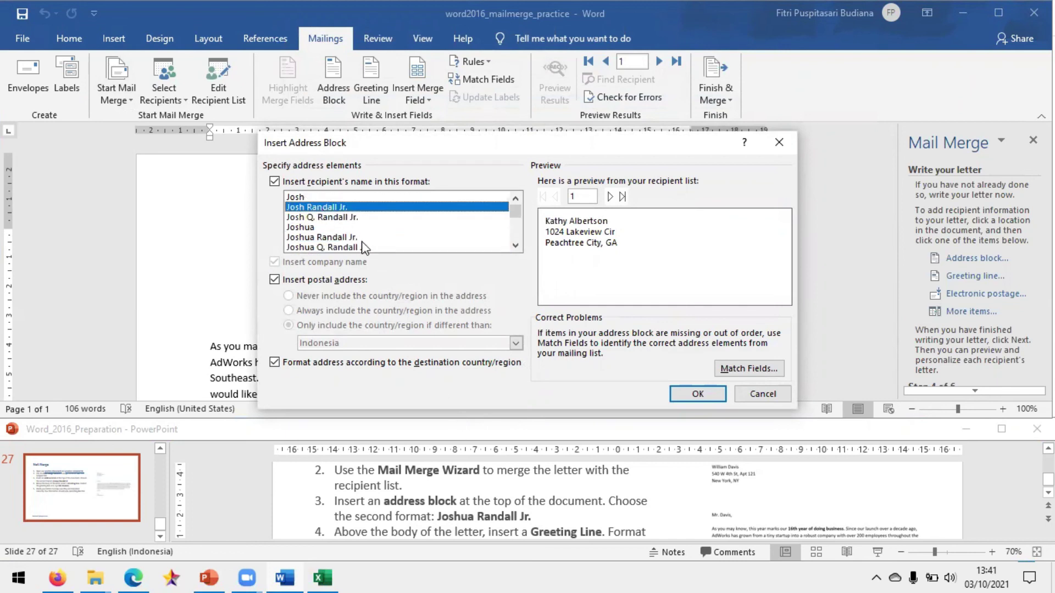
{"action": "left_click", "coordinate": [343, 238]}
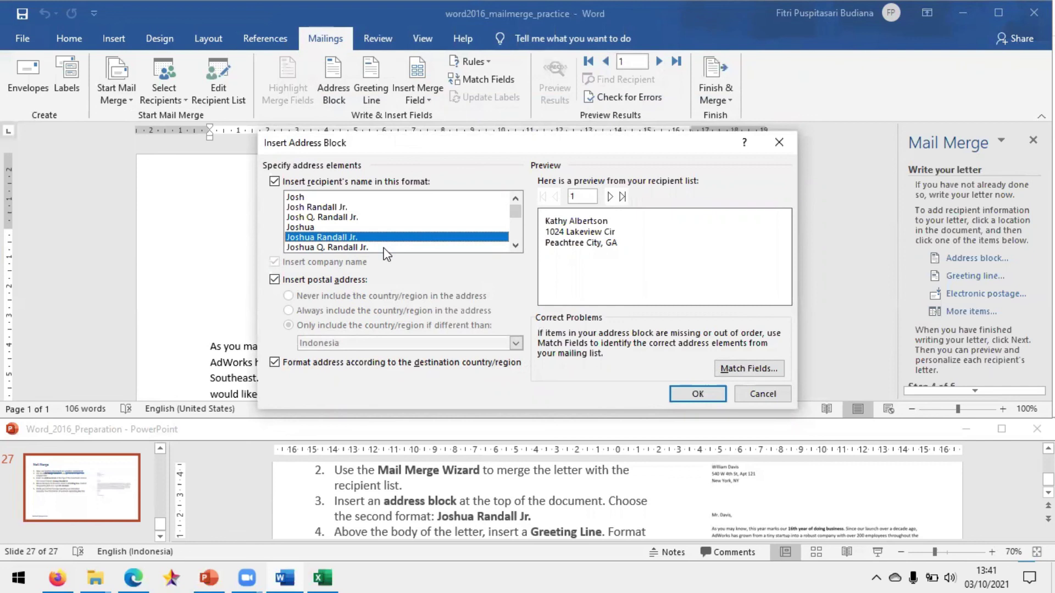
{"action": "left_click", "coordinate": [694, 393]}
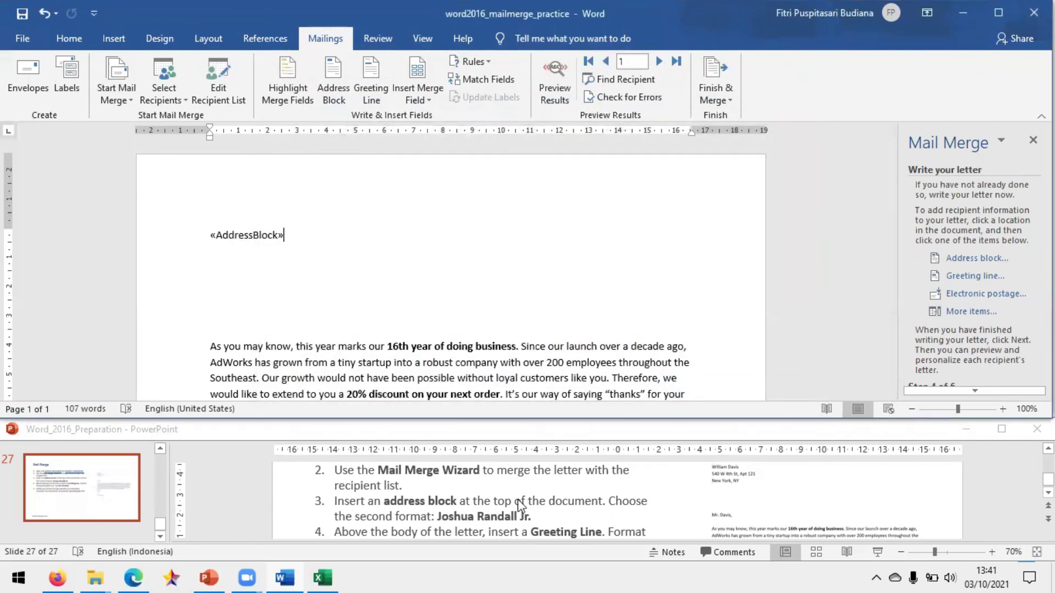
- Insert a greeting line above the letter body with no salutation, the Mr. Randall format, a comma, and (none) for invalid names
{"action": "scroll", "coordinate": [520, 504], "scroll_direction": "down", "scroll_amount": 1}
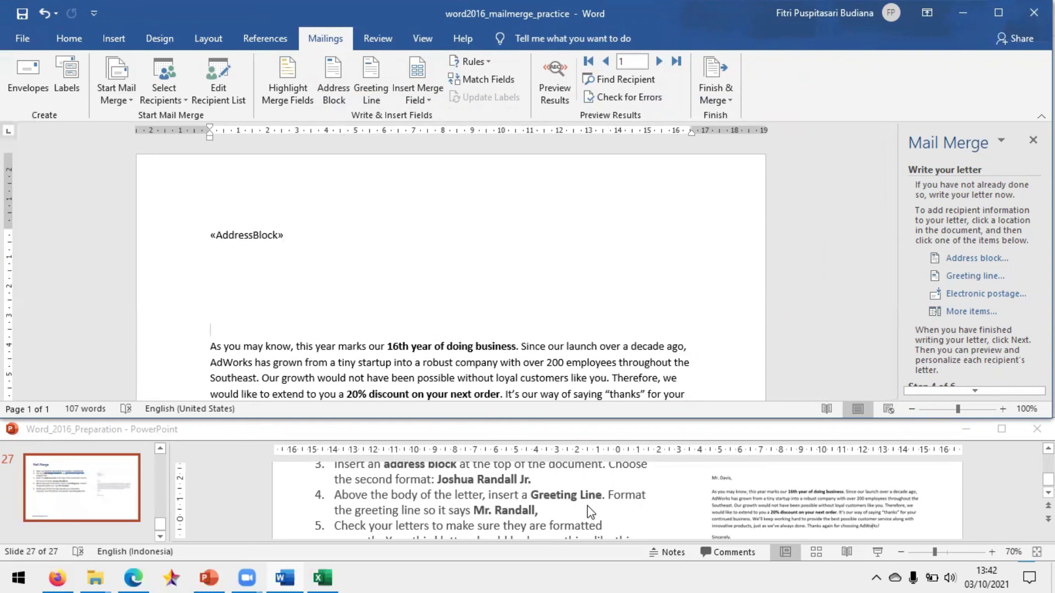
{"action": "left_click", "coordinate": [979, 276]}
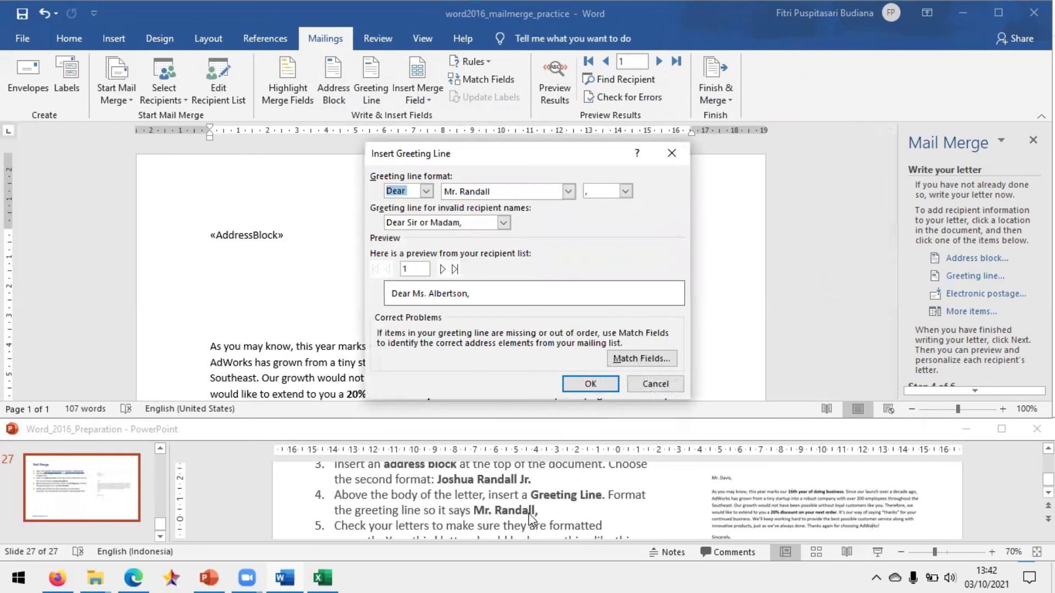
{"action": "left_click", "coordinate": [472, 192]}
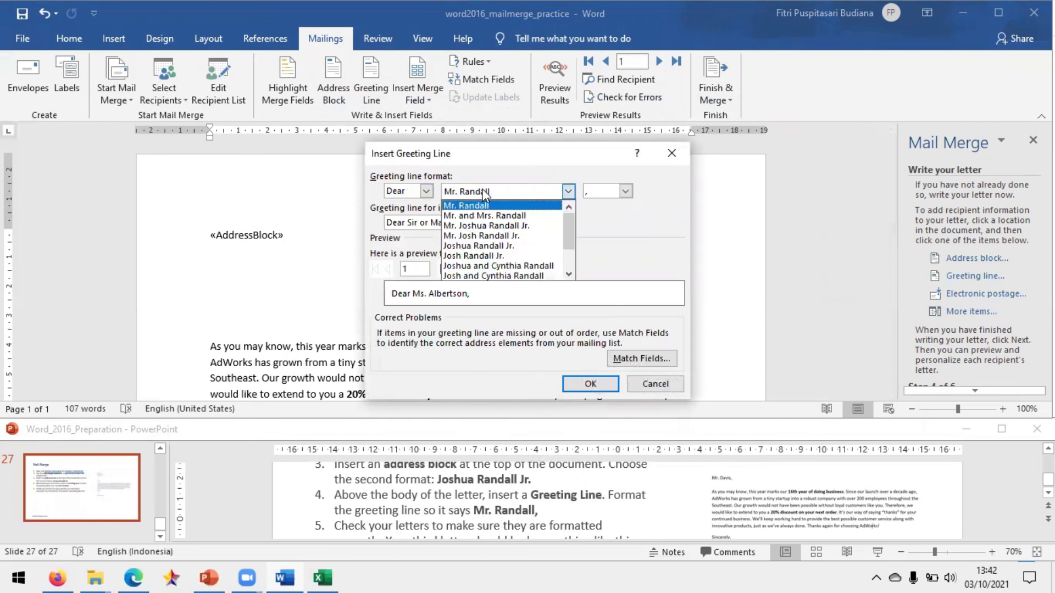
{"action": "left_click", "coordinate": [476, 206]}
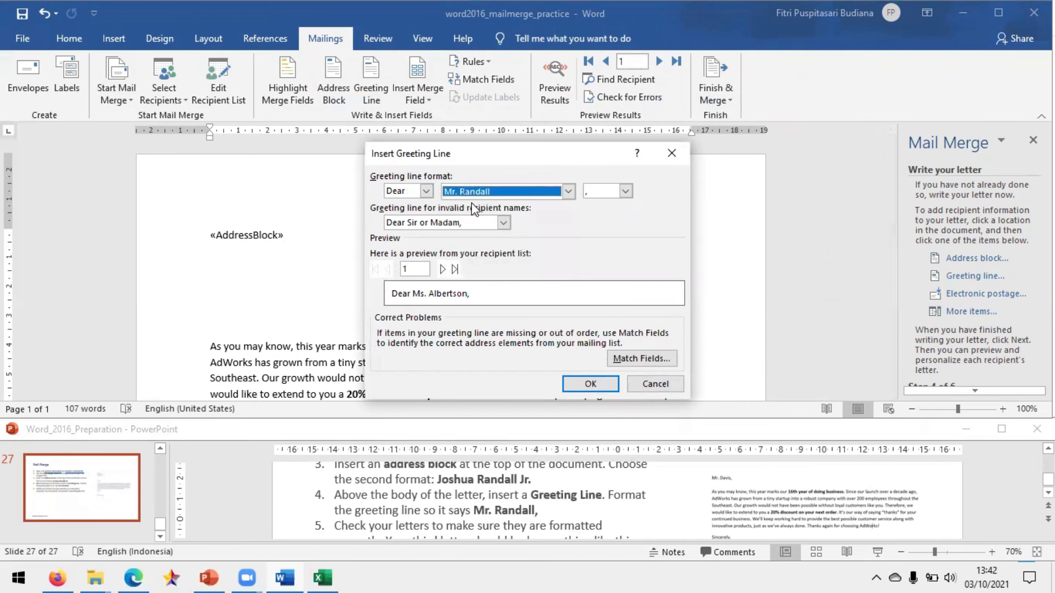
{"action": "left_click", "coordinate": [426, 192]}
{"action": "left_click", "coordinate": [407, 225]}
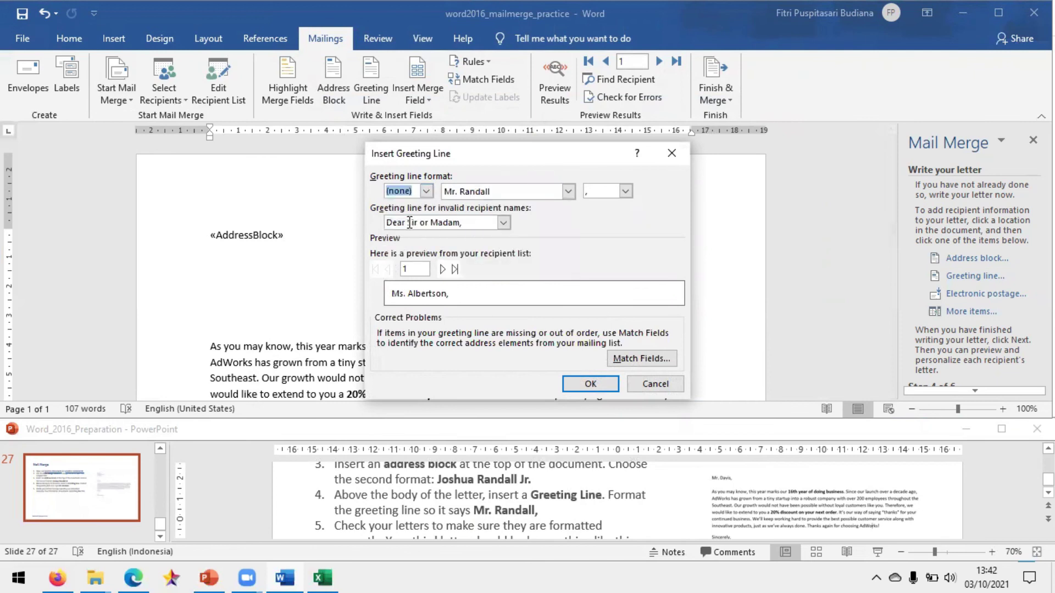
{"action": "left_click", "coordinate": [493, 224]}
{"action": "left_click", "coordinate": [464, 255]}
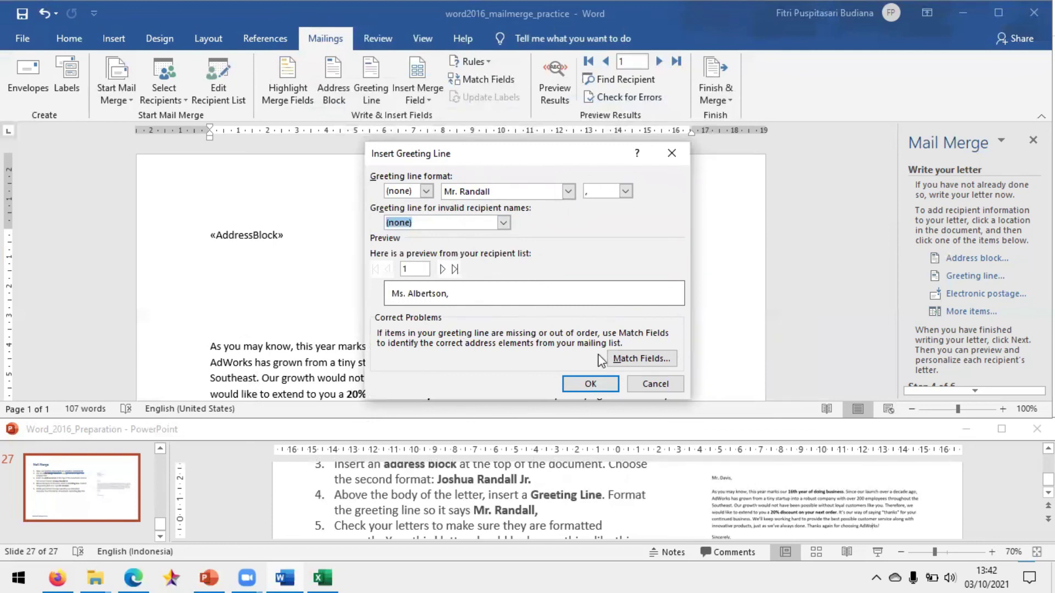
{"action": "left_click", "coordinate": [602, 388]}
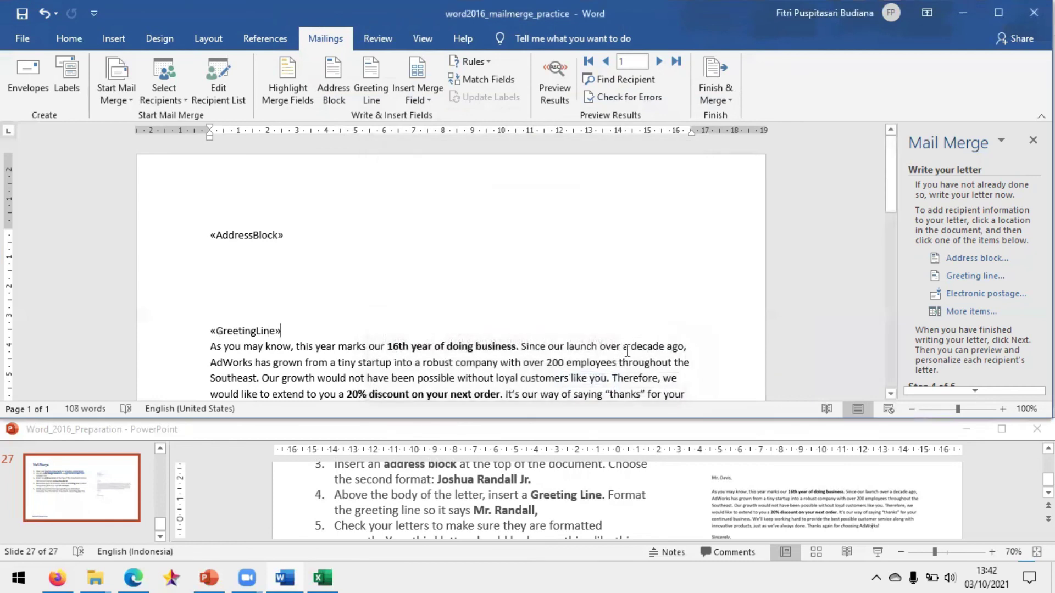
- Following exercise instruction 5, preview the merge results and check the address and greeting in the first three letters
{"action": "scroll", "coordinate": [591, 473], "scroll_direction": "down", "scroll_amount": 1}
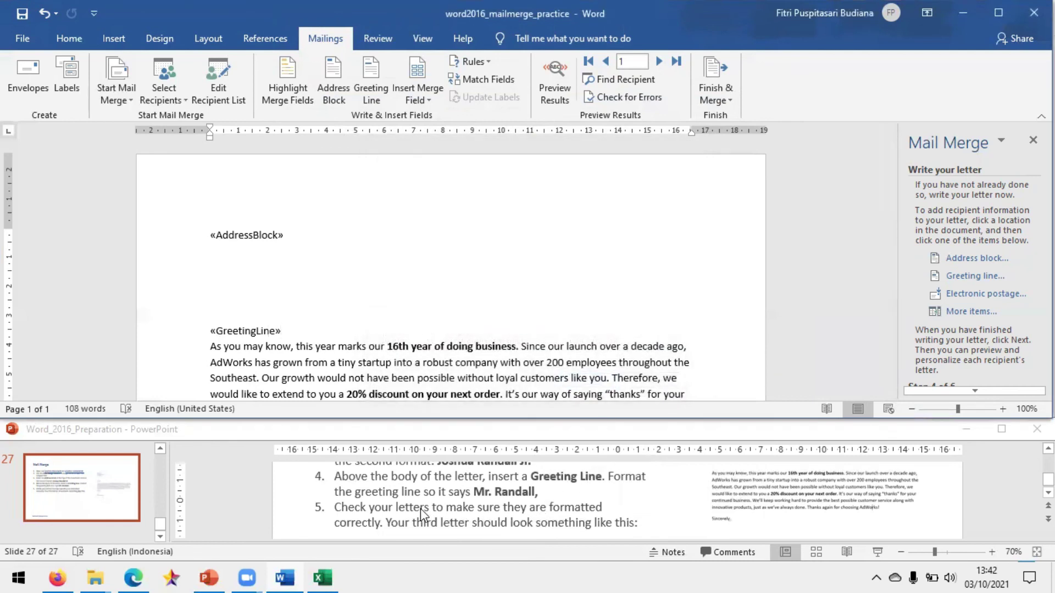
{"action": "scroll", "coordinate": [460, 512], "scroll_direction": "down", "scroll_amount": 1}
{"action": "scroll", "coordinate": [470, 510], "scroll_direction": "up", "scroll_amount": 1}
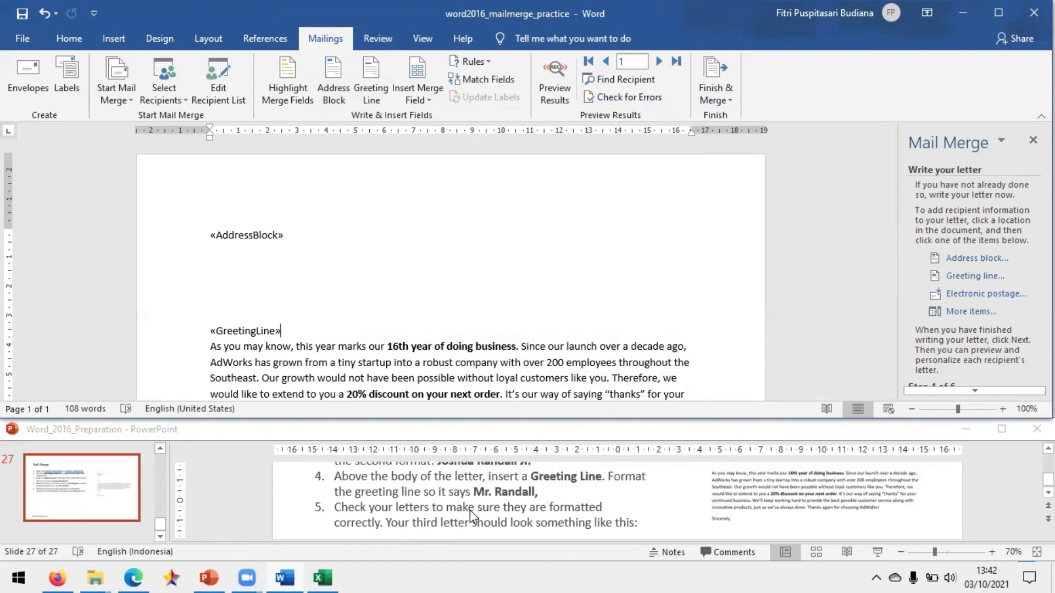
{"action": "left_click", "coordinate": [553, 94]}
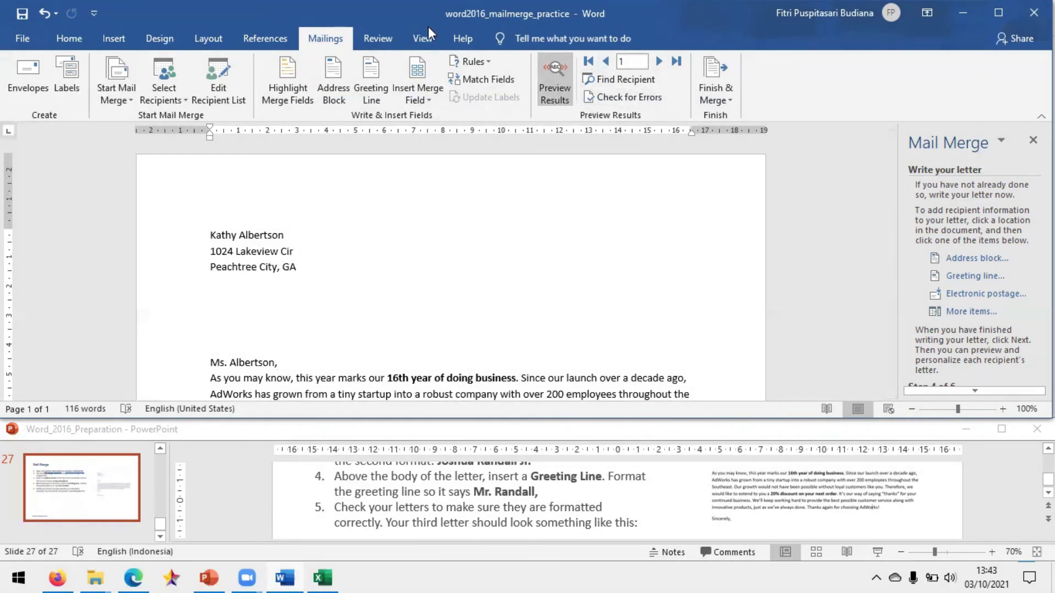
{"action": "left_click", "coordinate": [277, 241]}
{"action": "left_click", "coordinate": [339, 258]}
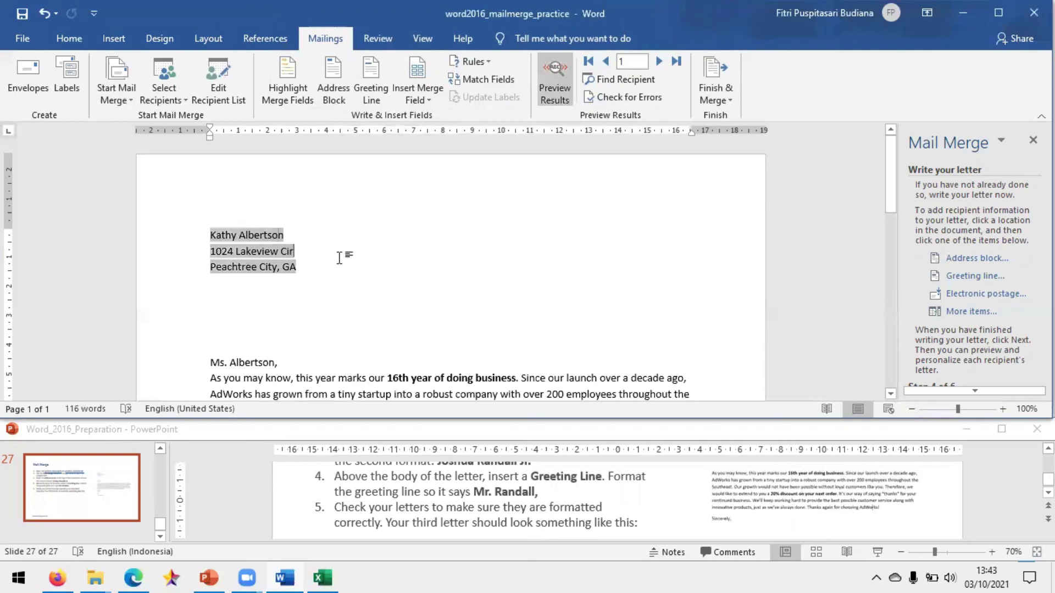
{"action": "left_click", "coordinate": [283, 236]}
{"action": "left_click", "coordinate": [240, 378]}
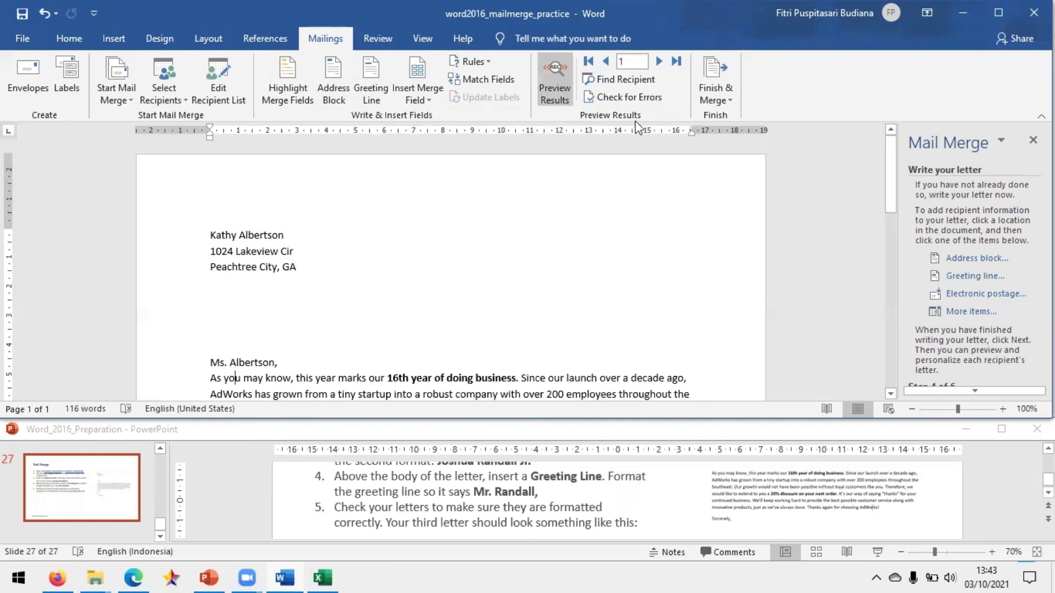
{"action": "left_click", "coordinate": [659, 62]}
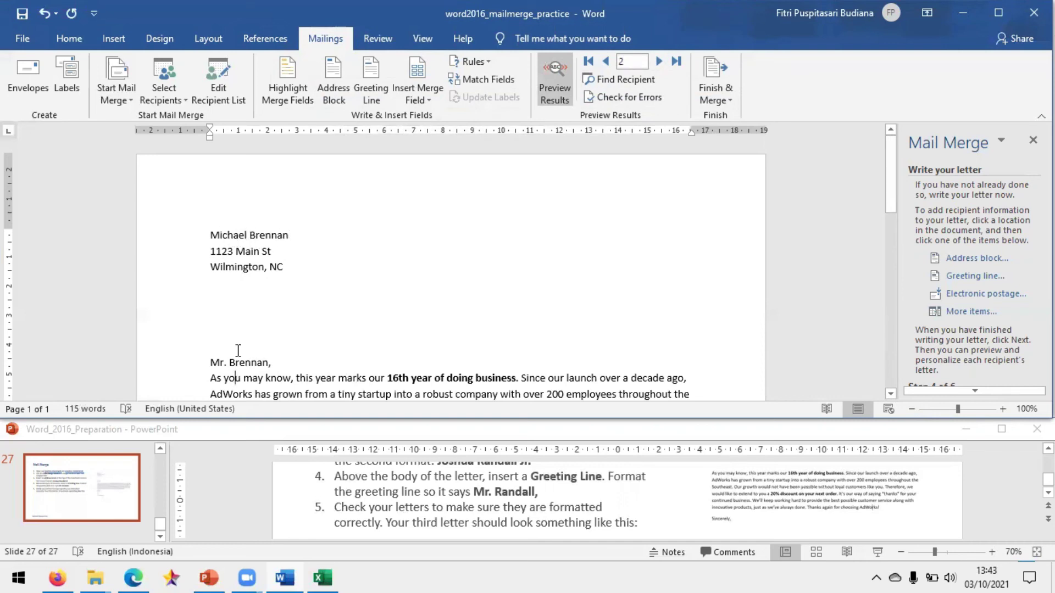
{"action": "left_click", "coordinate": [660, 60]}
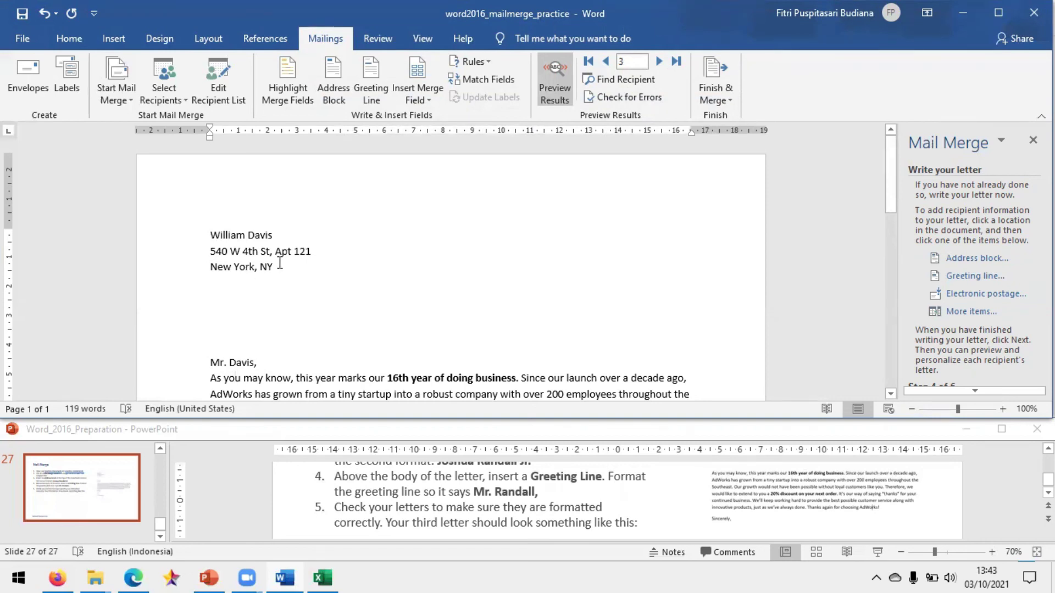
- Enlarge the PowerPoint window to compare the third letter with the sample on slide 27, then shrink it below the letter again
{"action": "left_click", "coordinate": [468, 430]}
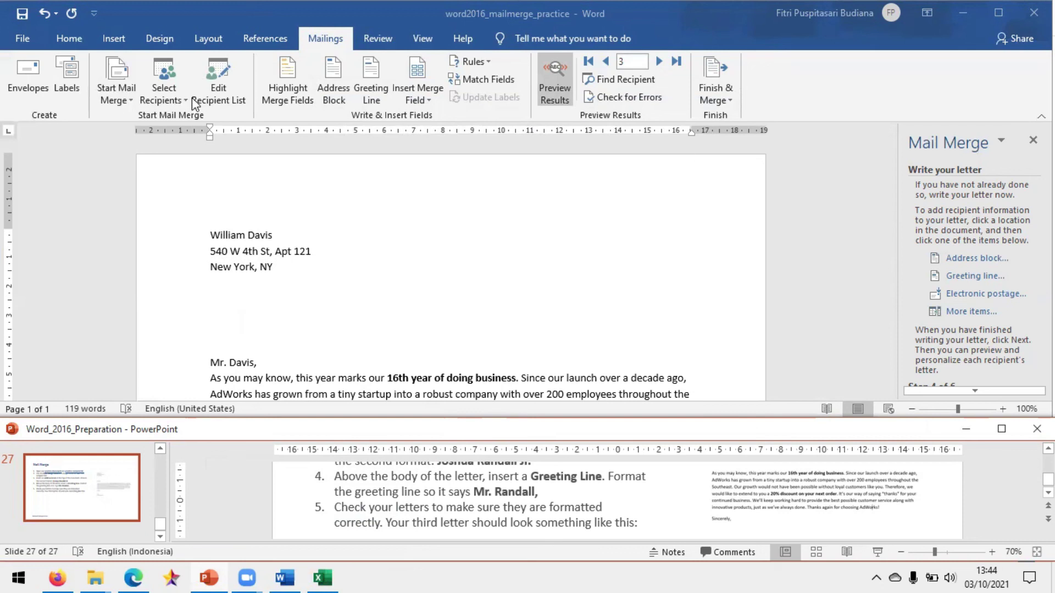
{"action": "left_click", "coordinate": [175, 99]}
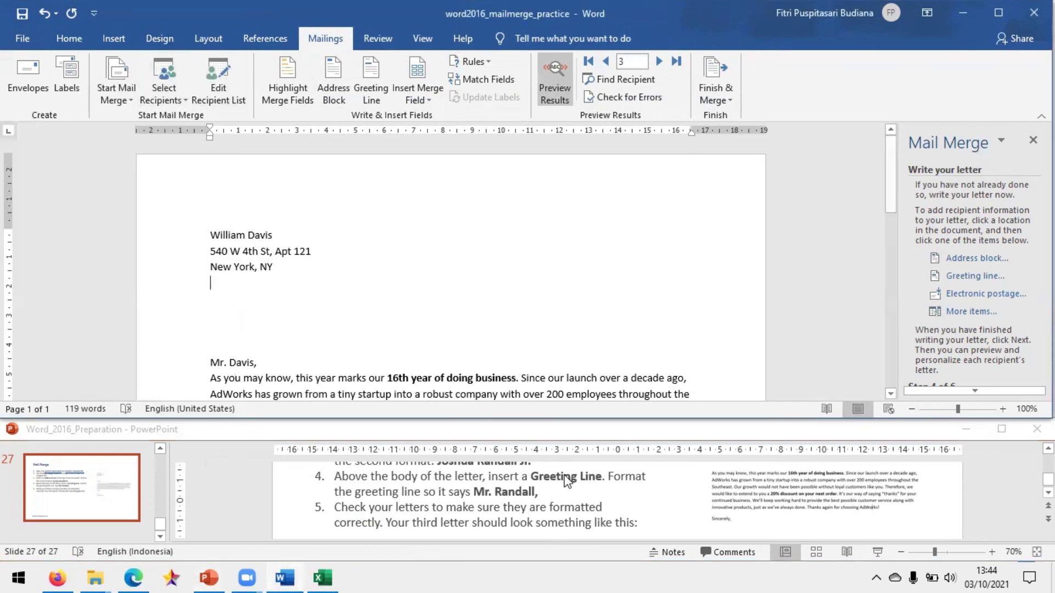
{"action": "left_click", "coordinate": [780, 437]}
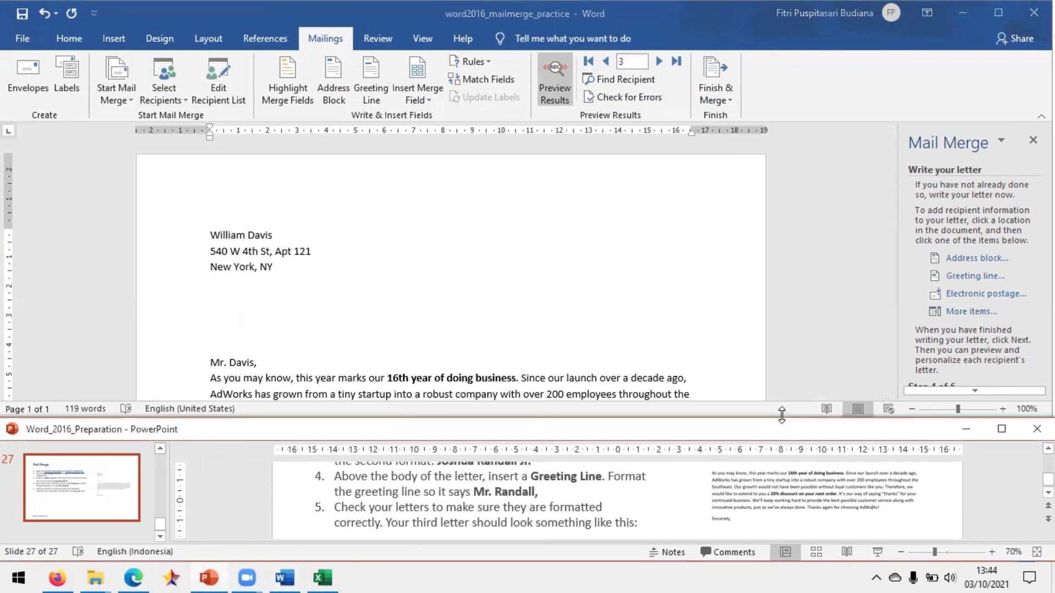
{"action": "left_click_drag", "start_coordinate": [781, 416], "coordinate": [782, 229]}
{"action": "scroll", "coordinate": [805, 415], "scroll_direction": "up", "scroll_amount": 3}
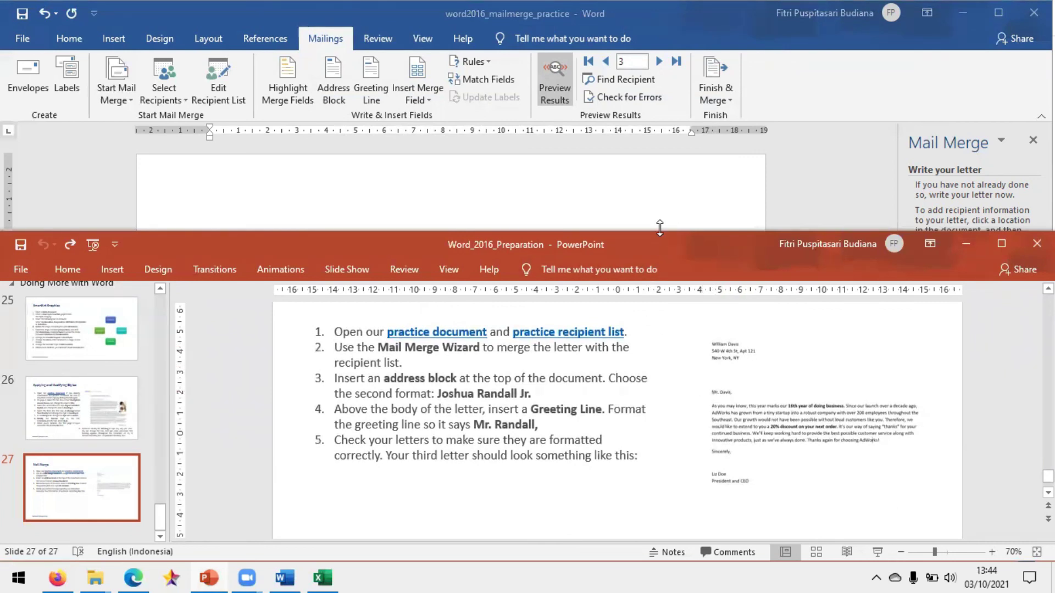
{"action": "left_click_drag", "start_coordinate": [659, 228], "coordinate": [629, 421]}
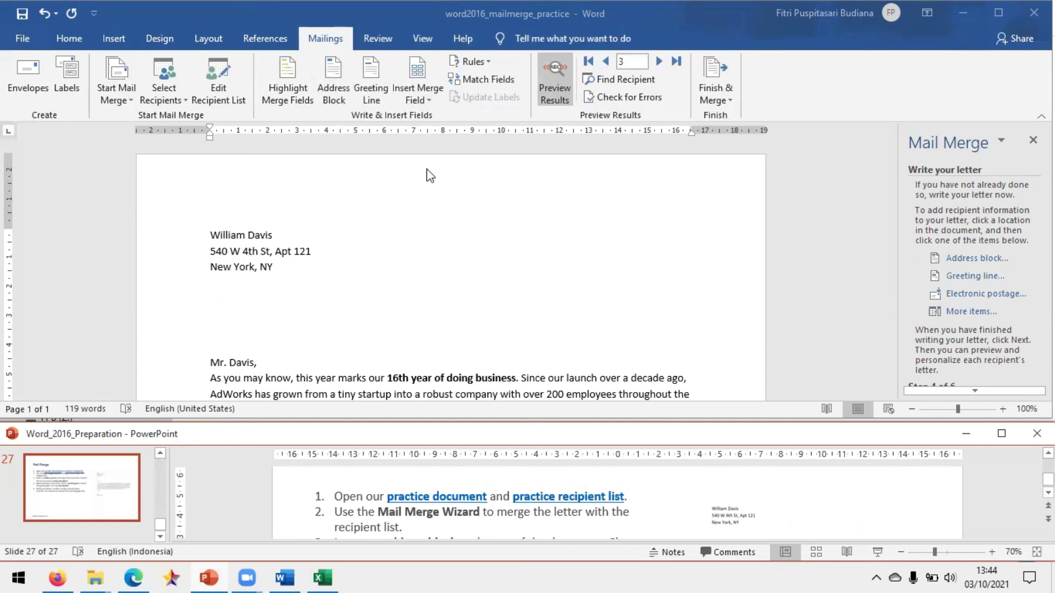
- Review the address block and greeting line formats in exercise instructions 3 and 4 against the previewed third letter
{"action": "left_click", "coordinate": [454, 492]}
{"action": "scroll", "coordinate": [456, 493], "scroll_direction": "down", "scroll_amount": 2}
{"action": "scroll", "coordinate": [456, 497], "scroll_direction": "down", "scroll_amount": 1}
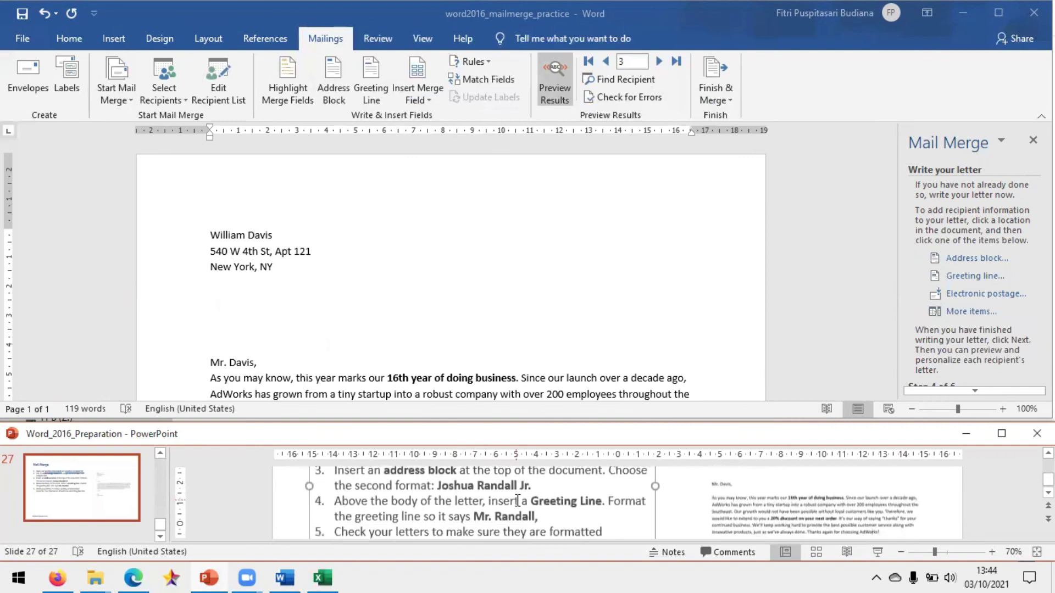
{"action": "left_click_drag", "start_coordinate": [436, 485], "coordinate": [533, 485]}
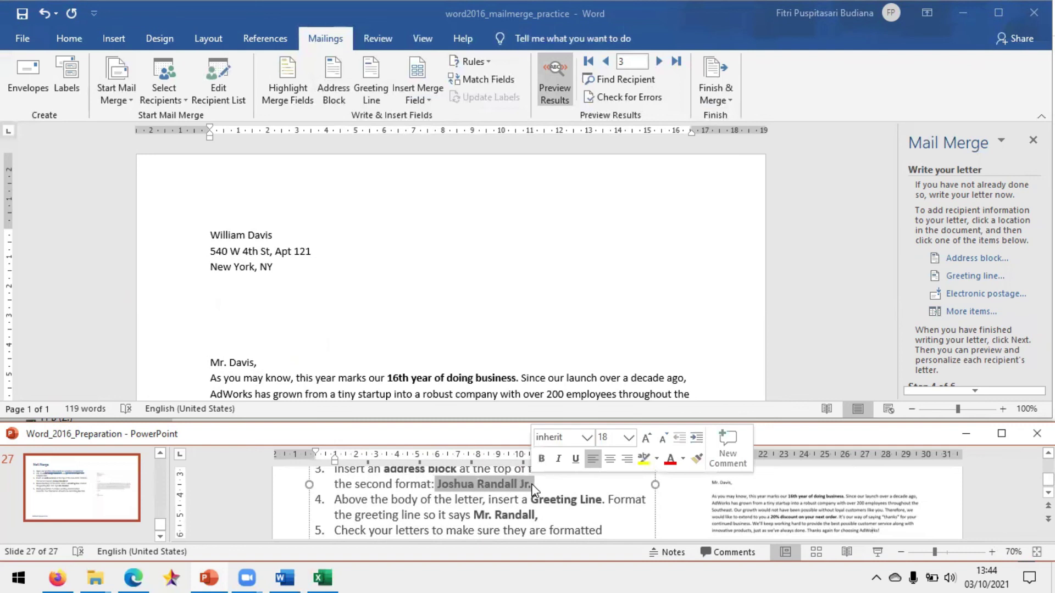
{"action": "left_click", "coordinate": [452, 515]}
{"action": "left_click", "coordinate": [535, 514]}
{"action": "type", "text": ","}
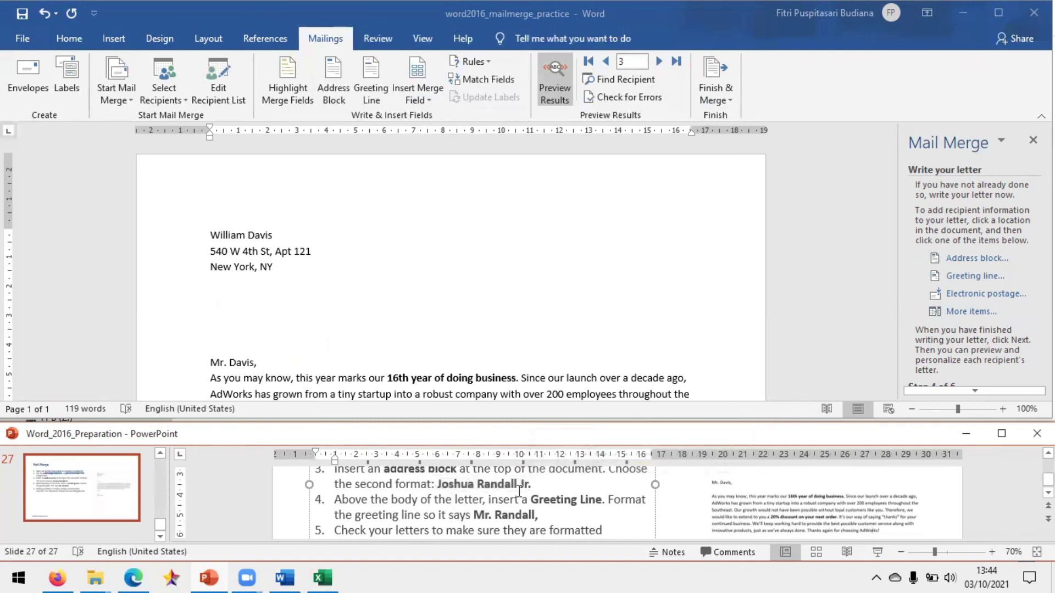
{"action": "left_click_drag", "start_coordinate": [541, 516], "coordinate": [474, 516]}
{"action": "left_click", "coordinate": [324, 353]}
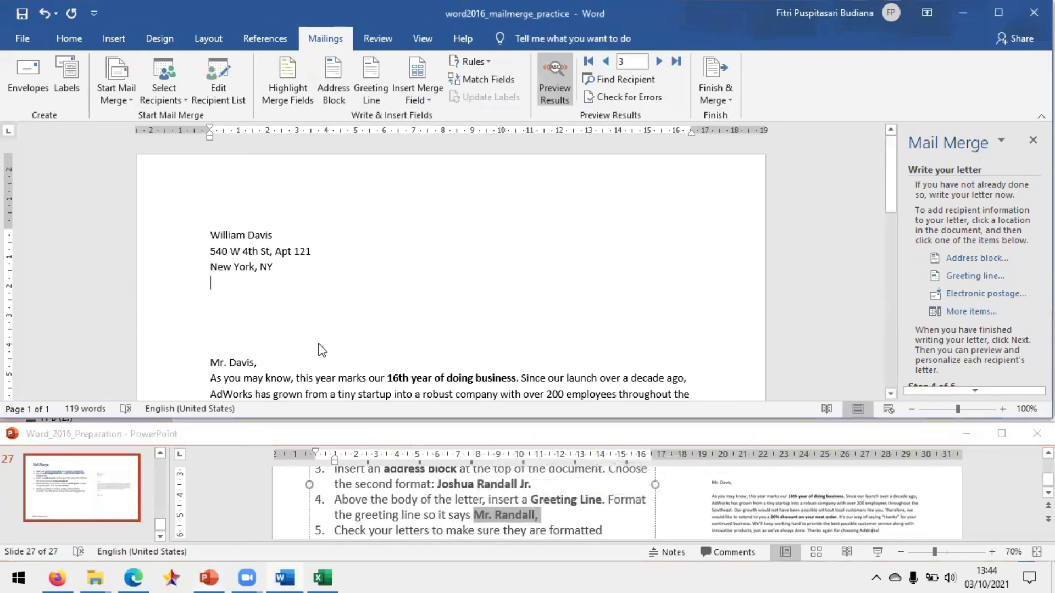